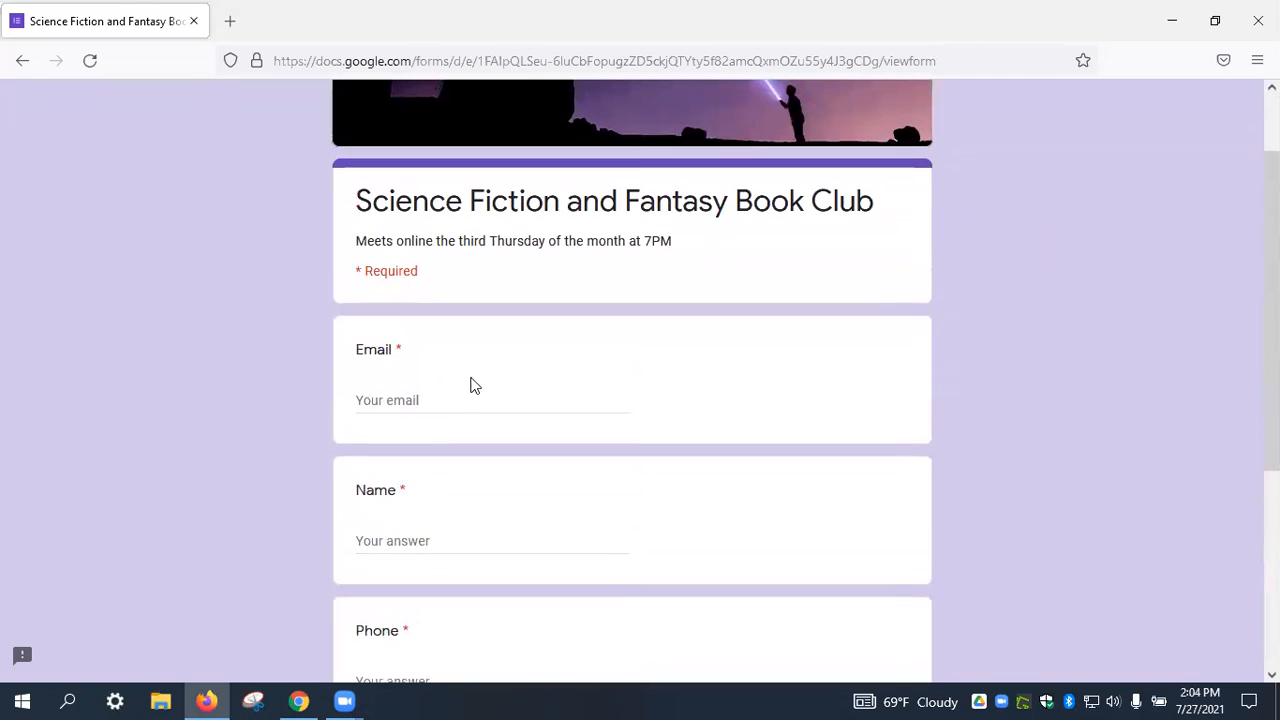
# Enter the respondent's email address, full name and phone number in the book club sign-up form.
pyautogui.click(455, 398)
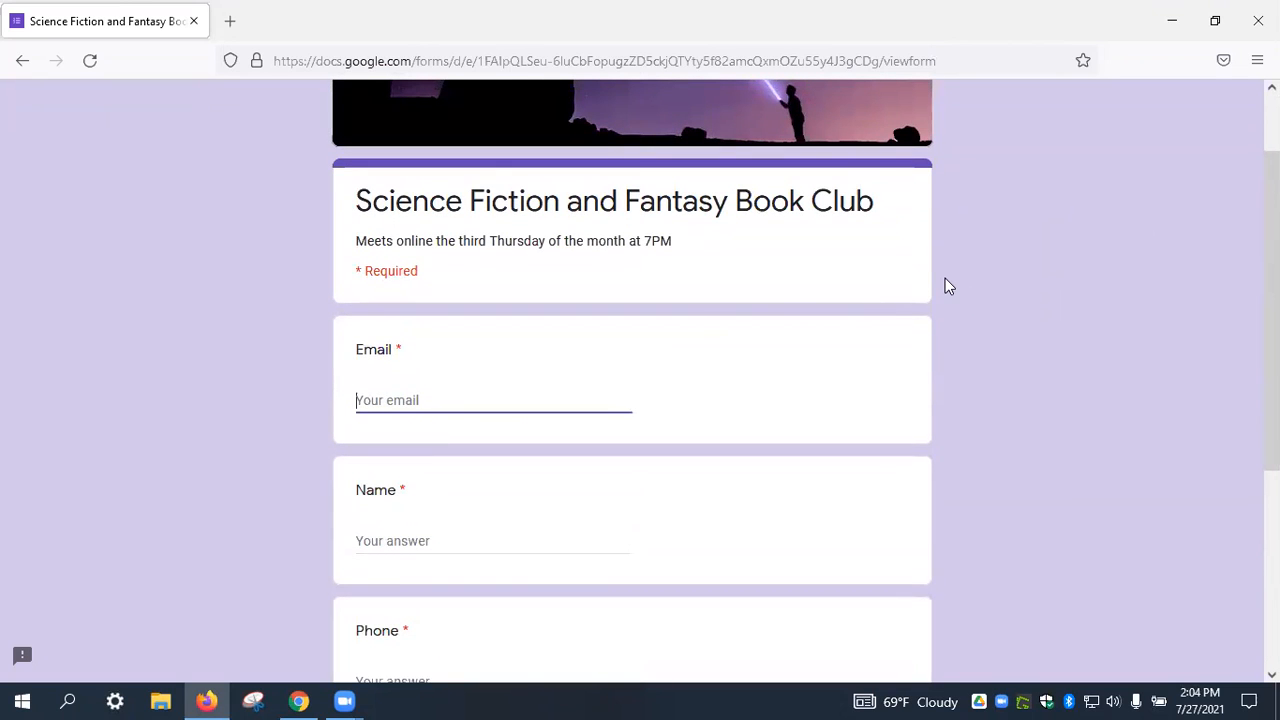
pyautogui.press('Tab')
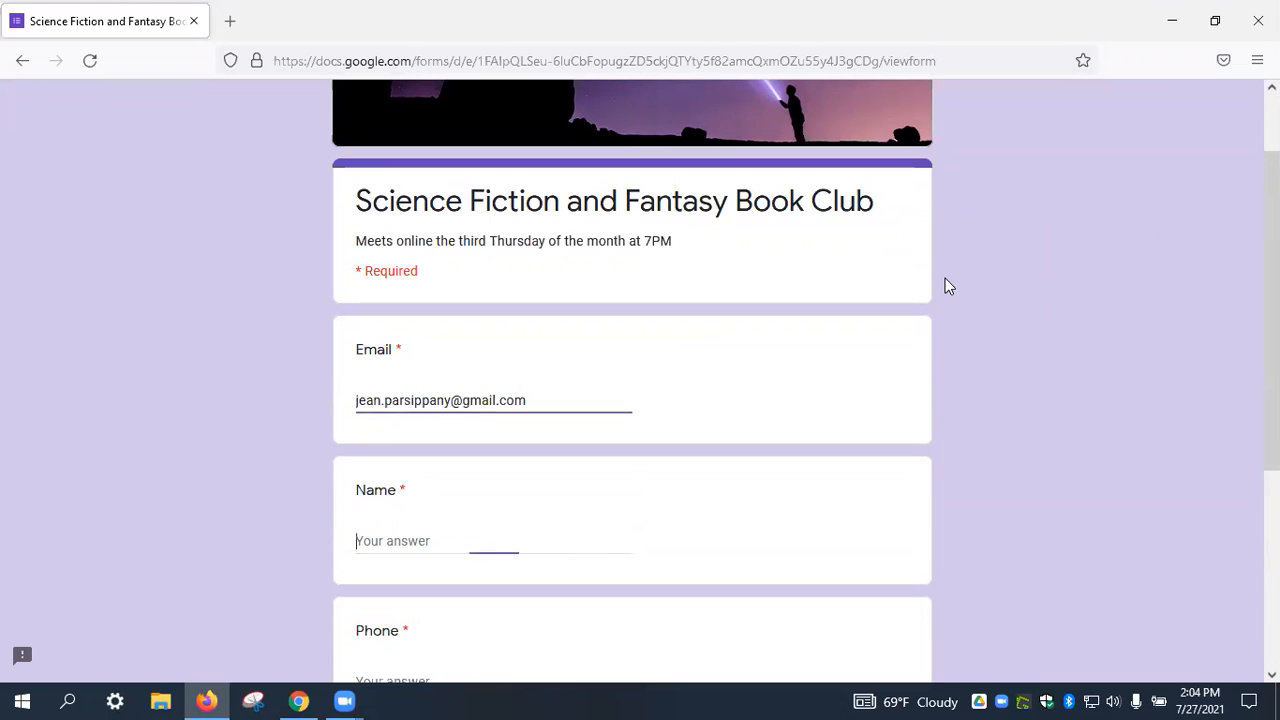
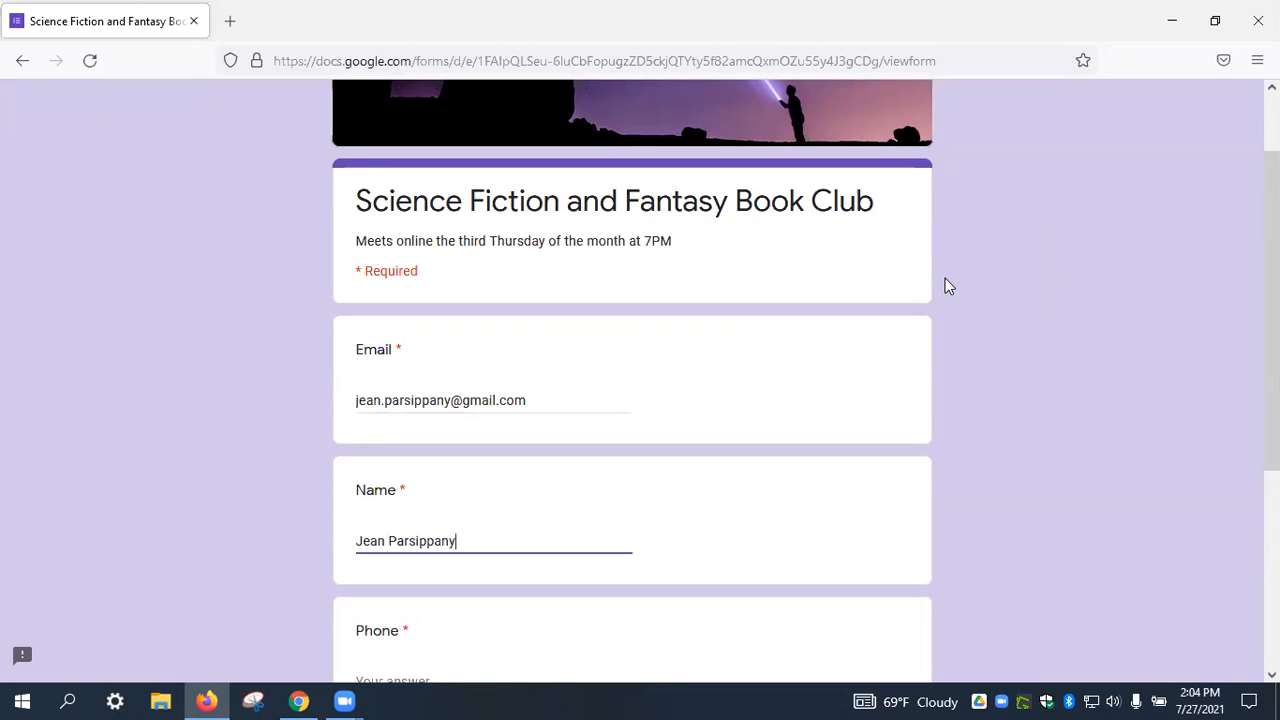
pyautogui.press('Tab')
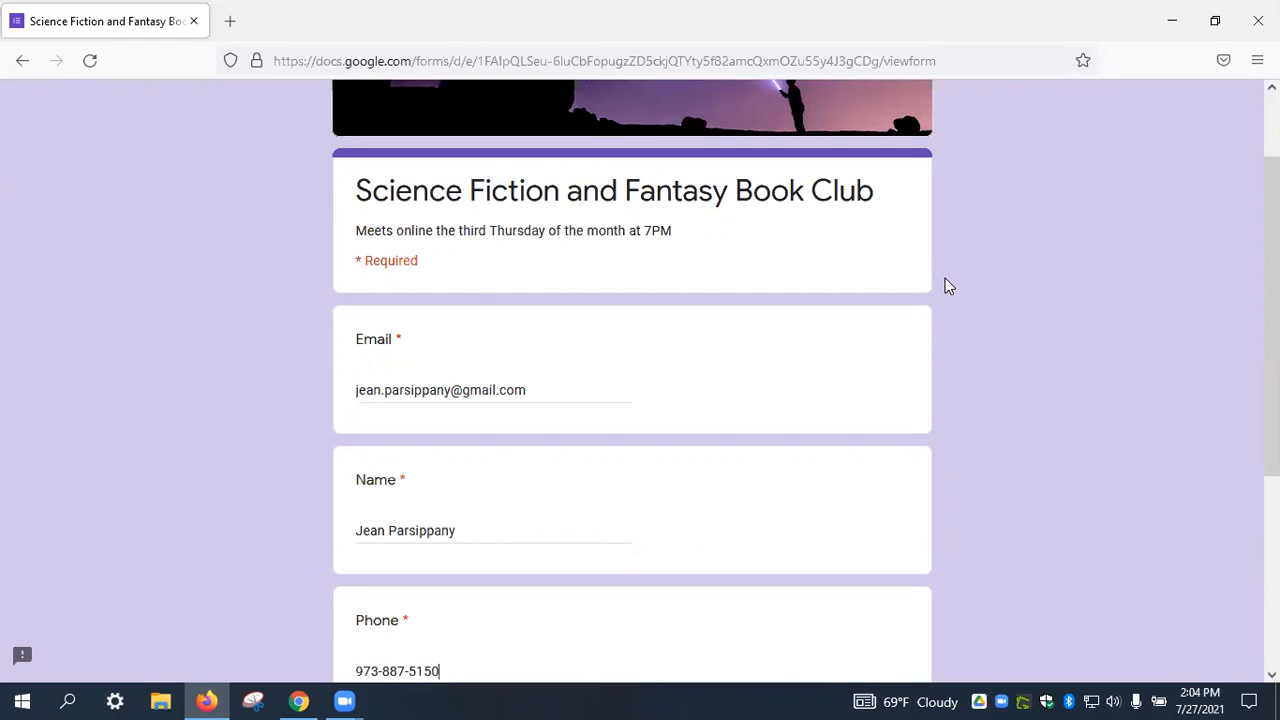
pyautogui.scroll(-2, 943, 282)
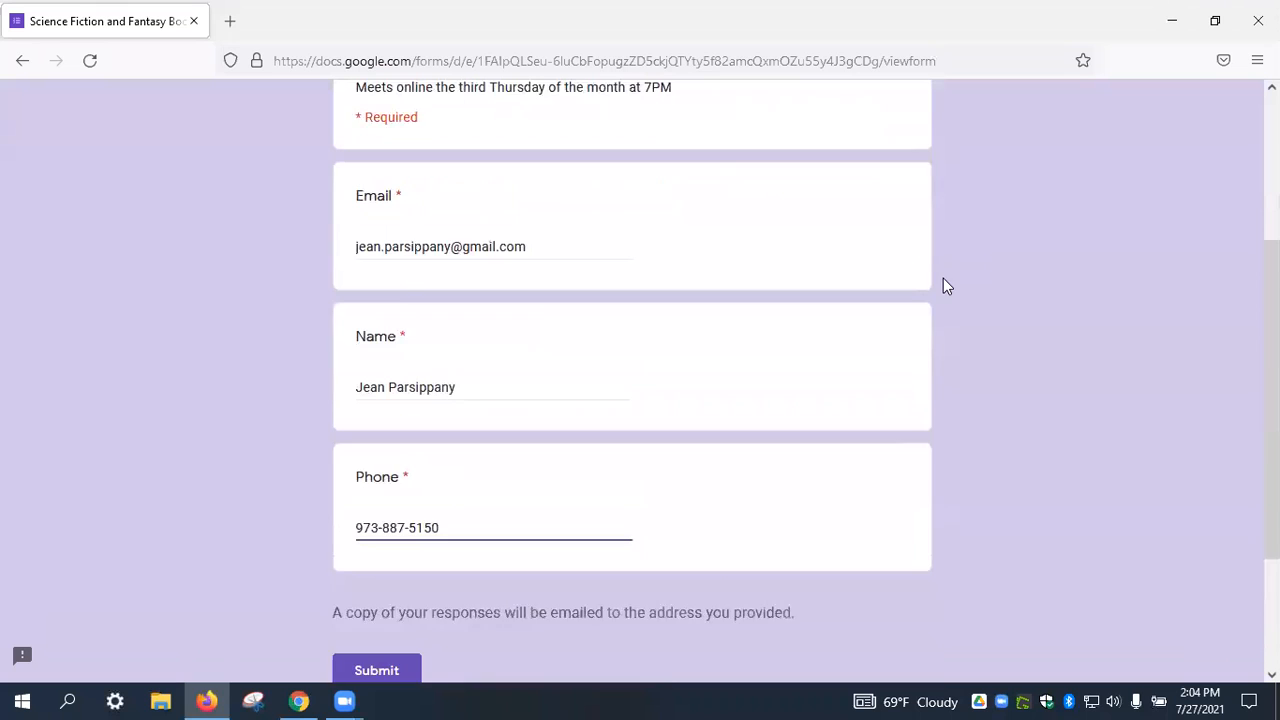
pyautogui.scroll(-1, 851, 366)
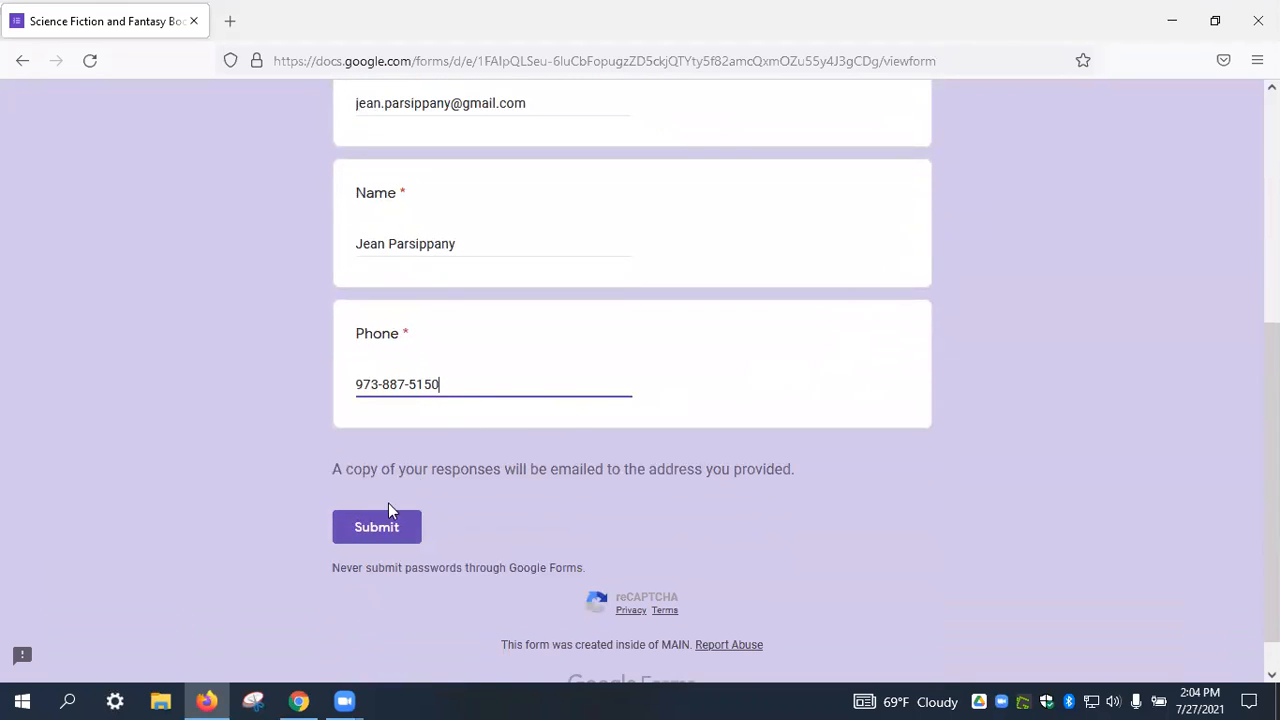
# Submit the sign-up, pass the traffic-light image check, and bring up the Forms home page.
pyautogui.click(371, 531)
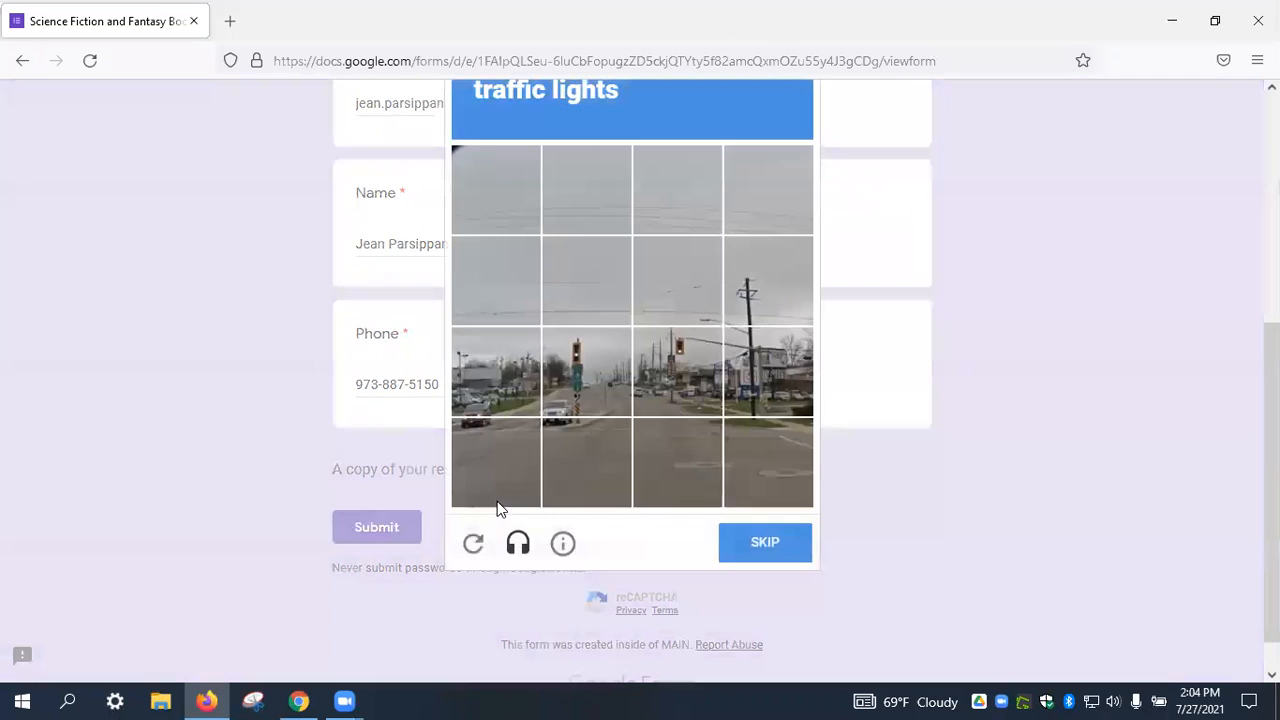
pyautogui.click(577, 365)
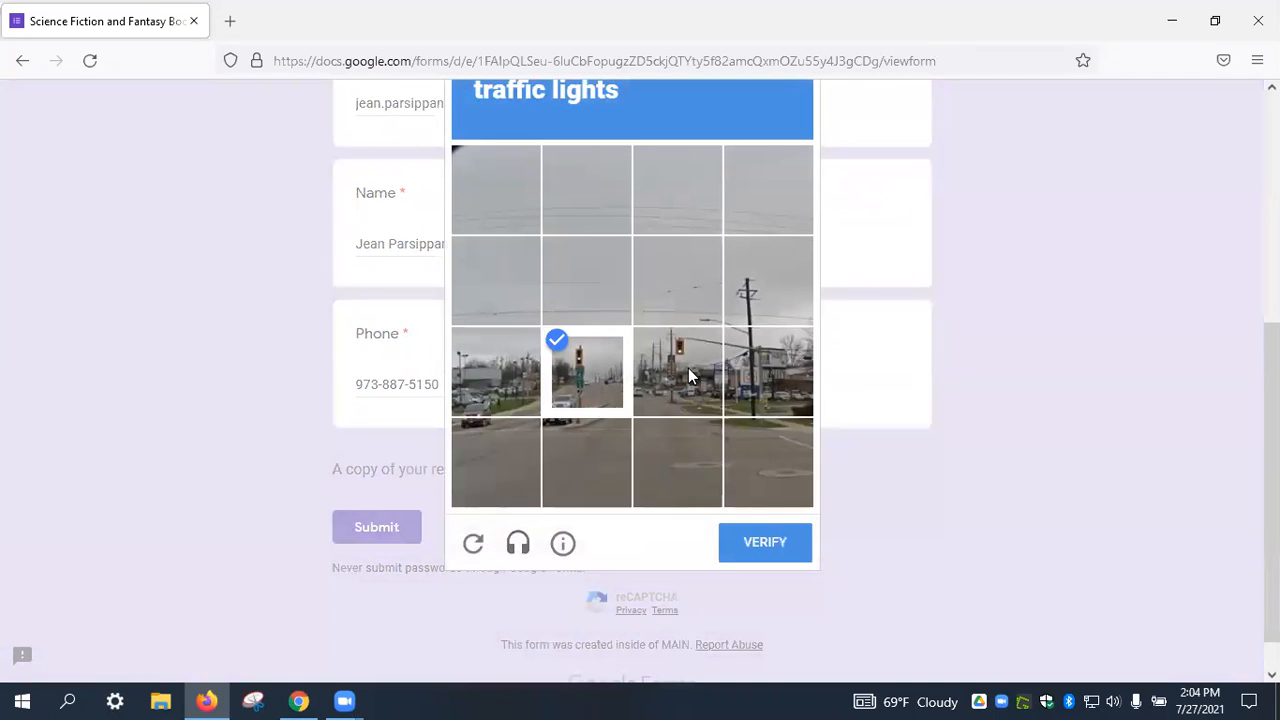
pyautogui.click(688, 368)
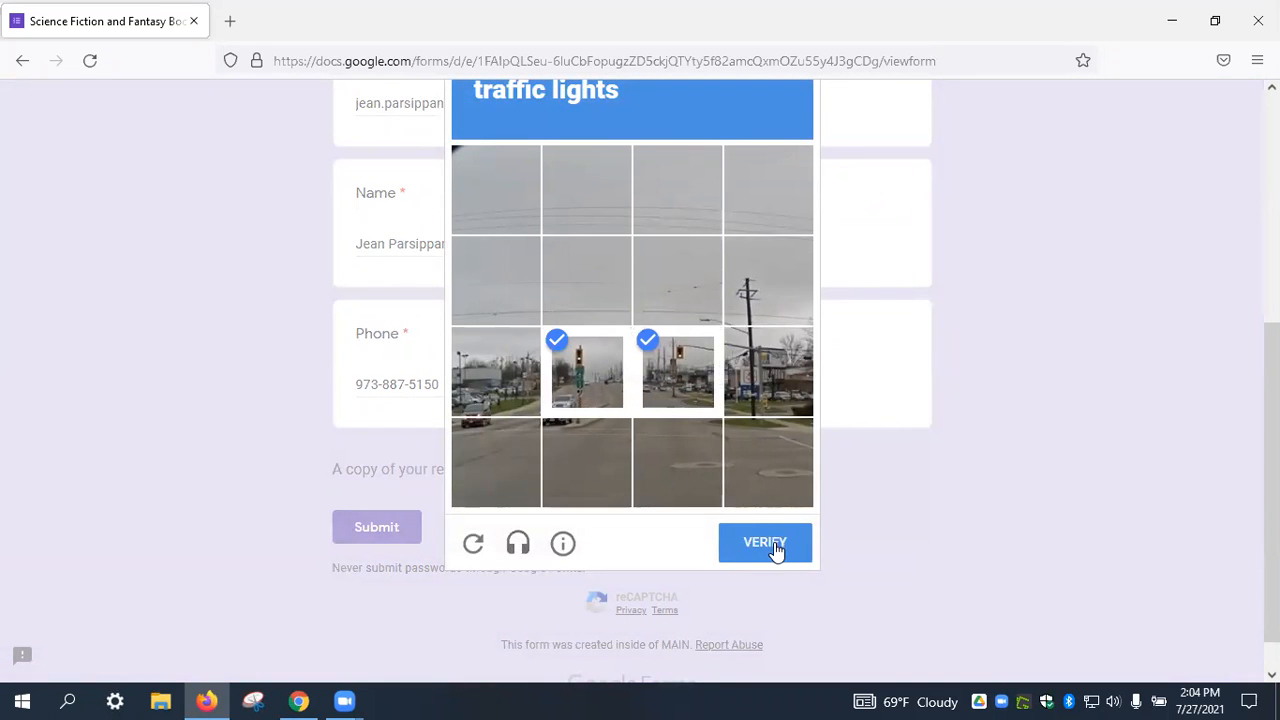
pyautogui.click(770, 542)
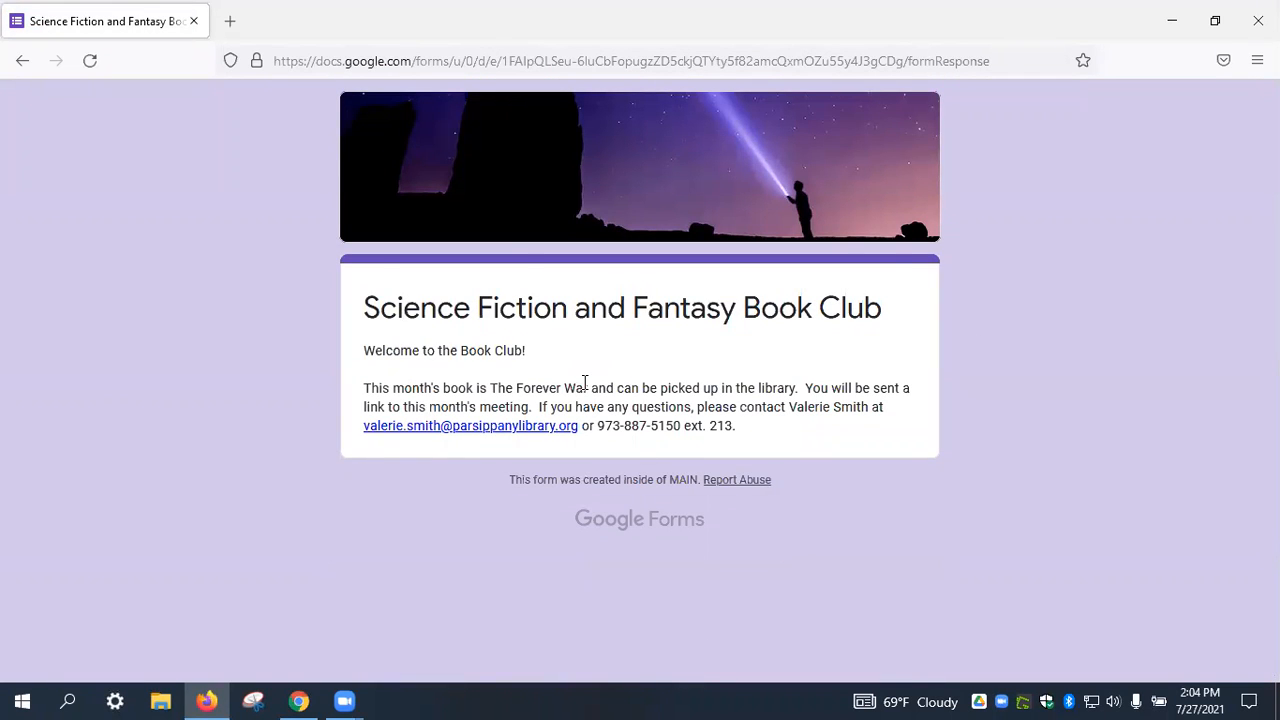
pyautogui.click(313, 699)
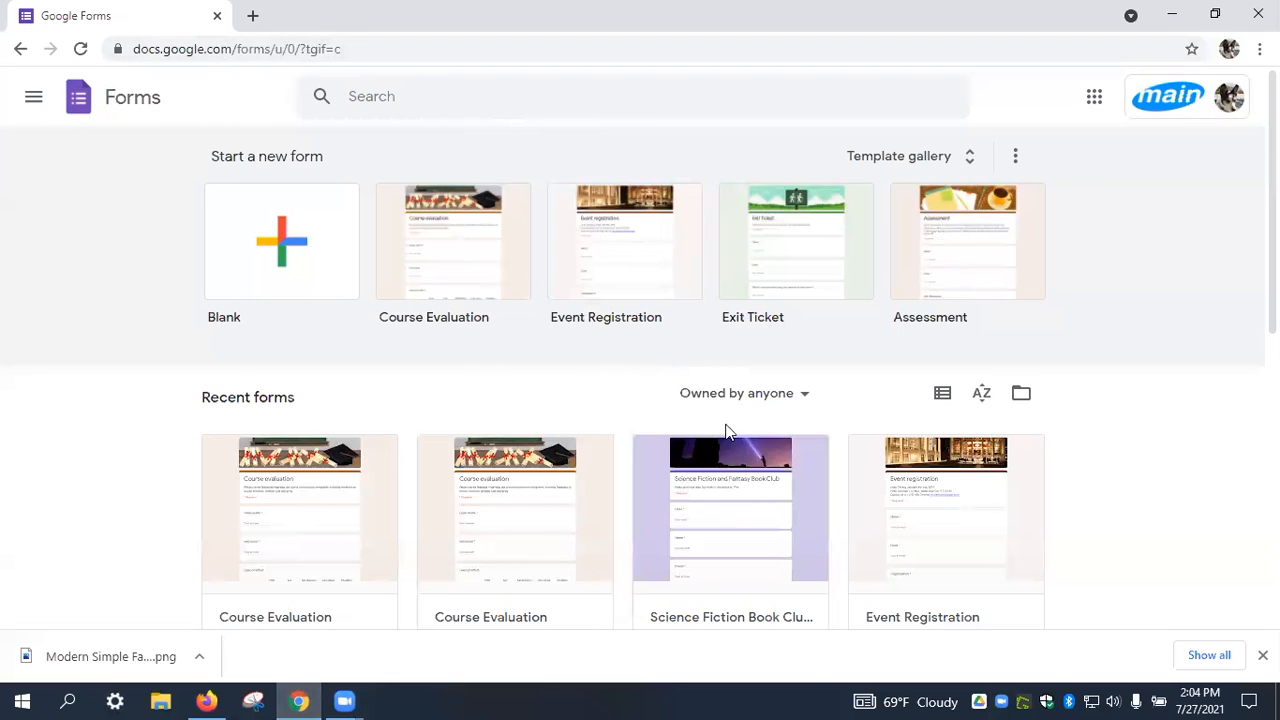
# Open the Science Fiction Book Club Sign Up form and review its responses summary.
pyautogui.click(765, 490)
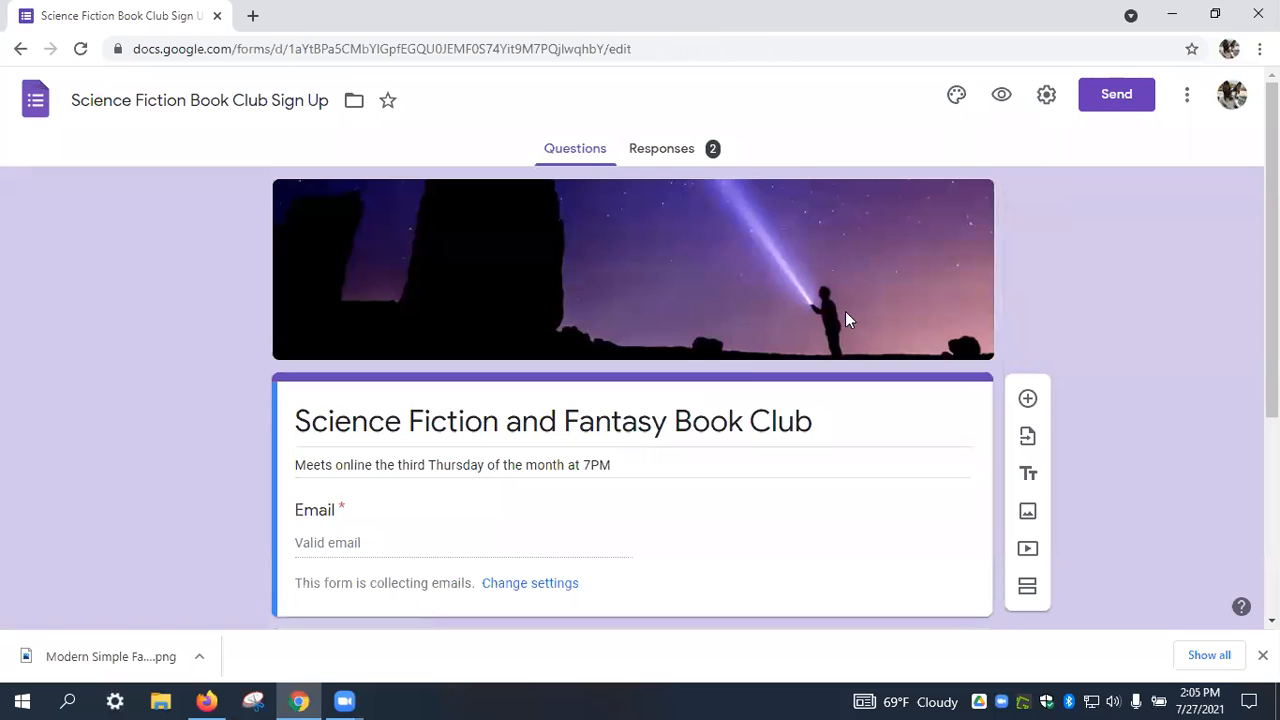
pyautogui.scroll(-1, 832, 416)
pyautogui.scroll(-3, 832, 416)
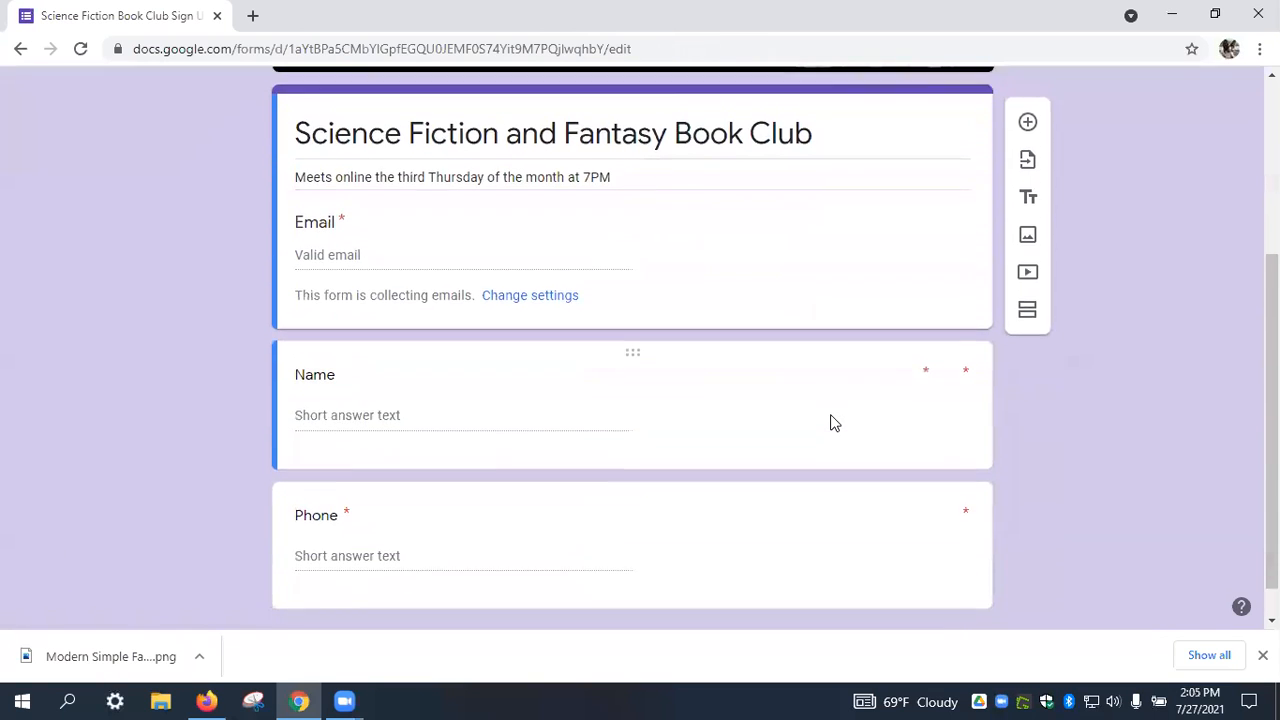
pyautogui.scroll(4, 832, 416)
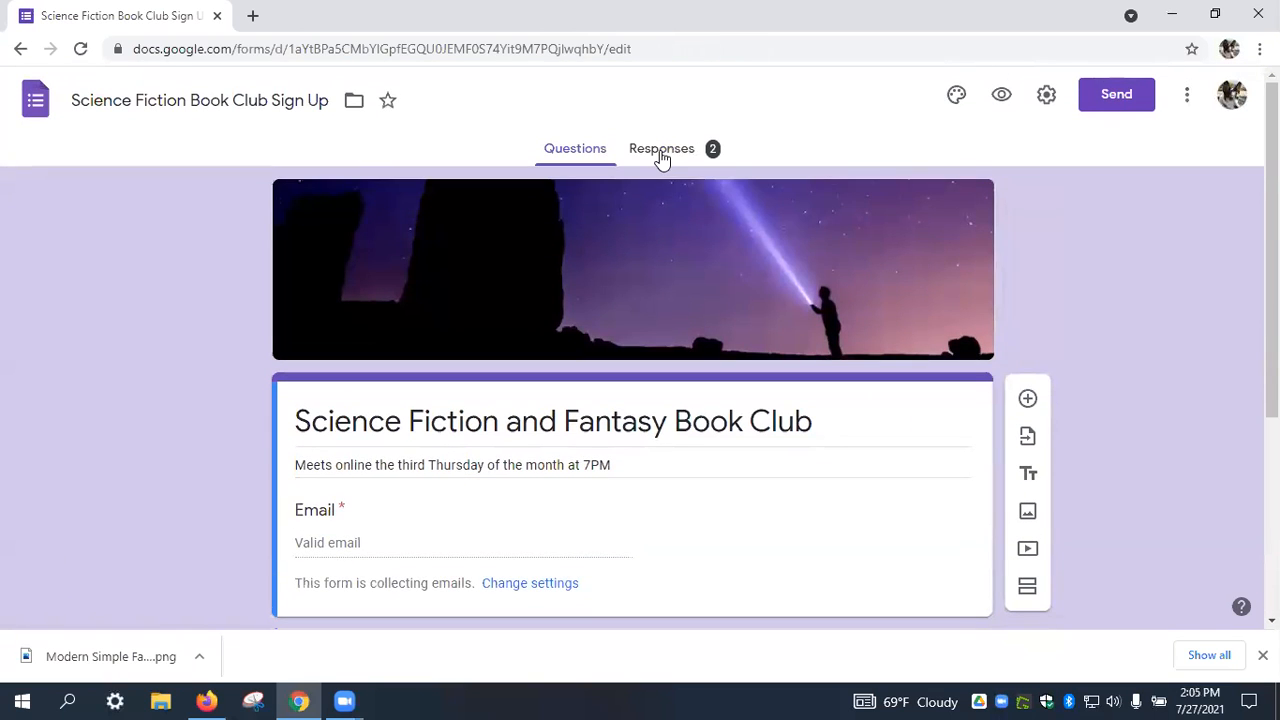
pyautogui.click(665, 150)
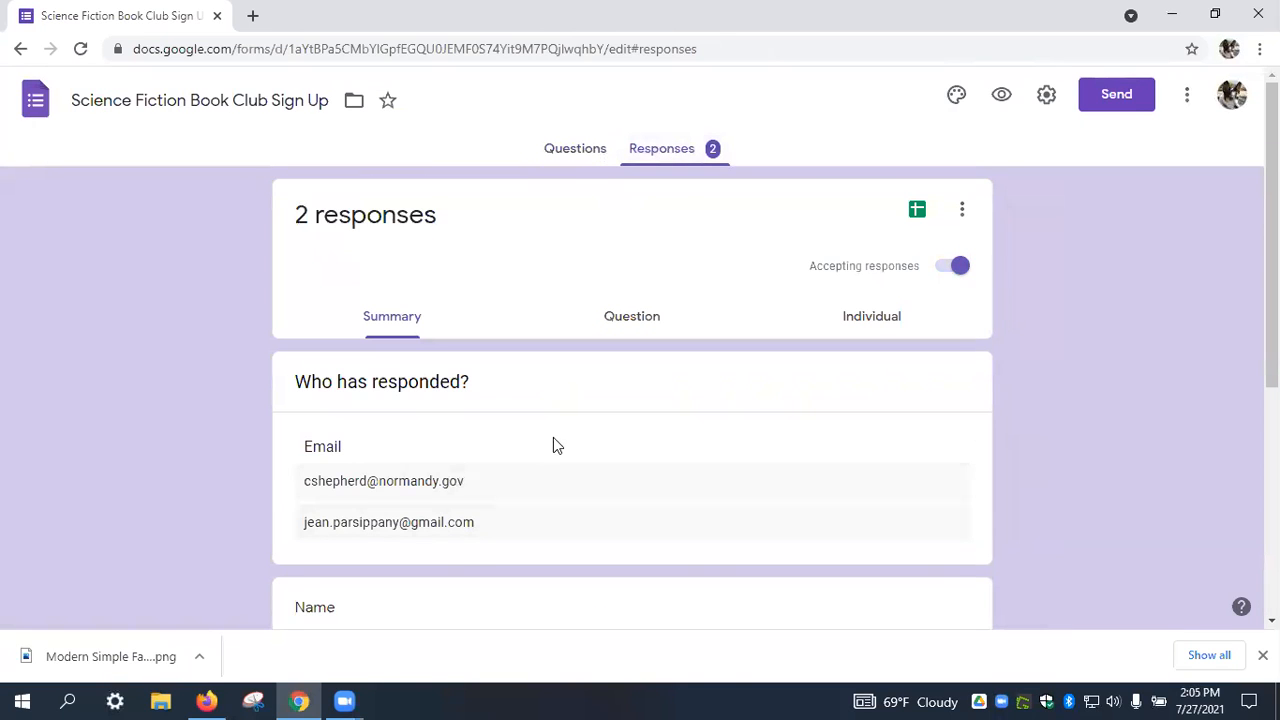
pyautogui.scroll(-1, 380, 452)
pyautogui.scroll(-1, 390, 420)
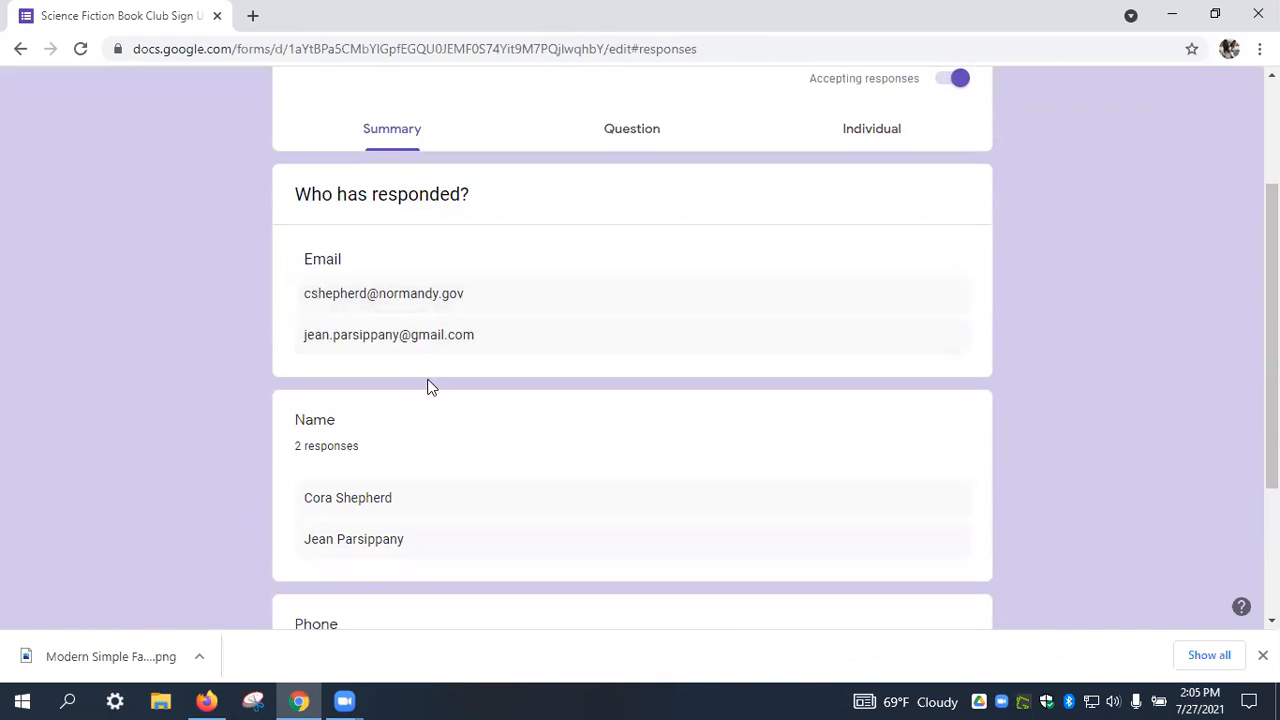
pyautogui.scroll(-2, 465, 480)
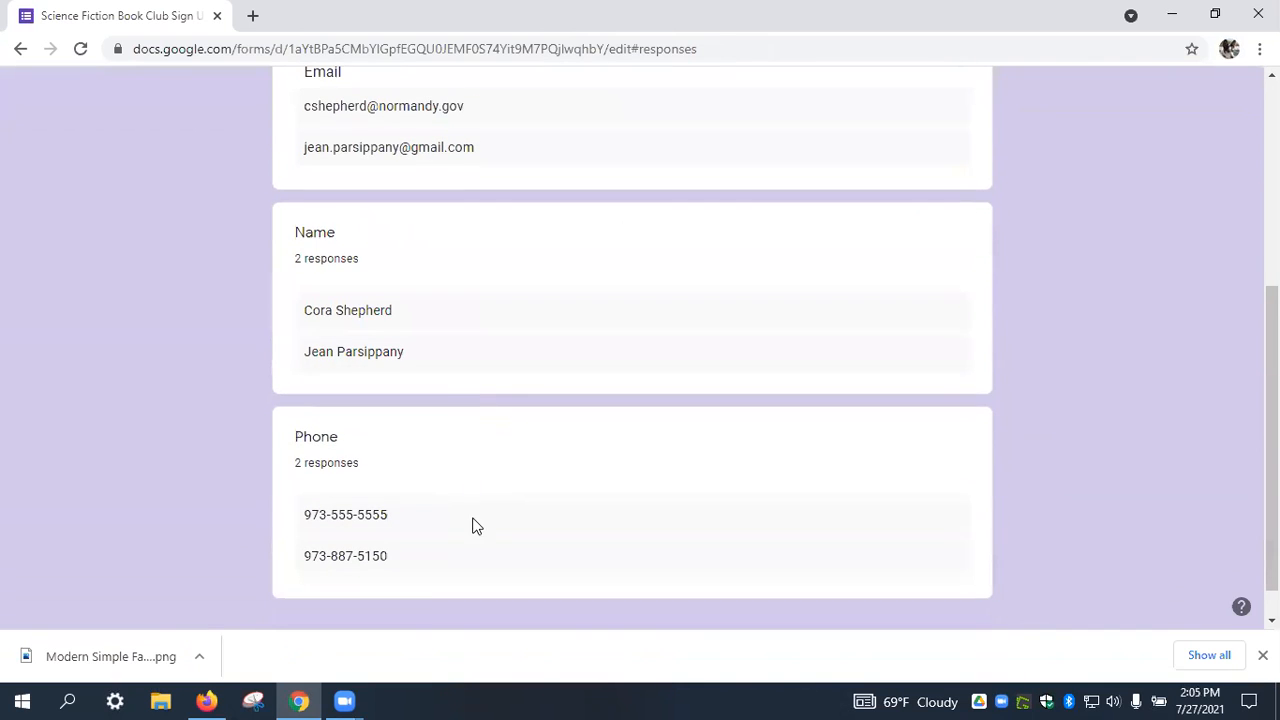
pyautogui.scroll(4, 480, 518)
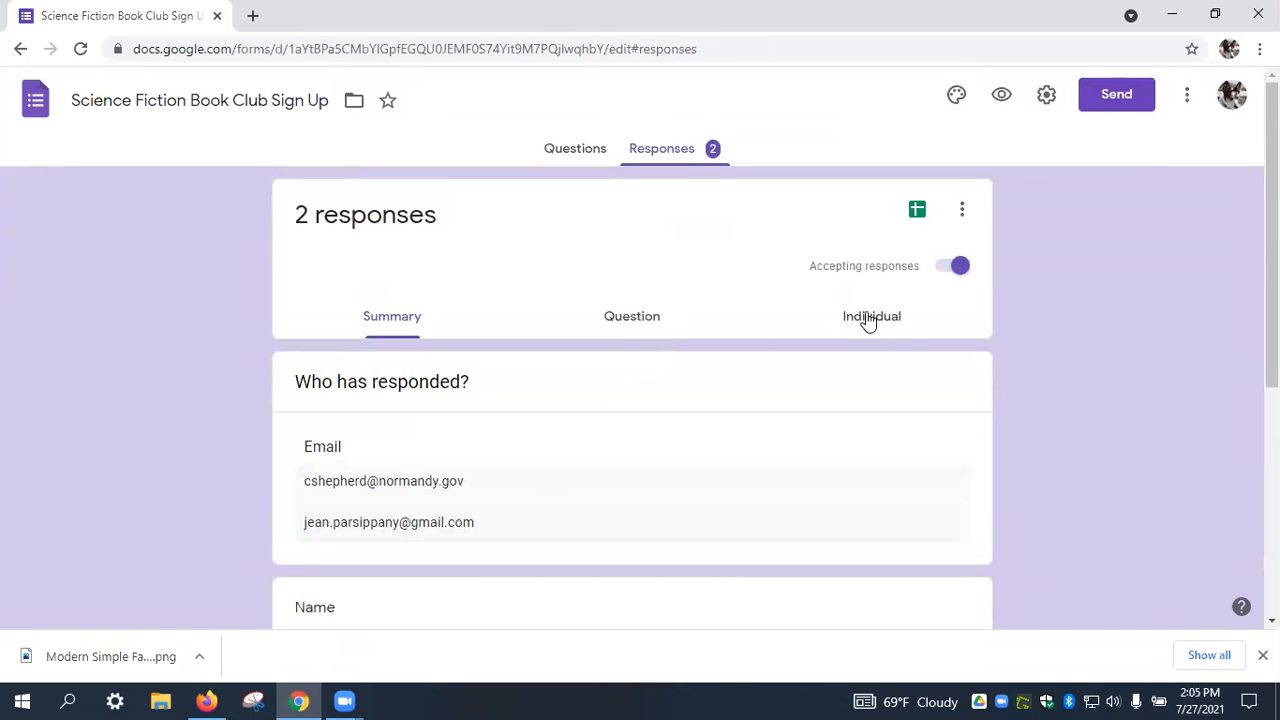
# Step through both responses individually, then return to the Forms home page.
pyautogui.click(864, 318)
pyautogui.scroll(-3, 630, 411)
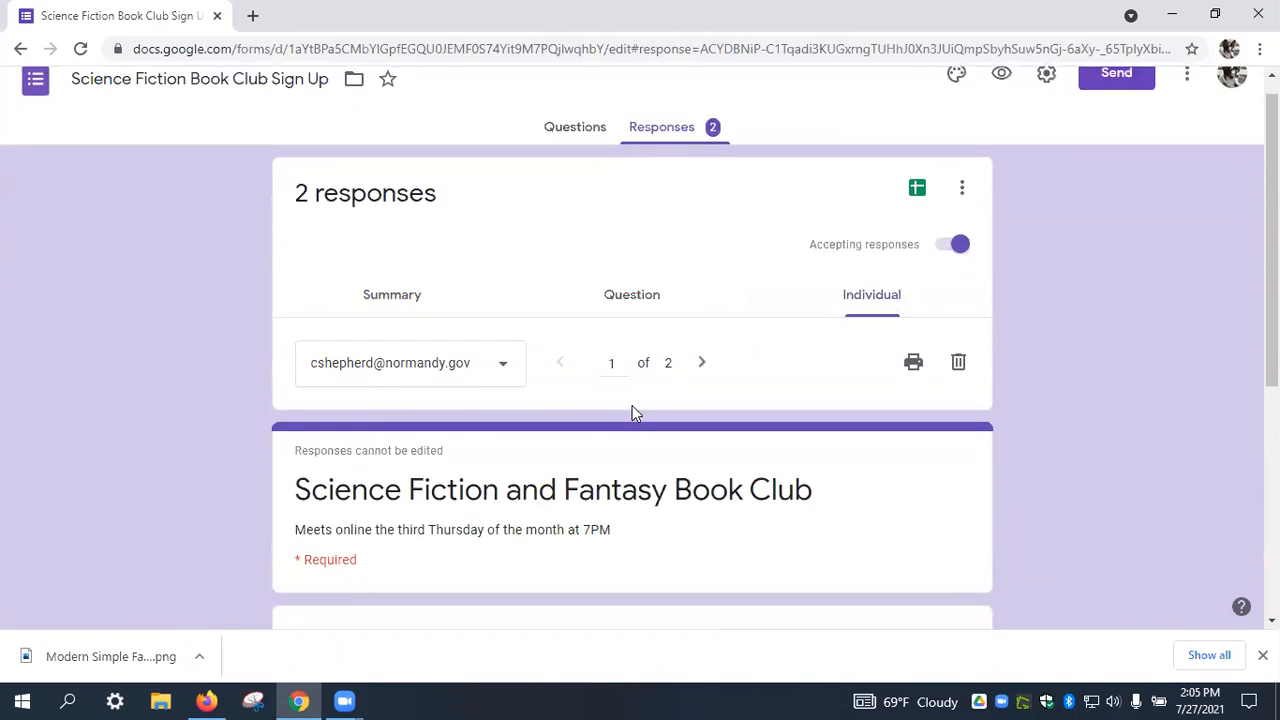
pyautogui.scroll(1, 631, 413)
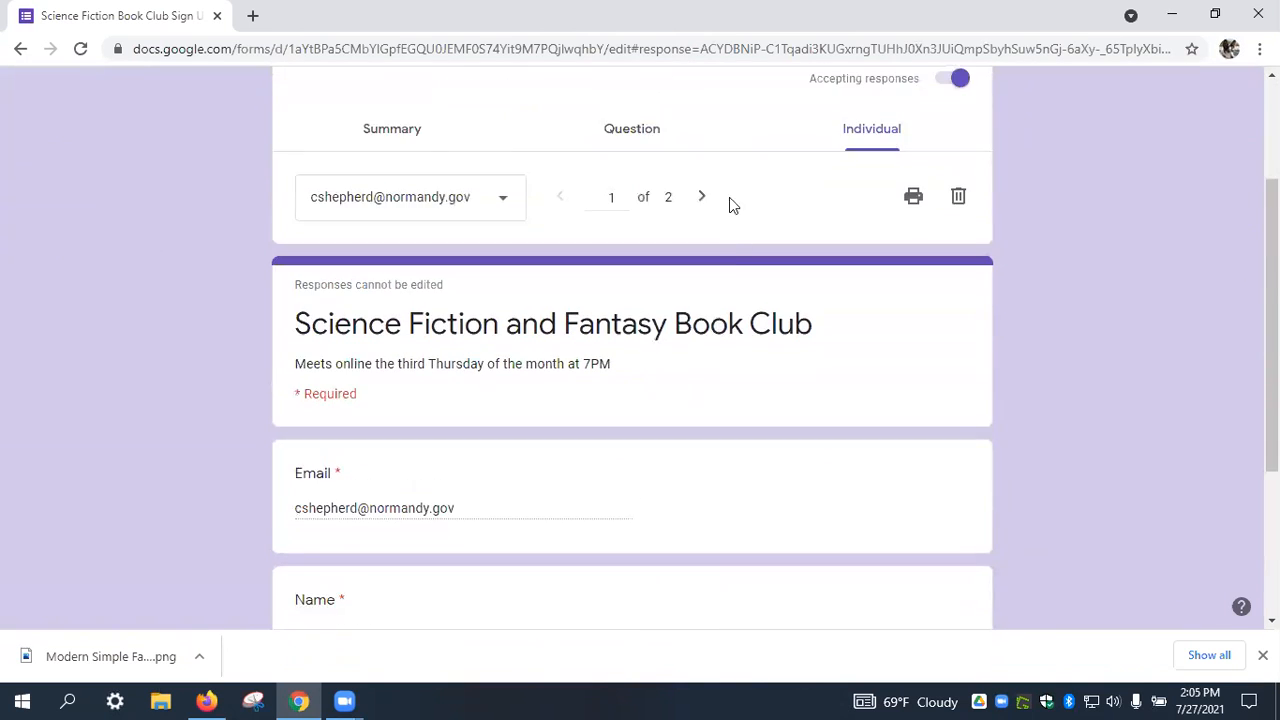
pyautogui.click(703, 197)
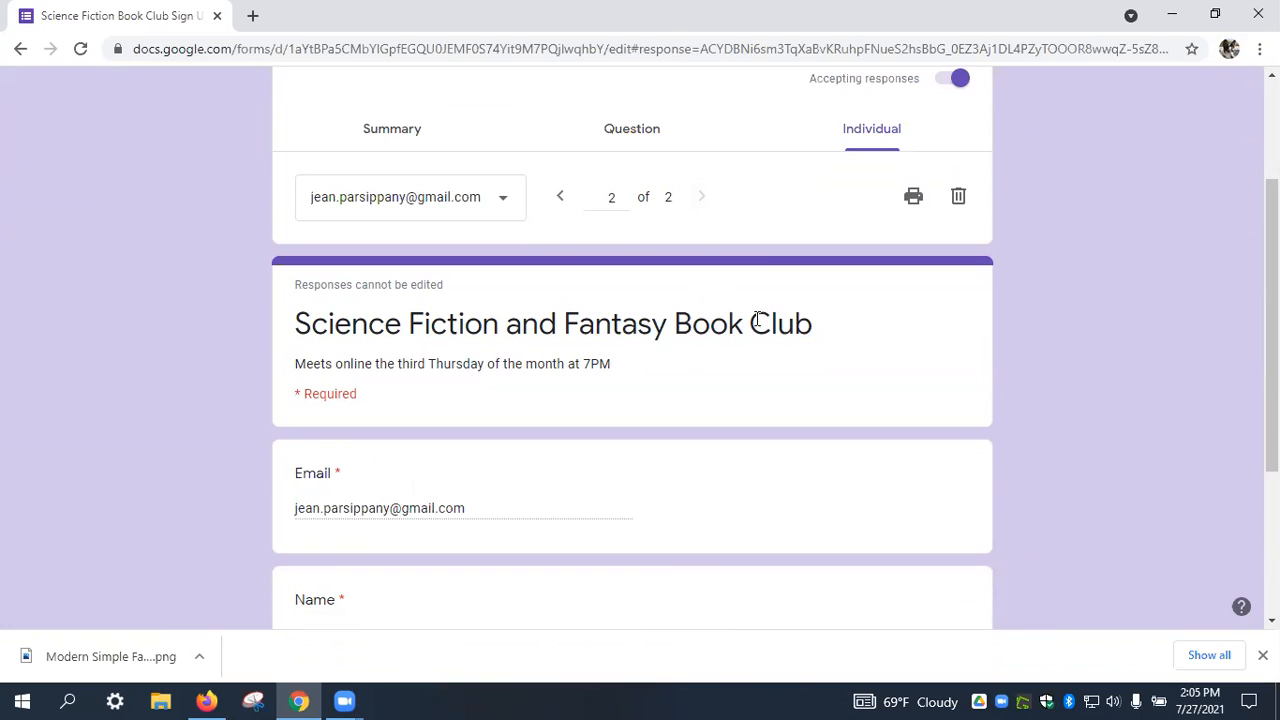
pyautogui.scroll(1, 748, 349)
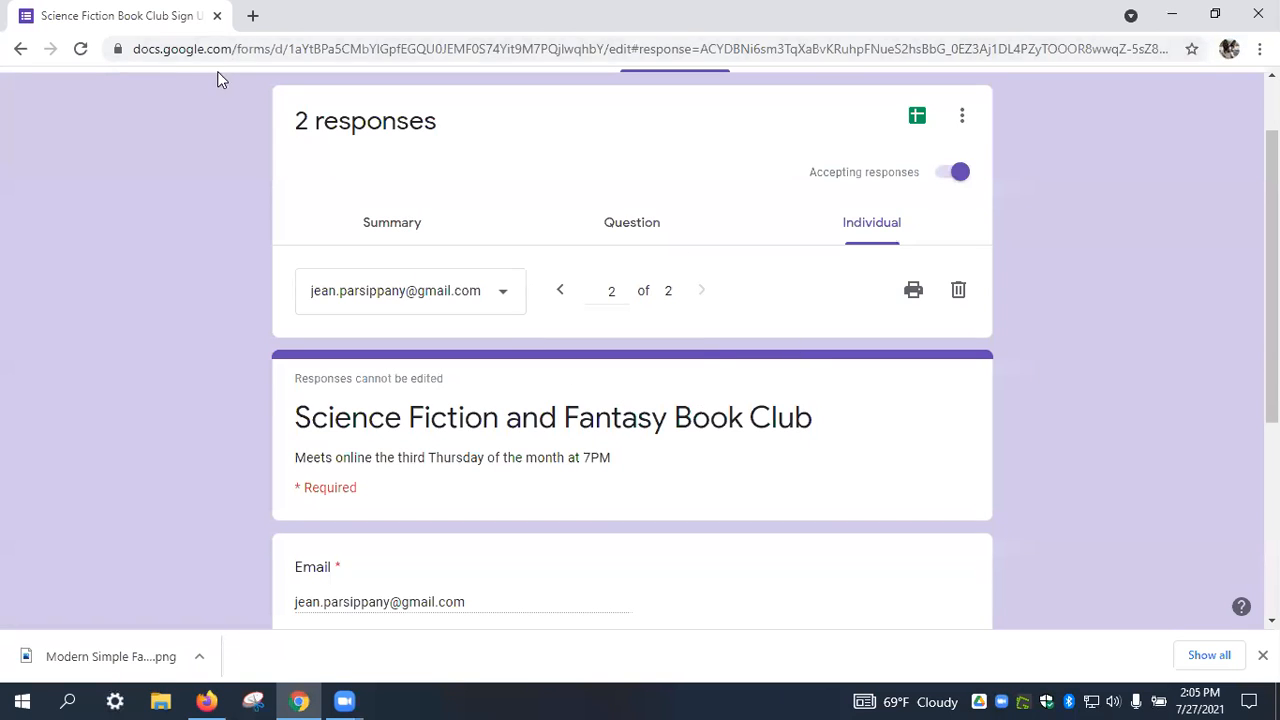
pyautogui.scroll(1, 640, 350)
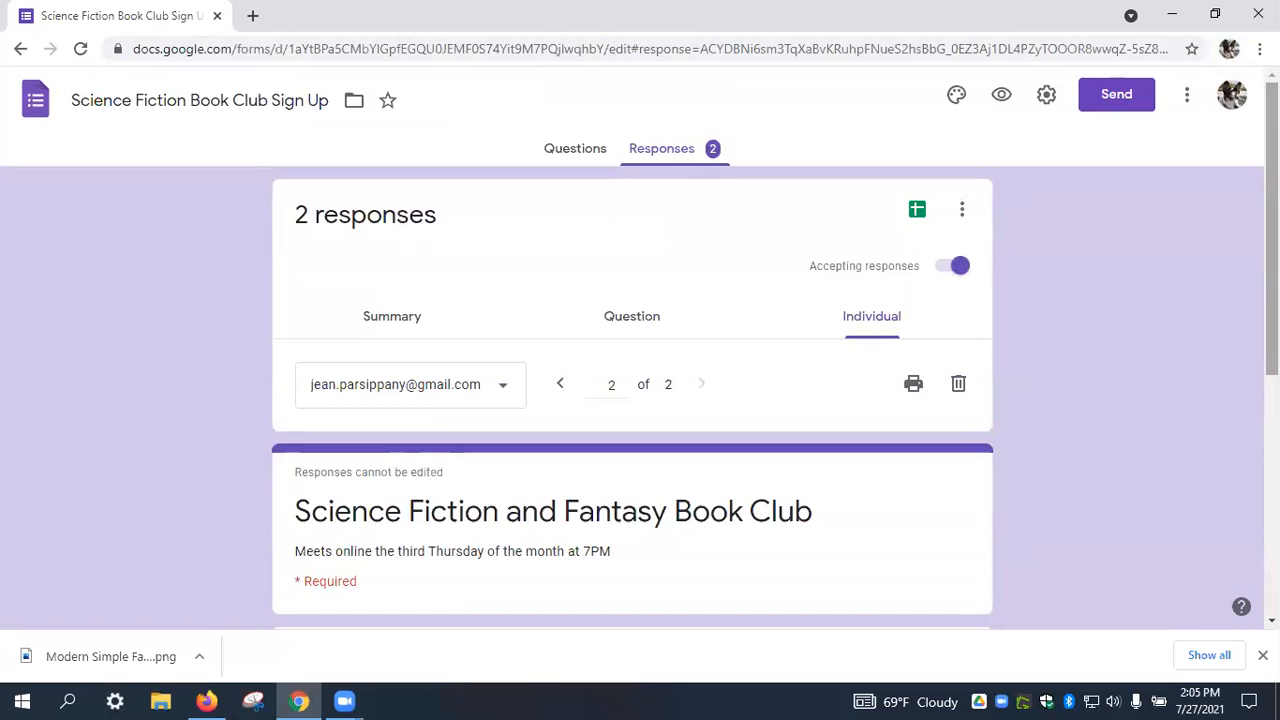
pyautogui.click(40, 108)
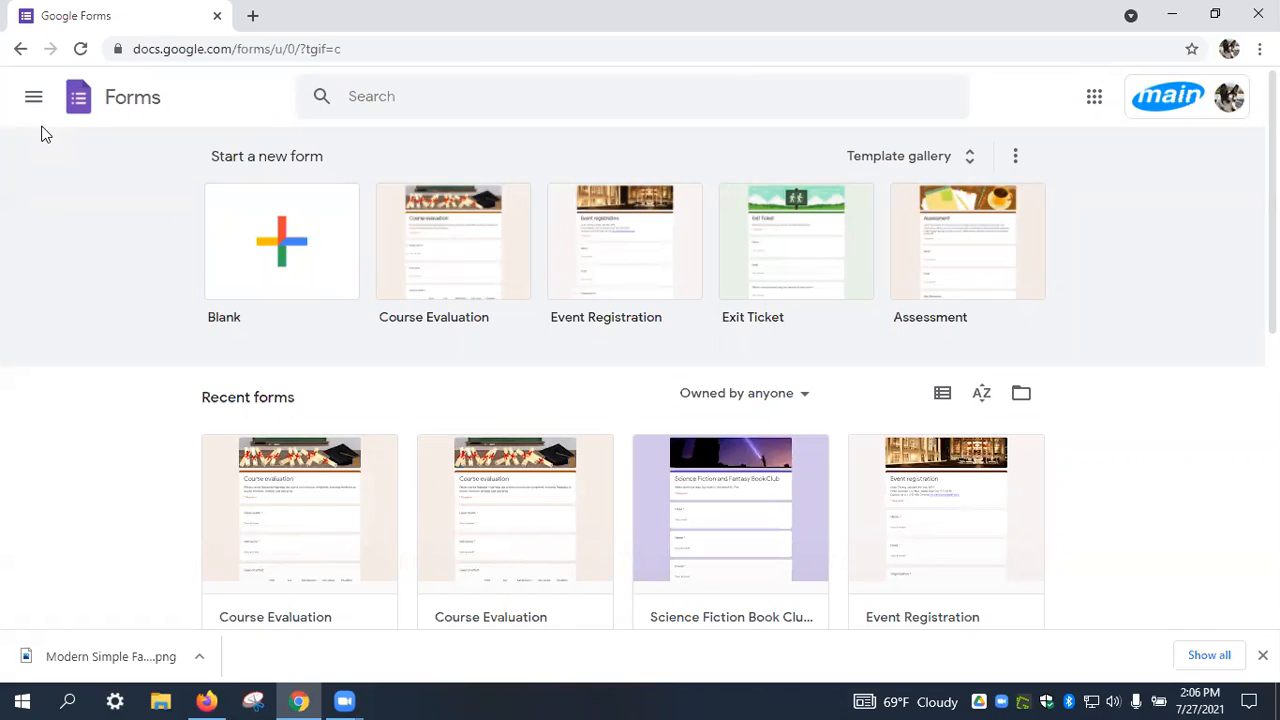
# Browse the template gallery, then go back and start a Blank form.
pyautogui.click(938, 156)
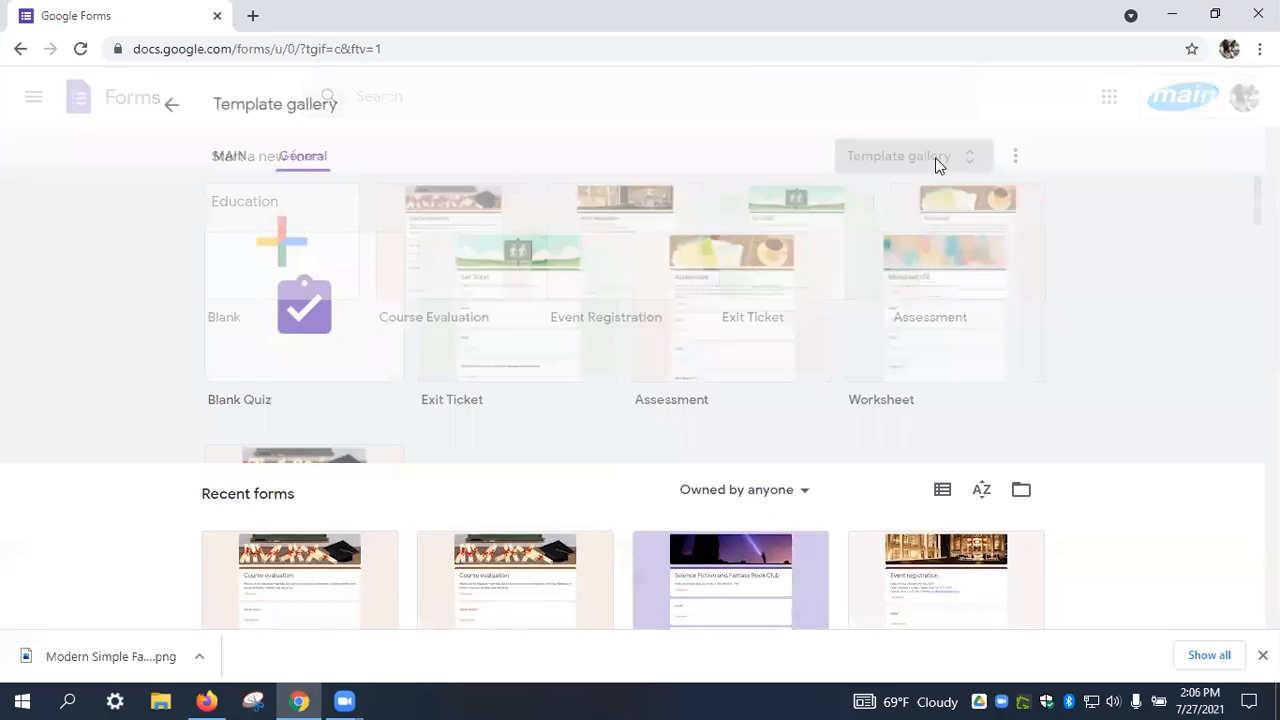
pyautogui.scroll(-2, 489, 375)
pyautogui.scroll(-3, 489, 377)
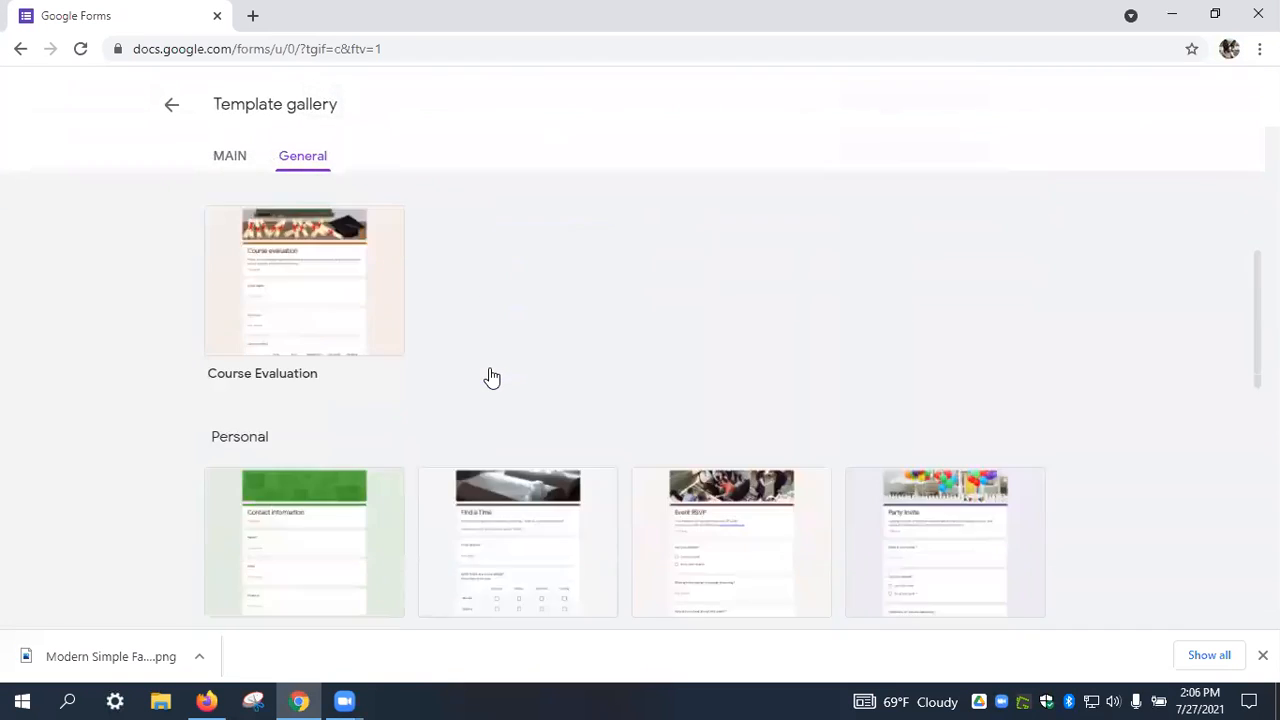
pyautogui.scroll(4, 486, 372)
pyautogui.click(171, 105)
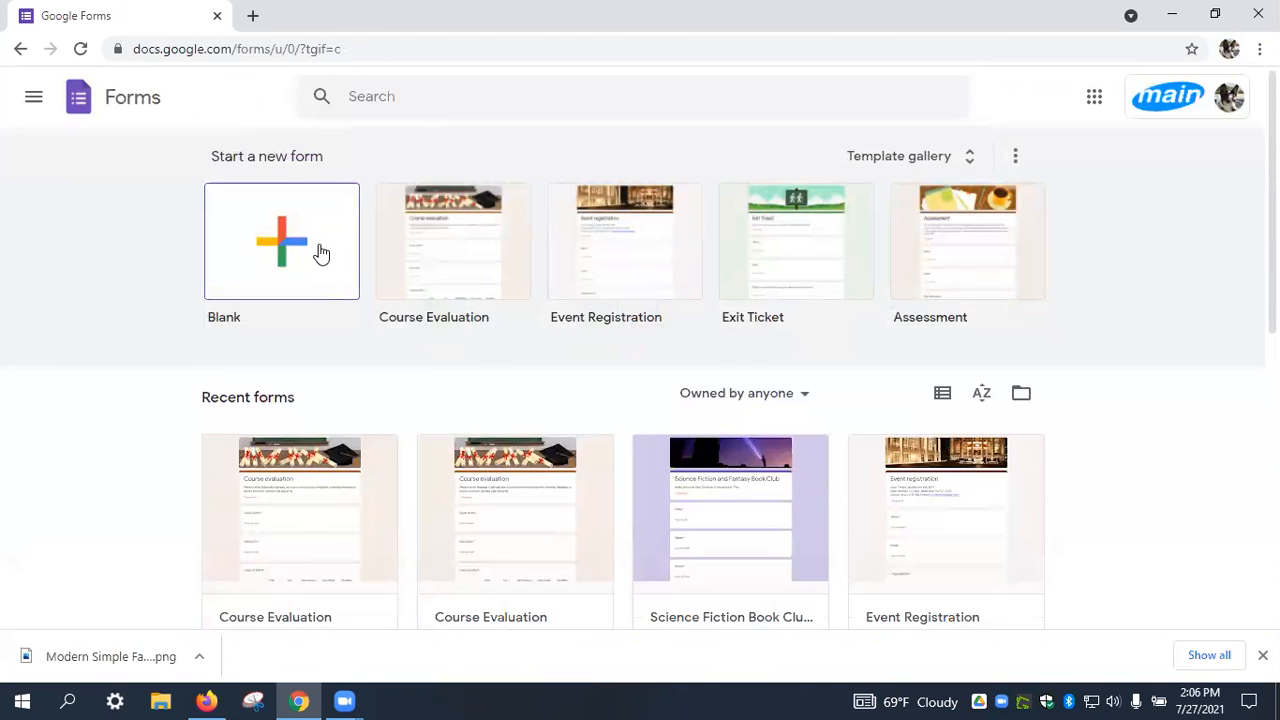
pyautogui.click(320, 253)
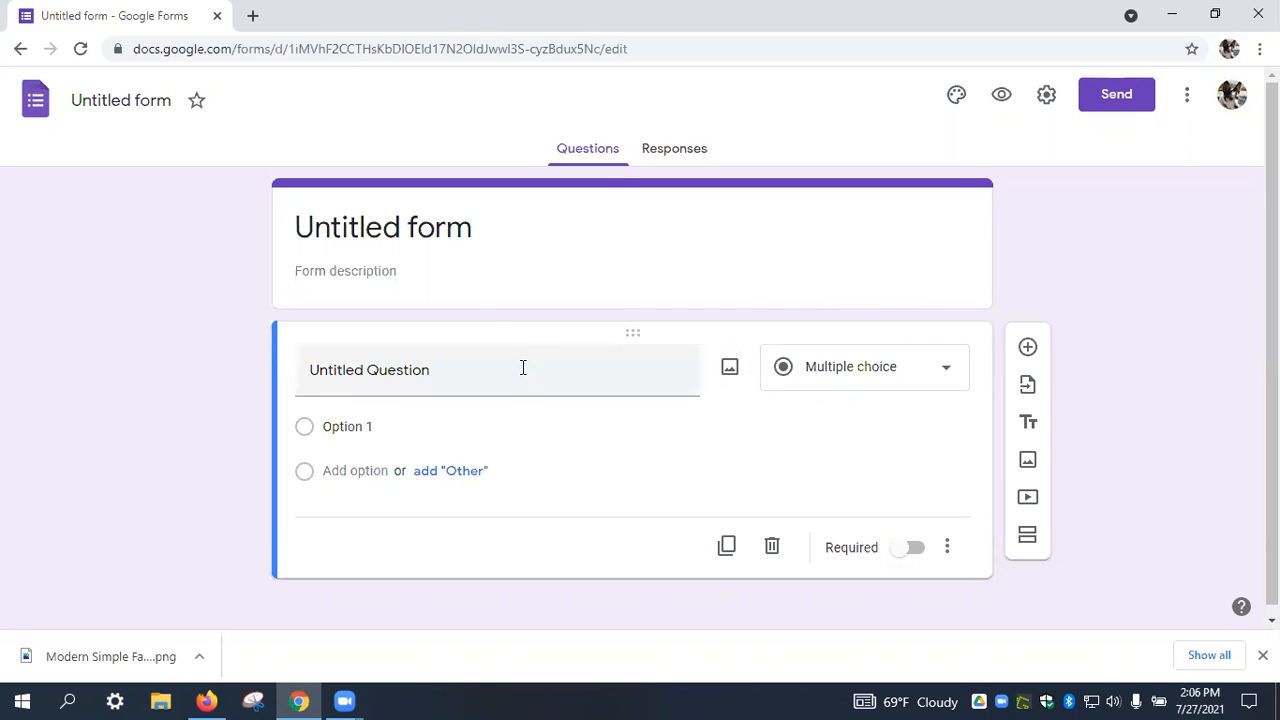
# Title the form 'Summerday Trail Run Registration'.
pyautogui.click(456, 233)
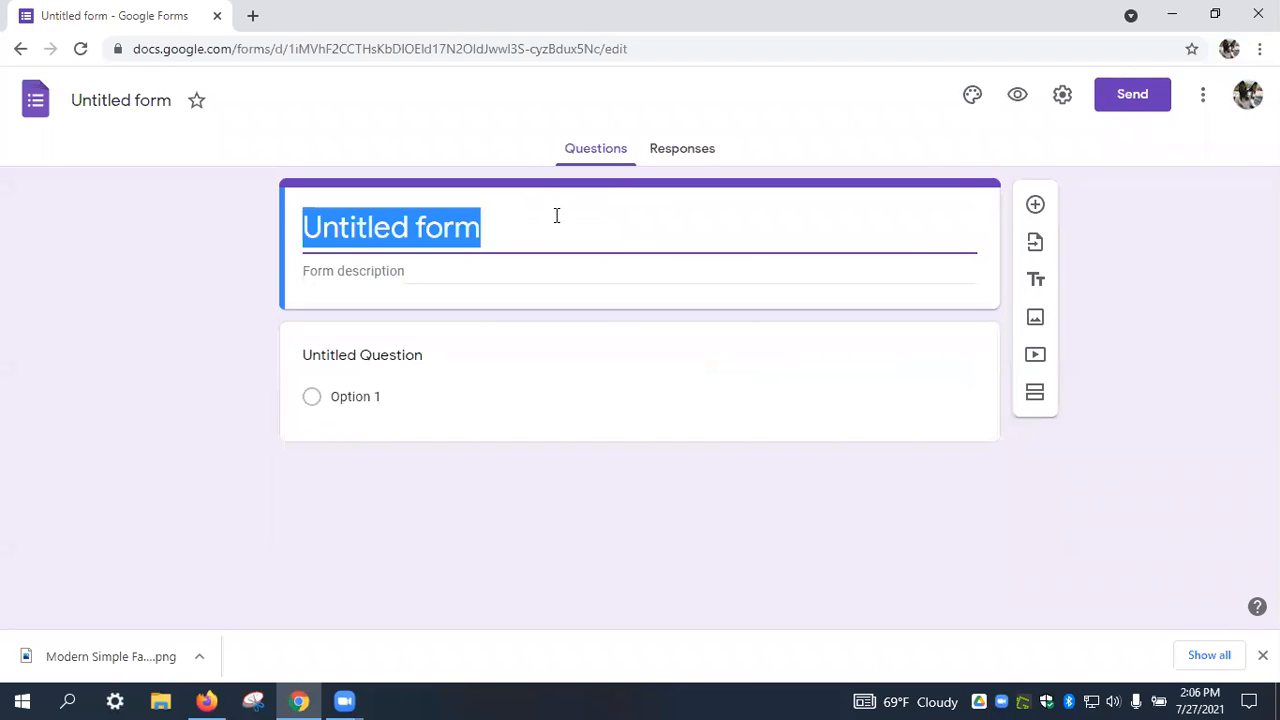
pyautogui.write('Sum')
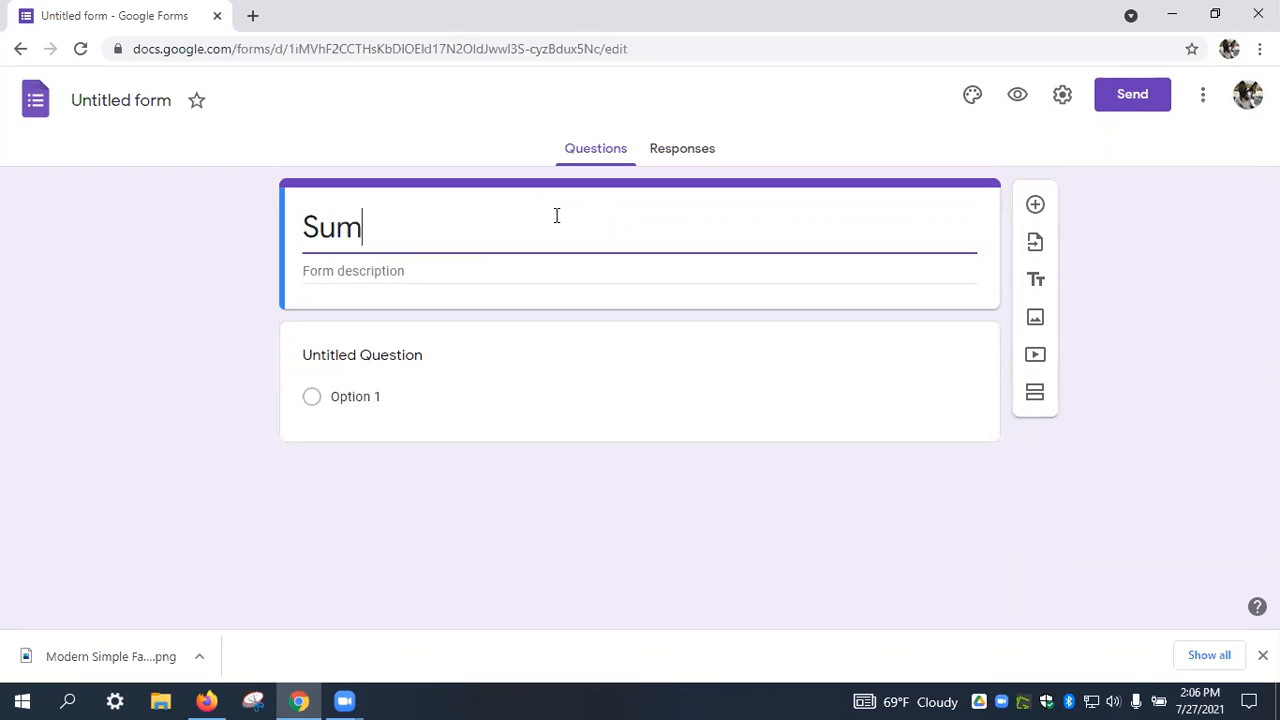
pyautogui.write('merday Trail')
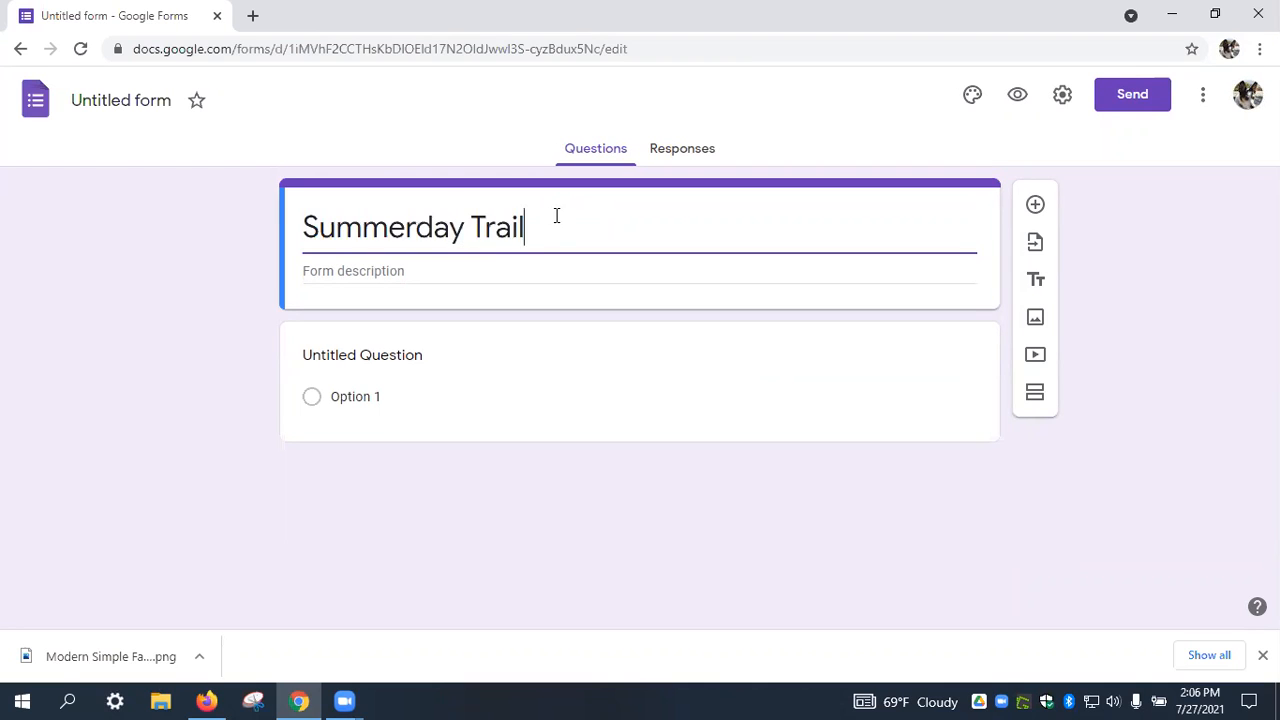
pyautogui.write(' Run Registration')
# Add the description 'Please fill out this form to register for the trail run.'.
pyautogui.click(540, 270)
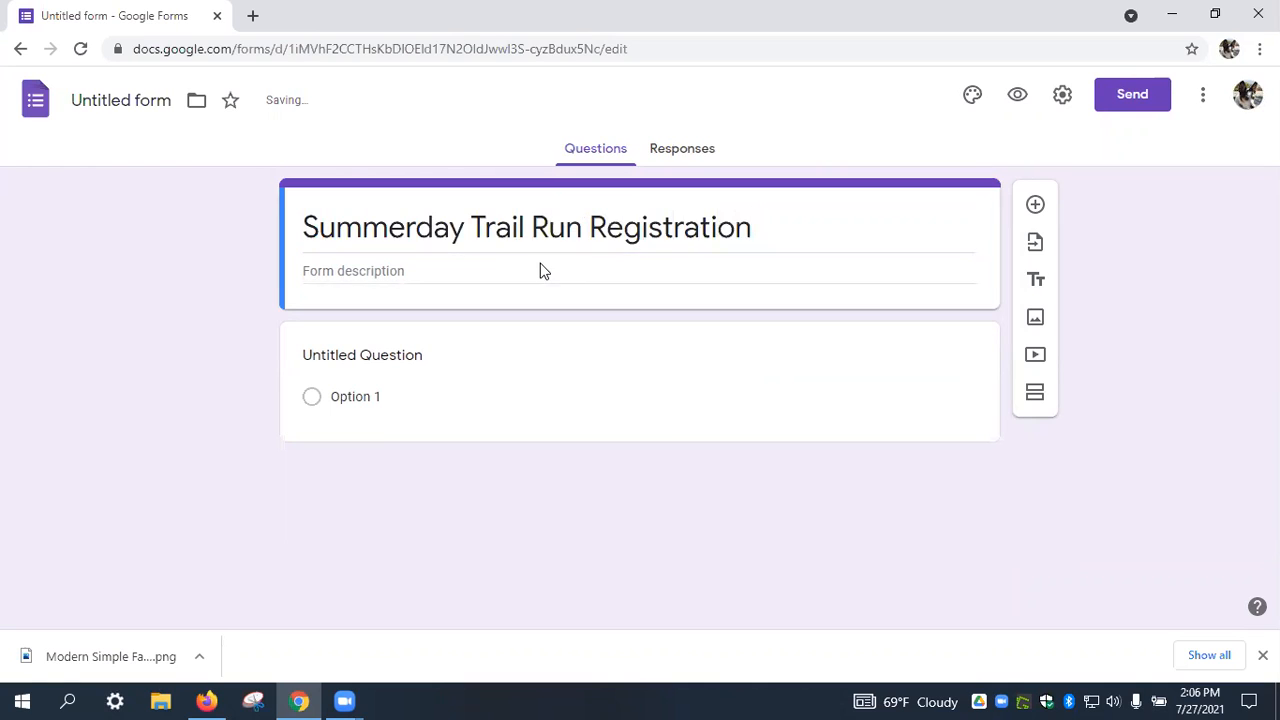
pyautogui.click(543, 270)
pyautogui.write('Please fill out this')
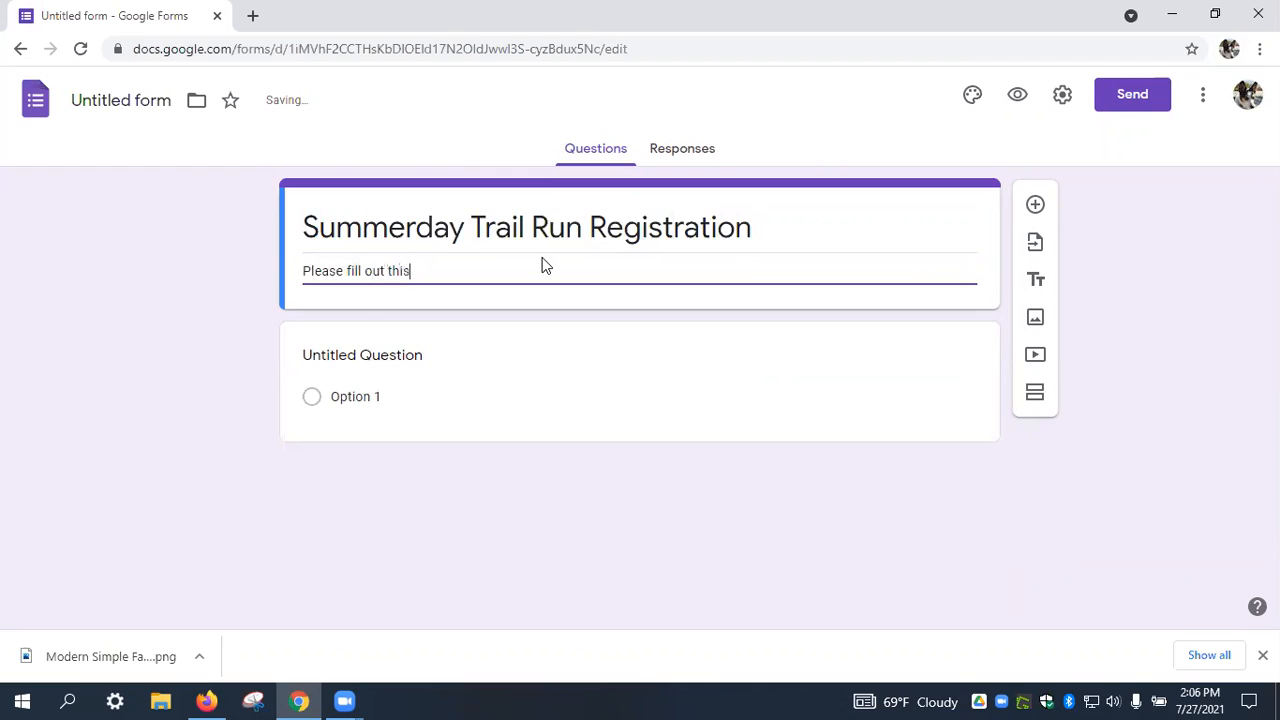
pyautogui.write(' form to regist')
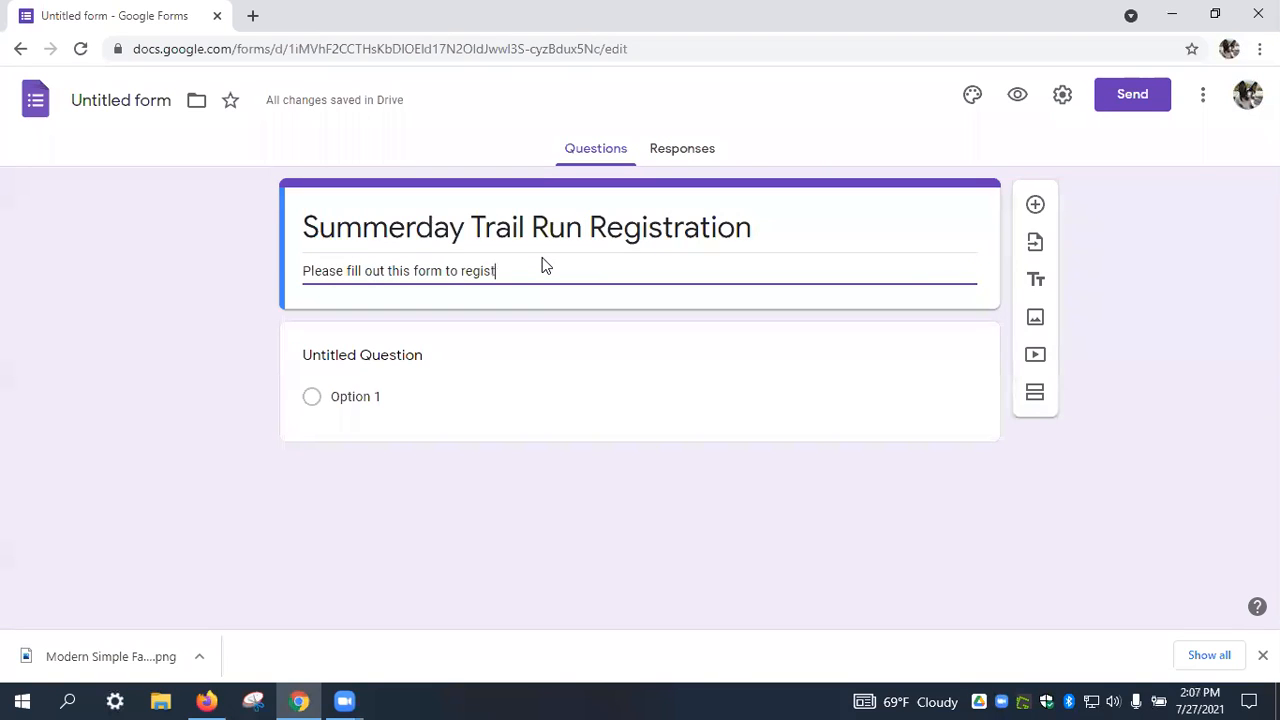
pyautogui.write('er for the trail run.')
# Browse the header image gallery in the theme settings, including Food and dining.
pyautogui.click(971, 100)
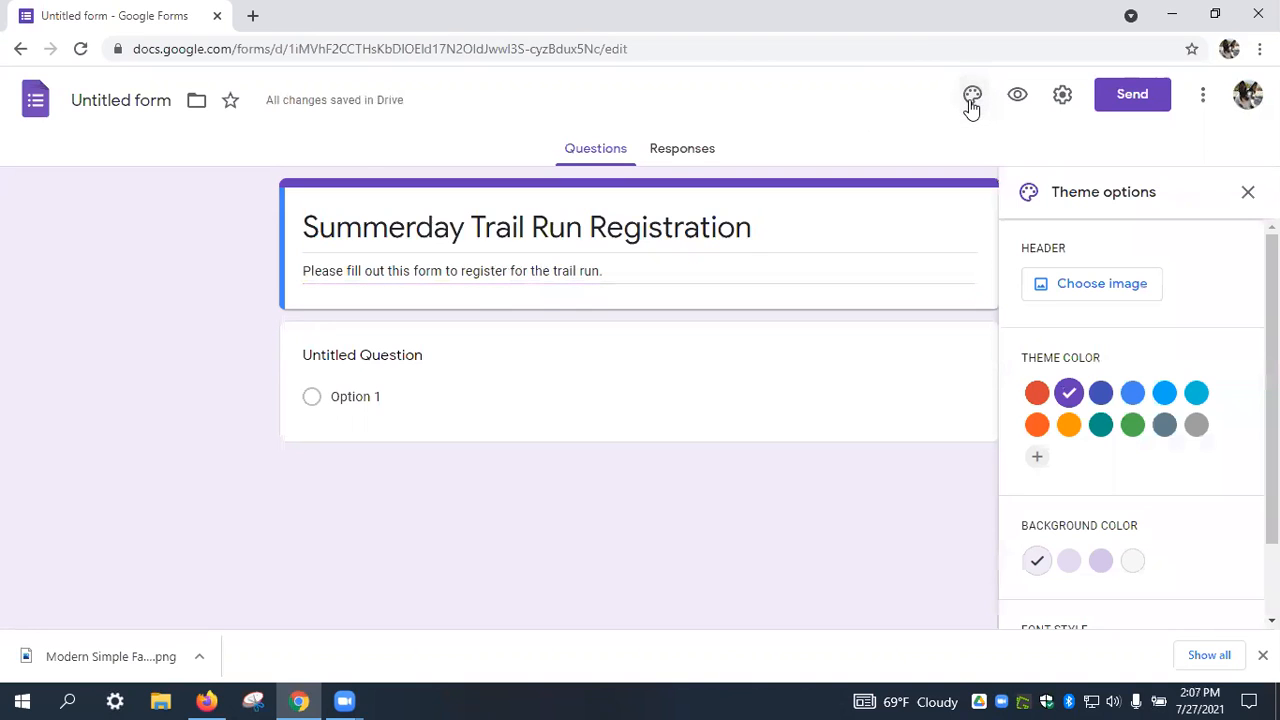
pyautogui.click(1104, 285)
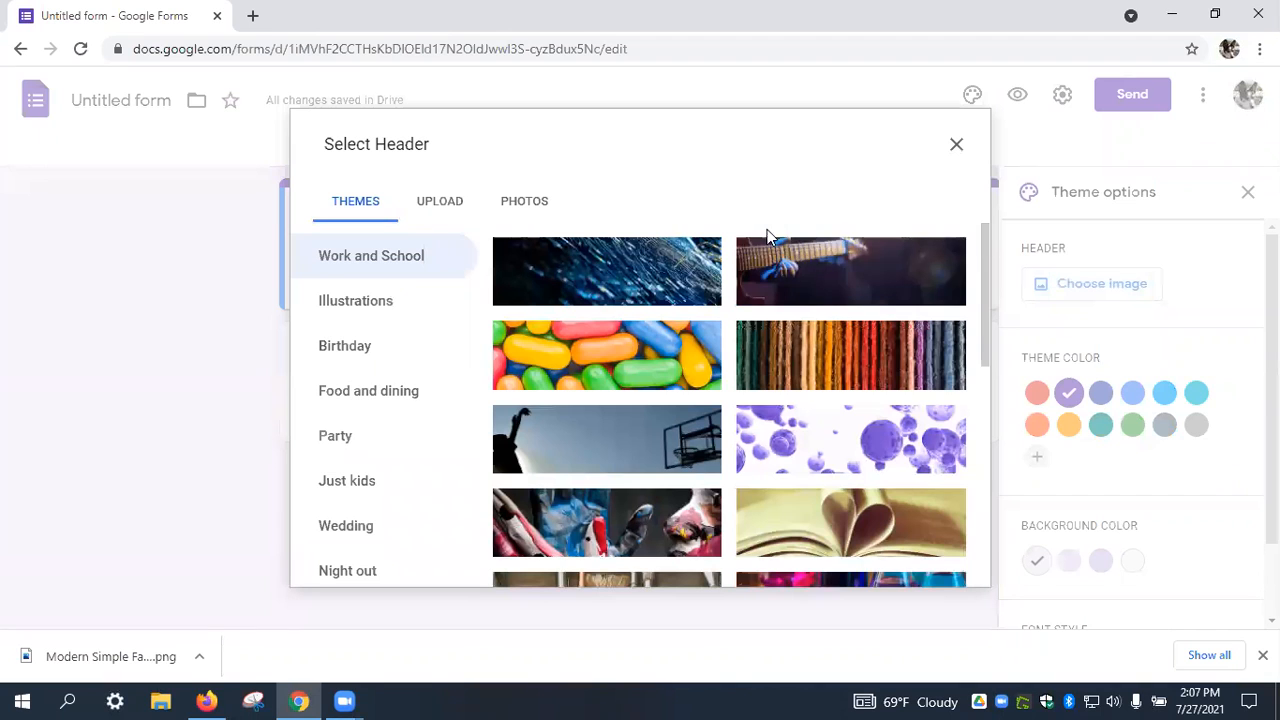
pyautogui.scroll(-1, 584, 266)
pyautogui.scroll(-7, 584, 264)
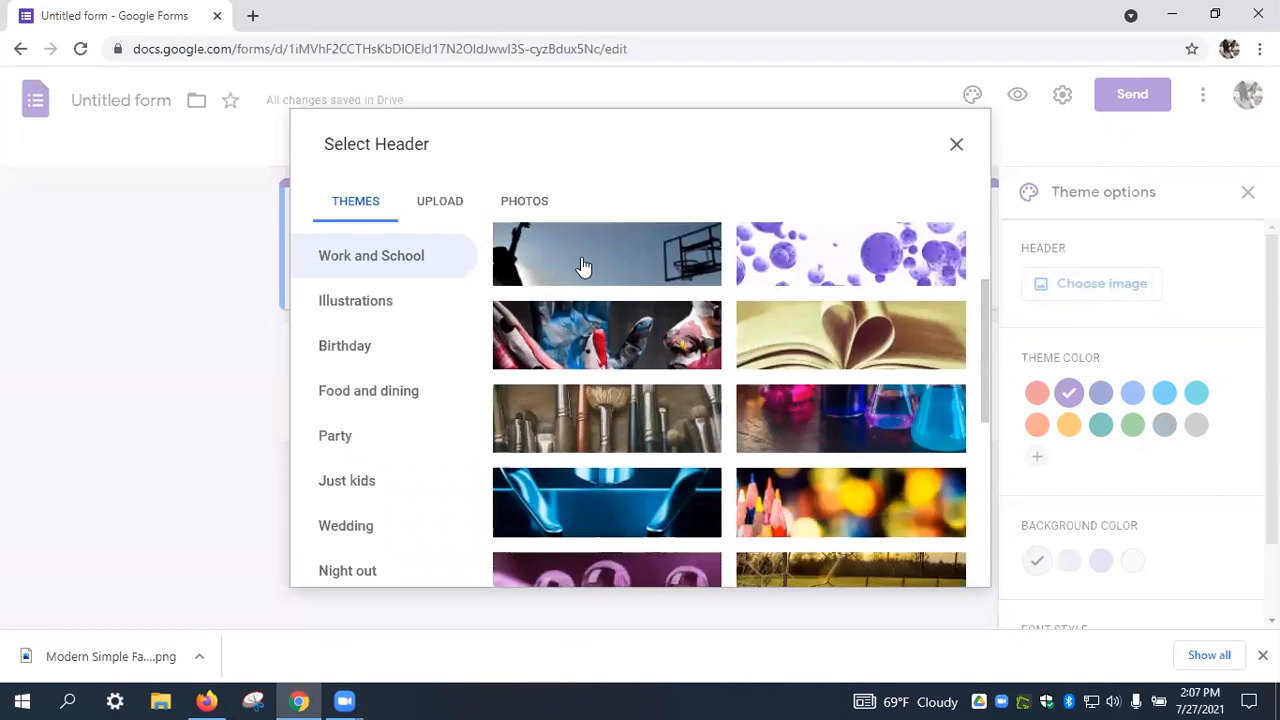
pyautogui.scroll(-6, 584, 262)
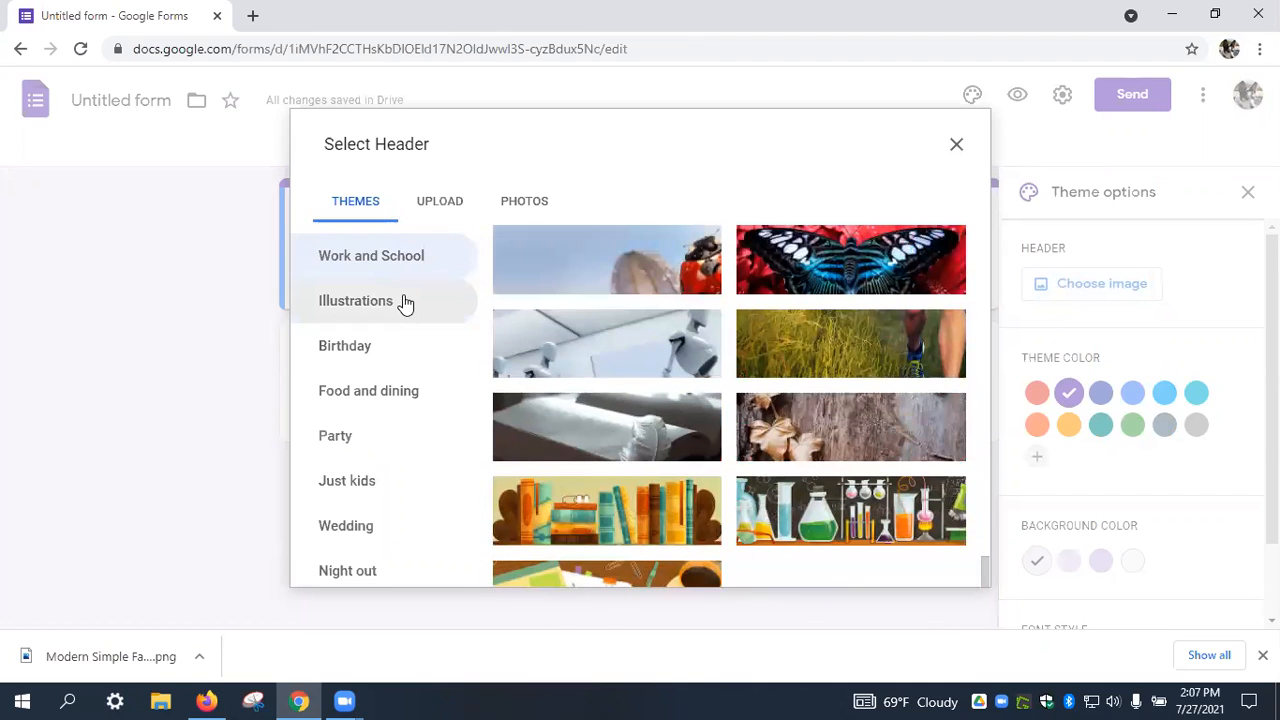
pyautogui.click(425, 391)
pyautogui.scroll(-3, 571, 366)
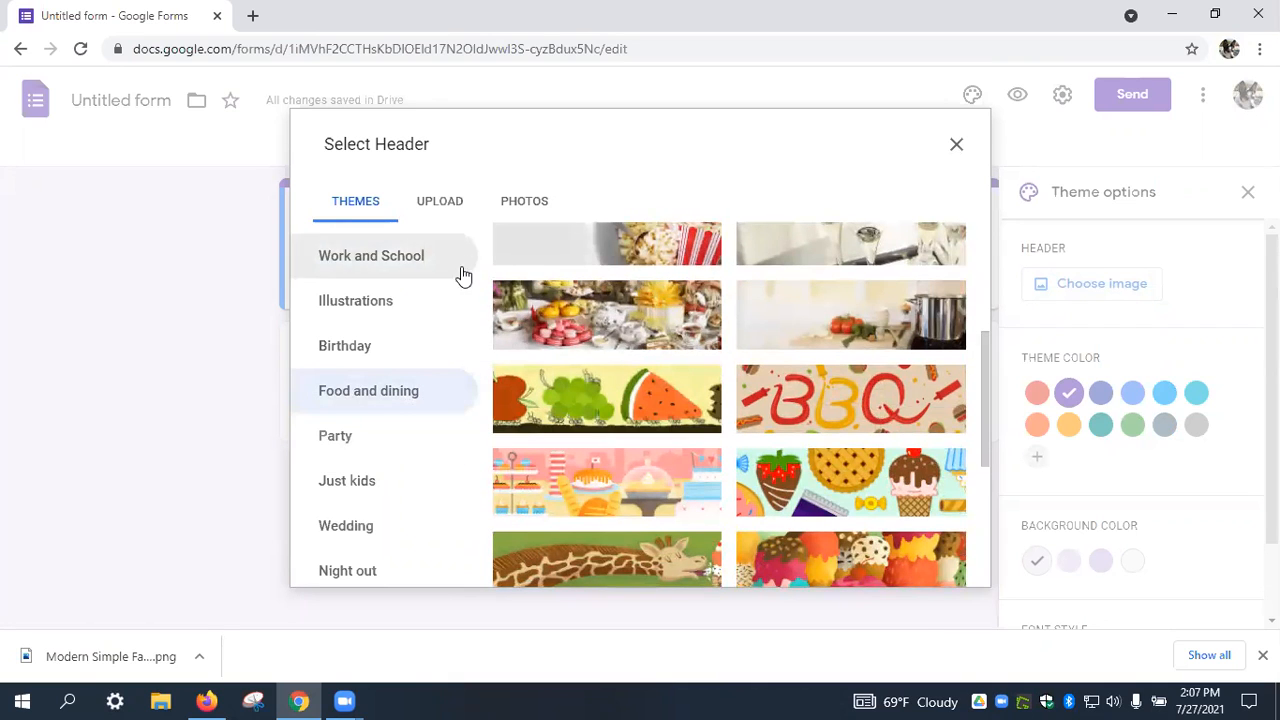
# Insert the Summerday Trail Run photo as the header, cropped to the raised arms and mountain.
pyautogui.click(536, 205)
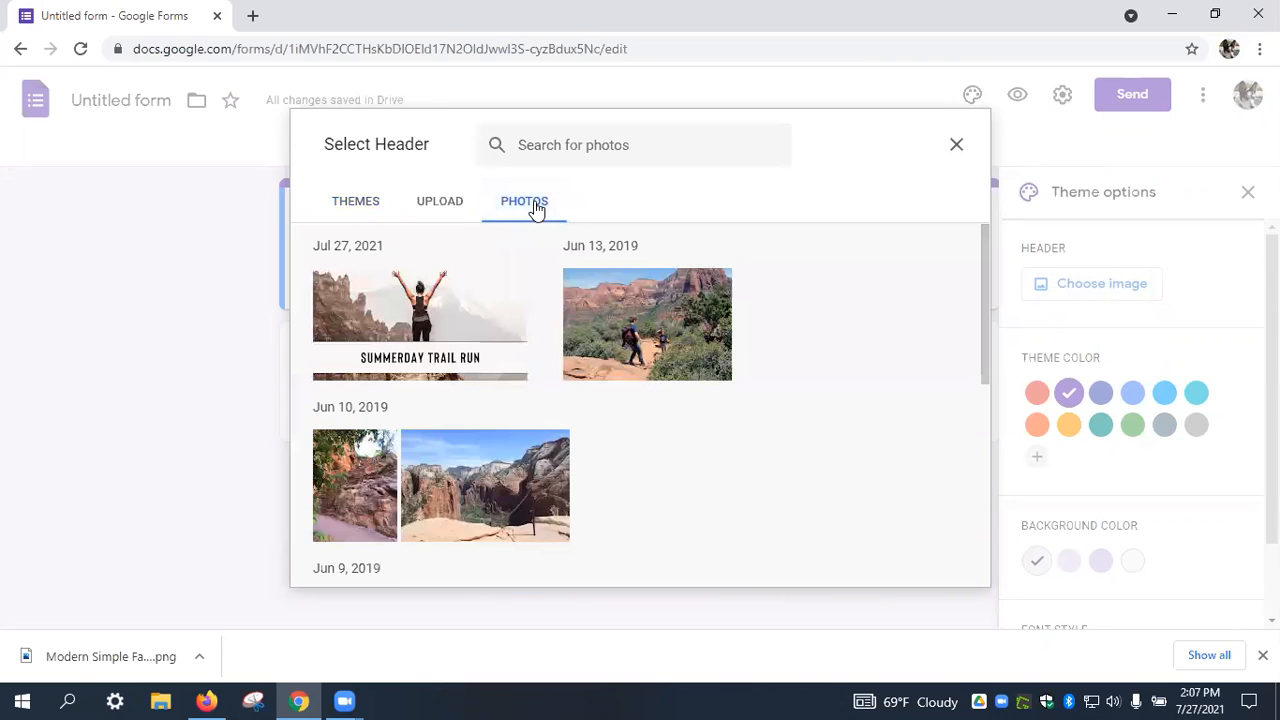
pyautogui.click(421, 320)
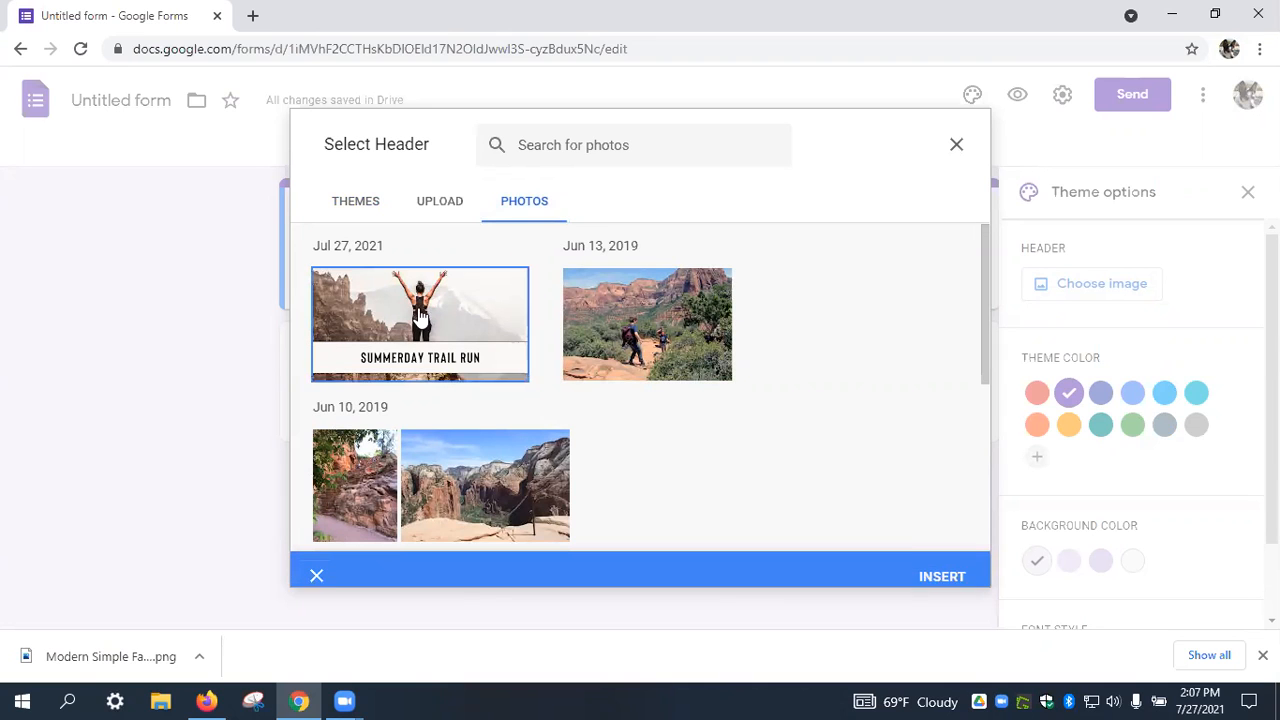
pyautogui.click(940, 566)
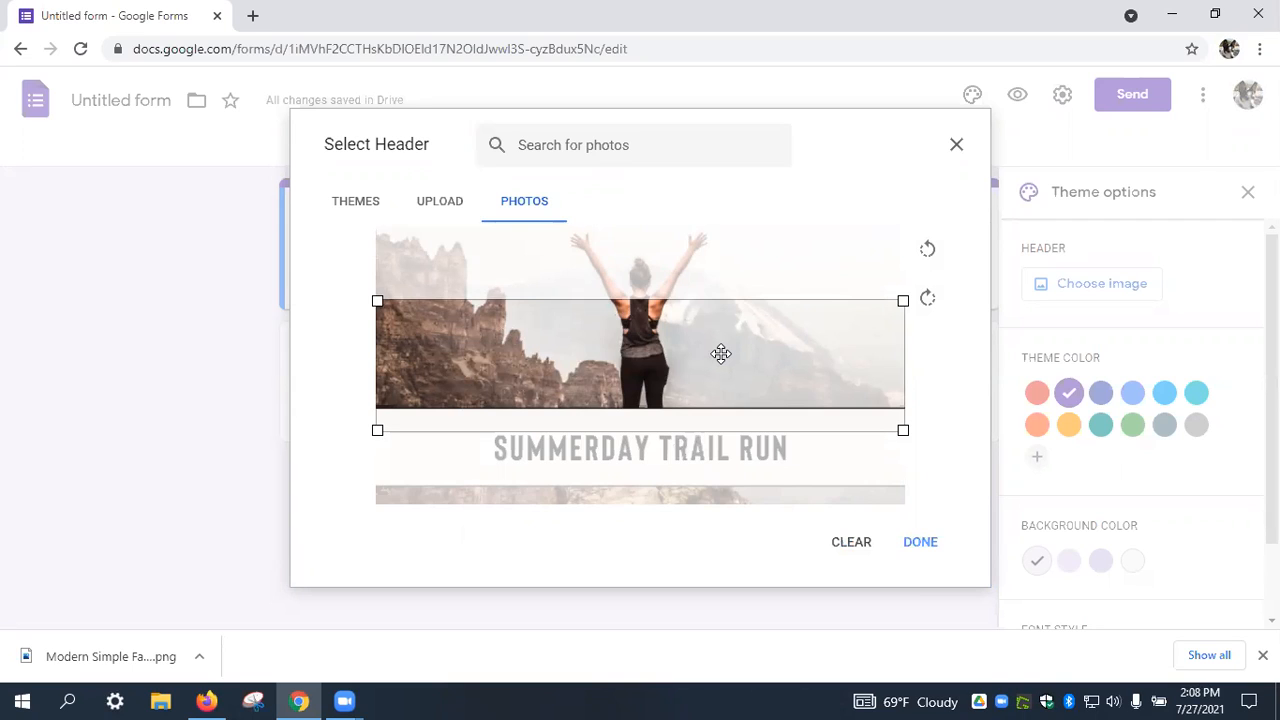
pyautogui.moveTo(721, 355); pyautogui.dragTo(728, 283)
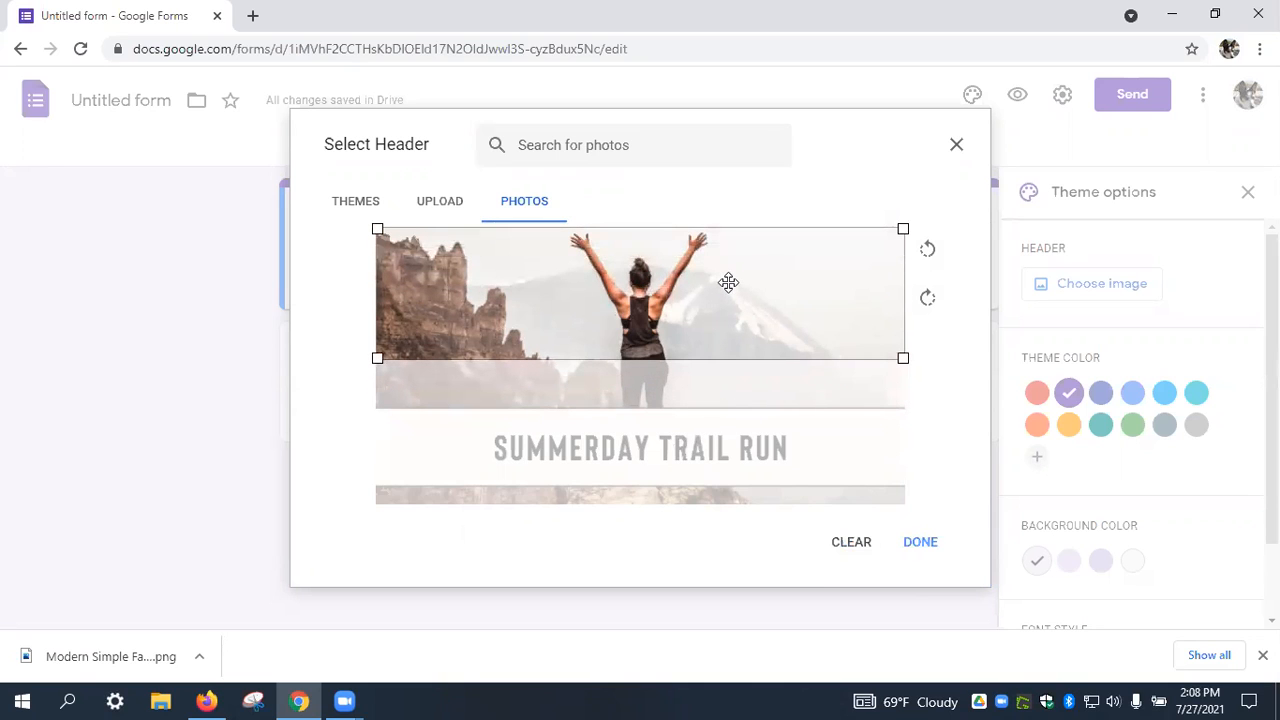
pyautogui.click(921, 556)
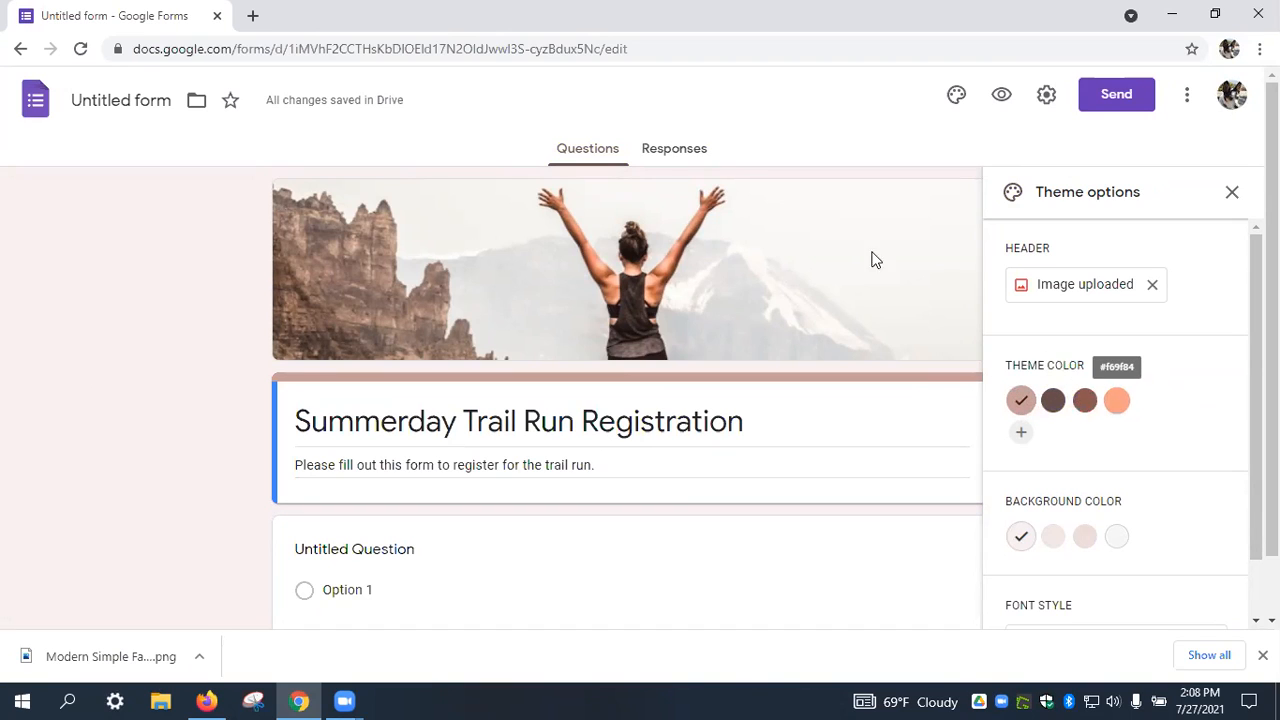
# Set the theme colour to reddish brown and darken the background colour.
pyautogui.click(1065, 415)
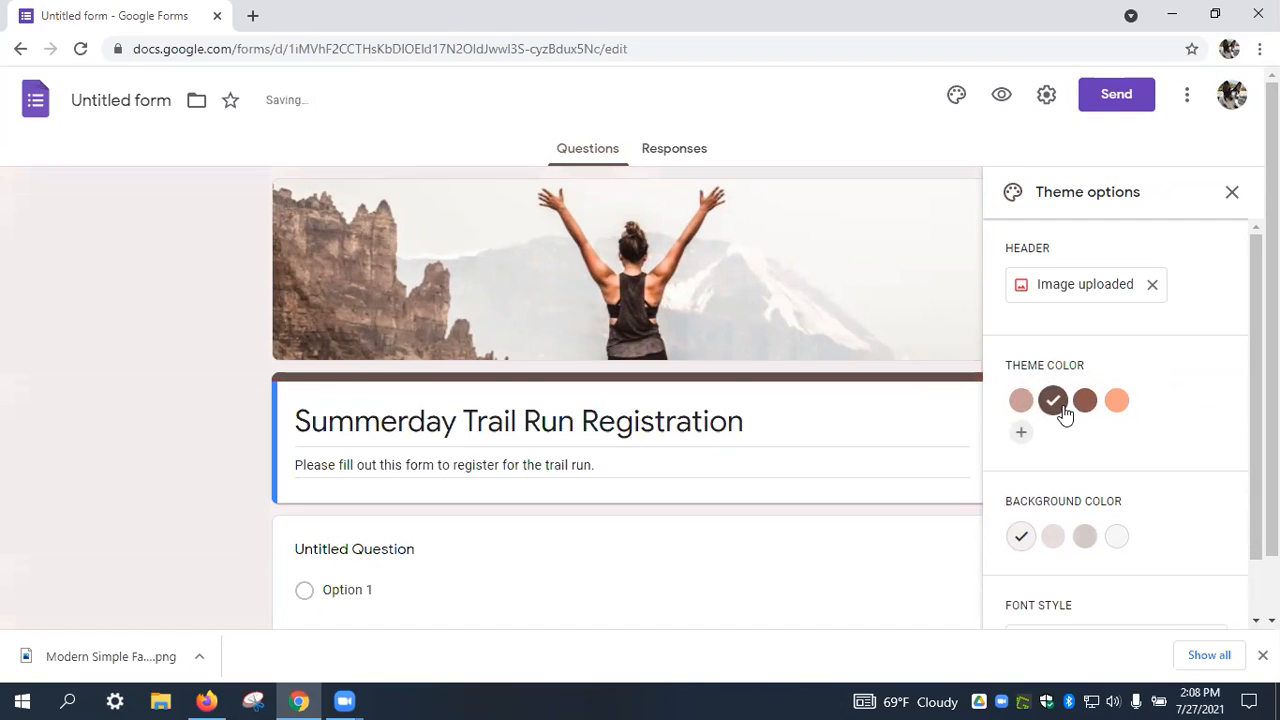
pyautogui.click(1084, 412)
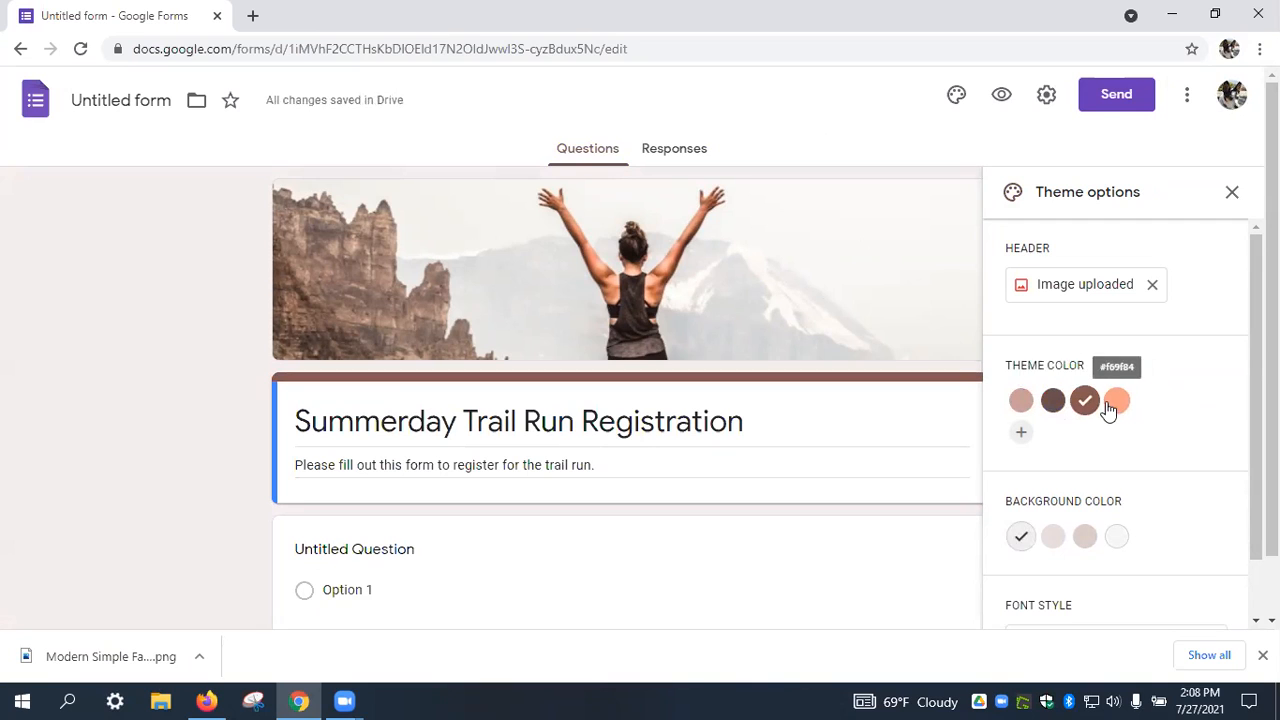
pyautogui.scroll(-2, 1080, 434)
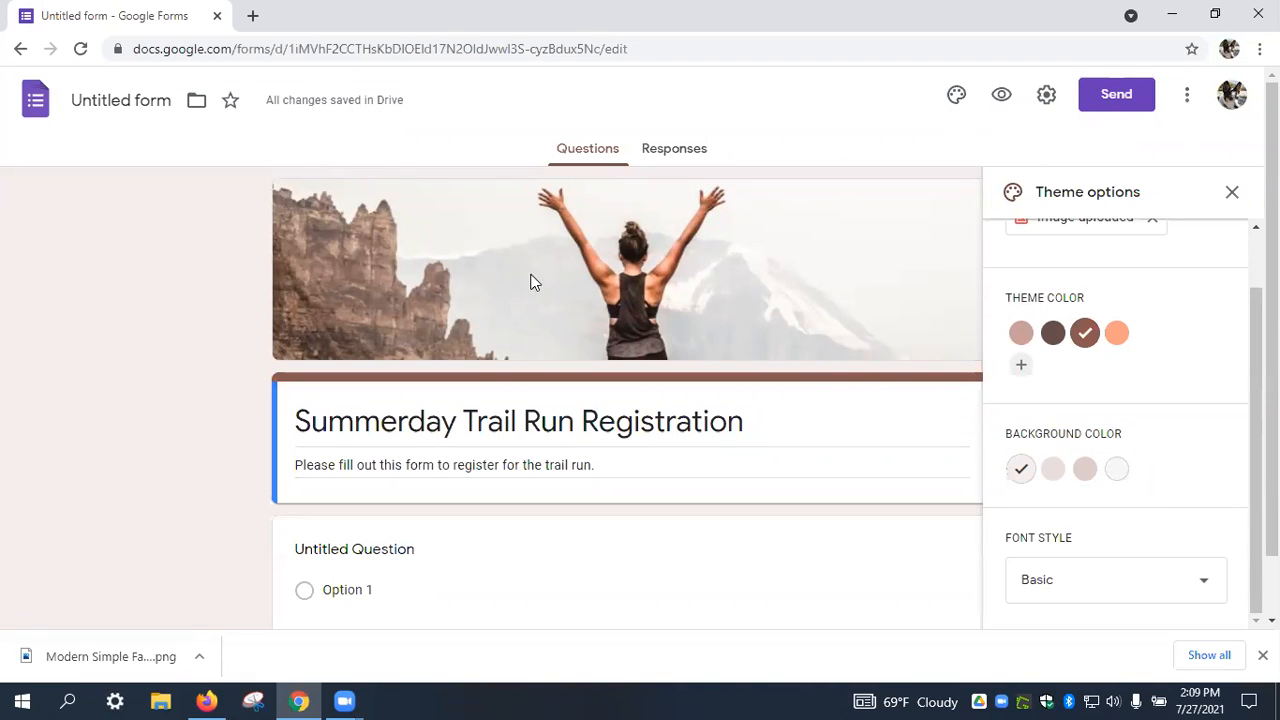
pyautogui.click(1084, 472)
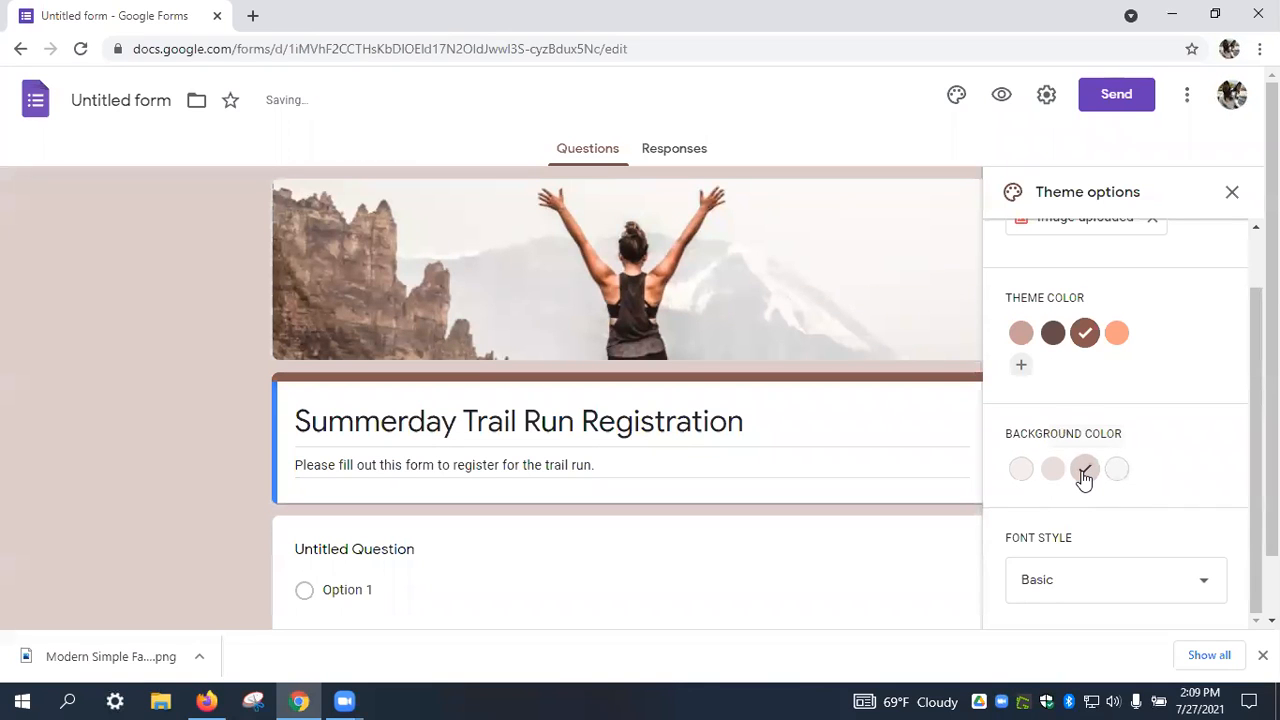
# Keep the Basic font style and close the theme settings.
pyautogui.scroll(-1, 1084, 472)
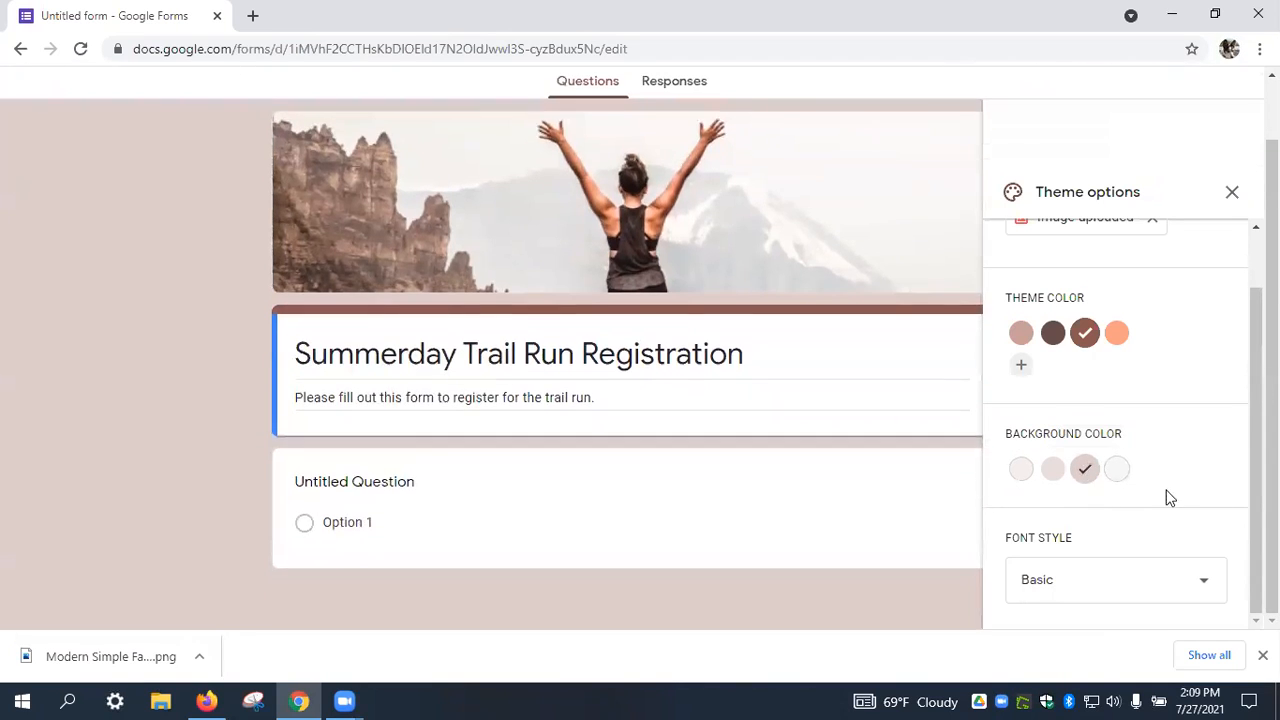
pyautogui.click(1190, 584)
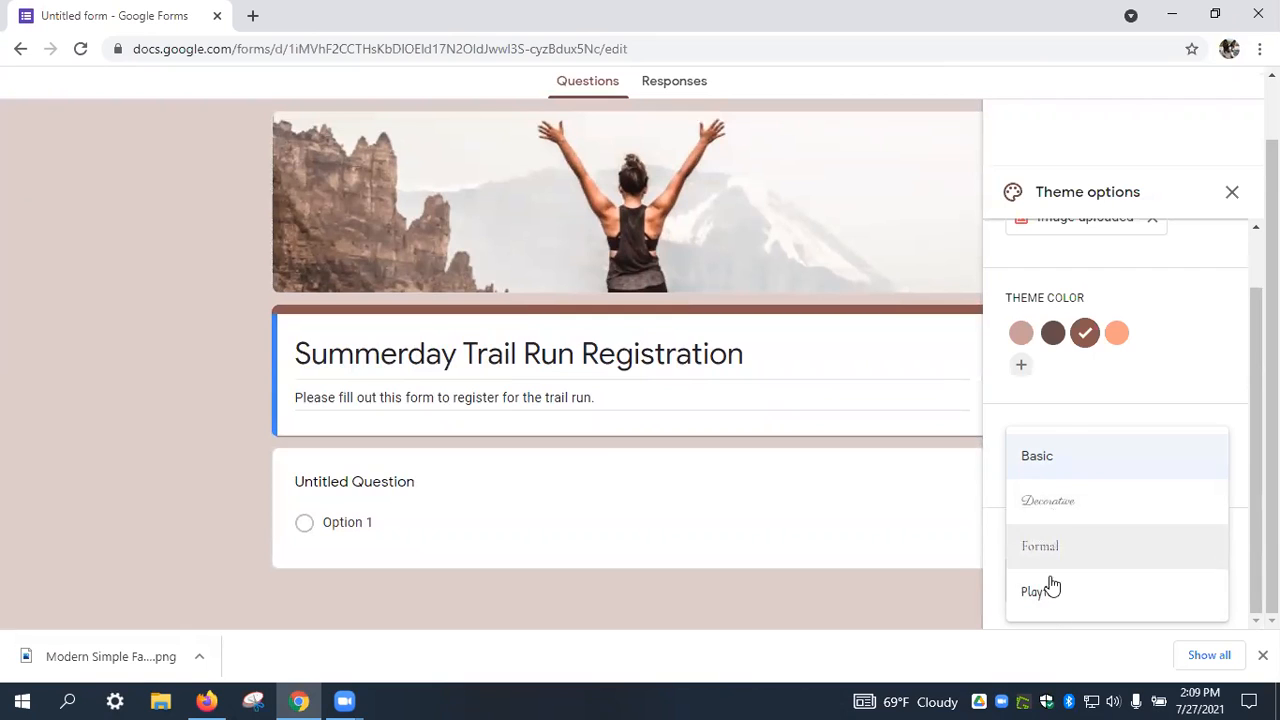
pyautogui.click(1051, 467)
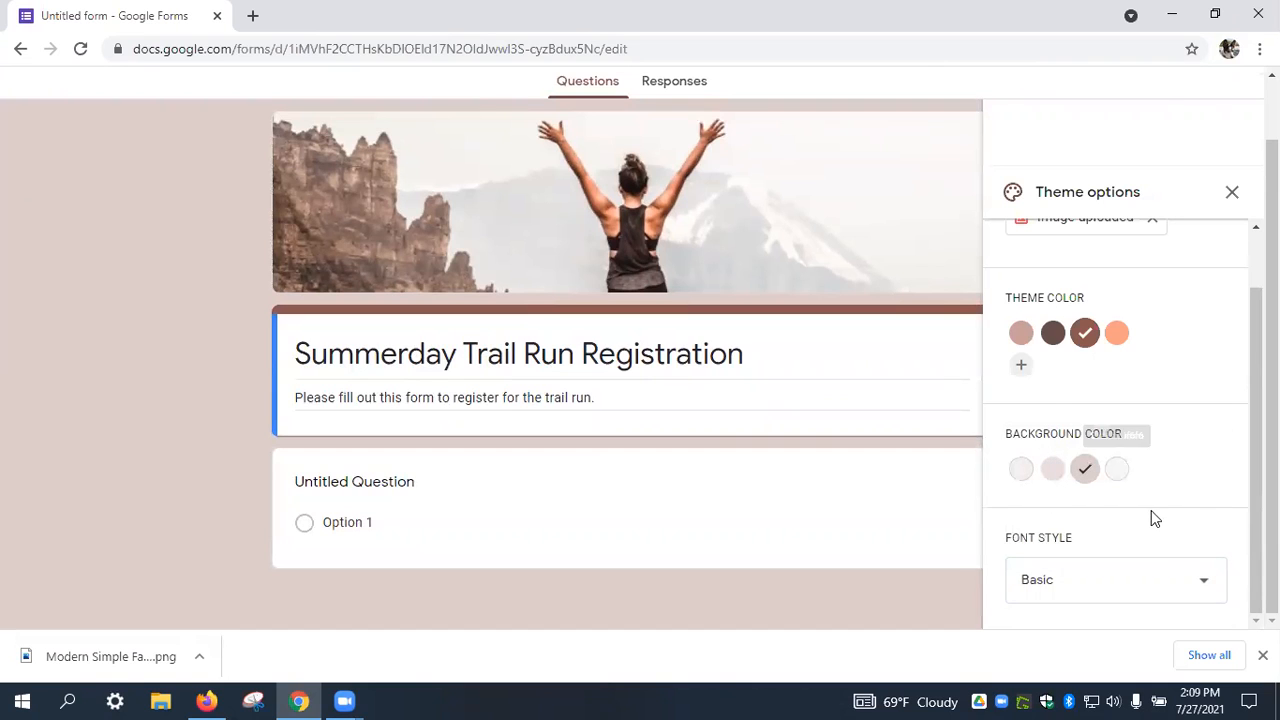
pyautogui.click(1233, 192)
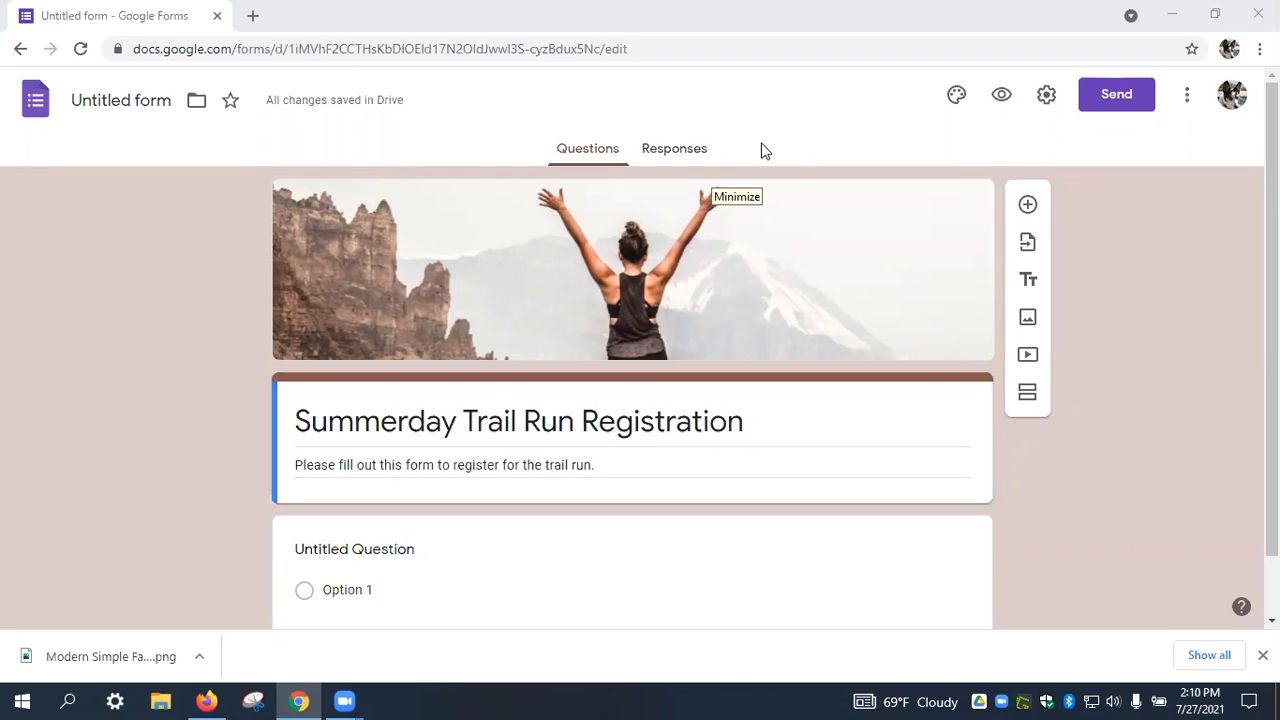
pyautogui.click(1002, 98)
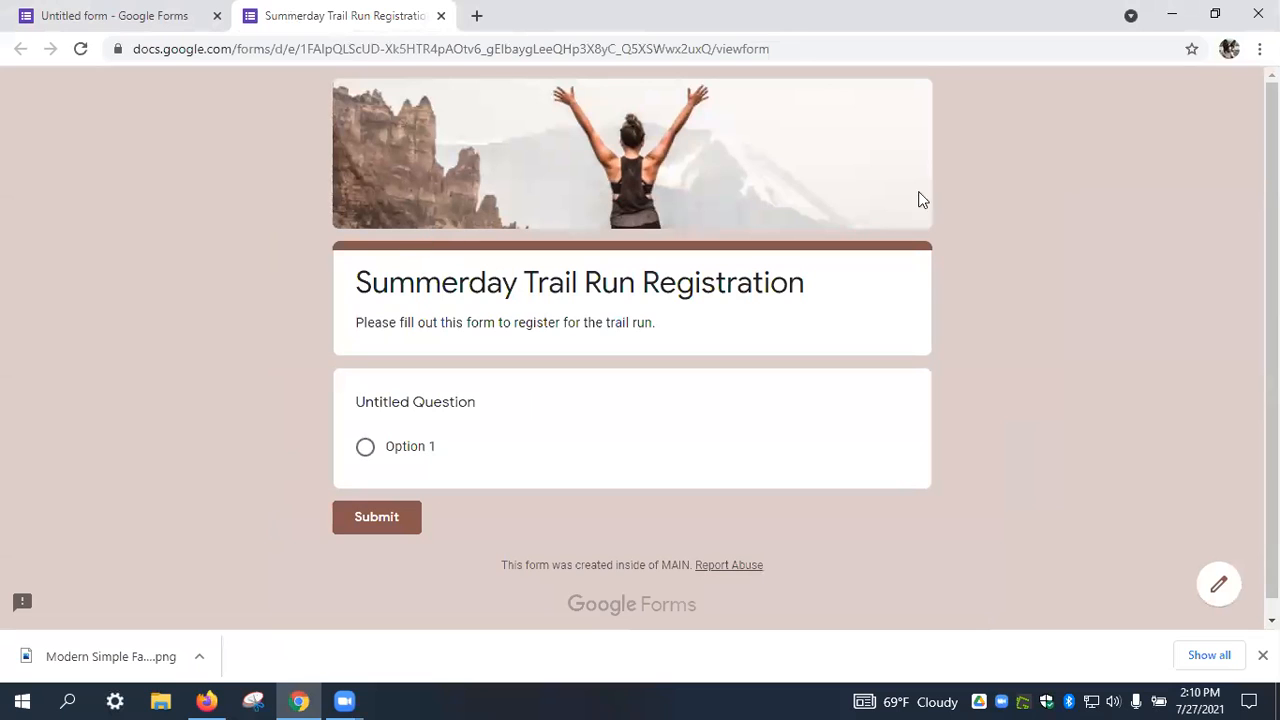
pyautogui.scroll(-1, 1093, 218)
pyautogui.scroll(1, 1093, 218)
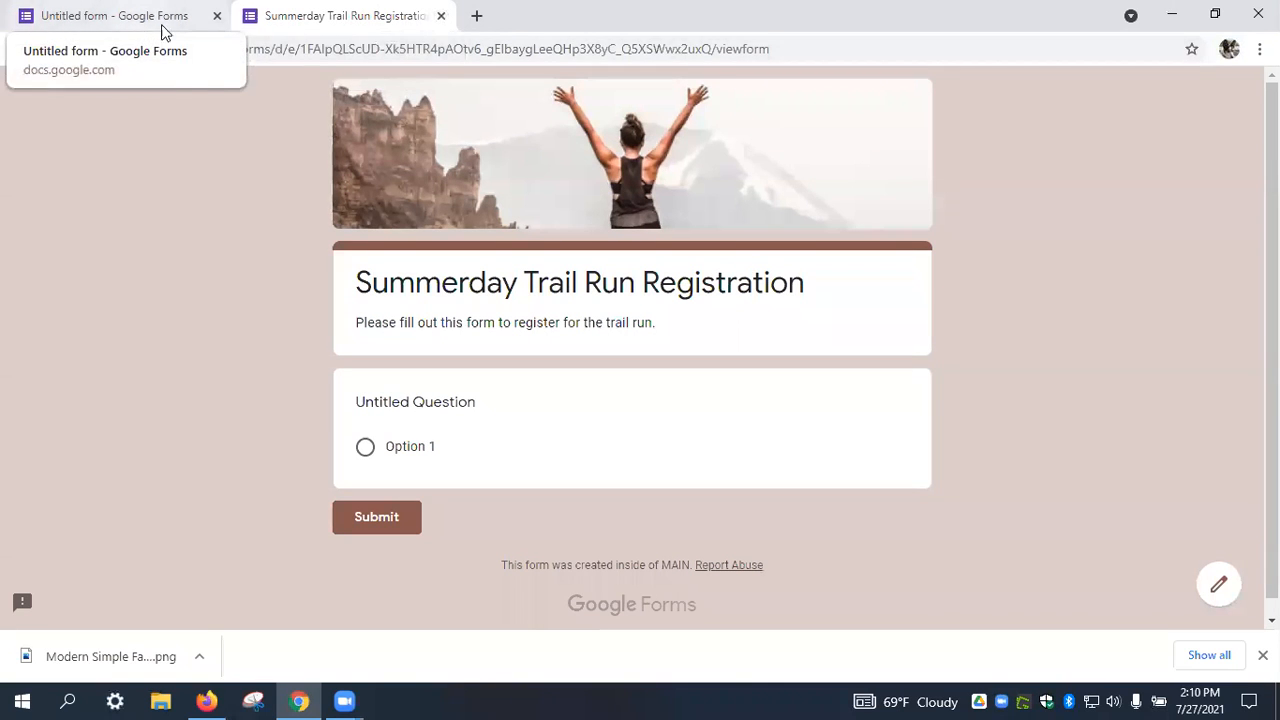
pyautogui.click(441, 16)
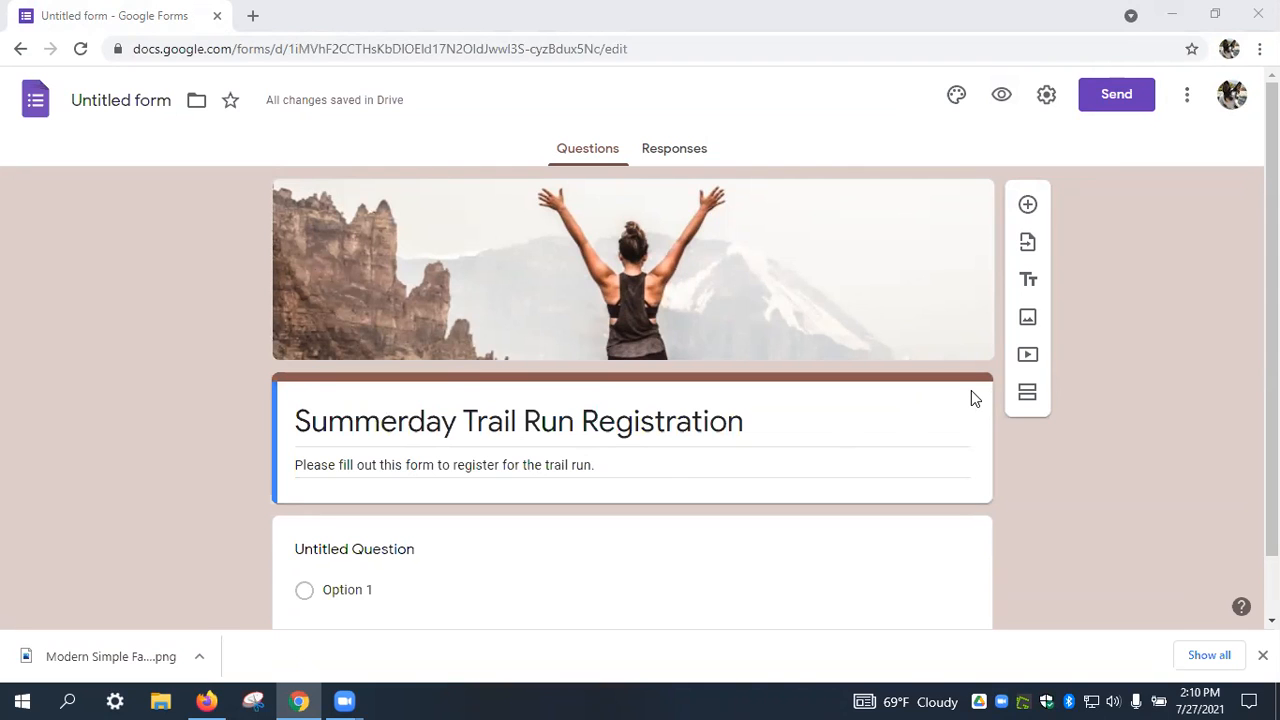
# Turn the first question into a short-answer question titled 'Last Name'.
pyautogui.scroll(-1, 1078, 474)
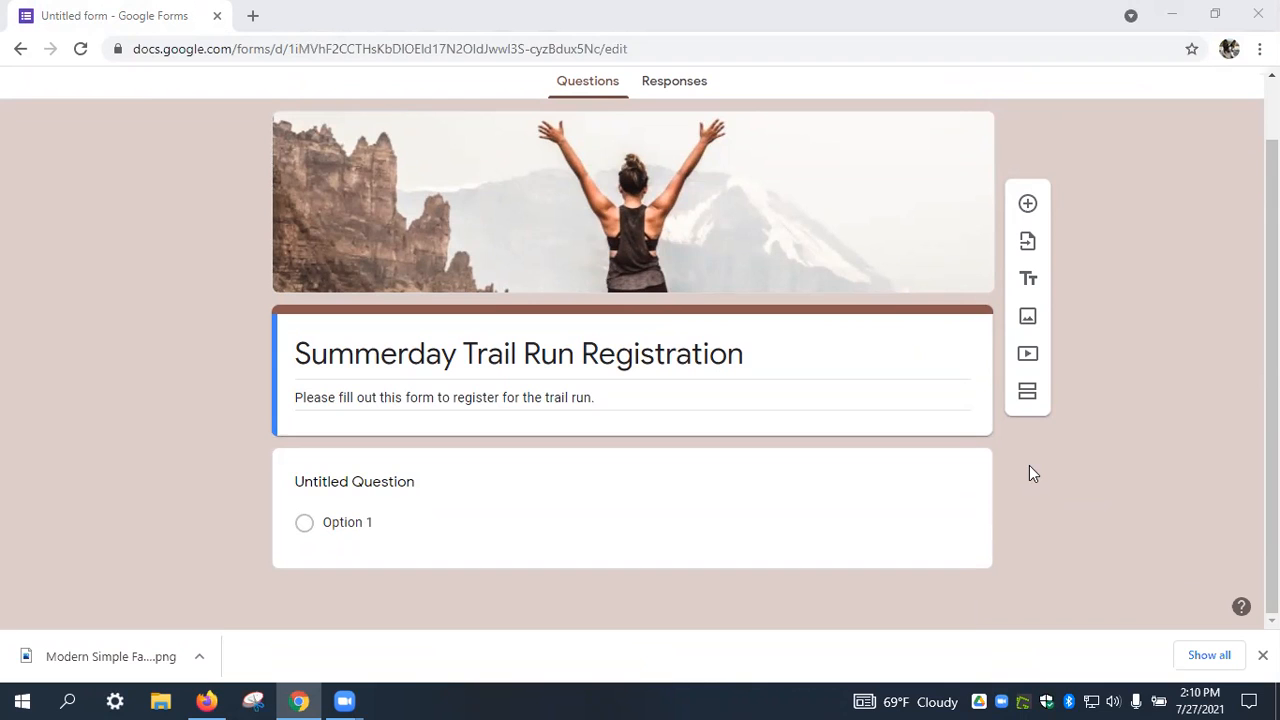
pyautogui.click(940, 471)
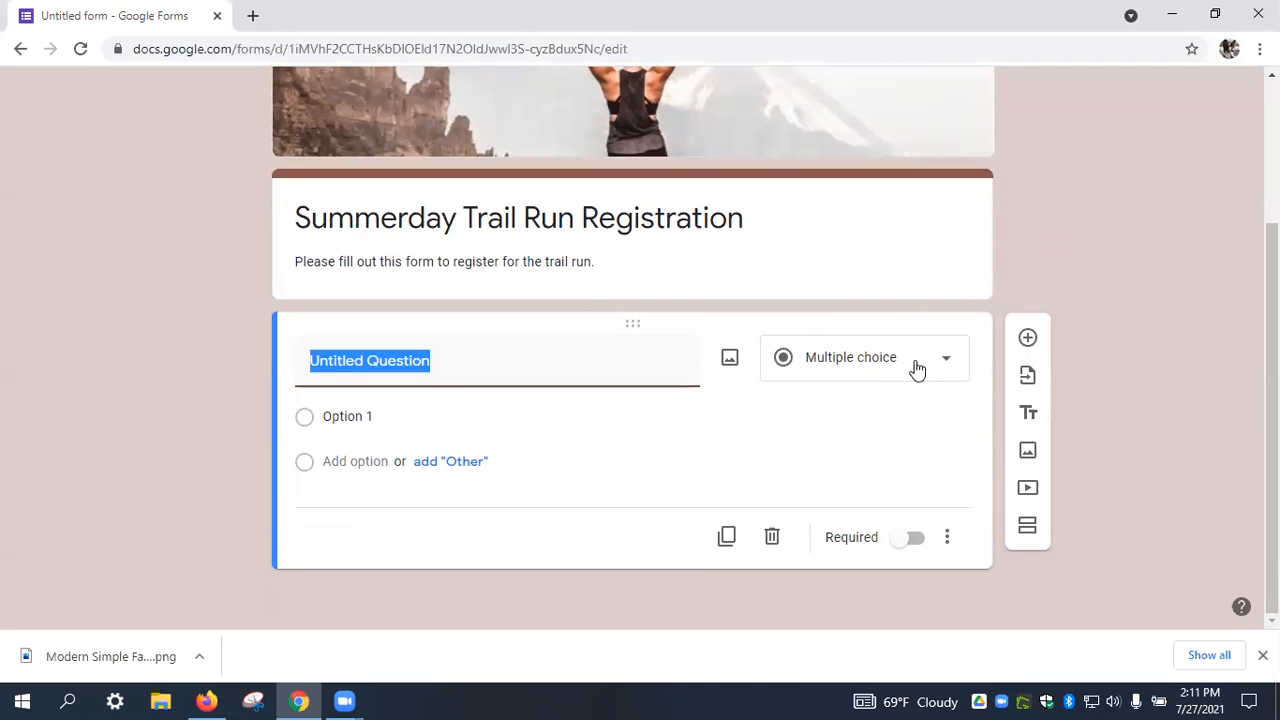
pyautogui.click(947, 365)
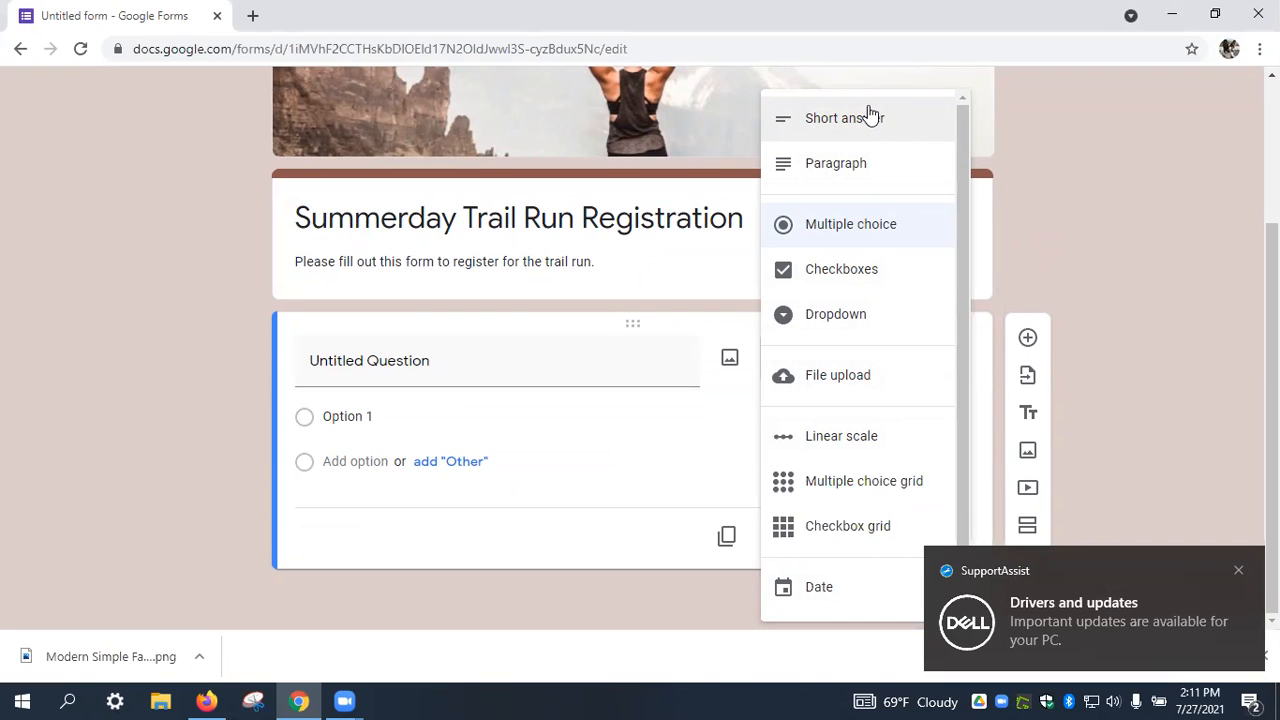
pyautogui.click(869, 117)
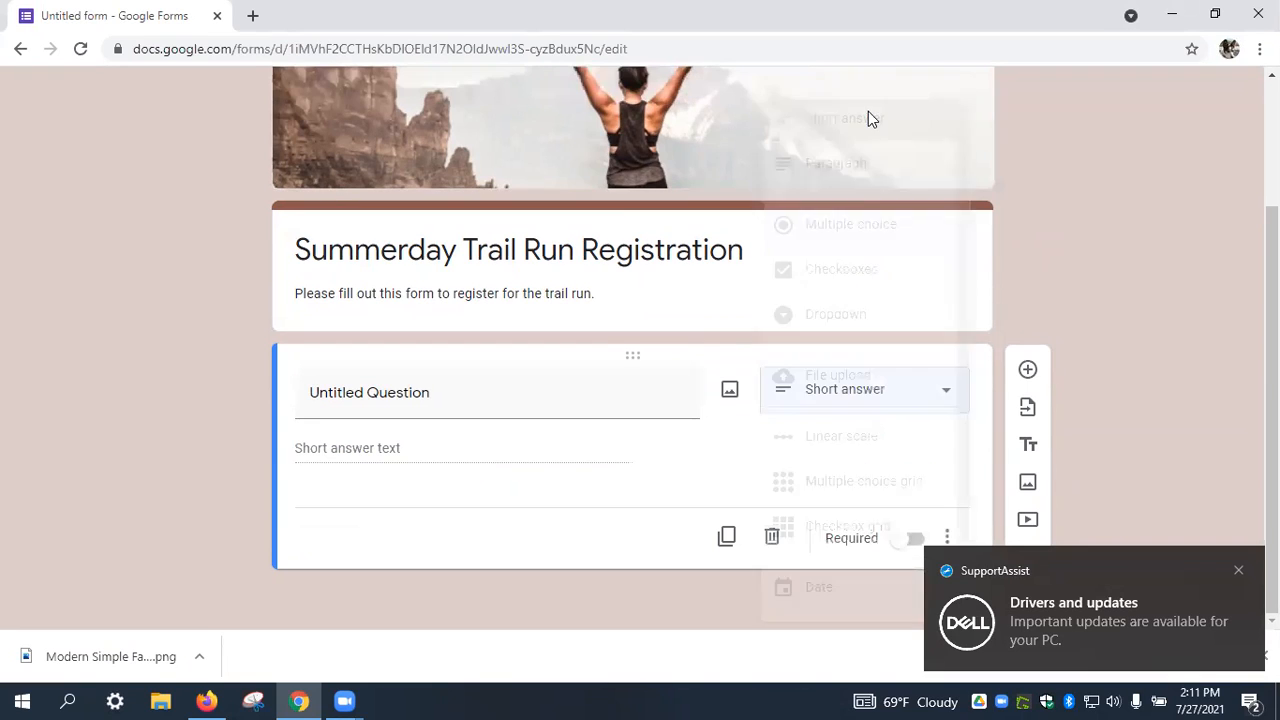
pyautogui.click(637, 393)
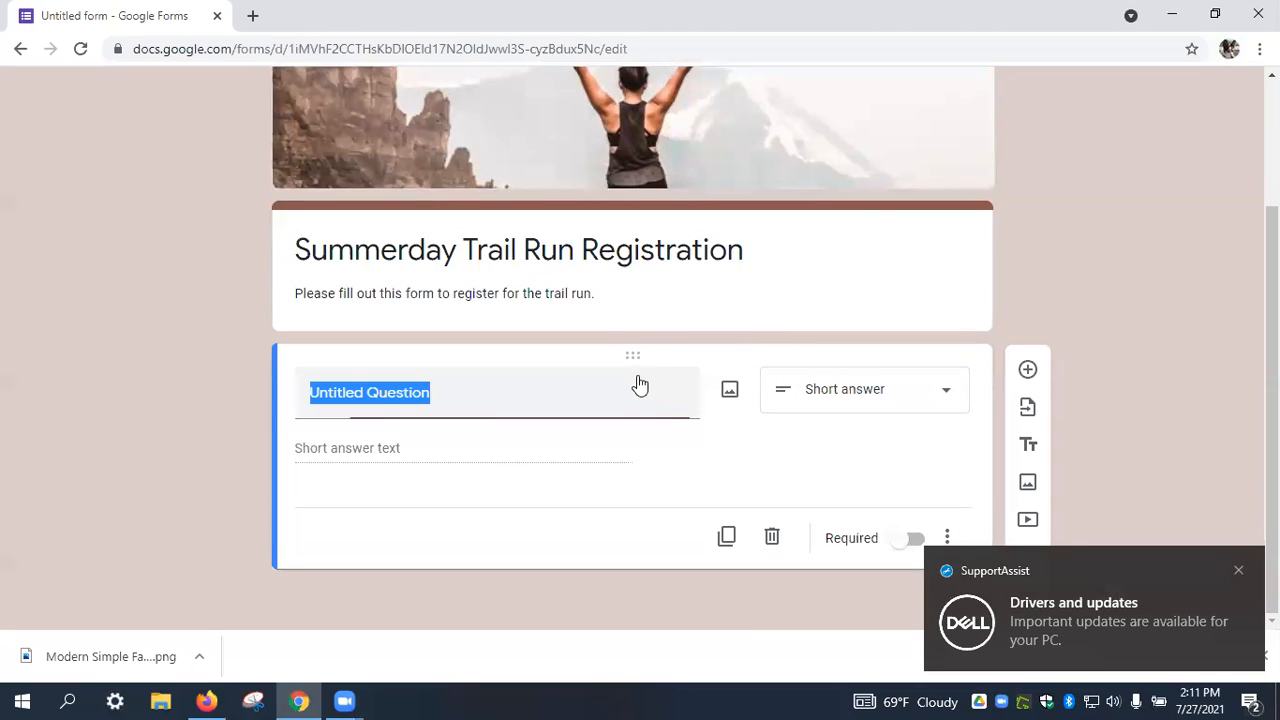
pyautogui.write('L')
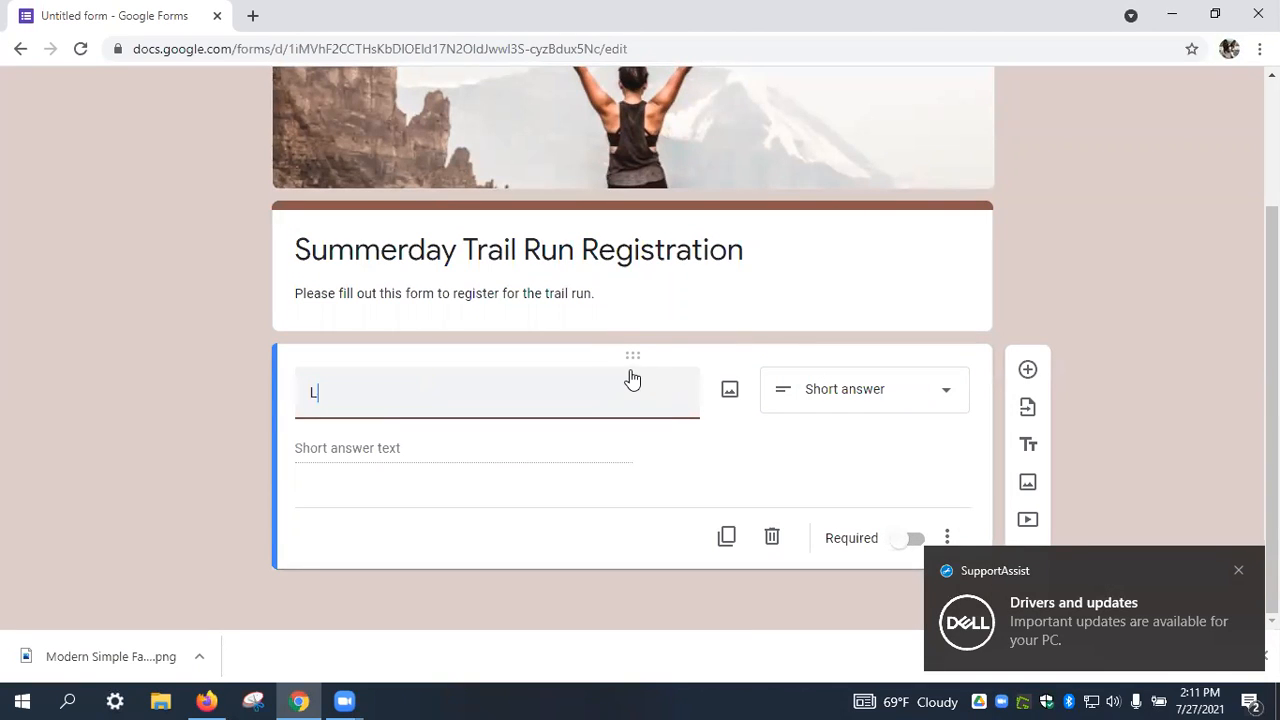
pyautogui.write('ast Name')
# Dismiss two system notifications and mark Last Name as required.
pyautogui.click(1239, 570)
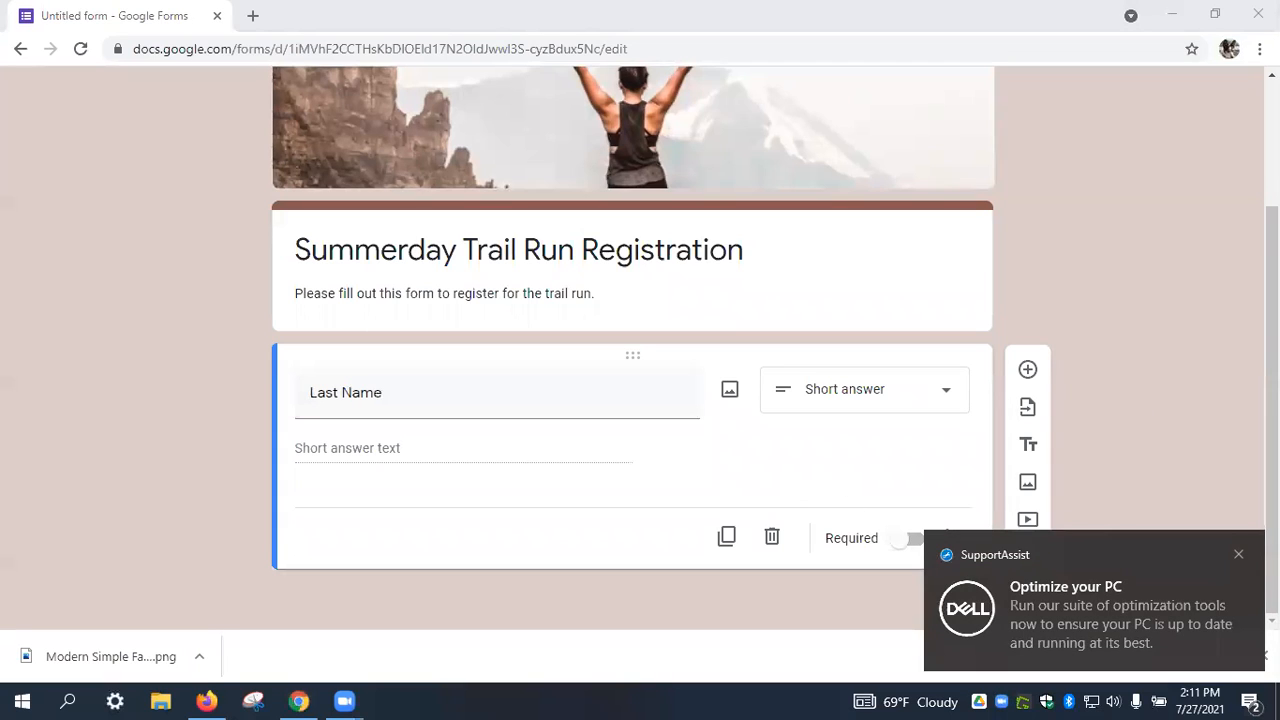
pyautogui.click(1239, 554)
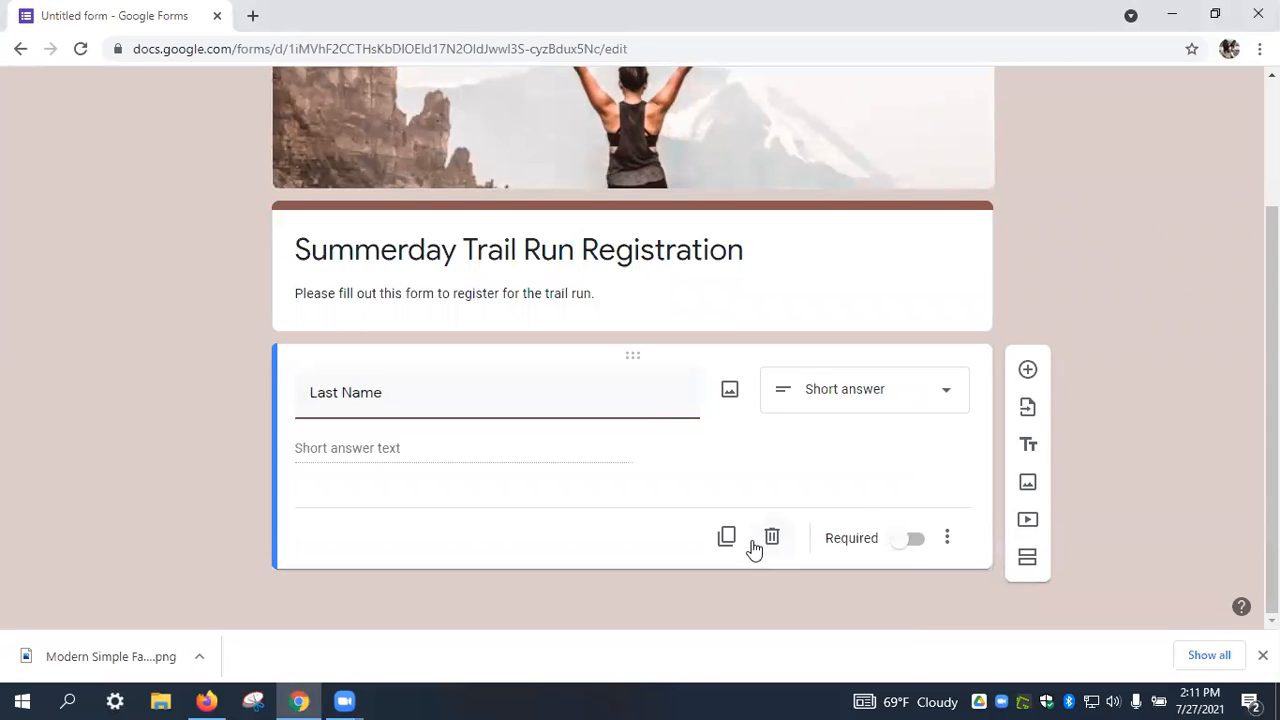
pyautogui.click(915, 541)
pyautogui.click(947, 538)
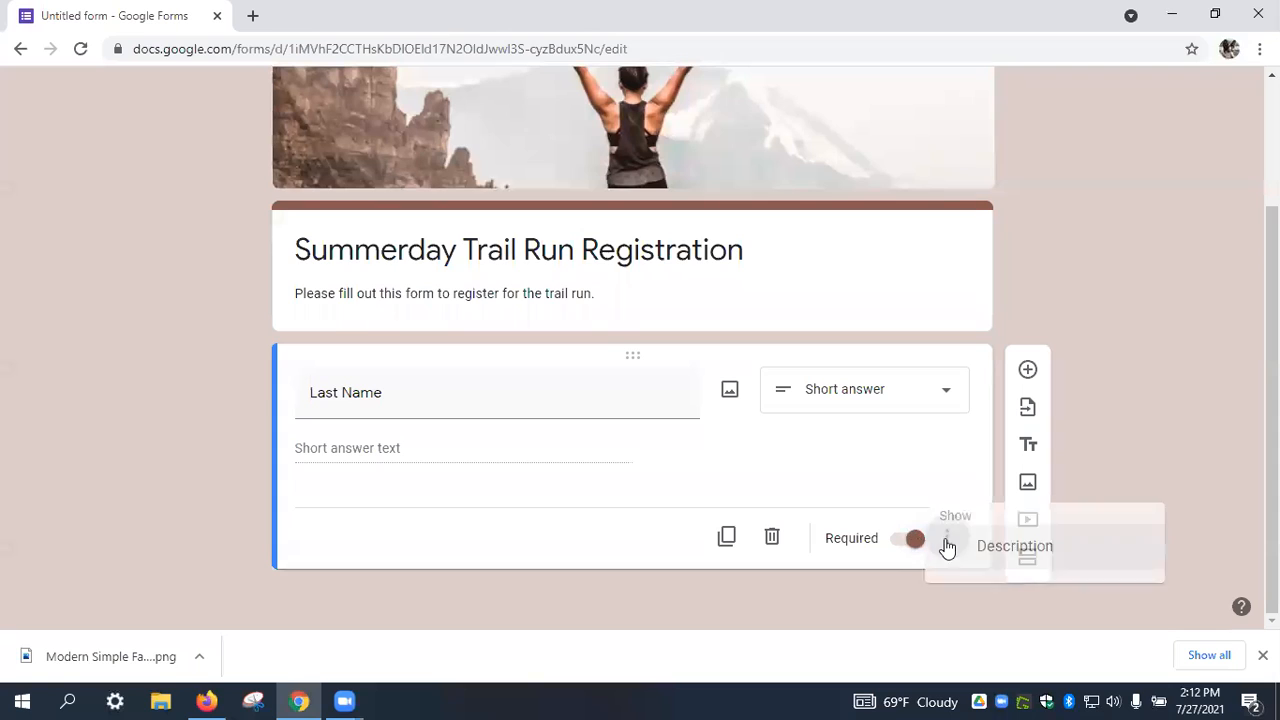
pyautogui.click(886, 546)
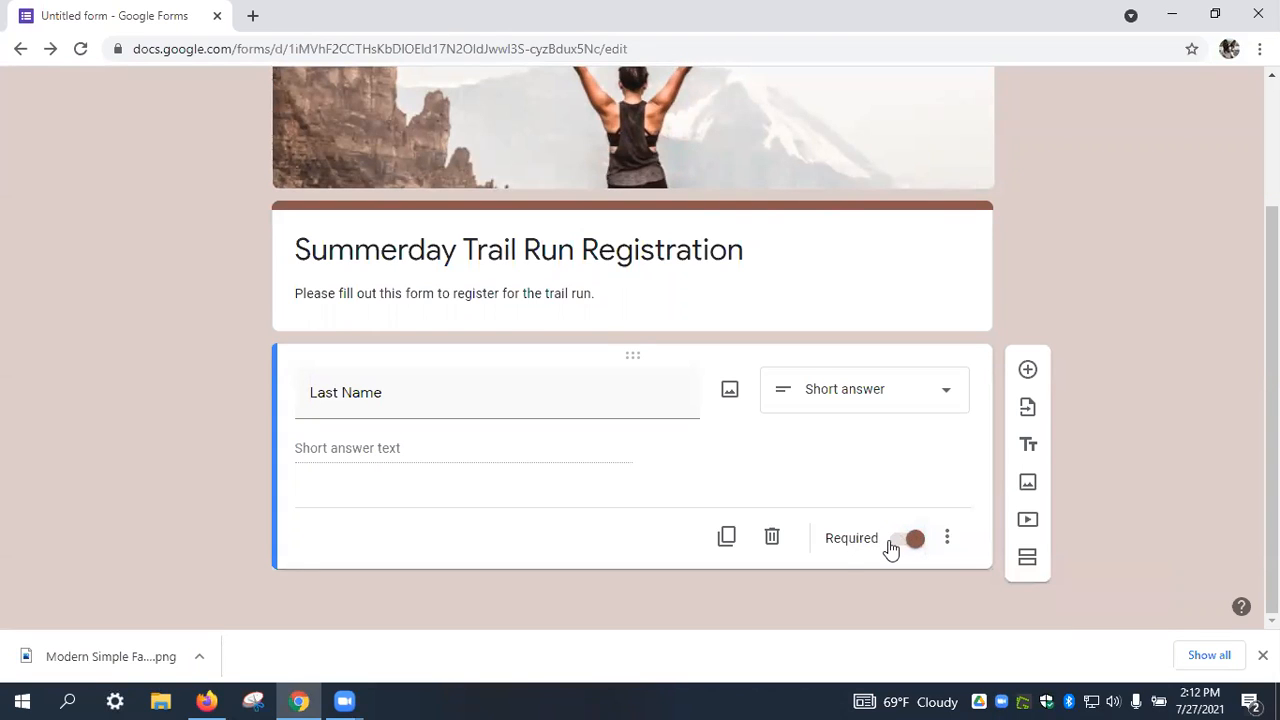
# Add a required 'First Name' question below Last Name.
pyautogui.click(1028, 371)
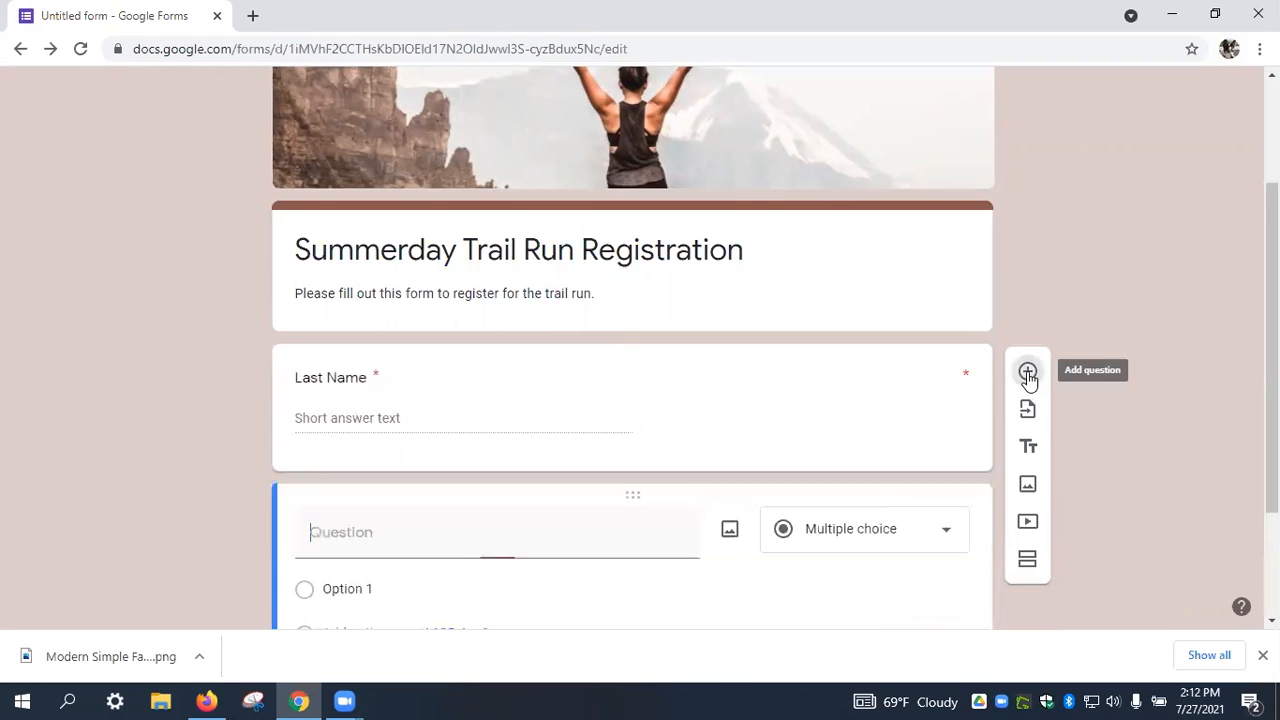
pyautogui.write('Fir')
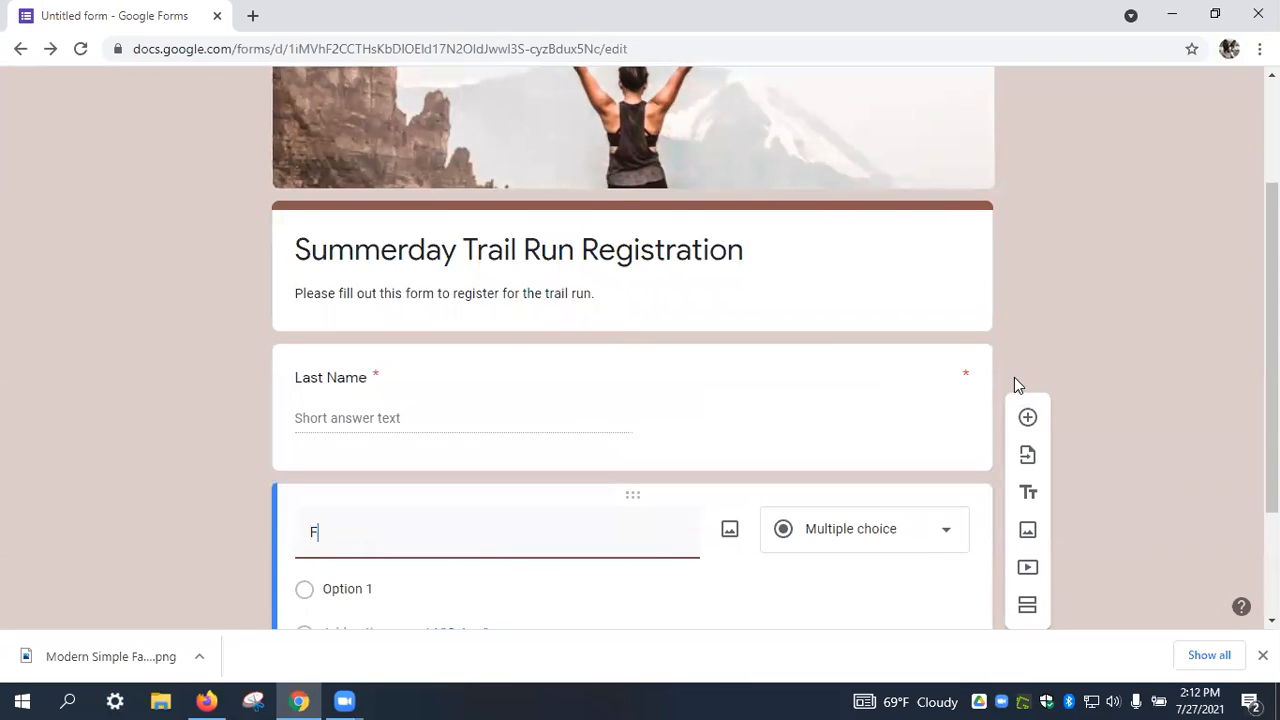
pyautogui.press('BackSpace')
pyautogui.press('BackSpace')
pyautogui.write('irst Name')
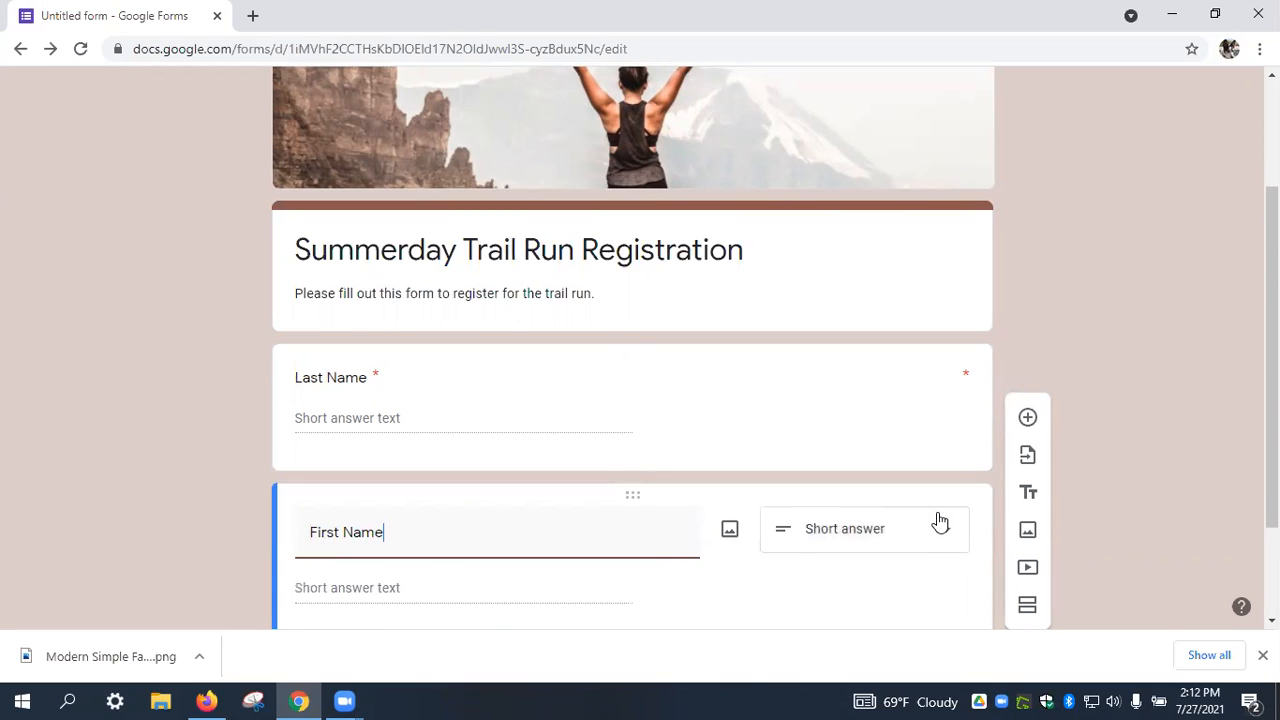
pyautogui.scroll(-2, 935, 524)
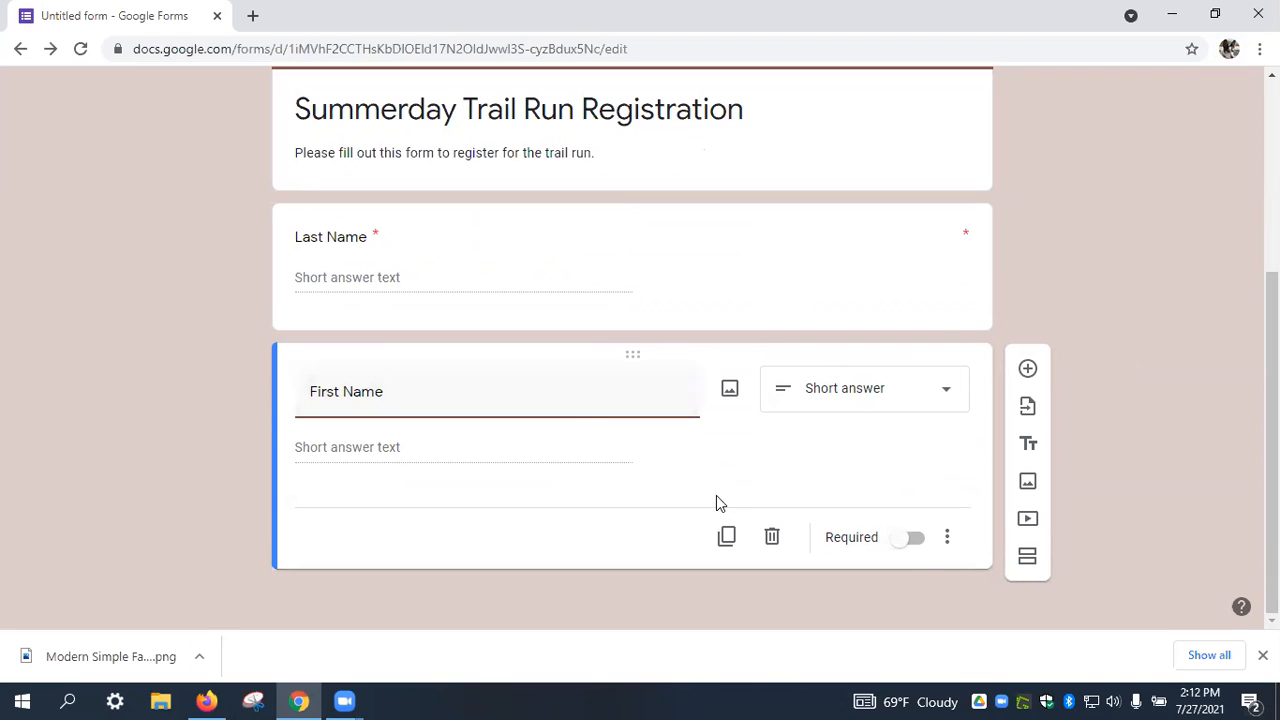
pyautogui.click(911, 545)
# Add a required 'Street Address' question below First Name.
pyautogui.click(1027, 371)
pyautogui.write('Street Address')
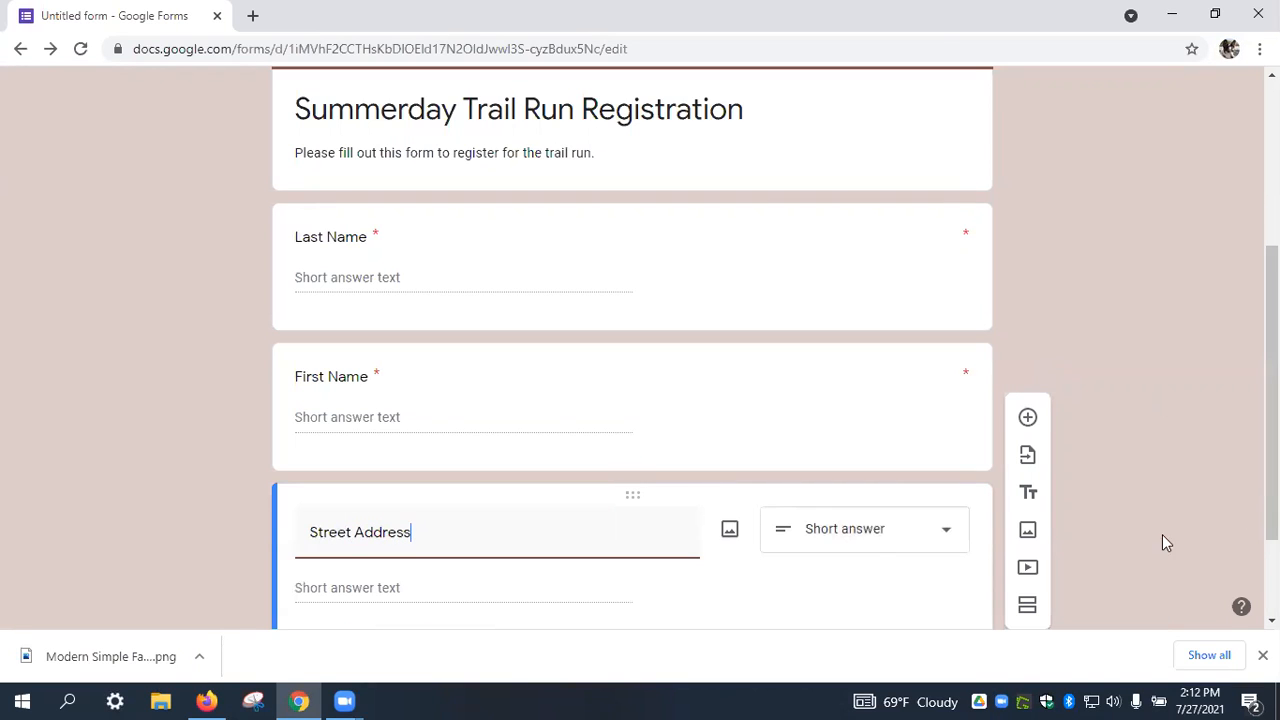
pyautogui.scroll(-2, 870, 548)
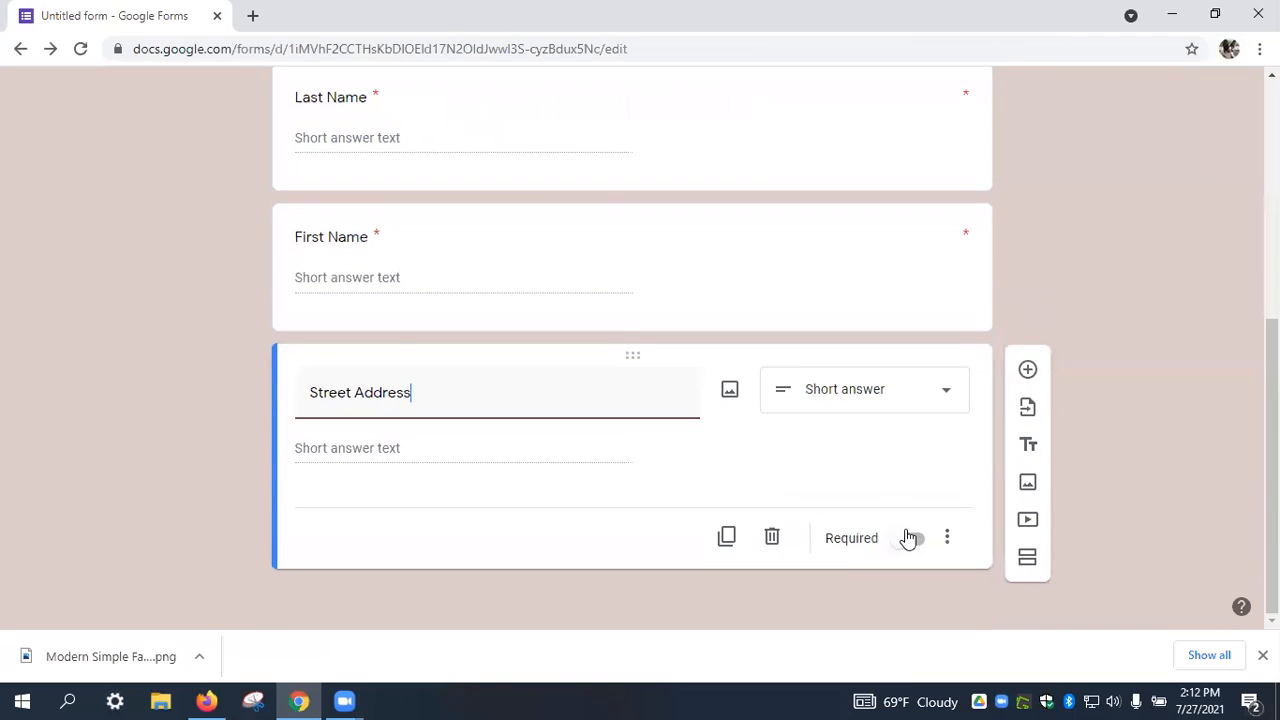
pyautogui.click(910, 538)
# Add 'Apartment', 'City' and 'State' questions in sequence.
pyautogui.click(1024, 371)
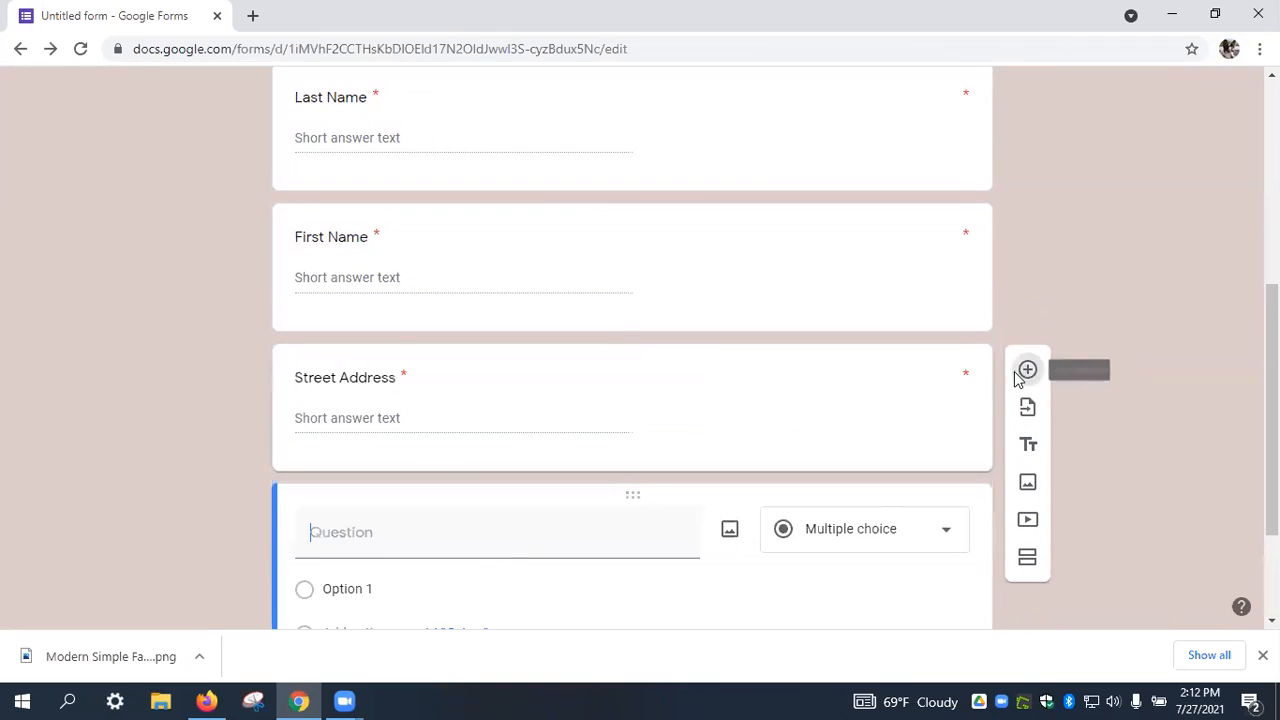
pyautogui.write('Apat')
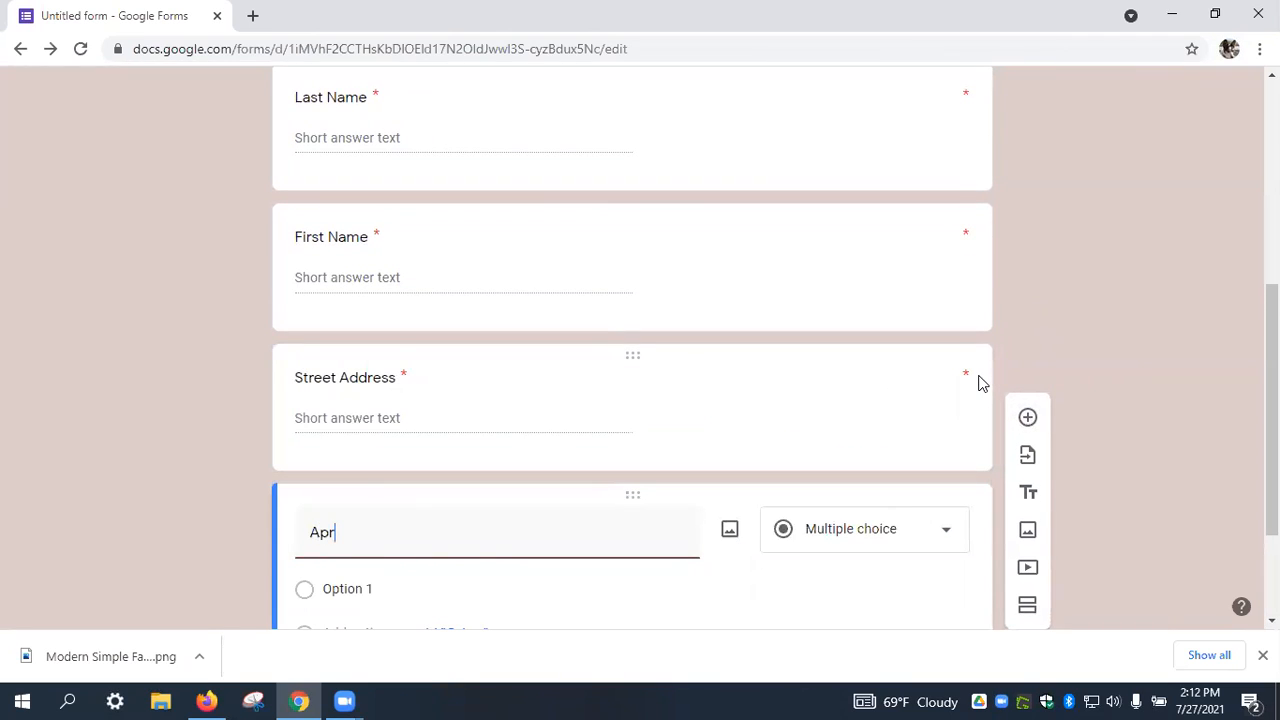
pyautogui.press('BackSpace')
pyautogui.write('rtment')
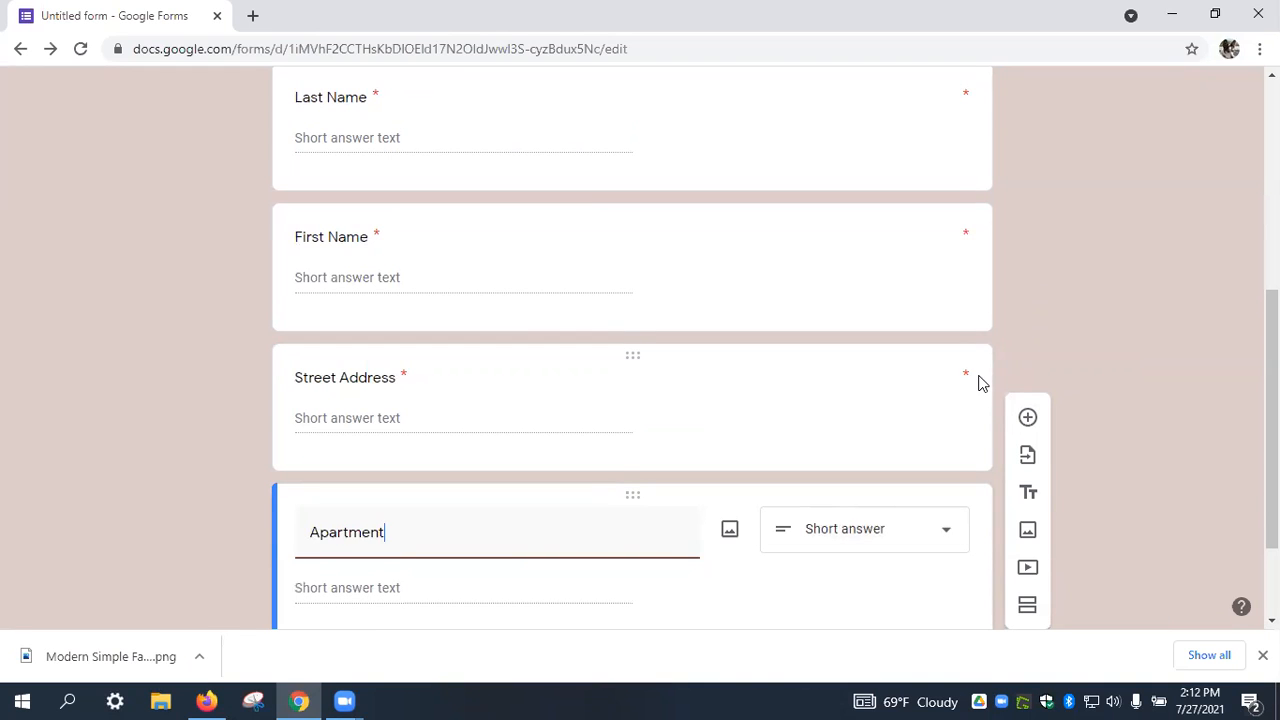
pyautogui.scroll(-2, 980, 383)
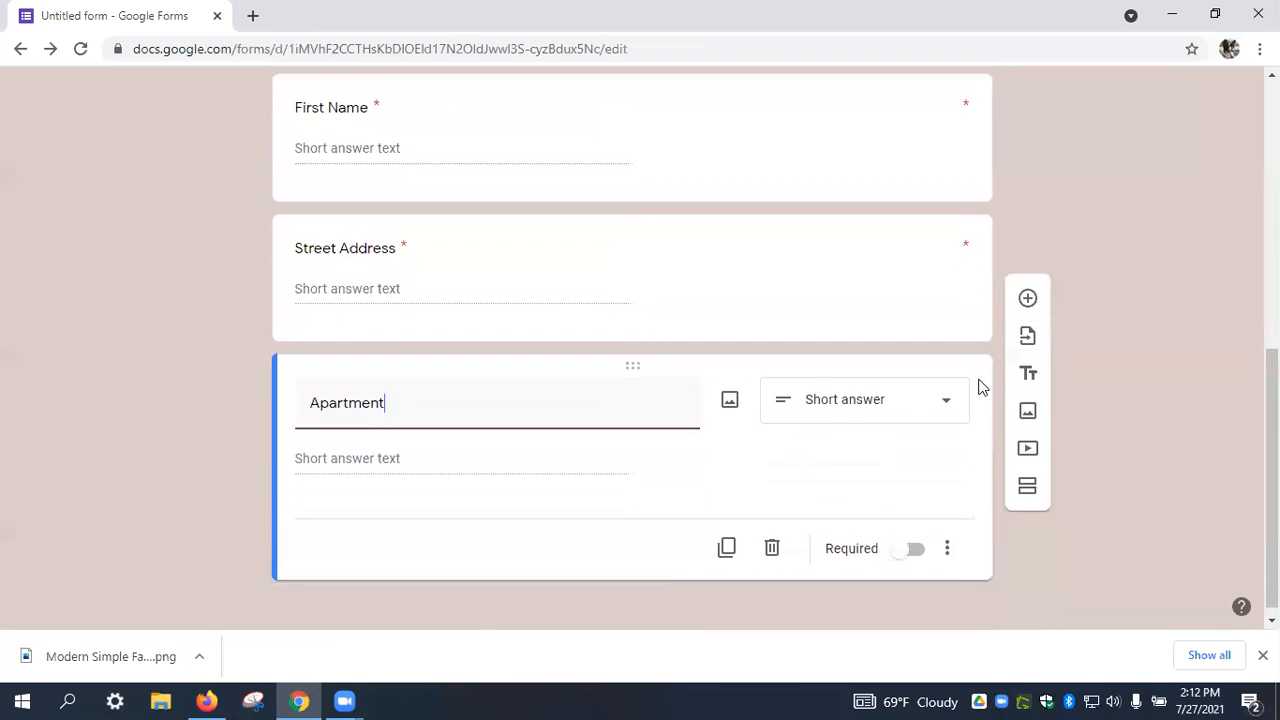
pyautogui.click(1028, 369)
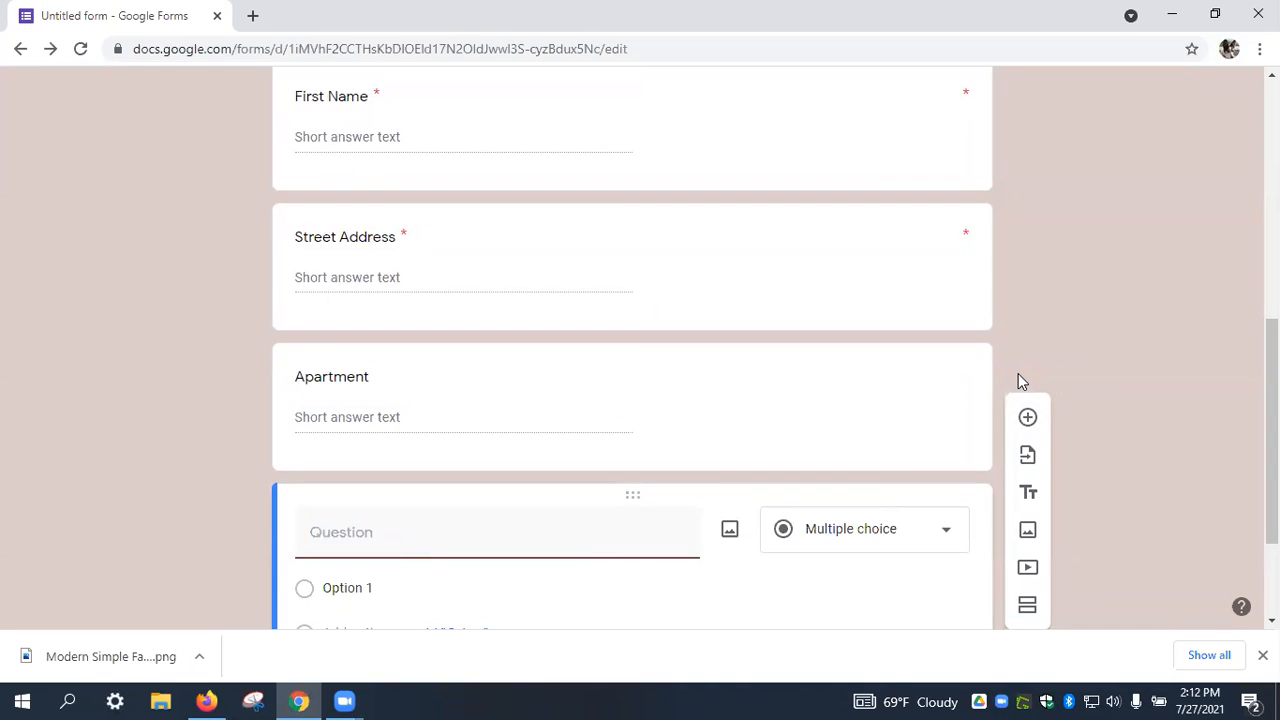
pyautogui.write('City')
pyautogui.click(1028, 418)
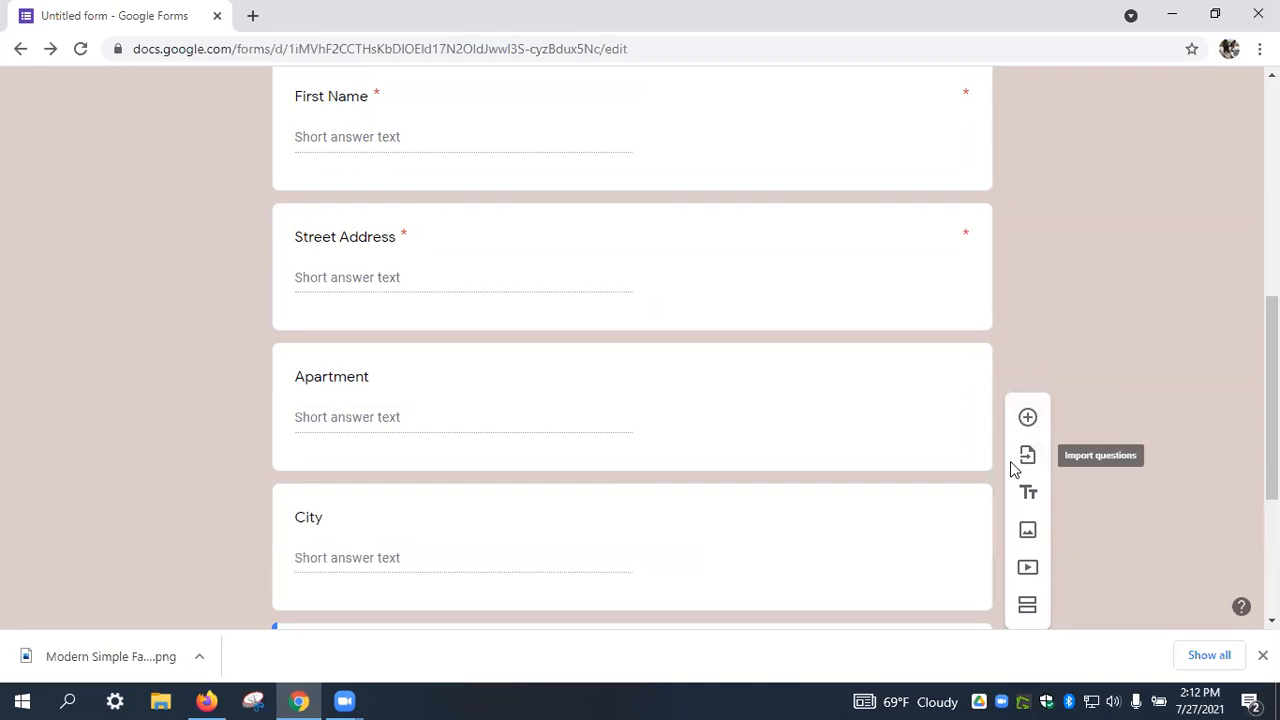
pyautogui.scroll(-3, 1010, 462)
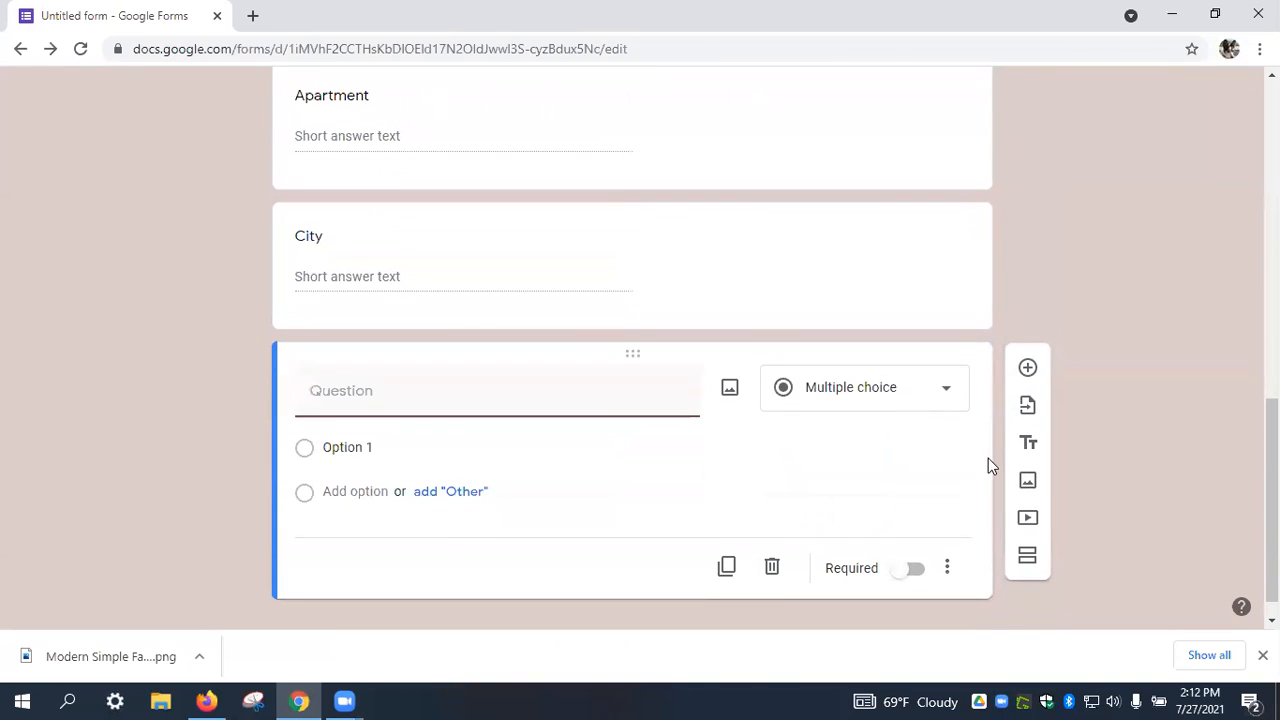
pyautogui.write('State')
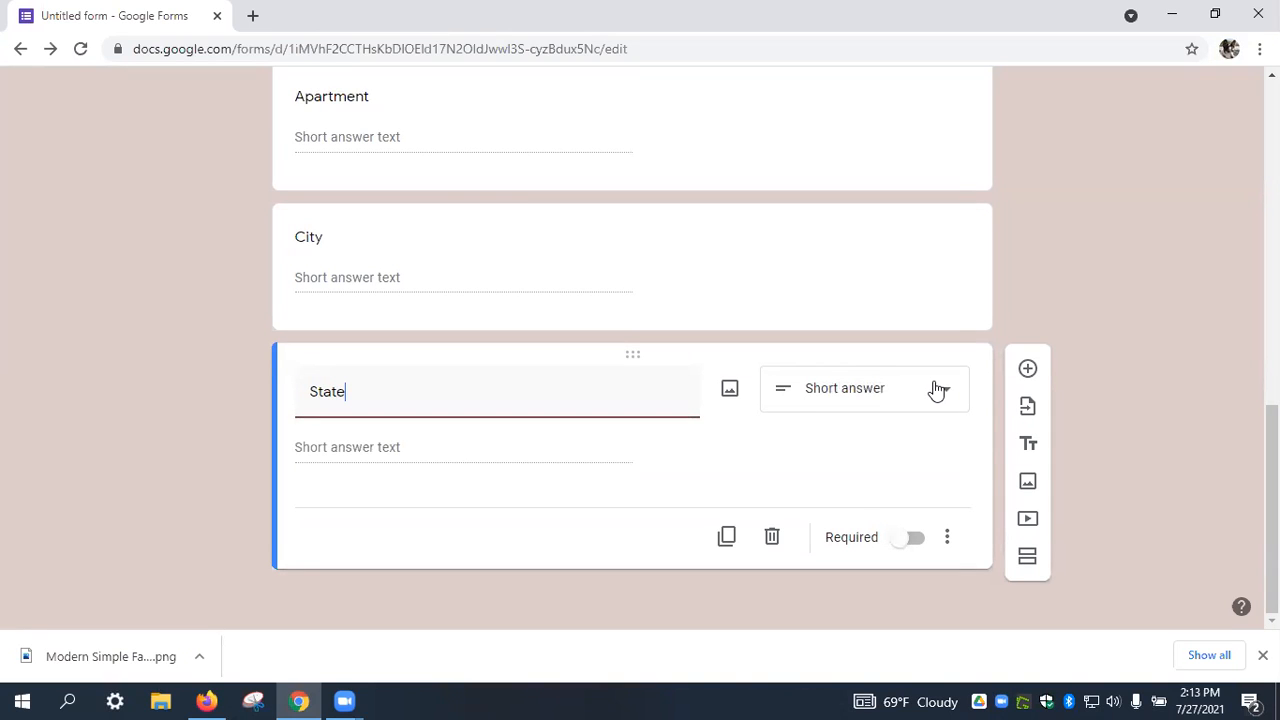
# Make State required with length validation of maximum 2 characters.
pyautogui.click(908, 539)
pyautogui.click(948, 540)
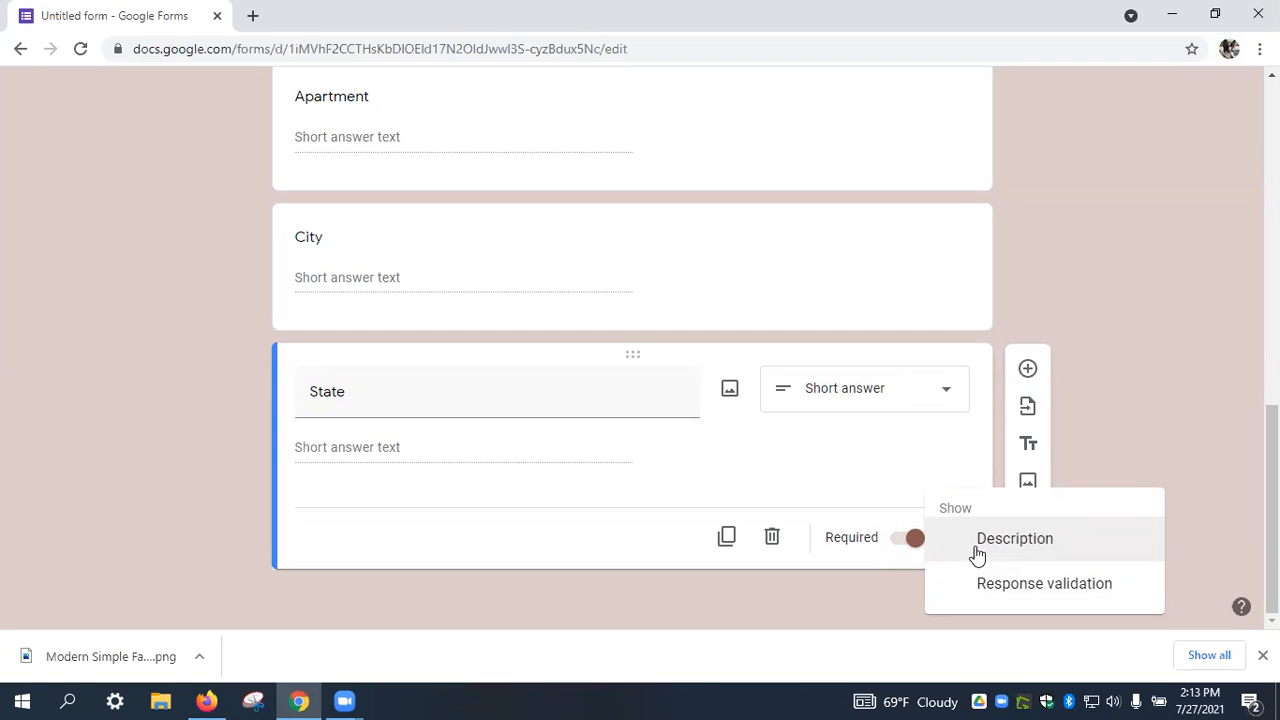
pyautogui.click(1008, 591)
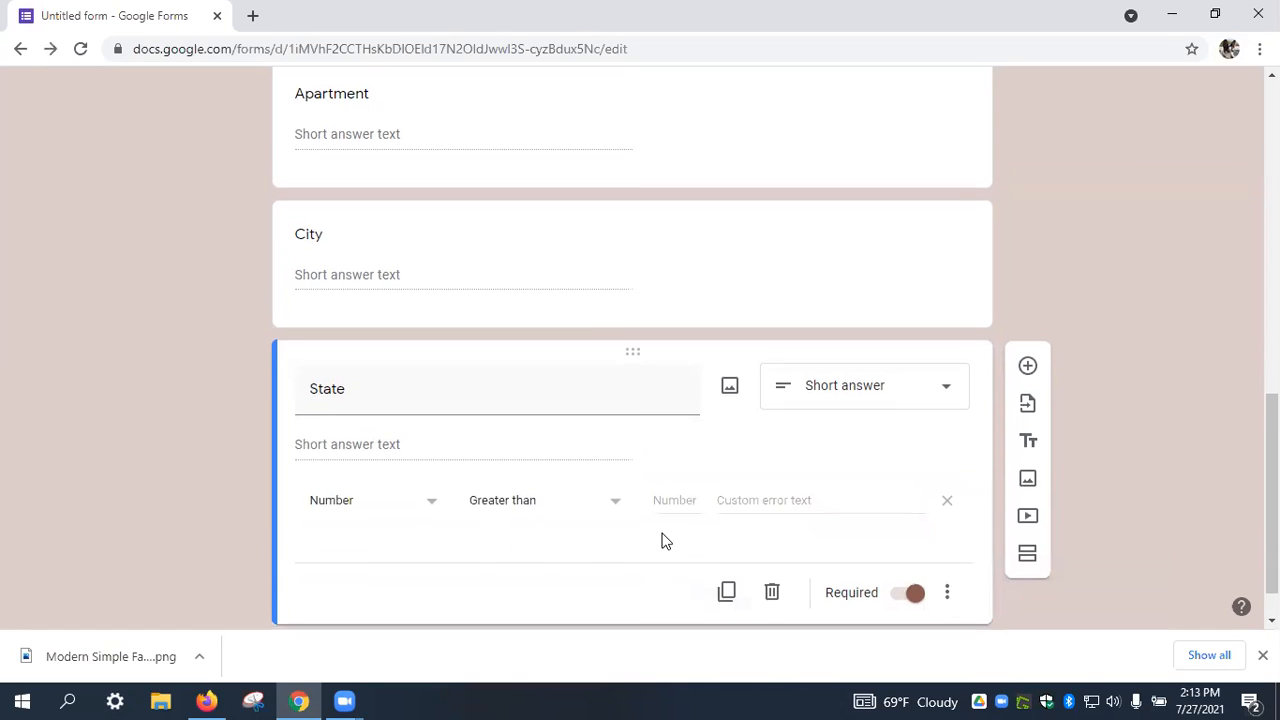
pyautogui.click(430, 452)
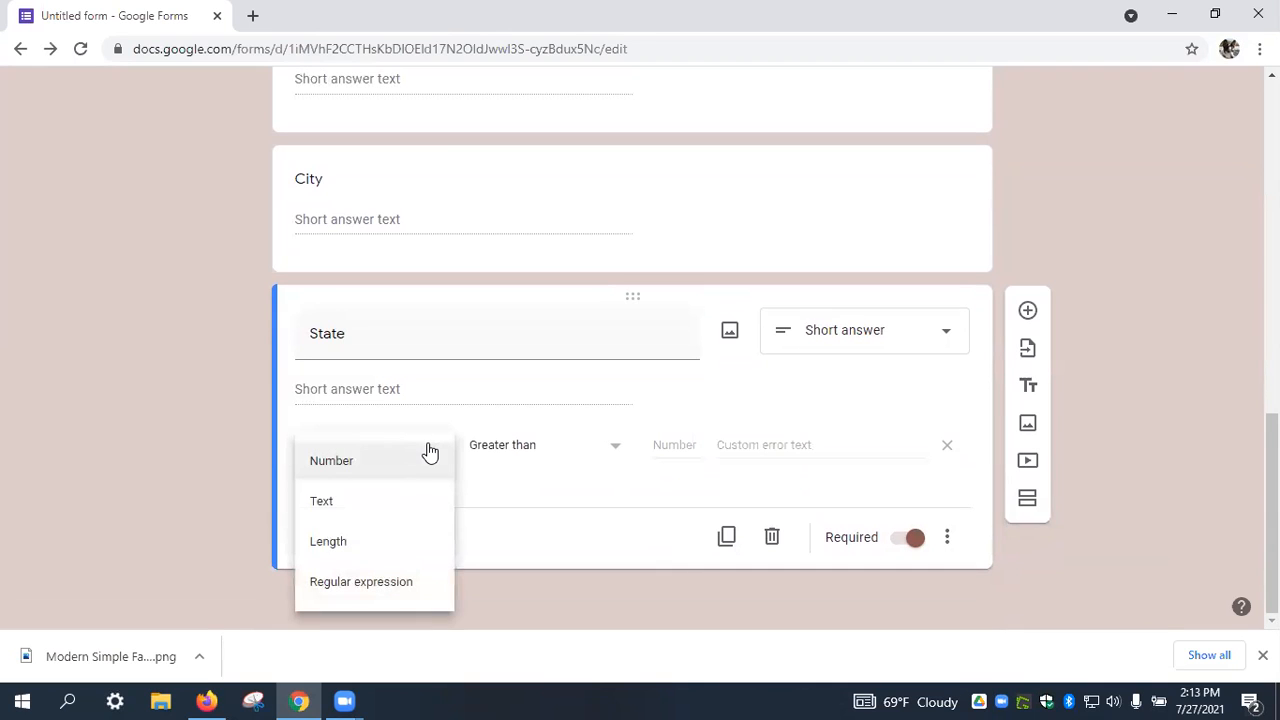
pyautogui.click(357, 549)
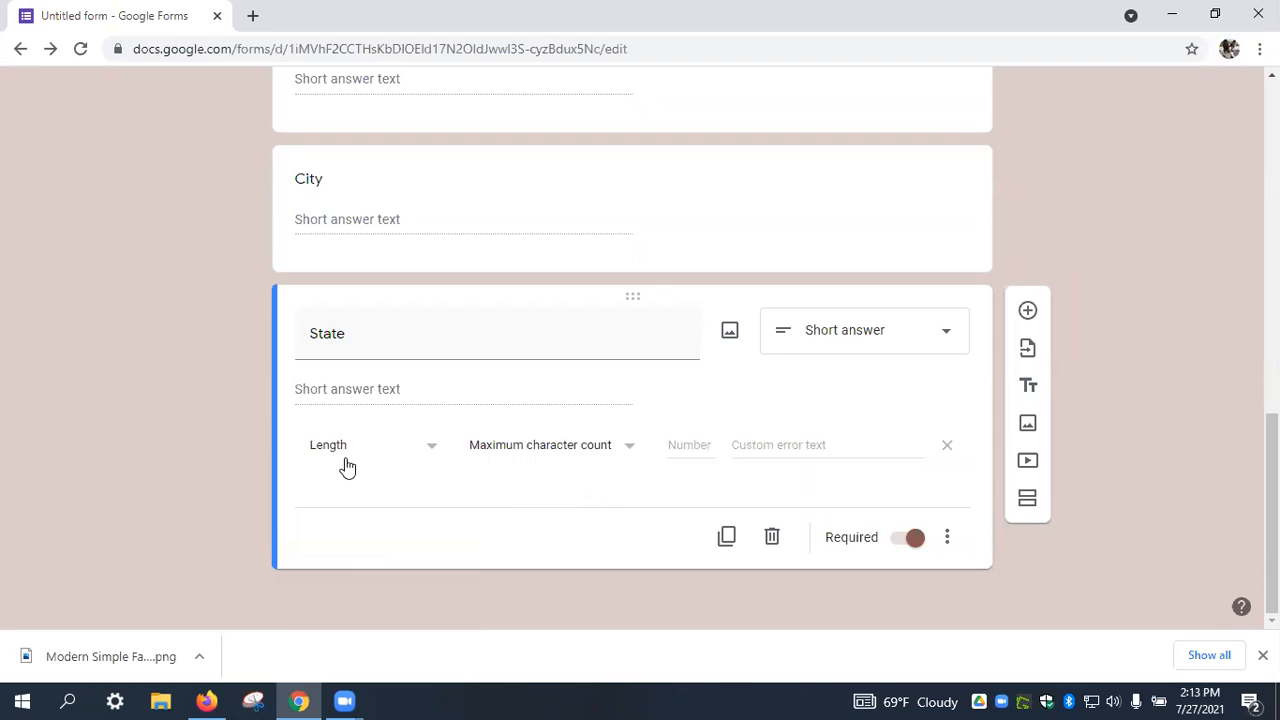
pyautogui.click(626, 452)
pyautogui.click(626, 452)
pyautogui.click(709, 448)
pyautogui.write('2')
# Set the validation error to 'Please use abbreviation' and add a 'Postal Code' question.
pyautogui.click(780, 447)
pyautogui.write('Please u')
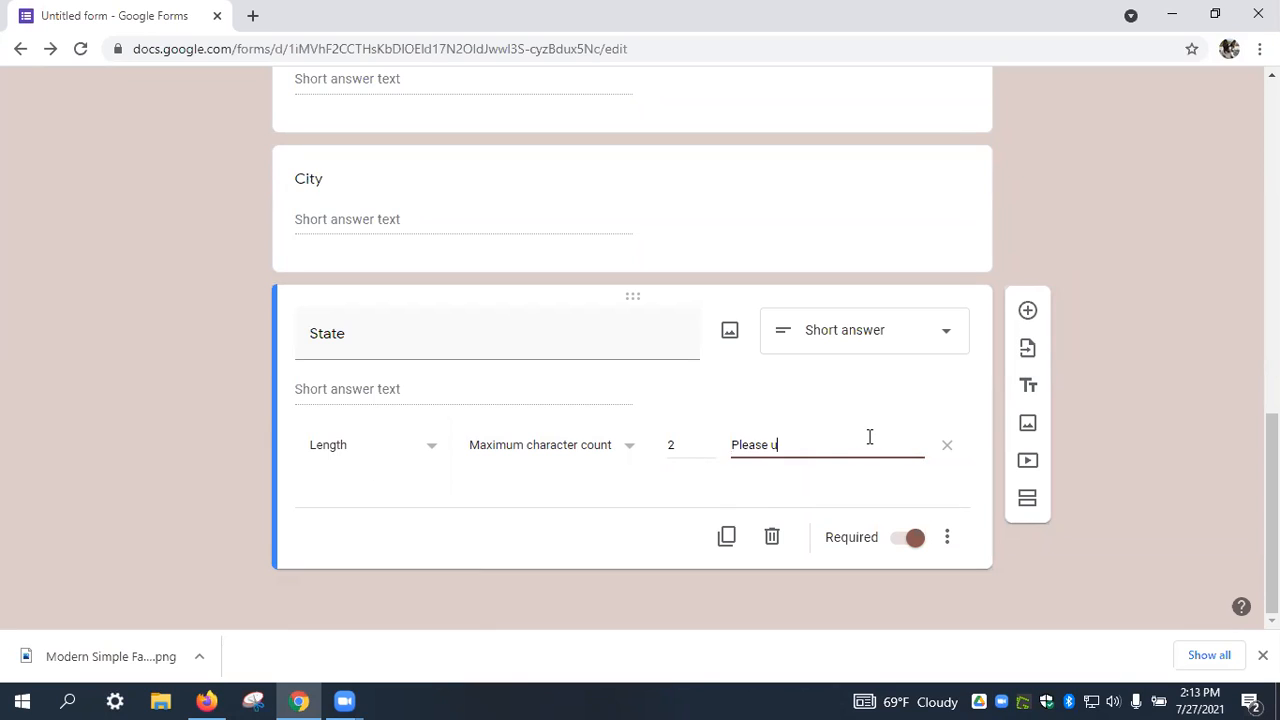
pyautogui.write('se abbreviation')
pyautogui.click(887, 488)
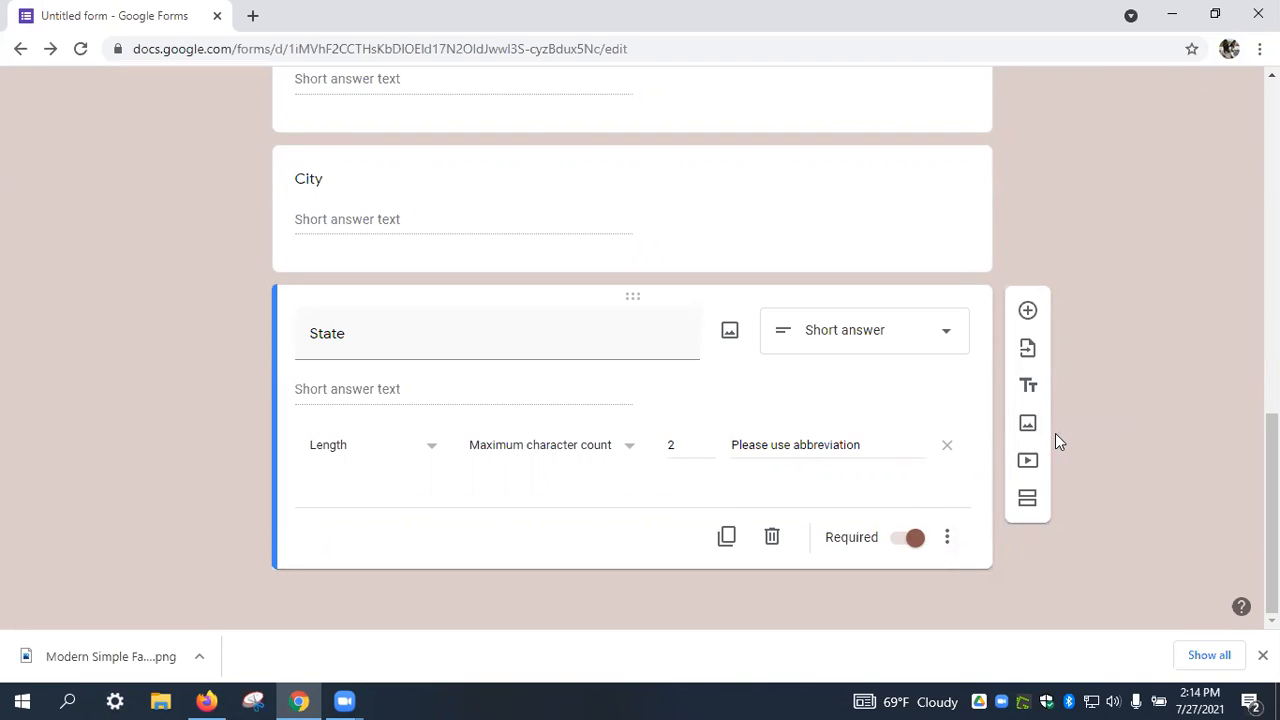
pyautogui.click(1027, 310)
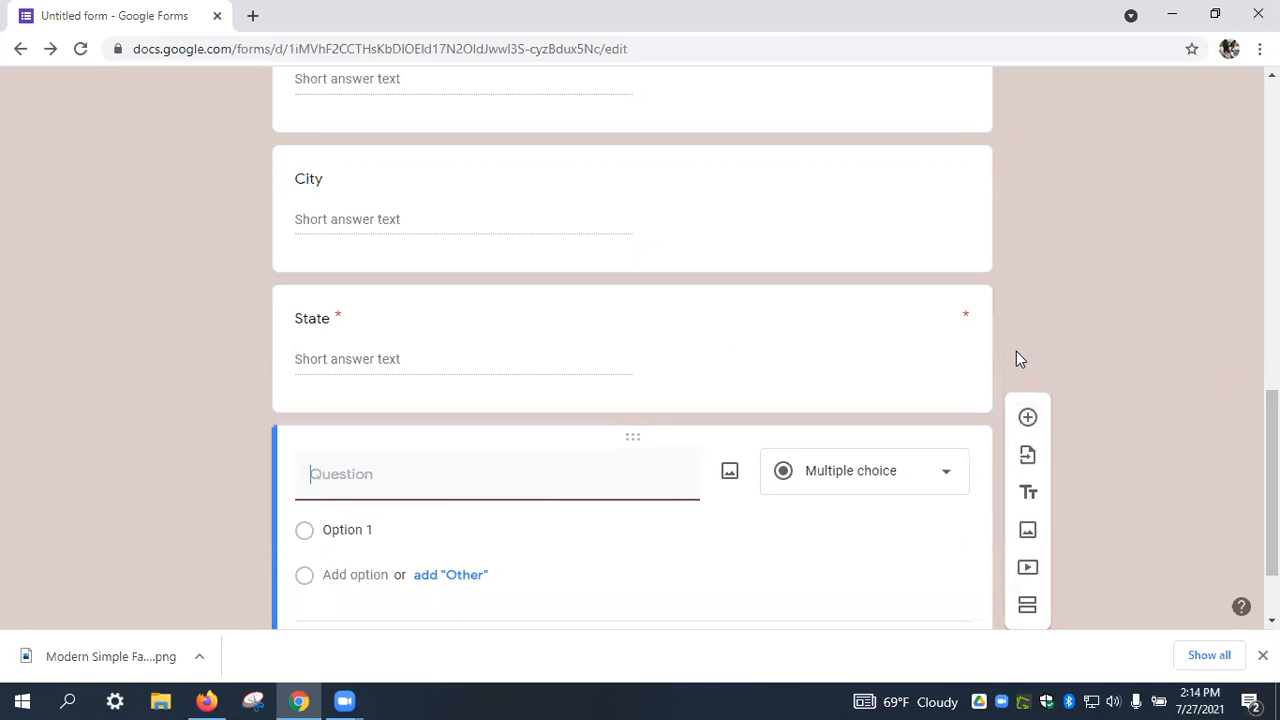
pyautogui.write('Postal Code')
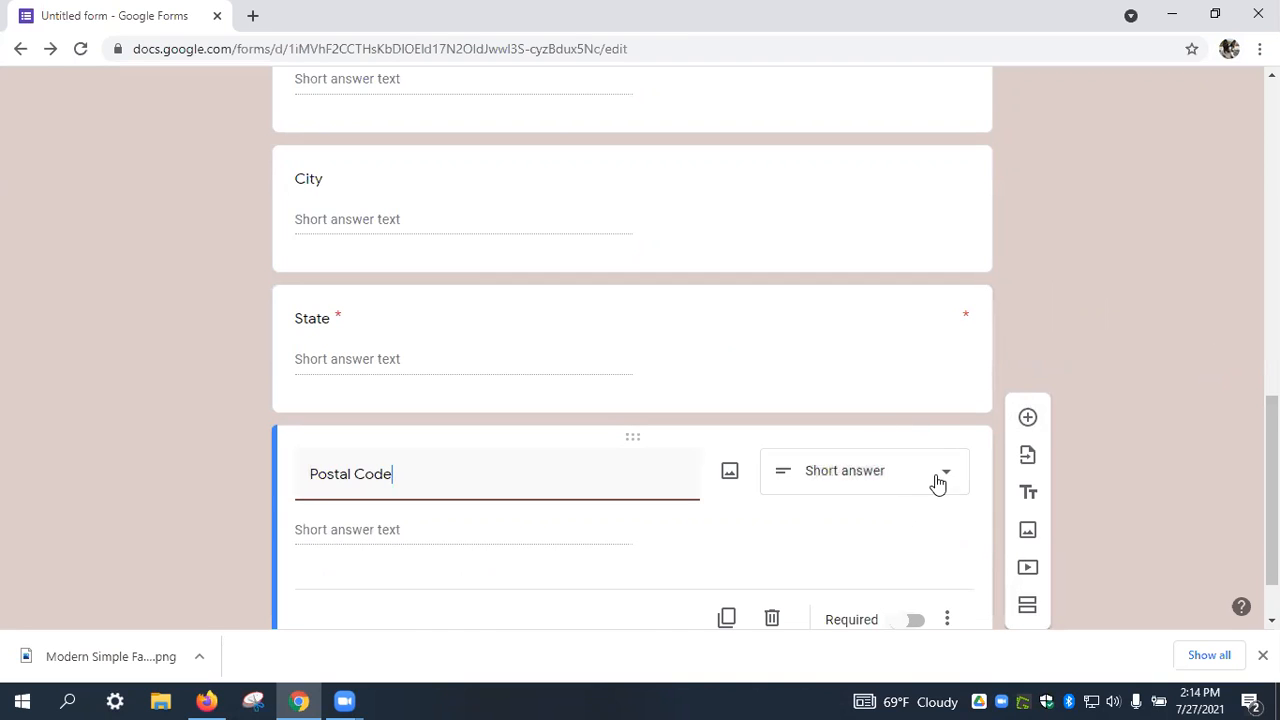
# Make Postal Code required and add a 'Country' question.
pyautogui.scroll(-1, 937, 480)
pyautogui.click(916, 540)
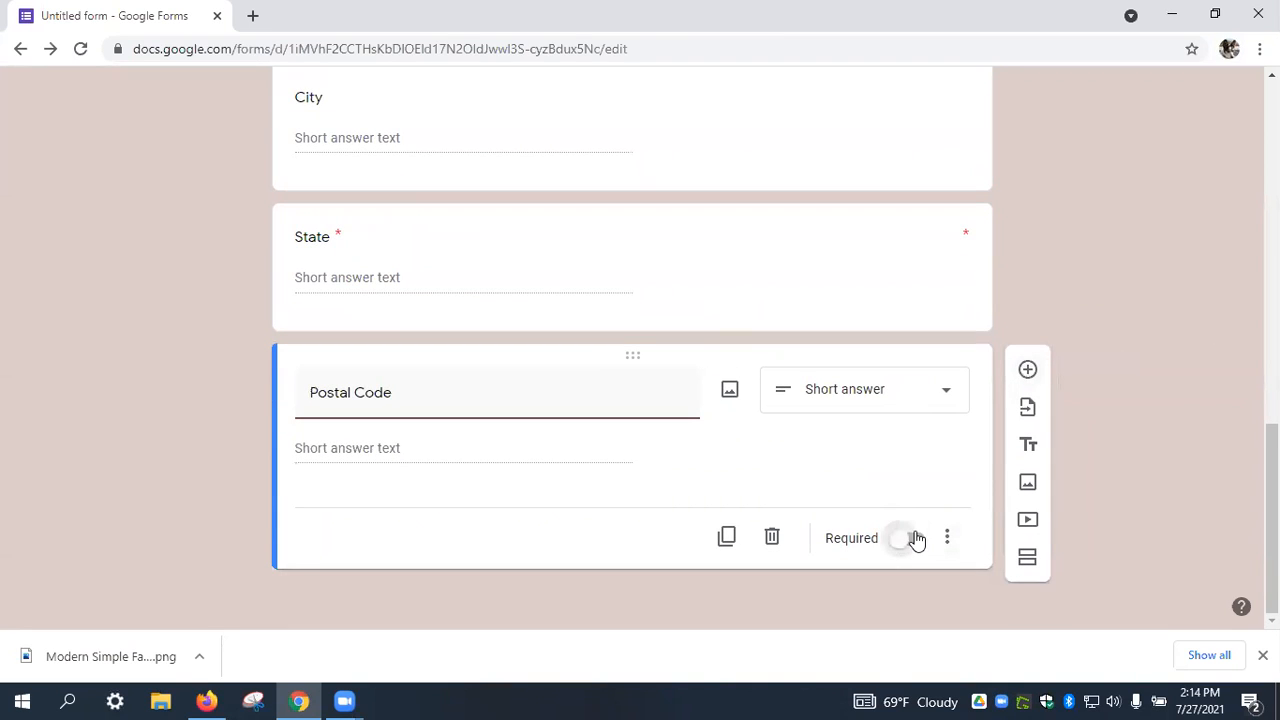
pyautogui.click(1025, 380)
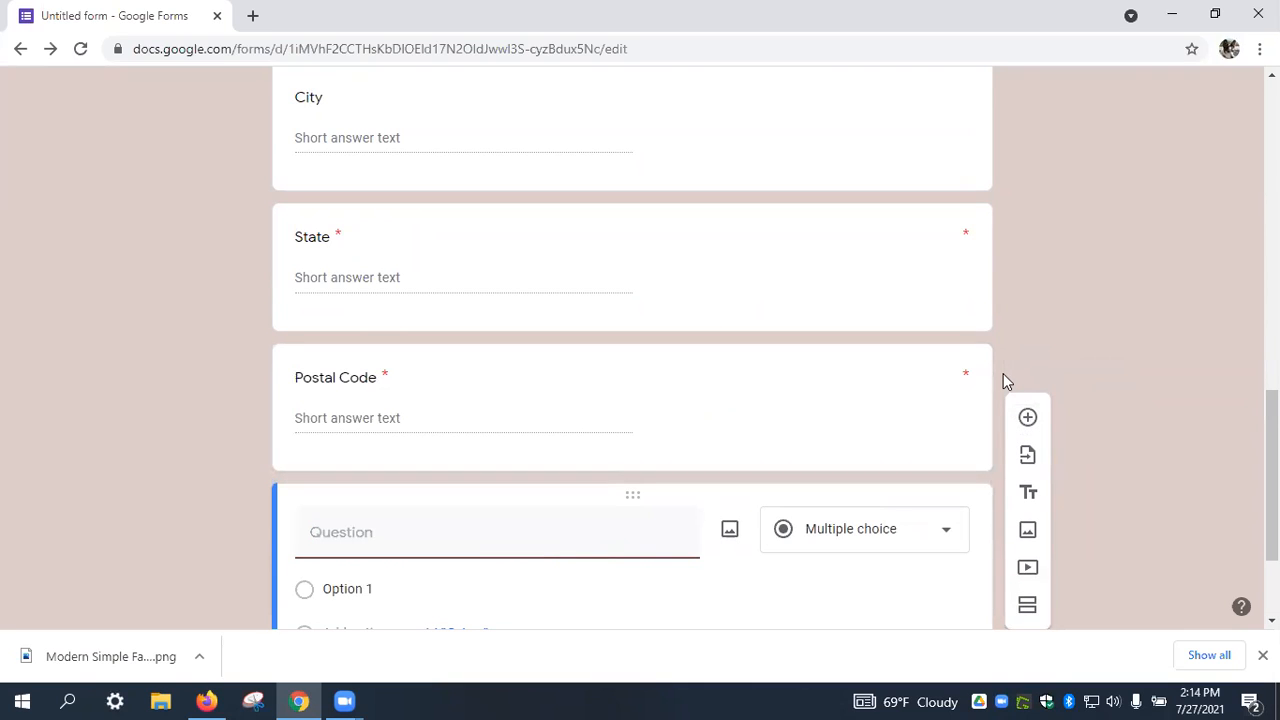
pyautogui.write('Country')
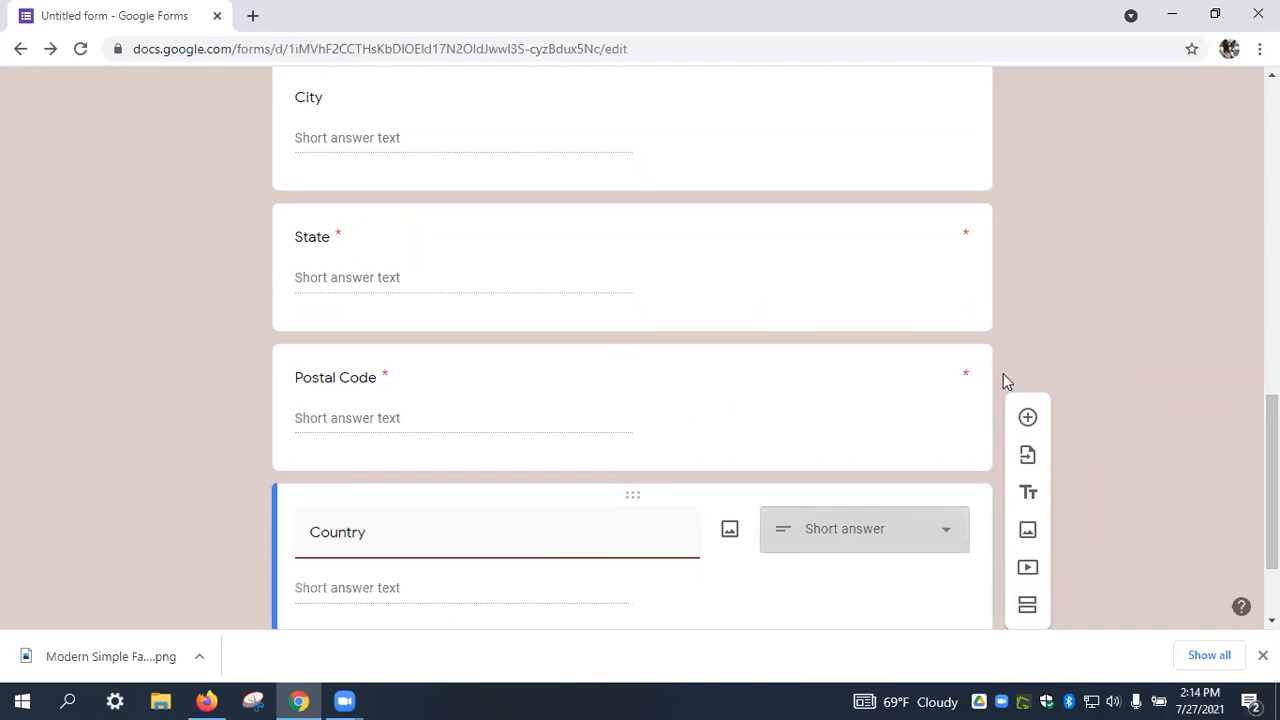
# Turn Country into a required dropdown with options USA and Canada.
pyautogui.click(940, 526)
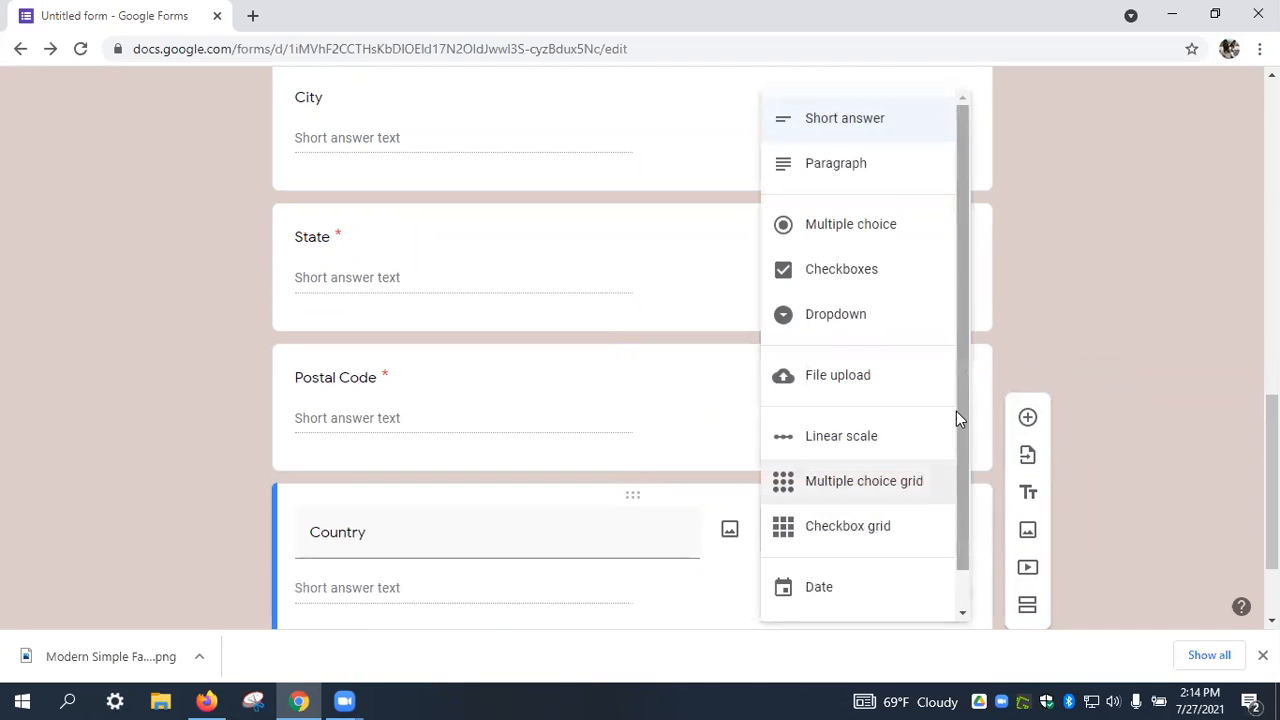
pyautogui.click(904, 318)
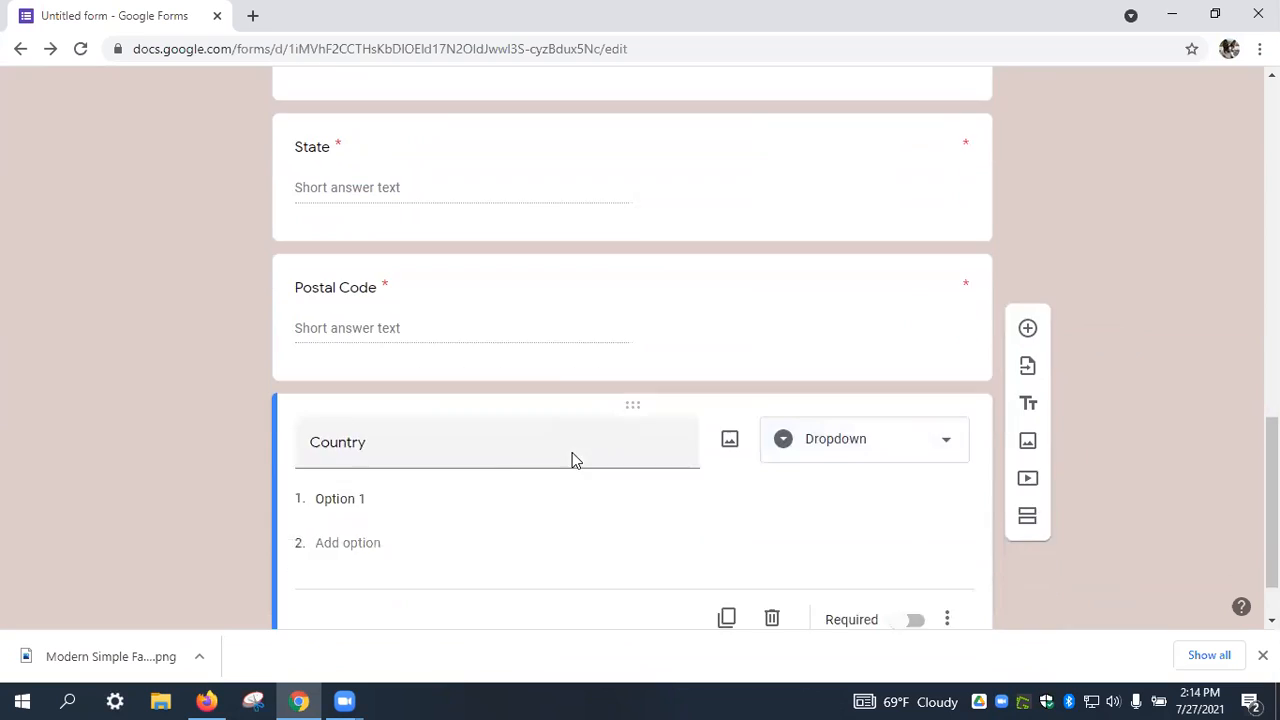
pyautogui.click(374, 417)
pyautogui.write('USA')
pyautogui.click(340, 462)
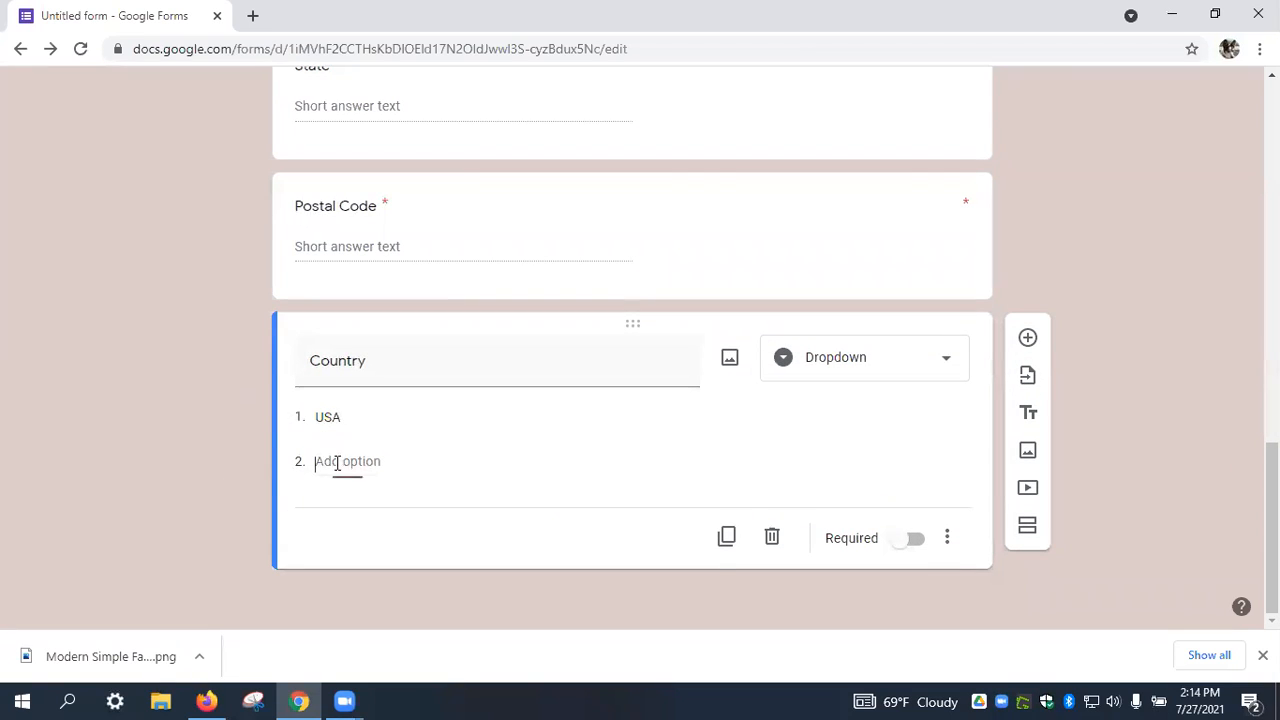
pyautogui.write('Canada')
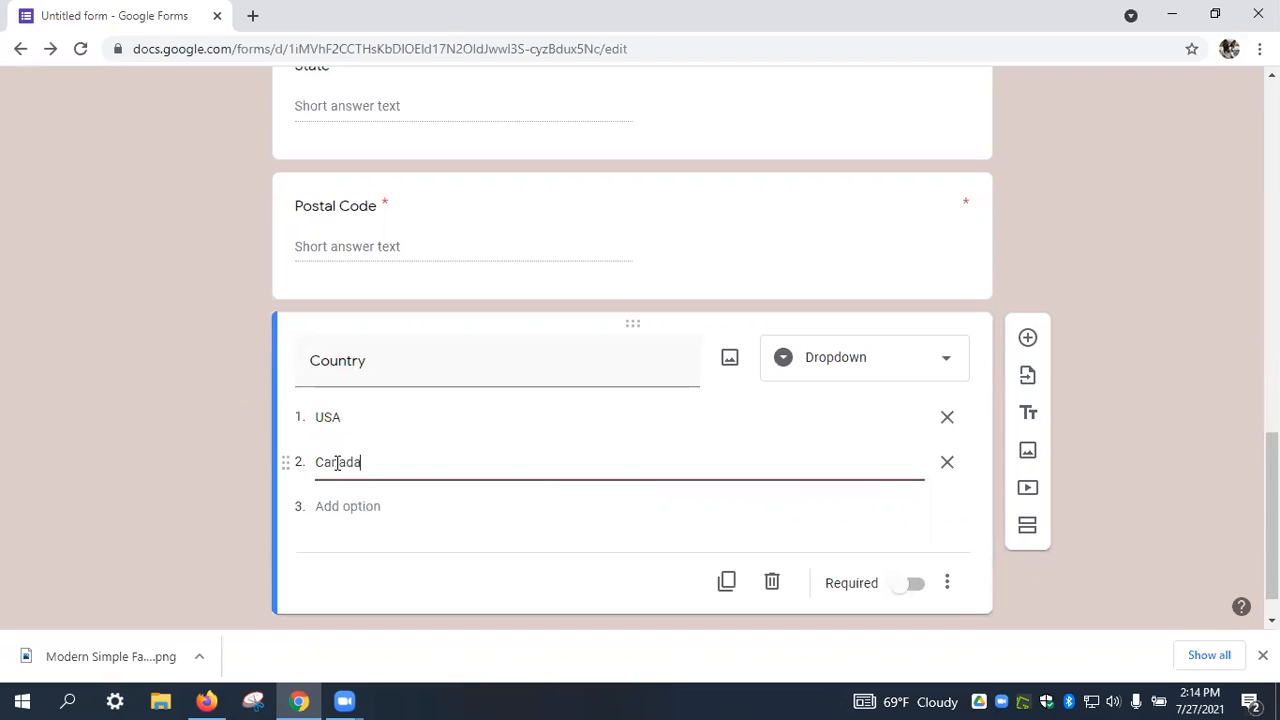
pyautogui.click(864, 531)
pyautogui.click(913, 589)
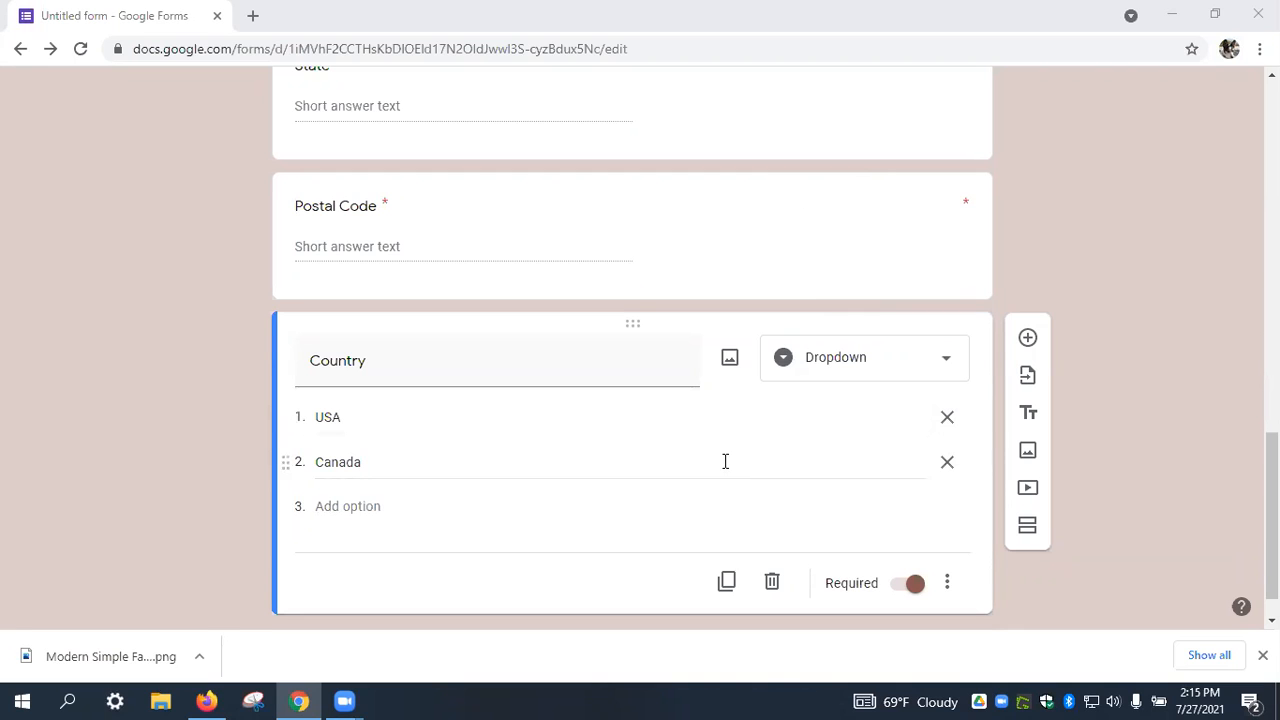
# Add a required 'Phone Number' short-answer question below Country.
pyautogui.click(1029, 338)
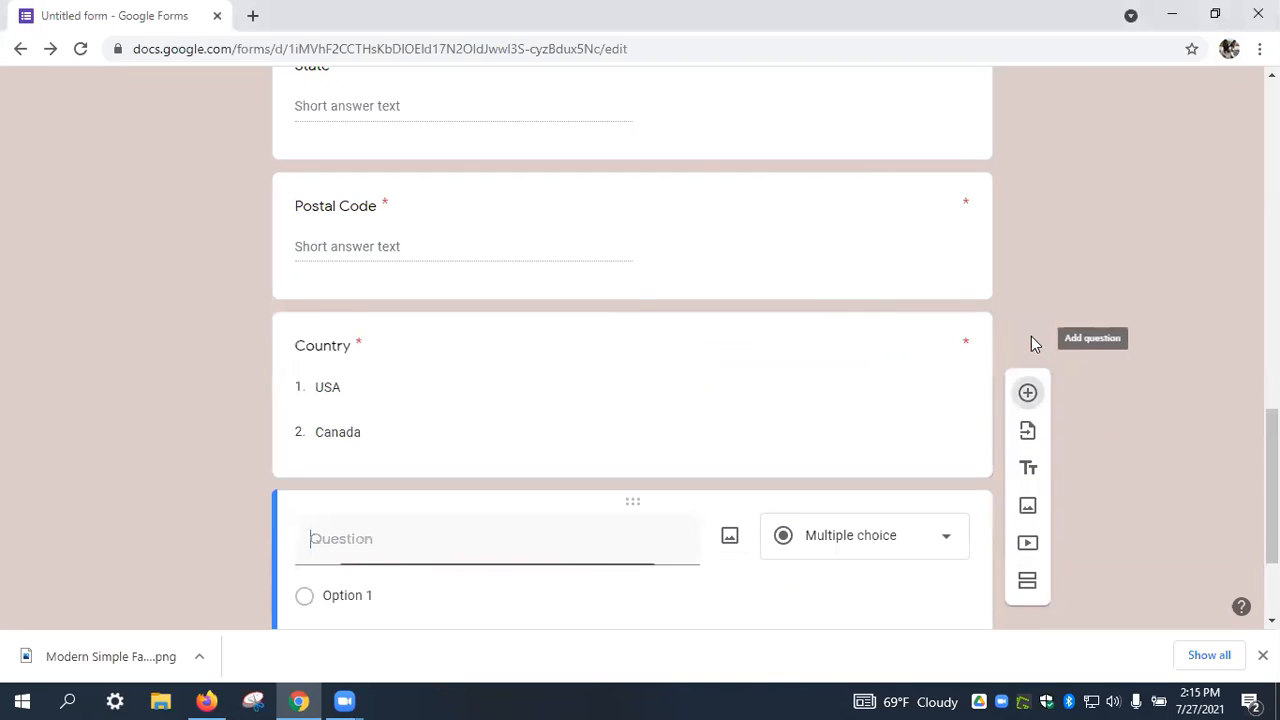
pyautogui.write('Phone Number')
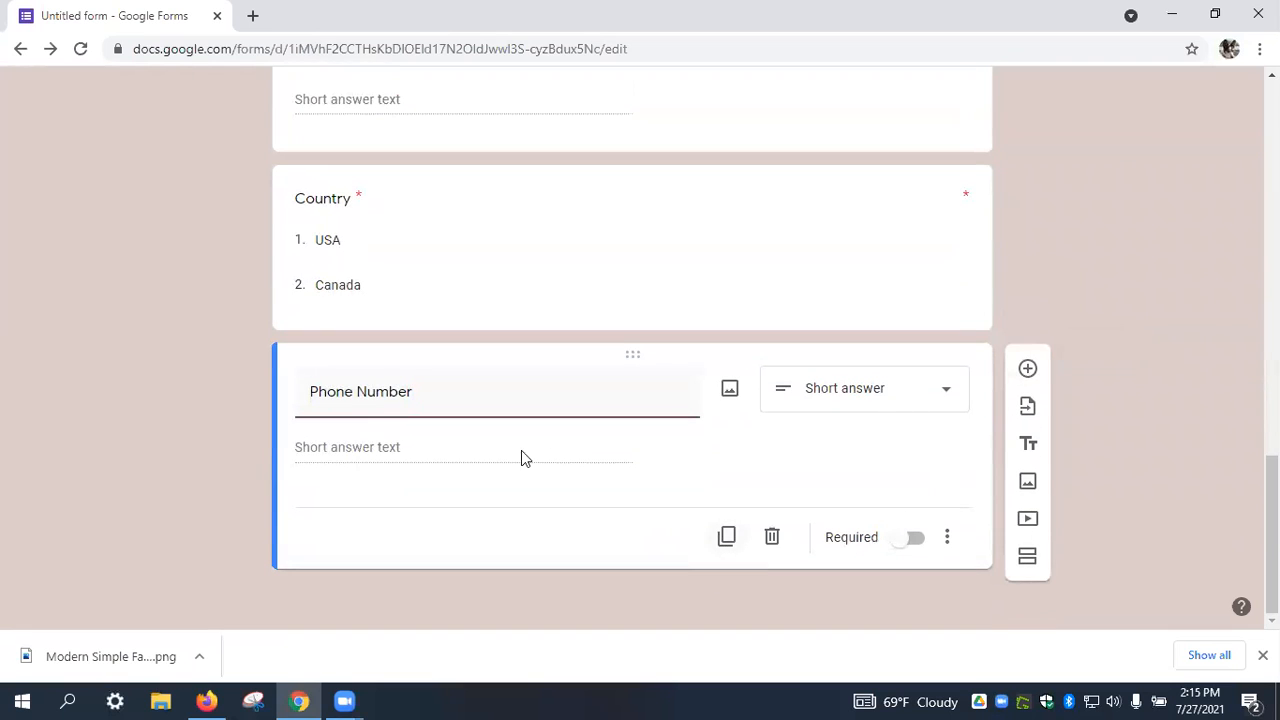
pyautogui.click(906, 540)
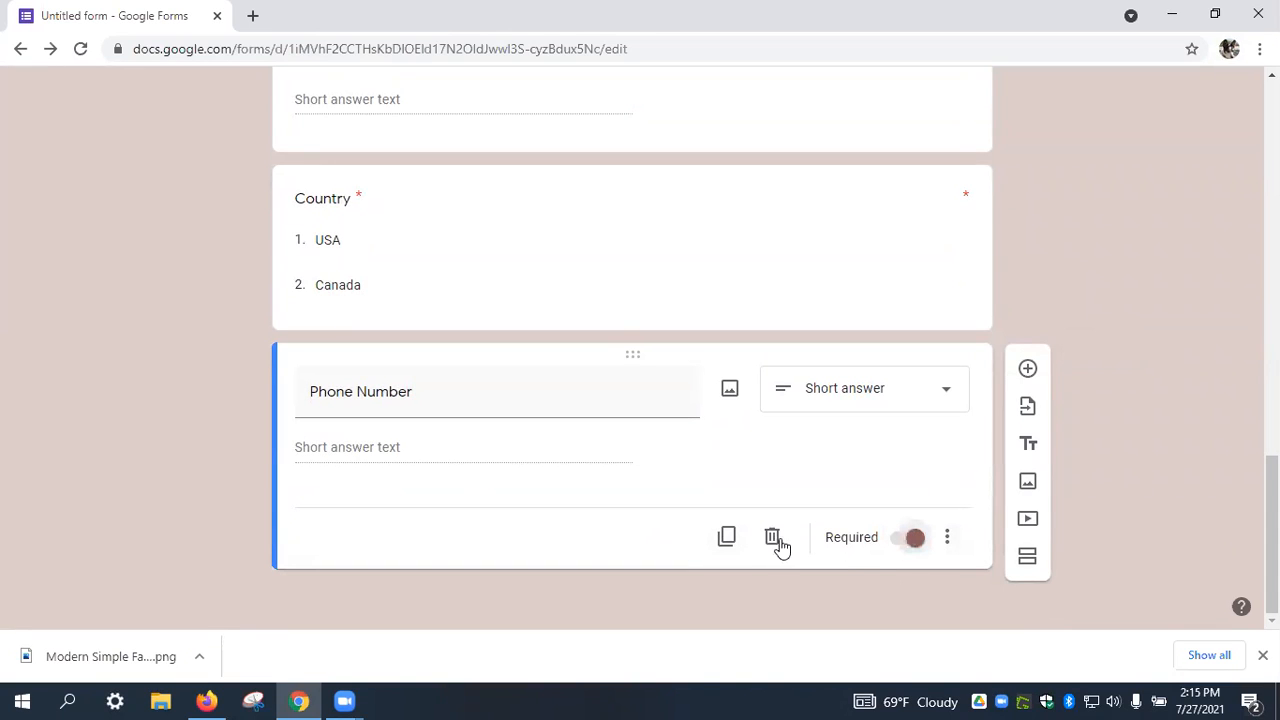
# Try regular-expression response validation on Phone Number, then remove the validation.
pyautogui.click(947, 537)
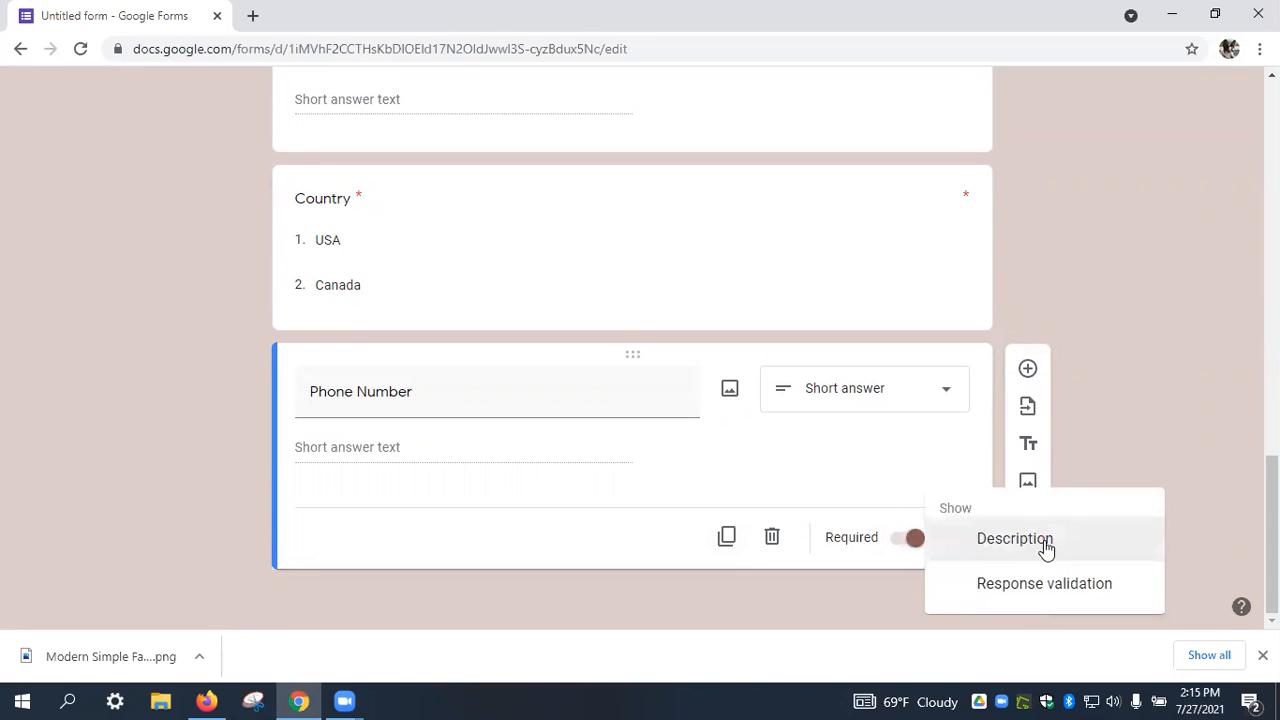
pyautogui.click(1036, 586)
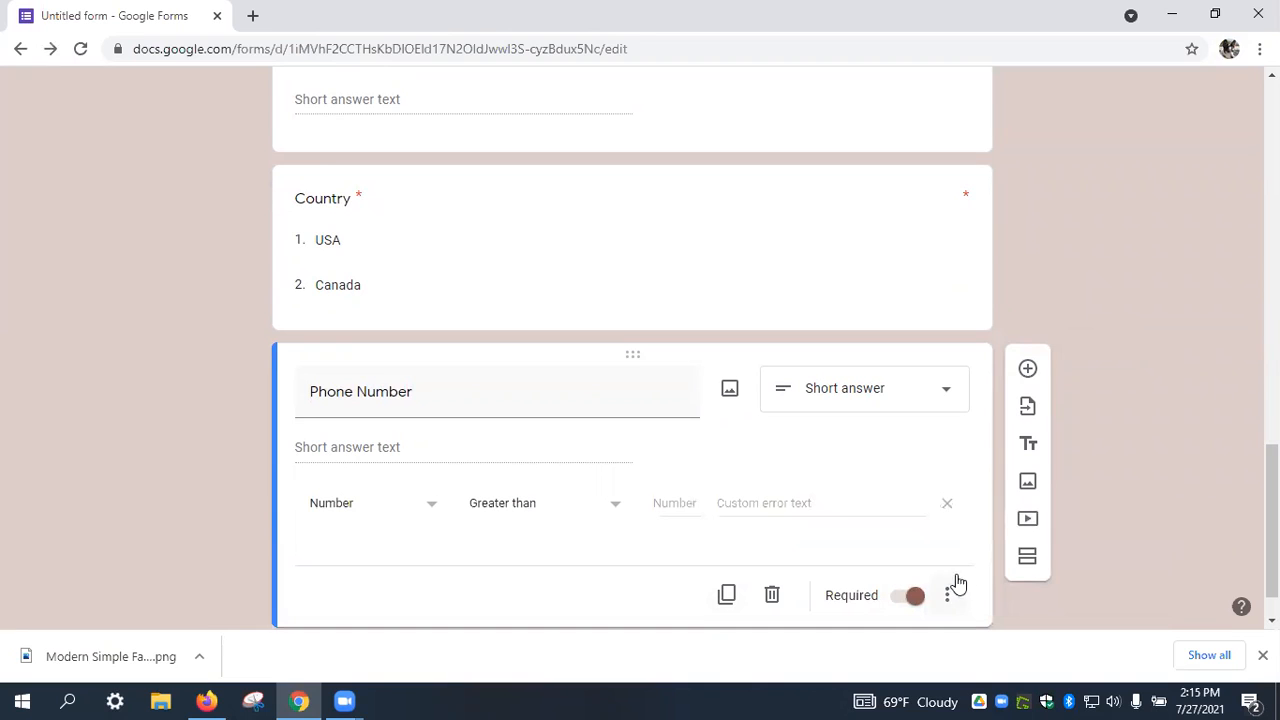
pyautogui.click(425, 514)
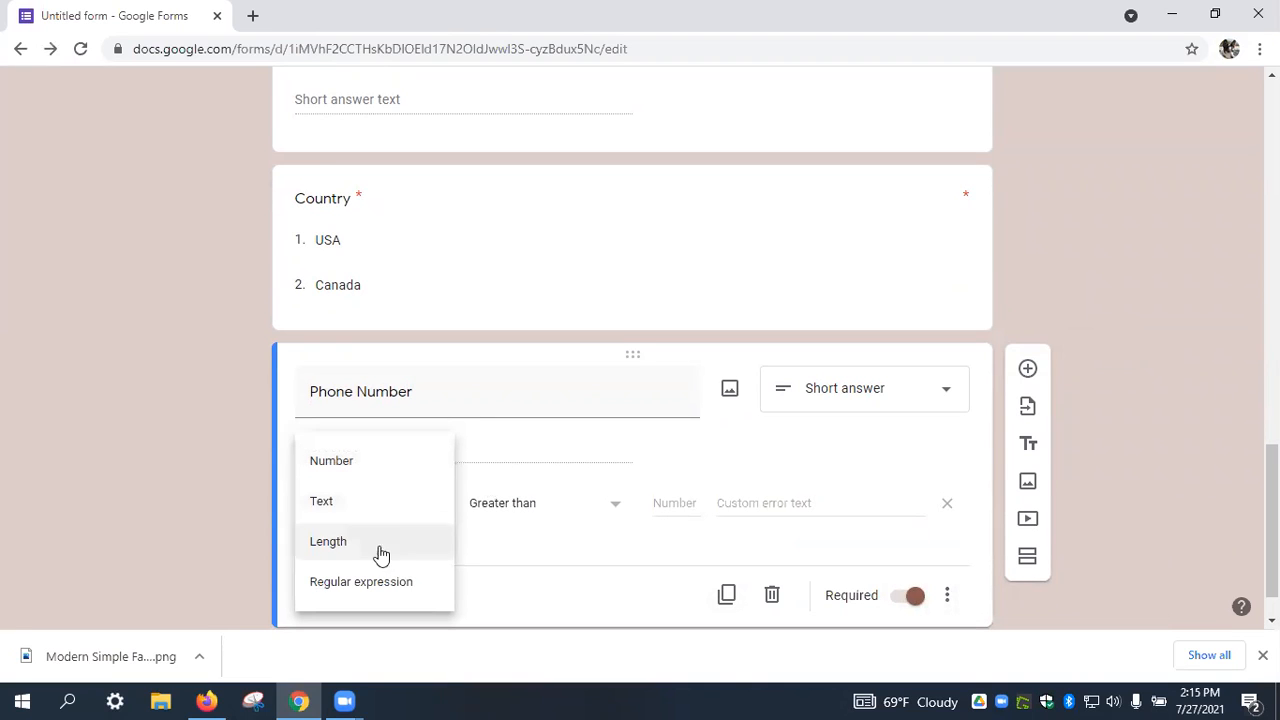
pyautogui.click(370, 581)
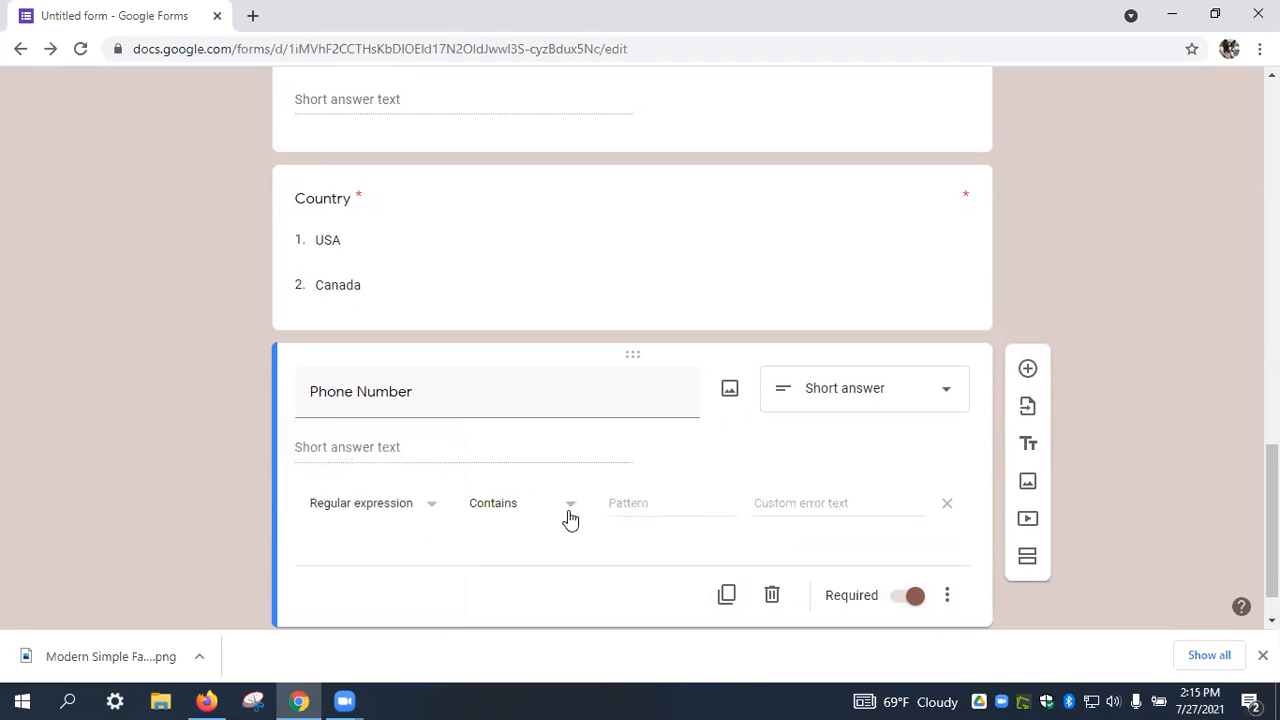
pyautogui.click(569, 516)
pyautogui.click(564, 513)
pyautogui.click(945, 505)
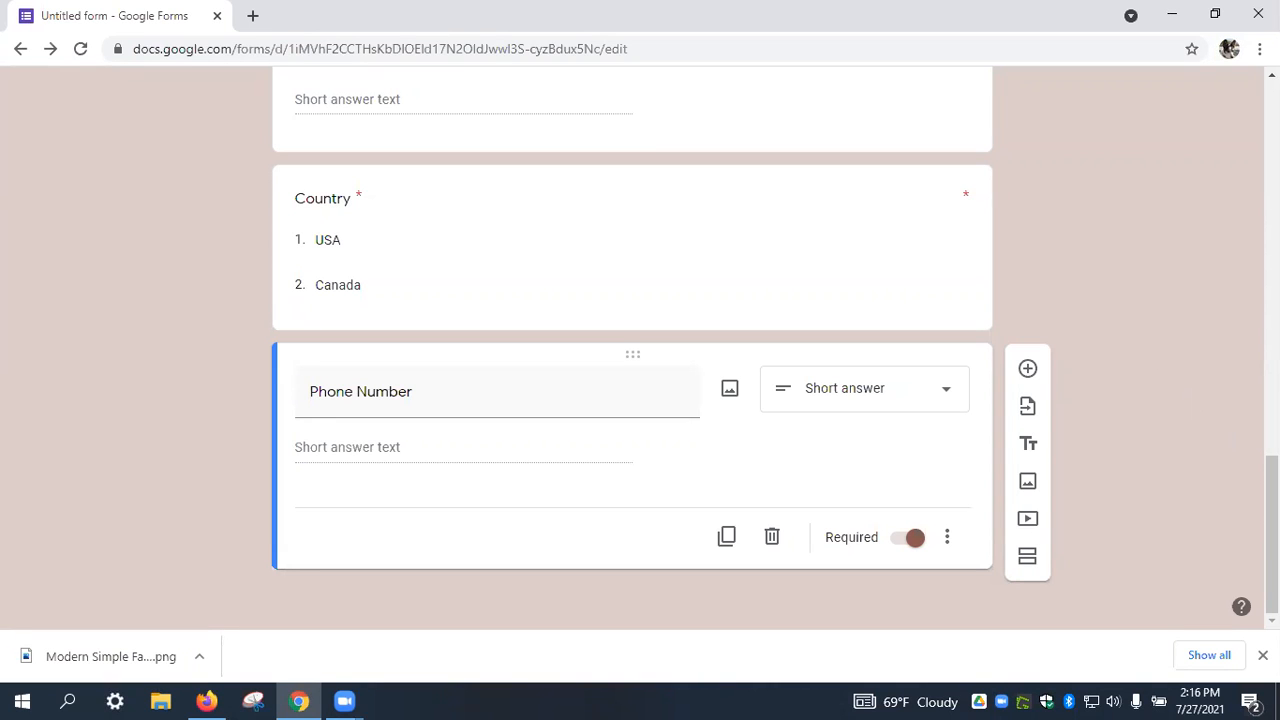
pyautogui.scroll(2, 640, 350)
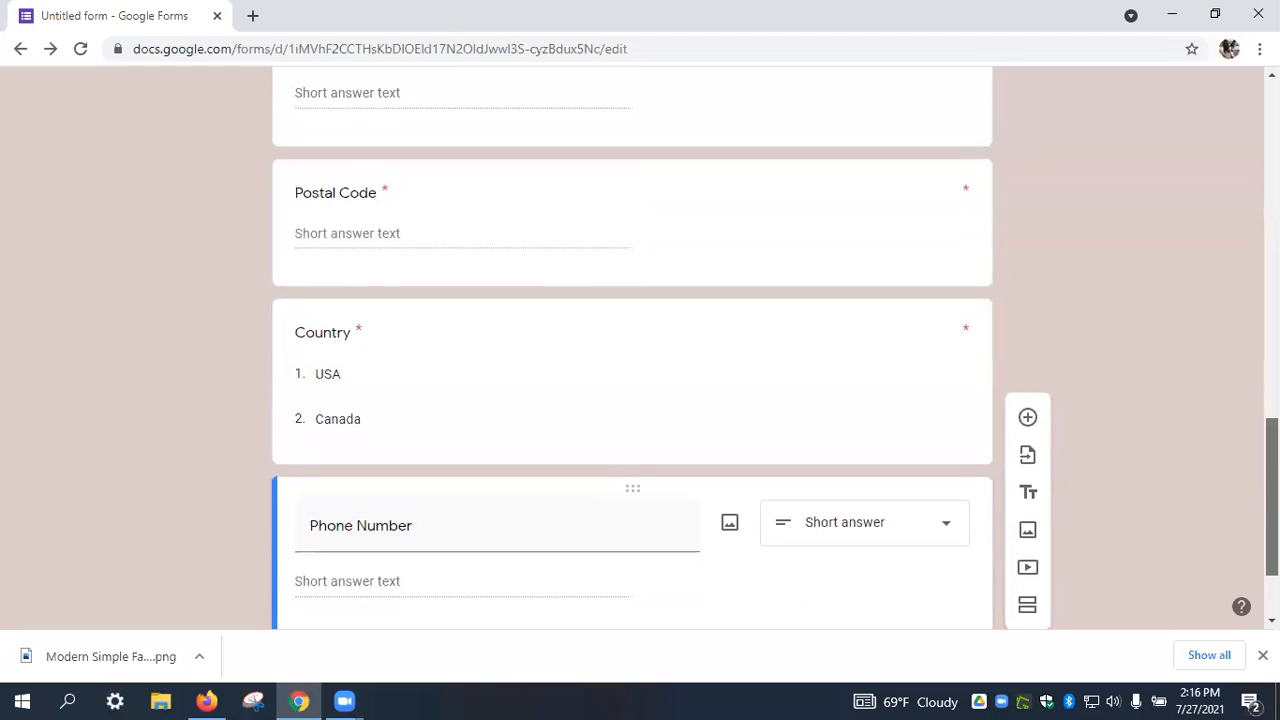
pyautogui.scroll(-2, 1034, 409)
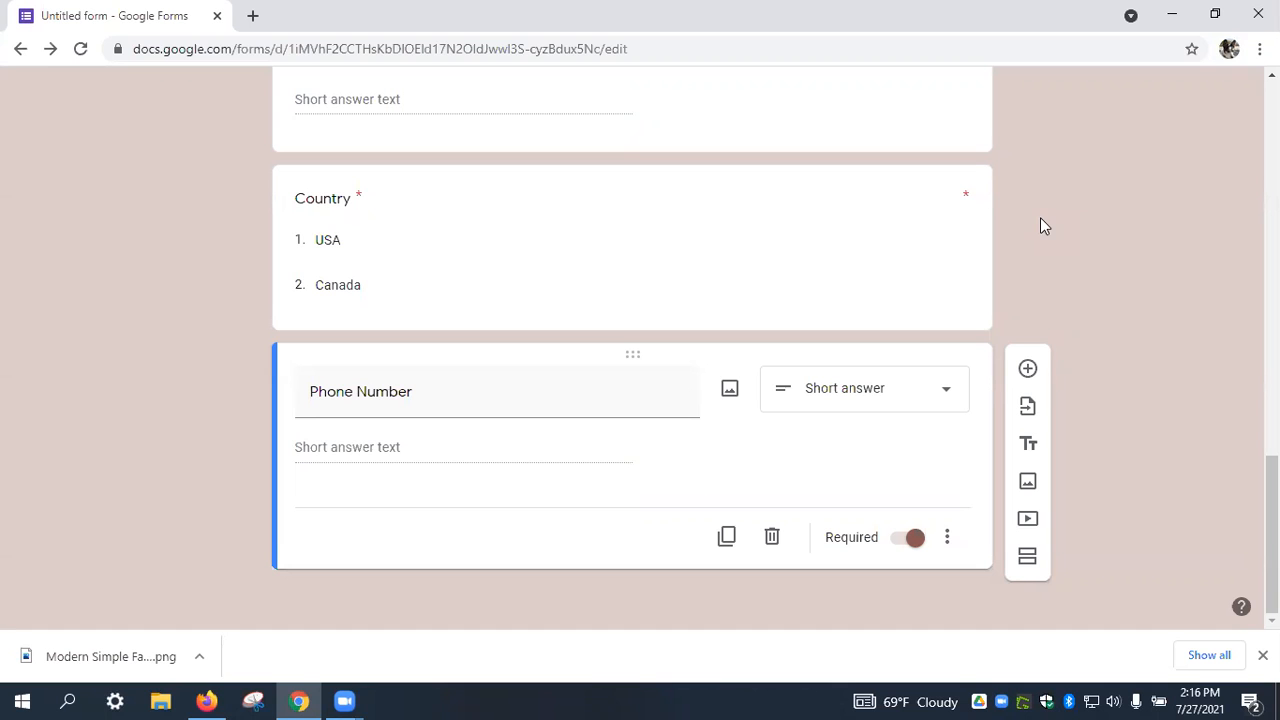
pyautogui.moveTo(1272, 535); pyautogui.dragTo(1272, 160)
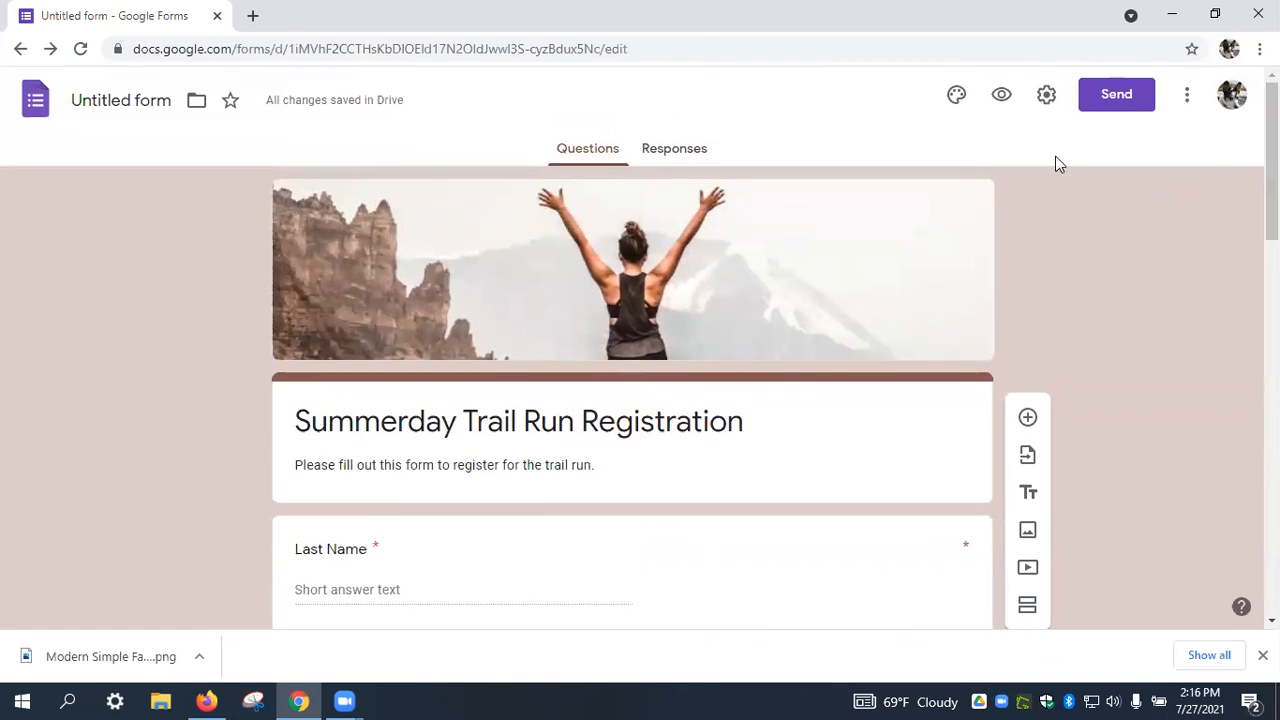
pyautogui.click(1047, 96)
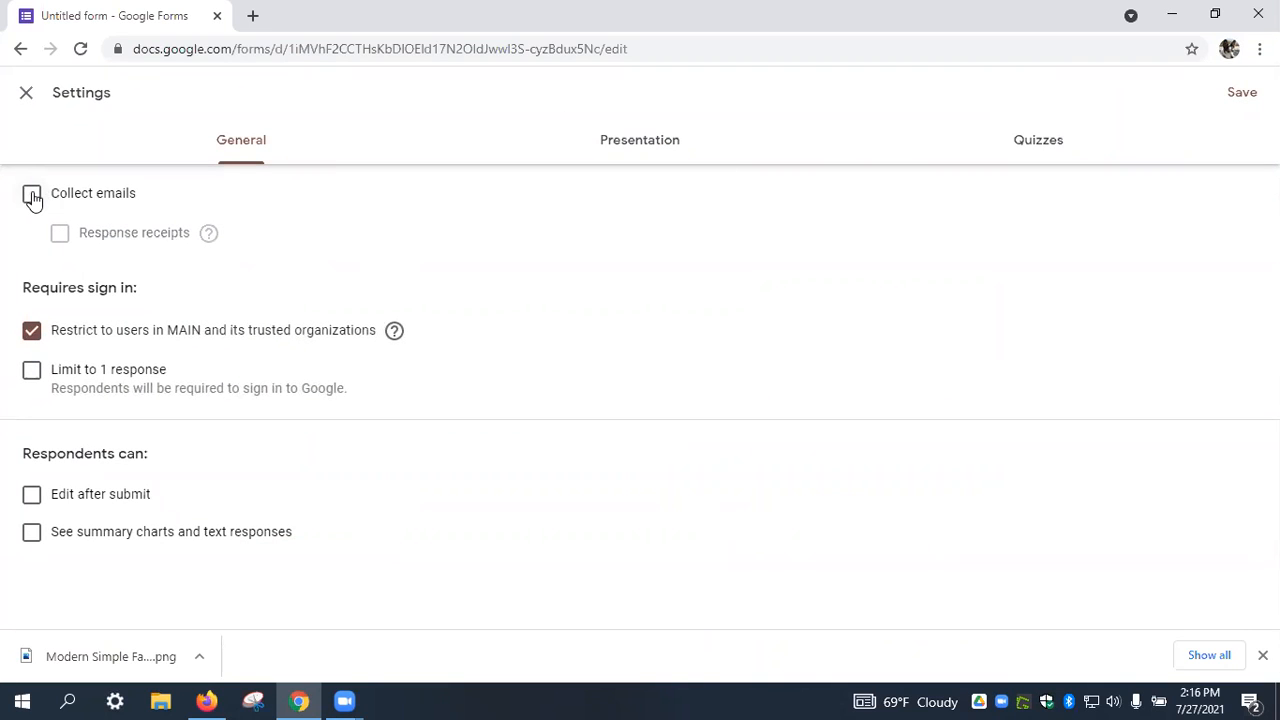
pyautogui.click(32, 196)
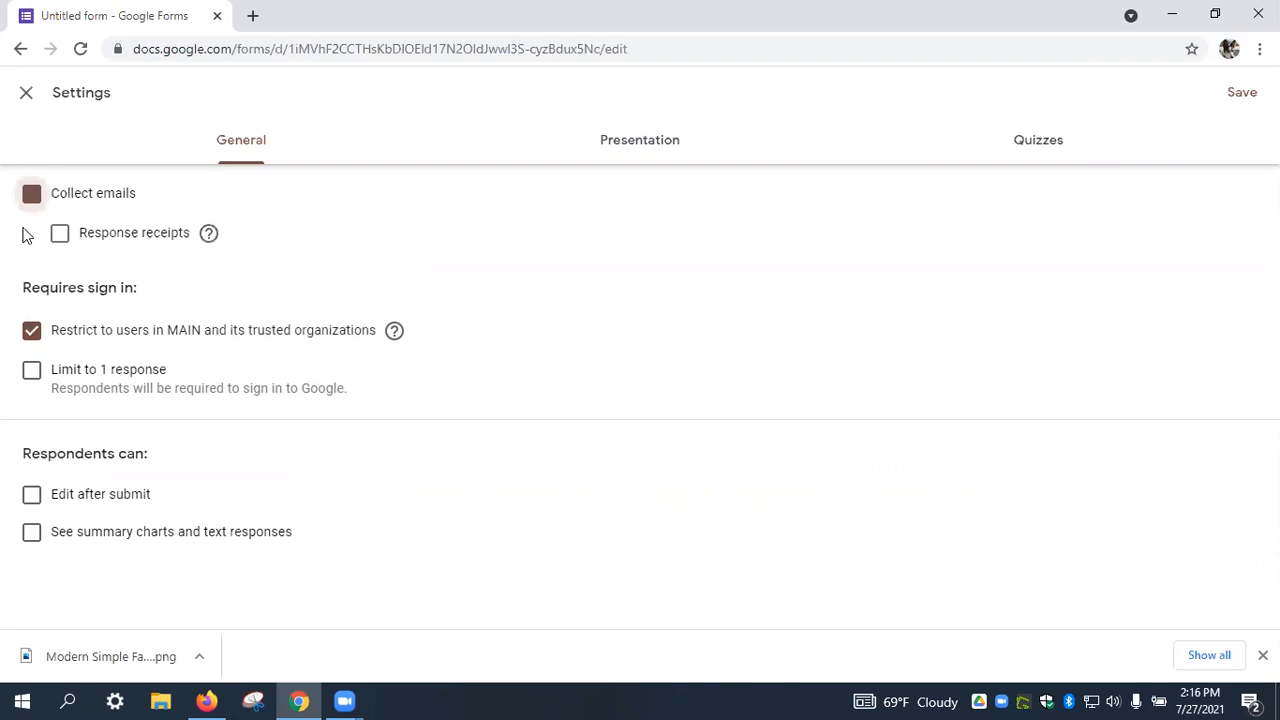
pyautogui.click(32, 332)
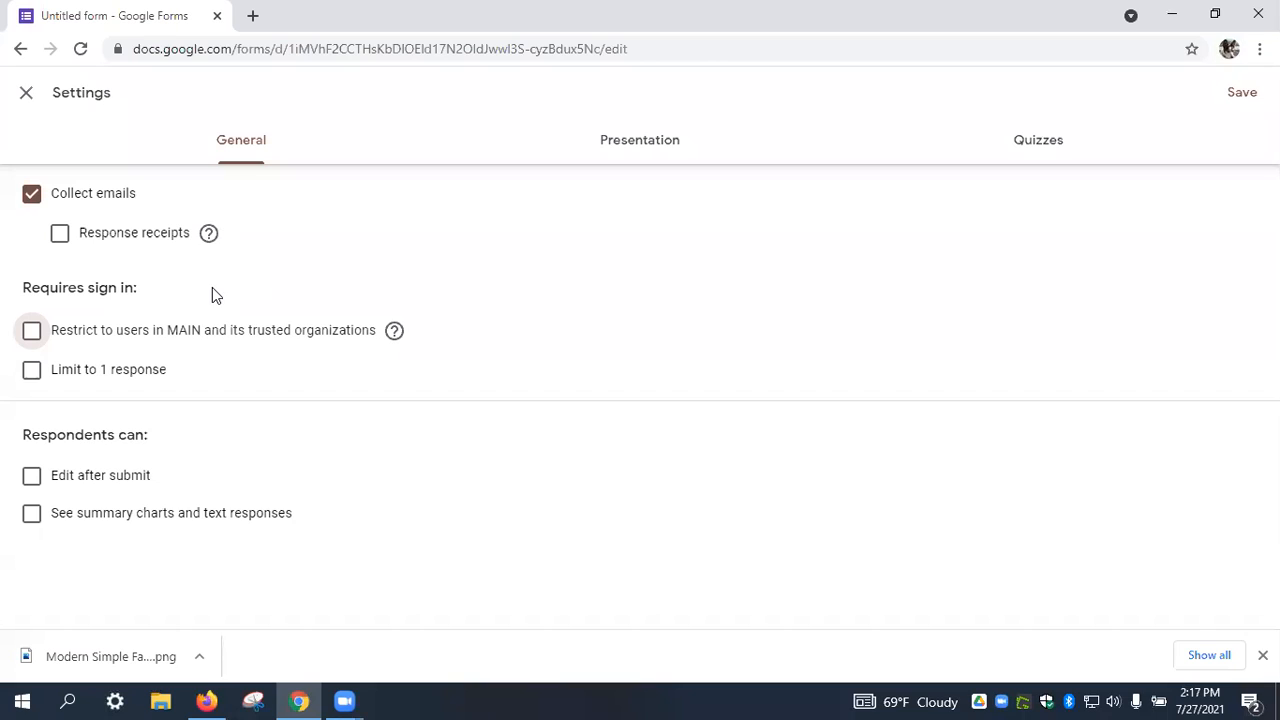
pyautogui.click(31, 480)
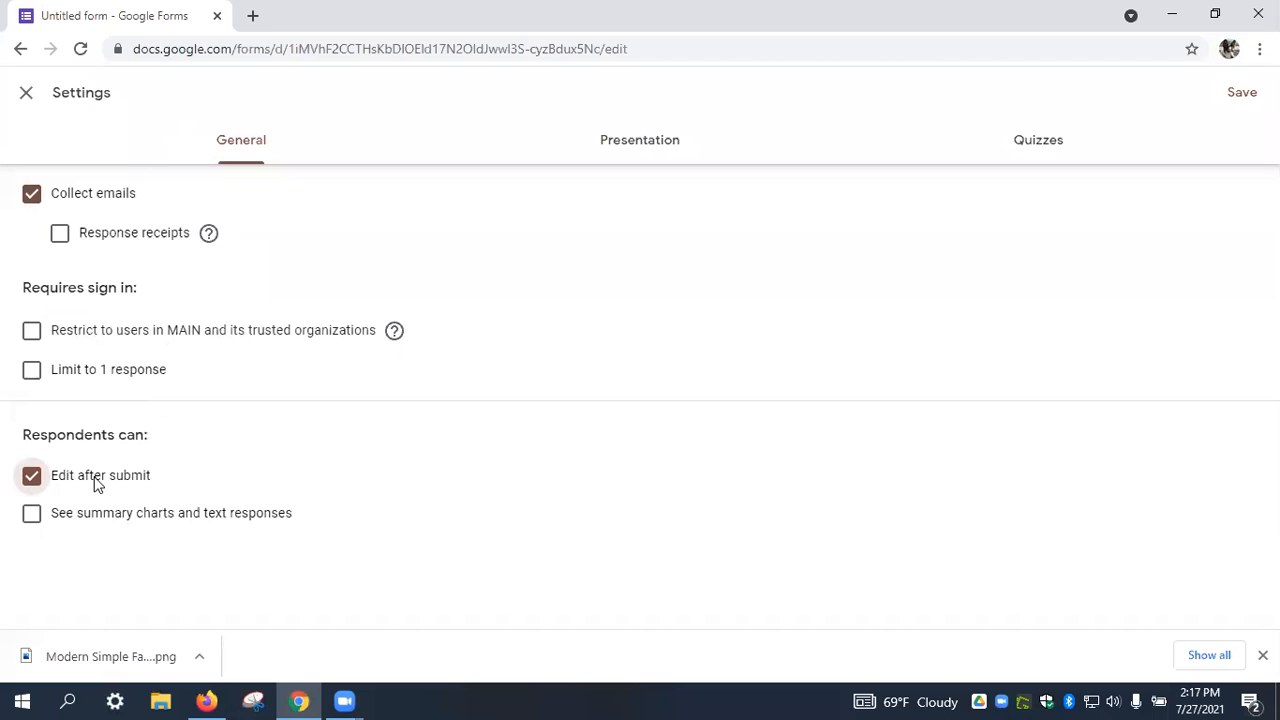
pyautogui.click(27, 95)
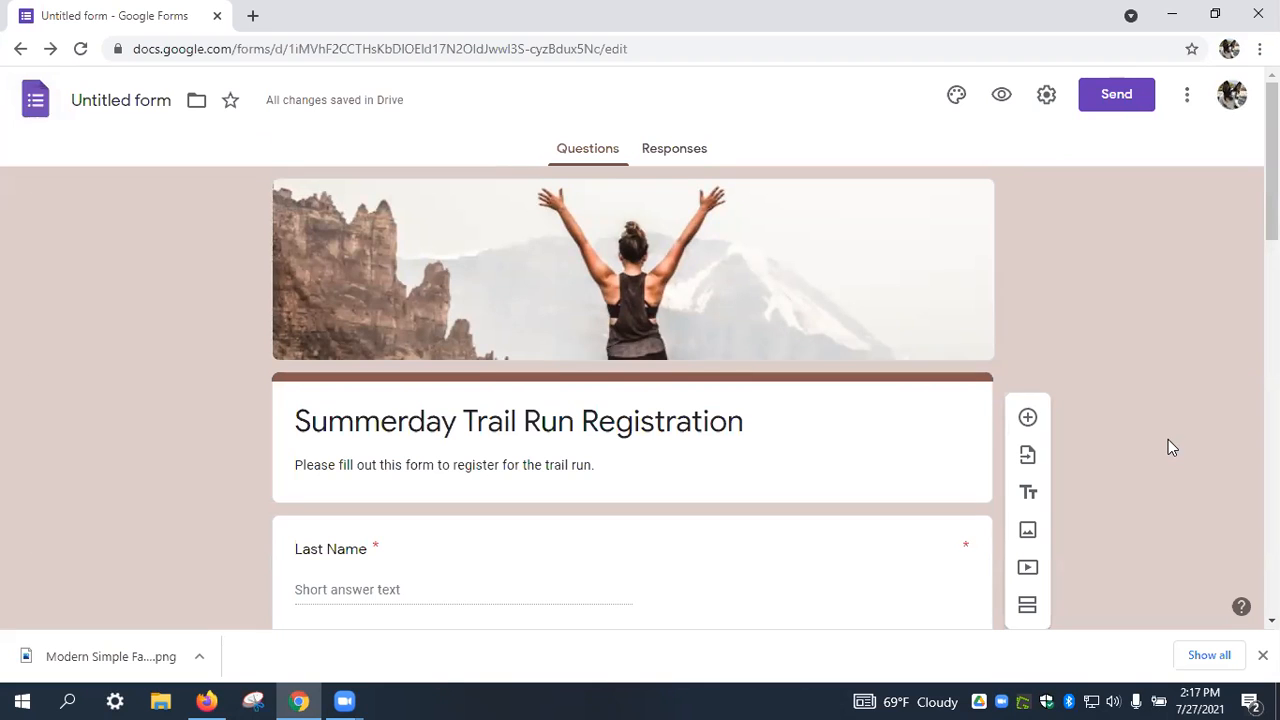
# Reload the form editor page.
pyautogui.scroll(-10, 1168, 441)
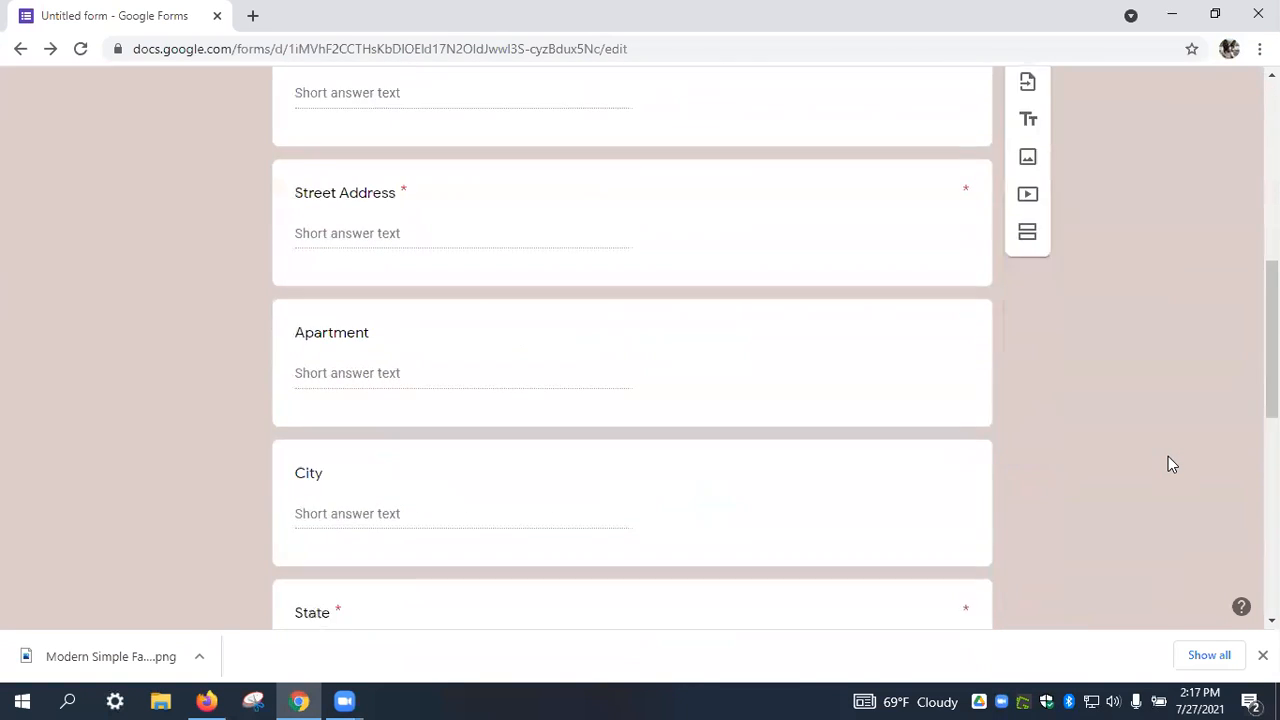
pyautogui.scroll(-3, 1168, 456)
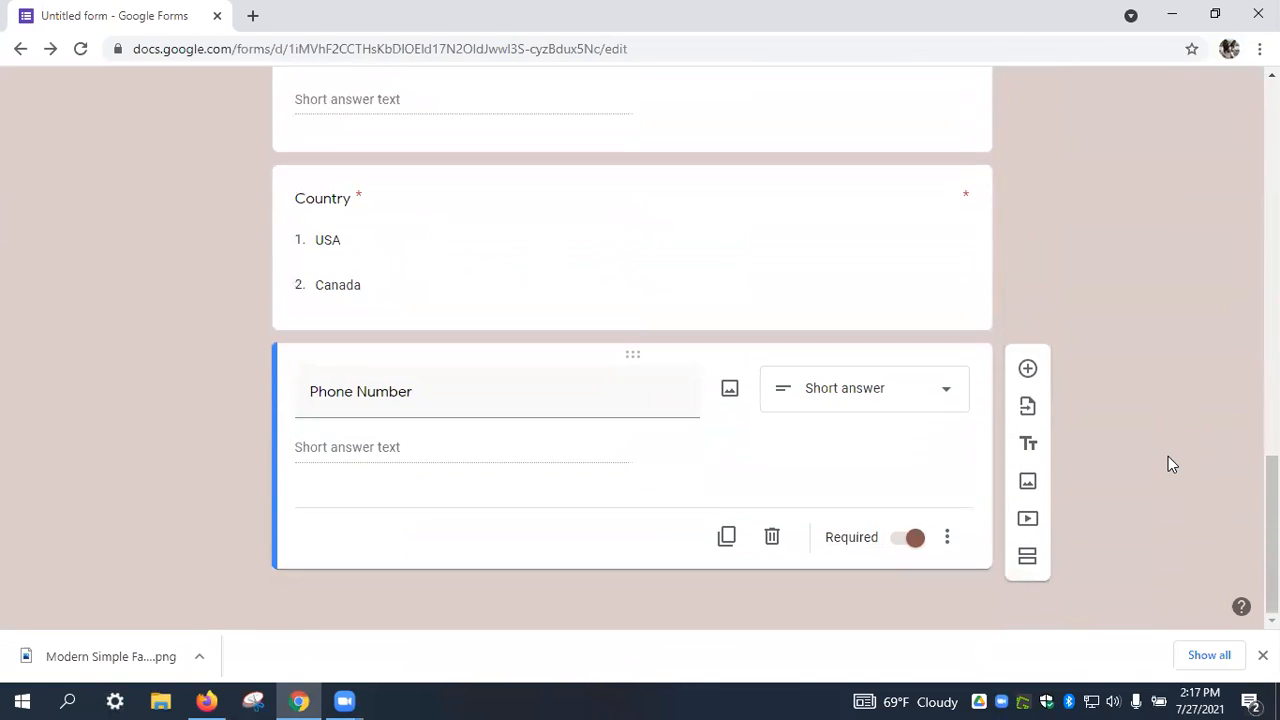
pyautogui.scroll(5, 1168, 456)
pyautogui.scroll(6, 1168, 457)
pyautogui.scroll(1, 1168, 456)
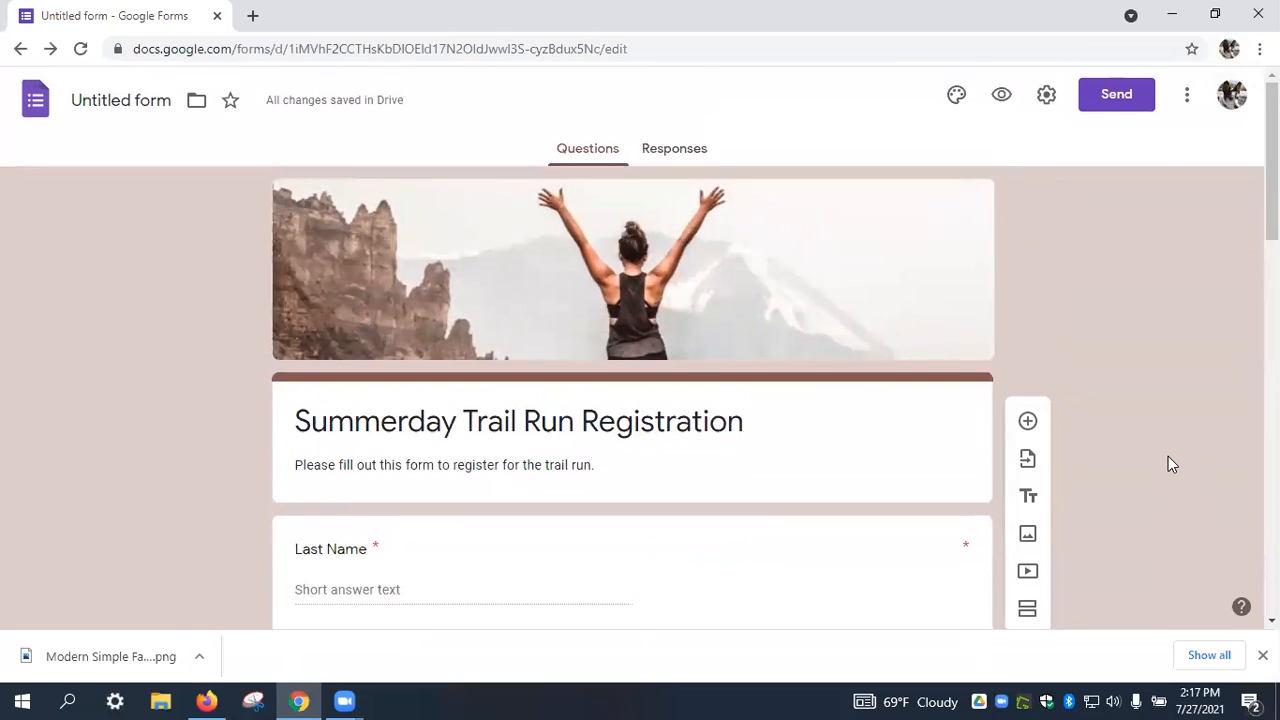
pyautogui.click(80, 50)
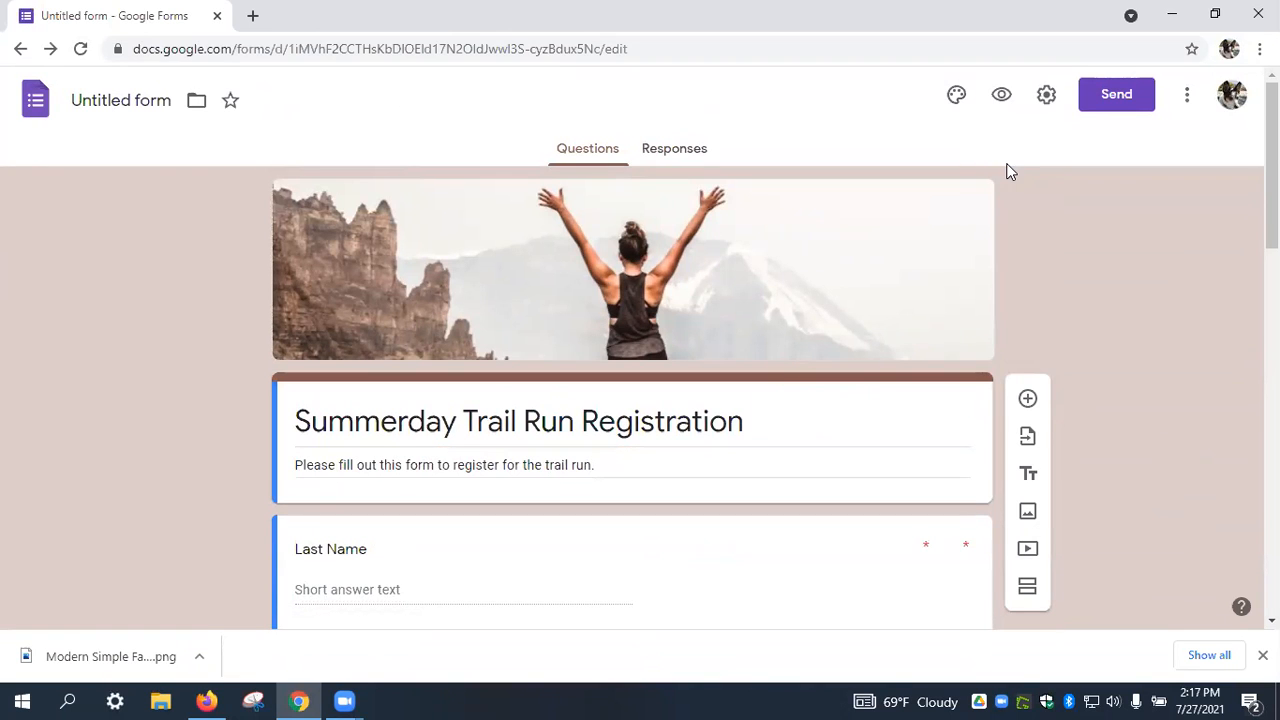
# Add a blank multiple-choice question under the title and bring up the form settings.
pyautogui.scroll(-3, 1068, 247)
pyautogui.scroll(-2, 1068, 247)
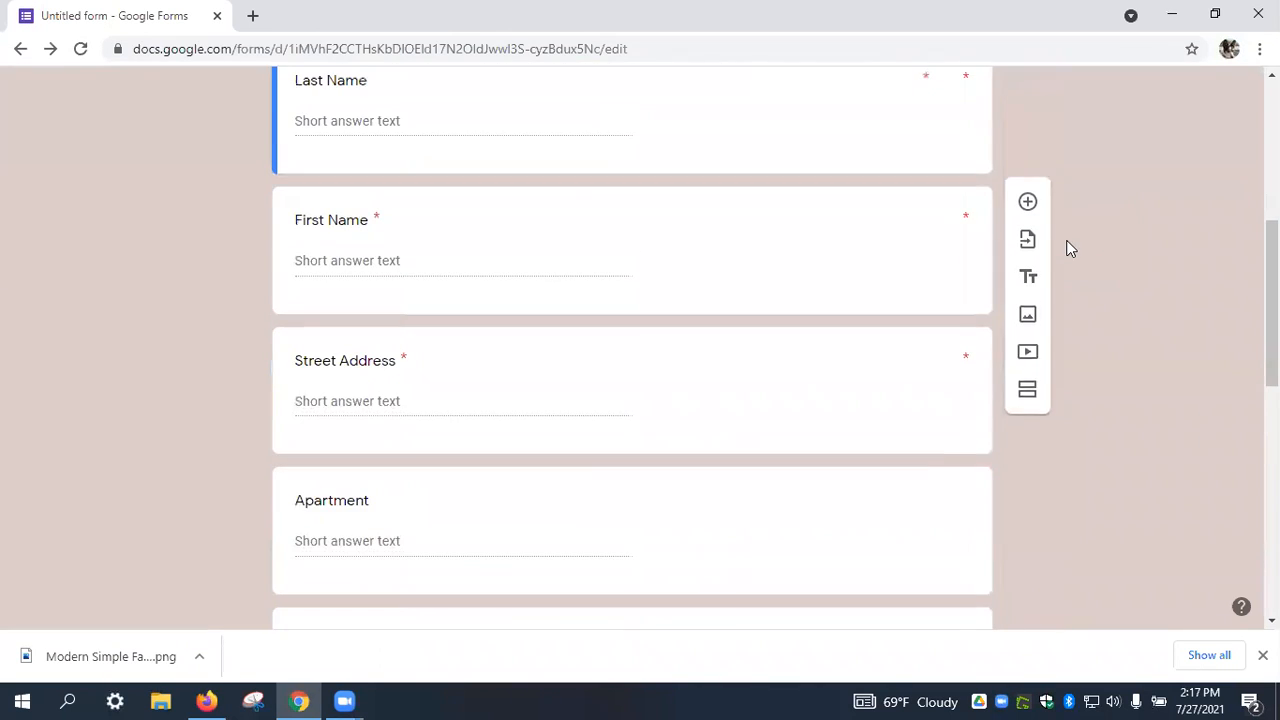
pyautogui.scroll(-4, 1068, 250)
pyautogui.scroll(-4, 1068, 250)
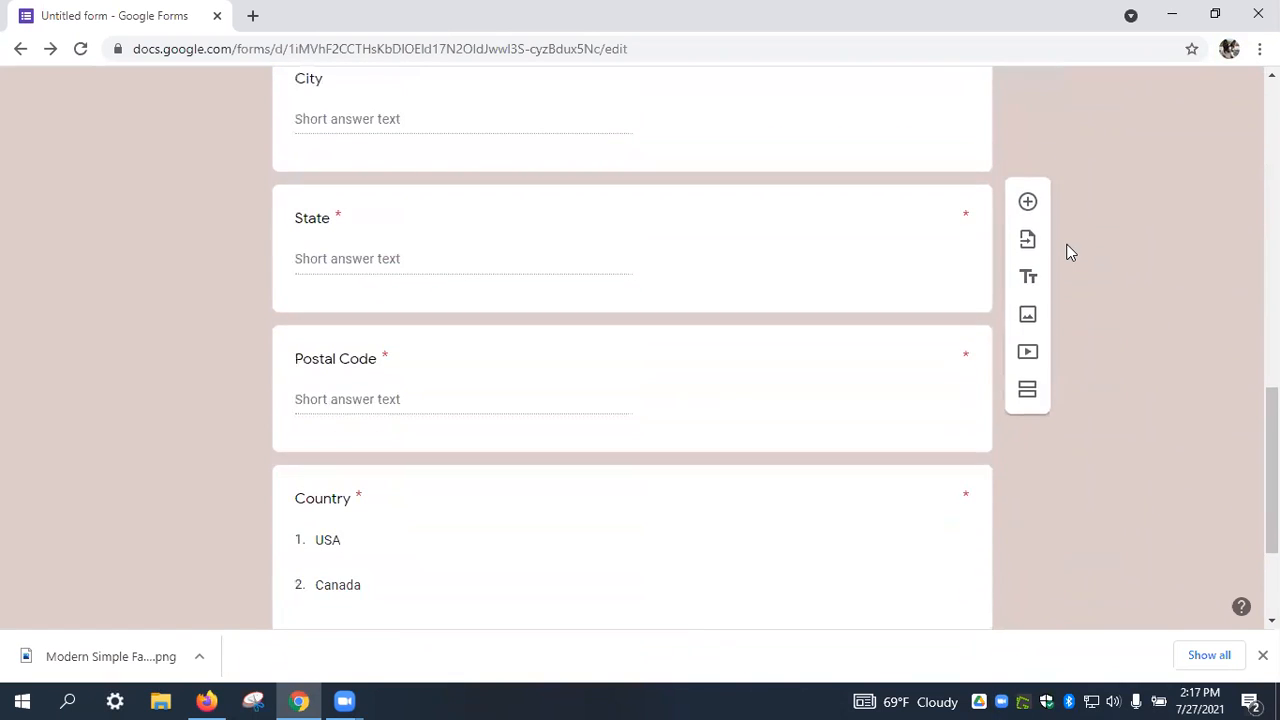
pyautogui.scroll(5, 1068, 252)
pyautogui.scroll(8, 1066, 250)
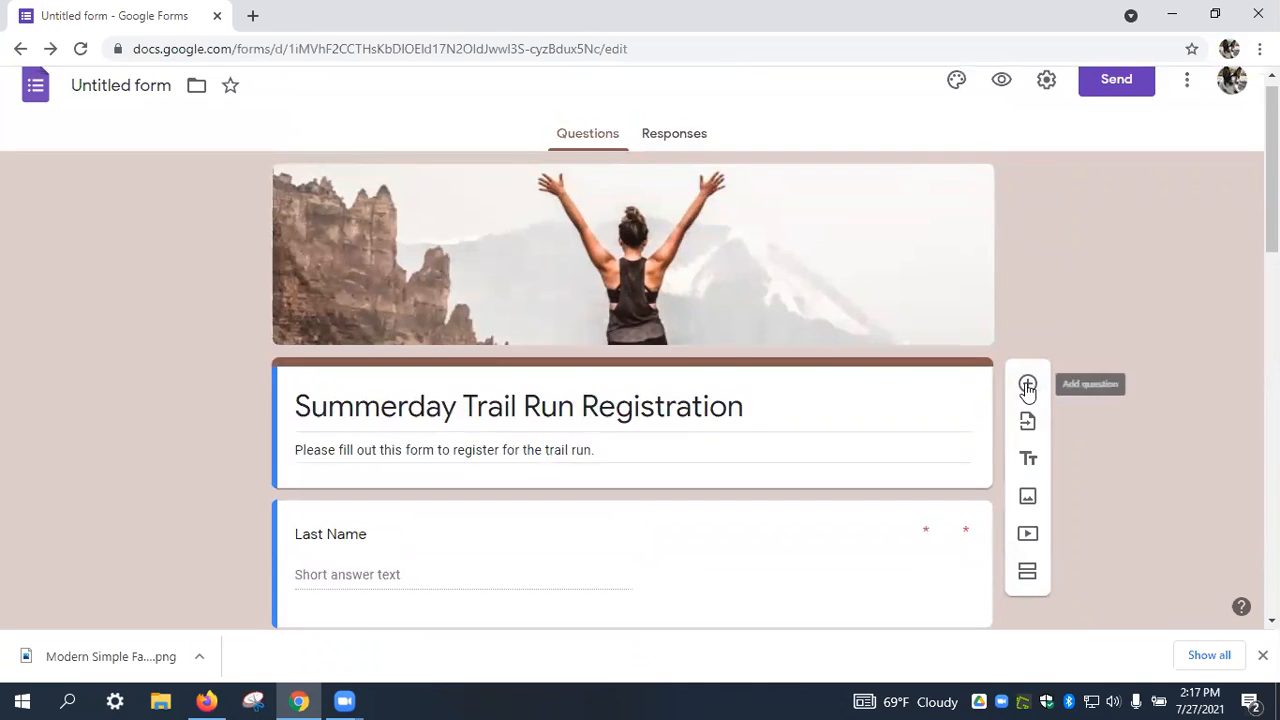
pyautogui.click(1028, 386)
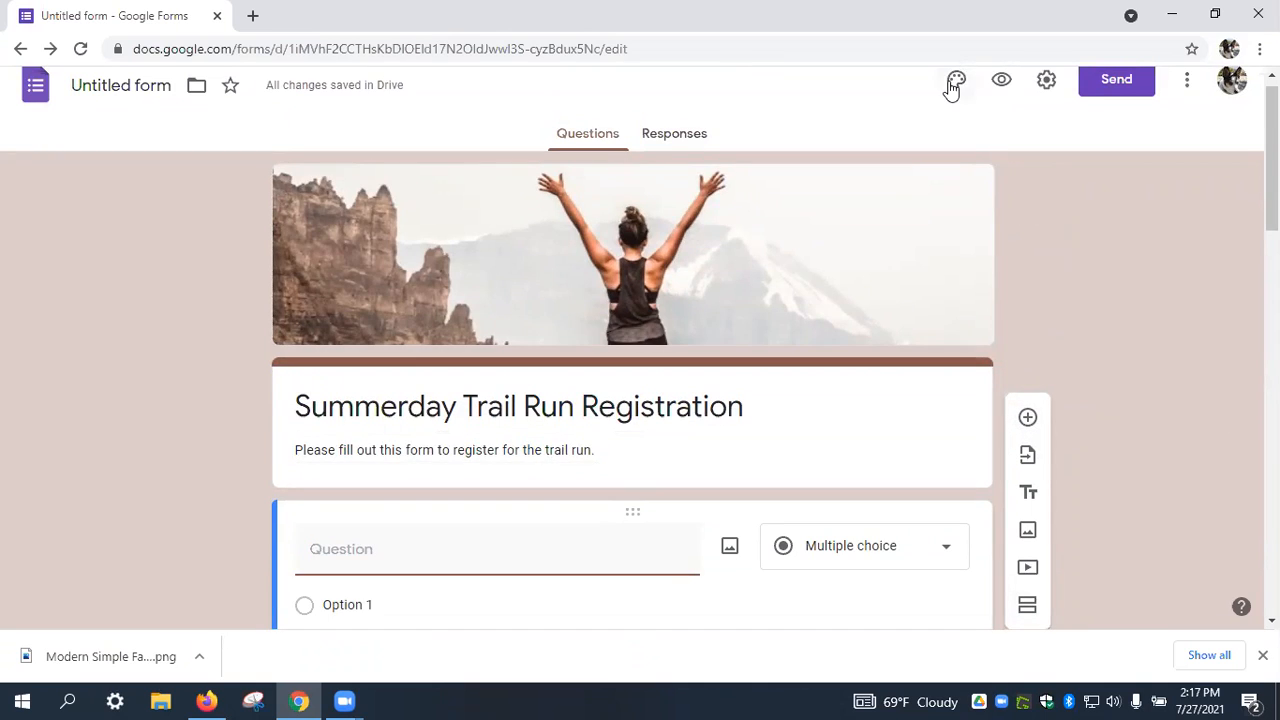
pyautogui.click(1047, 80)
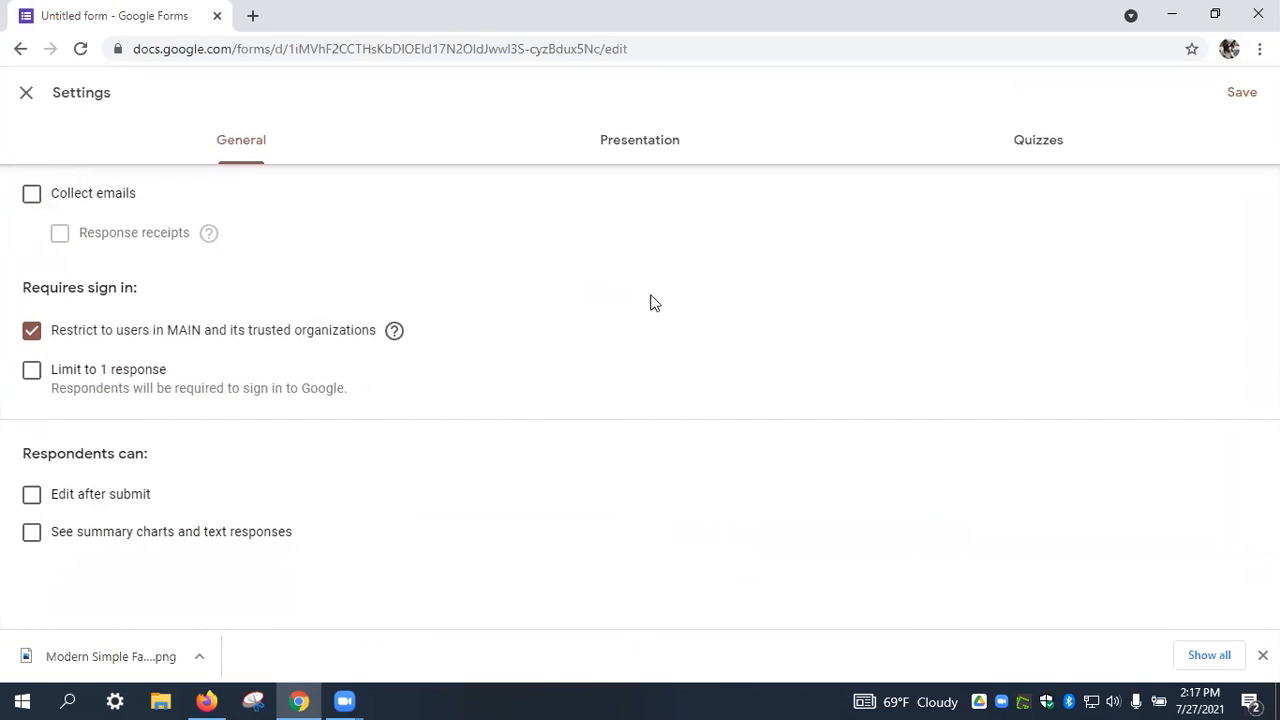
# Collect emails with receipts always sent, drop the organization restriction, allow editing after submit, and save.
pyautogui.click(31, 195)
pyautogui.click(62, 238)
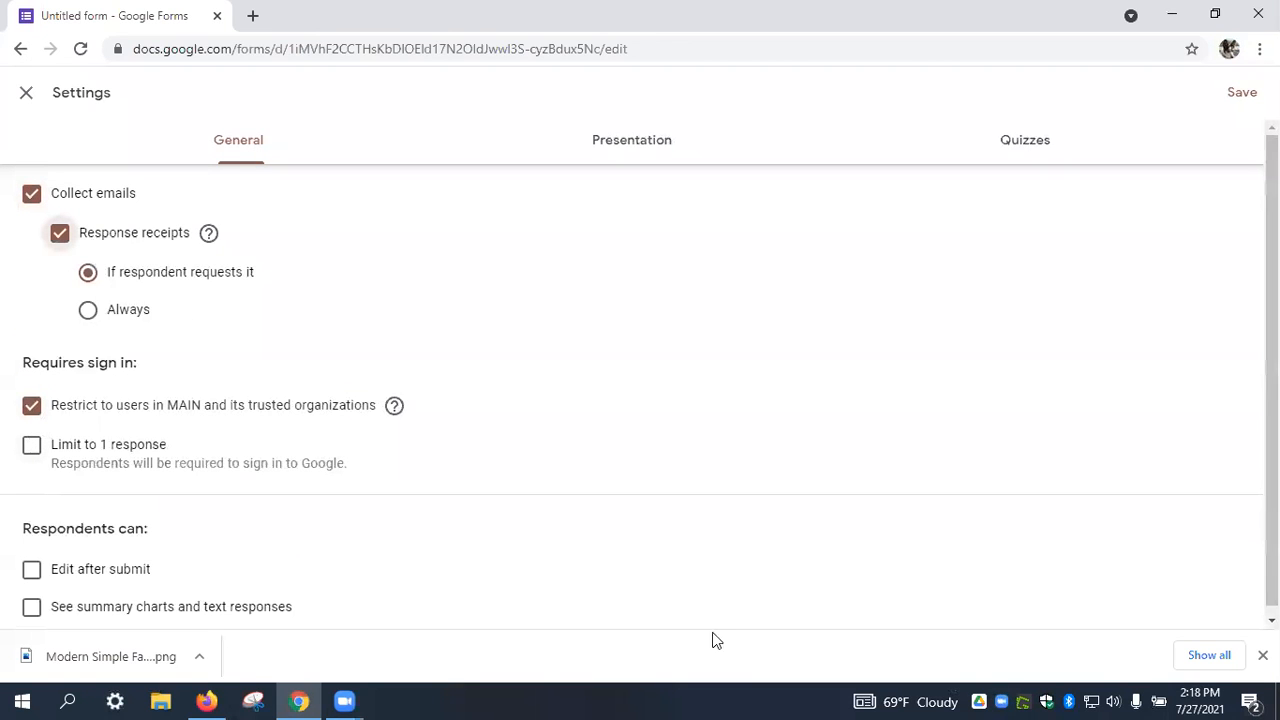
pyautogui.click(32, 406)
pyautogui.click(88, 310)
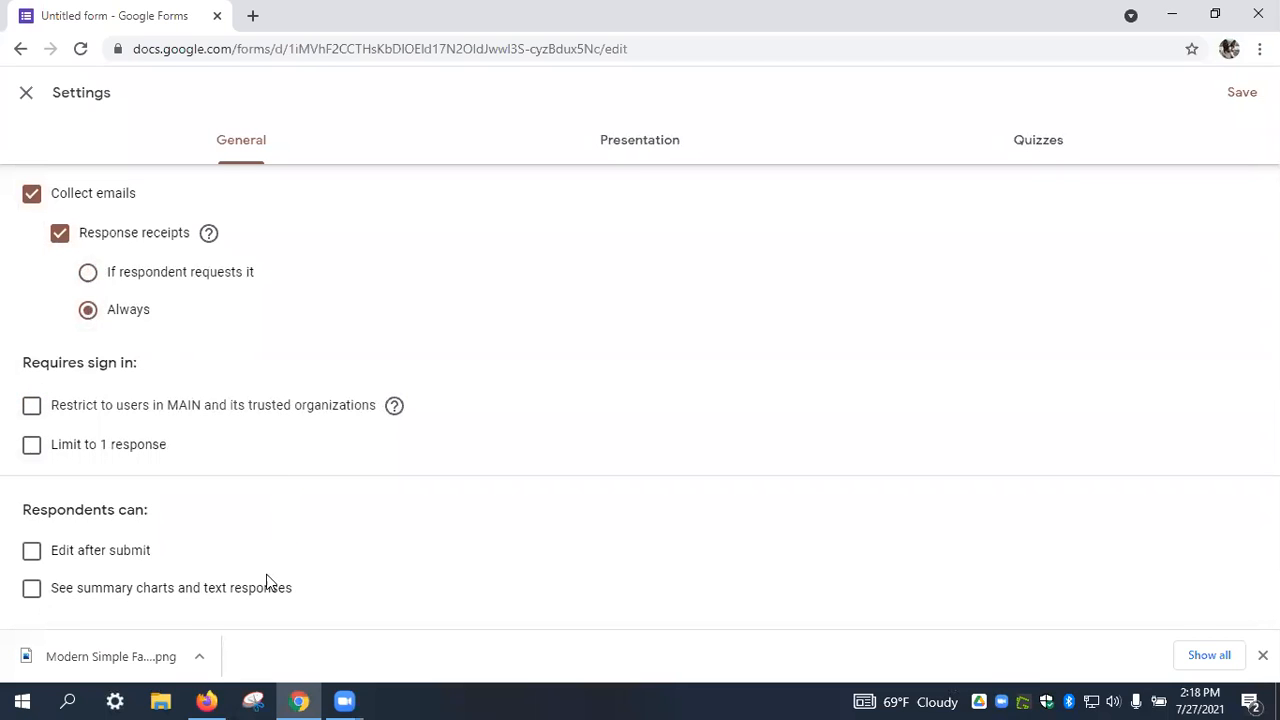
pyautogui.click(32, 551)
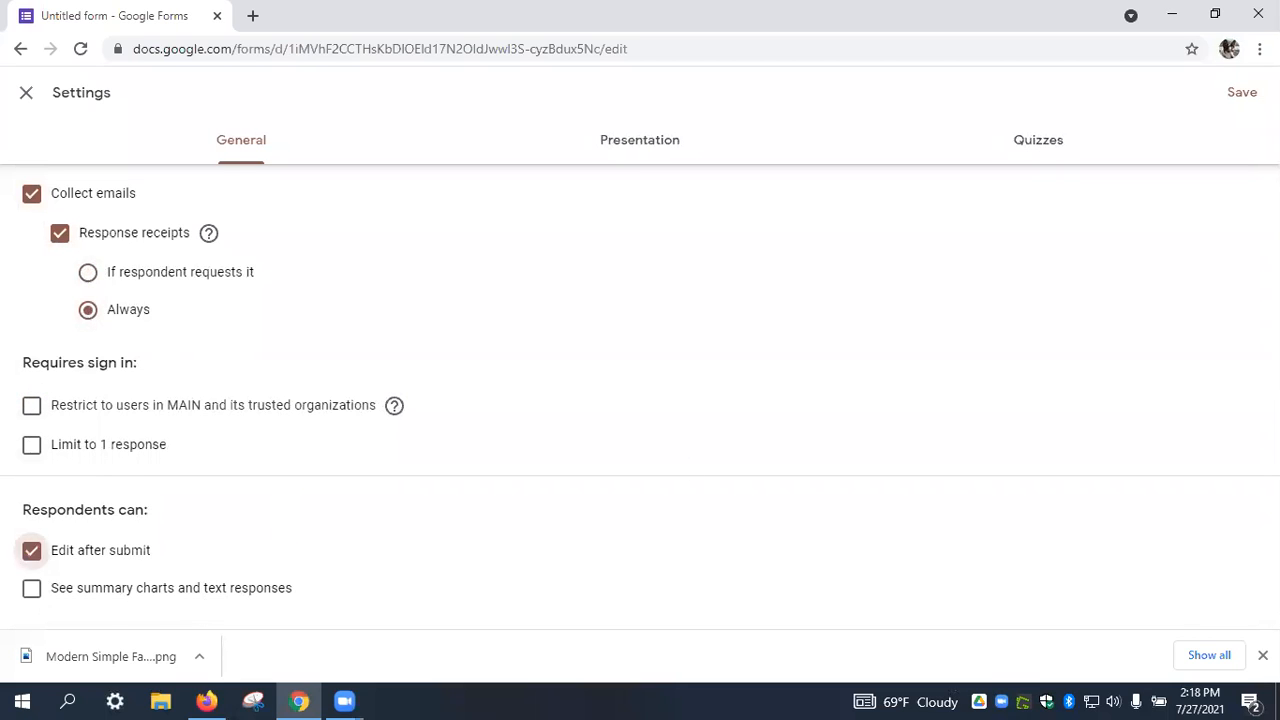
pyautogui.click(1240, 96)
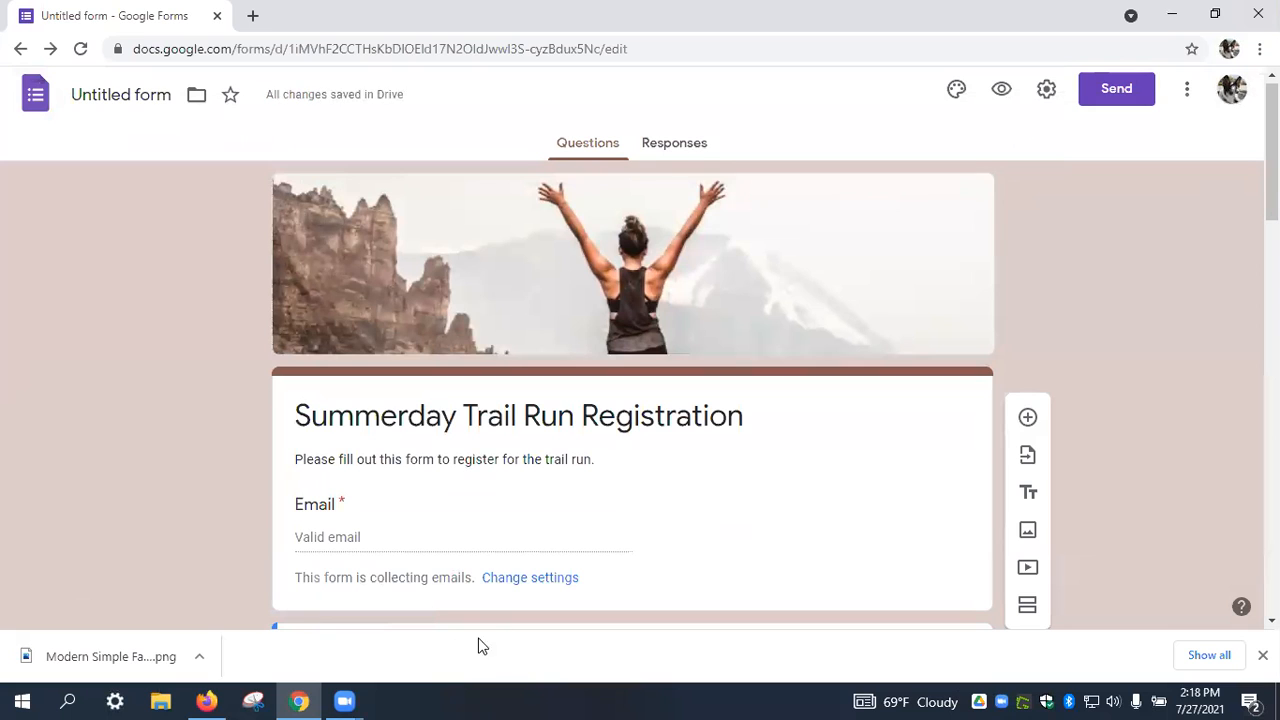
# Drag the blank multiple-choice question from the top down below Phone Number.
pyautogui.scroll(-3, 1128, 407)
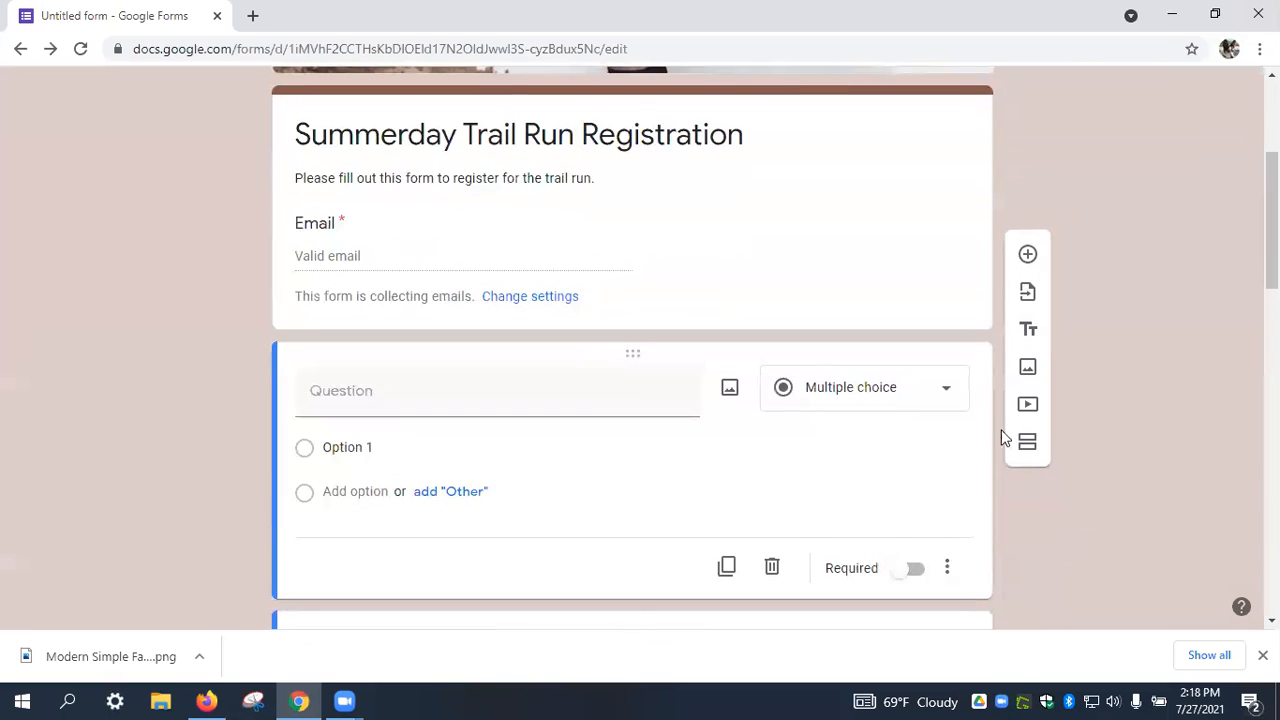
pyautogui.click(773, 568)
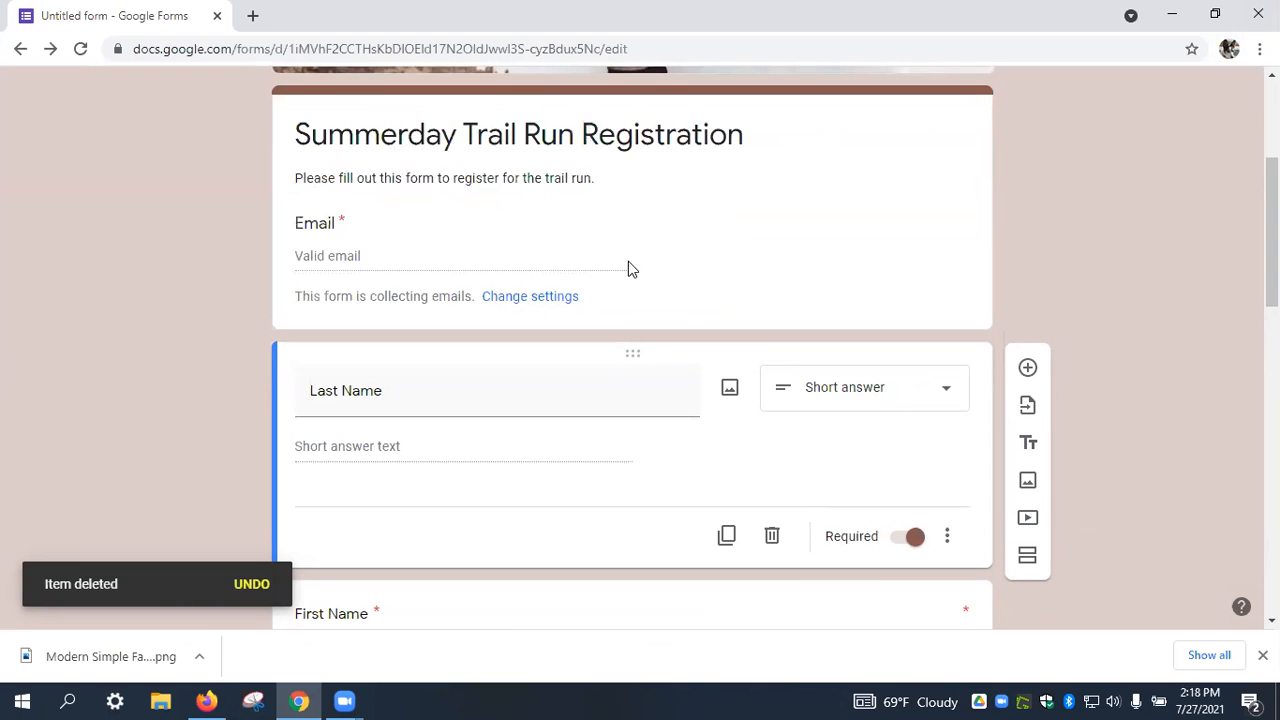
pyautogui.scroll(3, 600, 280)
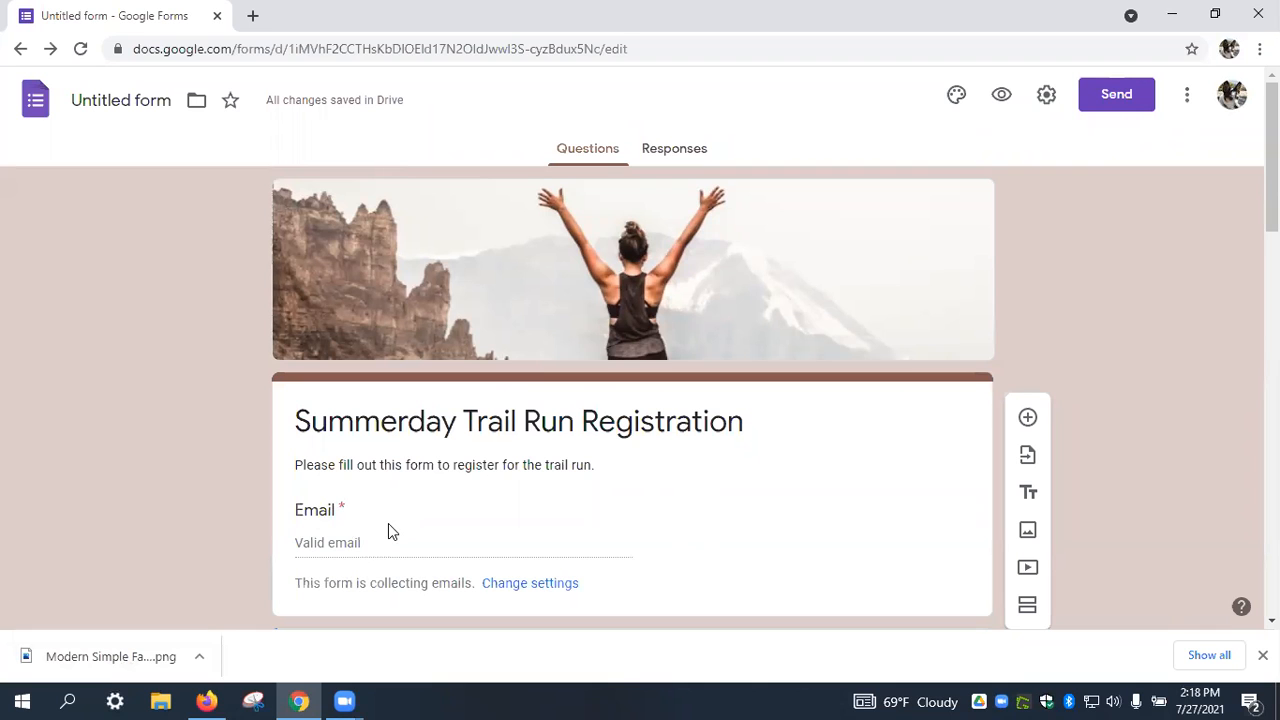
pyautogui.scroll(-8, 1051, 357)
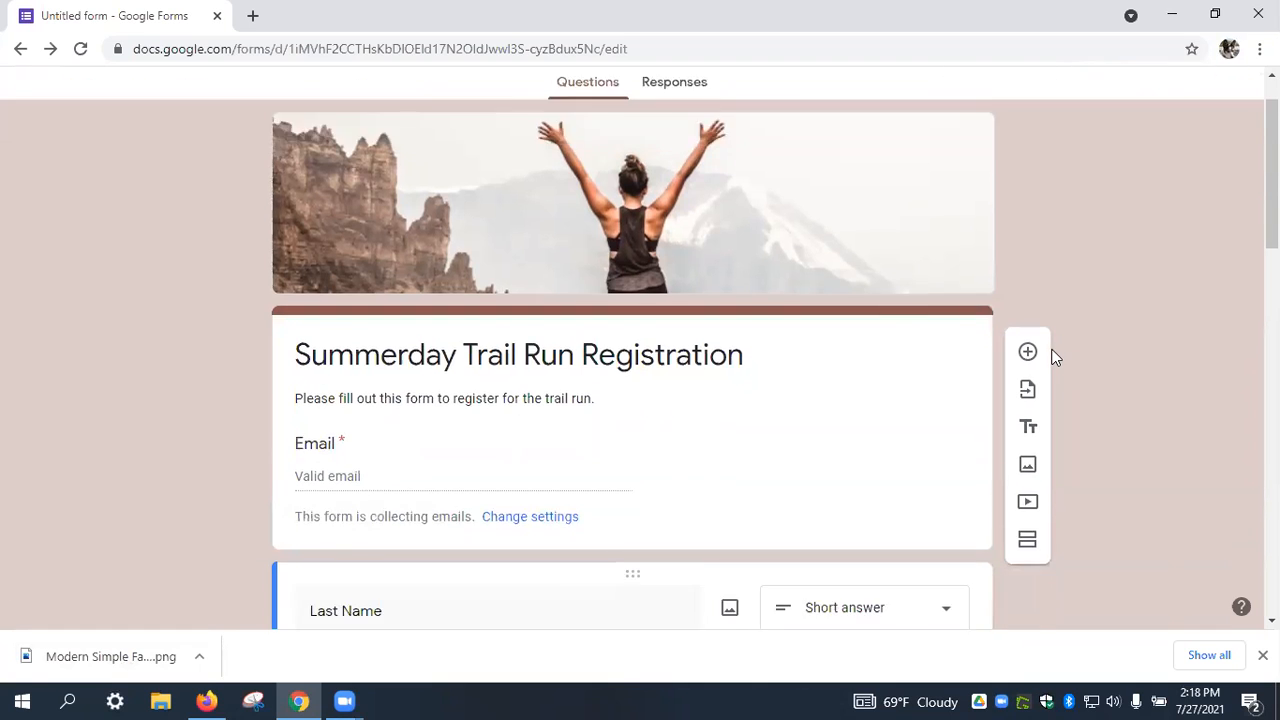
pyautogui.scroll(-7, 533, 247)
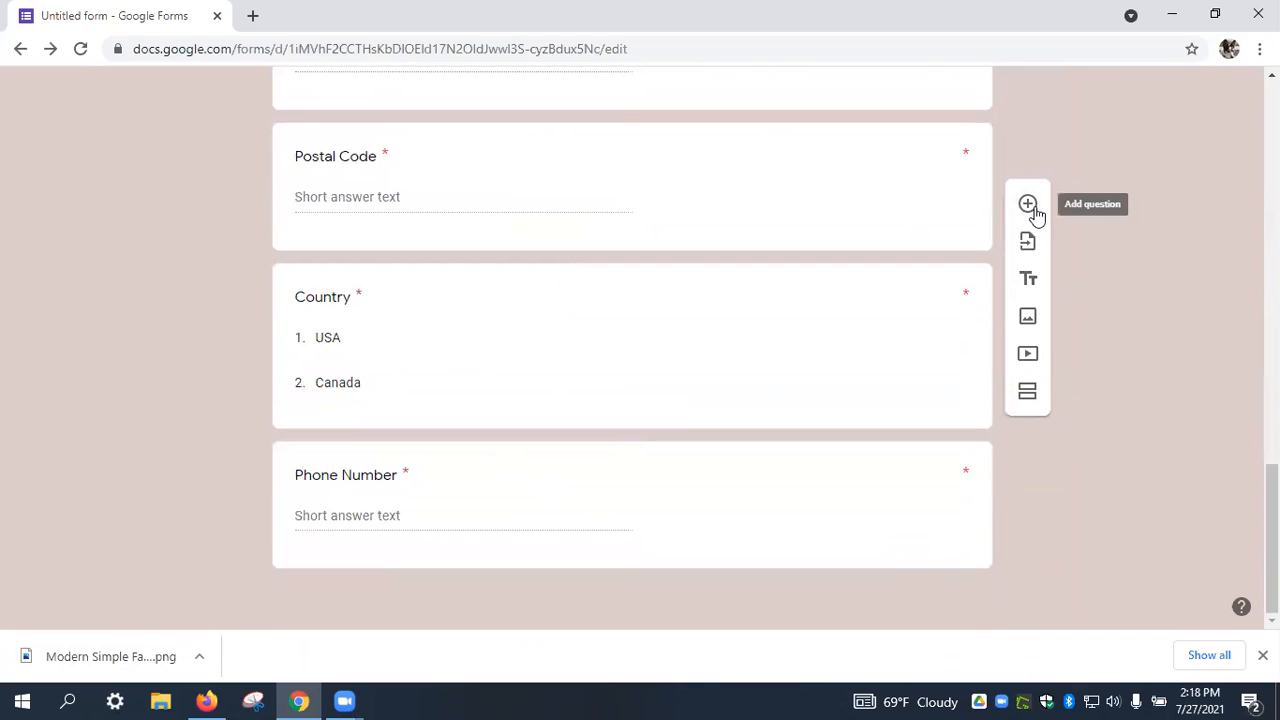
pyautogui.scroll(2, 1027, 205)
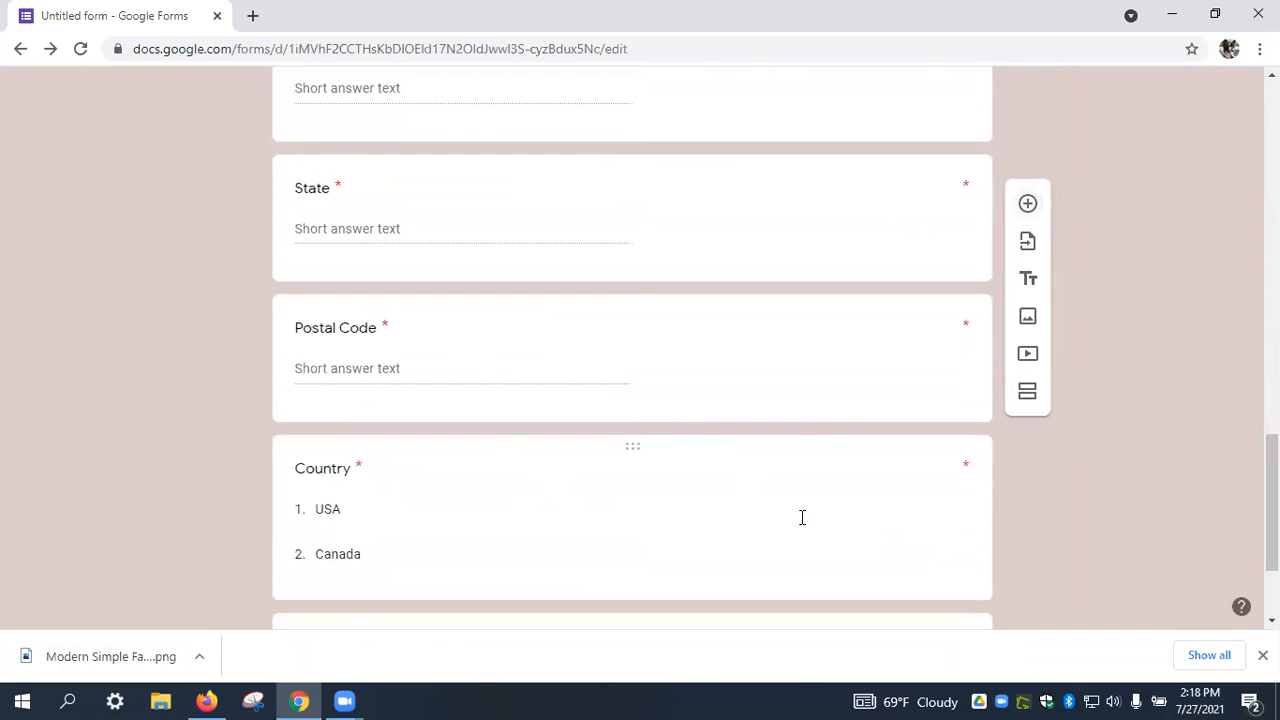
pyautogui.scroll(-2, 894, 520)
pyautogui.scroll(3, 774, 360)
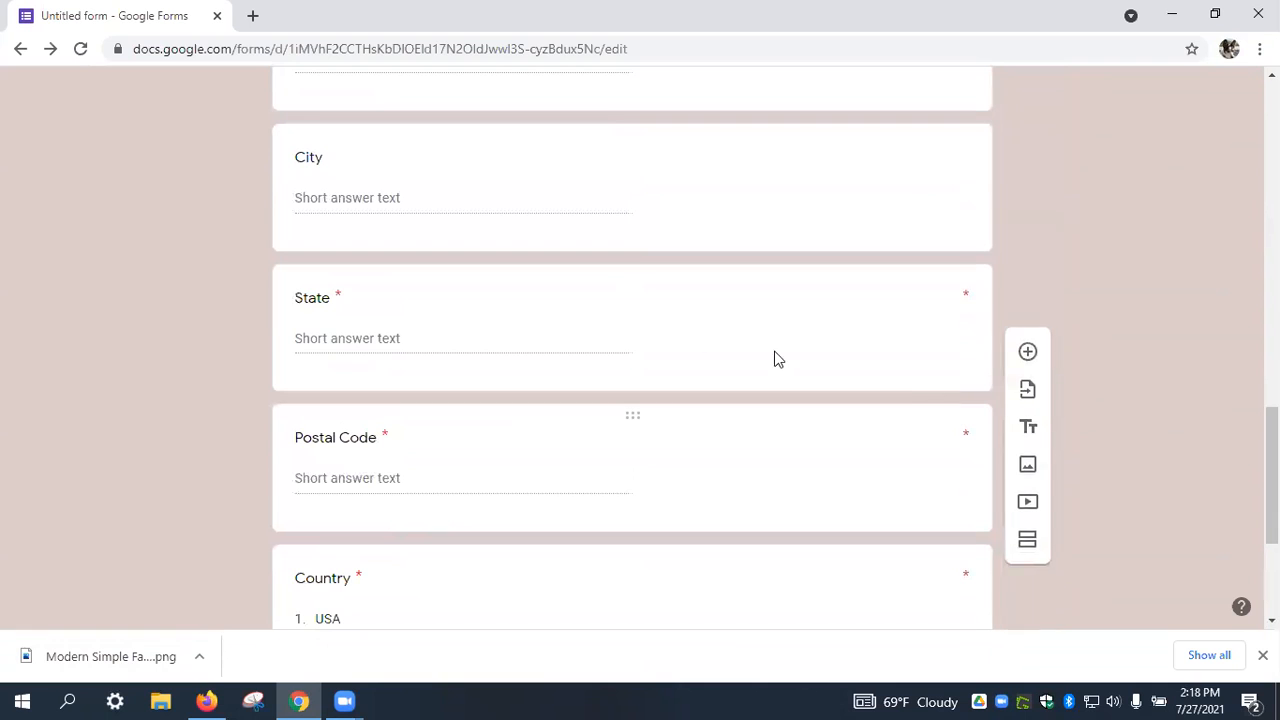
pyautogui.scroll(2, 700, 428)
pyautogui.scroll(2, 700, 431)
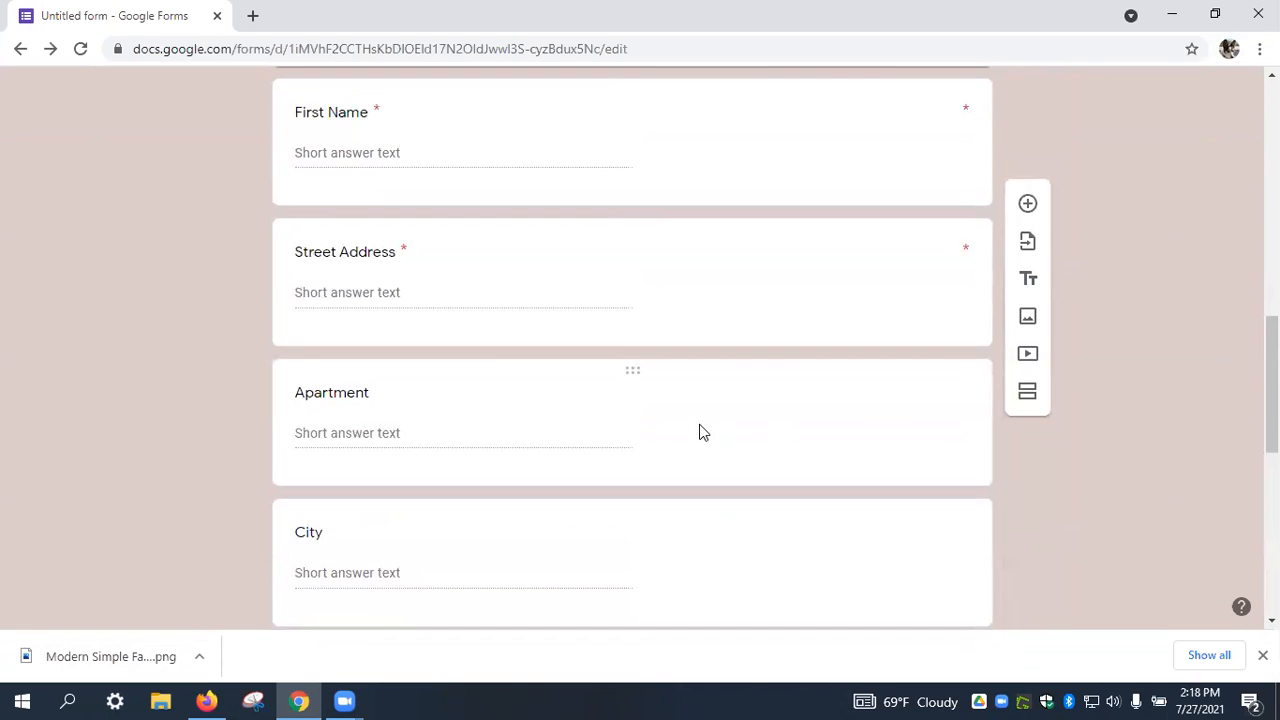
pyautogui.scroll(4, 700, 431)
pyautogui.moveTo(681, 202); pyautogui.dragTo(663, 640)
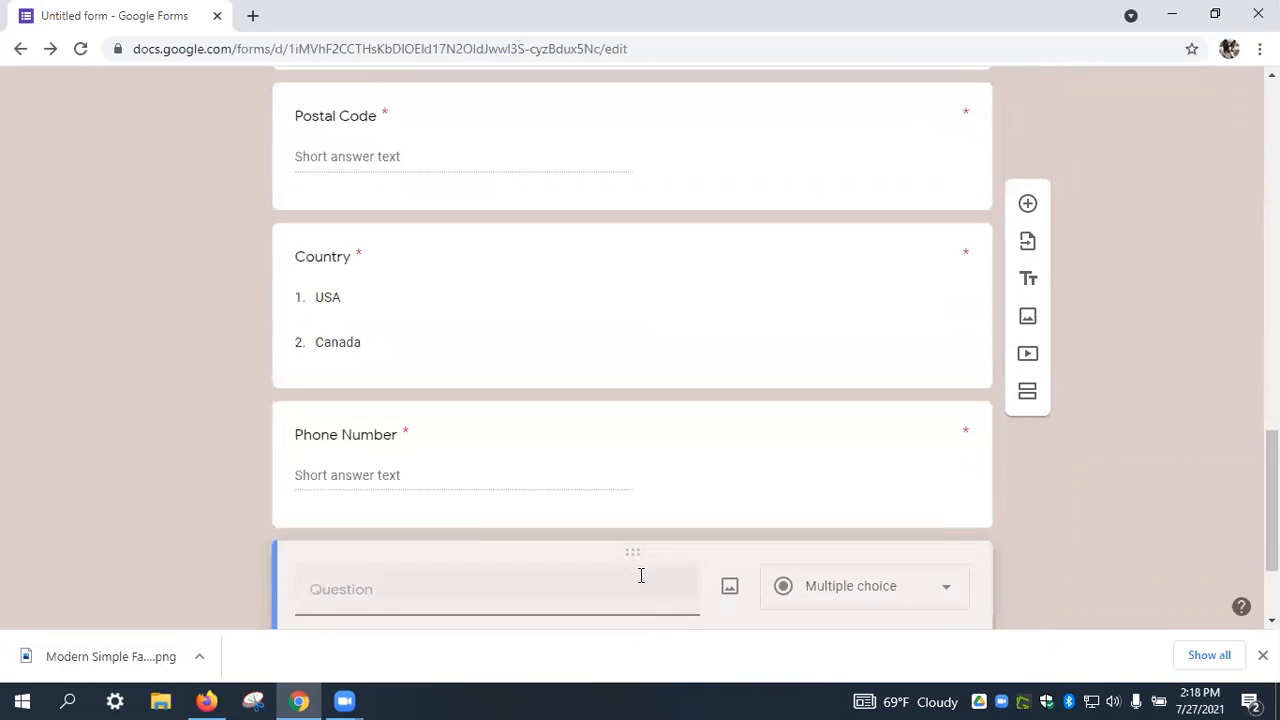
# Make it a 'T-Shirt Size' checkbox question, adding suggested options XS, S, M, L, XL, XXL.
pyautogui.click(654, 594)
pyautogui.scroll(-3, 1068, 385)
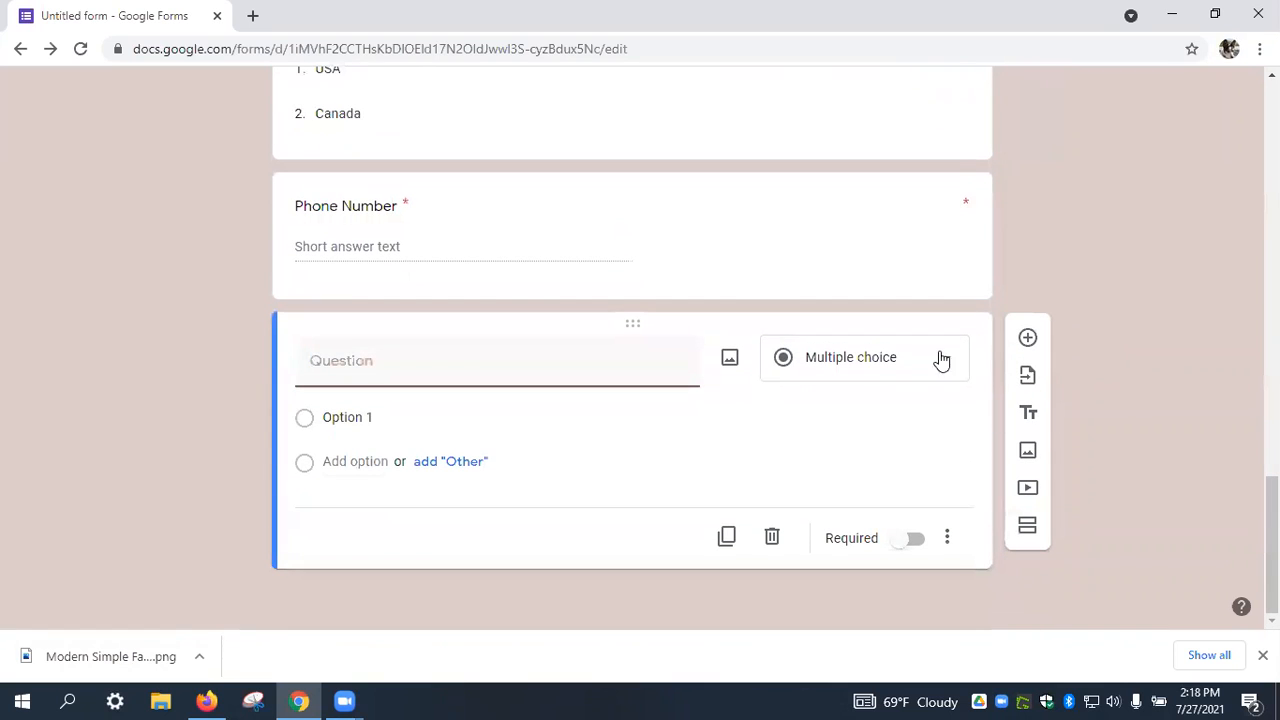
pyautogui.click(935, 363)
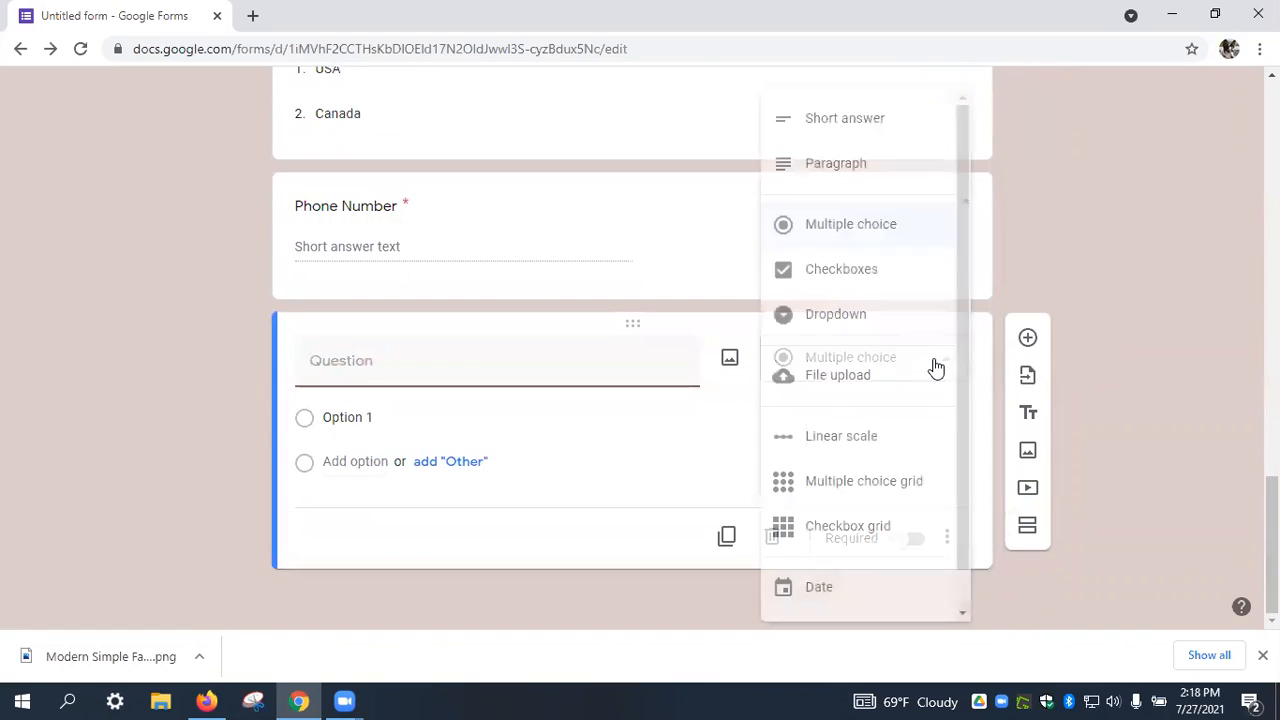
pyautogui.click(868, 287)
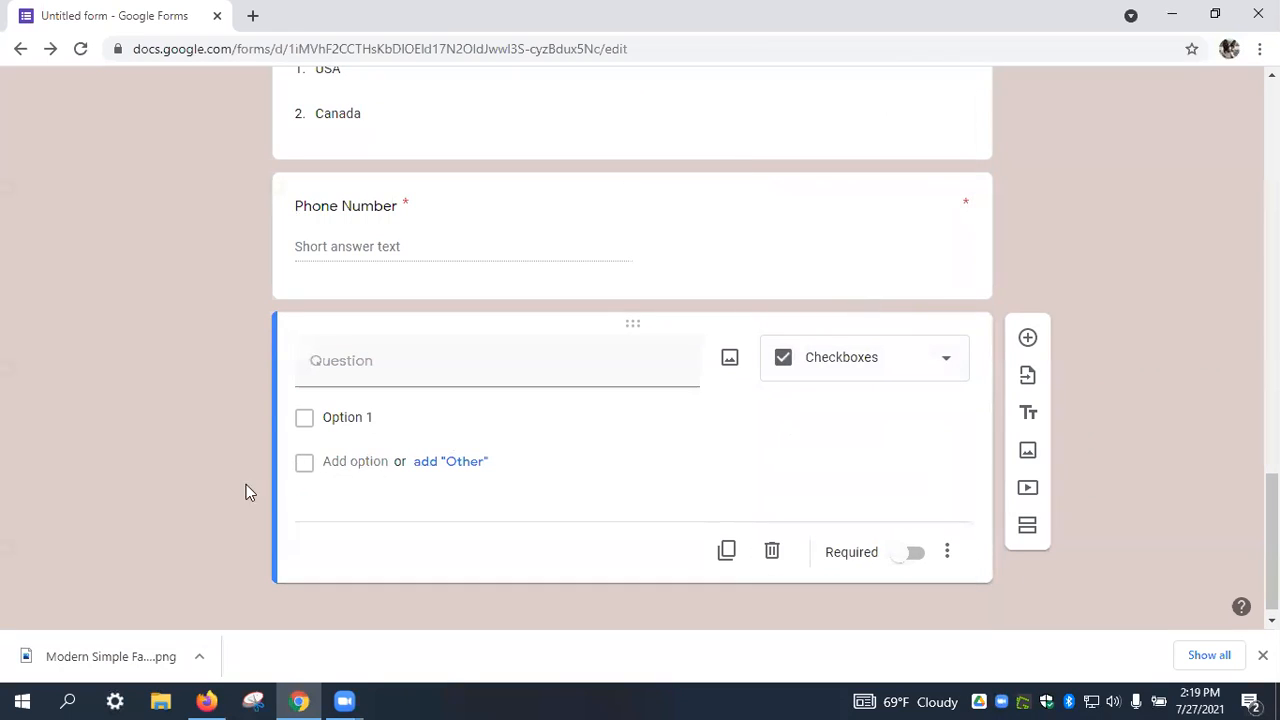
pyautogui.click(448, 354)
pyautogui.write('T-S')
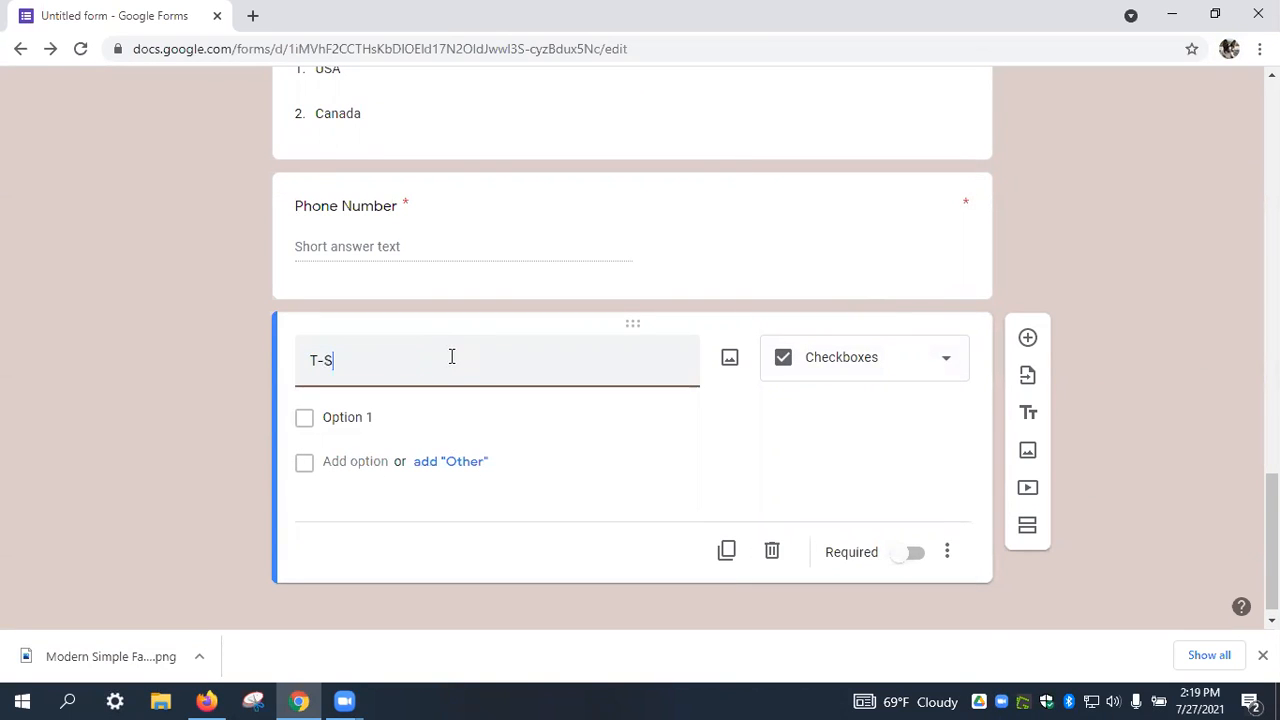
pyautogui.write('hirt Size')
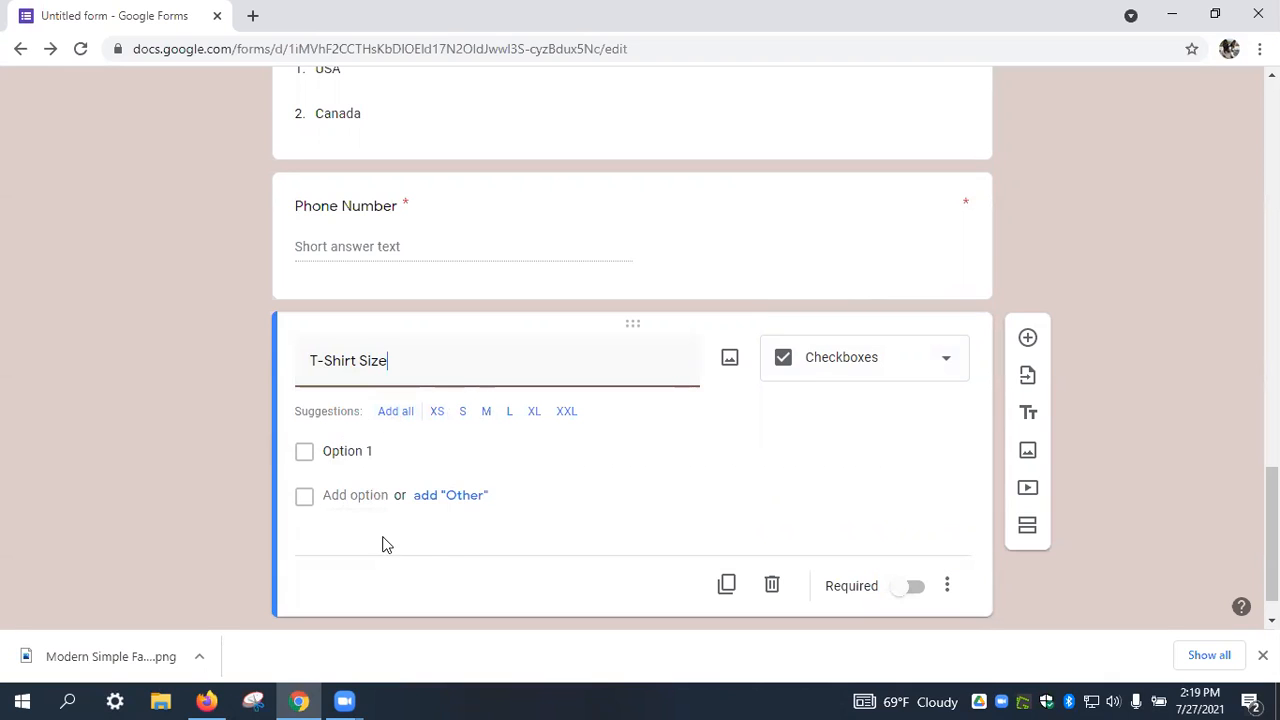
pyautogui.click(391, 416)
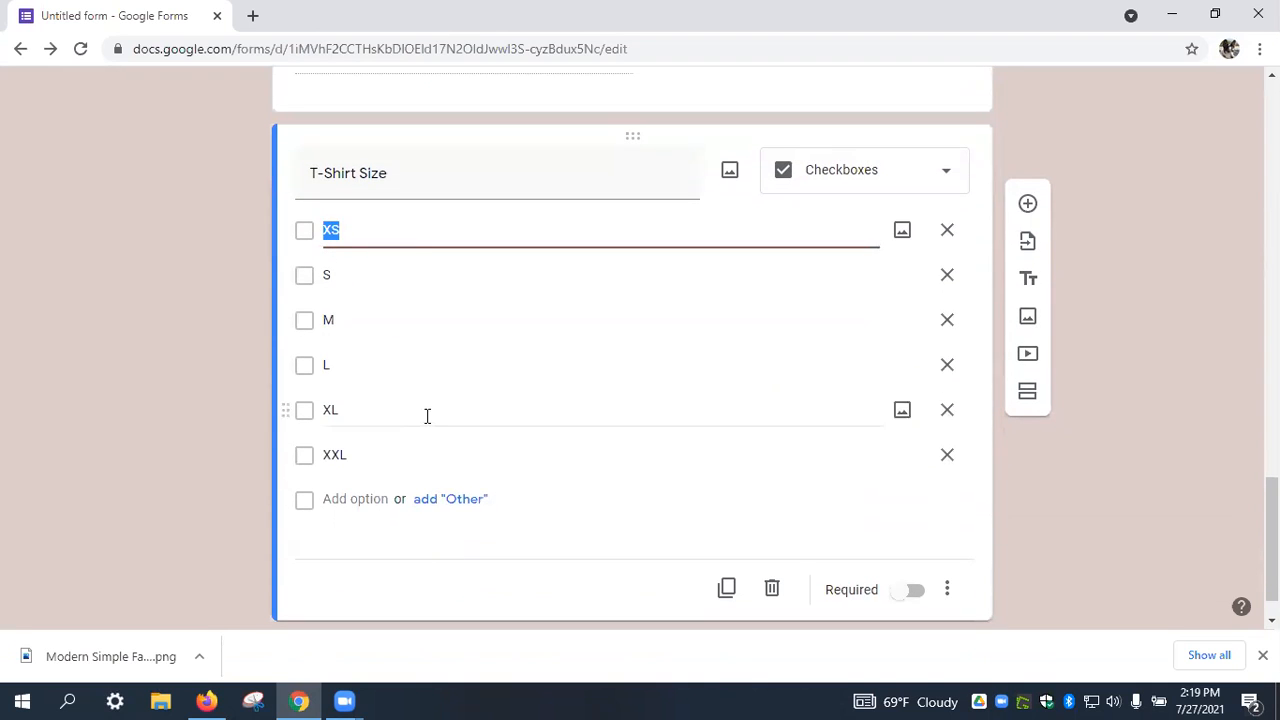
pyautogui.scroll(10, 491, 451)
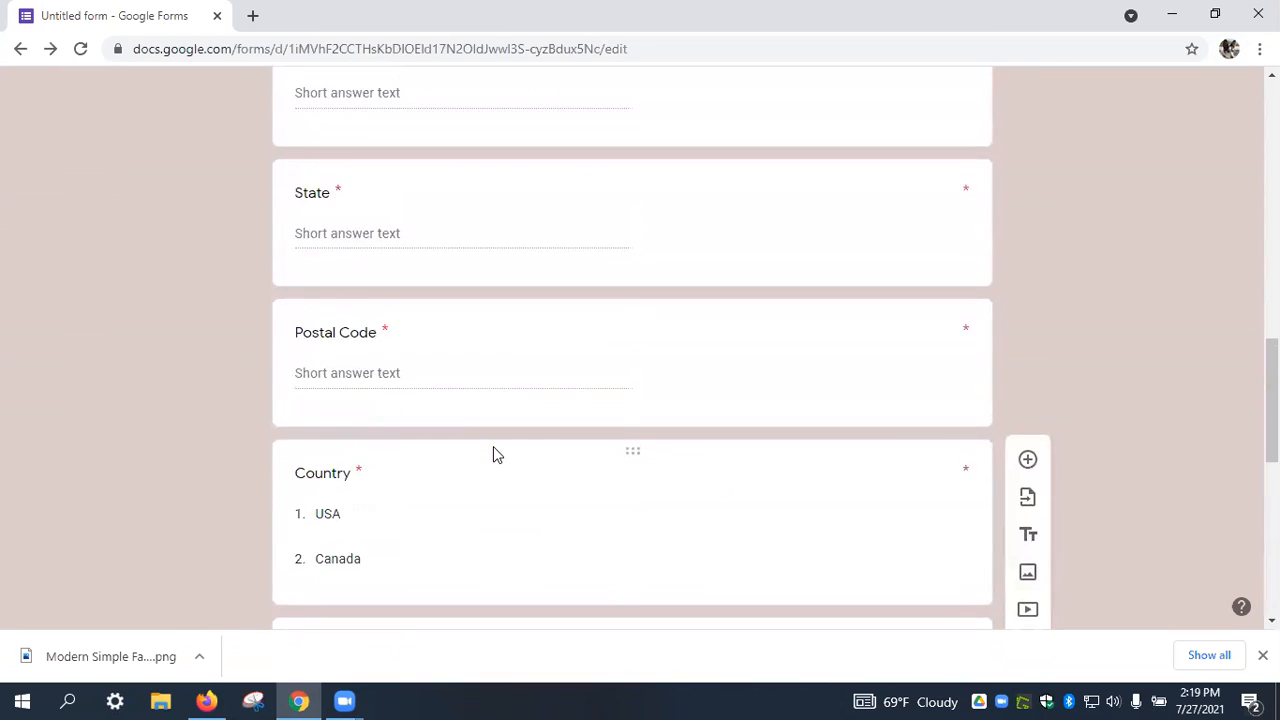
pyautogui.scroll(6, 488, 460)
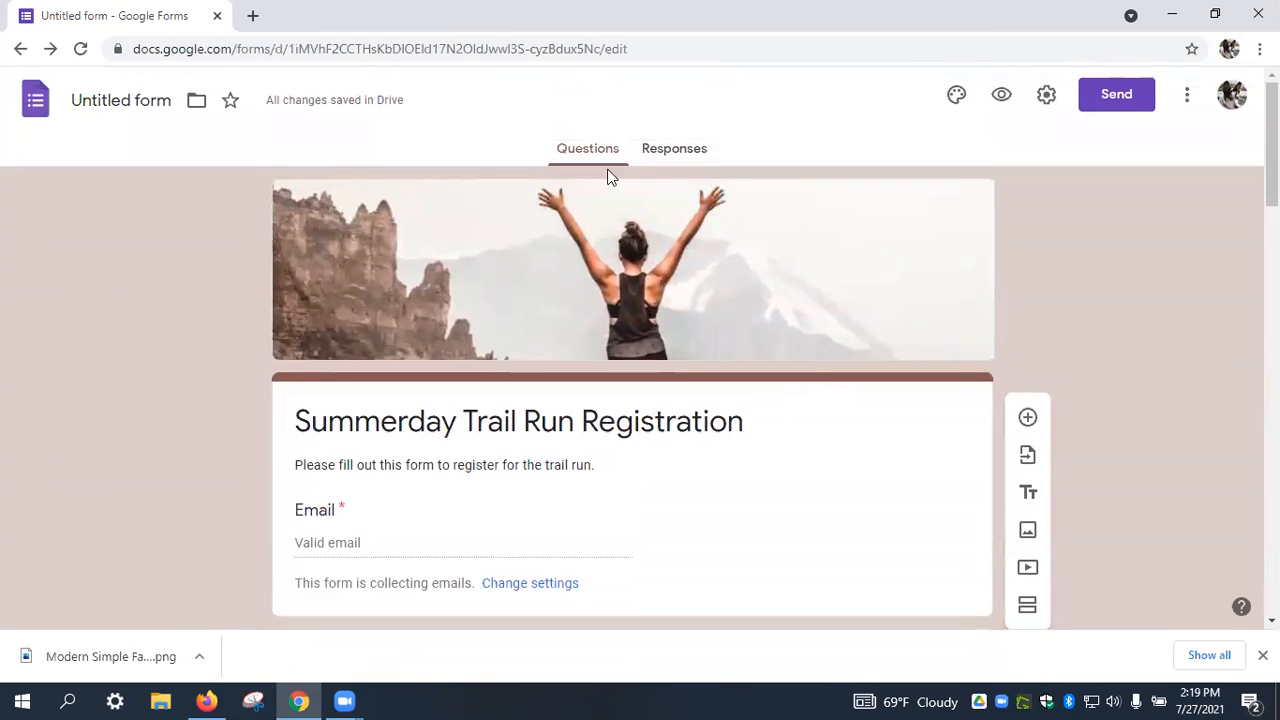
# Open the respondent preview of the form and scroll through its questions.
pyautogui.click(1003, 97)
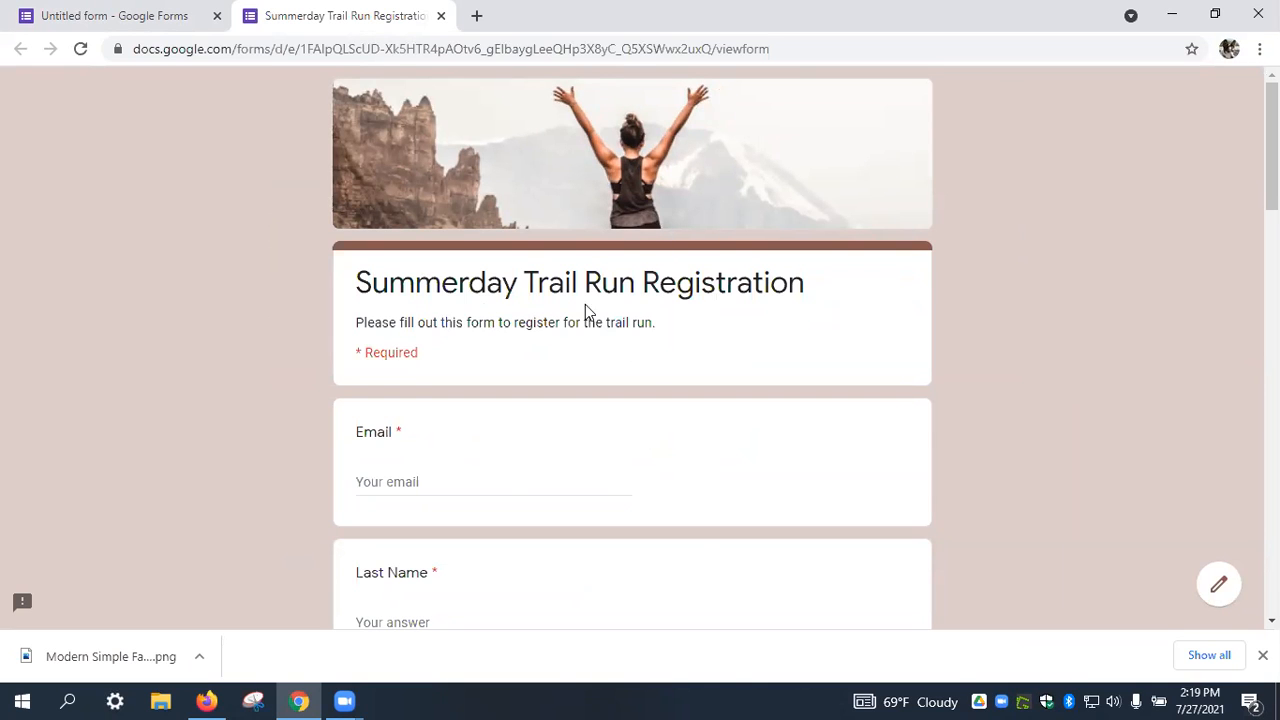
pyautogui.scroll(-2, 763, 345)
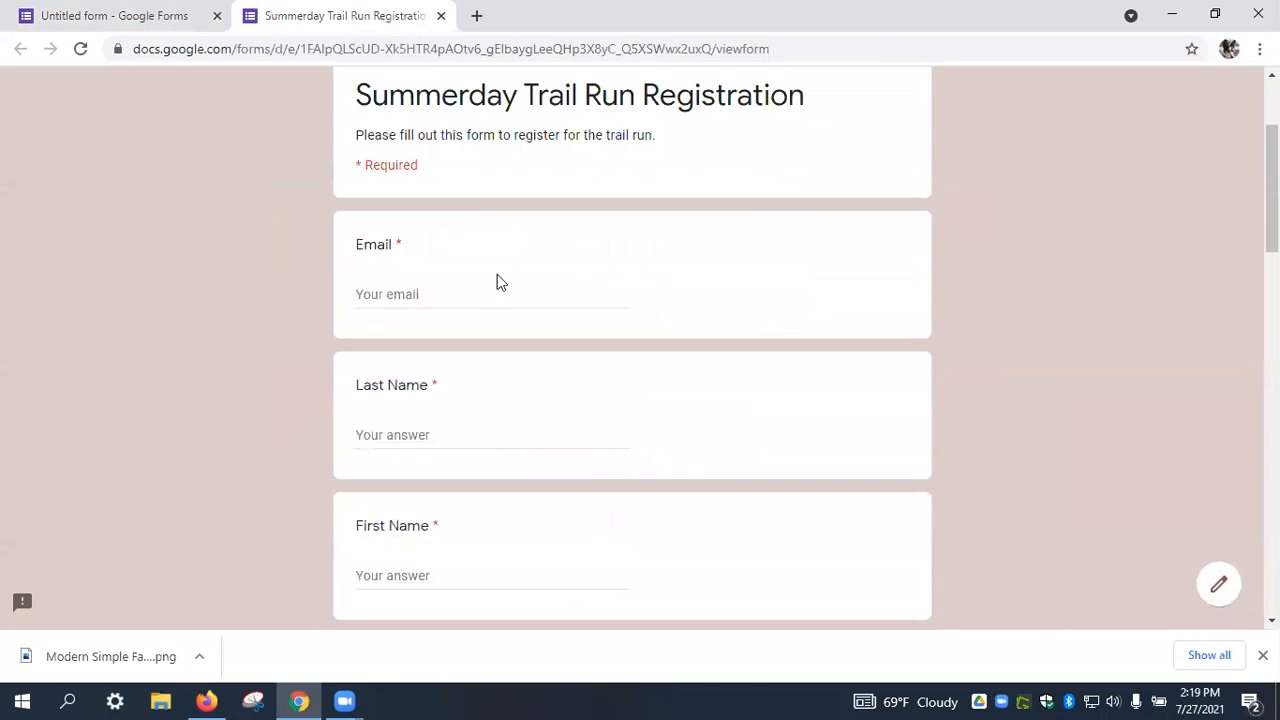
pyautogui.scroll(-6, 500, 280)
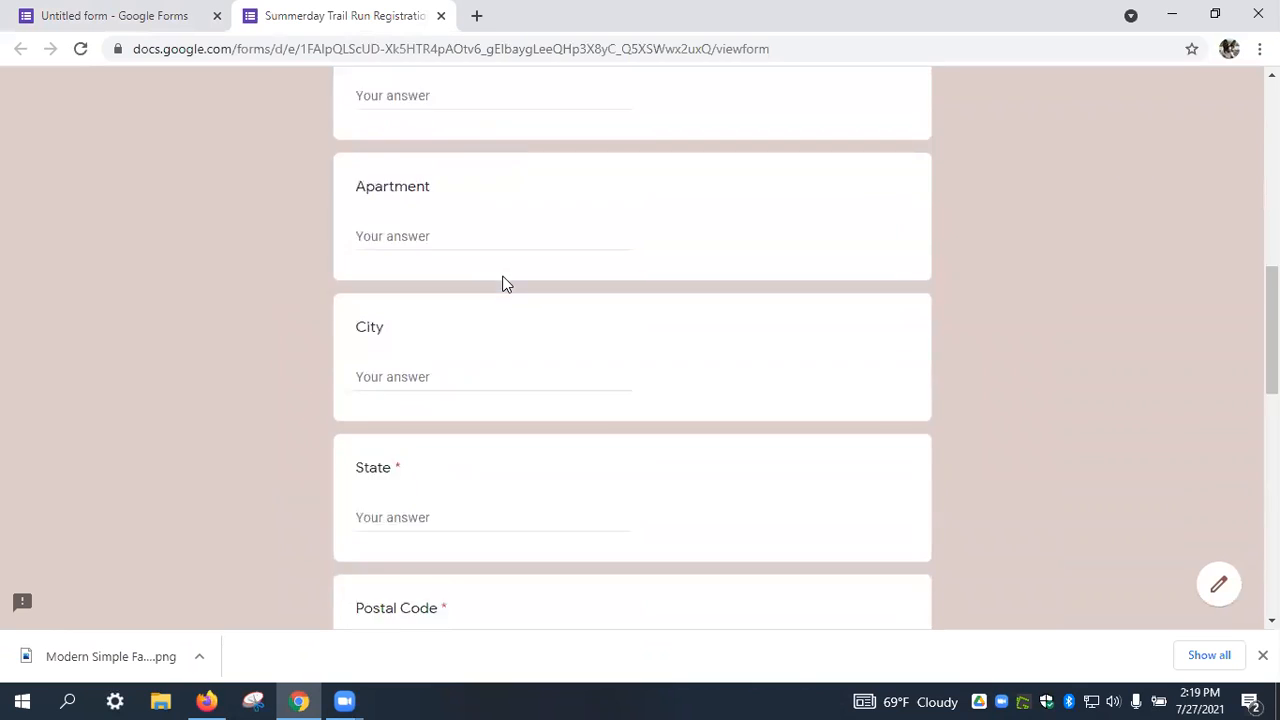
pyautogui.scroll(-1, 503, 284)
pyautogui.scroll(-2, 506, 283)
pyautogui.scroll(3, 508, 270)
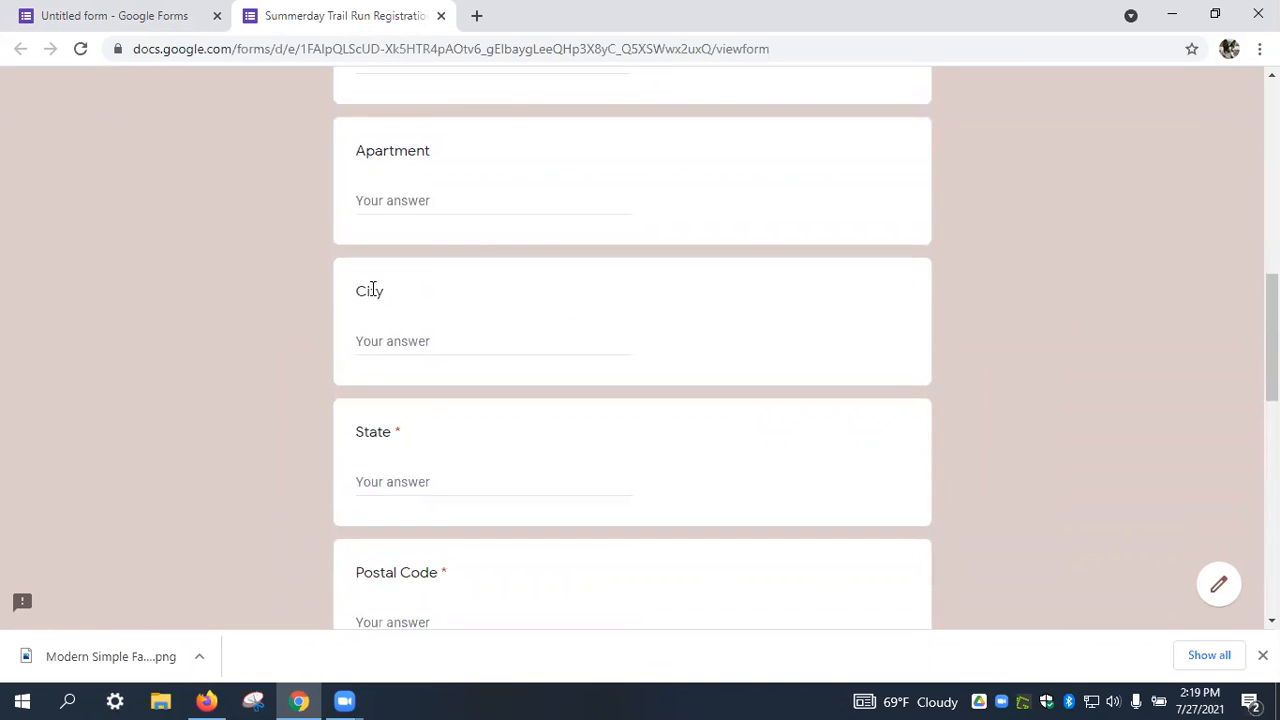
pyautogui.scroll(-3, 484, 293)
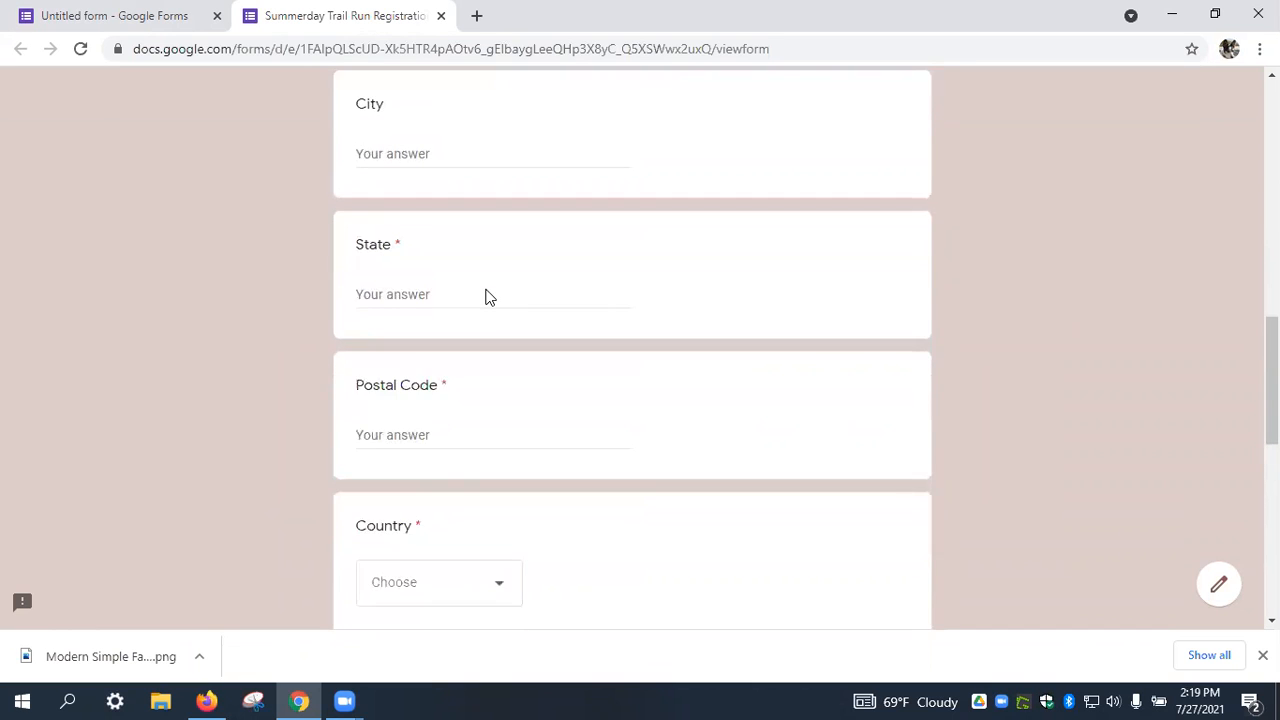
pyautogui.scroll(-2, 488, 294)
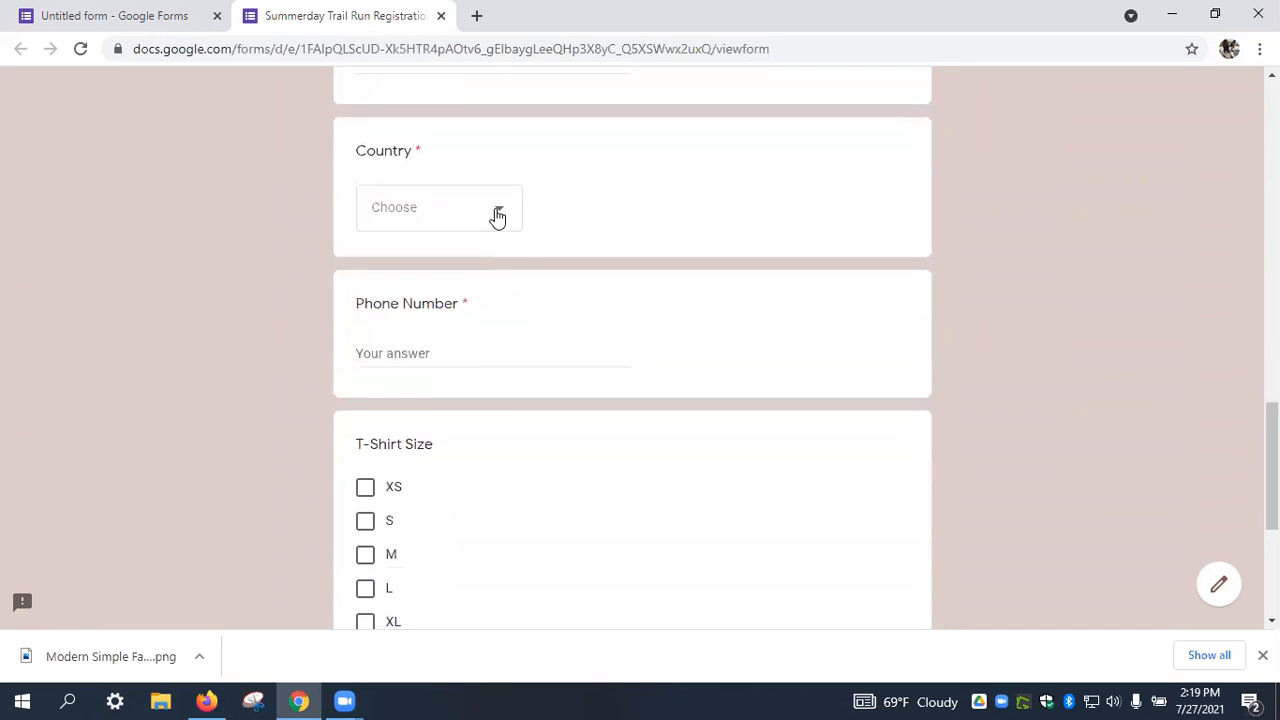
# Inspect the Country dropdown choices without selecting one, then return to the top.
pyautogui.click(497, 217)
pyautogui.click(1018, 205)
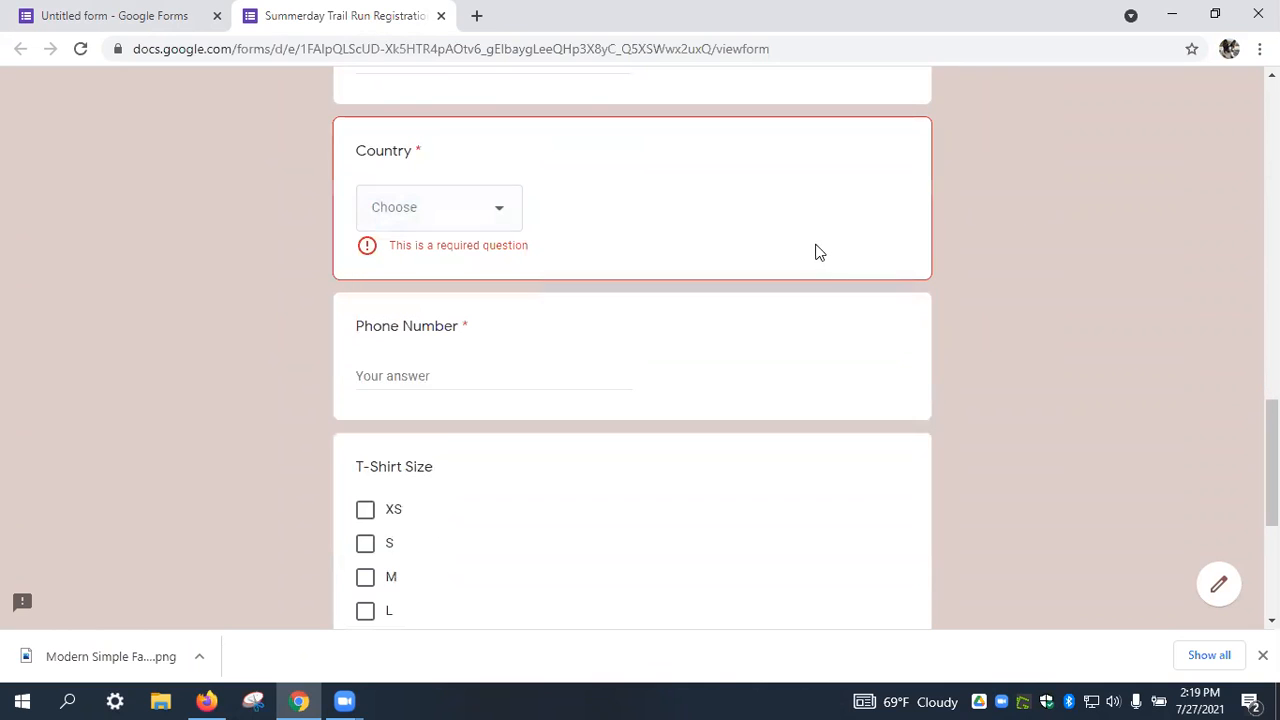
pyautogui.scroll(-2, 926, 287)
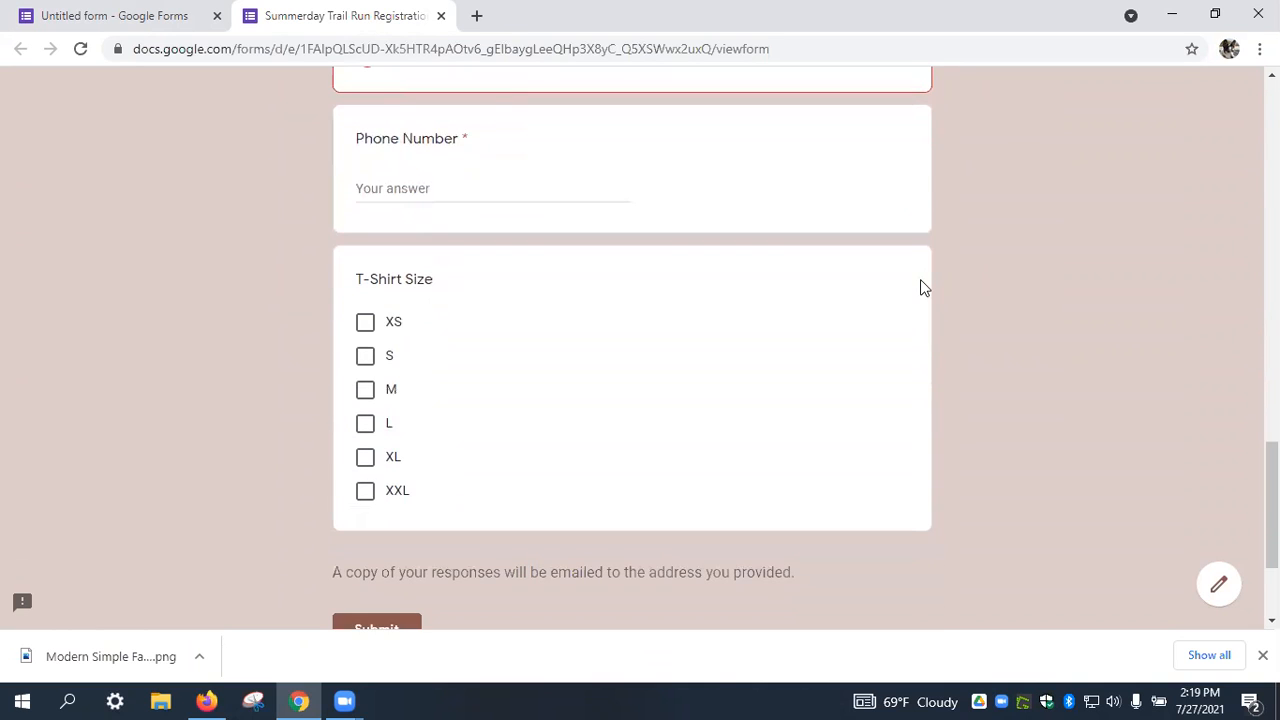
pyautogui.scroll(14, 924, 287)
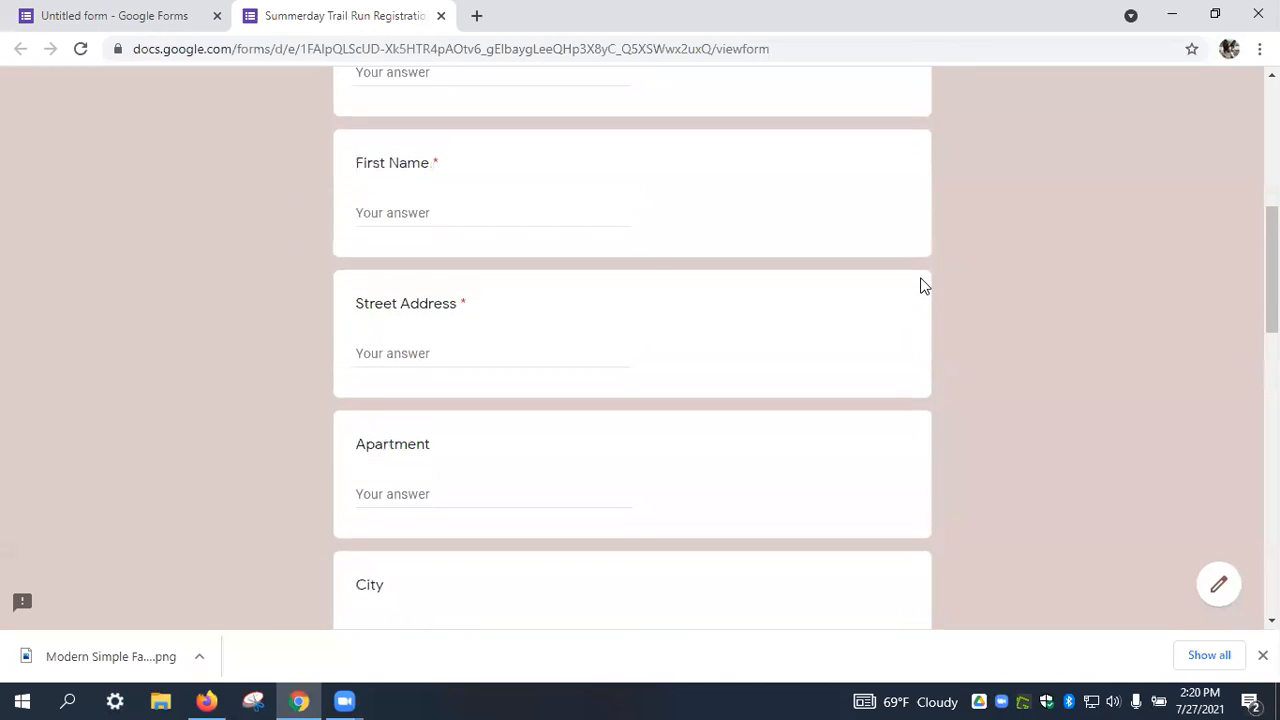
pyautogui.scroll(3, 924, 287)
# Enter the respondent's email, last name, first name and street address.
pyautogui.click(558, 489)
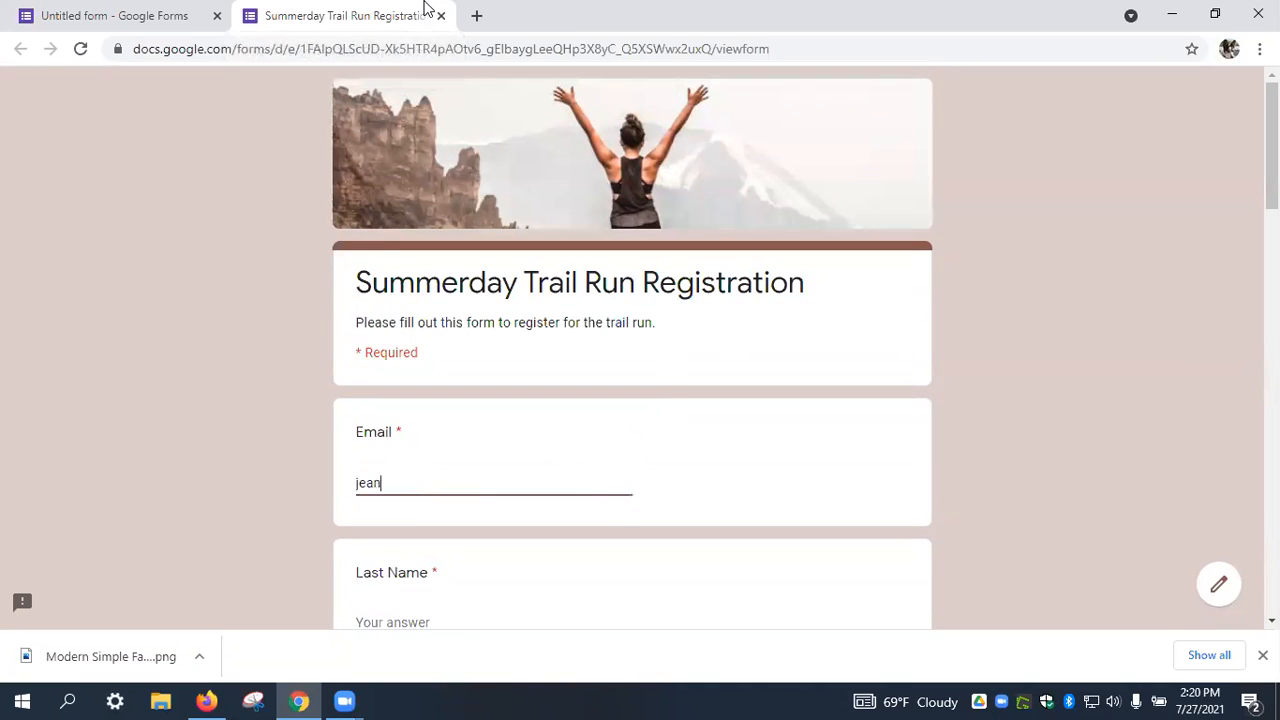
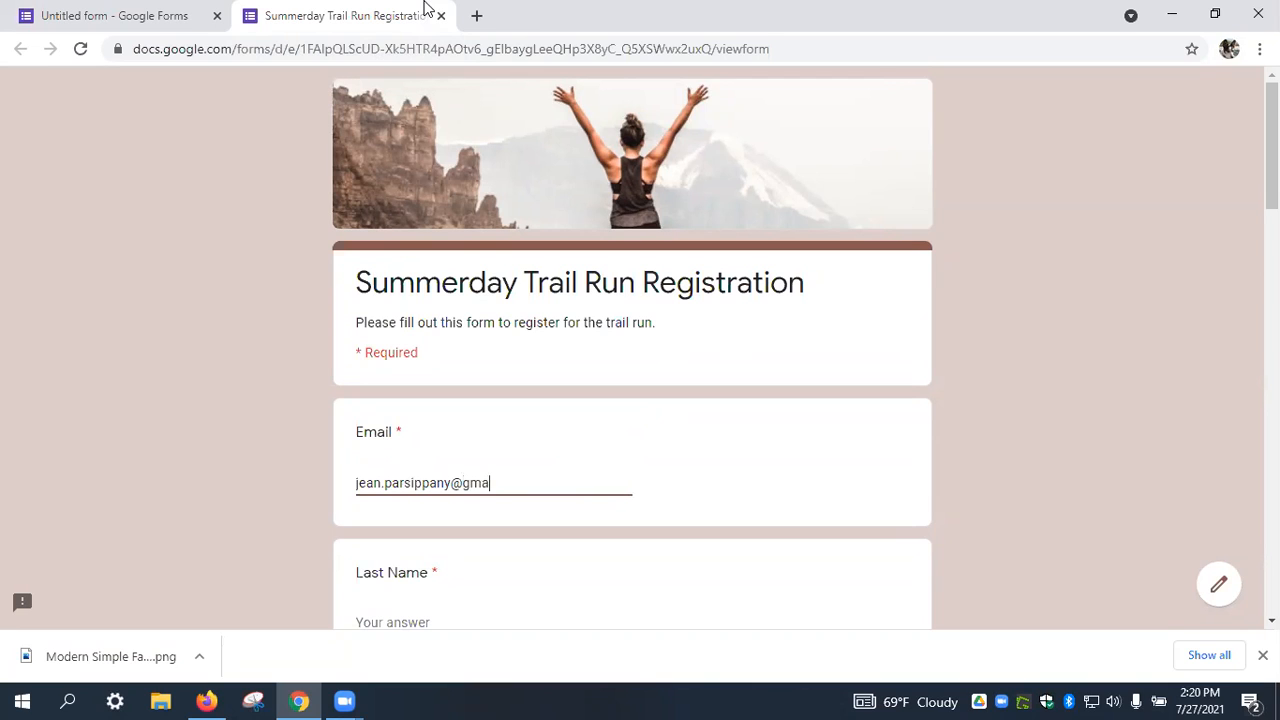
pyautogui.press('Tab')
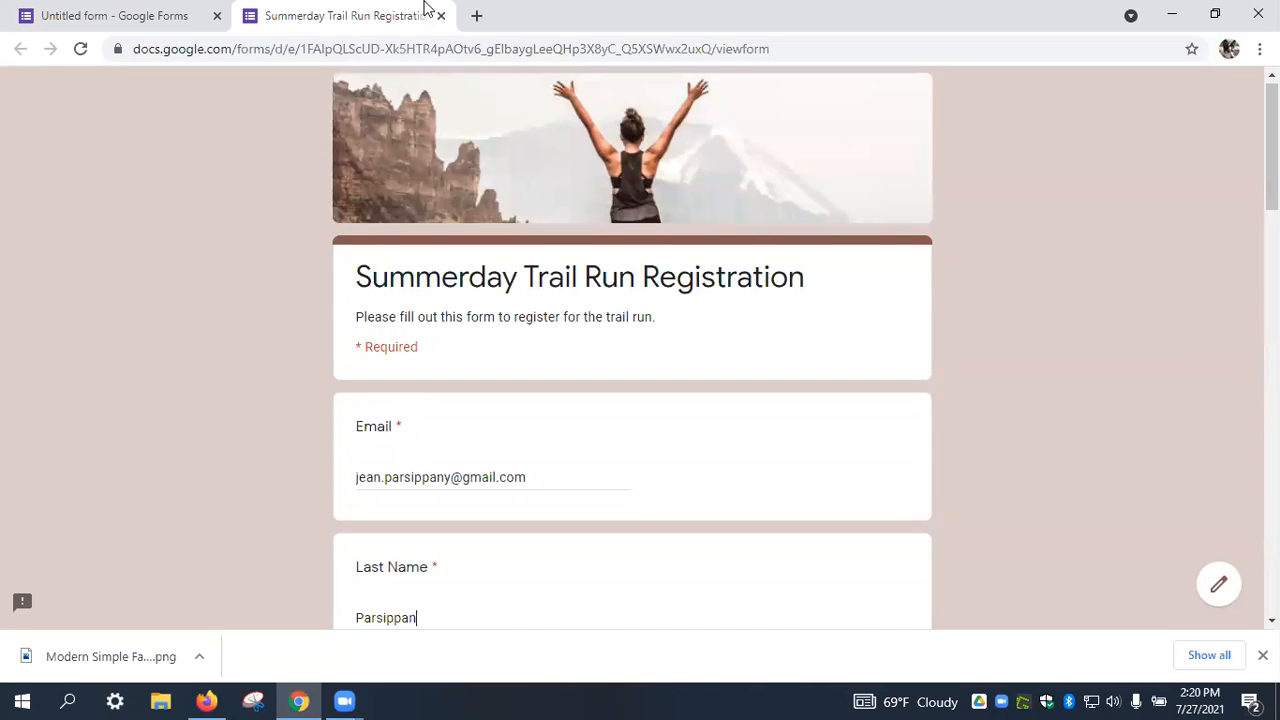
pyautogui.press('Tab')
pyautogui.press('Tab')
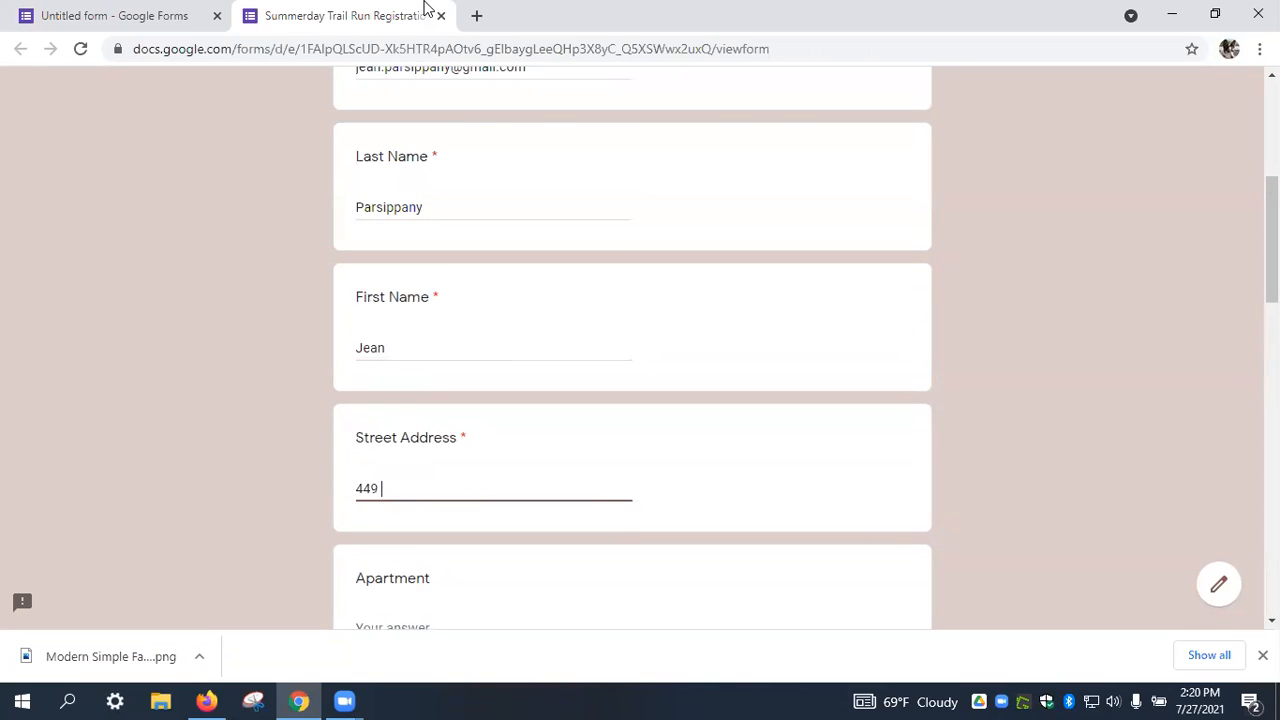
pyautogui.press('Tab')
# Fill in the respondent's city, state and postal code answers.
pyautogui.press('Tab')
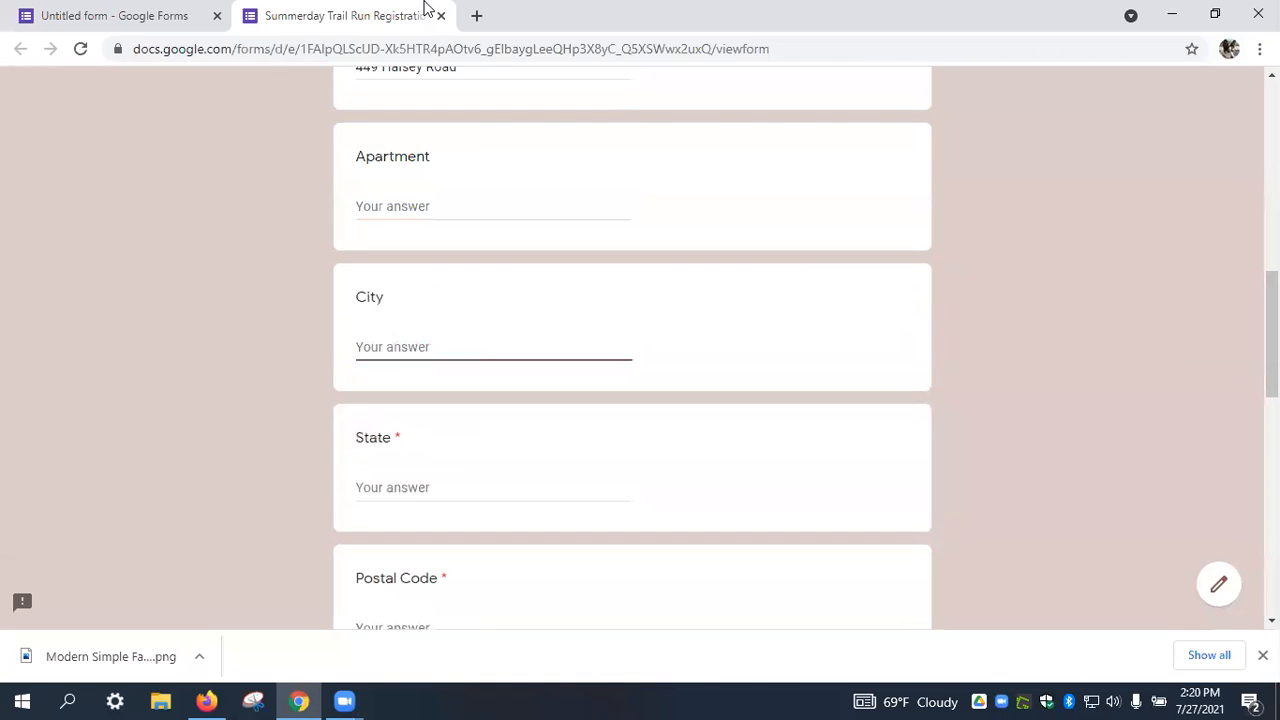
pyautogui.write('Parsippany')
pyautogui.press('Tab')
pyautogui.write('nj')
pyautogui.press('BackSpace')
pyautogui.press('BackSpace')
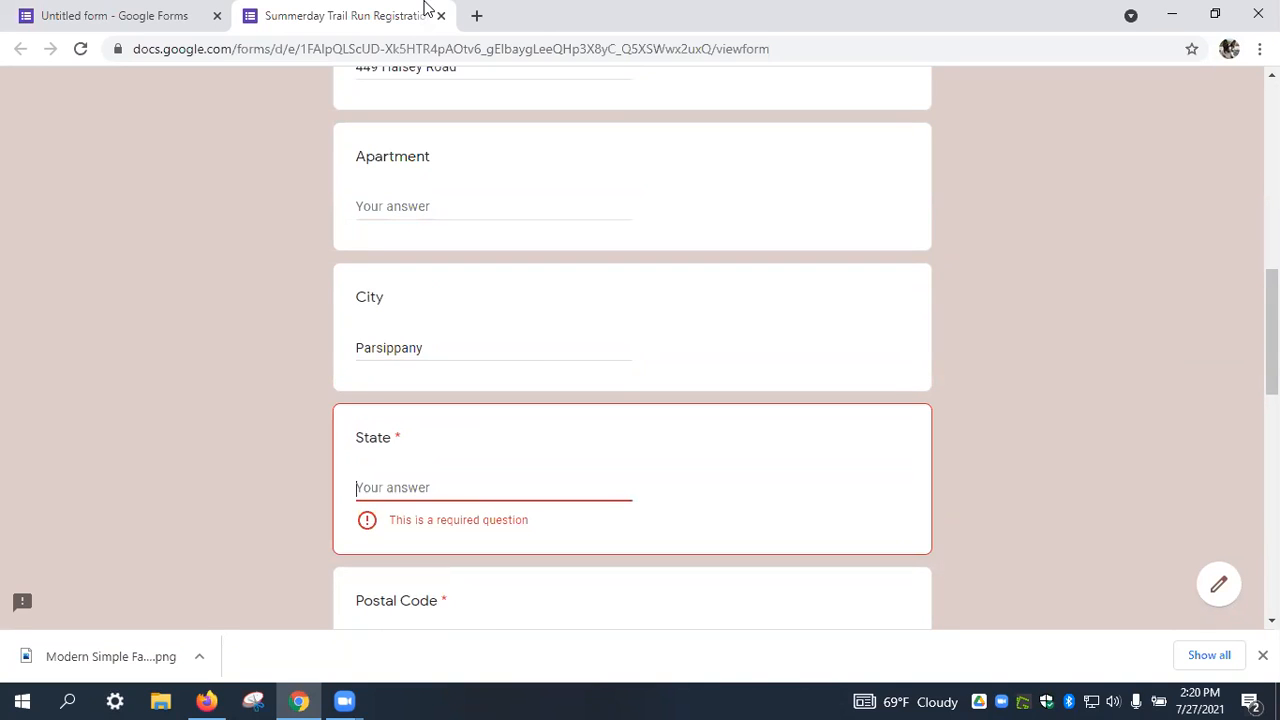
pyautogui.write('NJ')
pyautogui.press('Tab')
pyautogui.write('0')
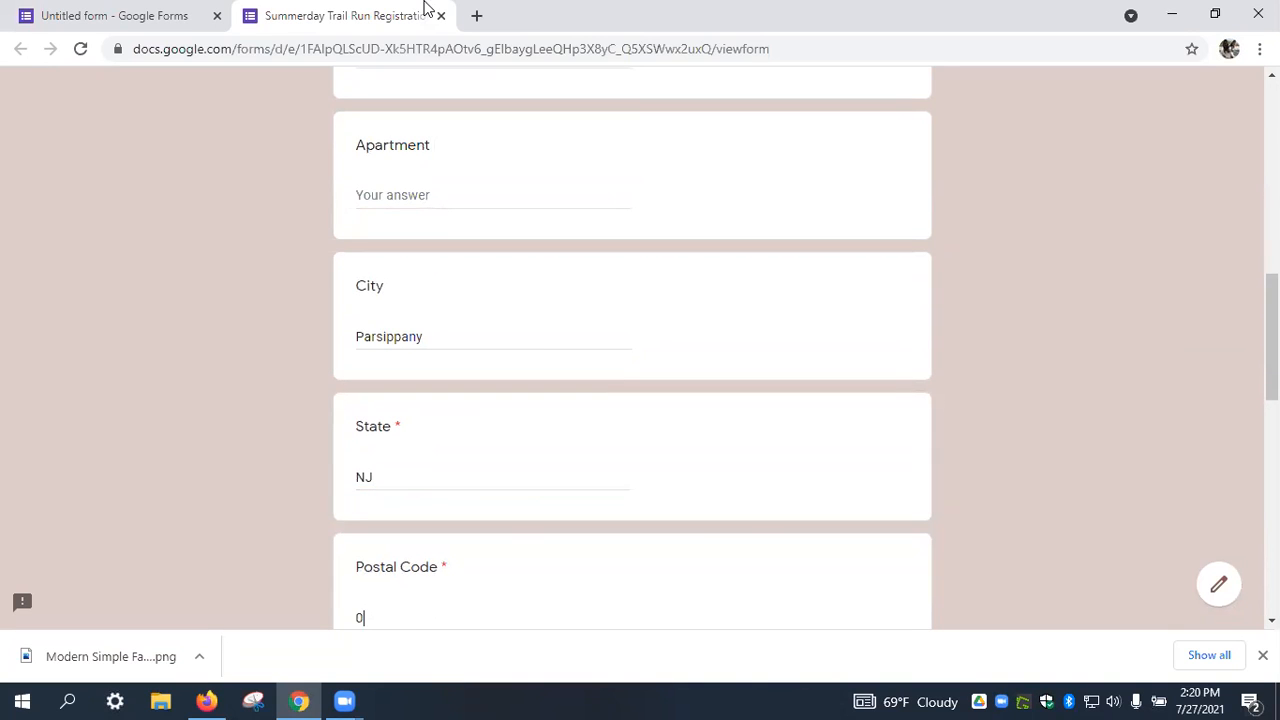
pyautogui.press('Tab')
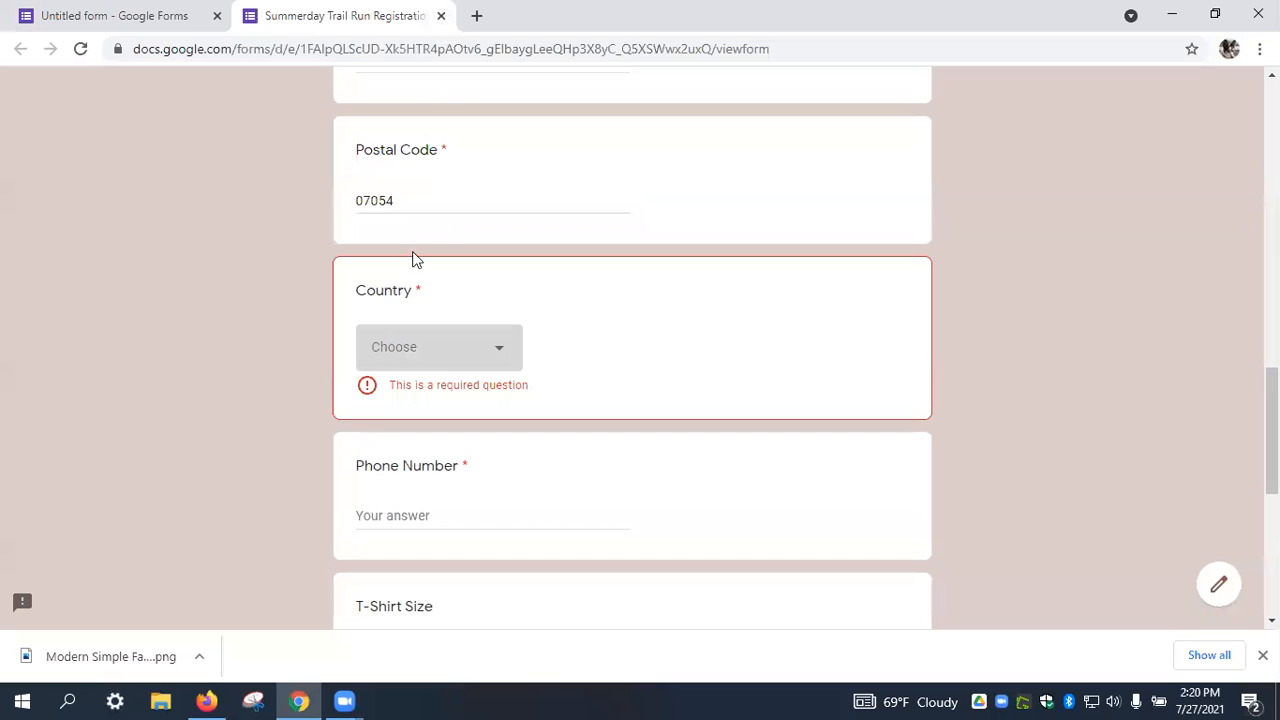
# Choose USA as country, enter a phone number, pick T-shirt size M, and submit.
pyautogui.click(443, 360)
pyautogui.click(435, 406)
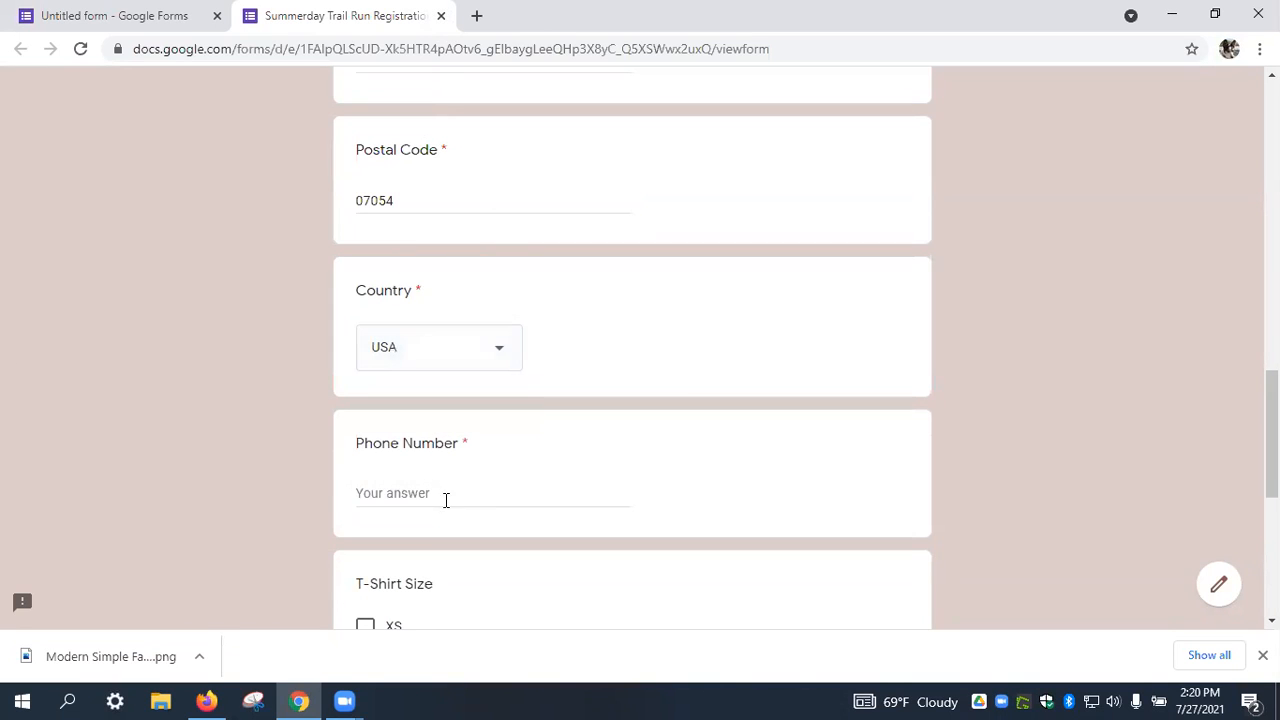
pyautogui.click(447, 492)
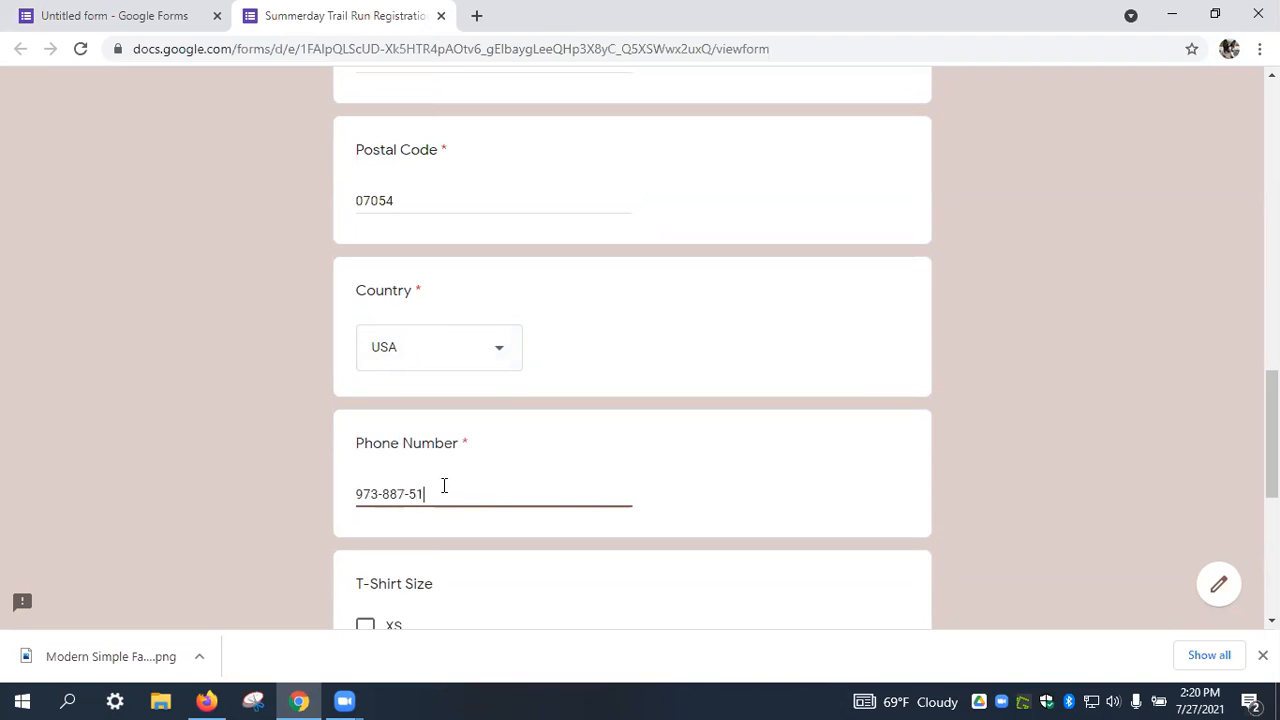
pyautogui.scroll(-3, 446, 490)
pyautogui.click(385, 422)
pyautogui.scroll(-2, 553, 463)
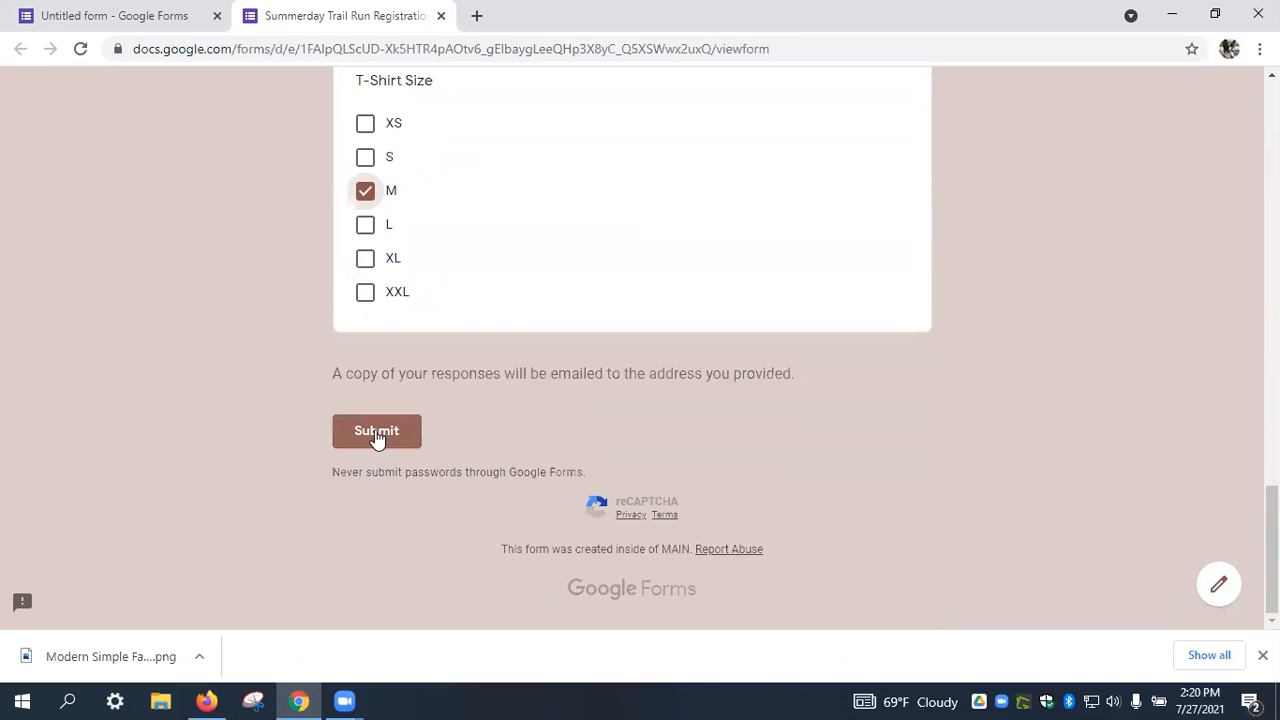
pyautogui.click(376, 431)
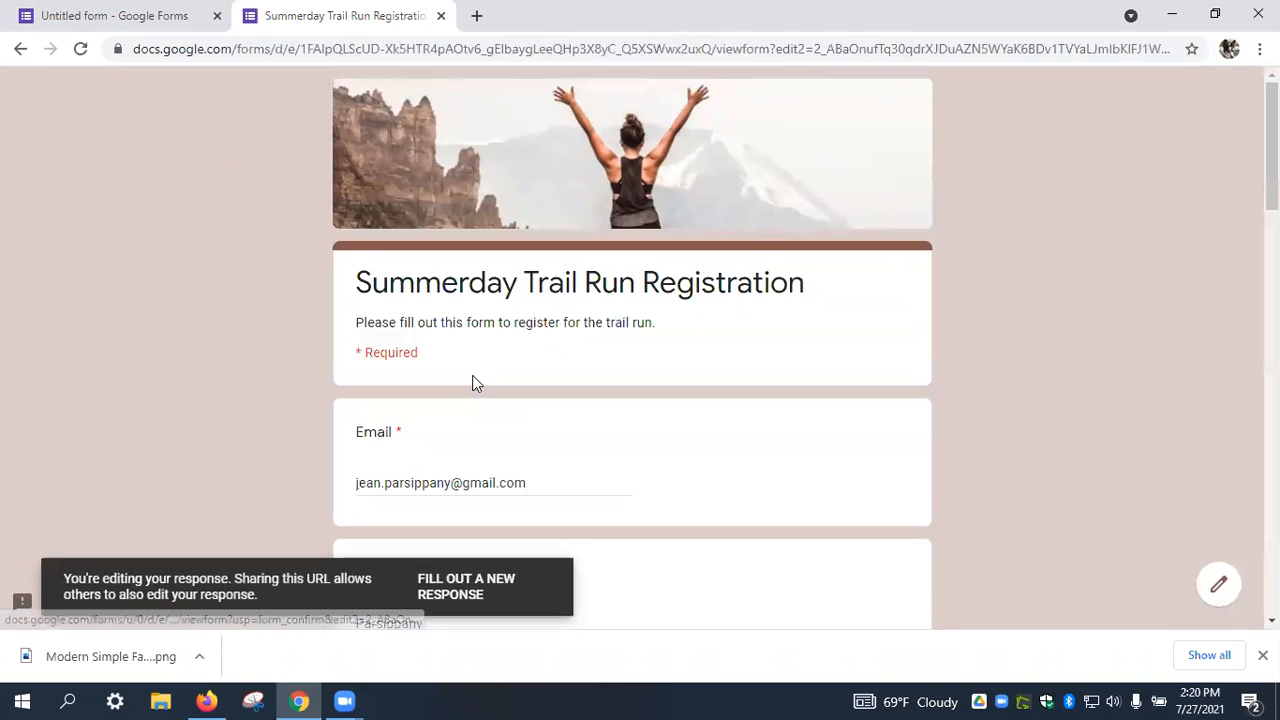
# Switch the response's T-shirt size from M to L, resubmit, and close the respondent tab.
pyautogui.scroll(-10, 472, 380)
pyautogui.scroll(-9, 478, 379)
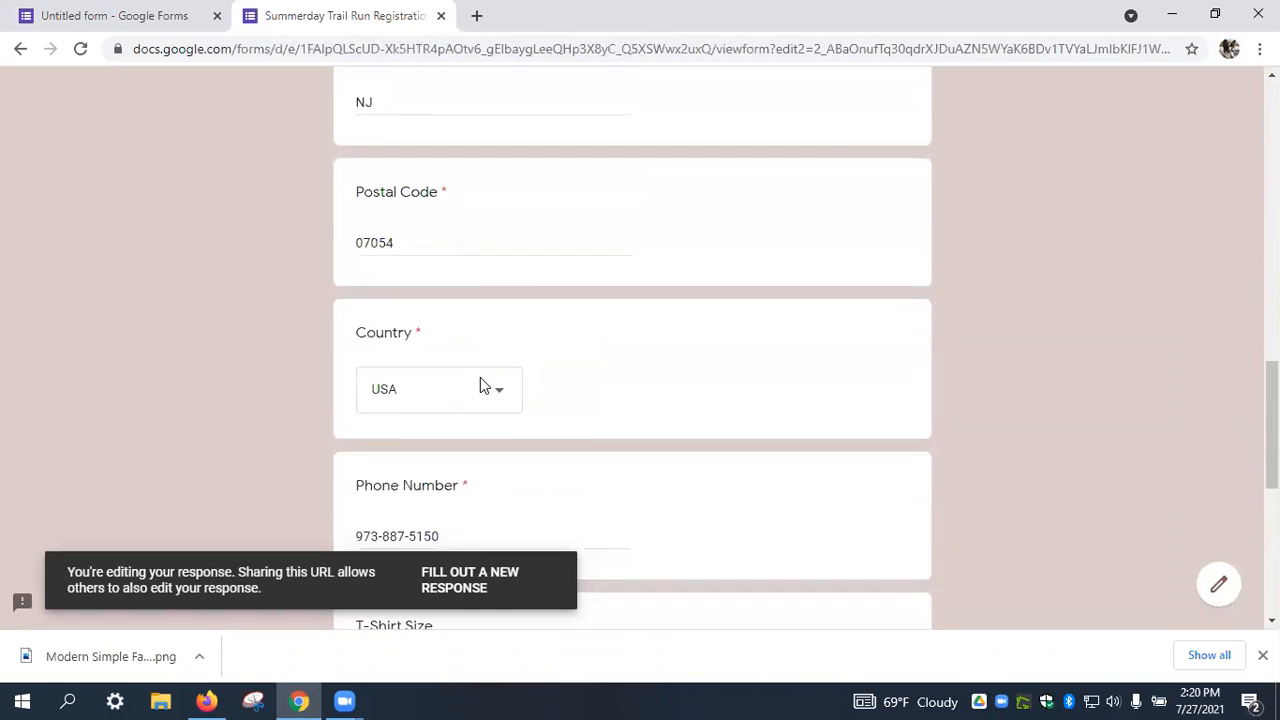
pyautogui.click(366, 226)
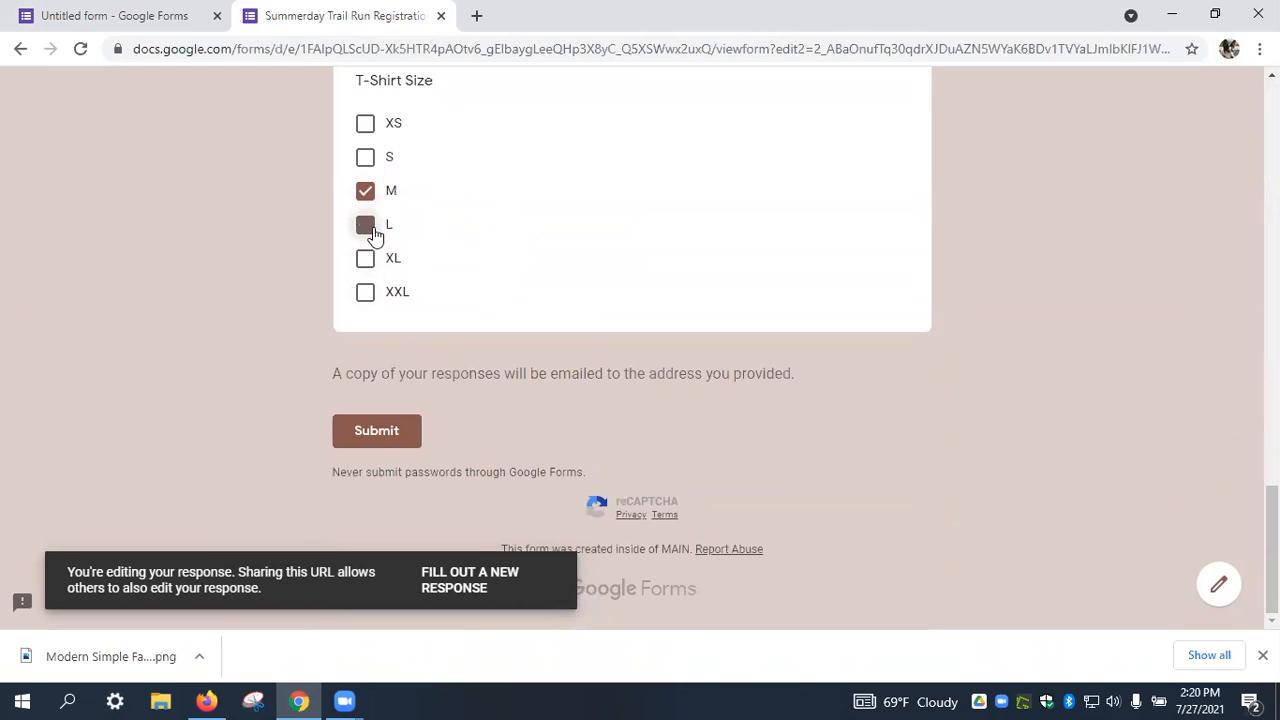
pyautogui.click(365, 191)
pyautogui.click(394, 434)
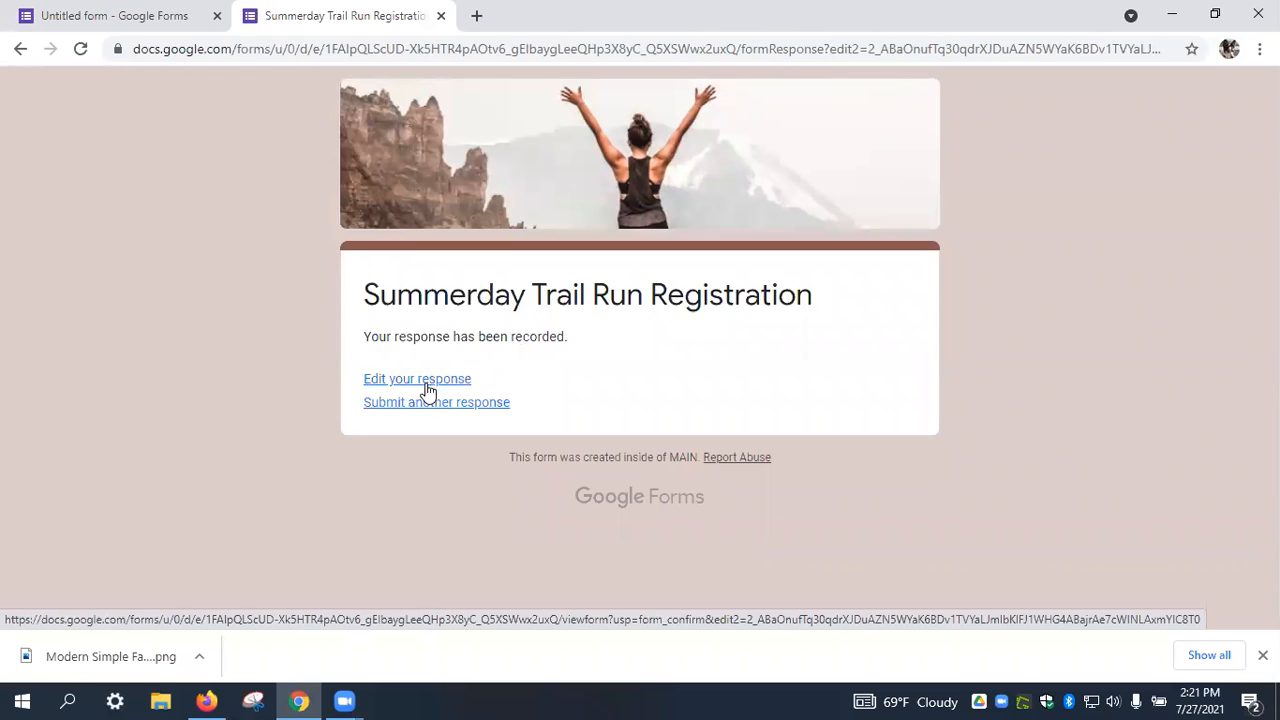
pyautogui.click(441, 16)
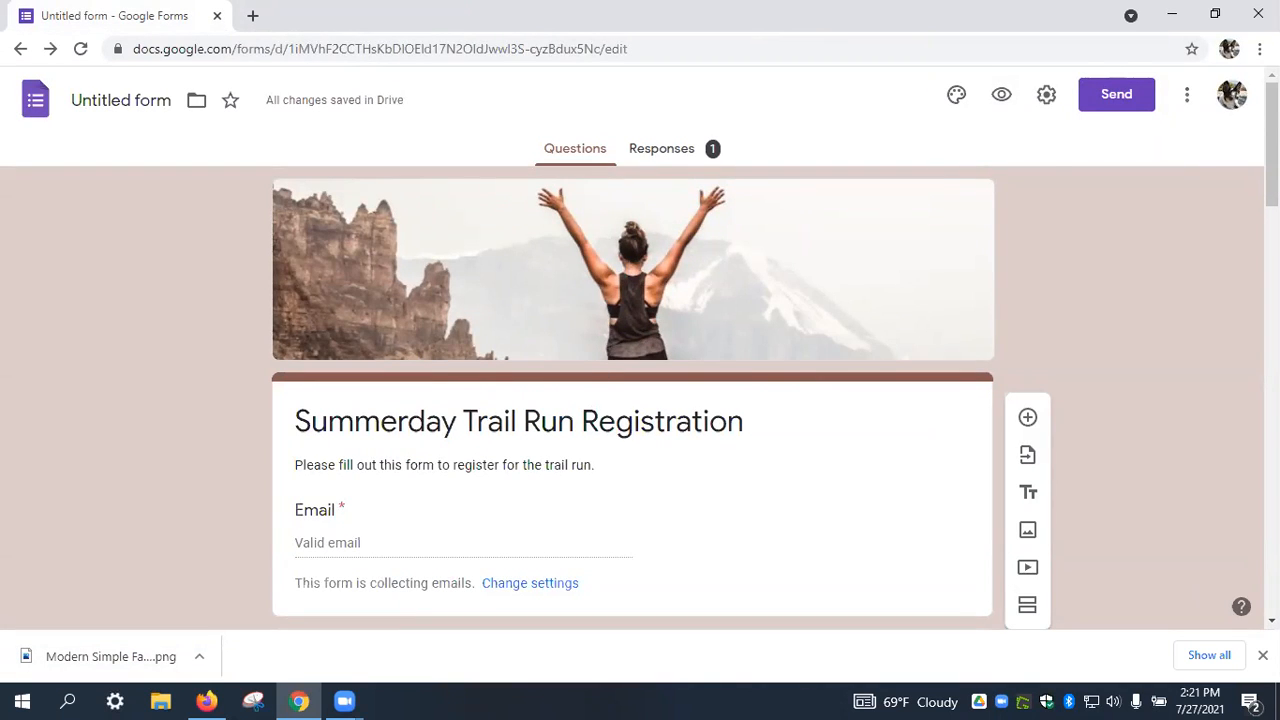
# Set the Presentation confirmation message to 'Thank you for registering for the event.' and save.
pyautogui.click(1046, 98)
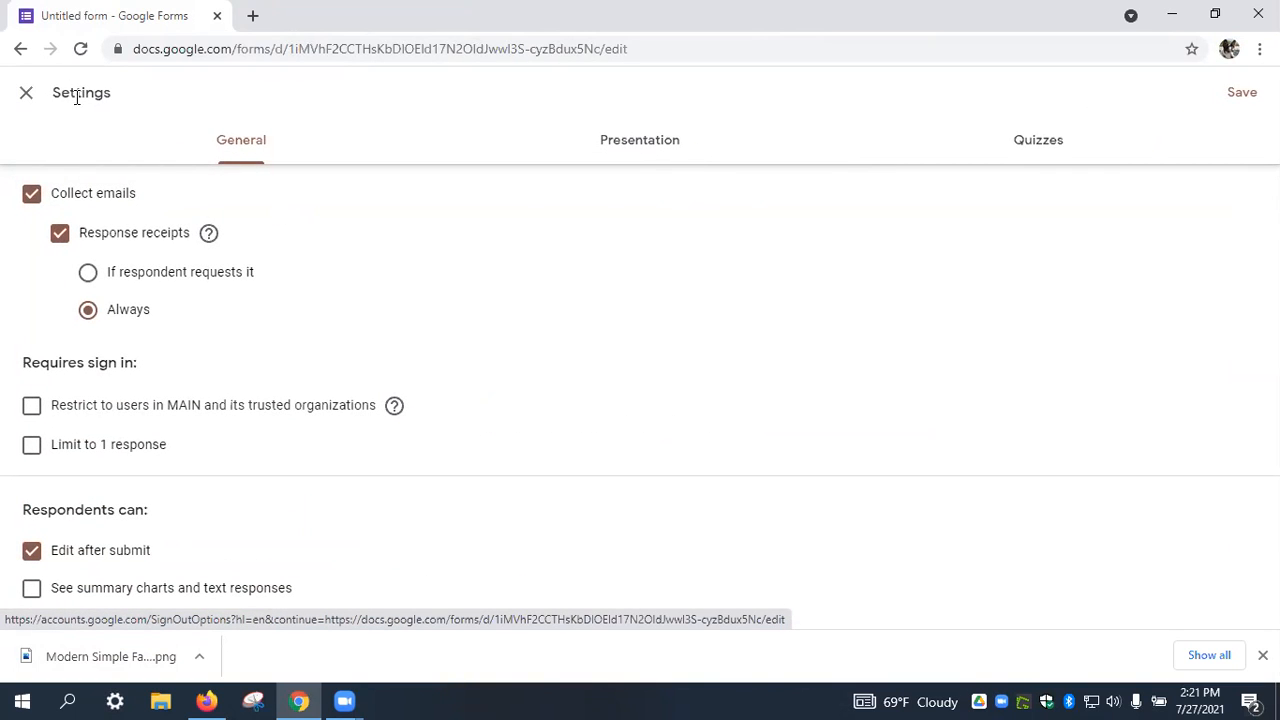
pyautogui.click(668, 149)
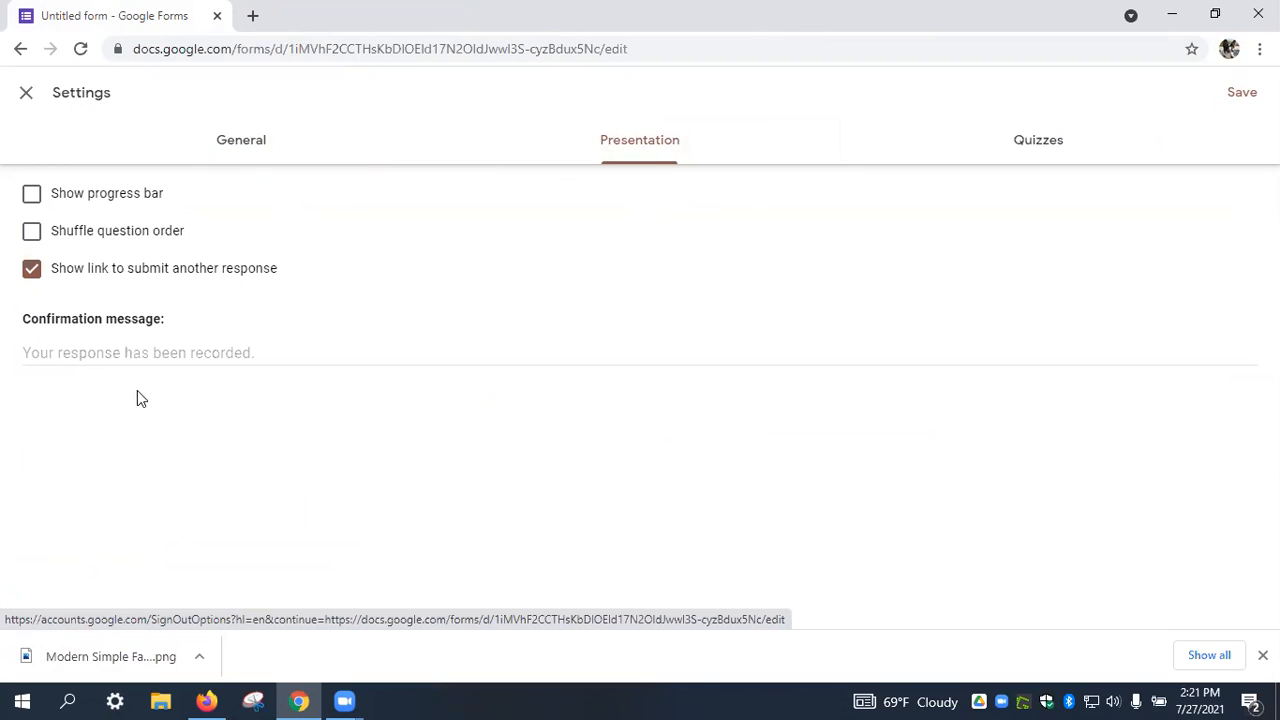
pyautogui.click(170, 352)
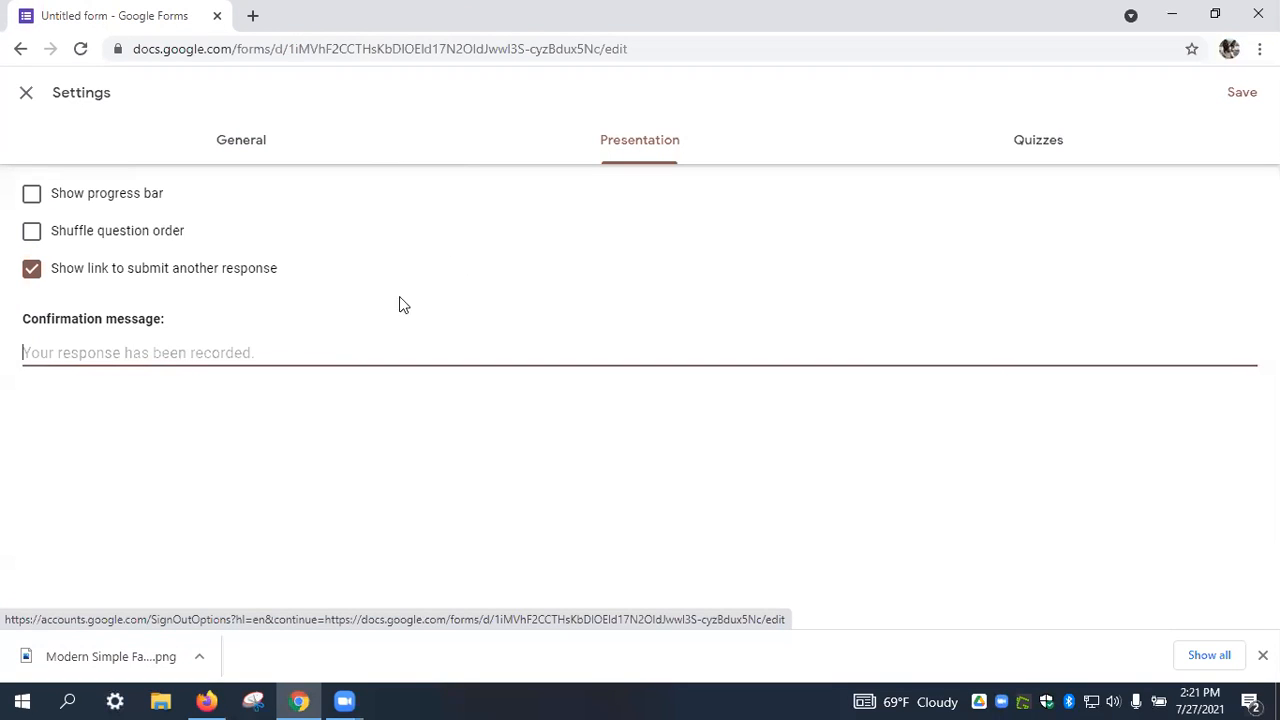
pyautogui.write('Th')
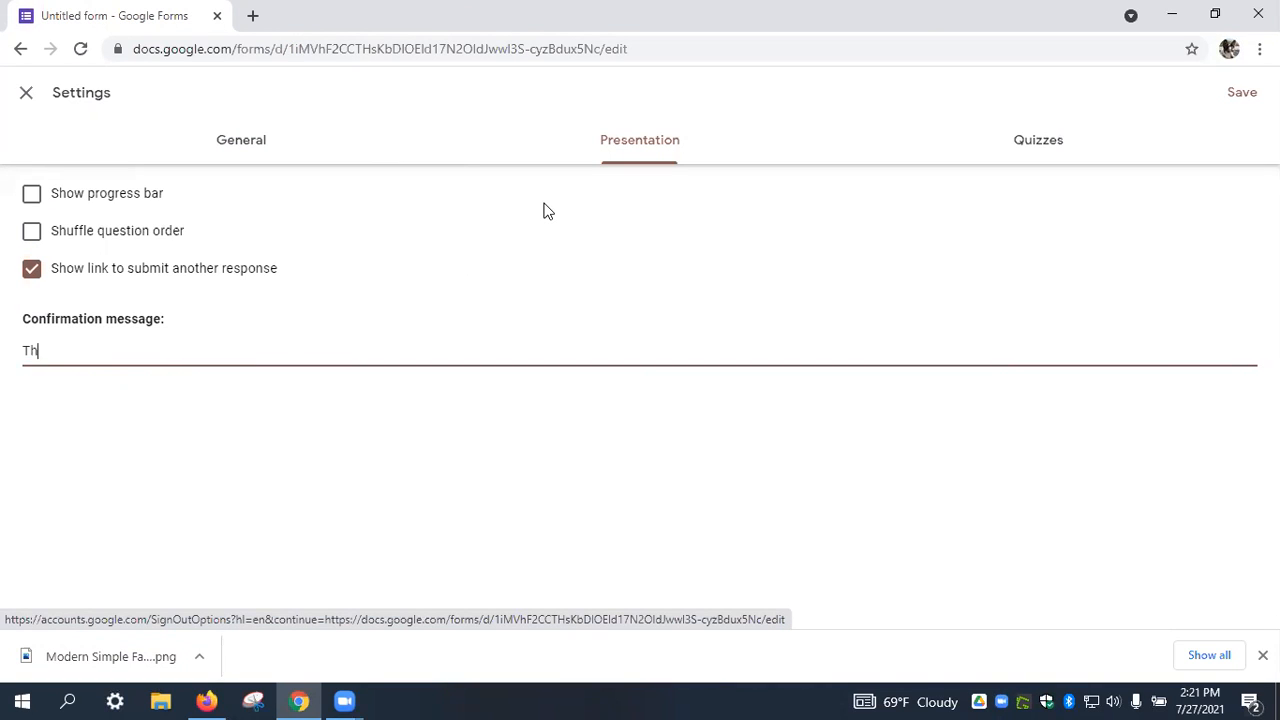
pyautogui.write('ank you for registering for the en')
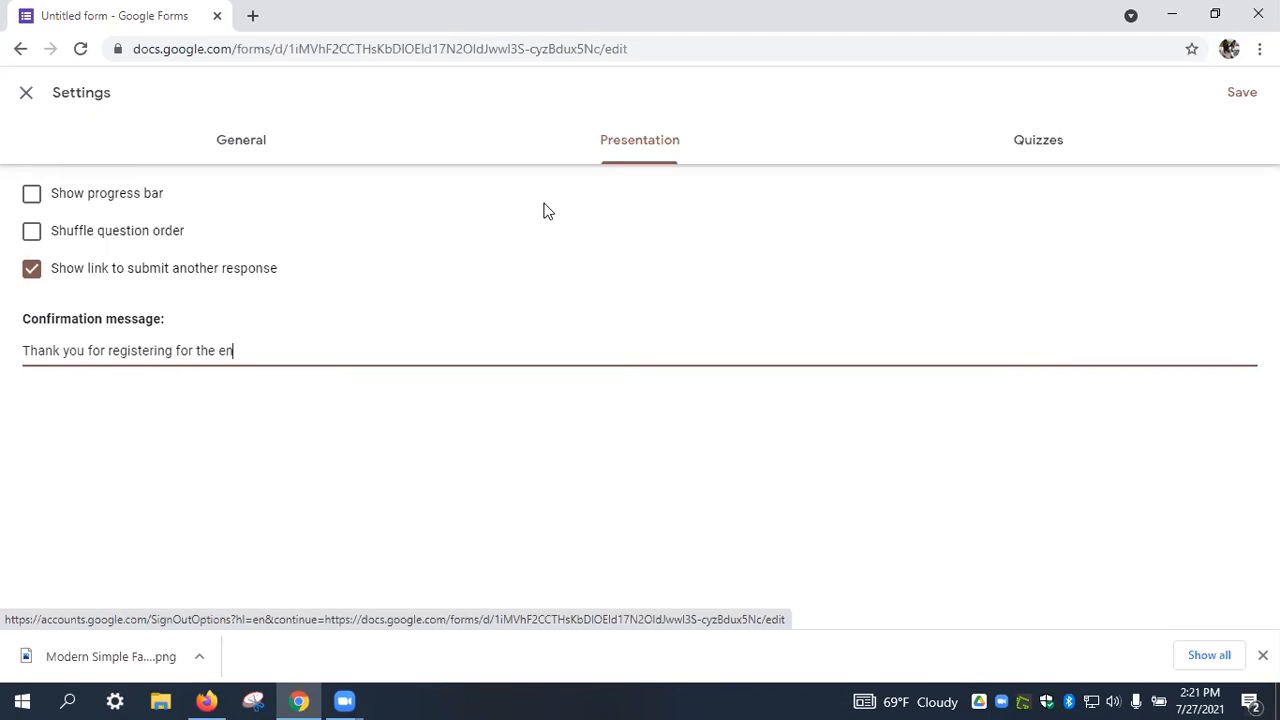
pyautogui.press('BackSpace')
pyautogui.write('vent.')
pyautogui.click(1240, 92)
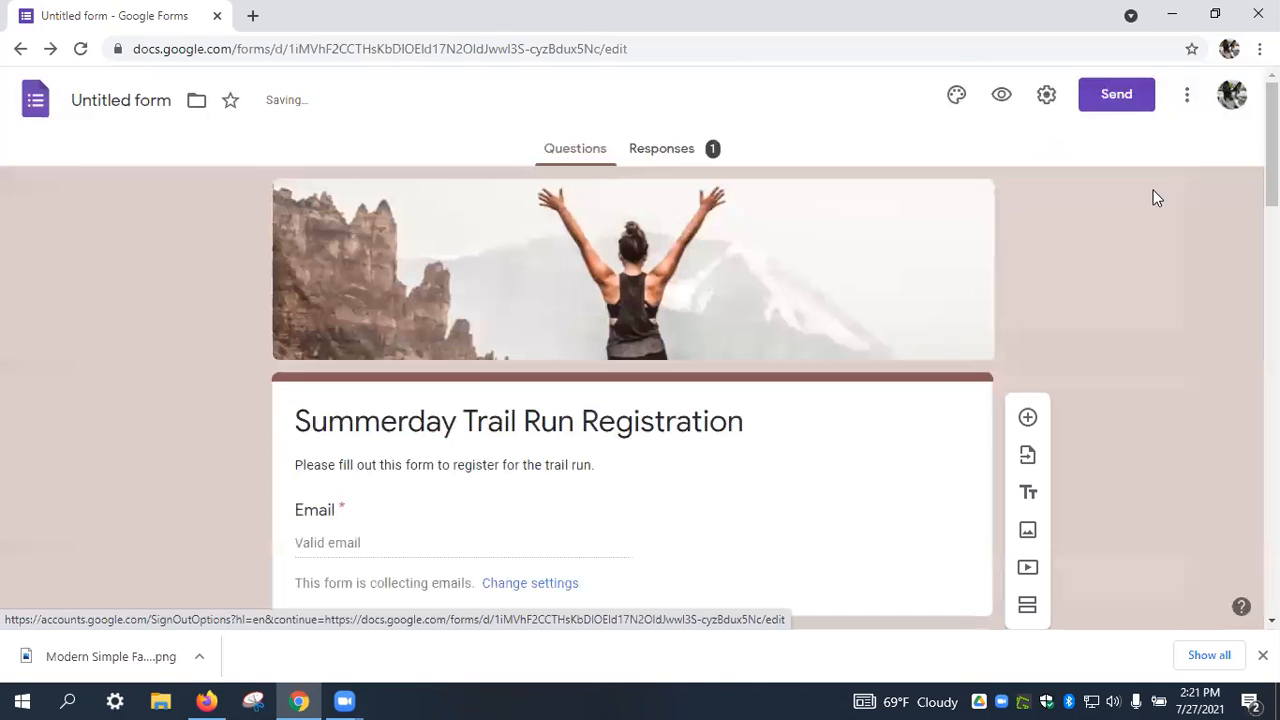
# Rename the 'Untitled form' file to 'Summerday Trail Run Registration'.
pyautogui.scroll(-4, 517, 385)
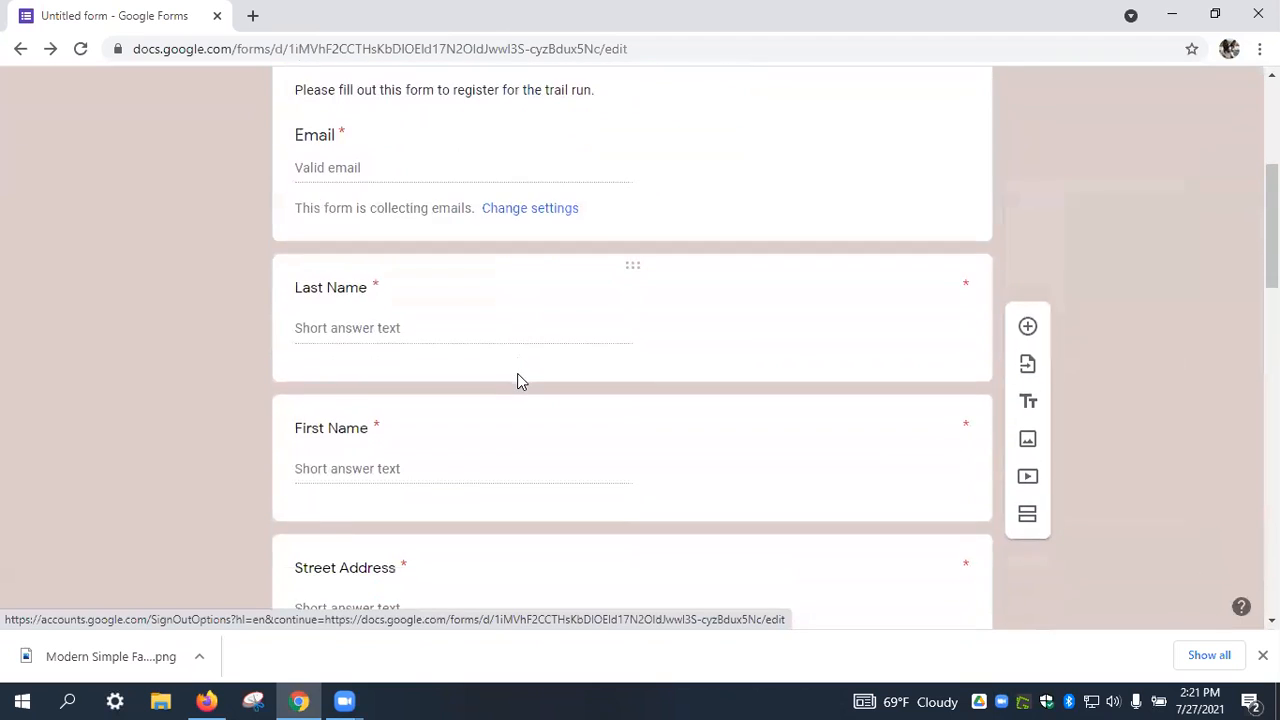
pyautogui.scroll(5, 517, 380)
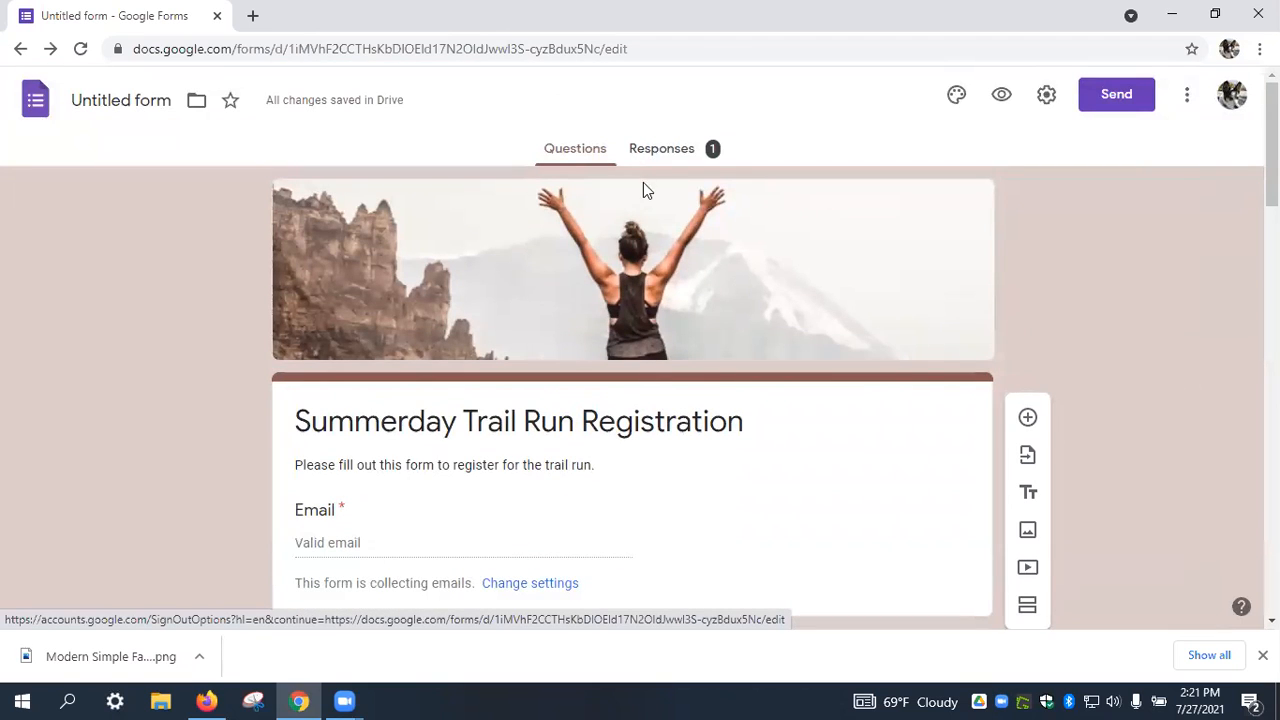
pyautogui.click(101, 97)
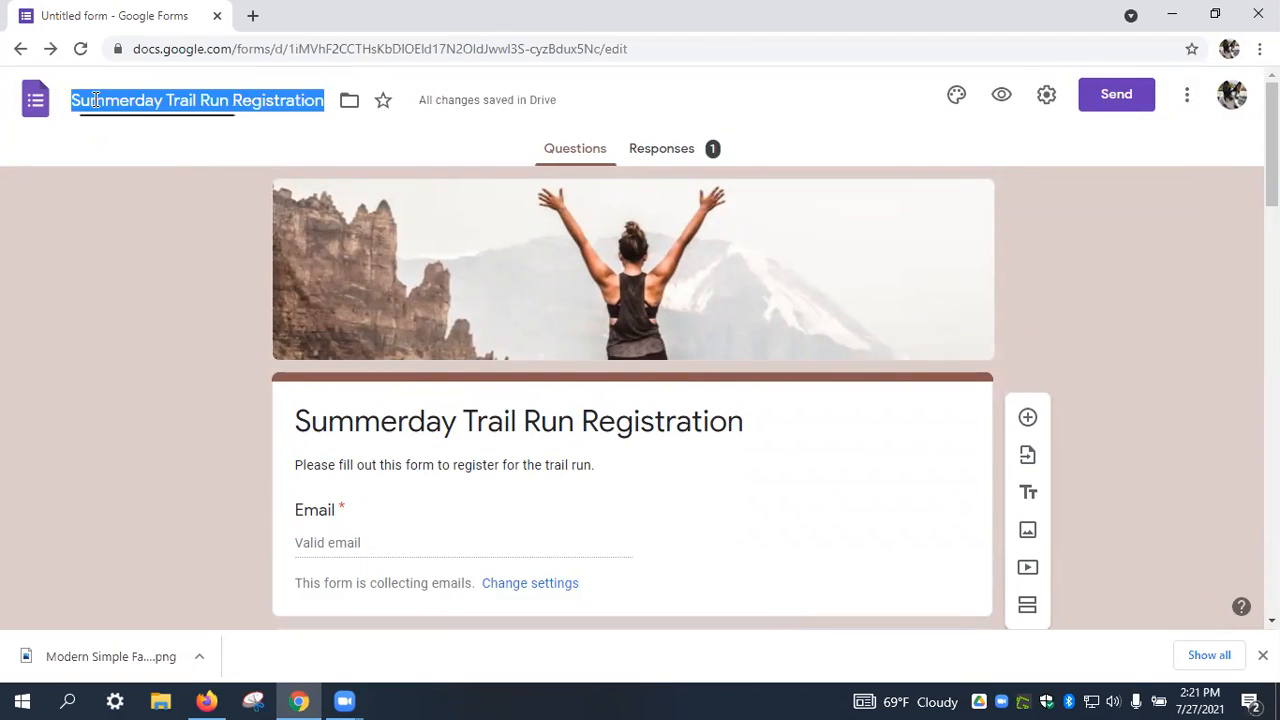
pyautogui.click(307, 189)
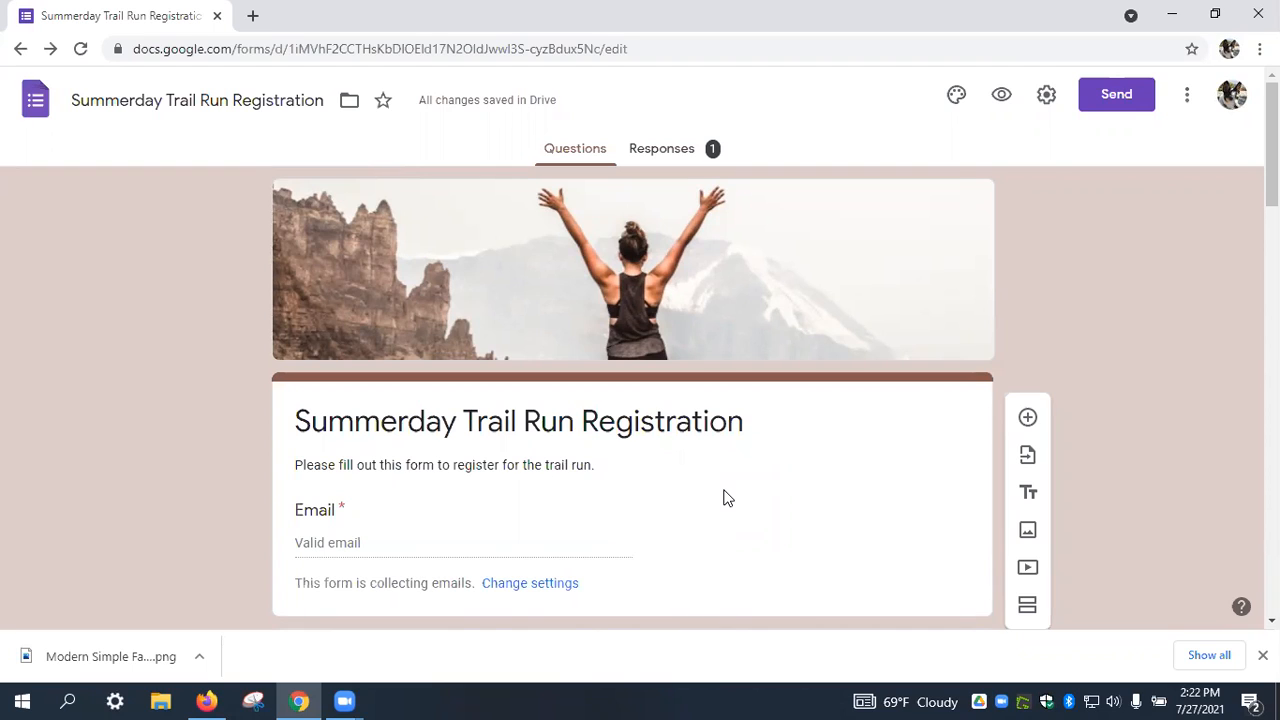
# From the Send dialog's link tab, enable Shorten URL and copy the short link.
pyautogui.click(1116, 97)
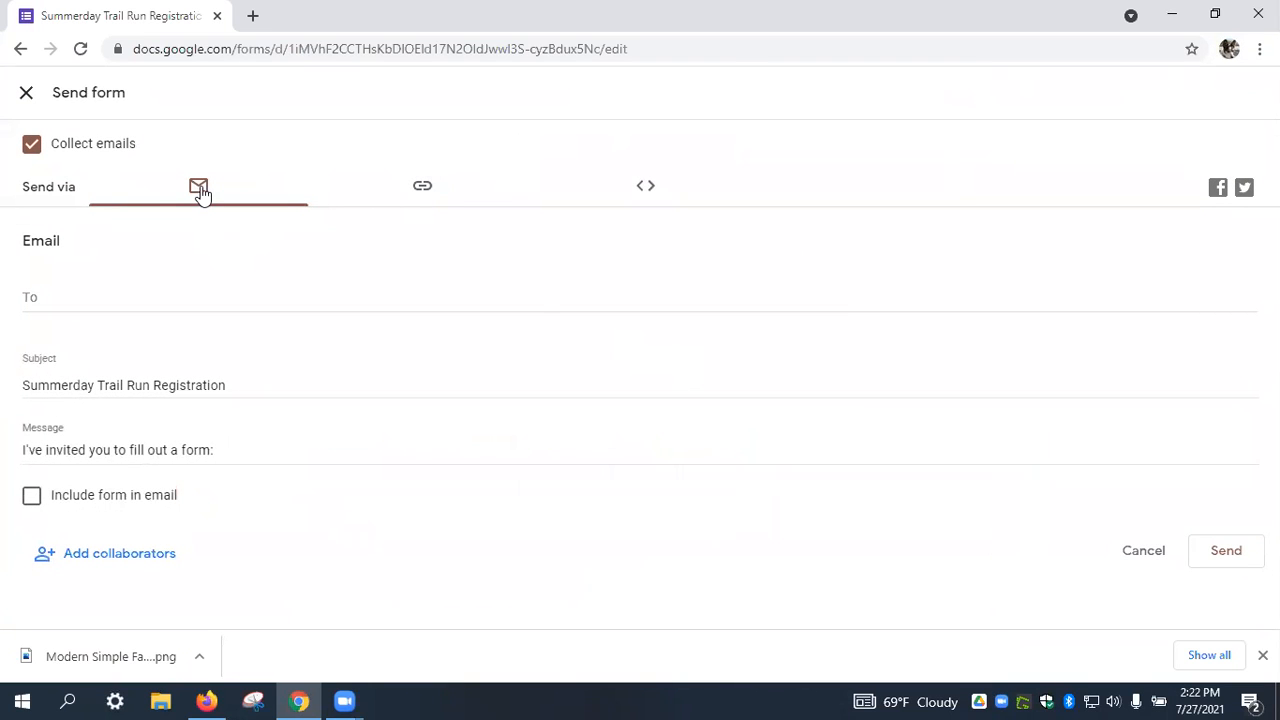
pyautogui.click(646, 190)
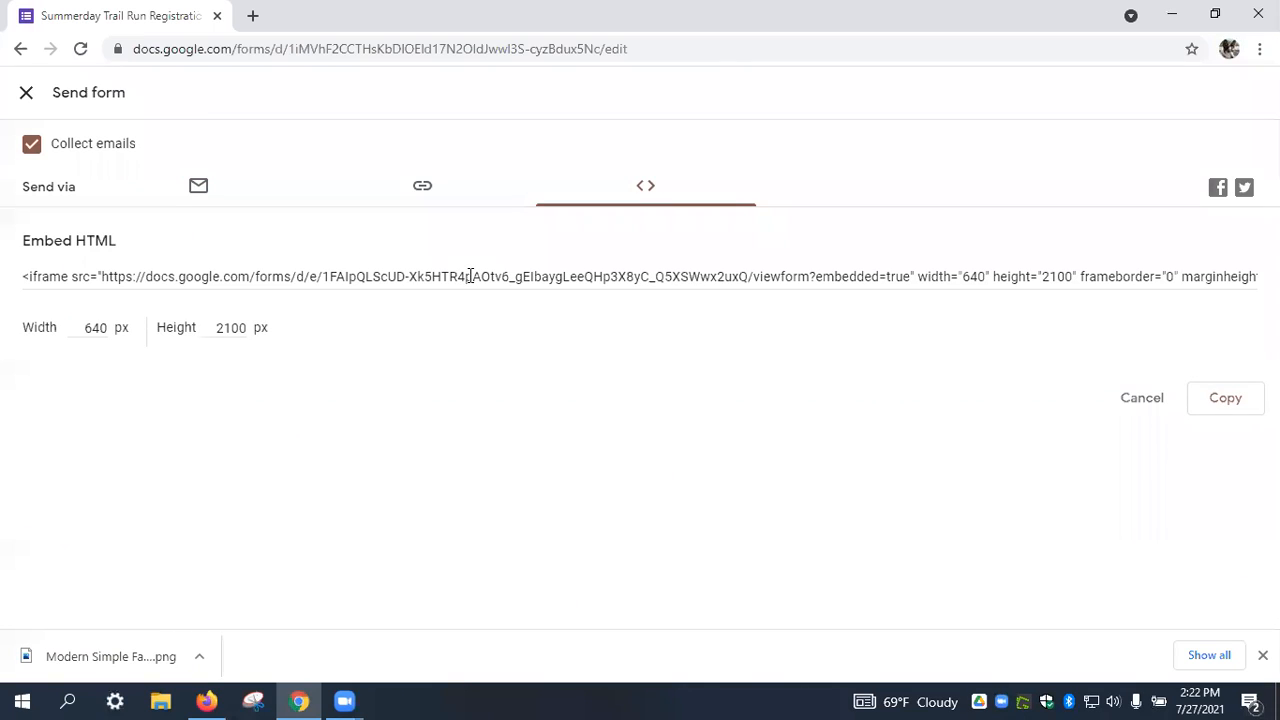
pyautogui.click(420, 194)
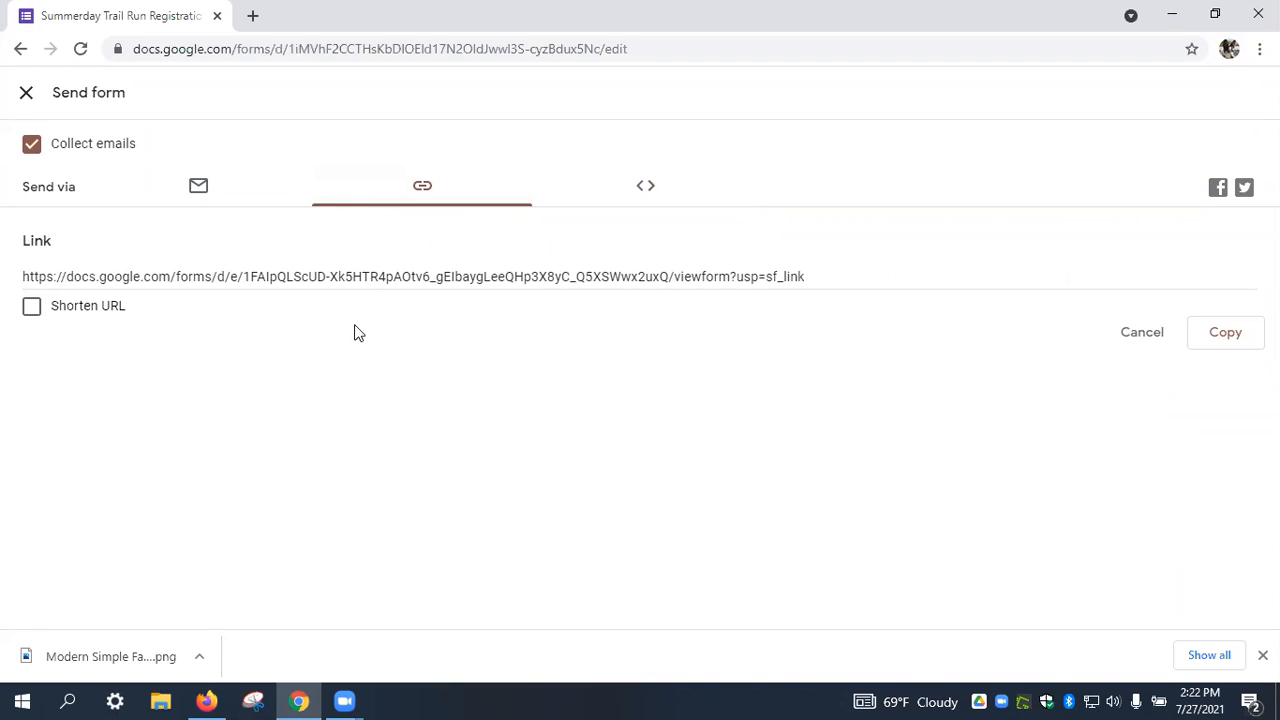
pyautogui.click(32, 311)
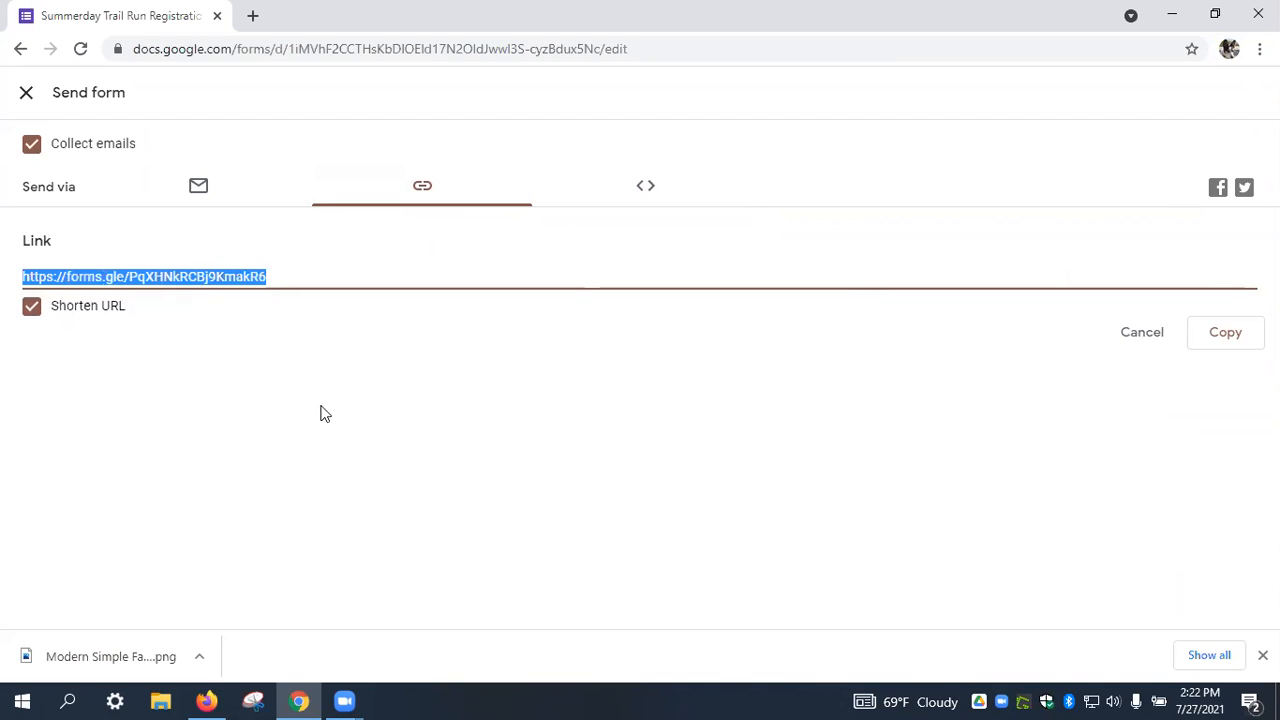
pyautogui.click(1221, 342)
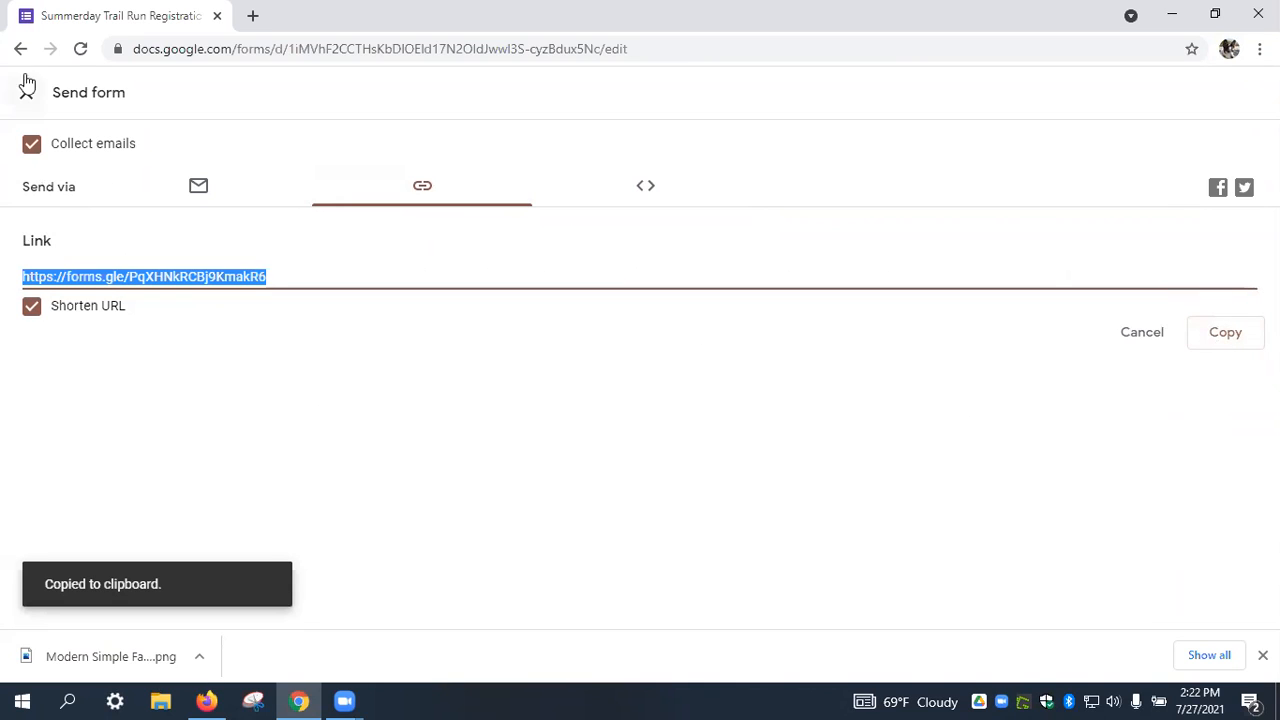
# Load the copied short link in a new browser tab and scroll through the live registration form.
pyautogui.click(254, 20)
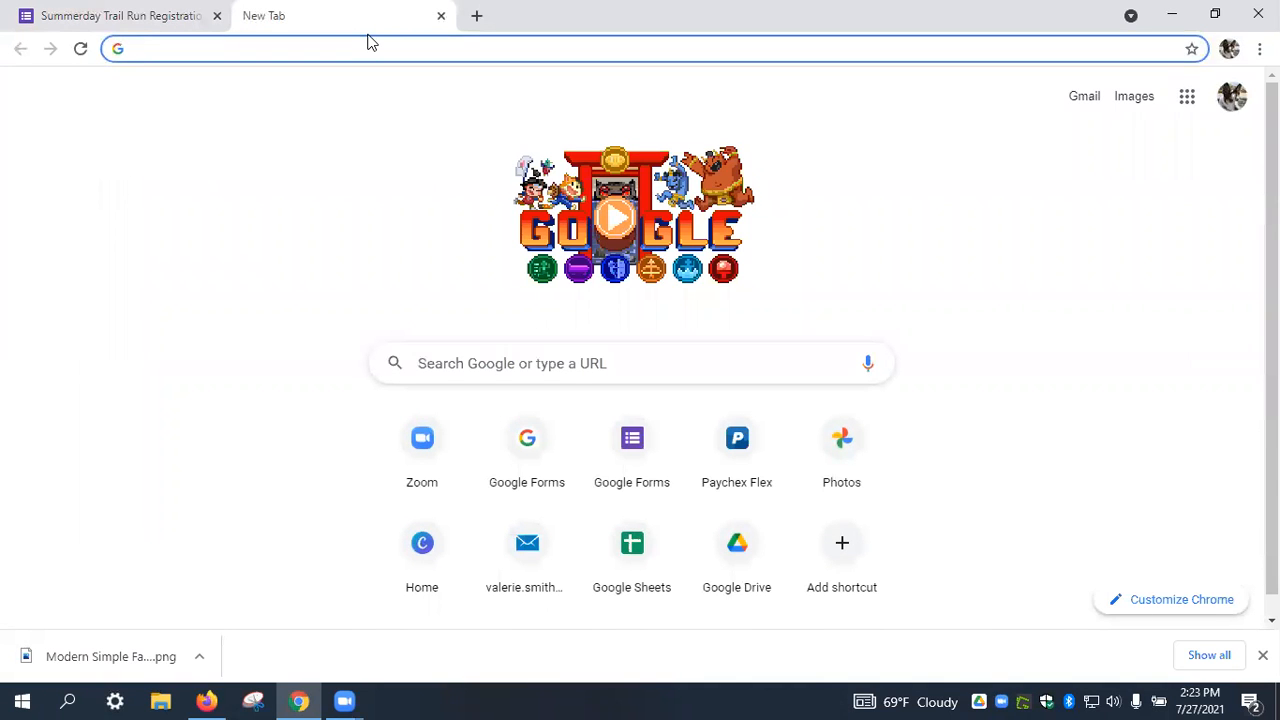
pyautogui.hotkey('ctrl', 'v')
pyautogui.press('Return')
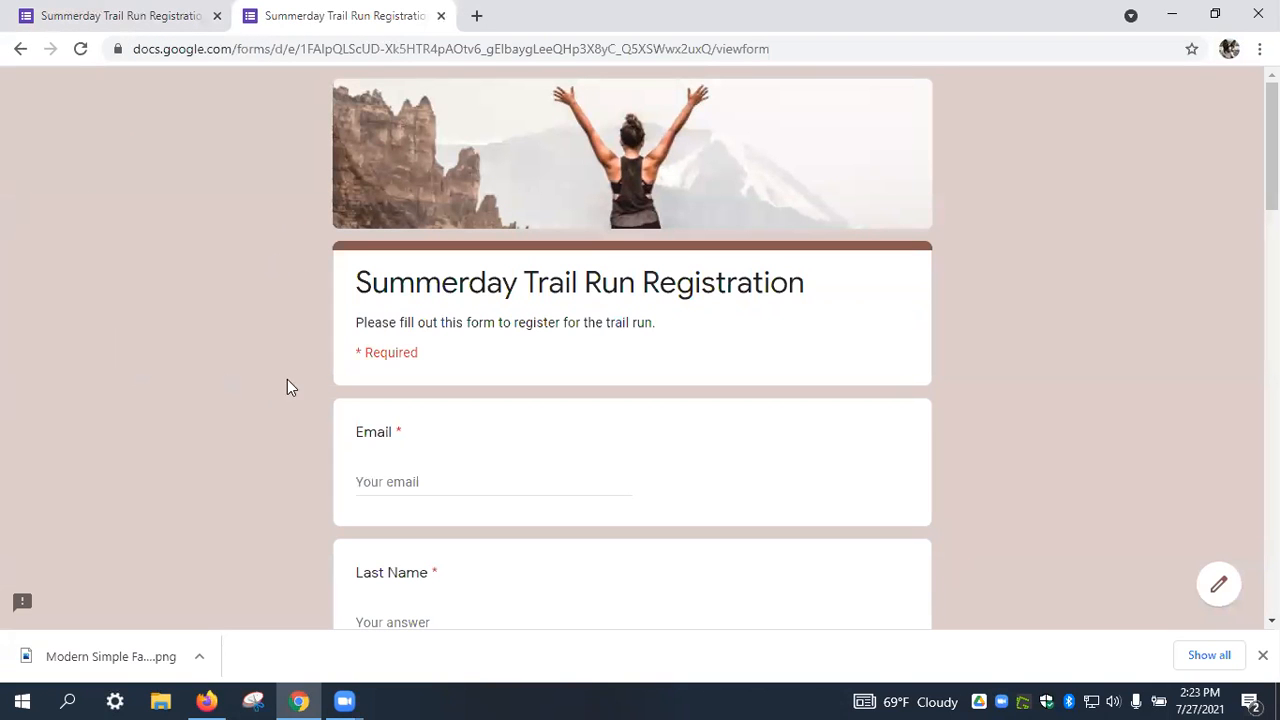
pyautogui.scroll(-7, 332, 366)
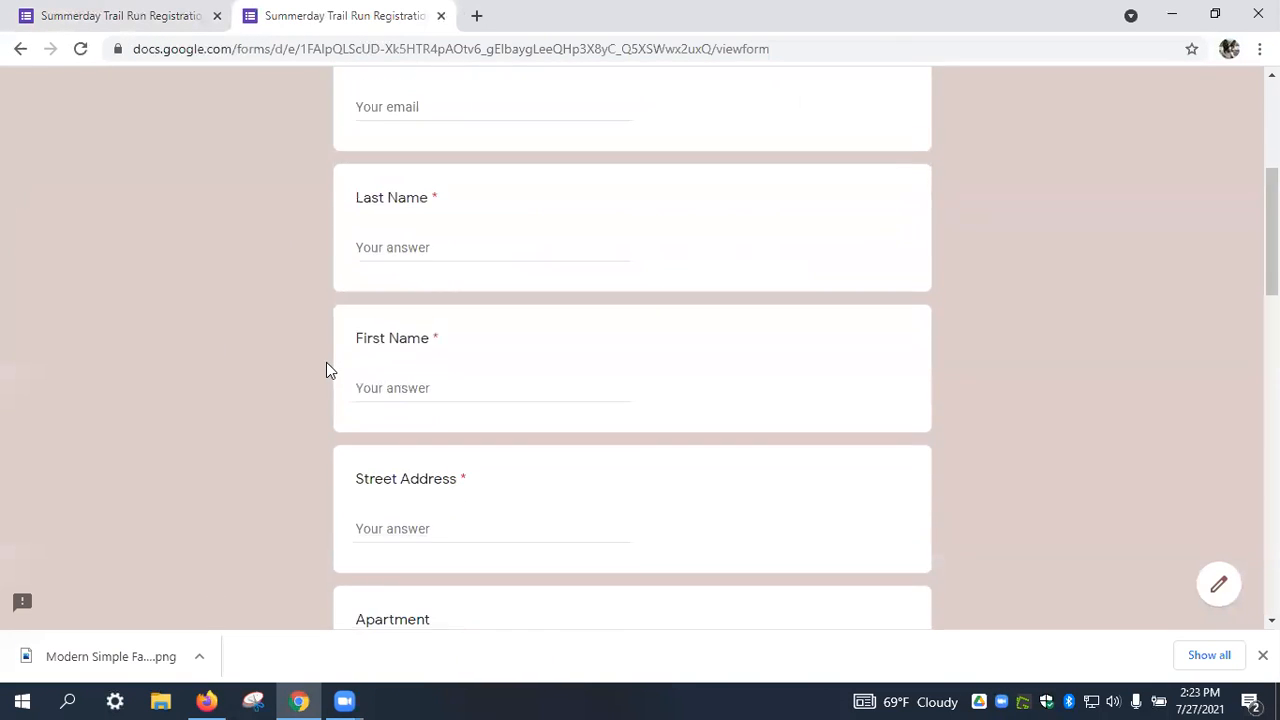
pyautogui.scroll(-5, 324, 360)
pyautogui.scroll(8, 294, 134)
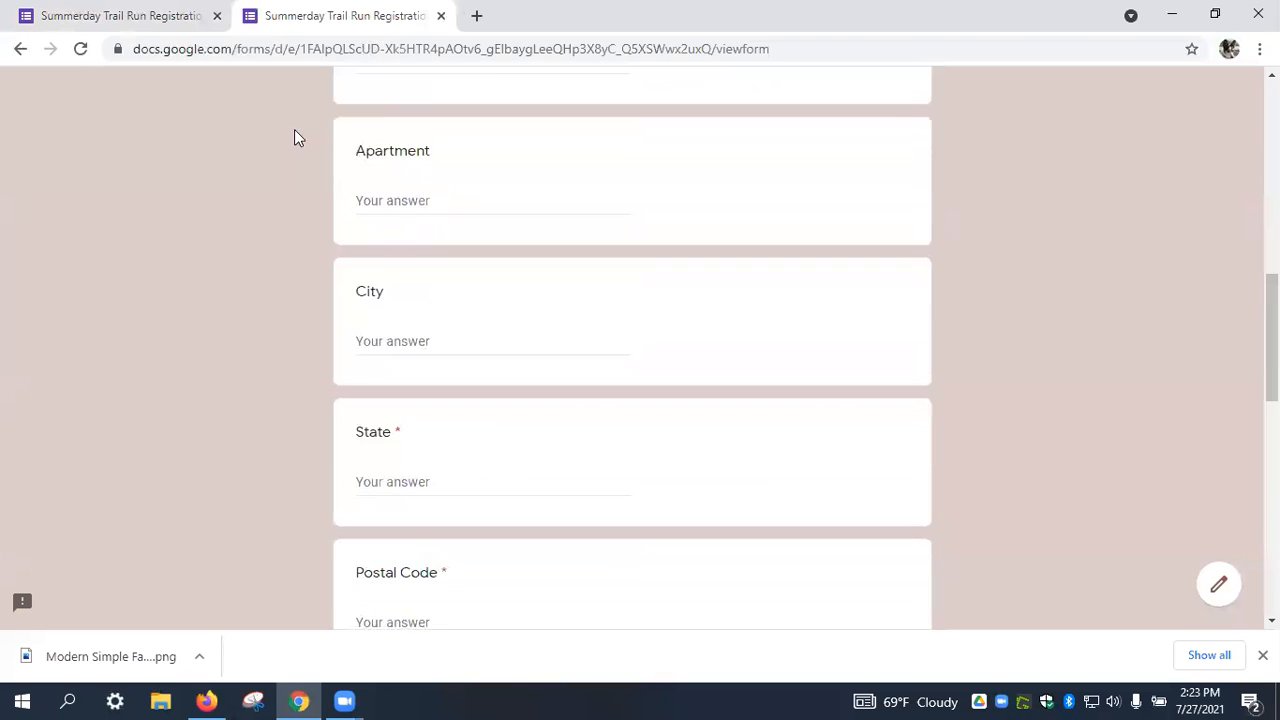
pyautogui.scroll(5, 283, 164)
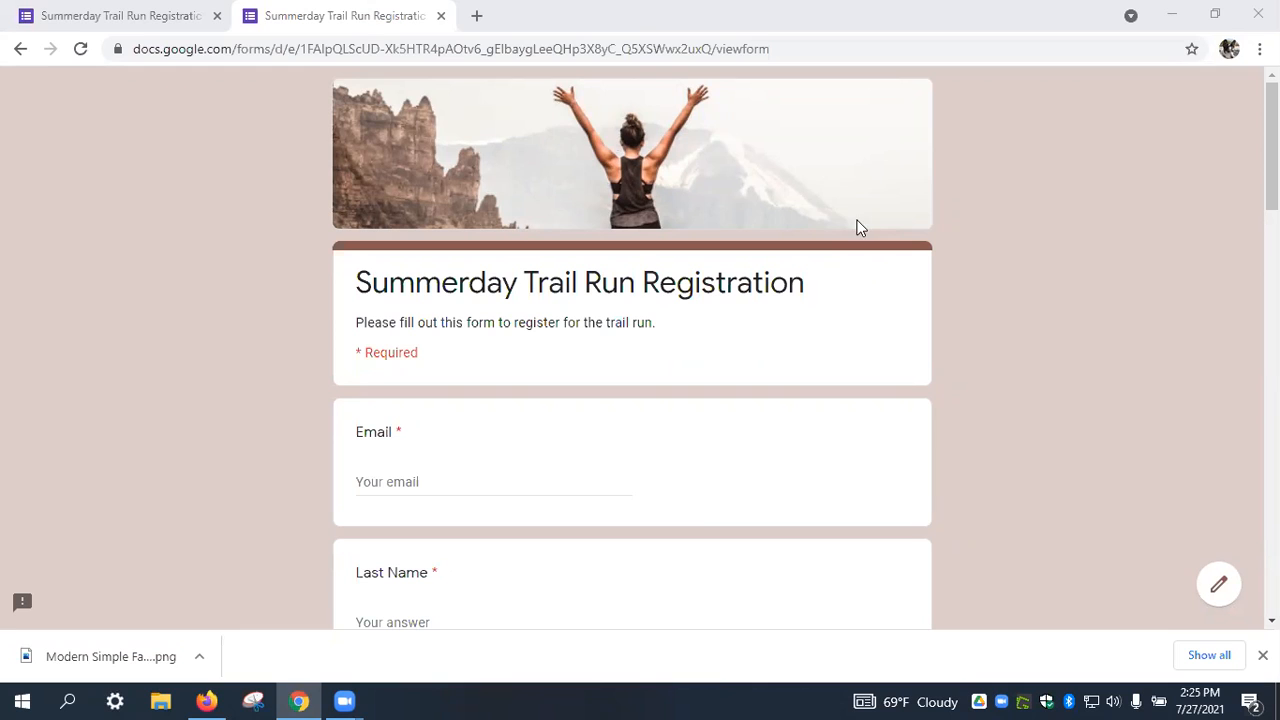
# Close the respondent-view browser tab and the Send form dialog.
pyautogui.click(172, 181)
pyautogui.click(440, 16)
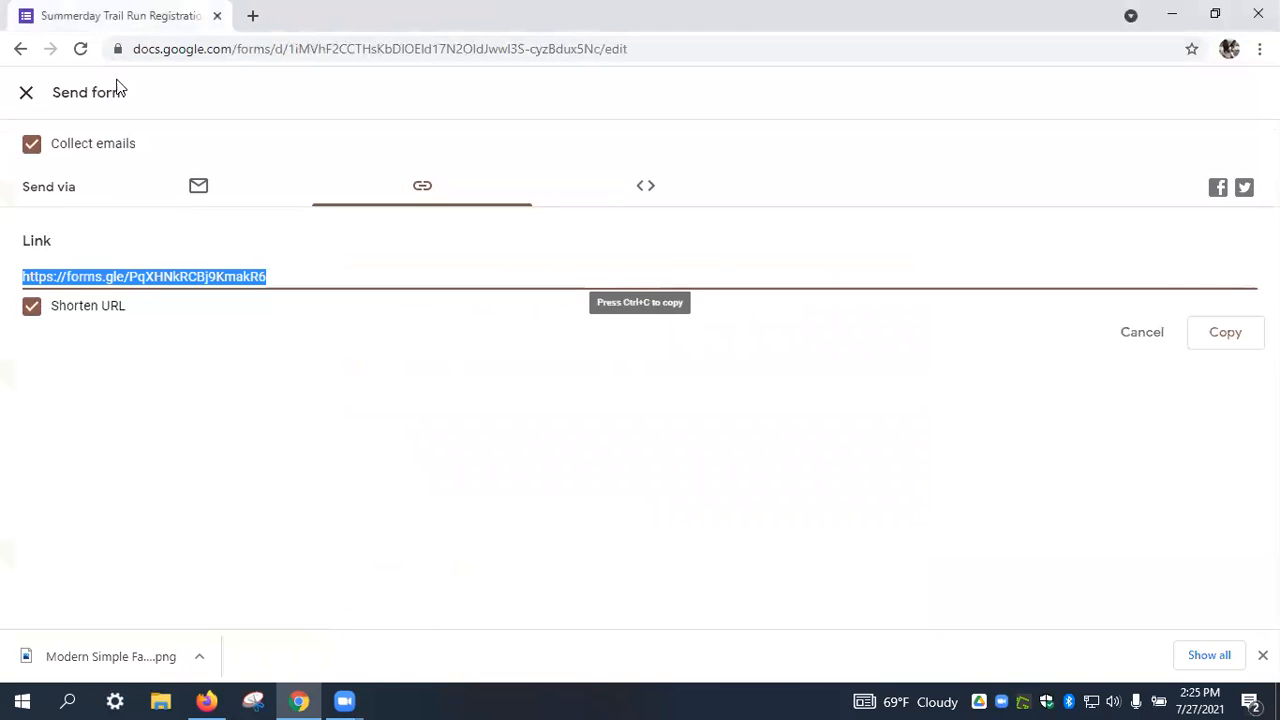
pyautogui.click(24, 96)
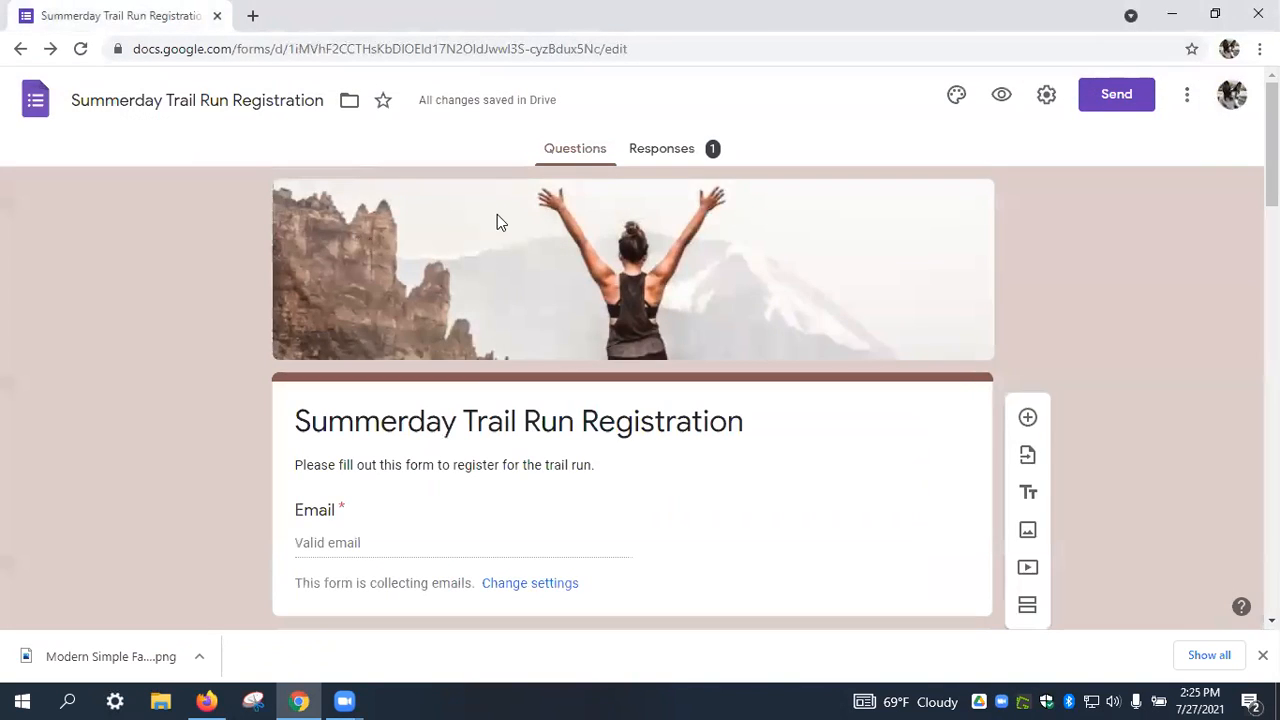
pyautogui.click(667, 155)
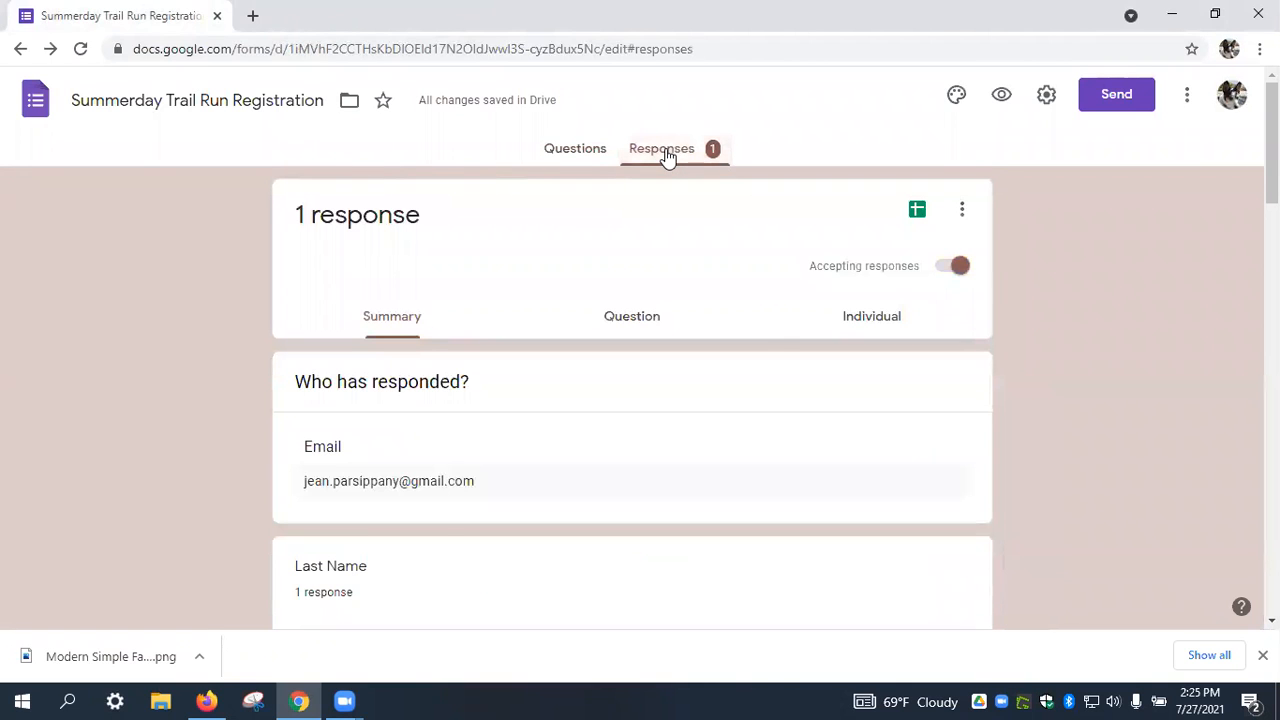
pyautogui.scroll(-3, 783, 329)
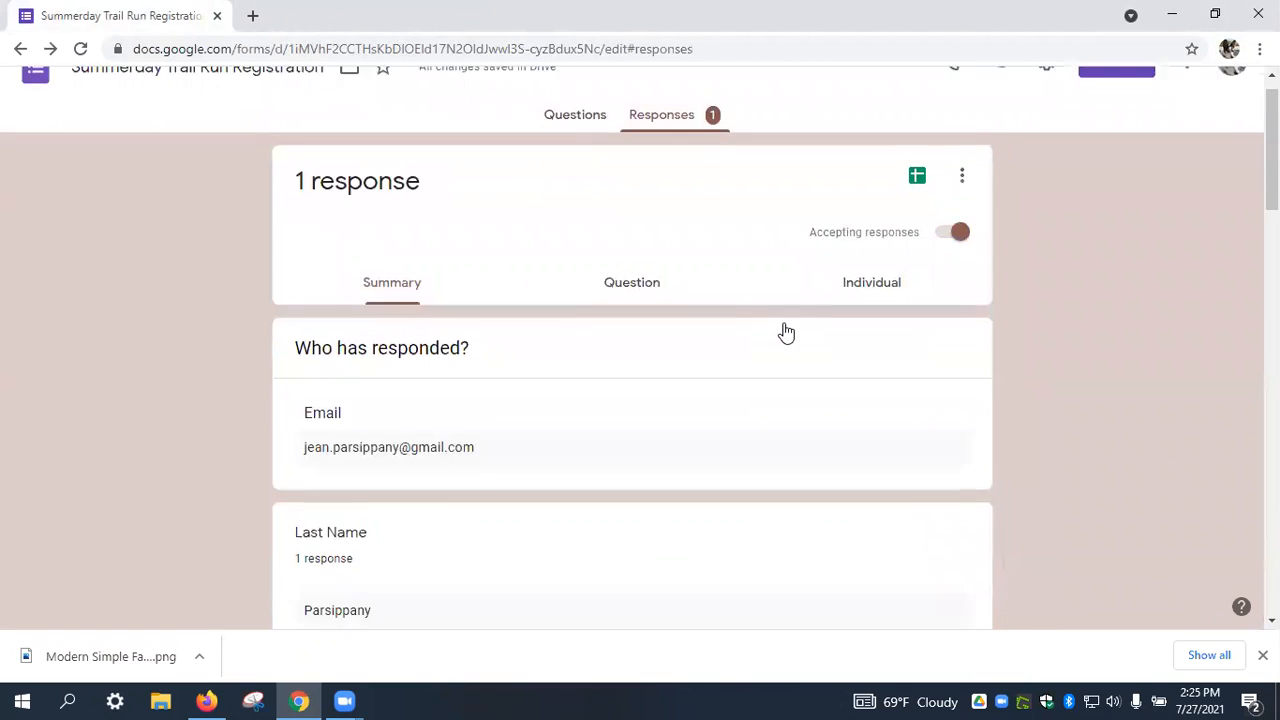
pyautogui.scroll(-5, 786, 331)
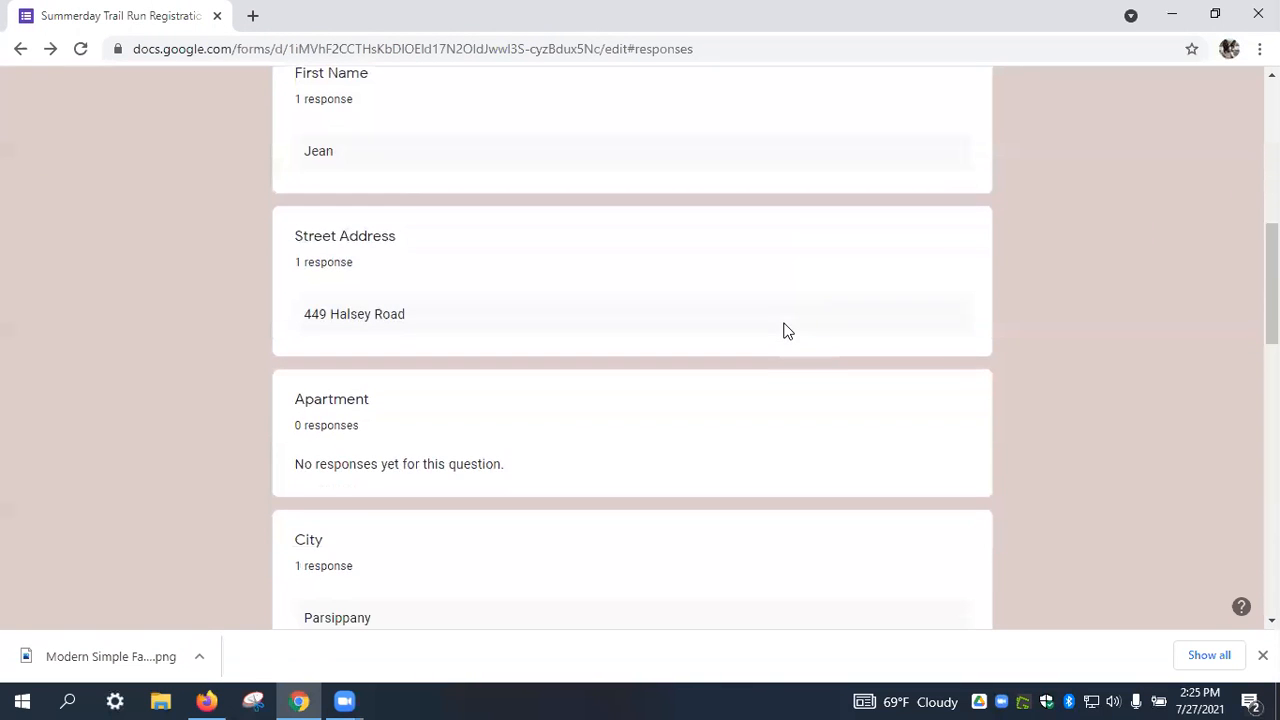
pyautogui.scroll(-2, 786, 331)
pyautogui.scroll(-2, 701, 287)
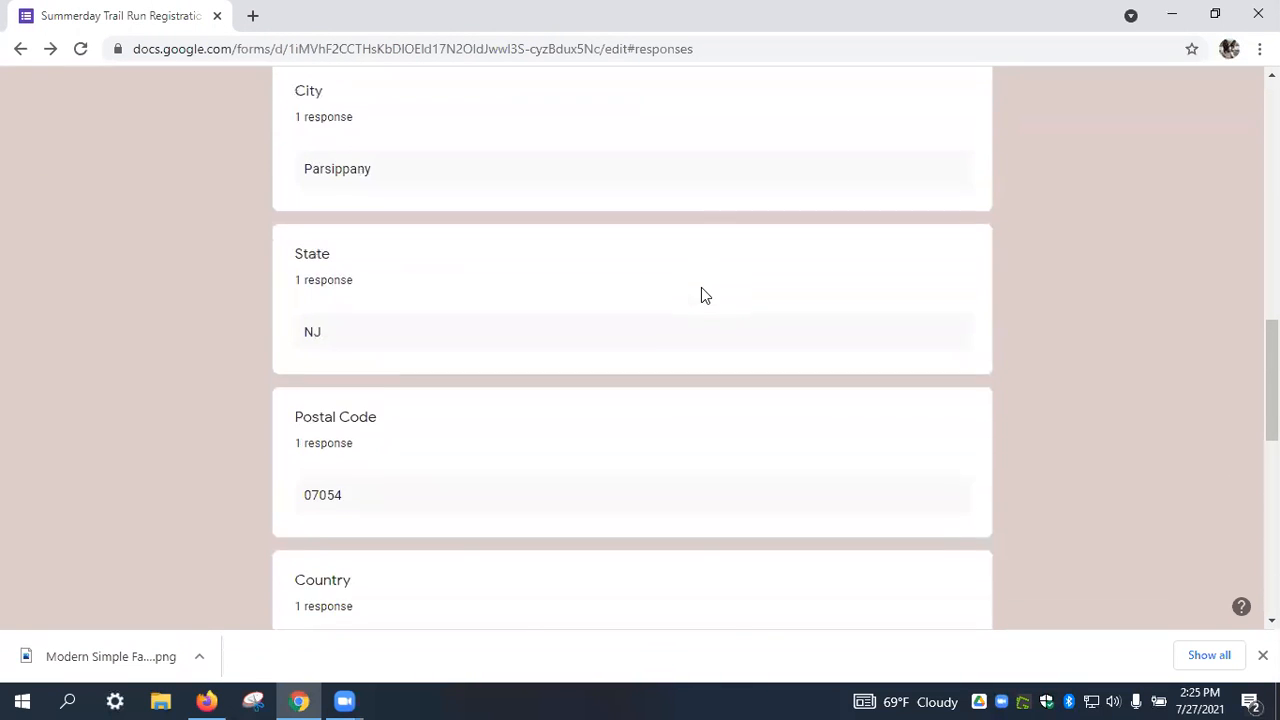
pyautogui.scroll(-2, 703, 291)
pyautogui.scroll(-3, 703, 291)
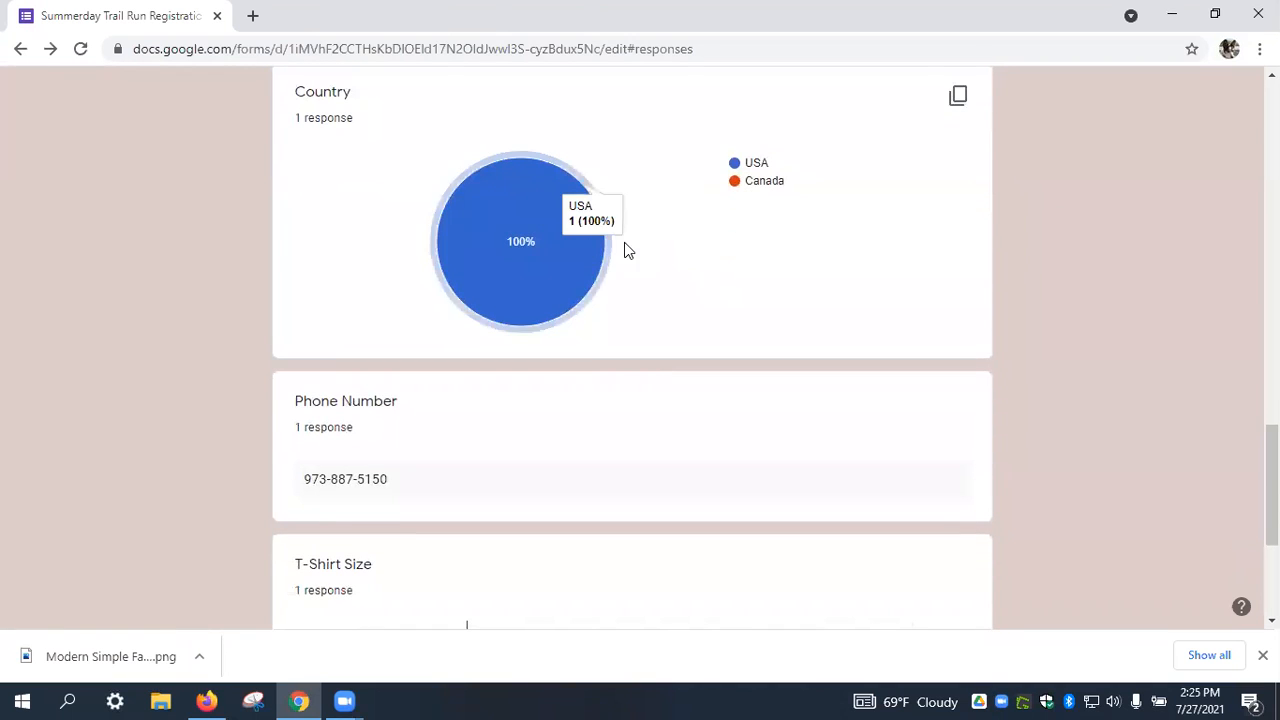
pyautogui.scroll(-3, 680, 240)
pyautogui.scroll(15, 680, 245)
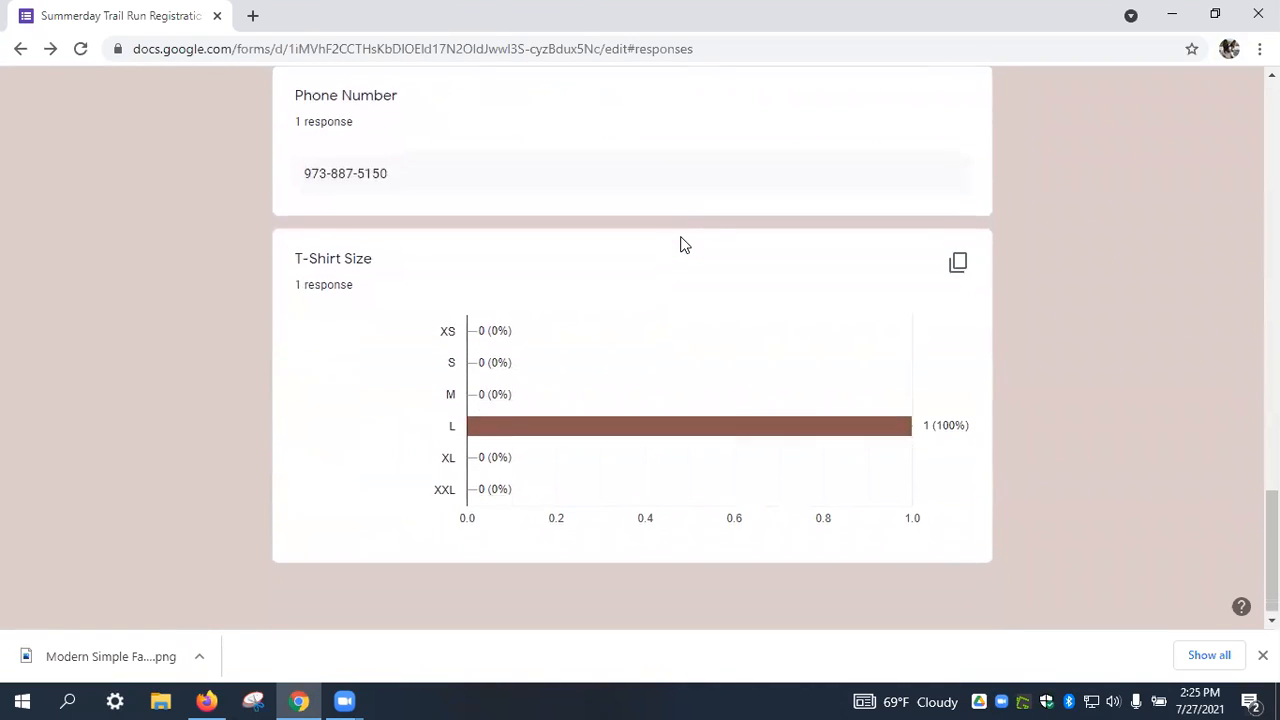
pyautogui.scroll(3, 680, 245)
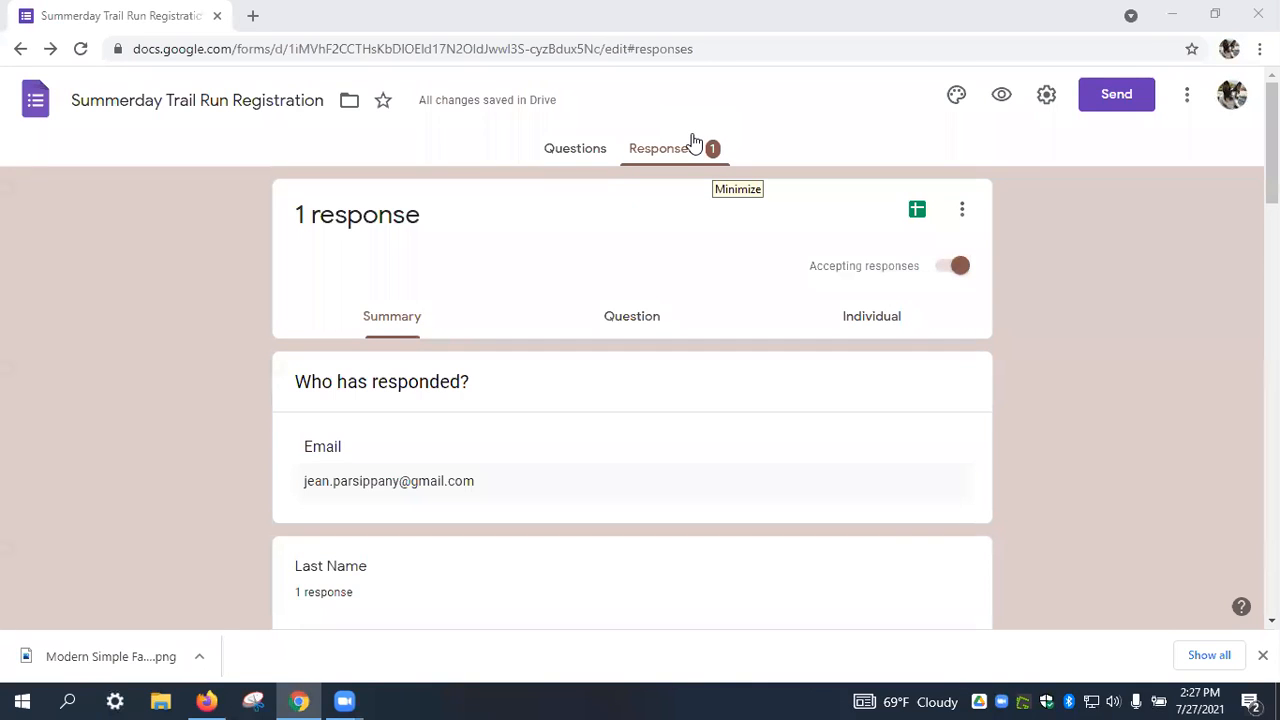
# Return to the Forms home page and create a new Blank form.
pyautogui.click(40, 97)
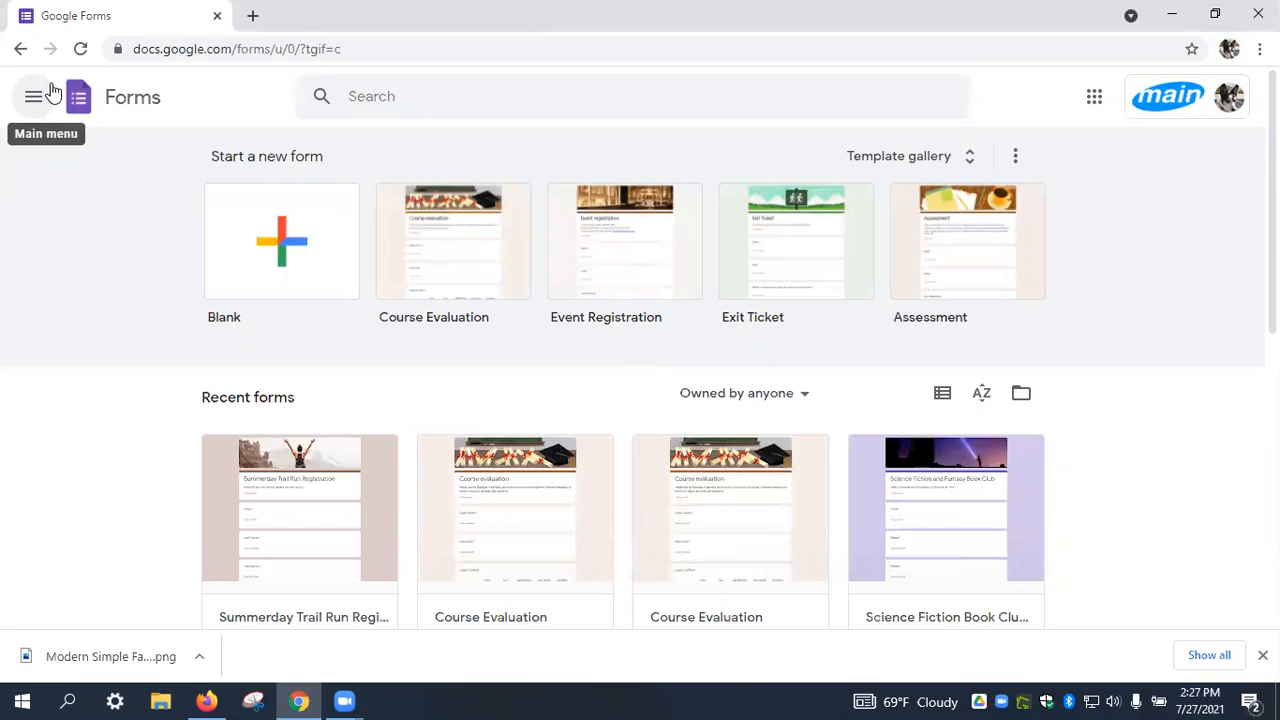
pyautogui.click(281, 247)
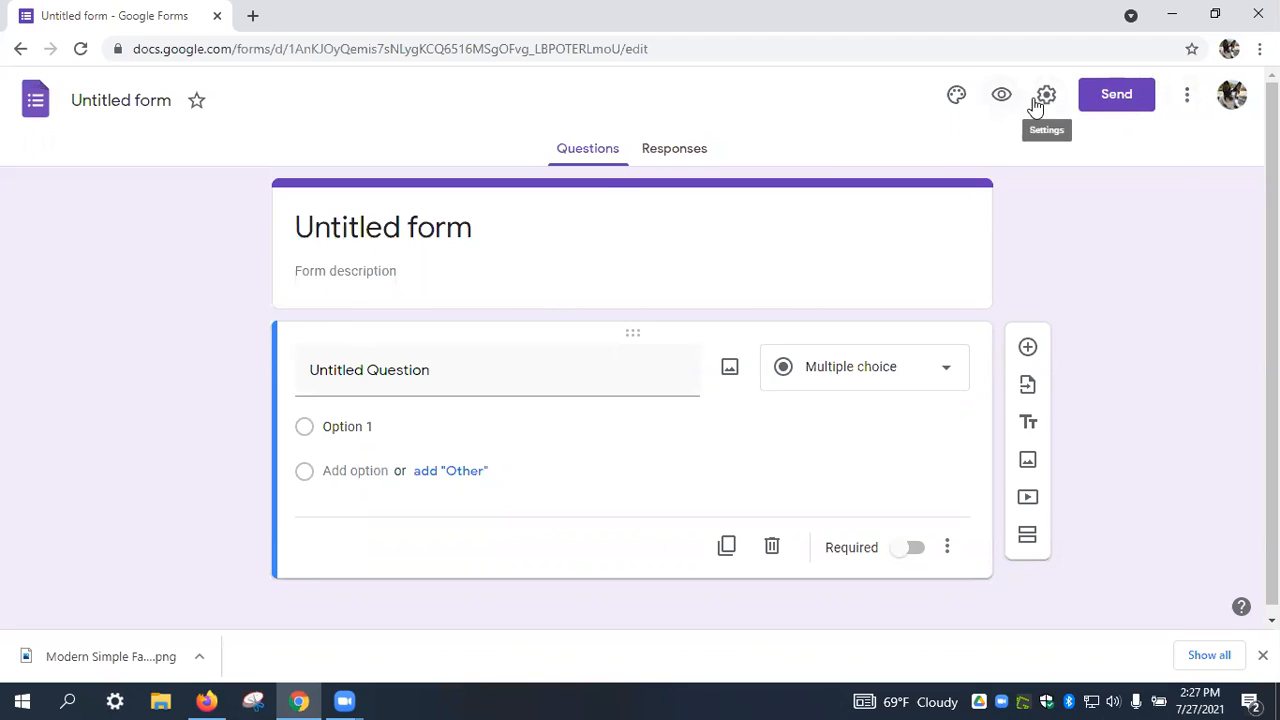
# Insert the grass runner image from Work and School as the form's header.
pyautogui.click(957, 97)
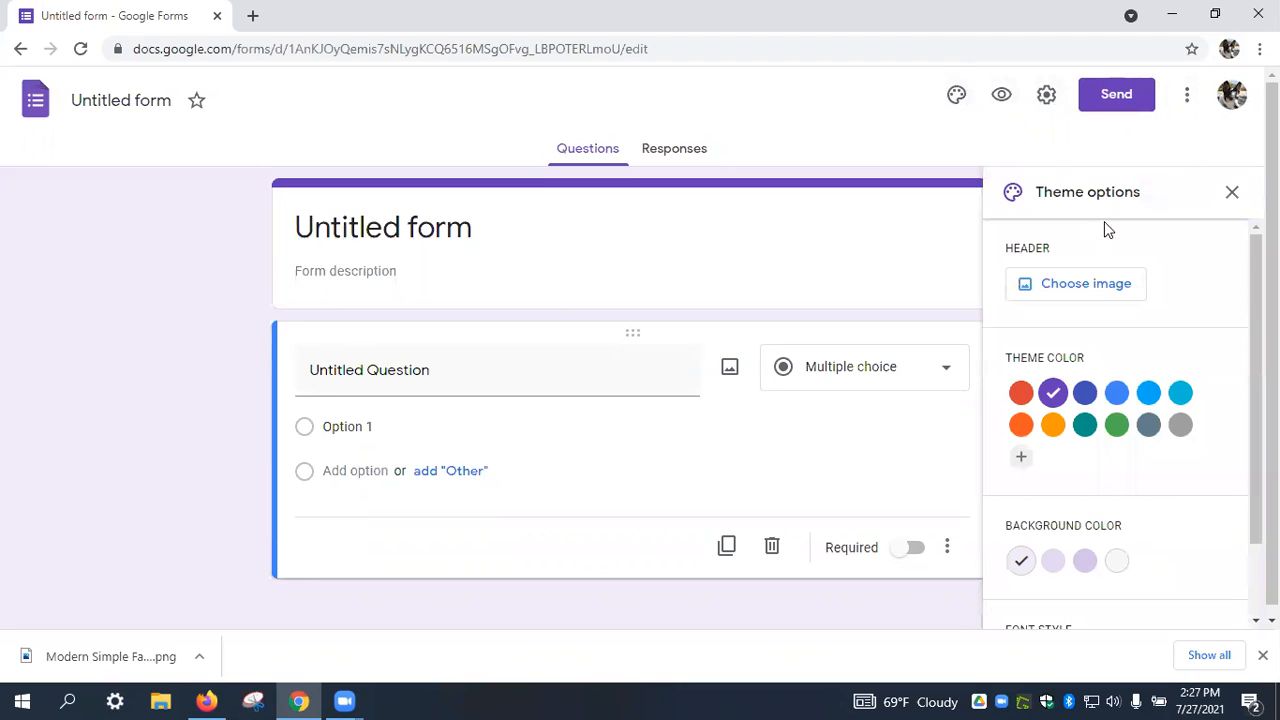
pyautogui.click(1093, 276)
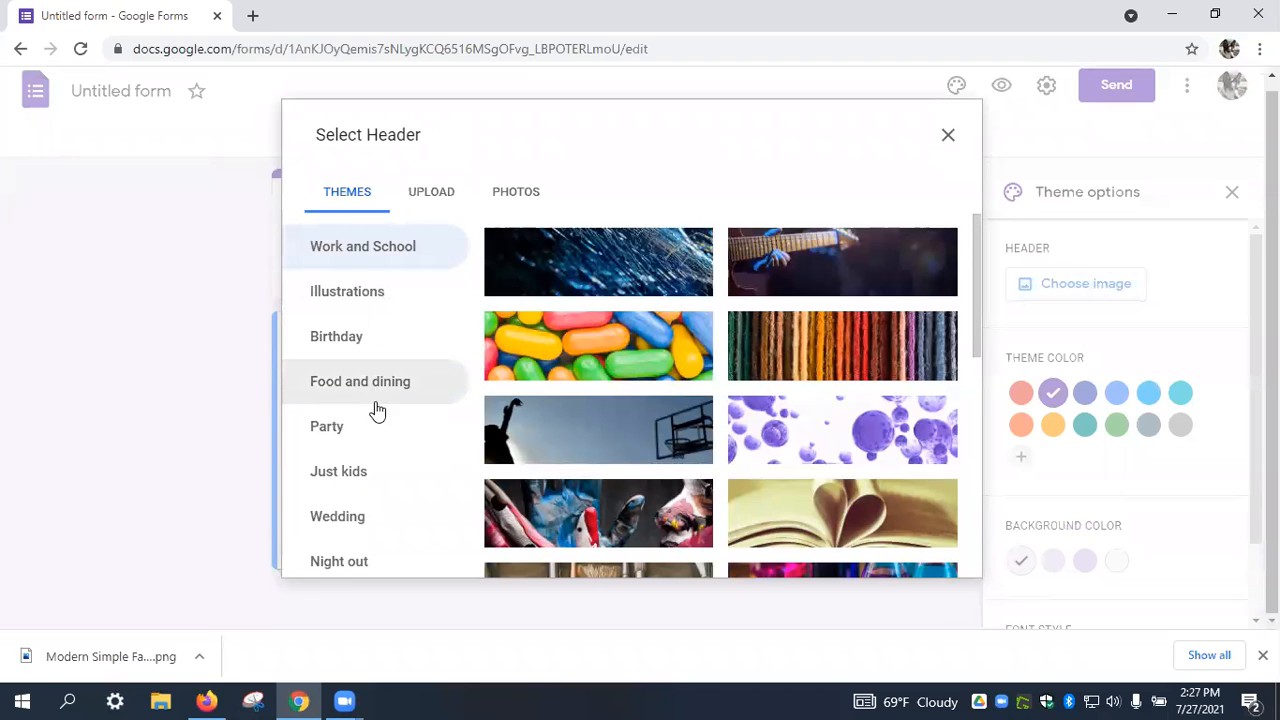
pyautogui.moveTo(978, 309); pyautogui.dragTo(971, 459)
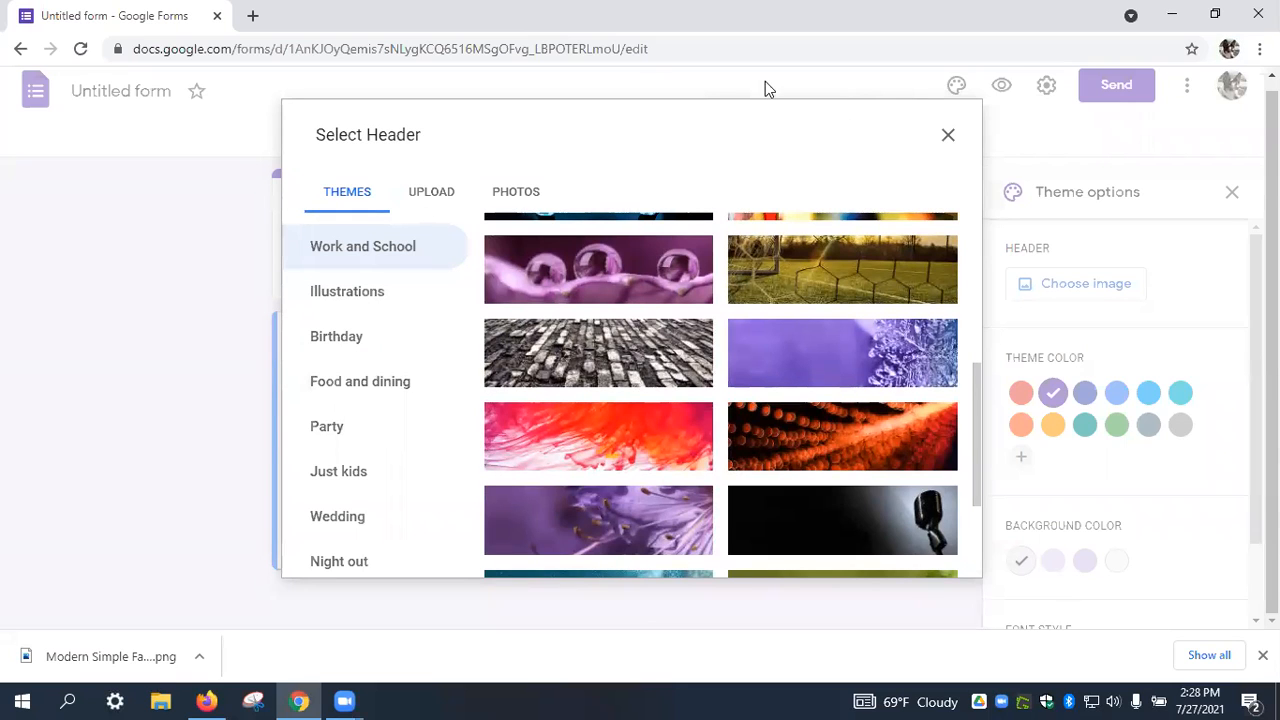
pyautogui.click(352, 562)
pyautogui.click(395, 512)
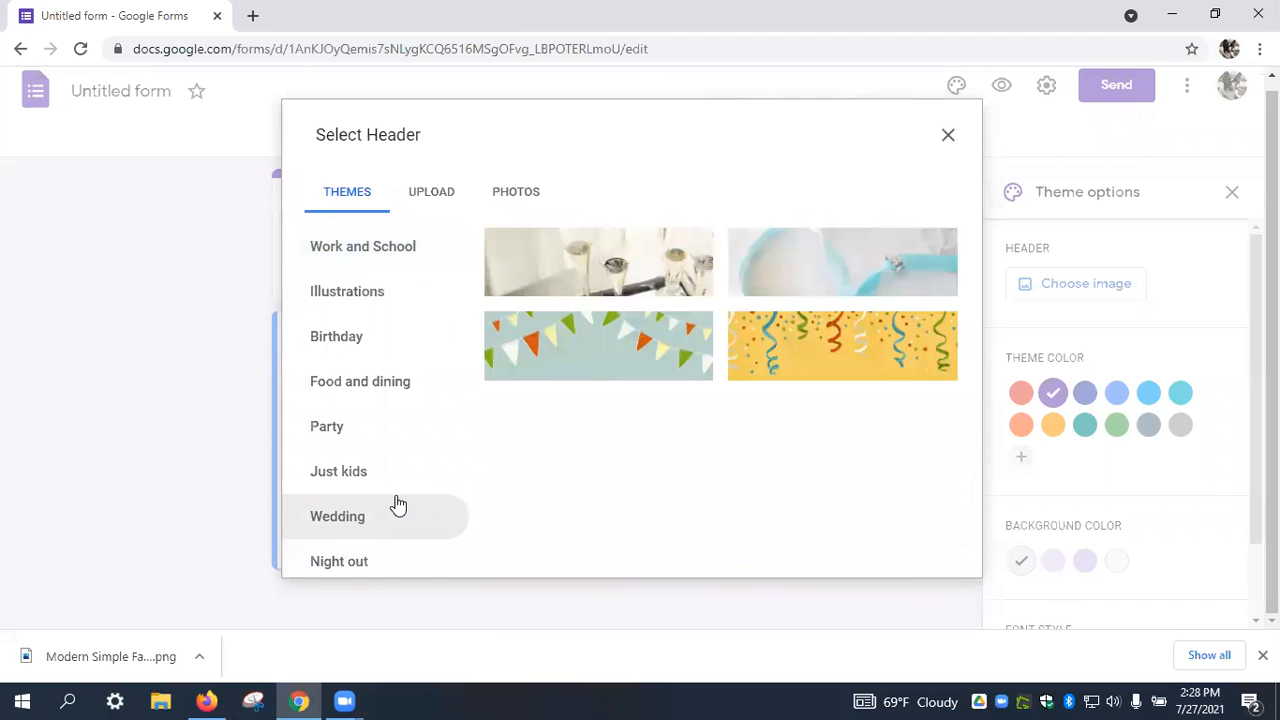
pyautogui.click(403, 246)
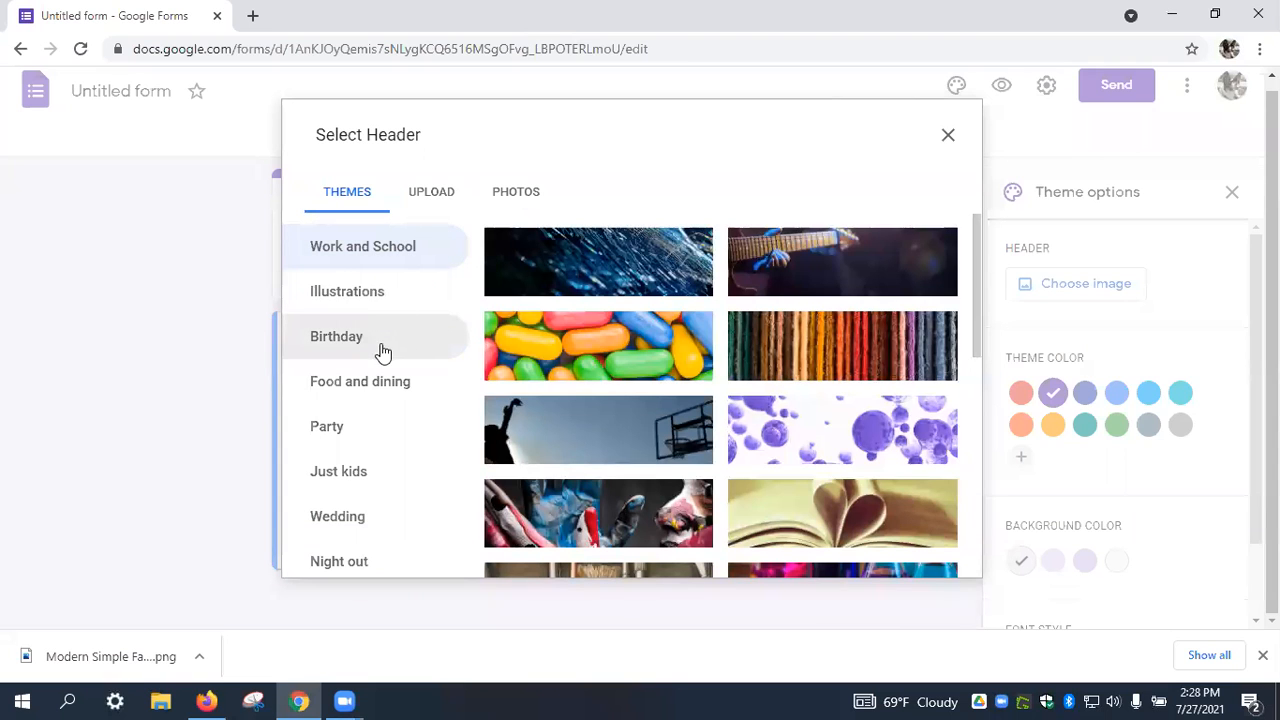
pyautogui.scroll(-5, 684, 364)
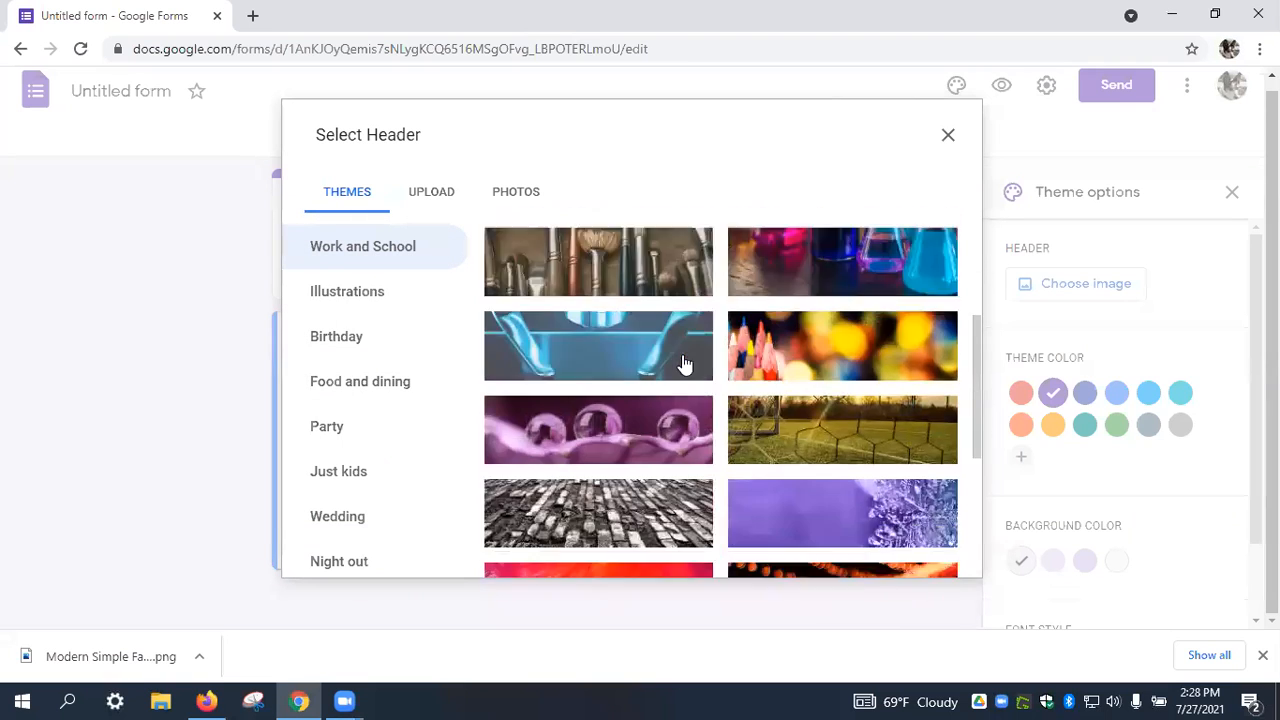
pyautogui.scroll(-10, 684, 364)
pyautogui.scroll(-3, 684, 364)
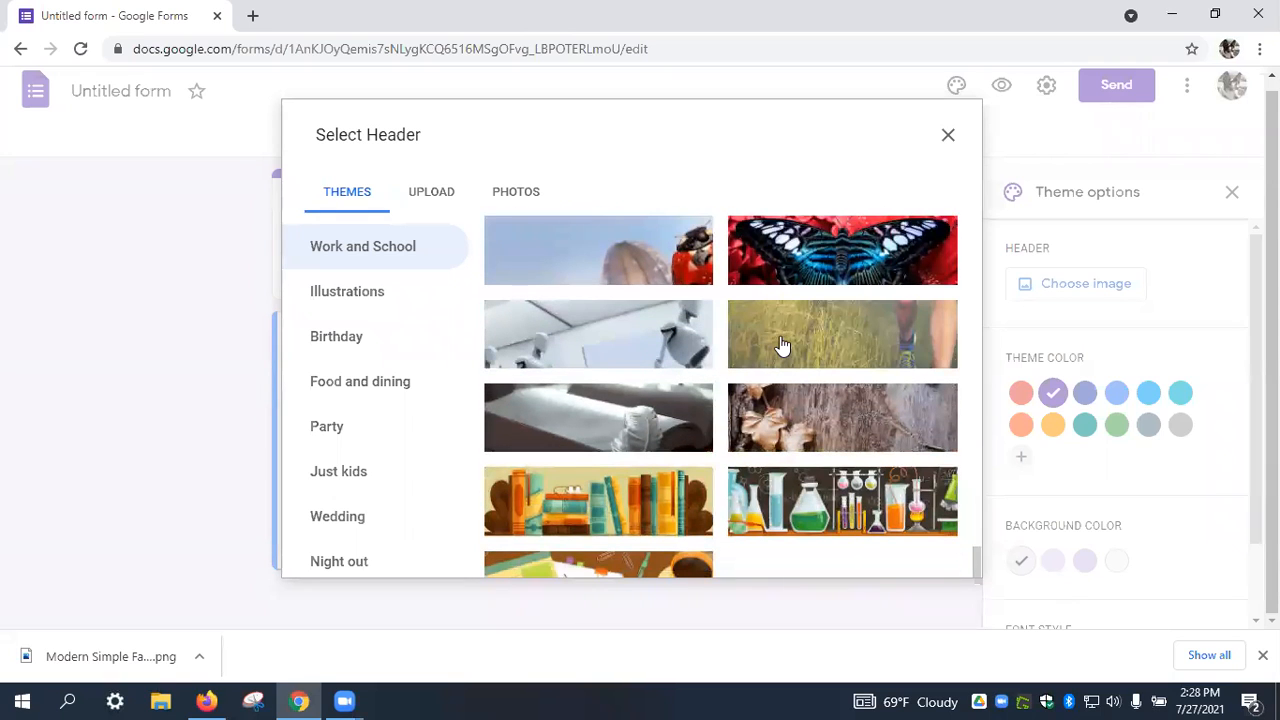
pyautogui.click(782, 346)
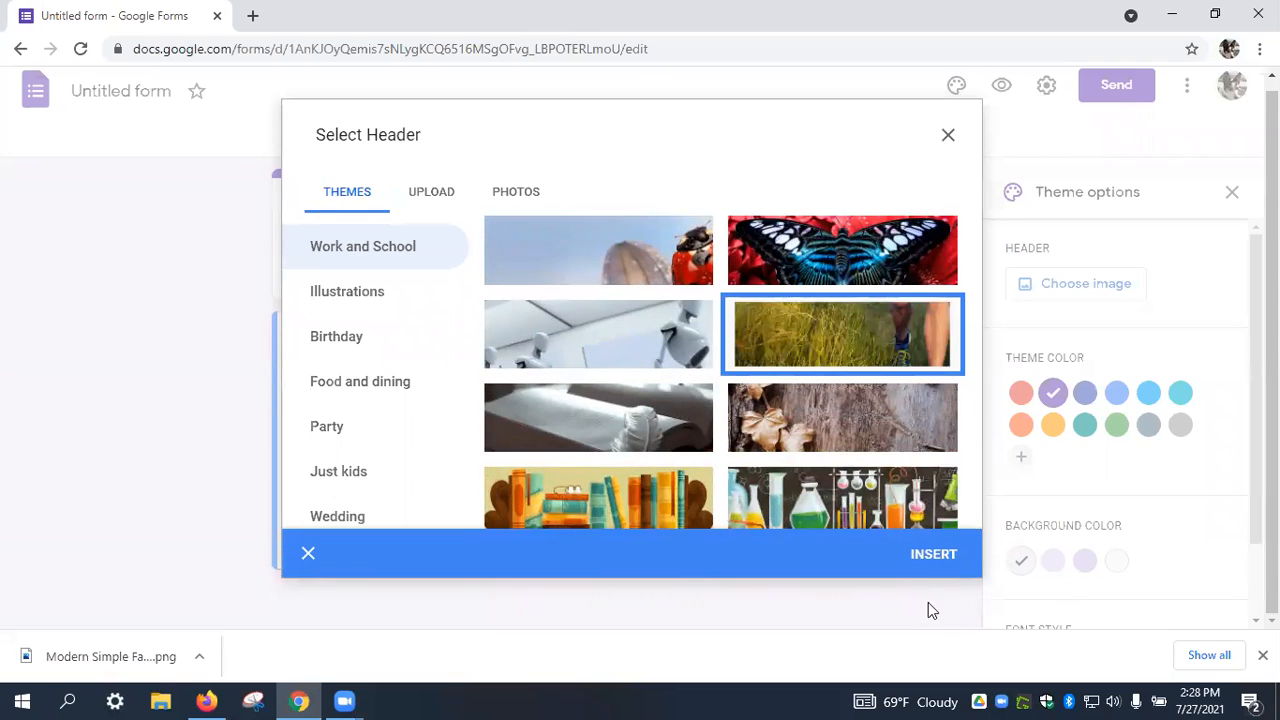
pyautogui.click(922, 555)
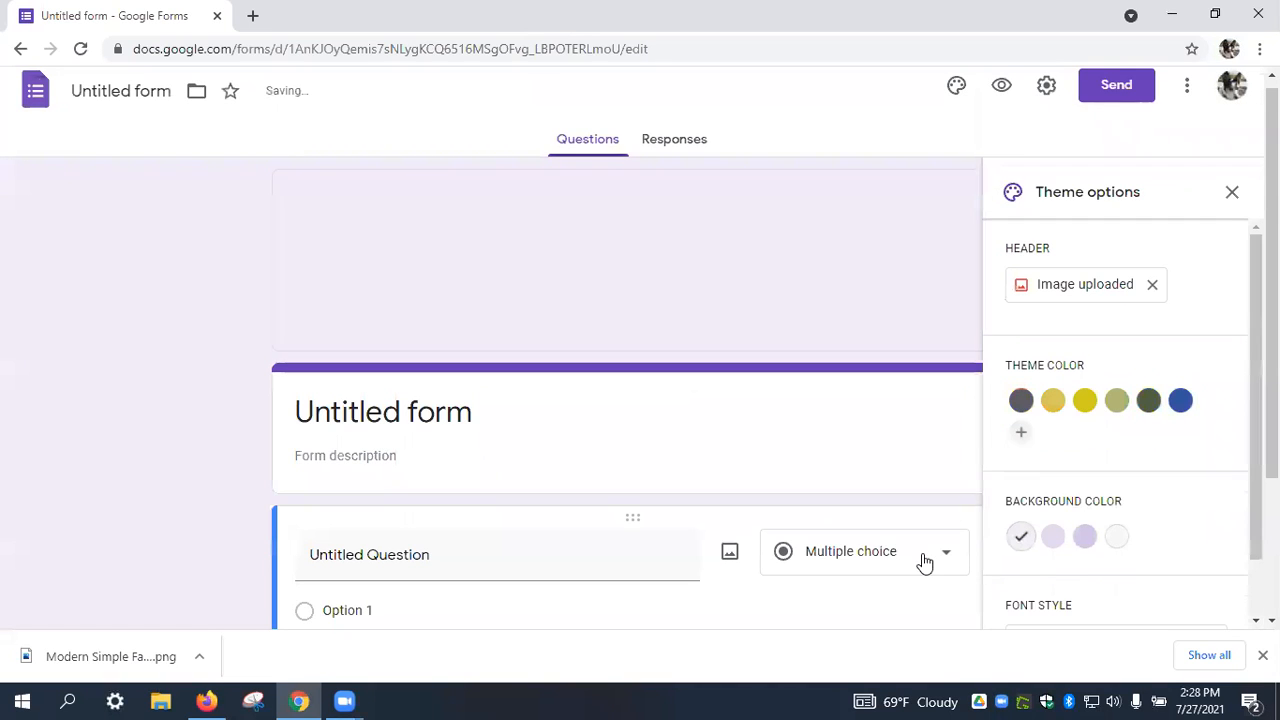
# Set the theme colour to dark green and choose the darker background.
pyautogui.click(1136, 407)
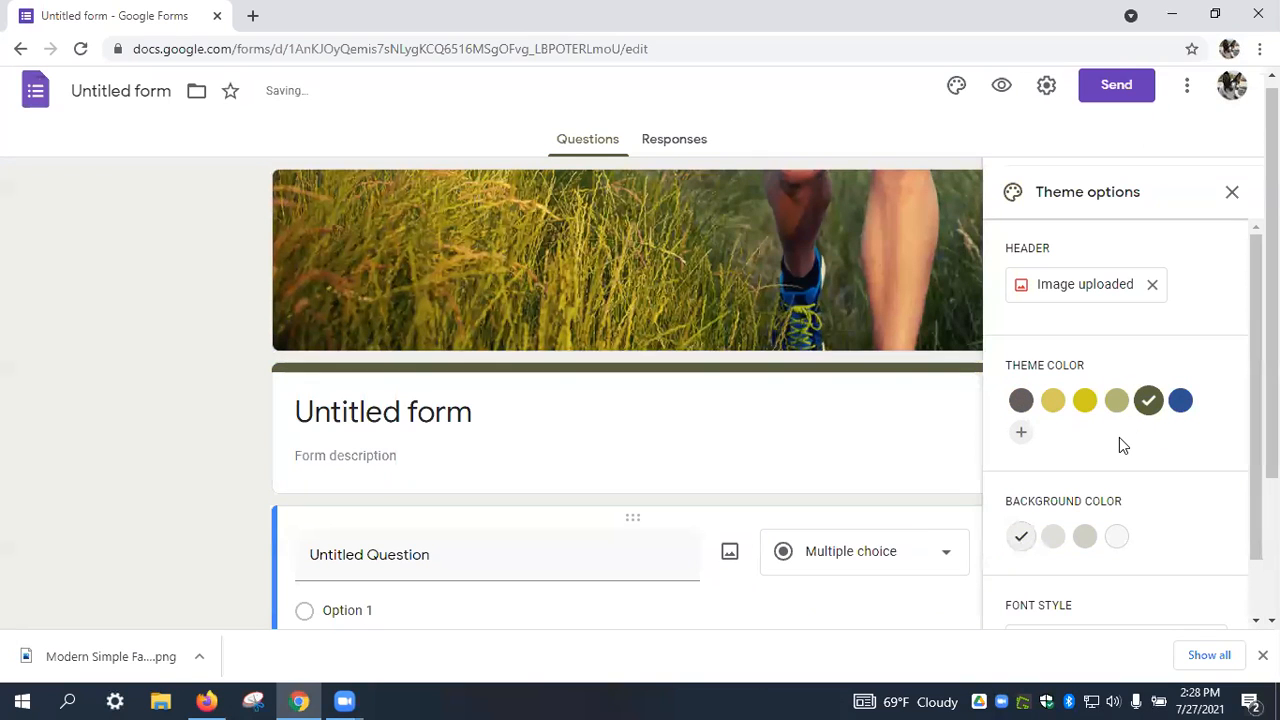
pyautogui.click(1082, 543)
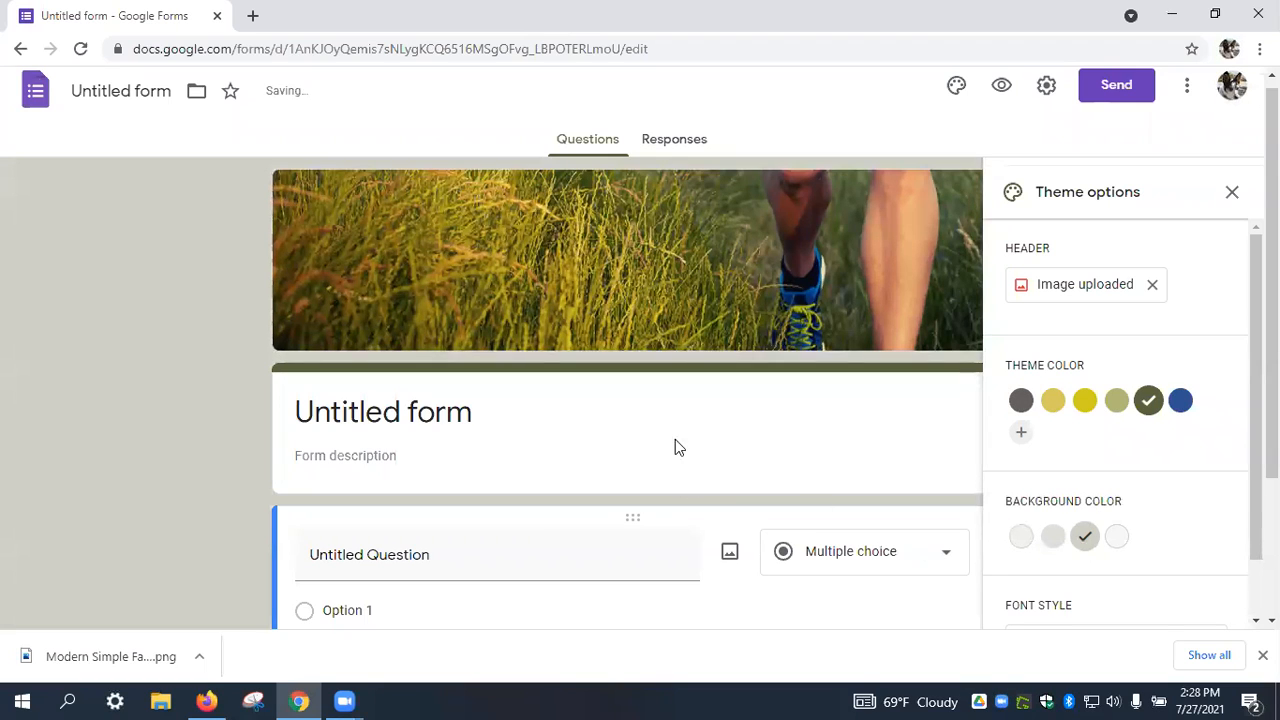
pyautogui.click(534, 410)
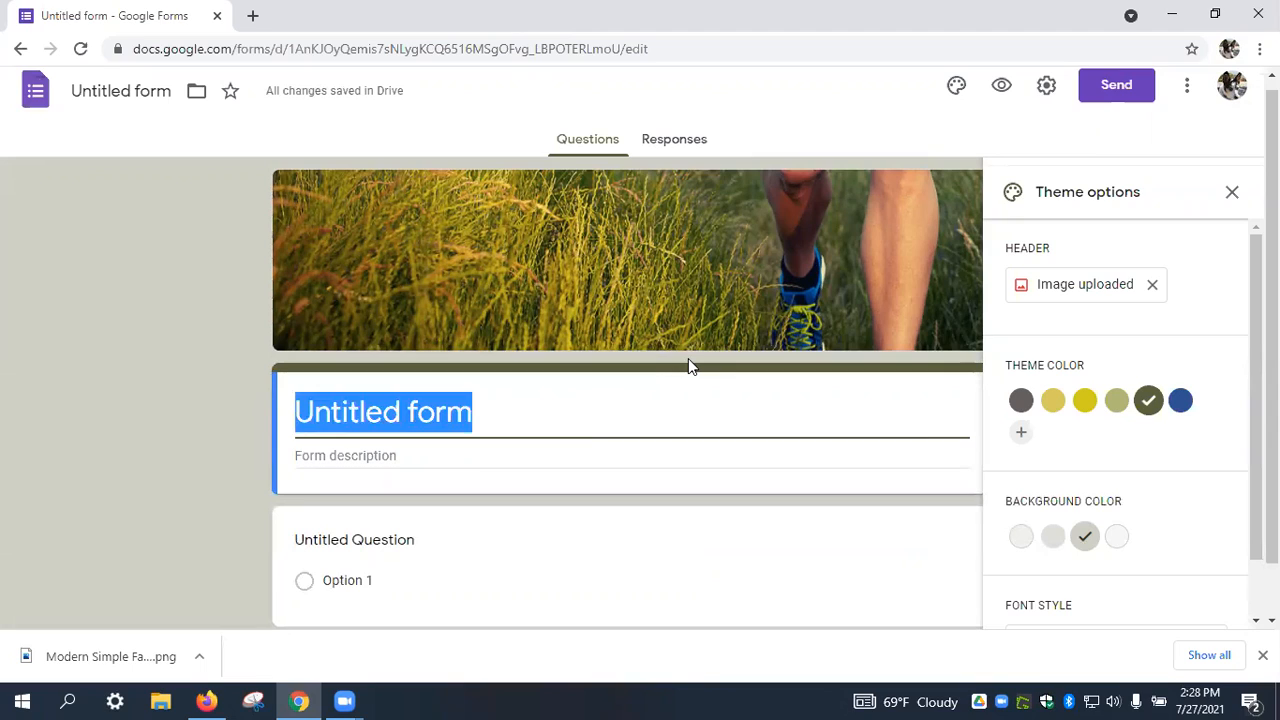
# Title the form 'Summerday Feedback' with description 'Tell us how we did!'.
pyautogui.write('Summerd')
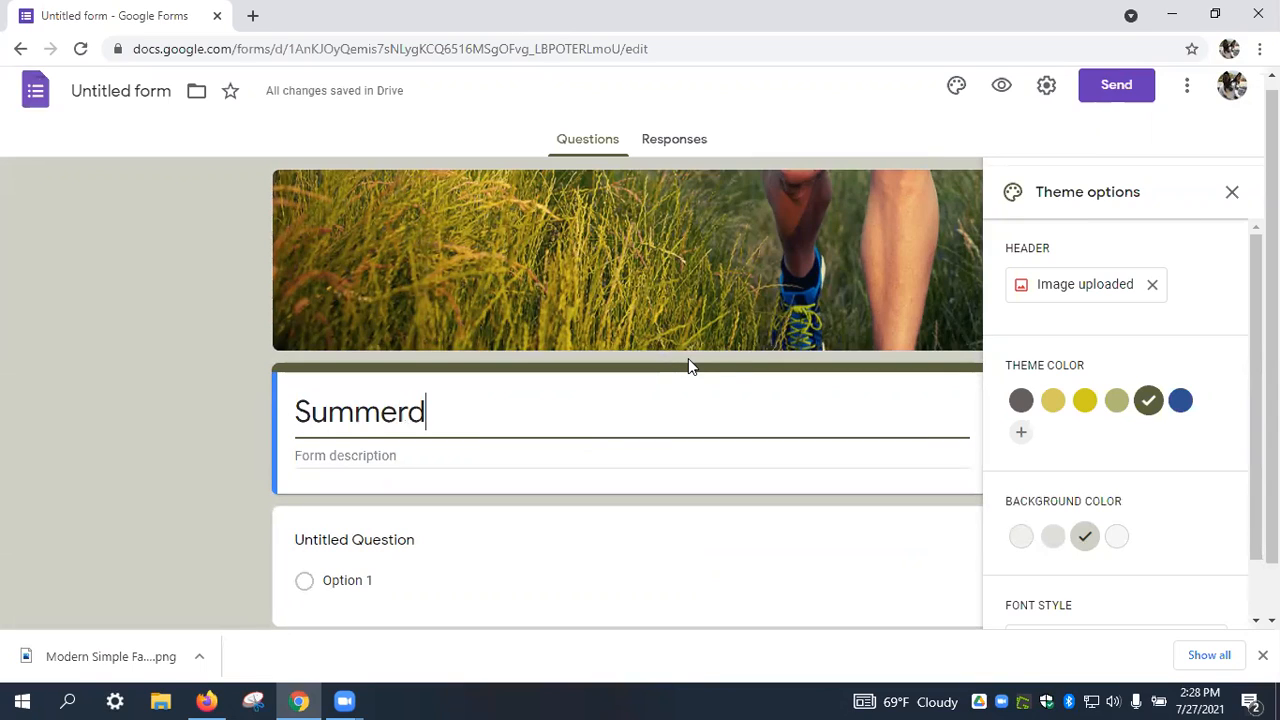
pyautogui.write('ay Feedback')
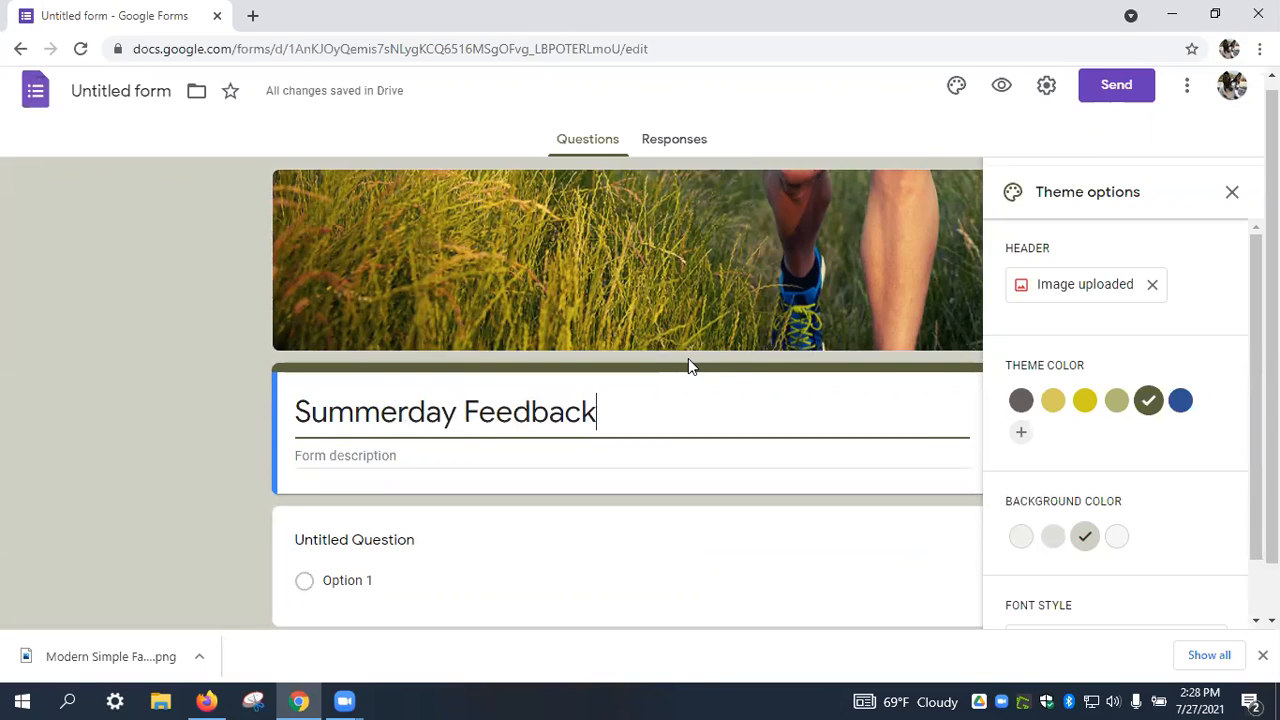
pyautogui.click(429, 457)
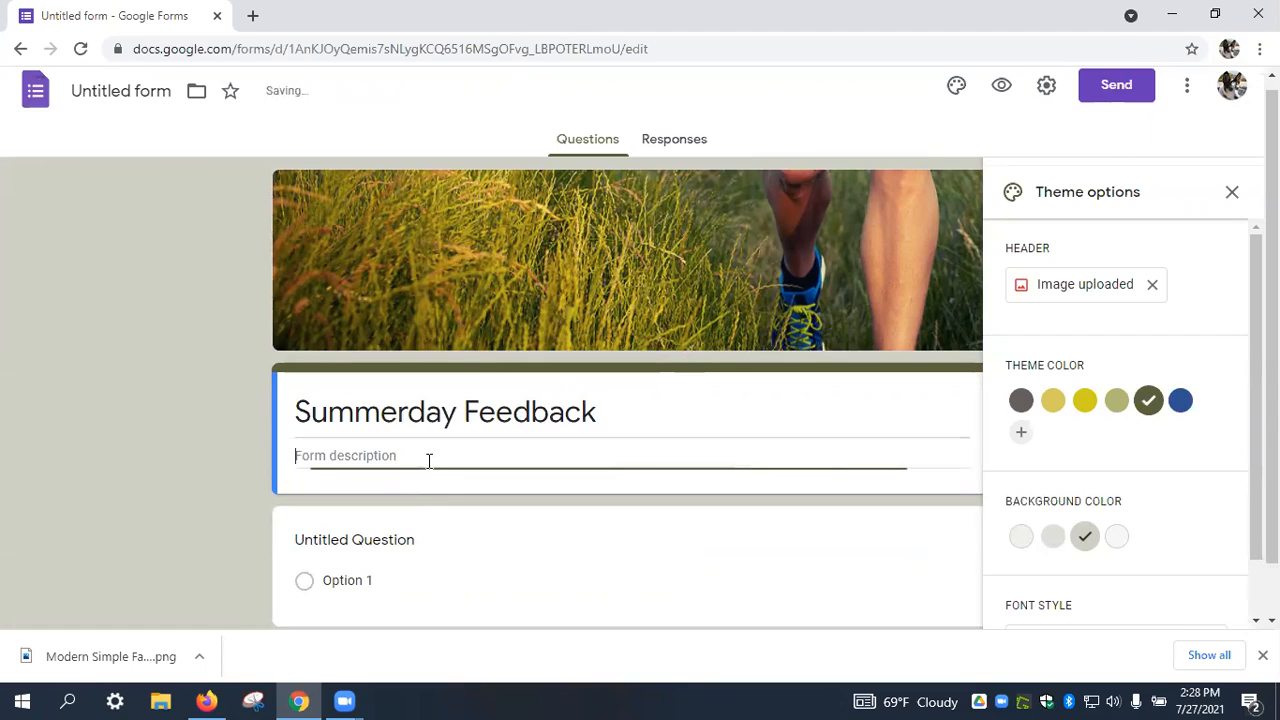
pyautogui.write('Tell us how we did')
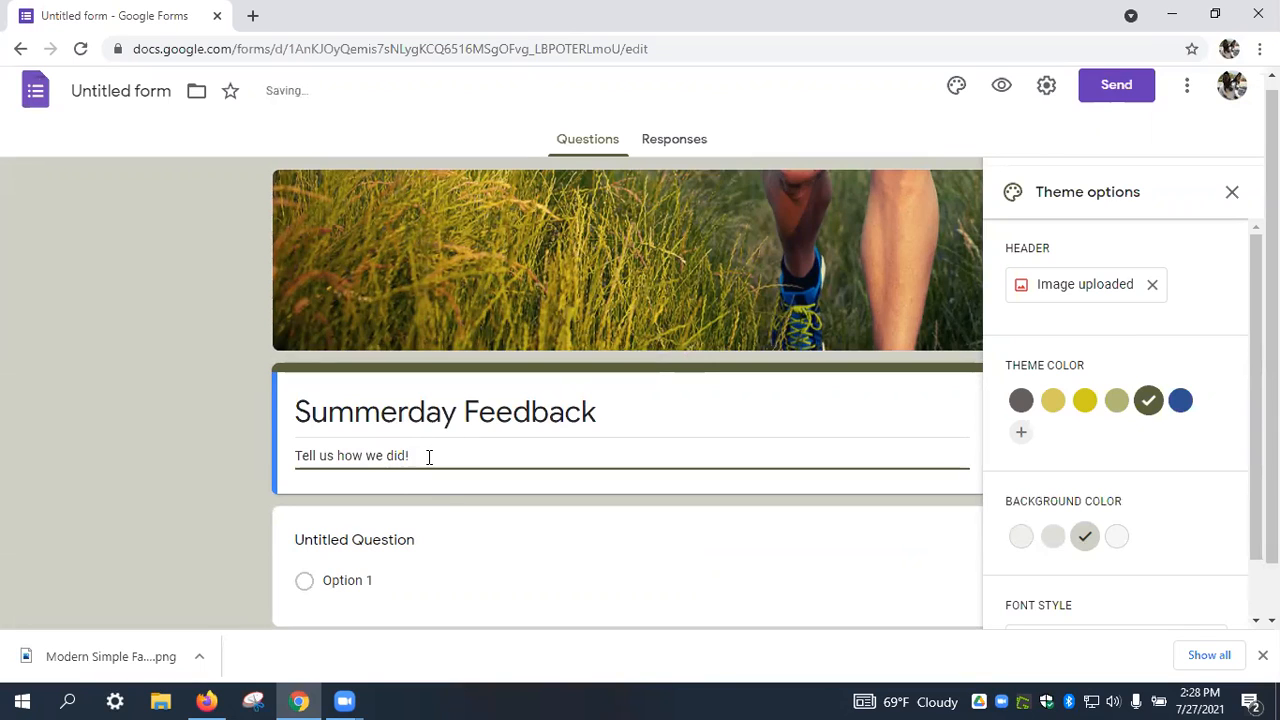
pyautogui.write('!')
# Close Theme options and bring up the first question's type list.
pyautogui.click(1232, 192)
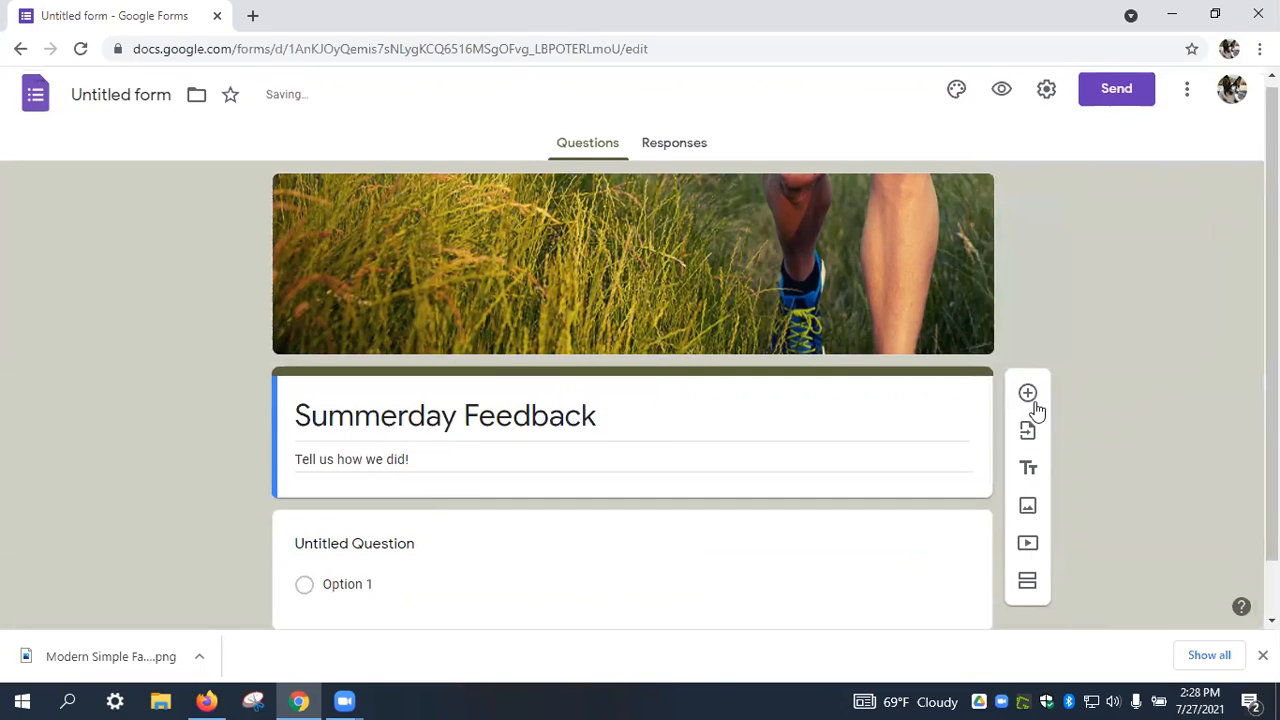
pyautogui.scroll(-1, 900, 450)
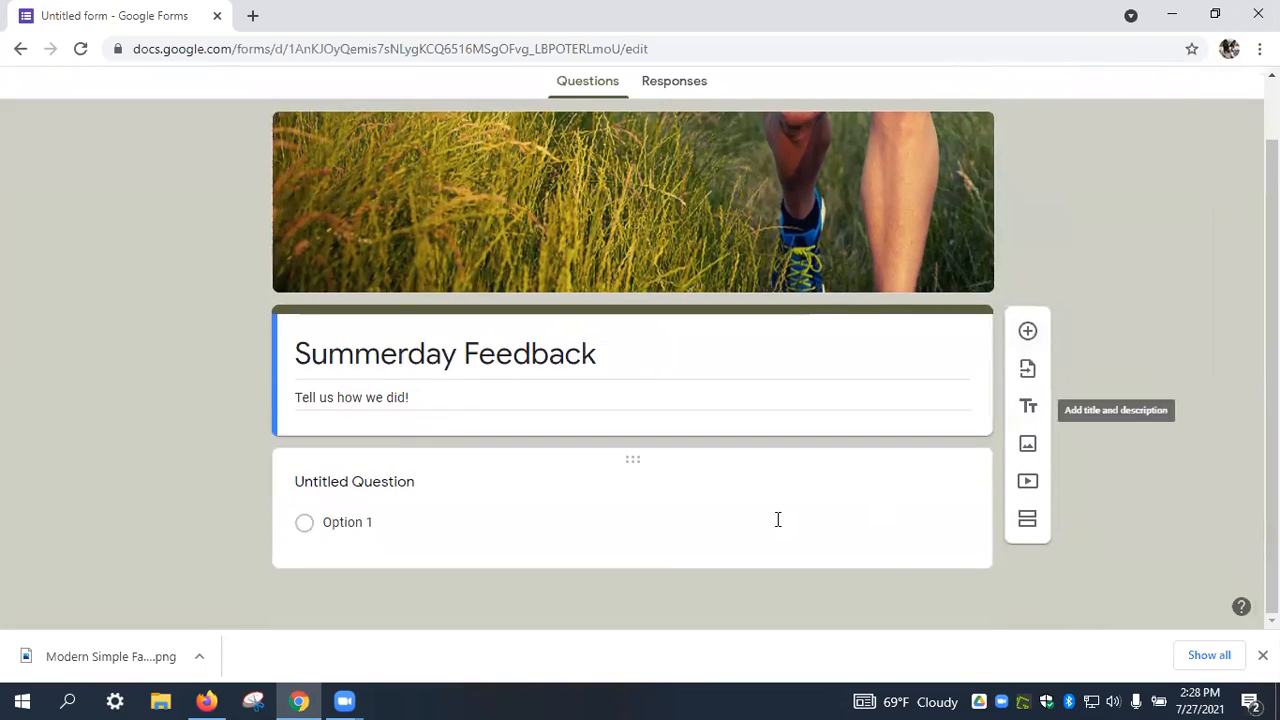
pyautogui.click(548, 492)
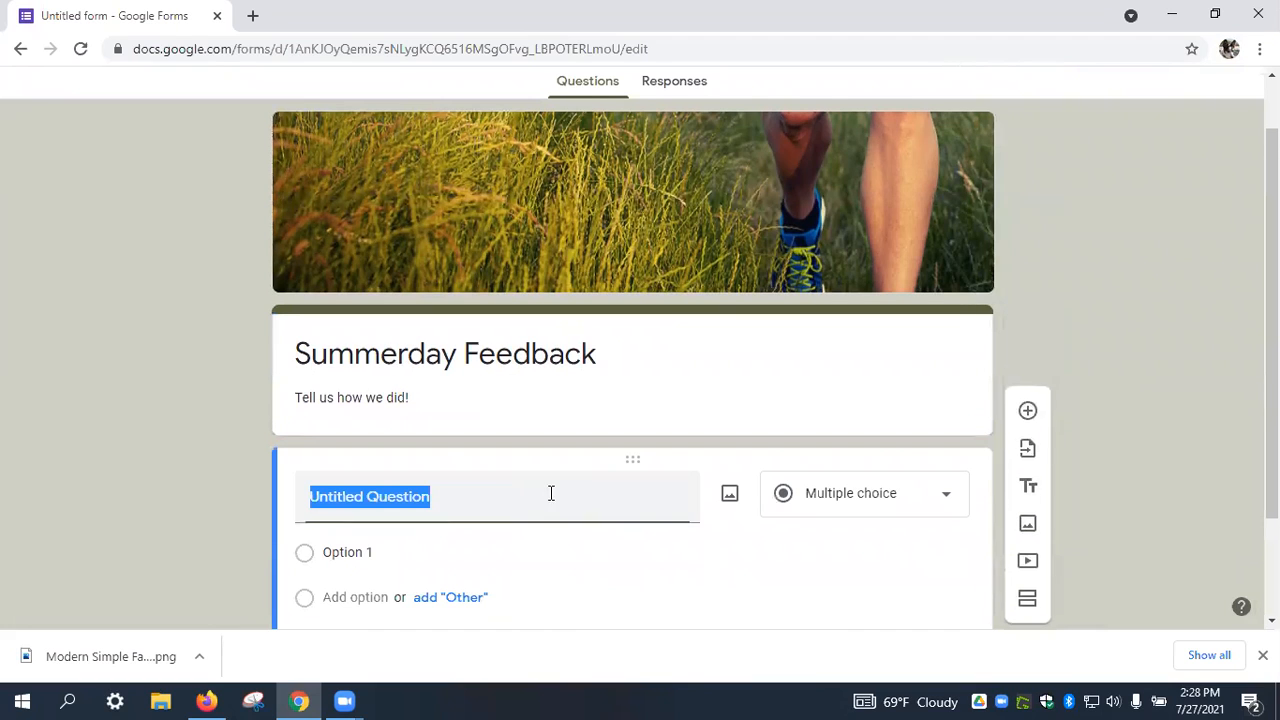
pyautogui.click(940, 505)
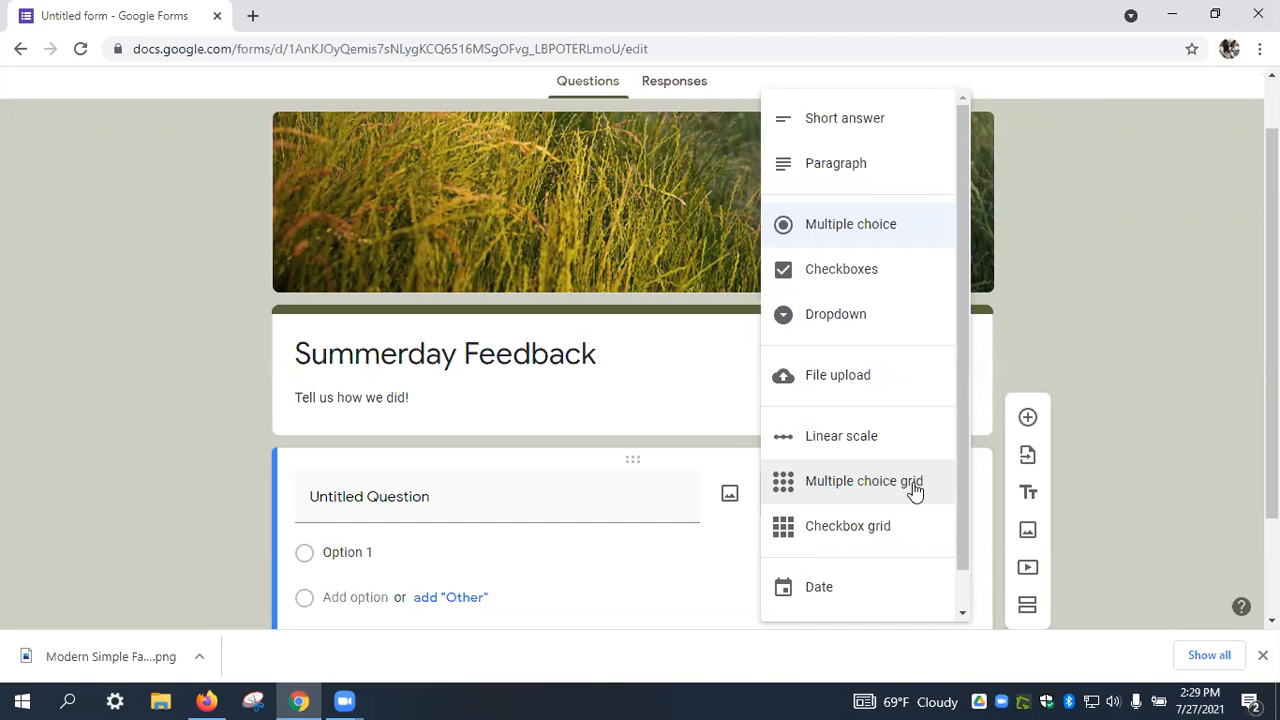
# Make the question a multiple choice grid titled 'Before the event'.
pyautogui.click(914, 489)
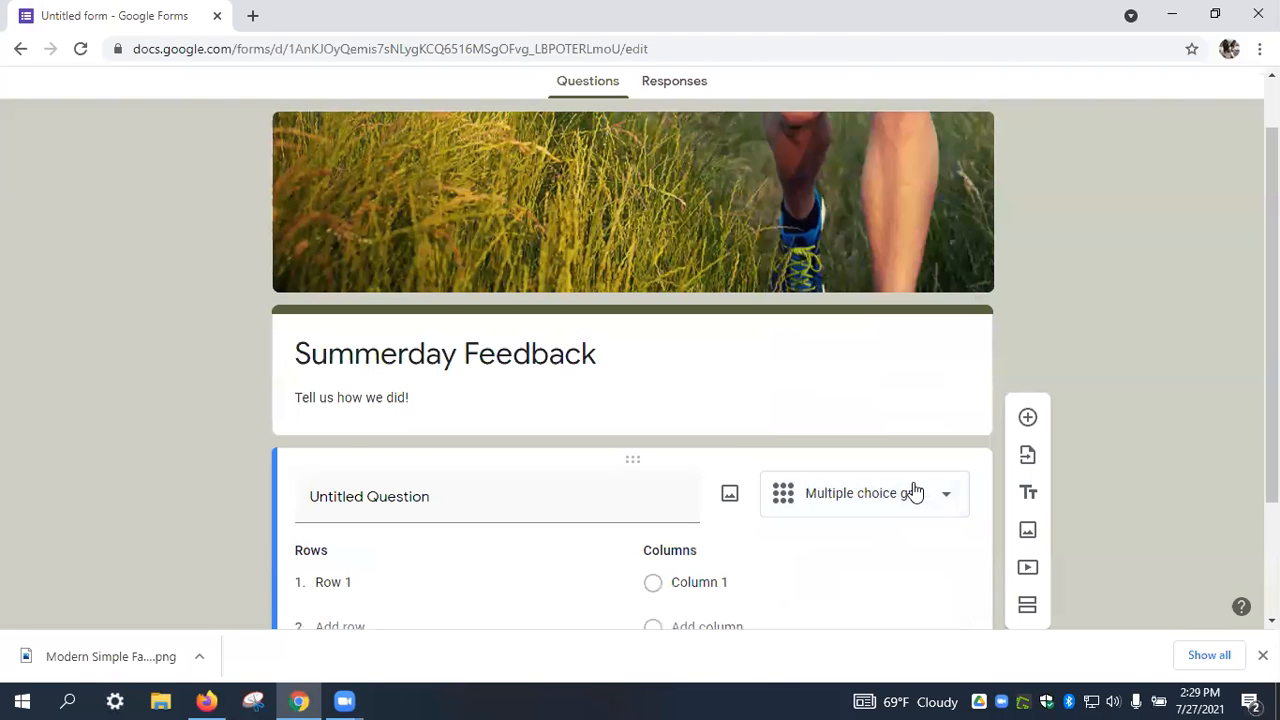
pyautogui.scroll(-2, 920, 466)
pyautogui.click(566, 337)
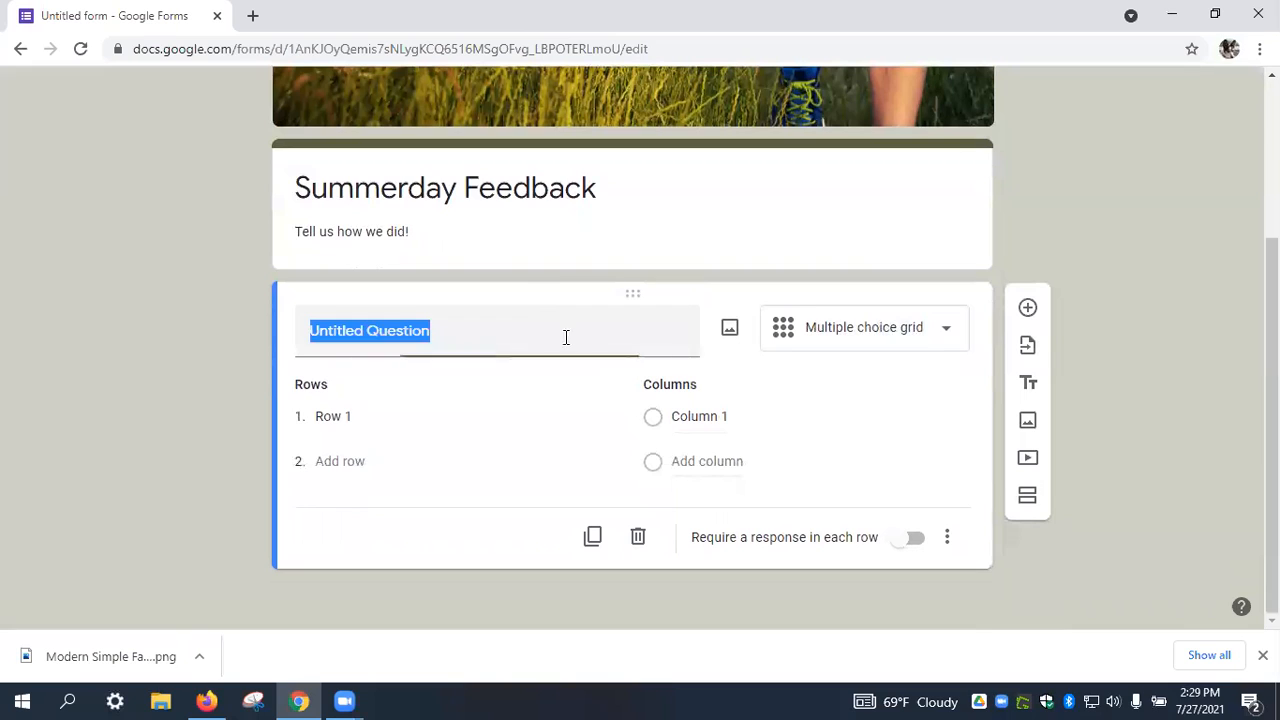
pyautogui.write('B')
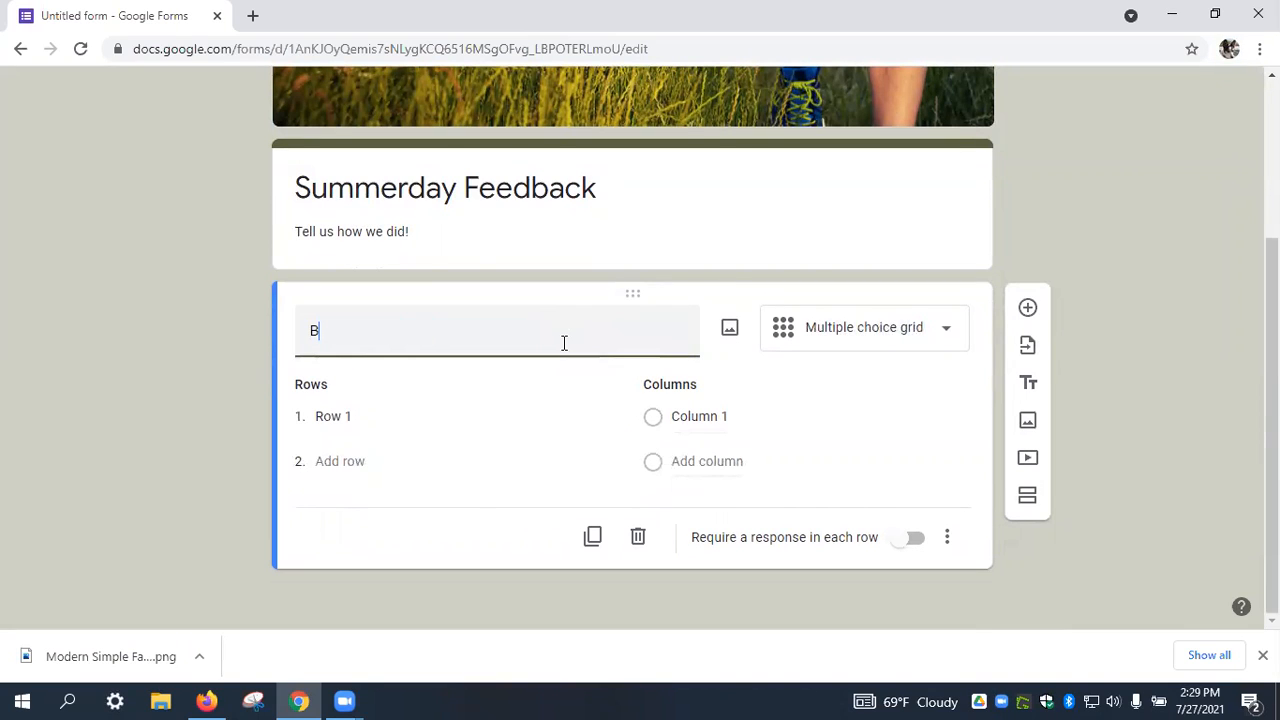
pyautogui.write('efore the event')
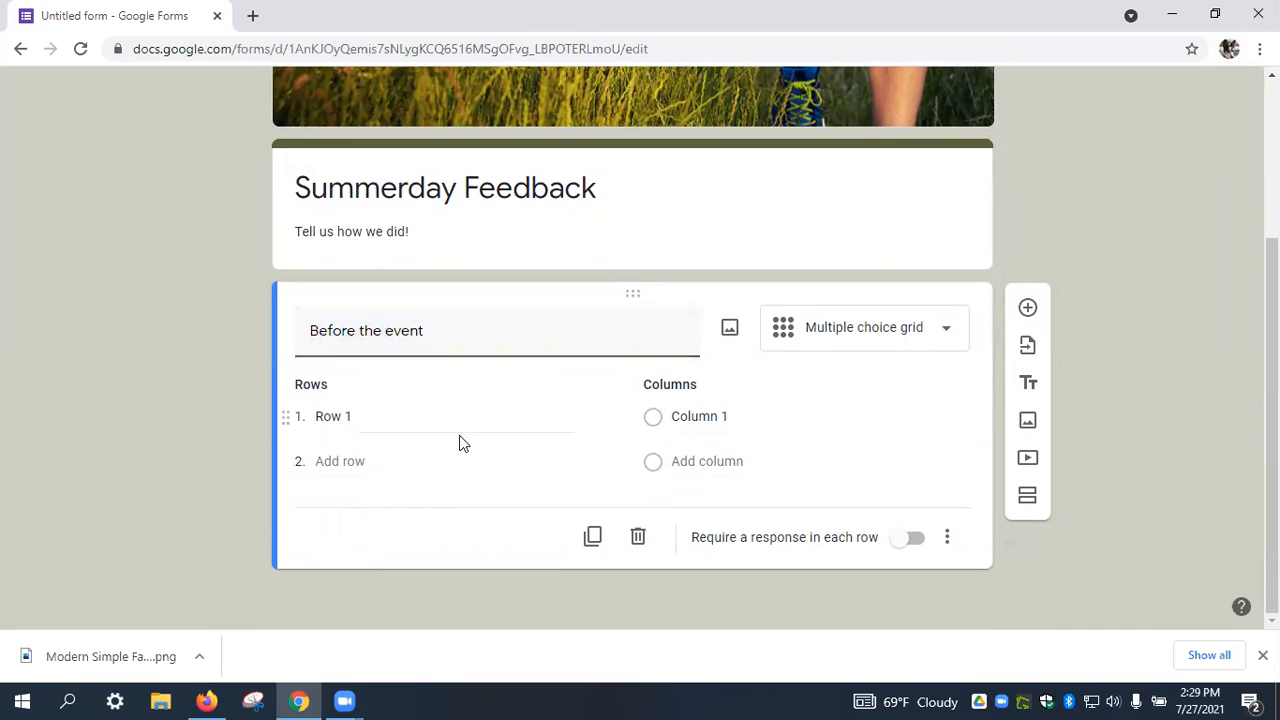
# Add grid rows rating Online Registration, Organizers Communication and Registration Materials.
pyautogui.click(355, 413)
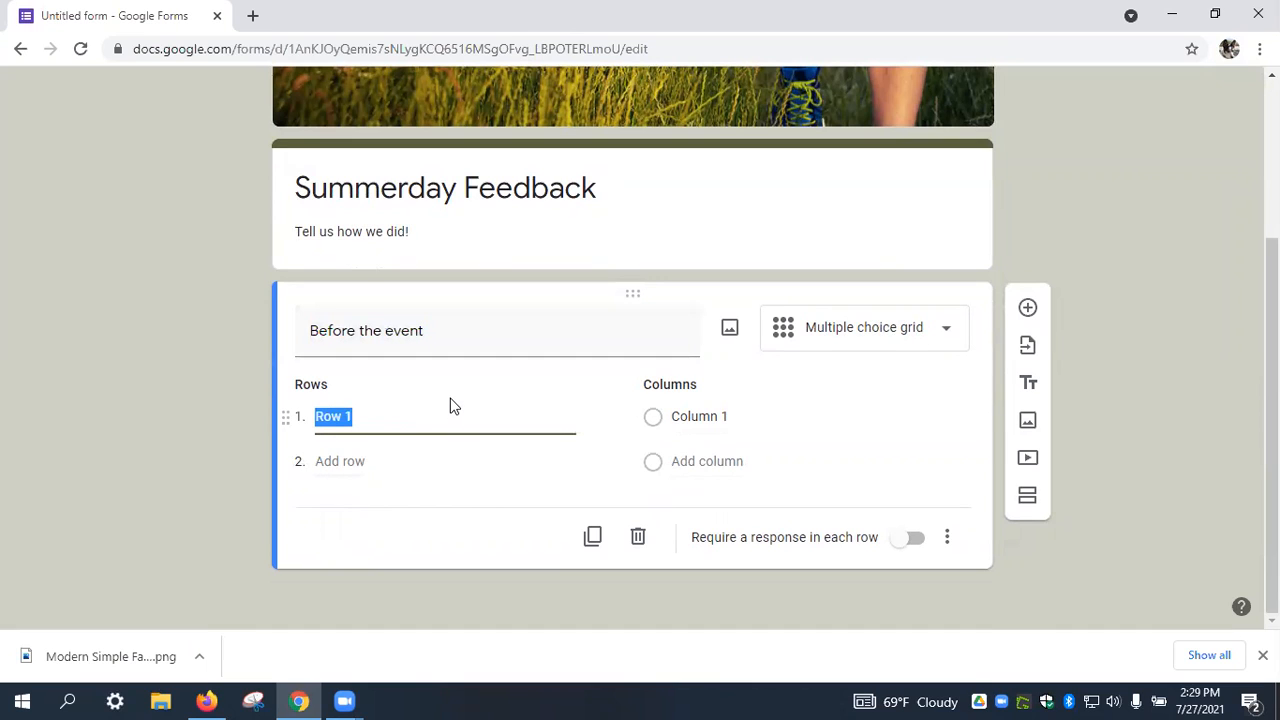
pyautogui.click(478, 333)
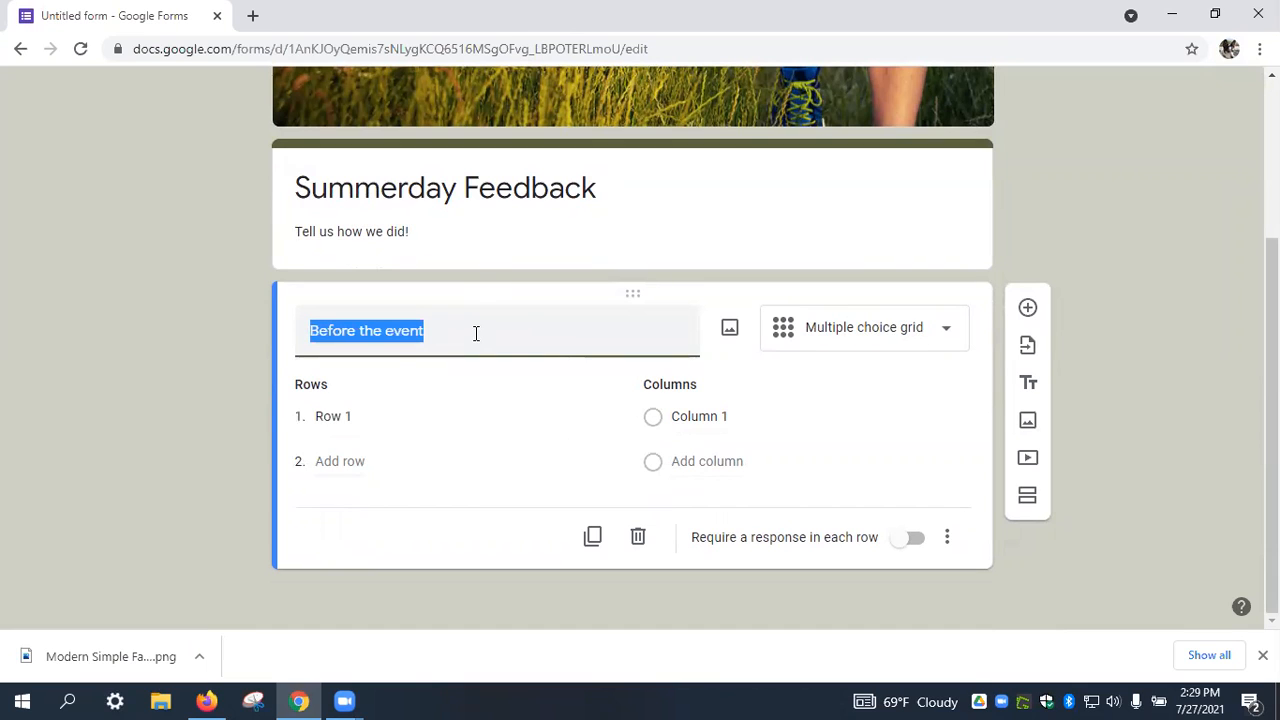
pyautogui.click(457, 411)
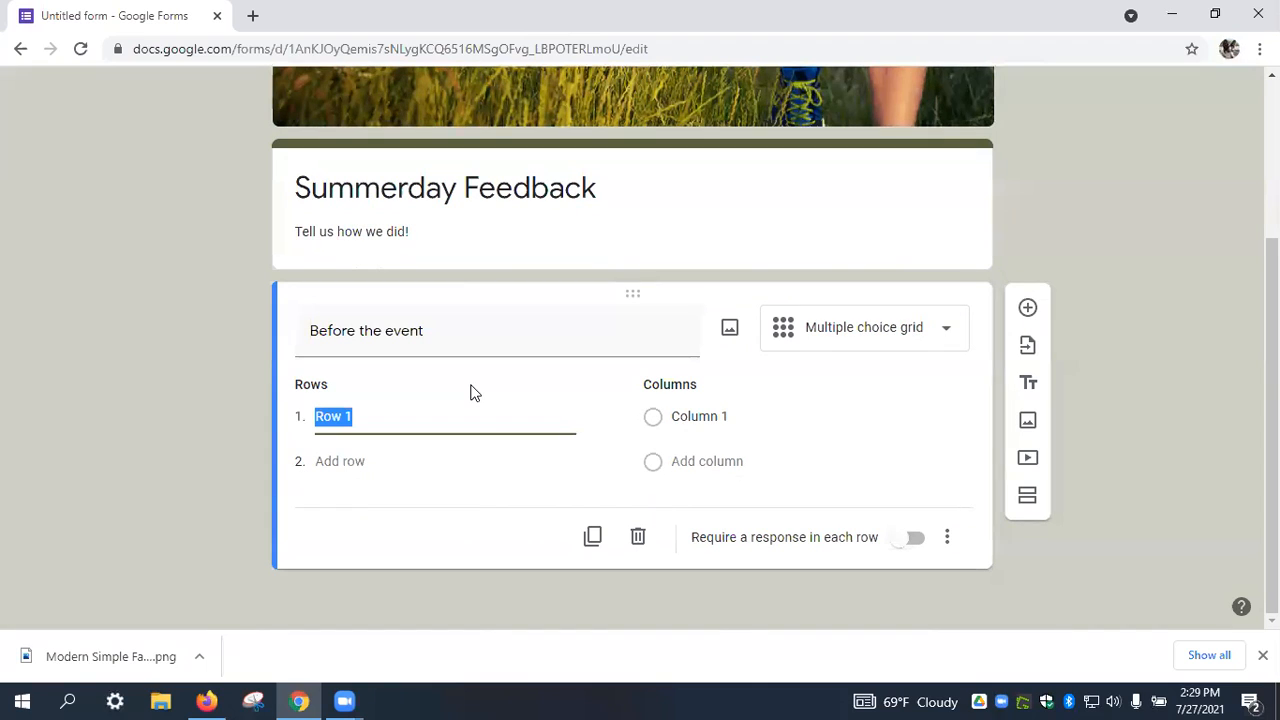
pyautogui.write('Rate the oOnline Registration')
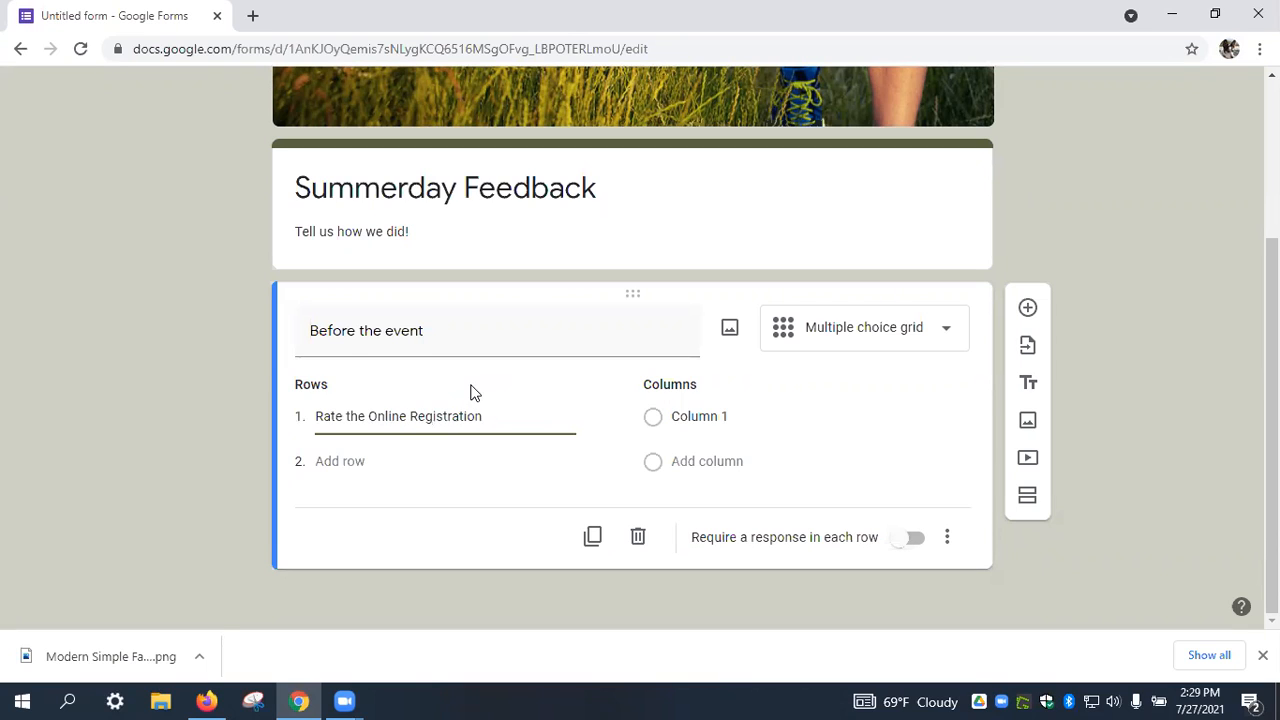
pyautogui.click(350, 463)
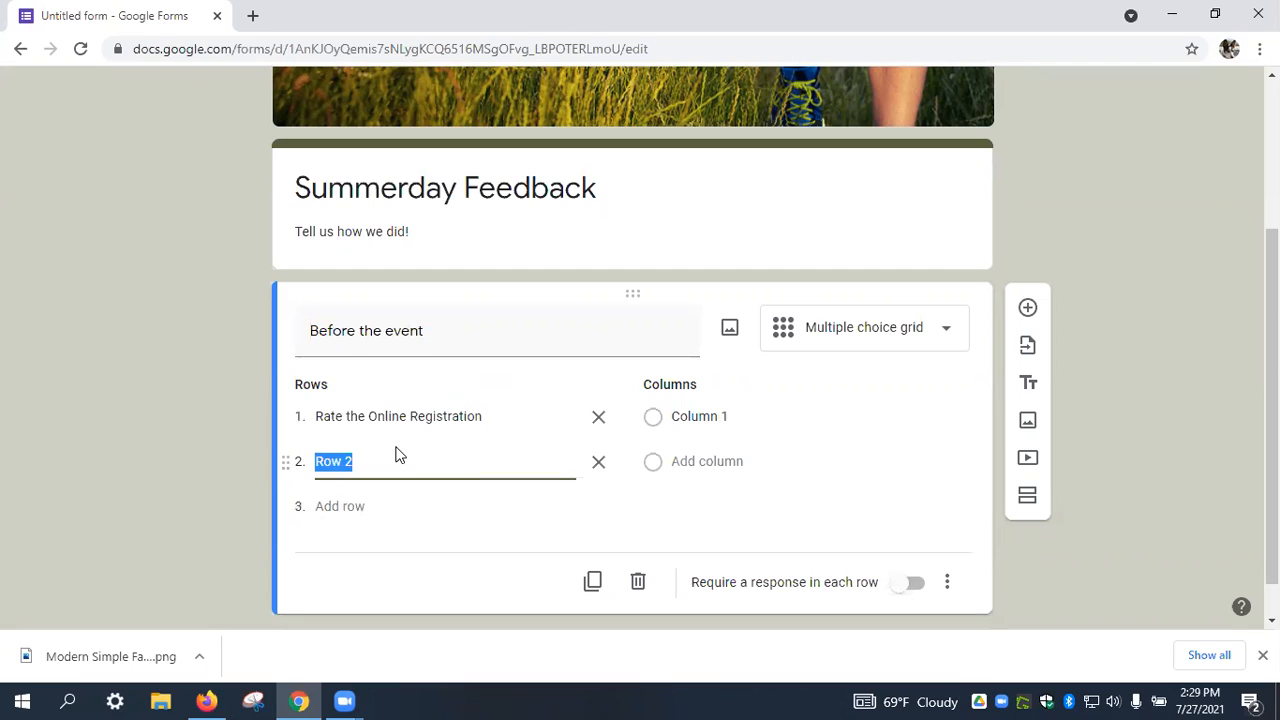
pyautogui.write('H')
pyautogui.write('Rad')
pyautogui.write(' the')
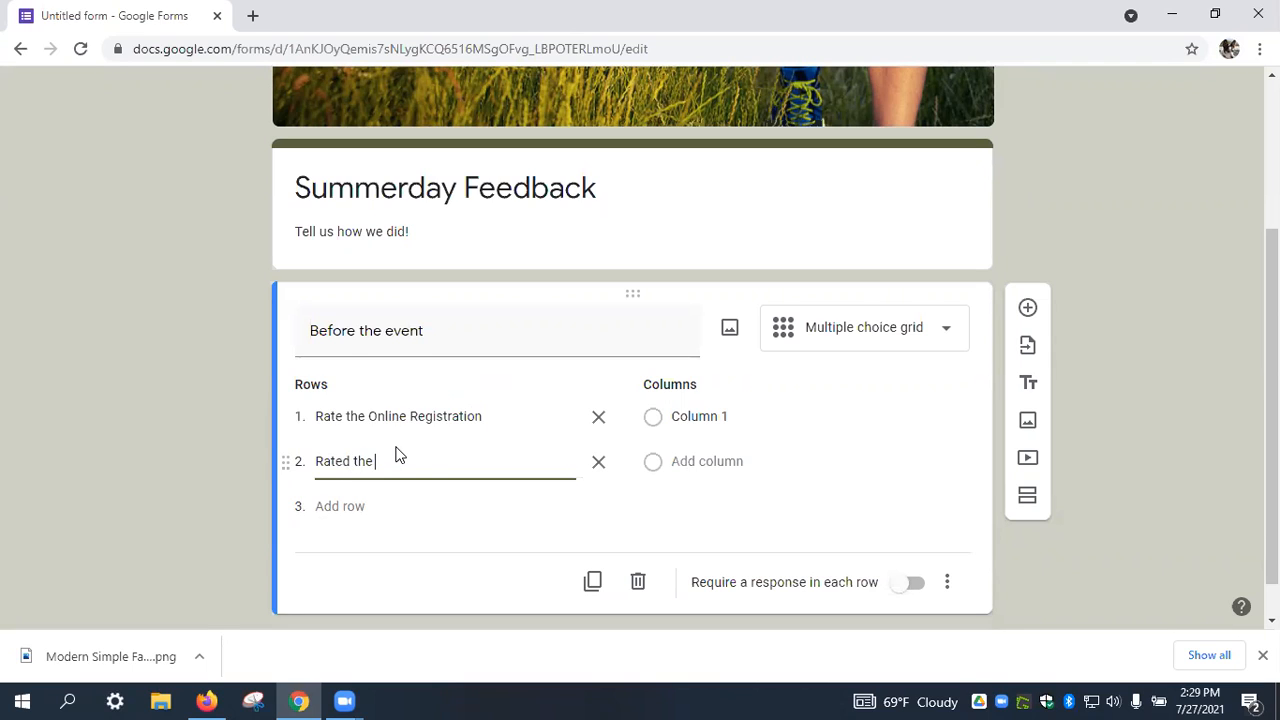
pyautogui.write(' Organizers Communication')
pyautogui.press('Tab')
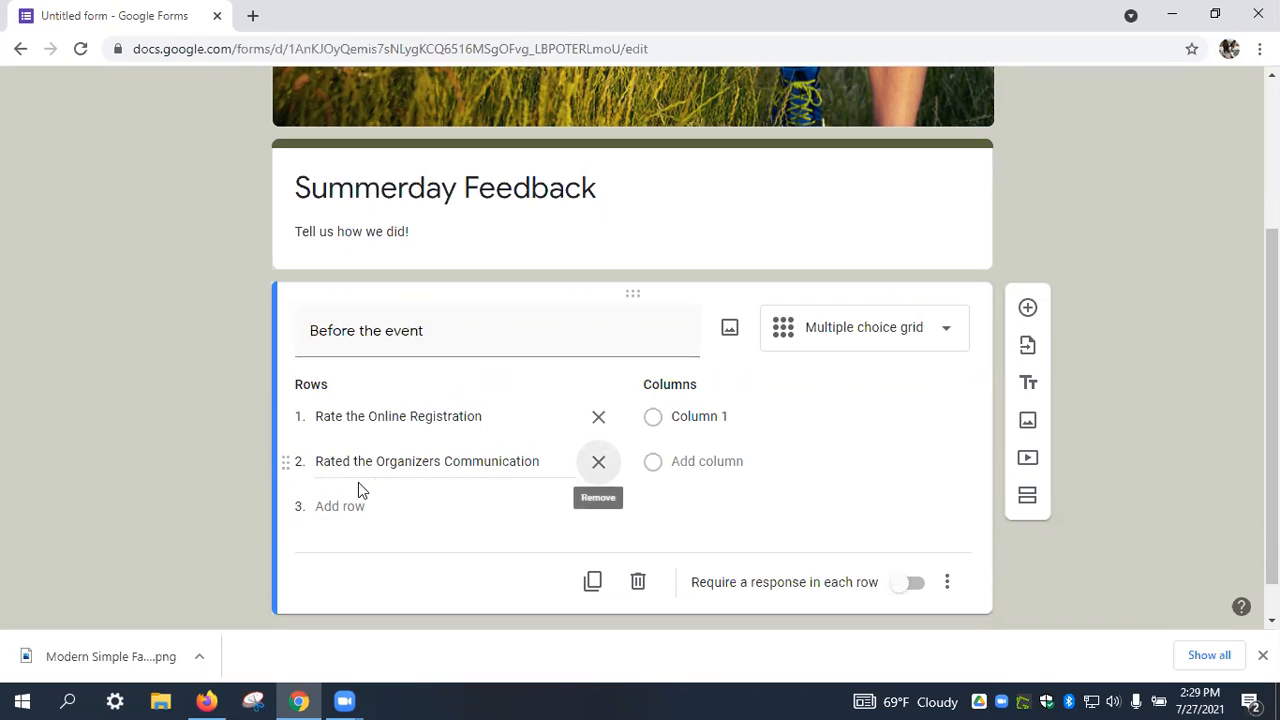
pyautogui.click(337, 506)
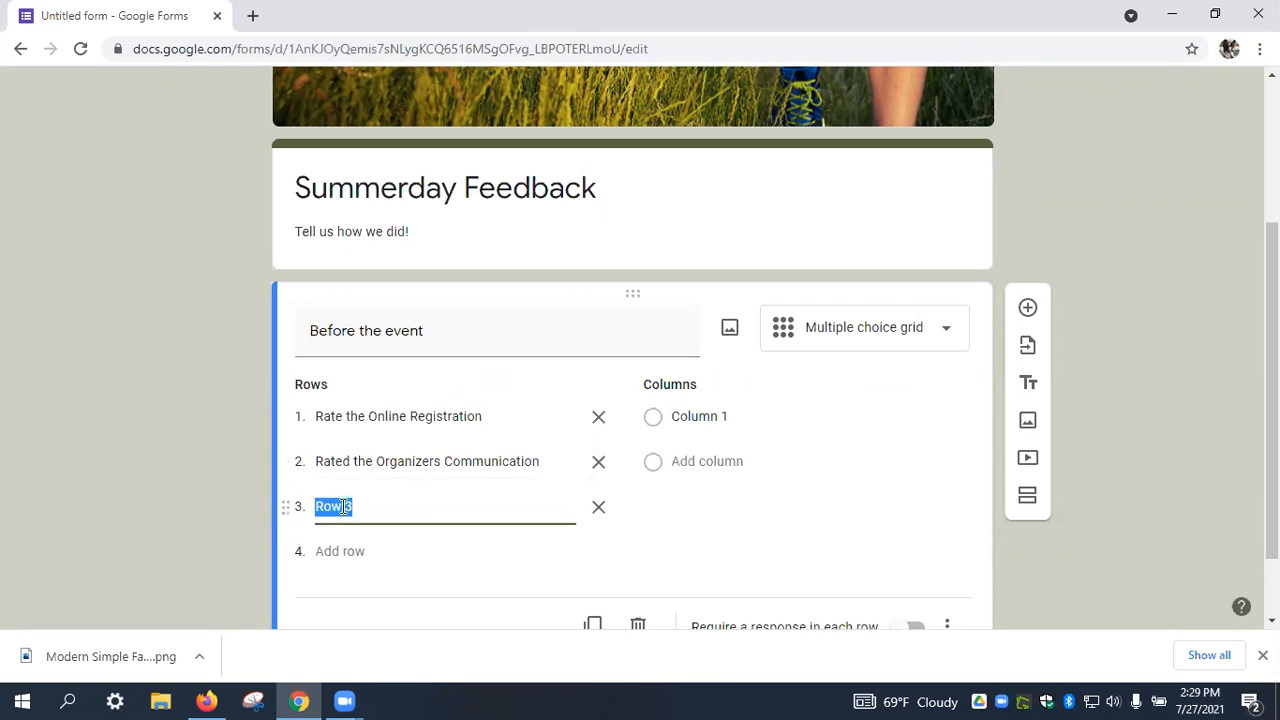
pyautogui.write('P')
pyautogui.press('BackSpace')
pyautogui.write('Rate the Registr')
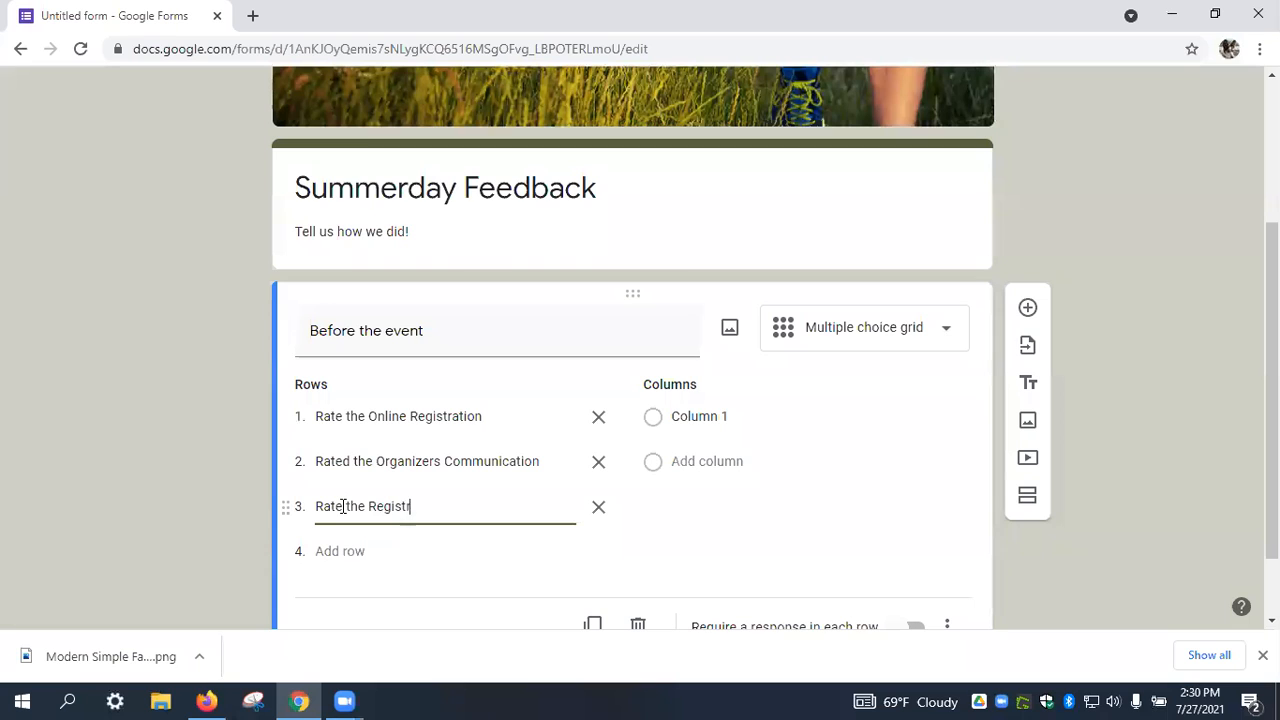
pyautogui.write('ation Materials')
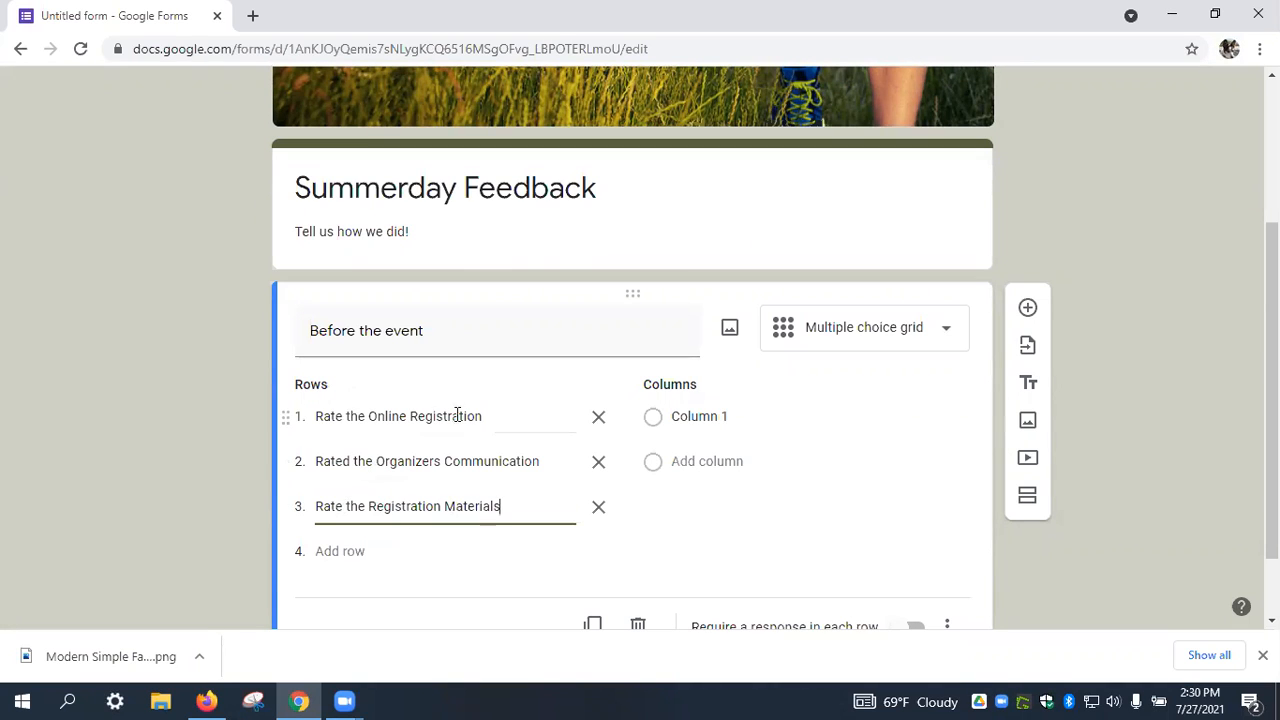
# Label the first three grid columns Poor, Fair and Satisfactory.
pyautogui.click(746, 423)
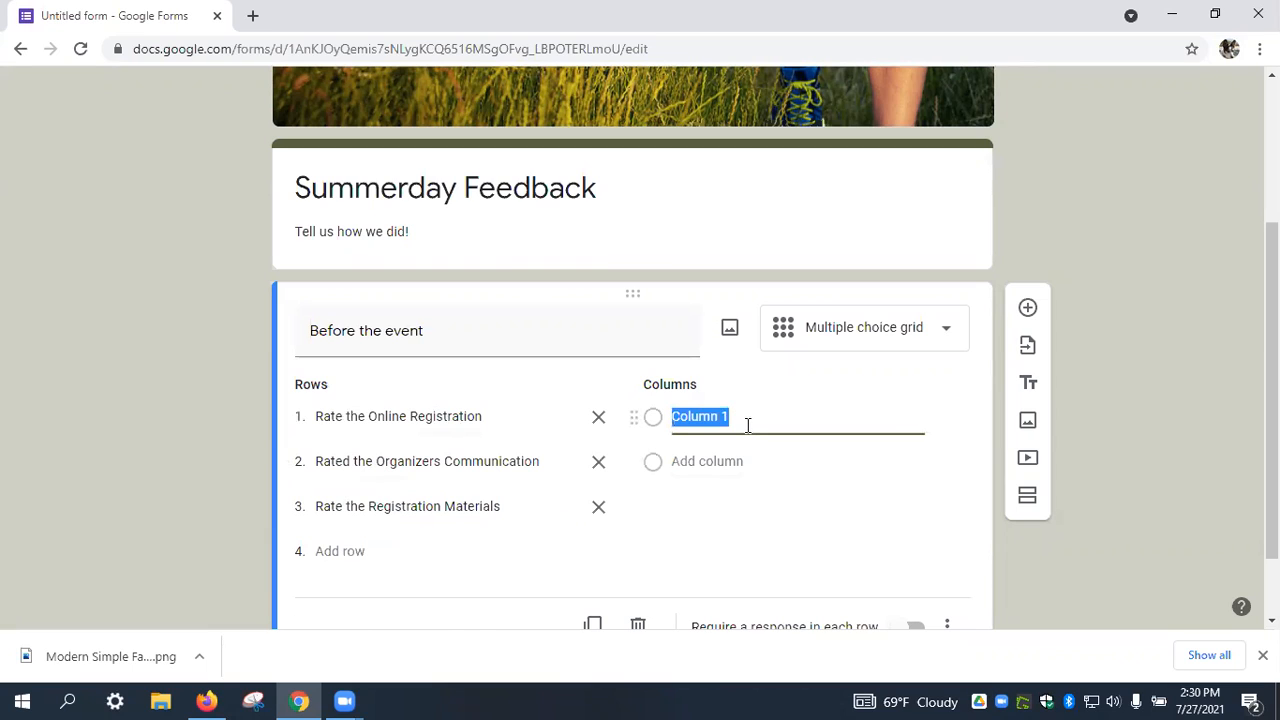
pyautogui.write('Poor')
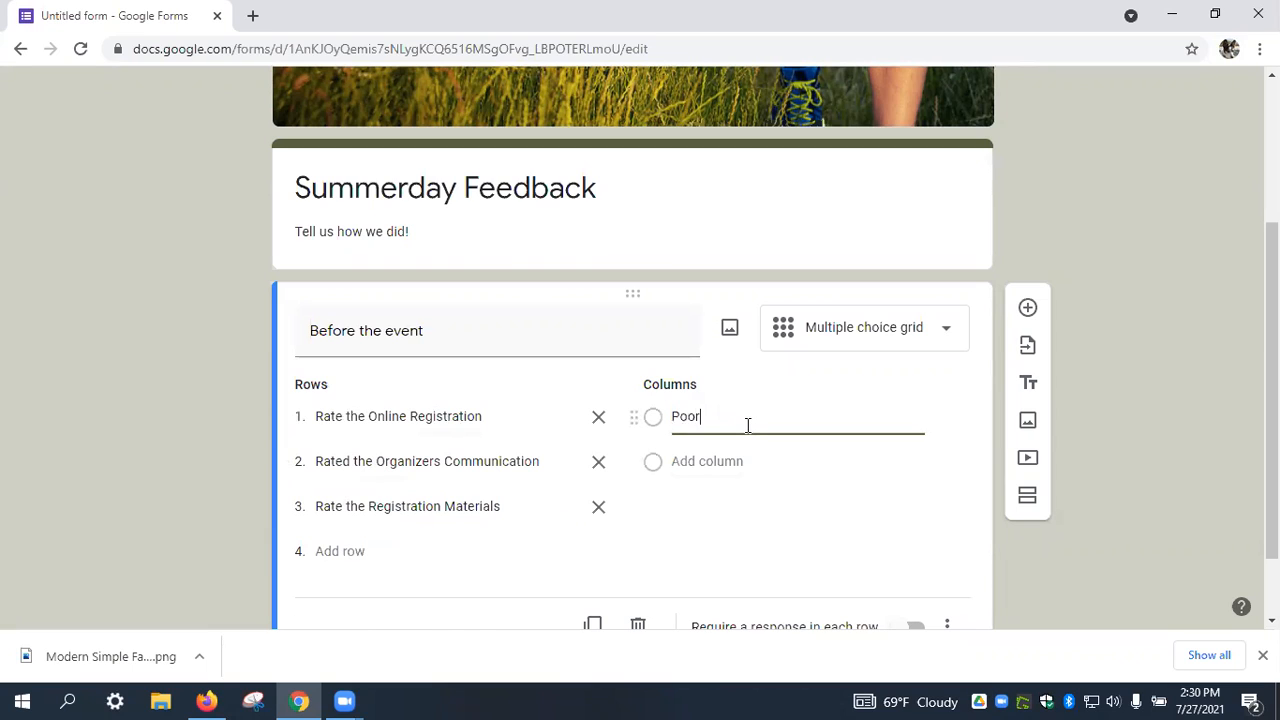
pyautogui.click(709, 463)
pyautogui.write('Fair')
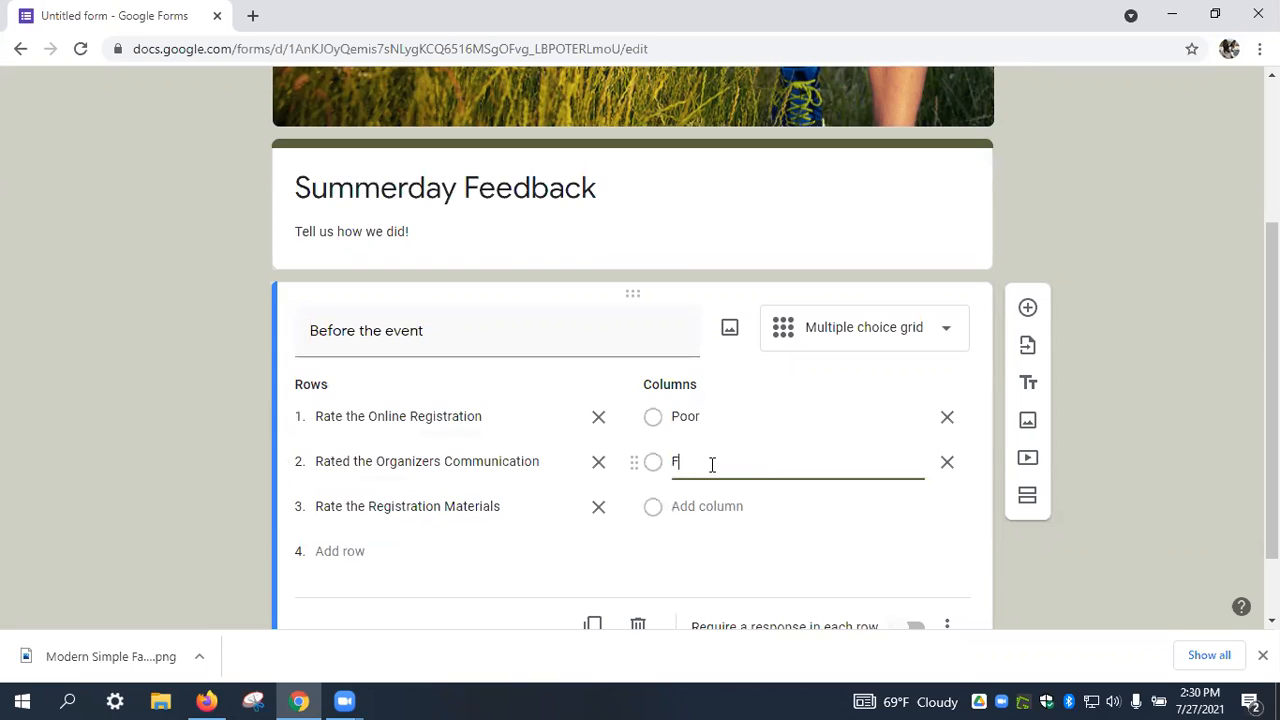
pyautogui.click(703, 506)
pyautogui.write('Sat')
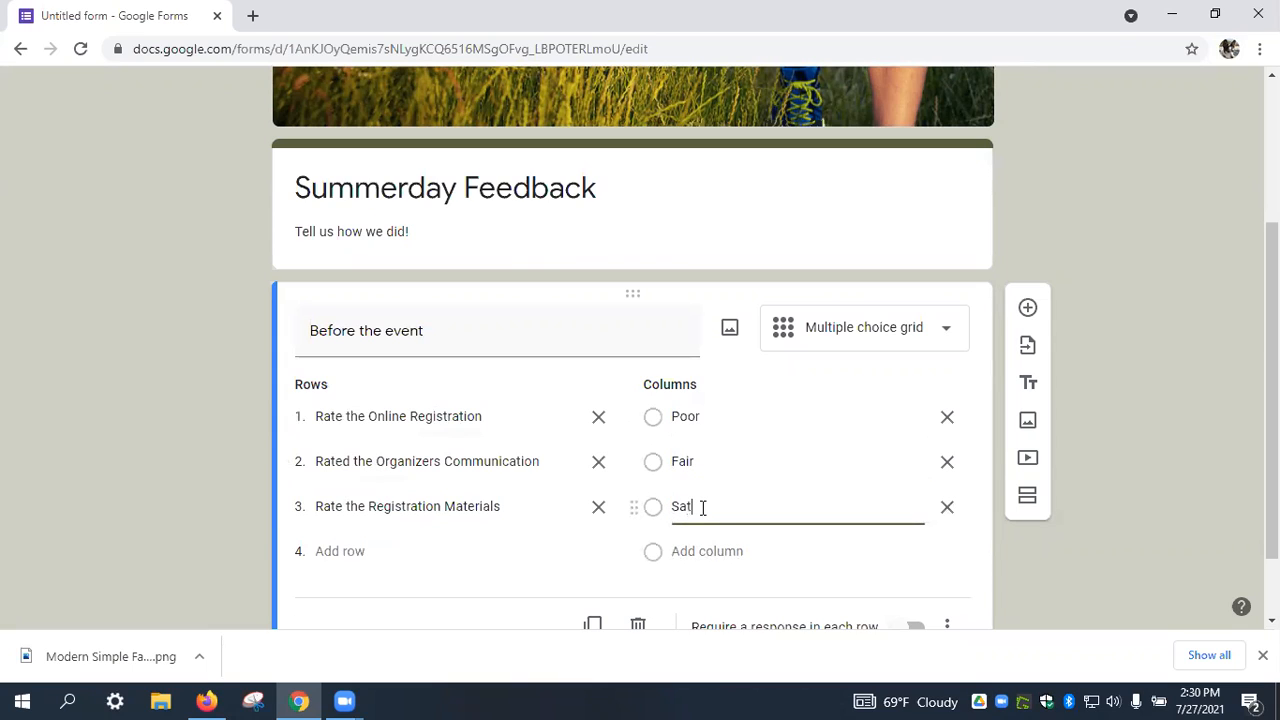
pyautogui.write('isfacti')
pyautogui.press('BackSpace')
pyautogui.write('ro')
pyautogui.press('BackSpace')
# Add the fourth and fifth columns, Very Good and 'Excelletn'.
pyautogui.click(735, 548)
pyautogui.write('Very Good')
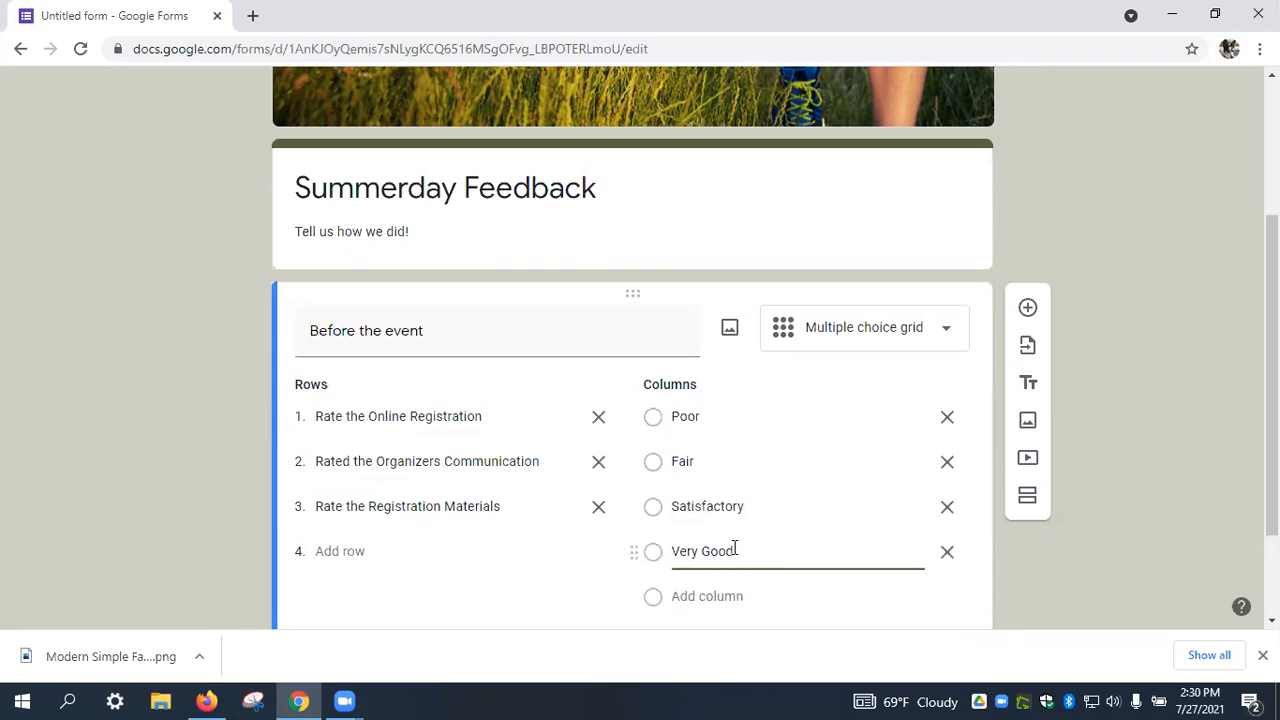
pyautogui.click(712, 600)
pyautogui.write('Excel')
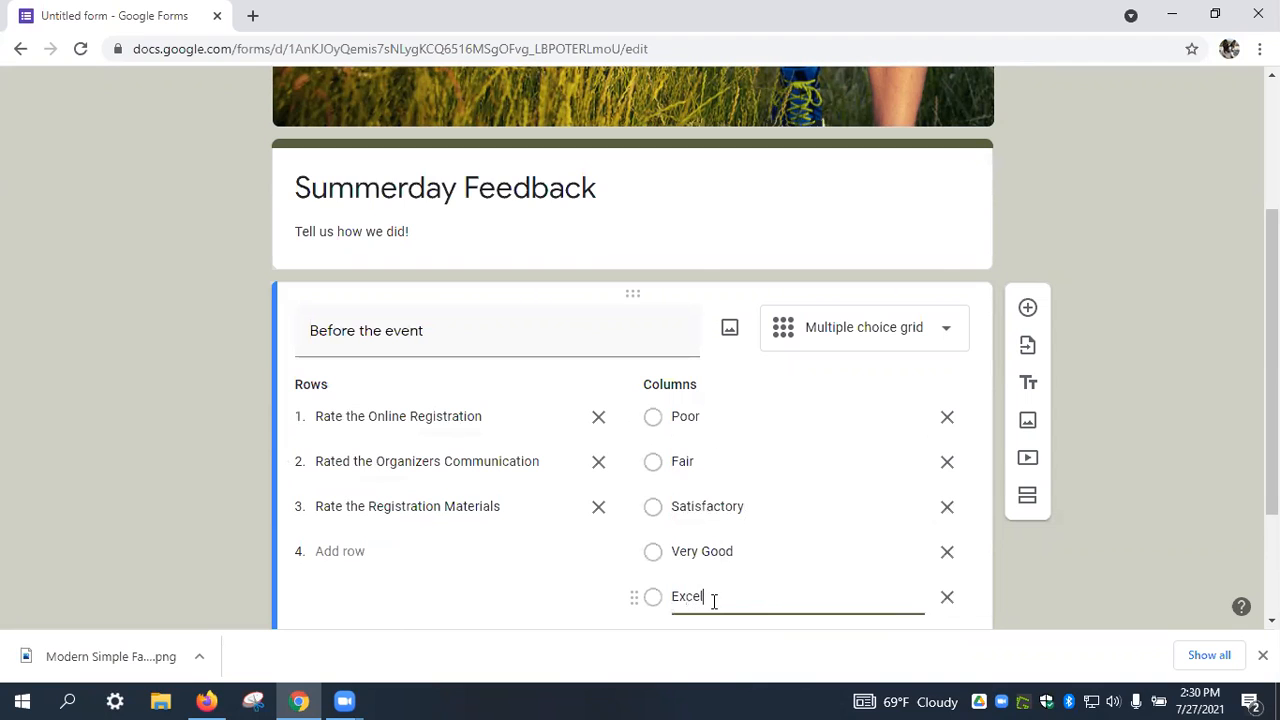
pyautogui.write('letn')
pyautogui.scroll(-2, 720, 603)
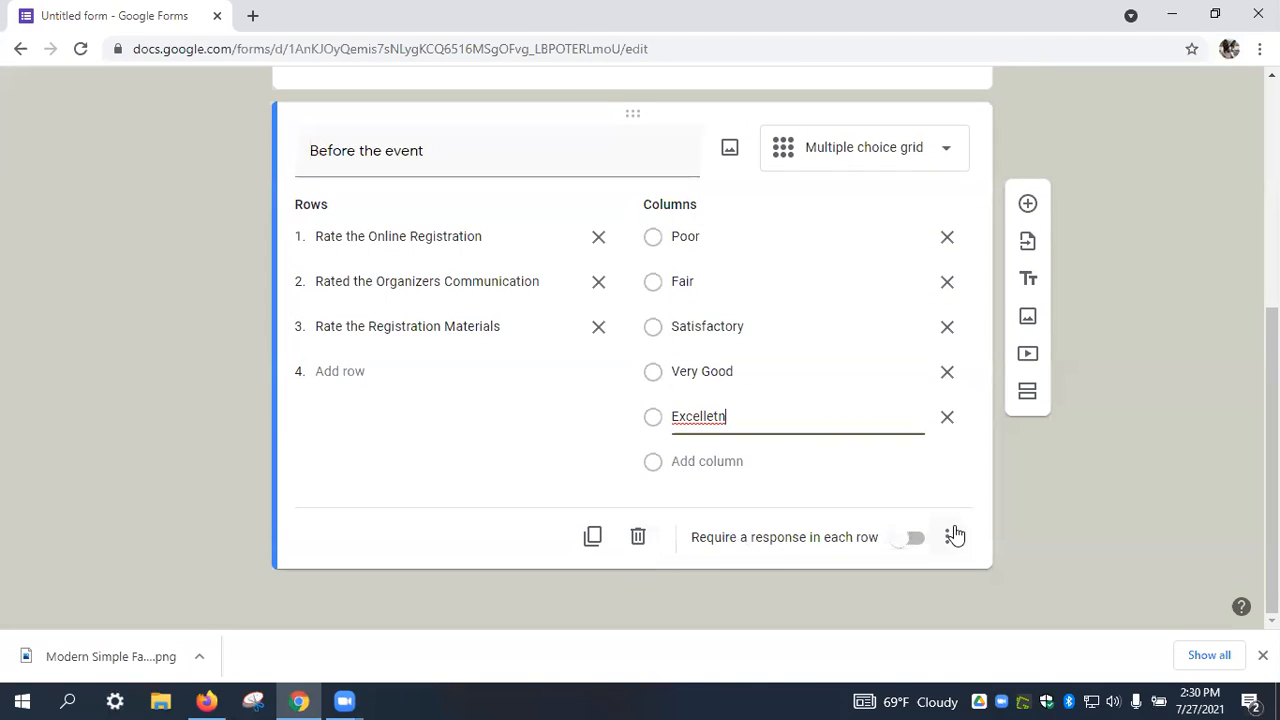
pyautogui.scroll(3, 927, 395)
pyautogui.scroll(2, 1085, 291)
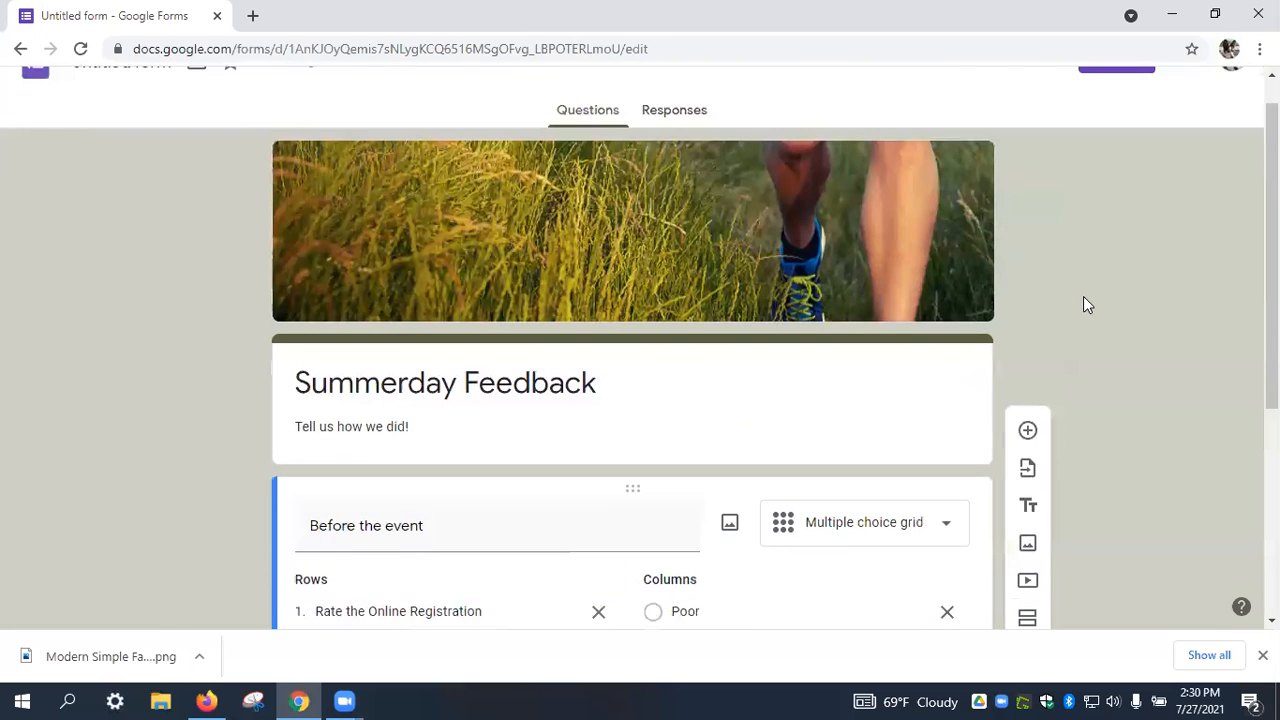
pyautogui.click(1001, 94)
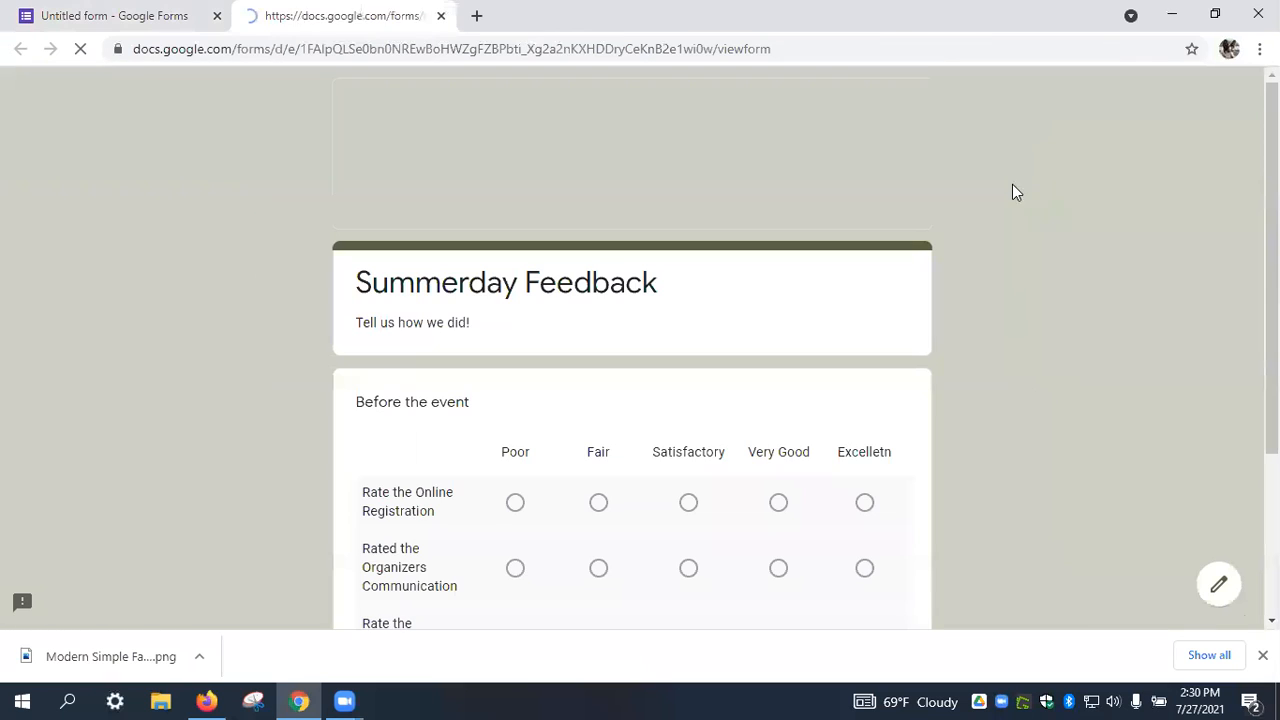
pyautogui.scroll(-2, 969, 254)
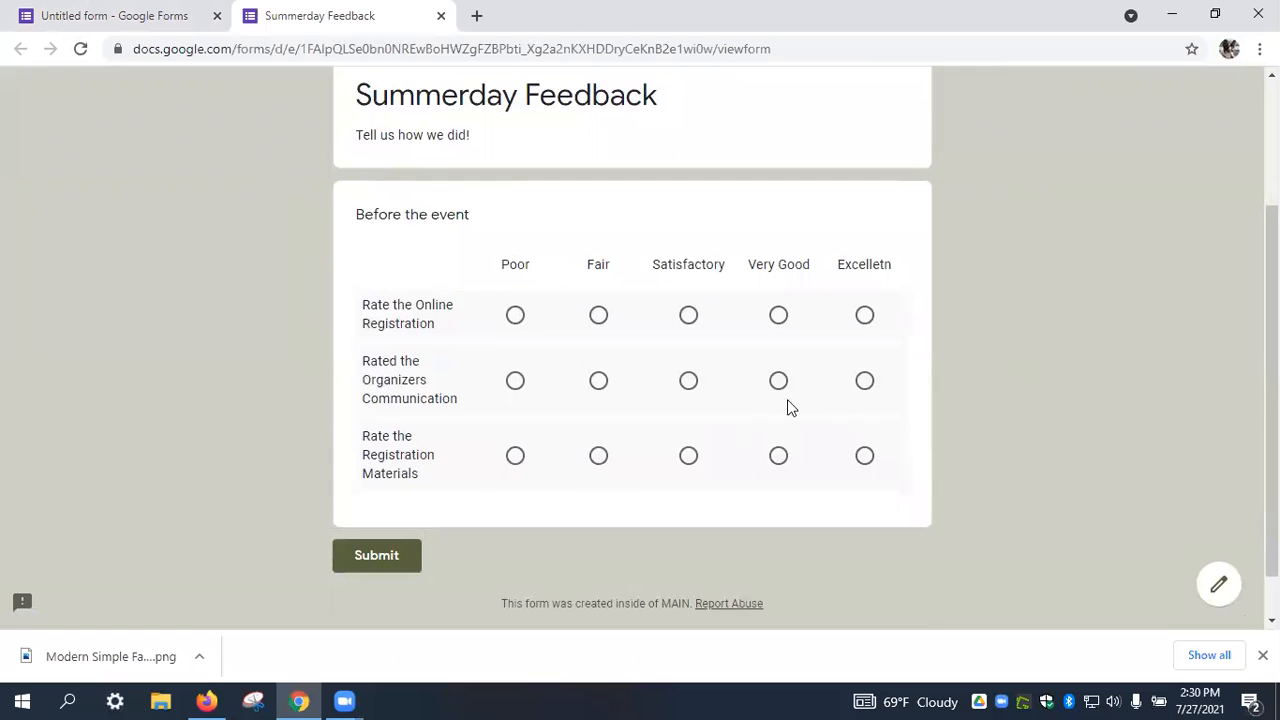
pyautogui.click(598, 318)
pyautogui.click(691, 388)
pyautogui.click(684, 470)
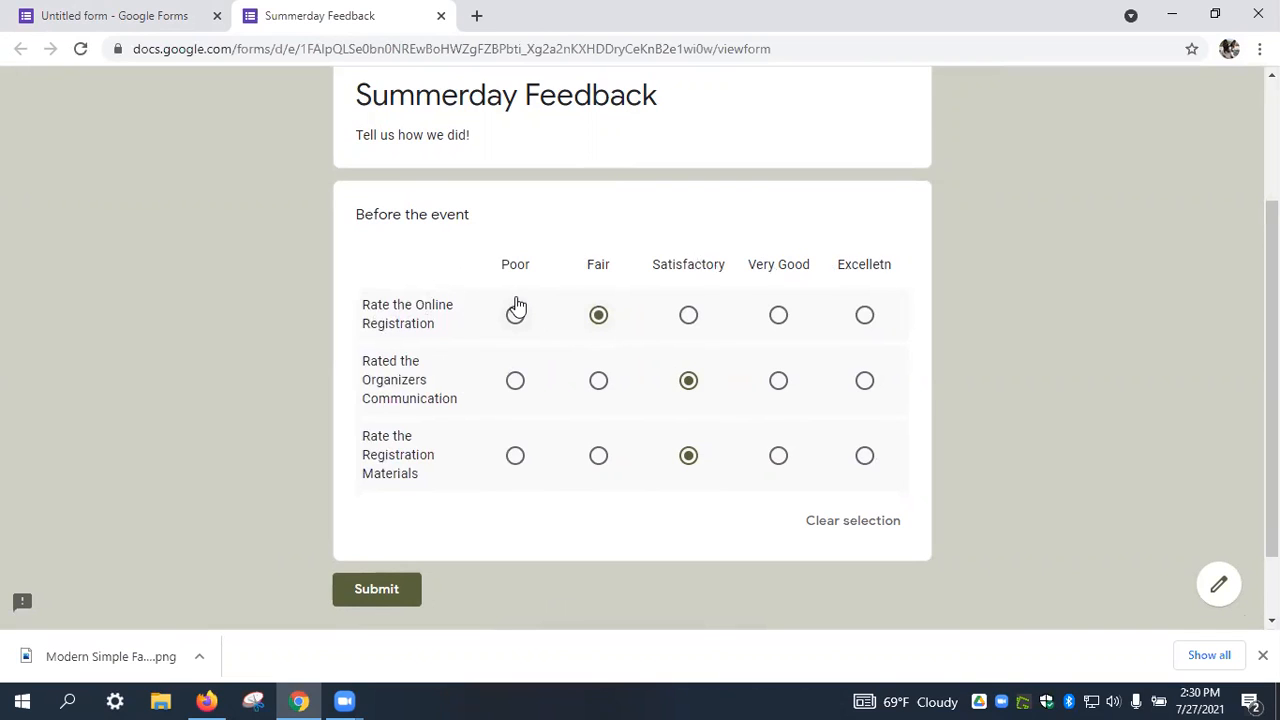
pyautogui.click(854, 522)
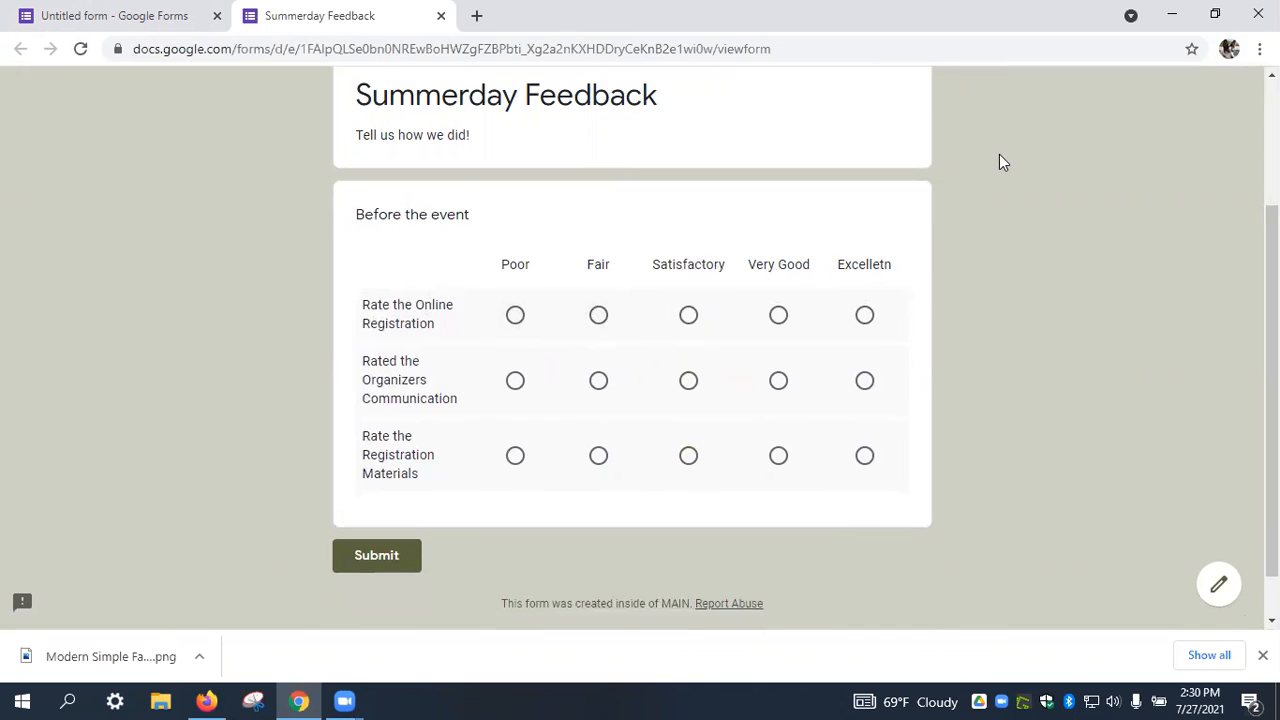
pyautogui.scroll(2, 935, 206)
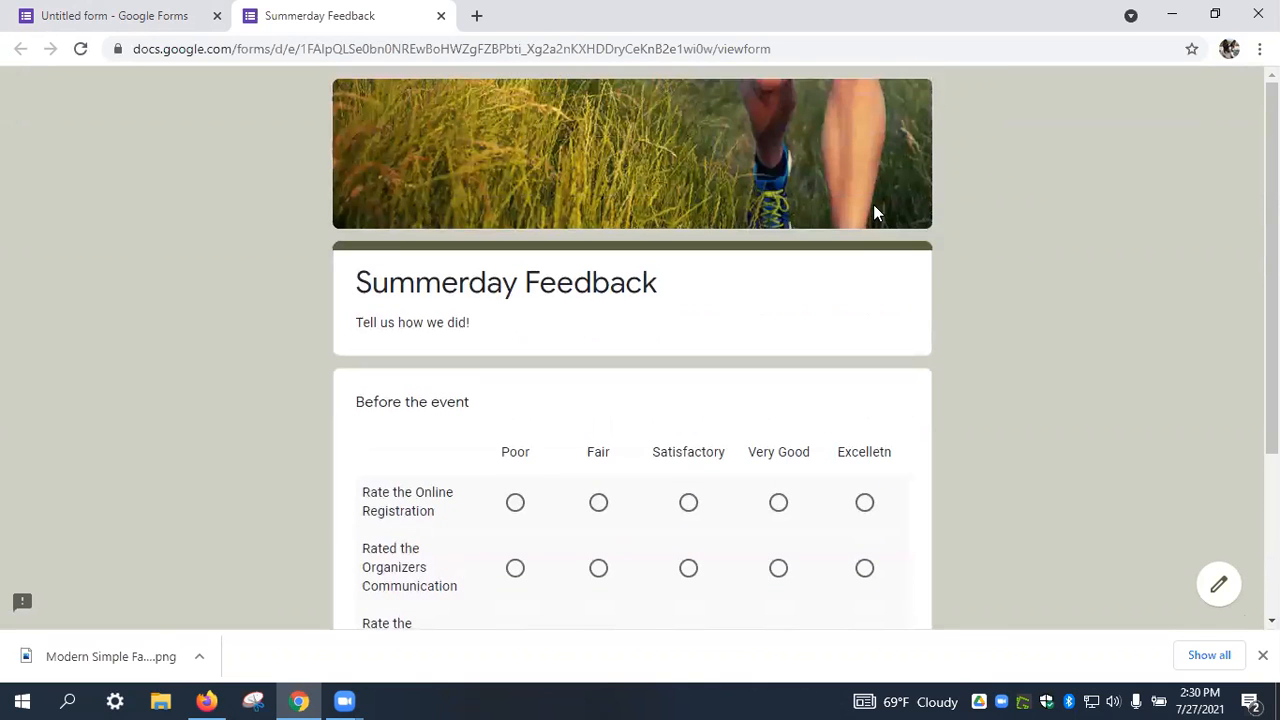
pyautogui.click(441, 16)
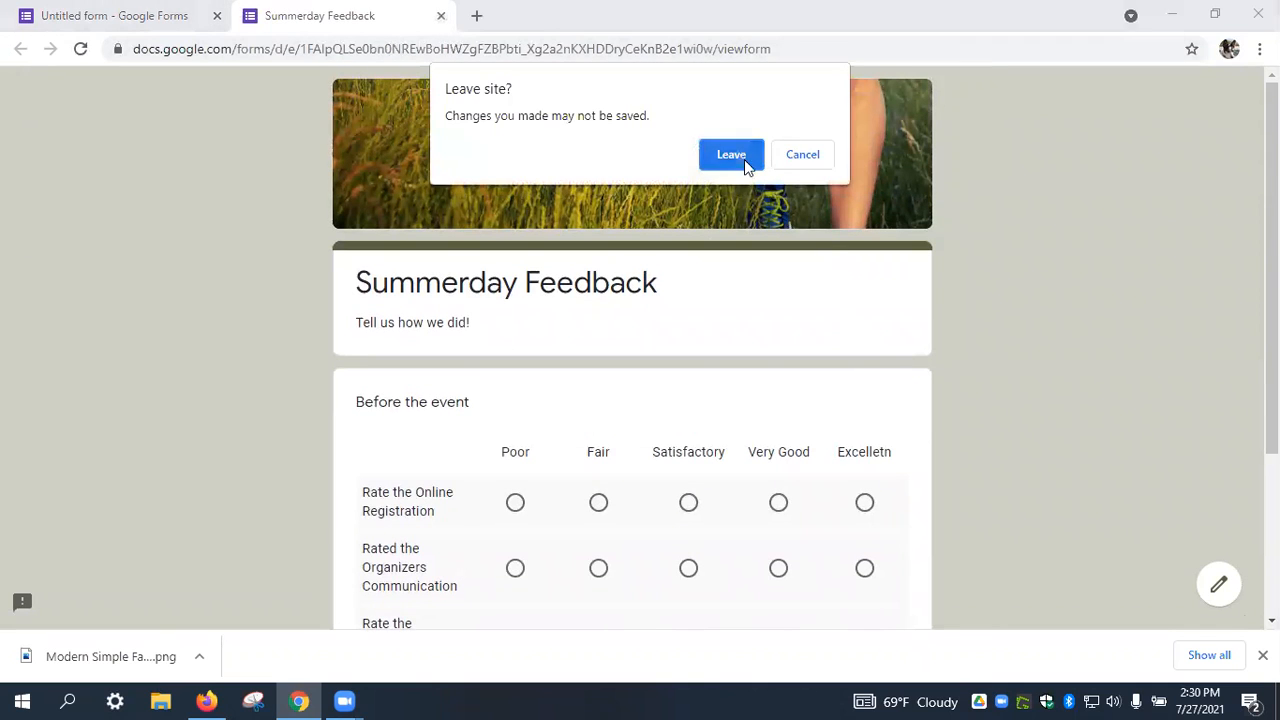
pyautogui.click(745, 157)
pyautogui.scroll(-4, 931, 520)
pyautogui.click(798, 422)
pyautogui.click(800, 421)
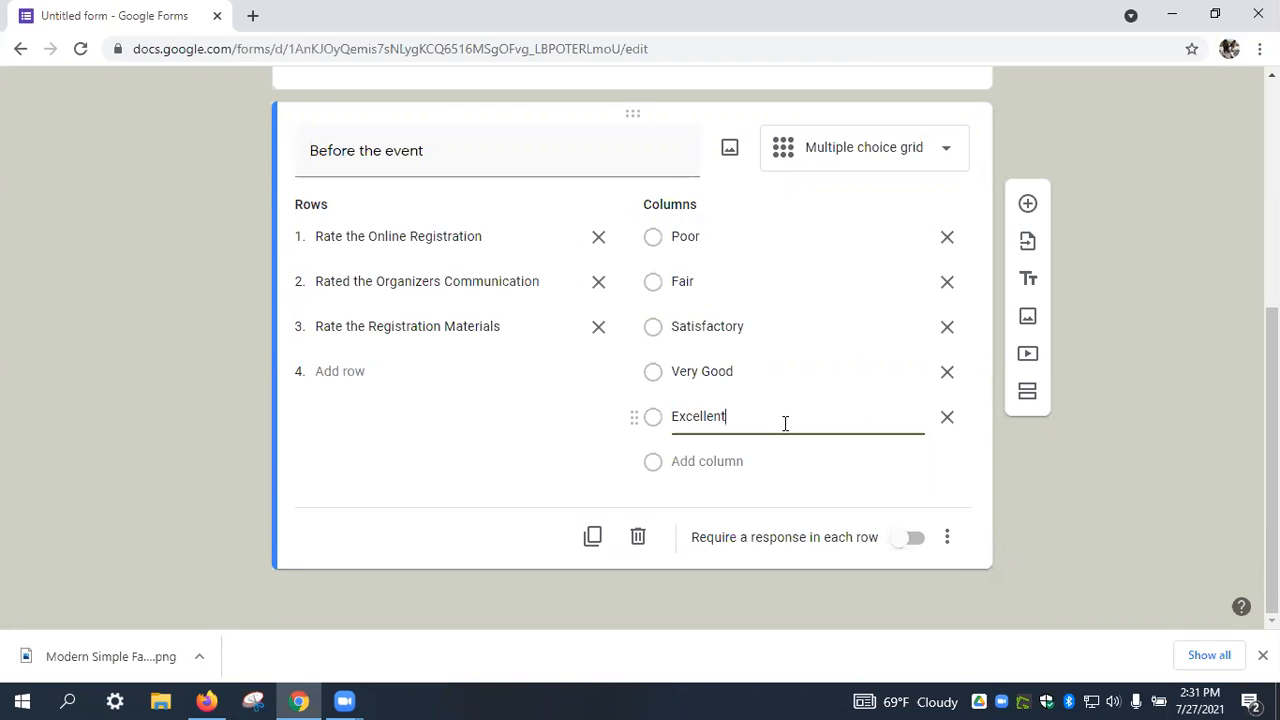
# Add a new blank question below the 'Before the event' grid.
pyautogui.click(1028, 206)
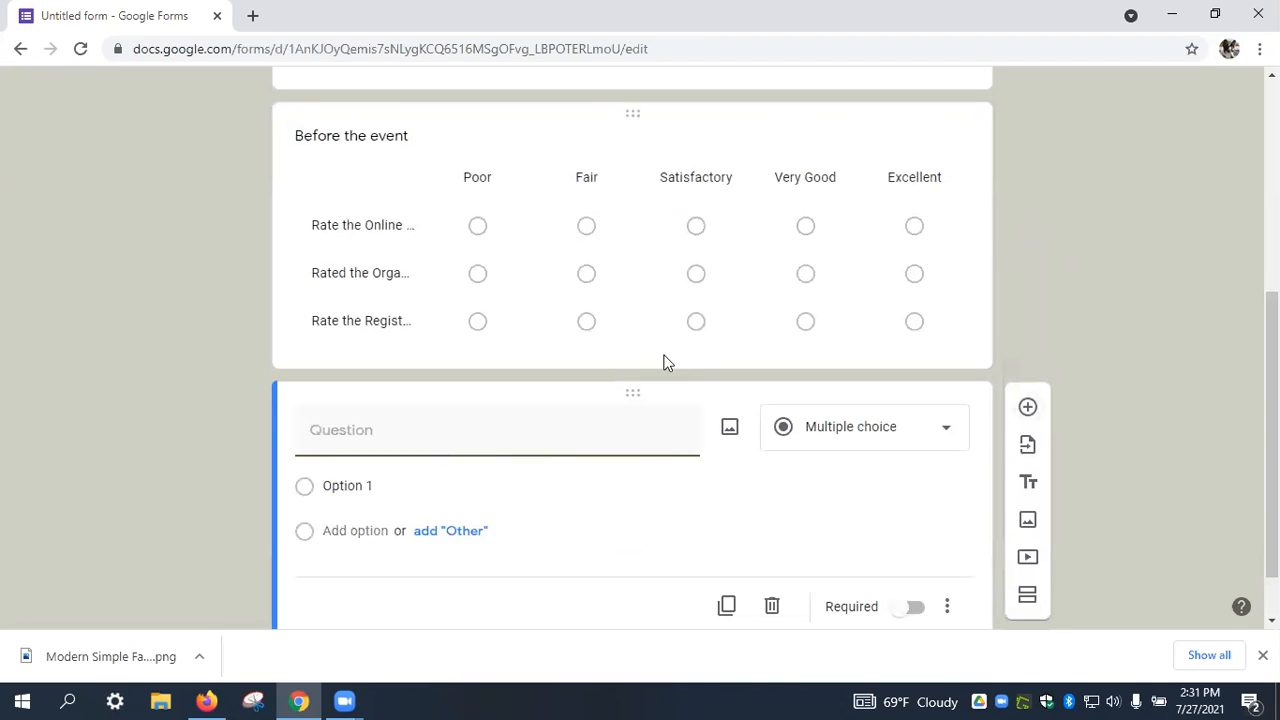
# Title the question 'How did you hear about us? (Check all that apply)'.
pyautogui.write('Howe')
pyautogui.press('BackSpace')
pyautogui.write('did you hear ab')
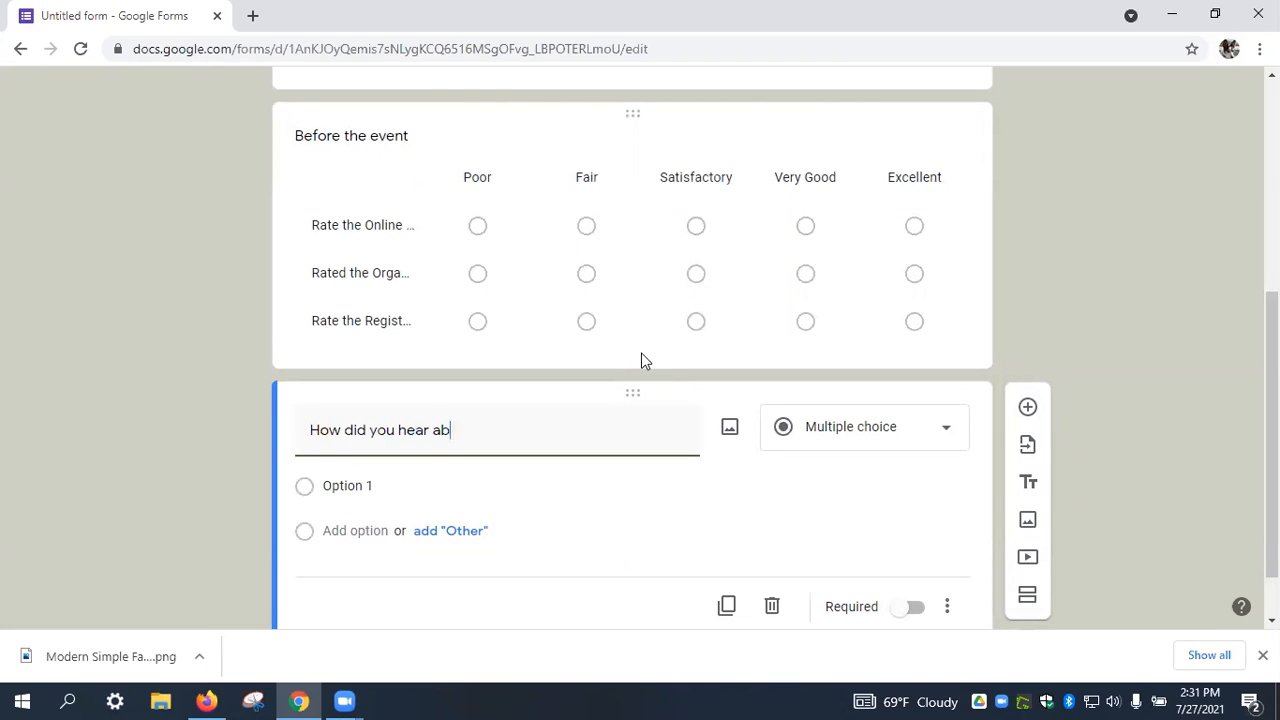
pyautogui.write('out us?  (Check')
pyautogui.press('BackSpace')
pyautogui.write('ck all that a')
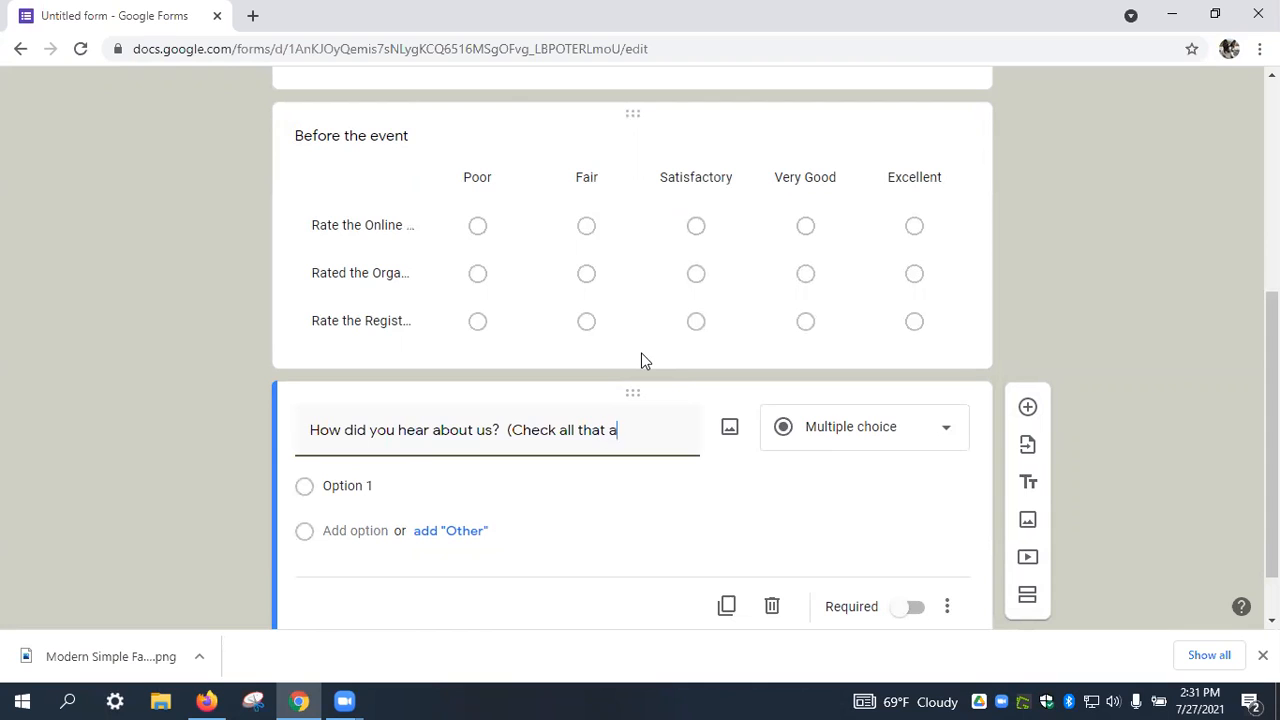
pyautogui.write('pply)')
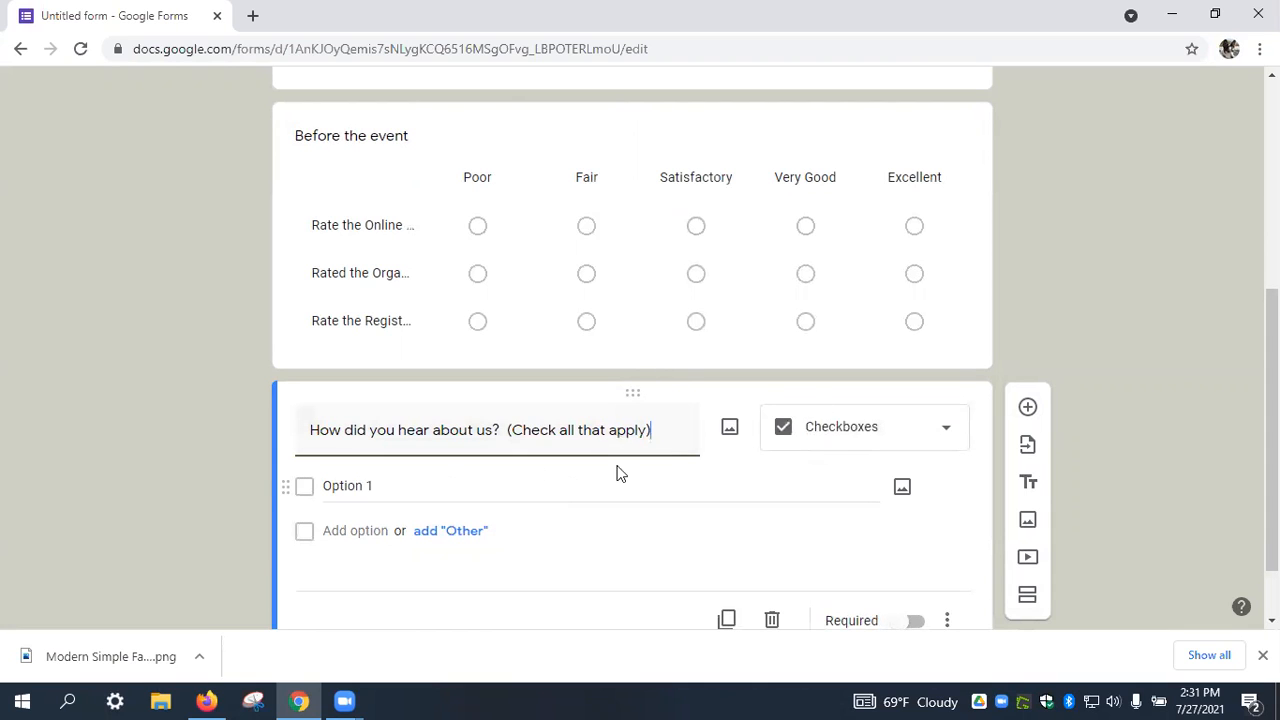
# Enter answer choices Facebook, Alumni Magazine and Mailing List.
pyautogui.click(349, 487)
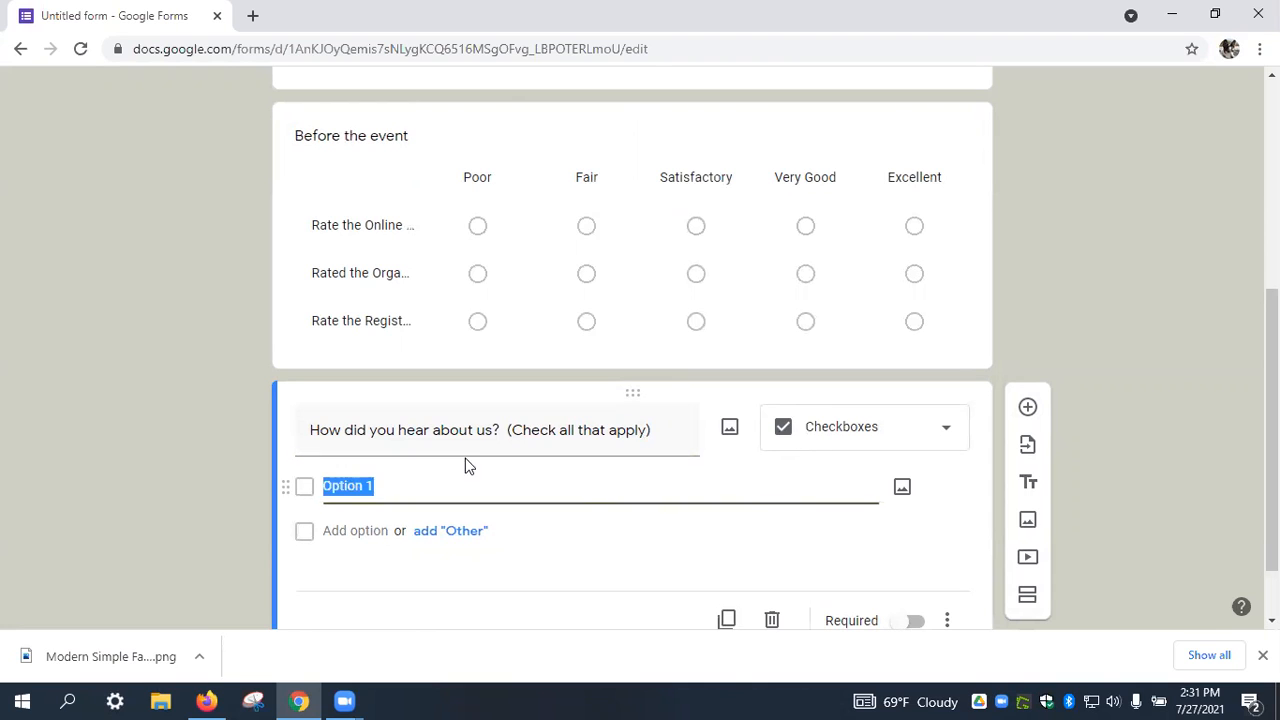
pyautogui.write('Facebook')
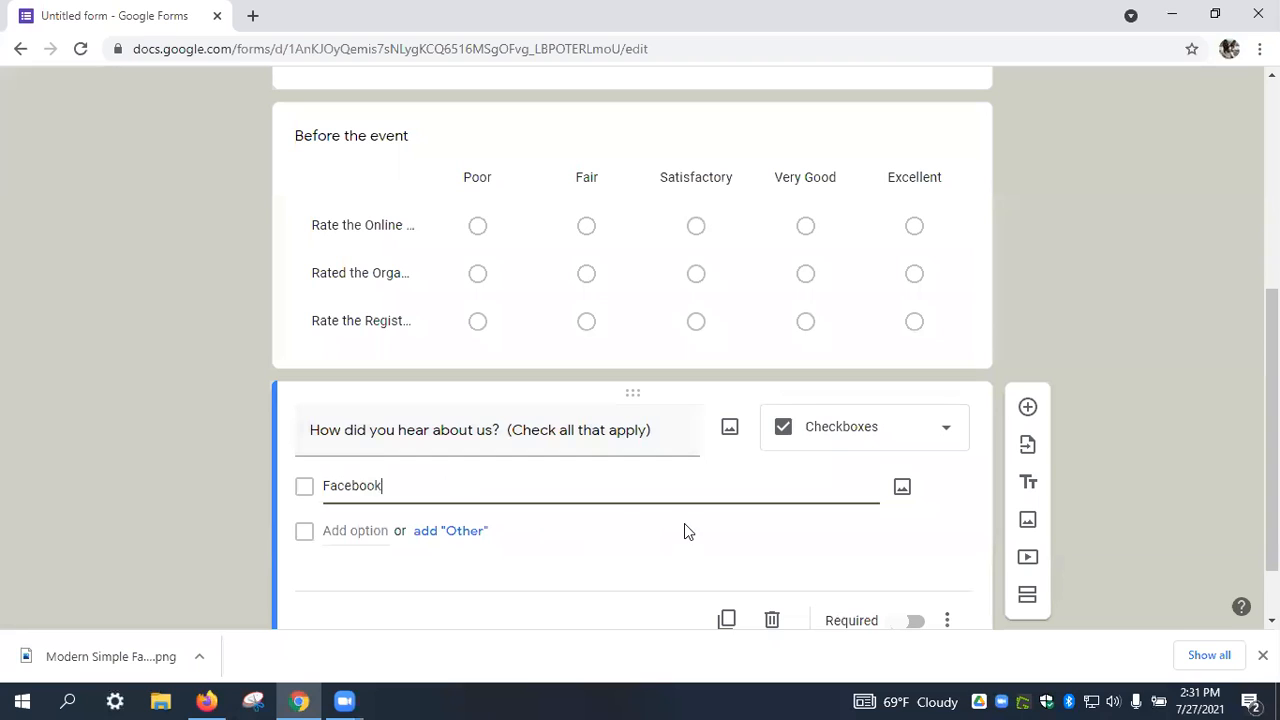
pyautogui.click(344, 529)
pyautogui.write('Alumni Magazine')
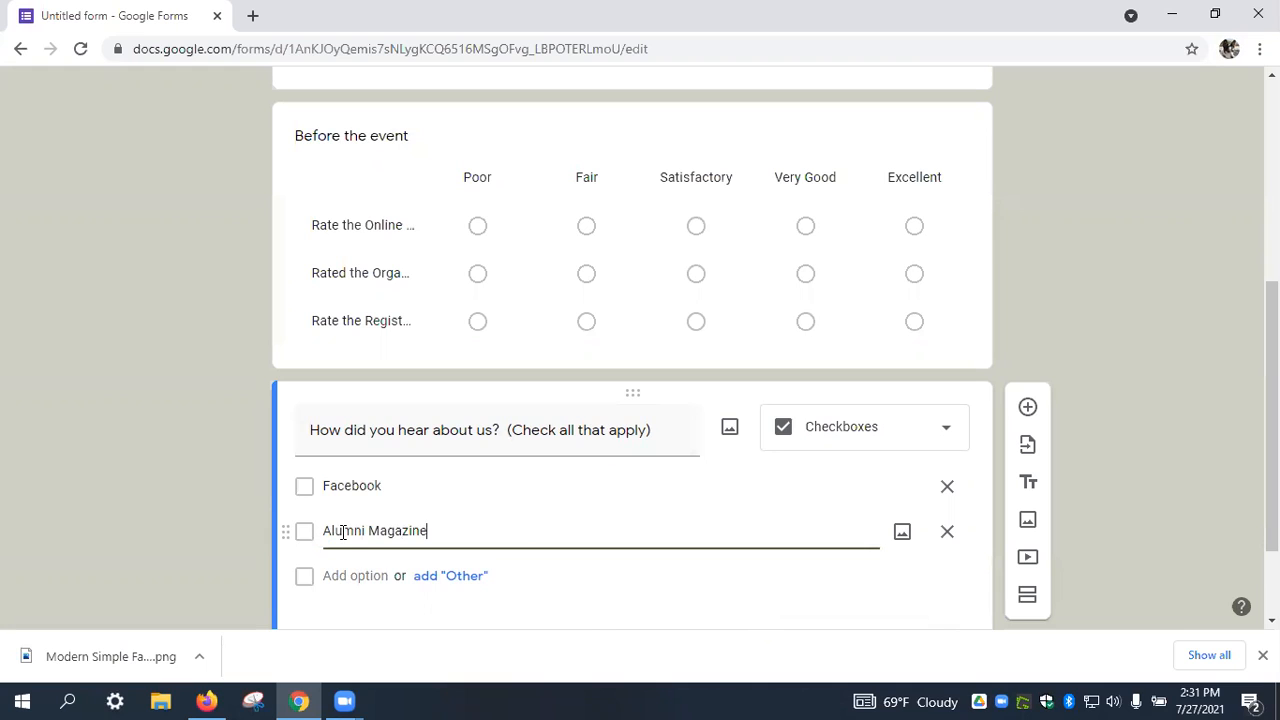
pyautogui.click(350, 575)
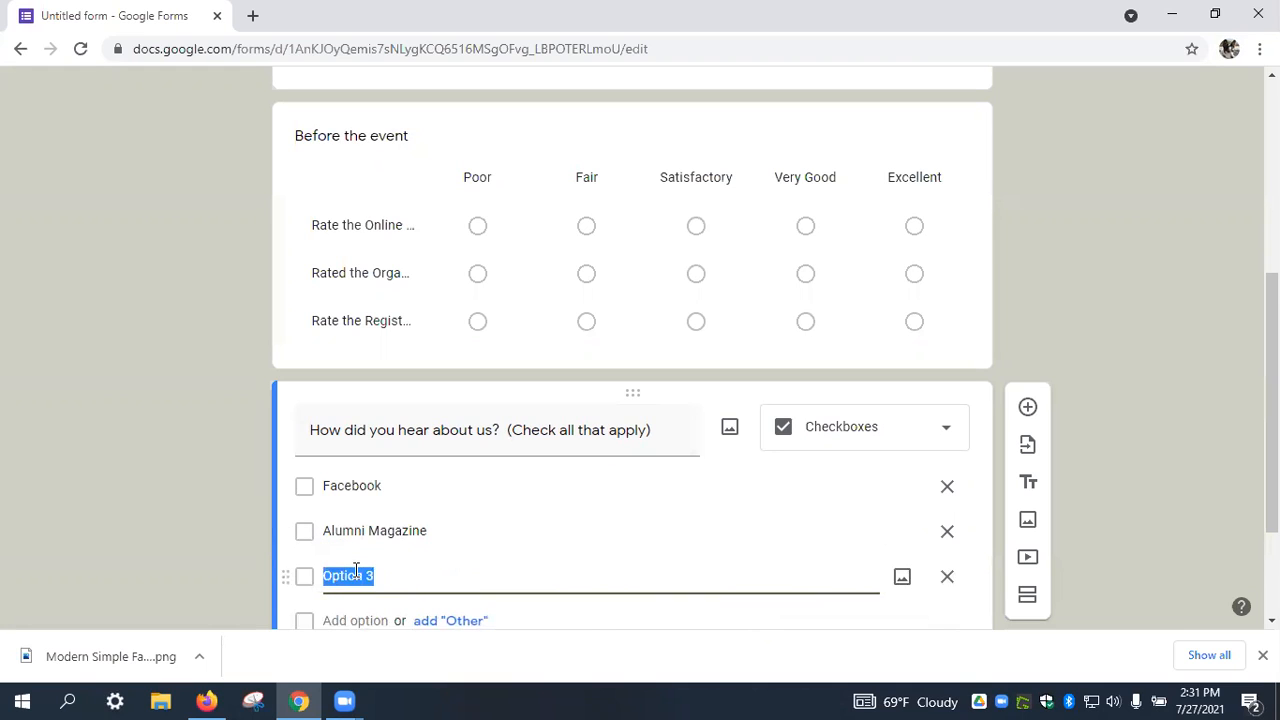
pyautogui.write('Mailing List')
pyautogui.scroll(-2, 354, 550)
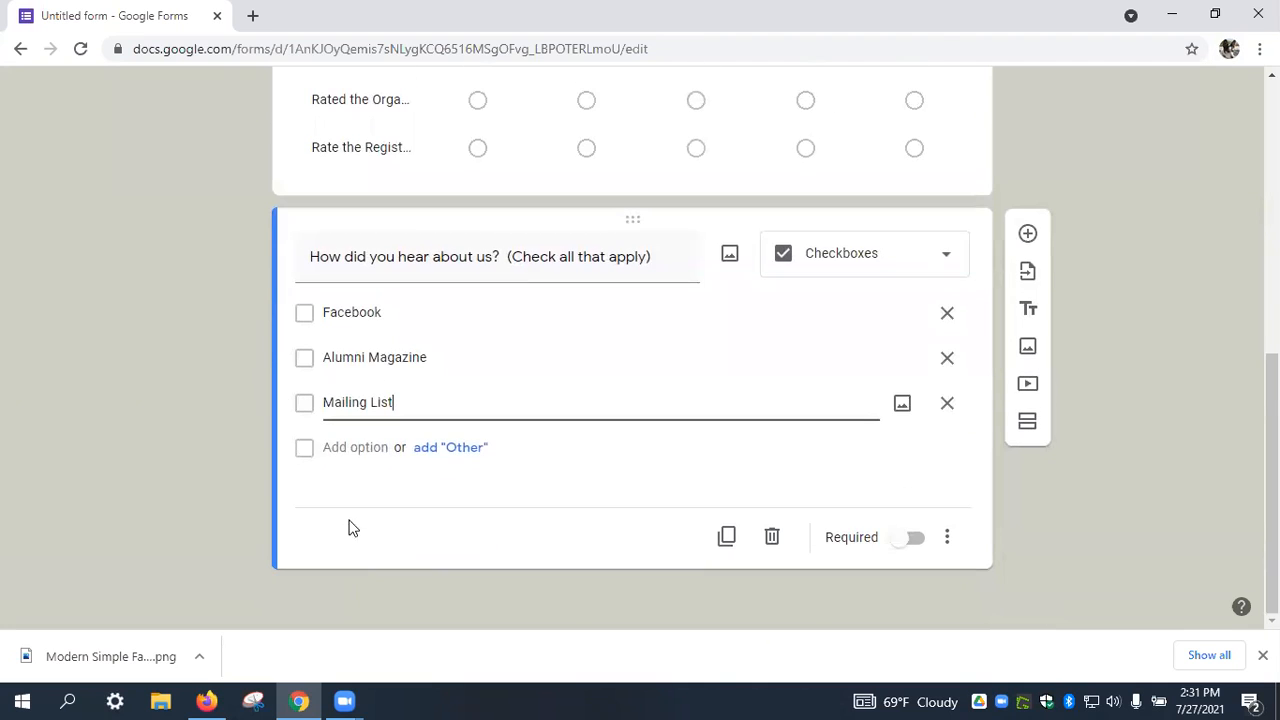
# Add a 'Friend or Famity' choice and an Other choice.
pyautogui.click(339, 448)
pyautogui.write('Freiedn')
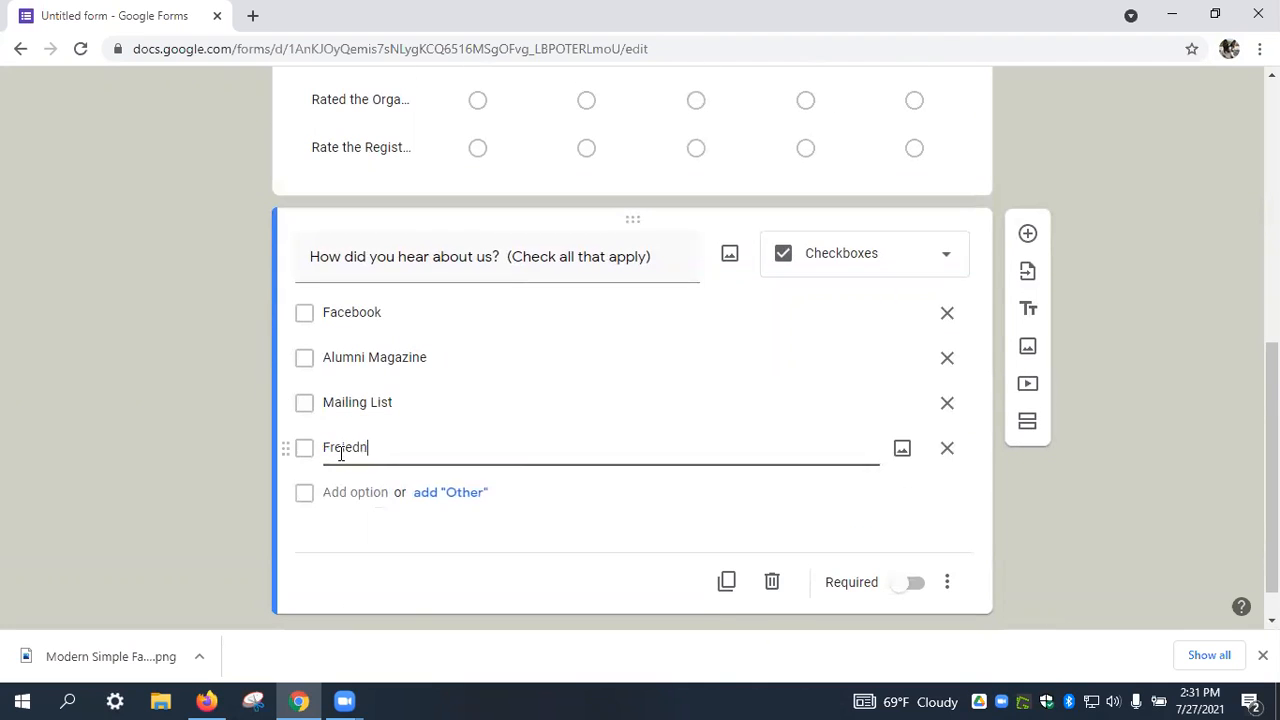
pyautogui.press('BackSpace')
pyautogui.write('nd')
pyautogui.press('BackSpace')
pyautogui.press('BackSpace')
pyautogui.press('BackSpace')
pyautogui.write('iend or Famity')
pyautogui.click(461, 492)
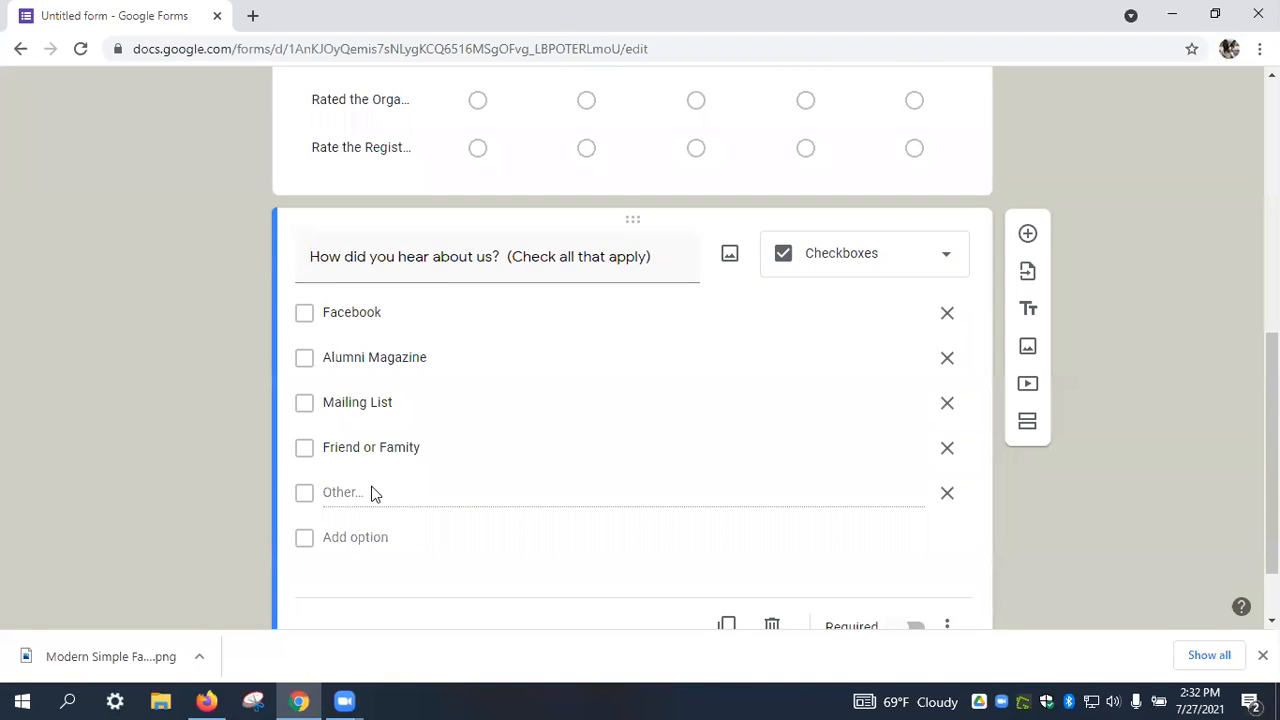
# Add a Paragraph question 'Let us know anything else you think about the race communication.'.
pyautogui.scroll(-1, 371, 491)
pyautogui.click(1036, 206)
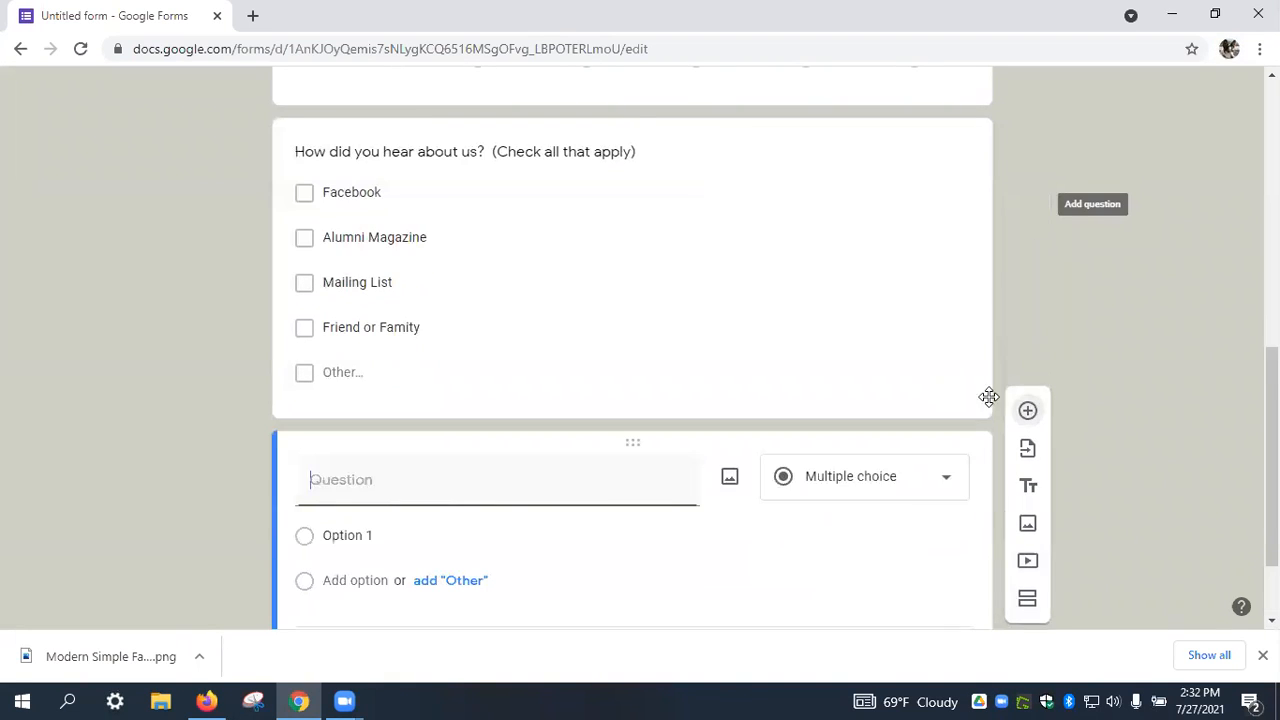
pyautogui.write('Let')
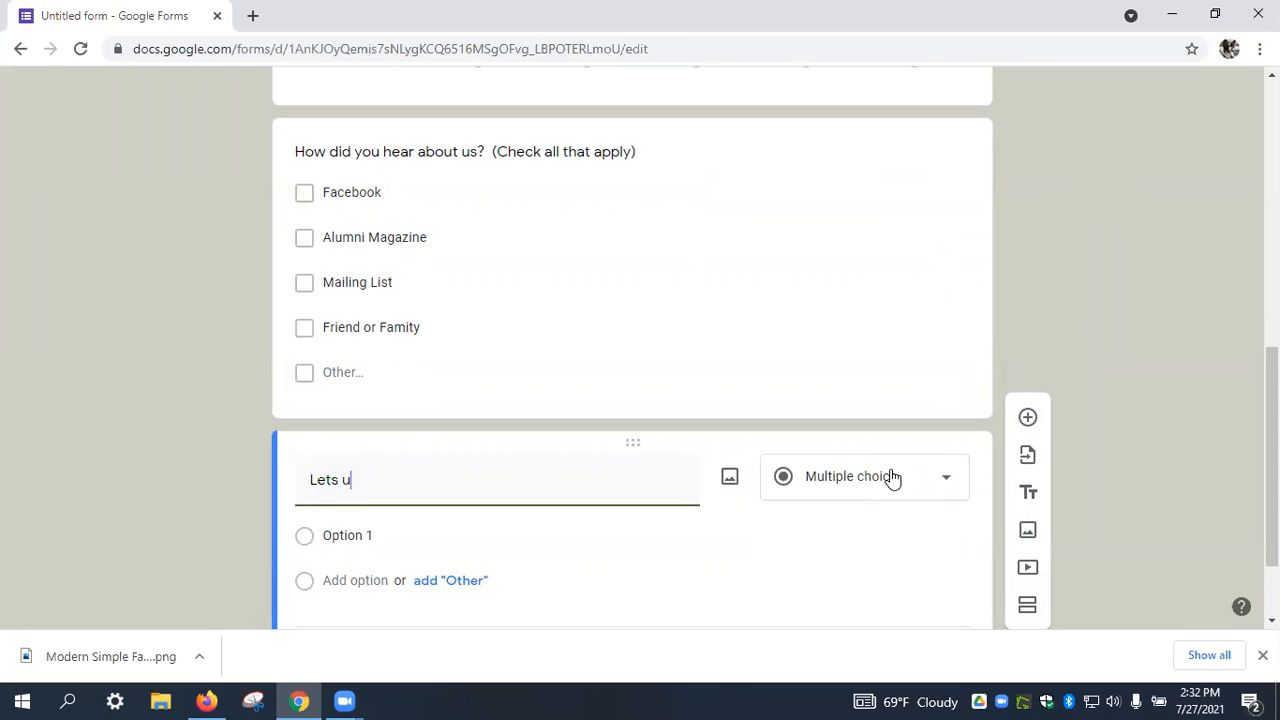
pyautogui.write(' us know w')
pyautogui.press('BackSpace')
pyautogui.write('anything ')
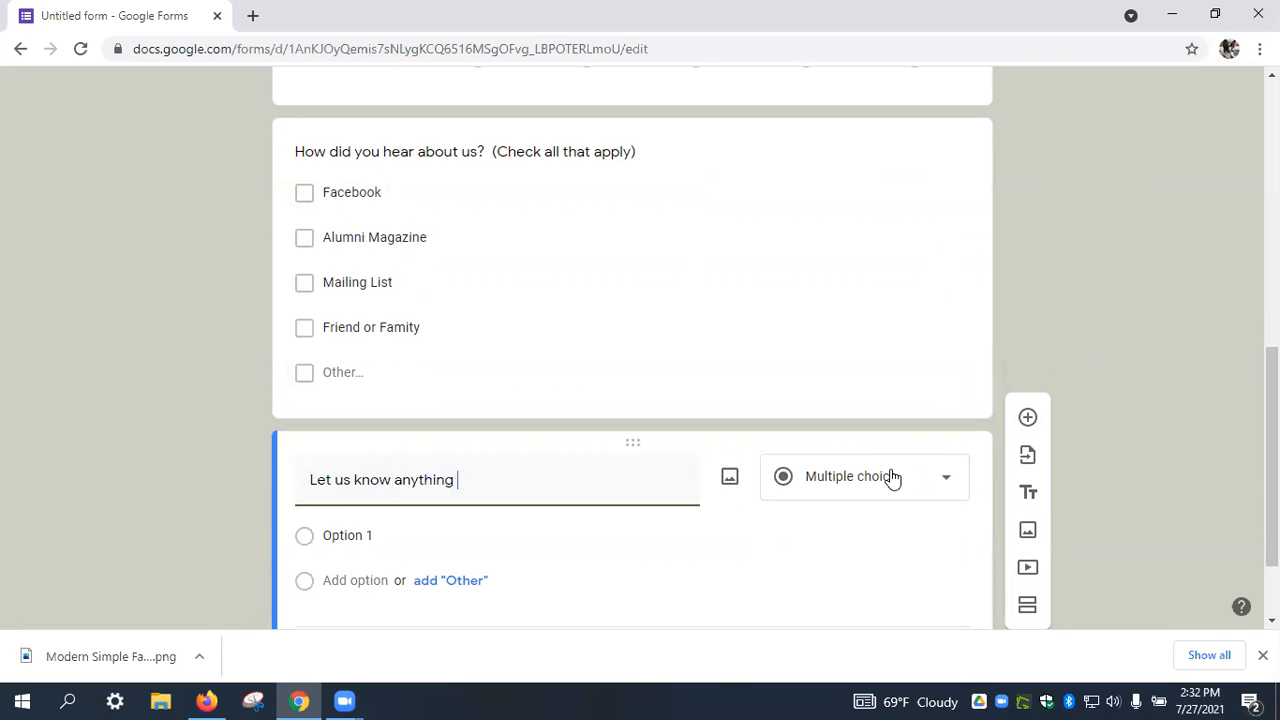
pyautogui.write('else you think about the r')
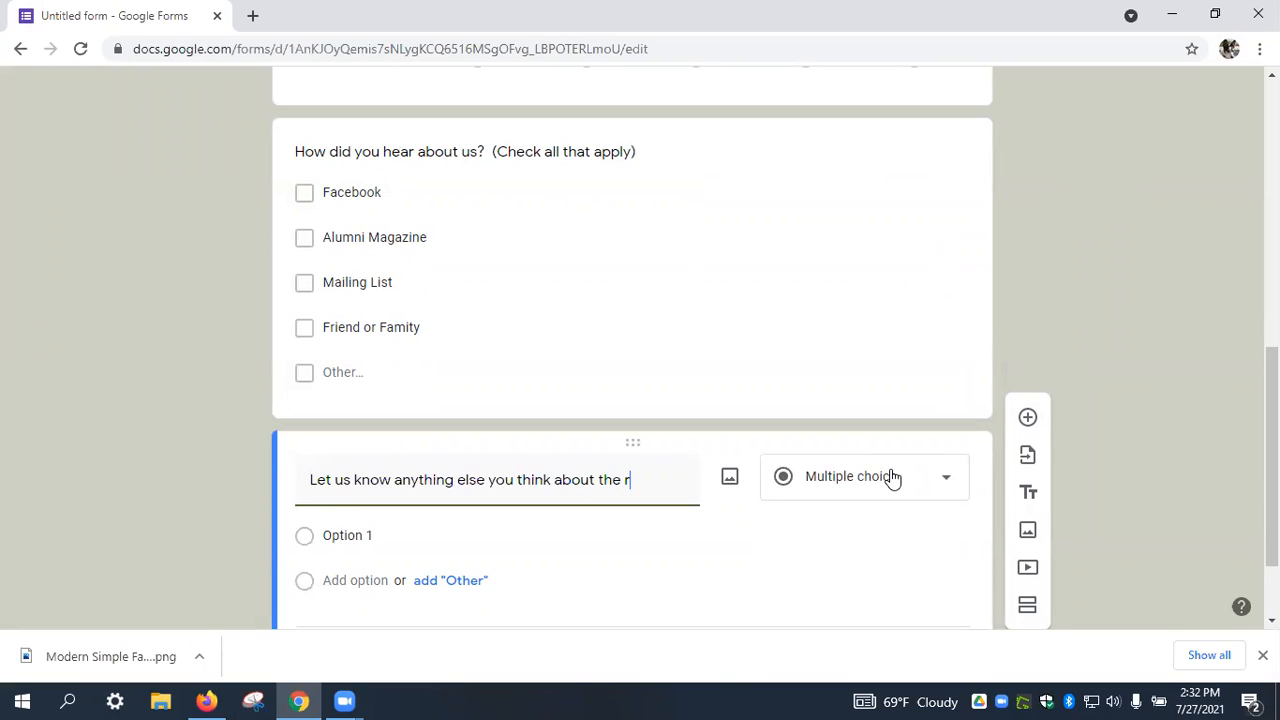
pyautogui.write('ace communist')
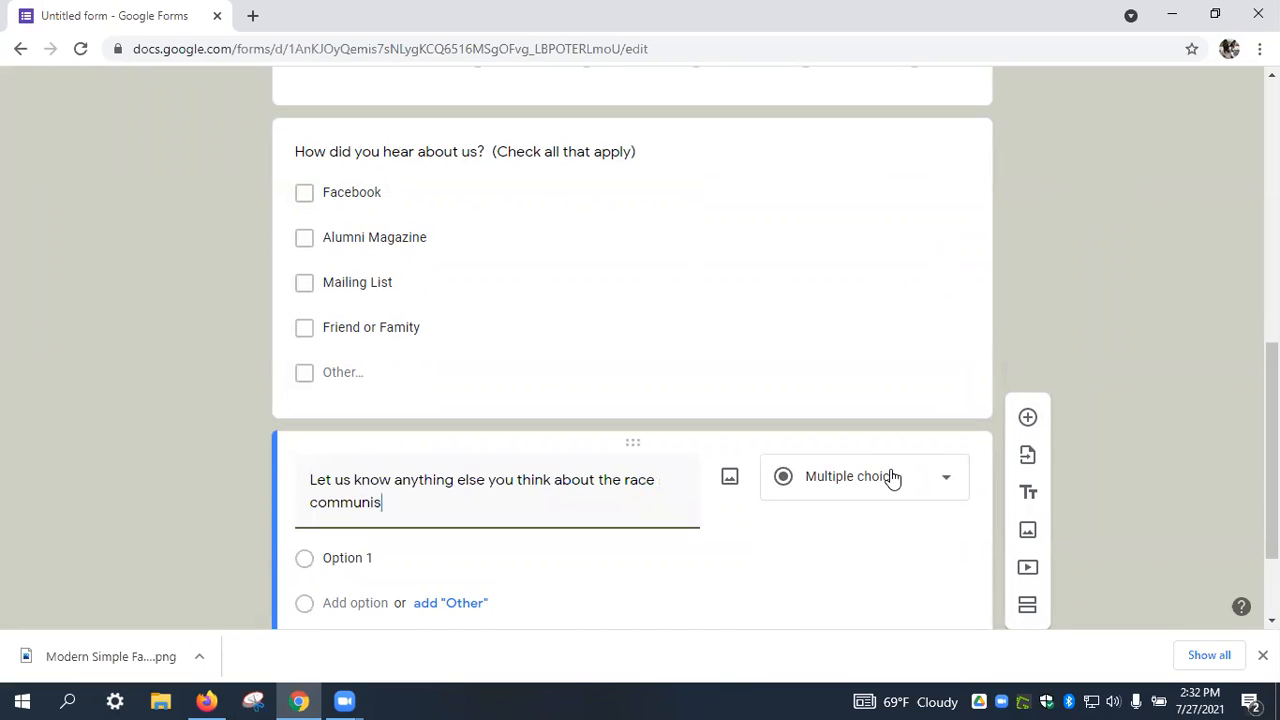
pyautogui.press('BackSpace')
pyautogui.press('BackSpace')
pyautogui.write('cation.')
pyautogui.click(908, 482)
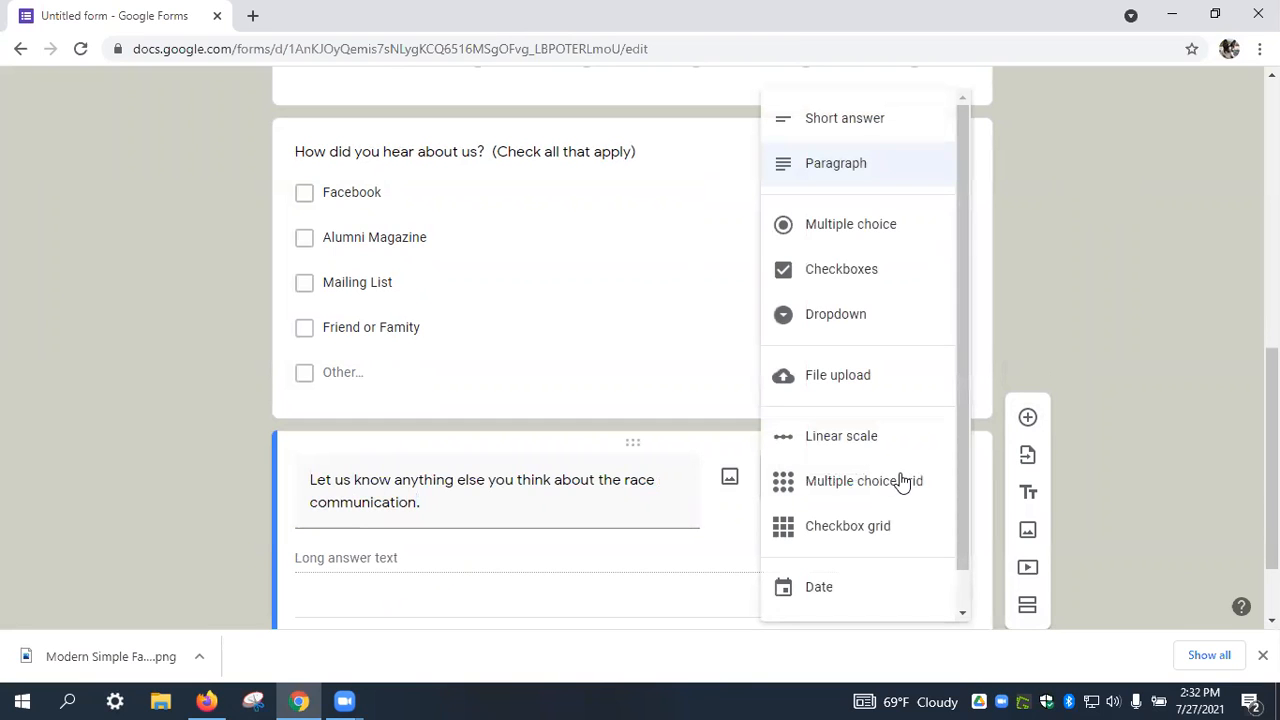
pyautogui.click(845, 176)
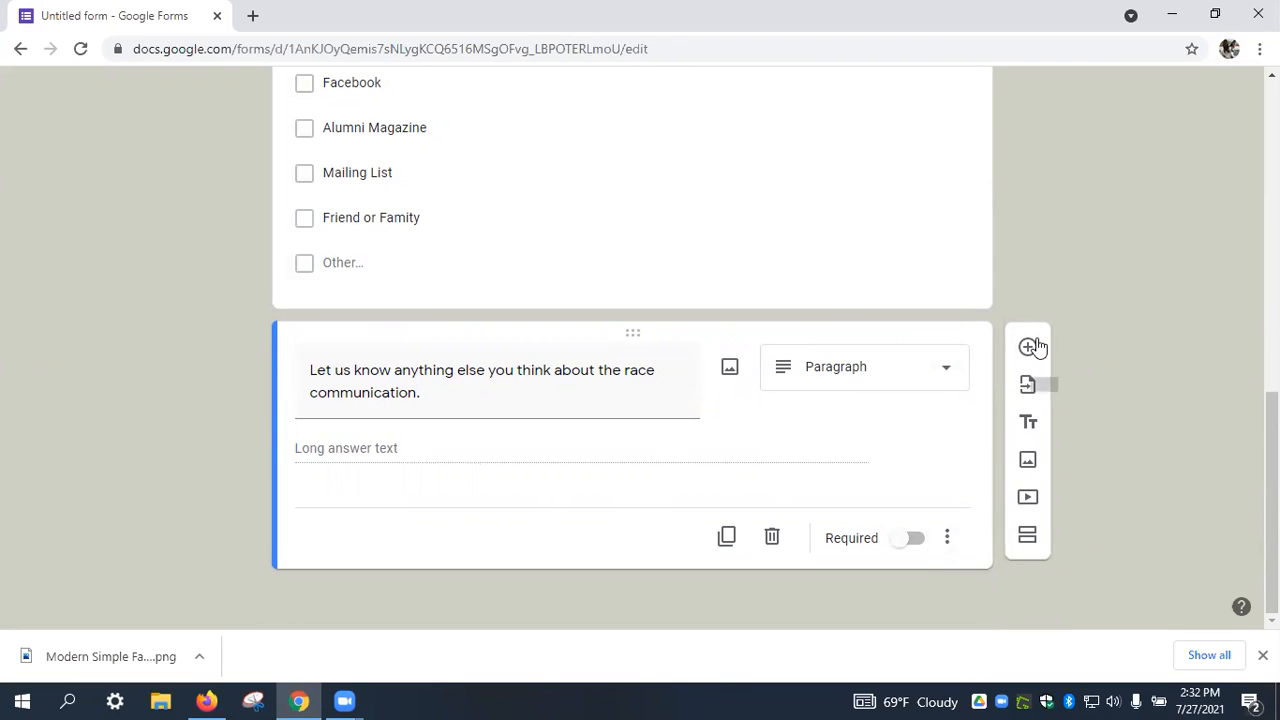
# Add a 'Race Day' section described 'Please tell us how we did on the day of the race'.
pyautogui.click(1028, 540)
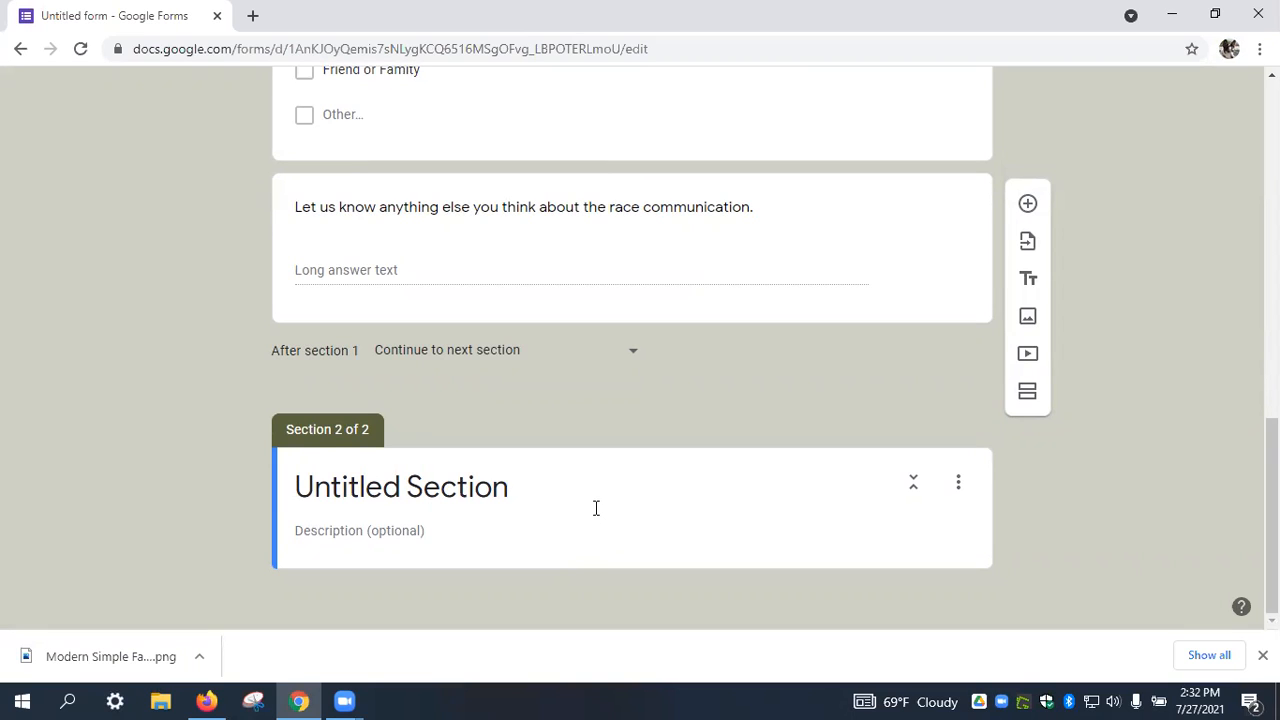
pyautogui.click(530, 480)
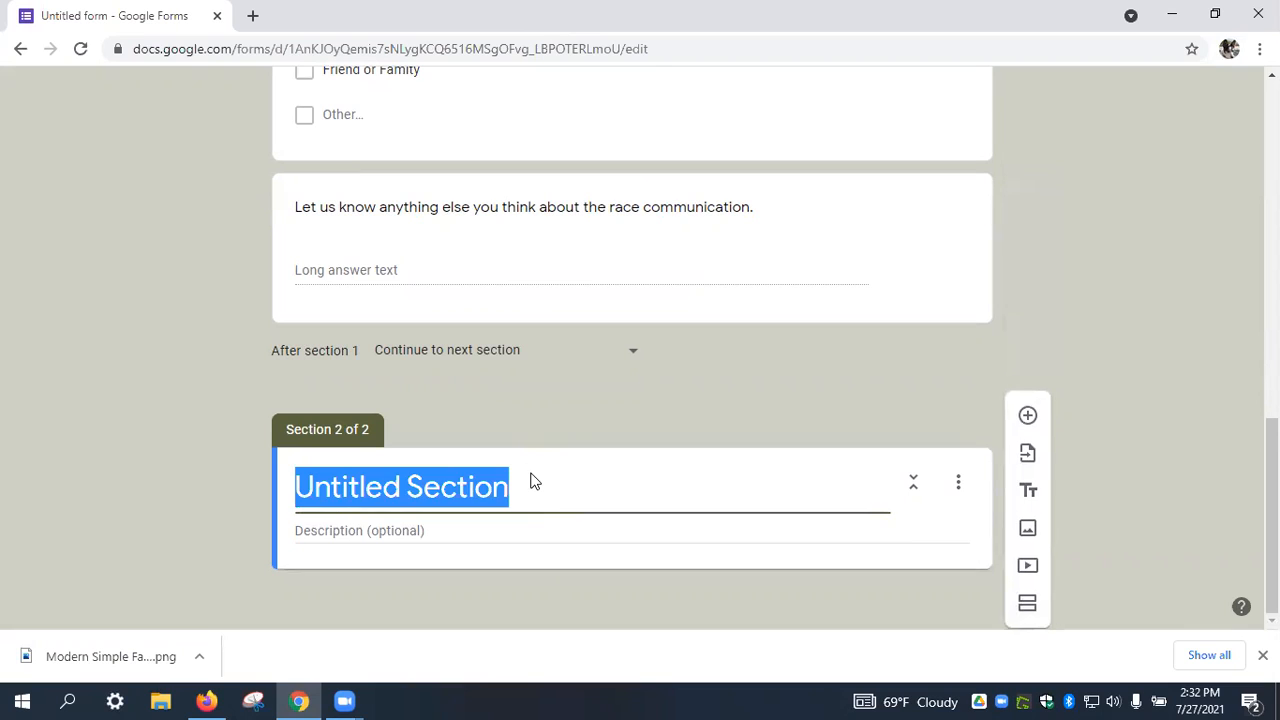
pyautogui.write('Race Day')
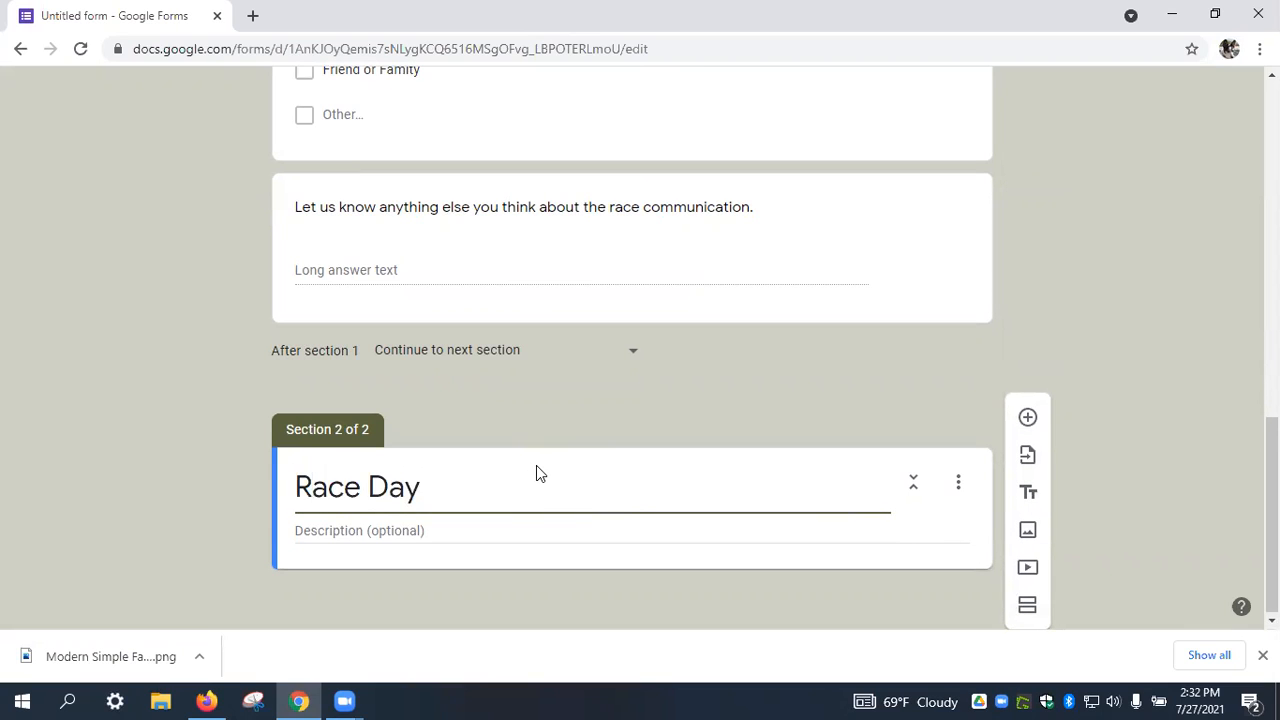
pyautogui.click(511, 529)
pyautogui.write('Plea')
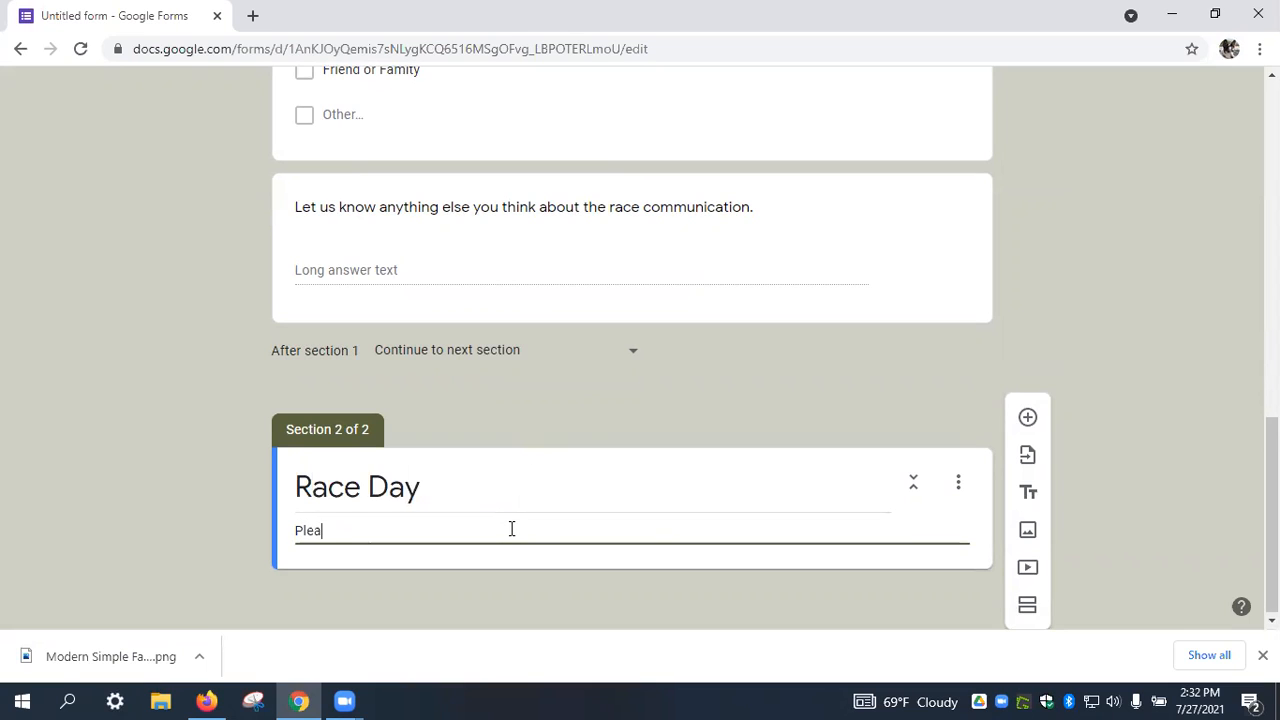
pyautogui.write('se tells  us how we did')
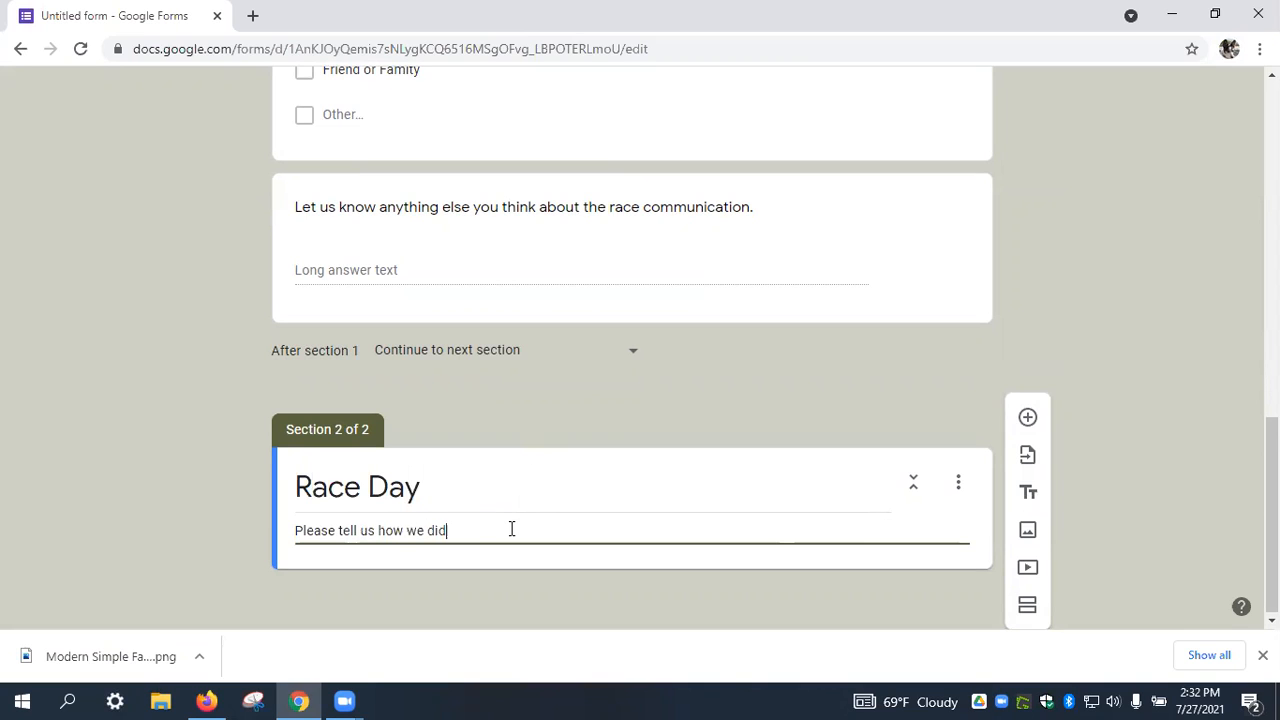
pyautogui.write(' on the day of the race')
pyautogui.scroll(7, 725, 600)
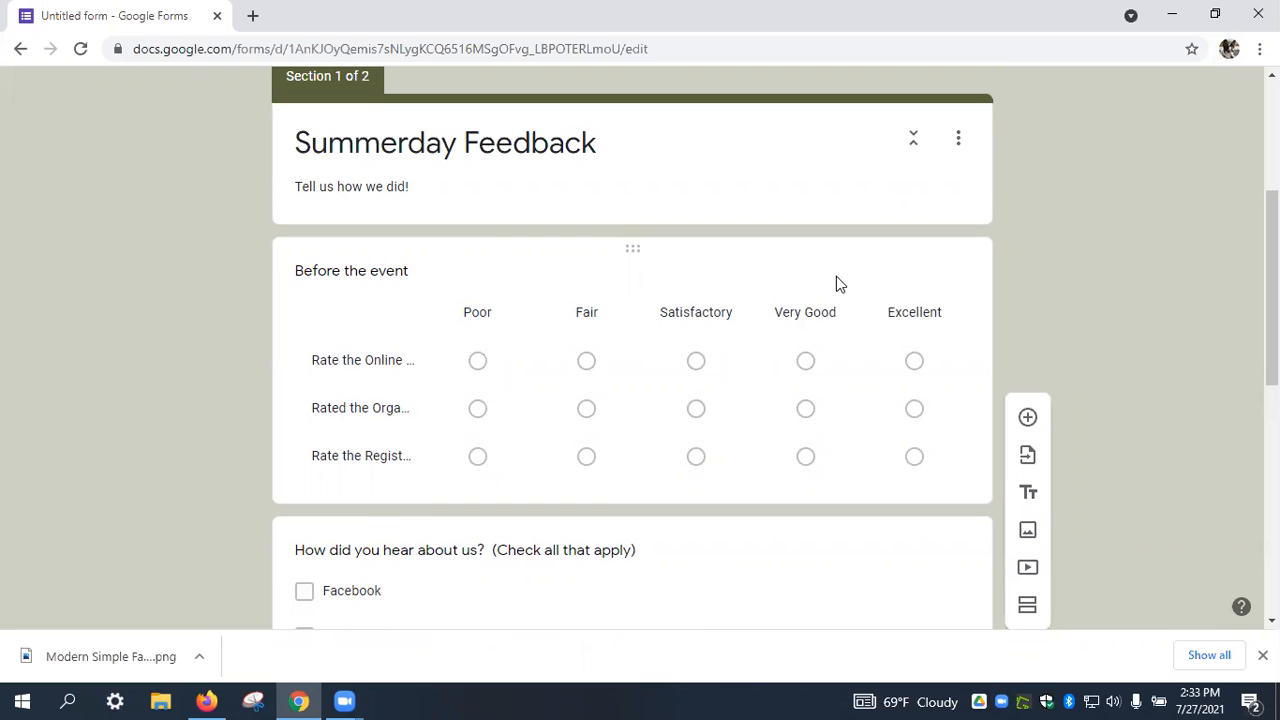
# Duplicate the grid into Race Day and retitle it 'Please rate the following'.
pyautogui.click(938, 276)
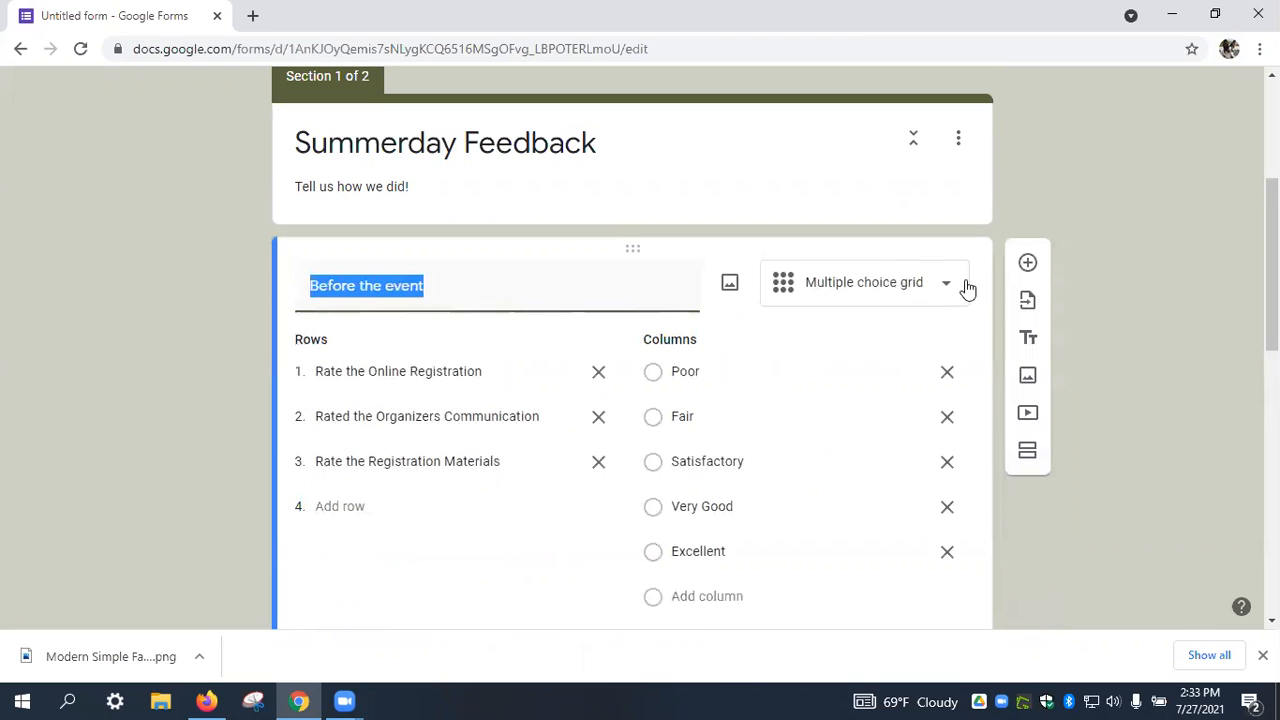
pyautogui.scroll(-2, 838, 450)
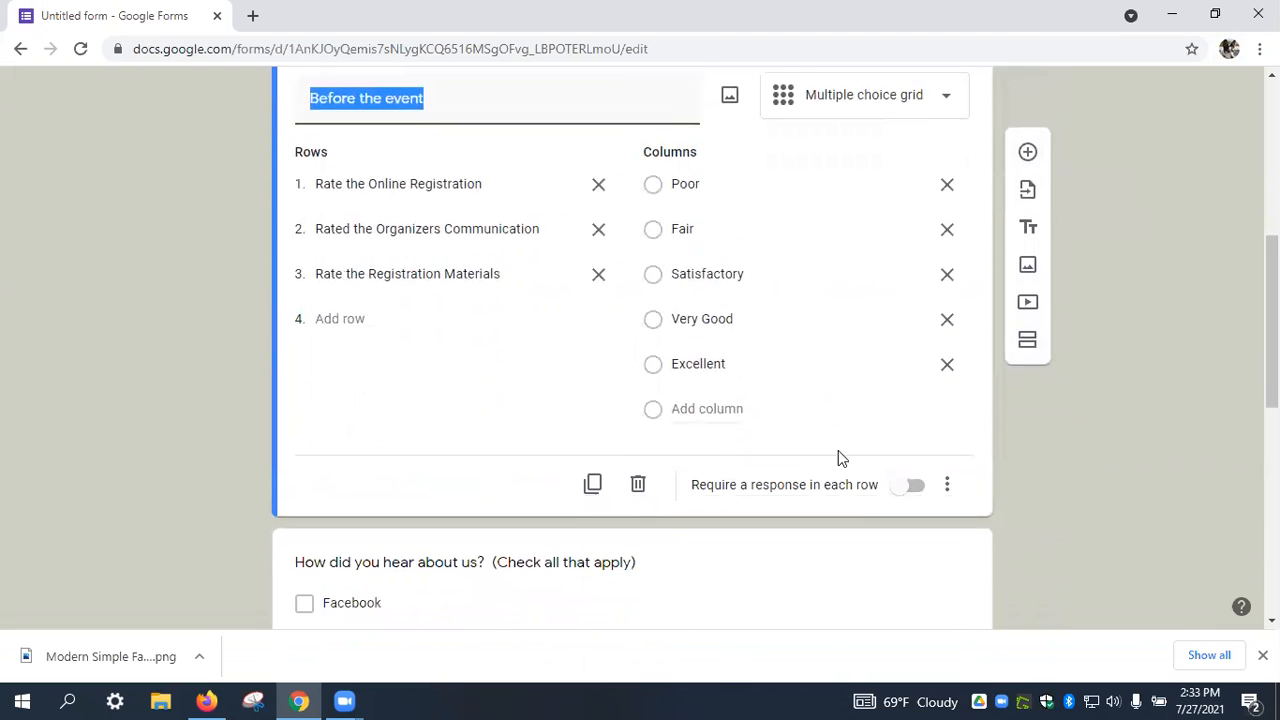
pyautogui.click(593, 485)
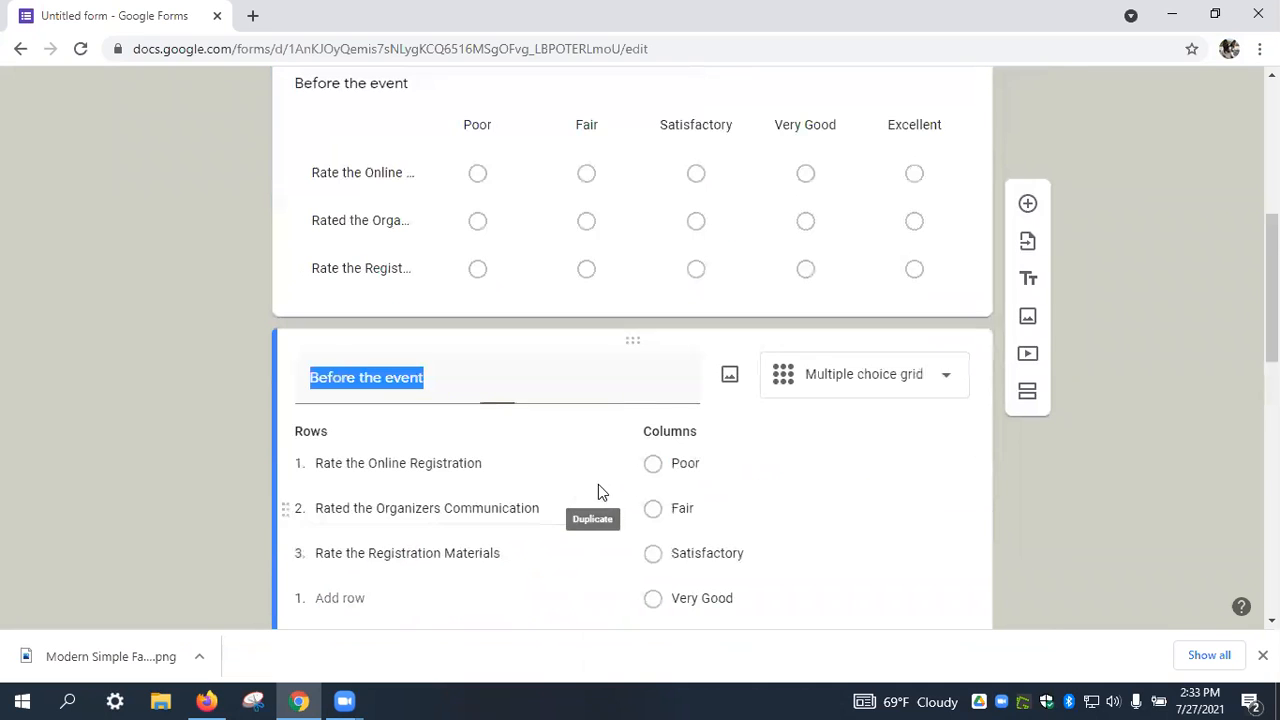
pyautogui.moveTo(571, 349); pyautogui.dragTo(620, 443)
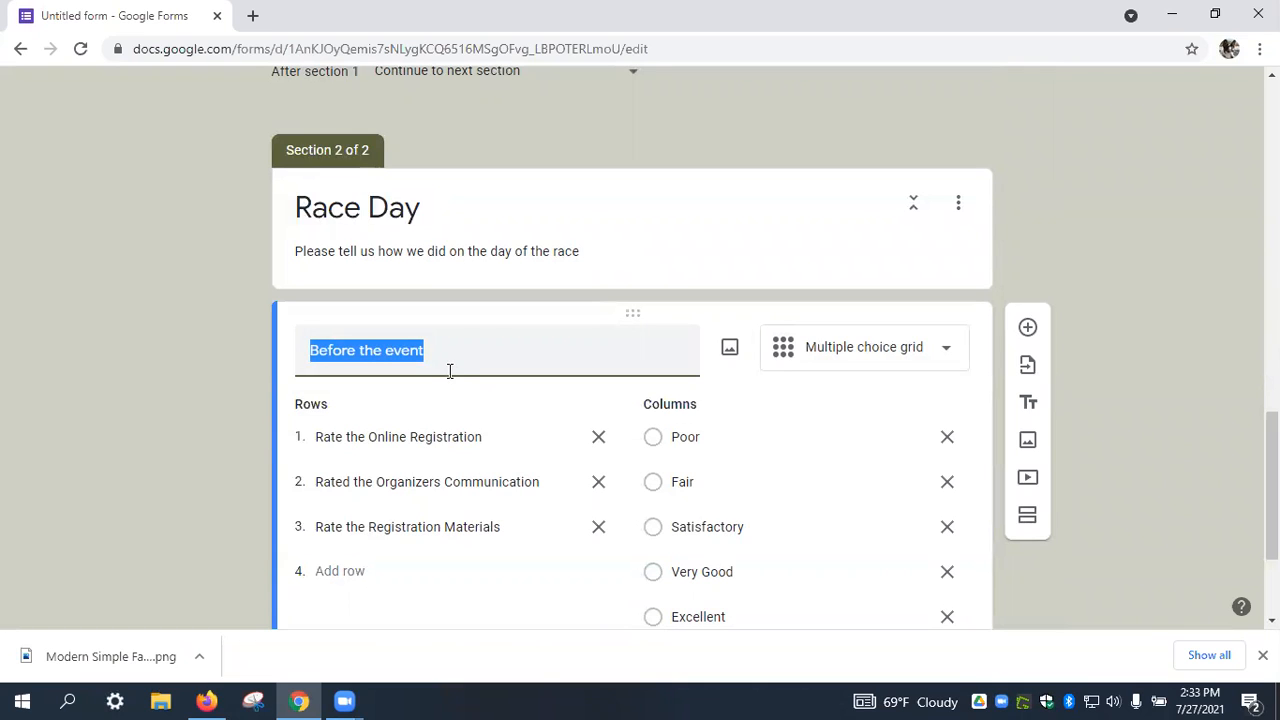
pyautogui.write('Race Da')
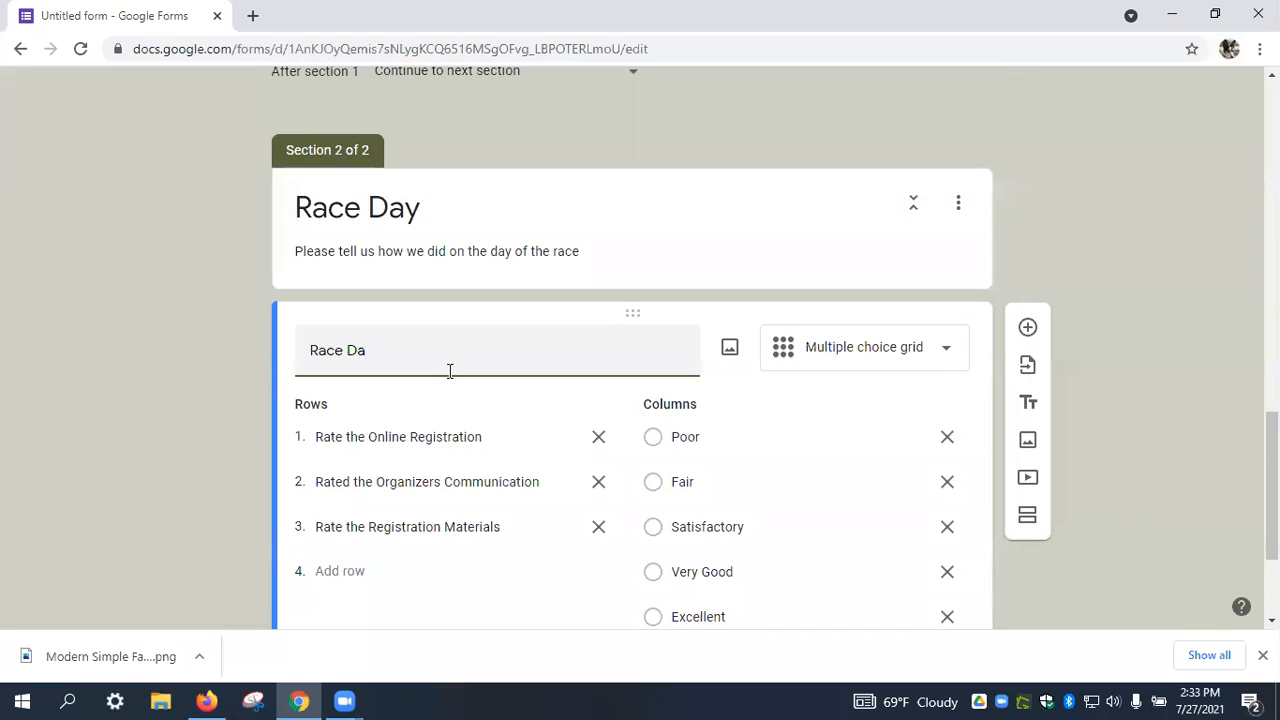
pyautogui.press('BackSpace')
pyautogui.press('BackSpace')
pyautogui.press('BackSpace')
pyautogui.press('BackSpace')
pyautogui.press('BackSpace')
pyautogui.press('BackSpace')
pyautogui.press('BackSpace')
pyautogui.write('Please rate the fol')
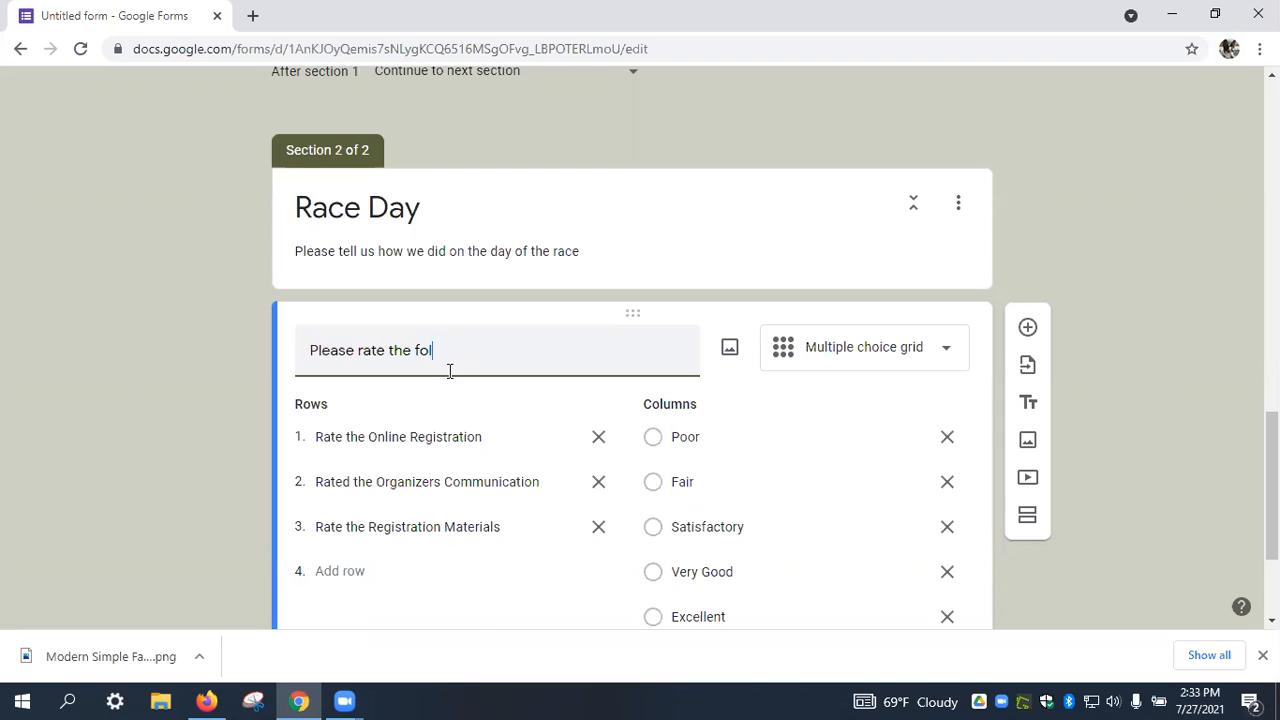
pyautogui.write('lowing')
# Set the rows to Trail Signage, Directions, T-Shirt Quality and Race Organization.
pyautogui.click(437, 428)
pyautogui.write('T')
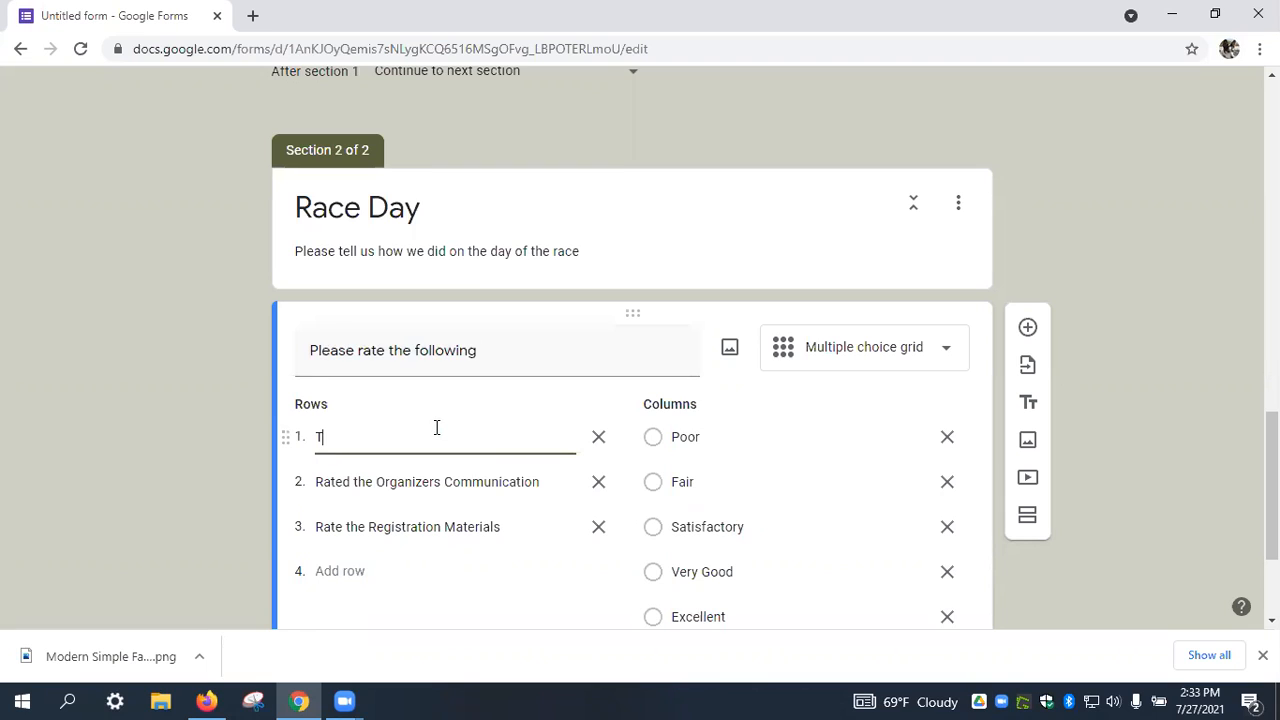
pyautogui.write('rail Signan')
pyautogui.click(431, 482)
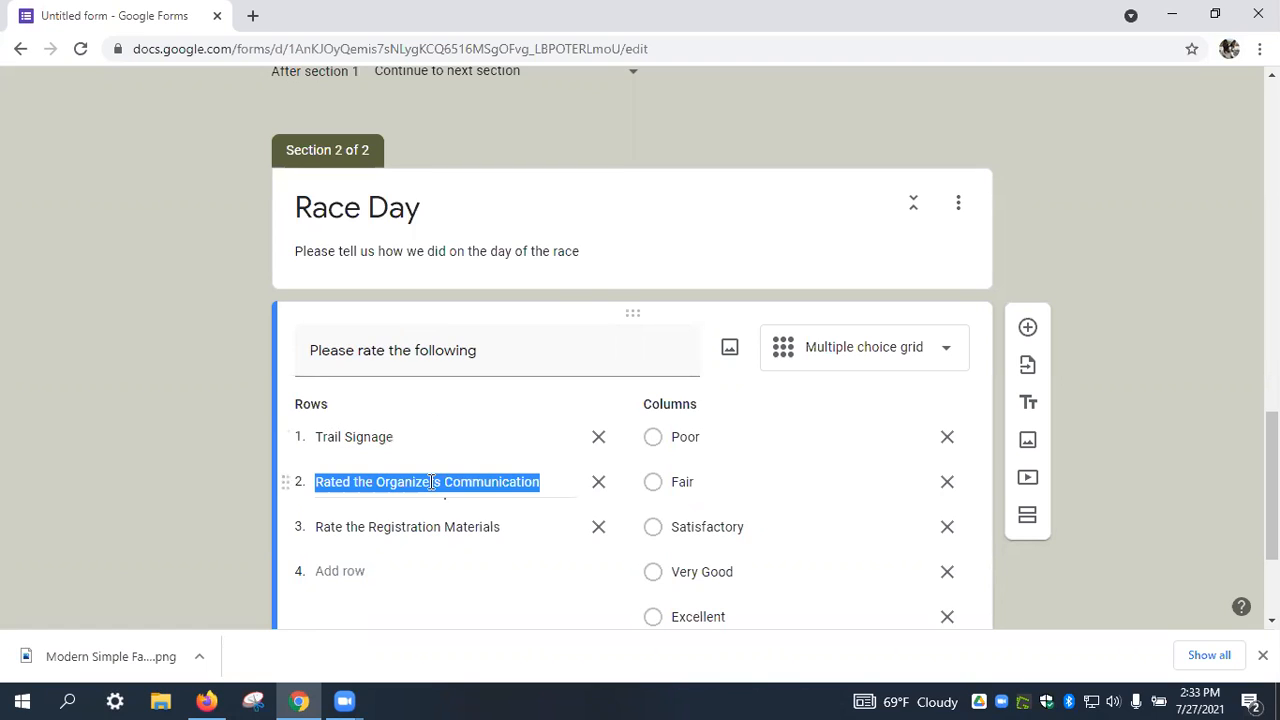
pyautogui.write('Directions')
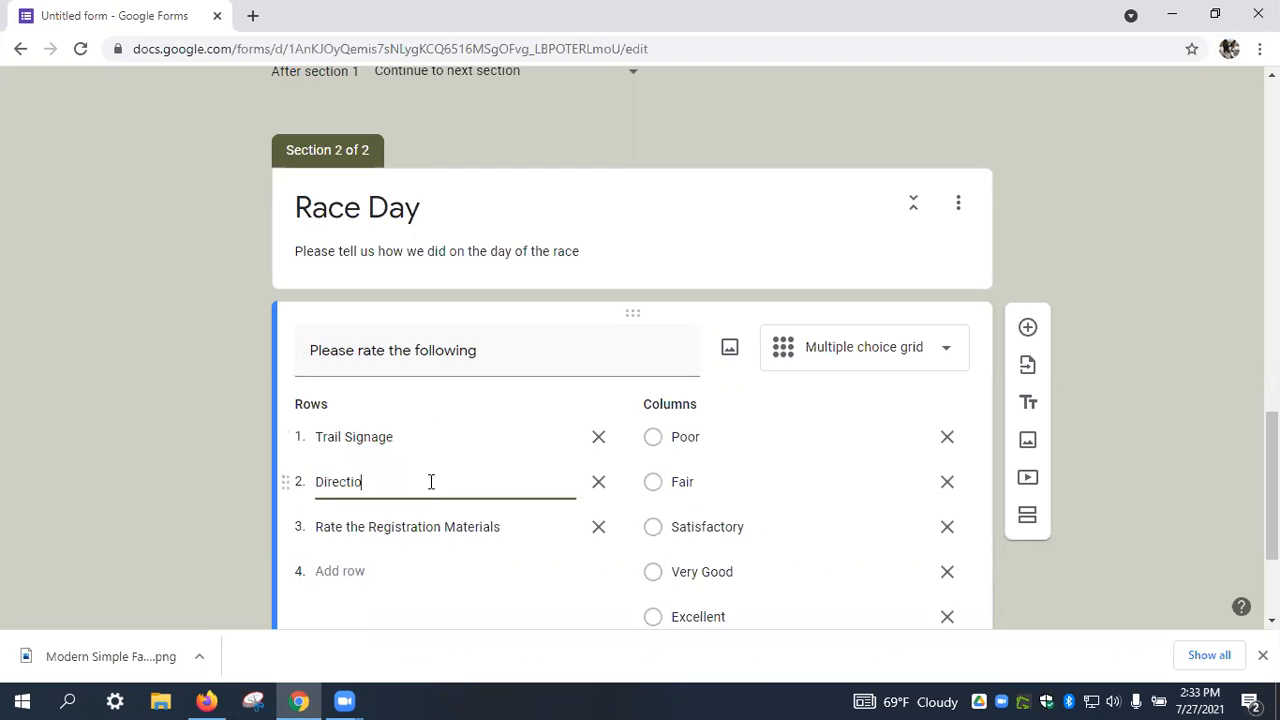
pyautogui.click(429, 527)
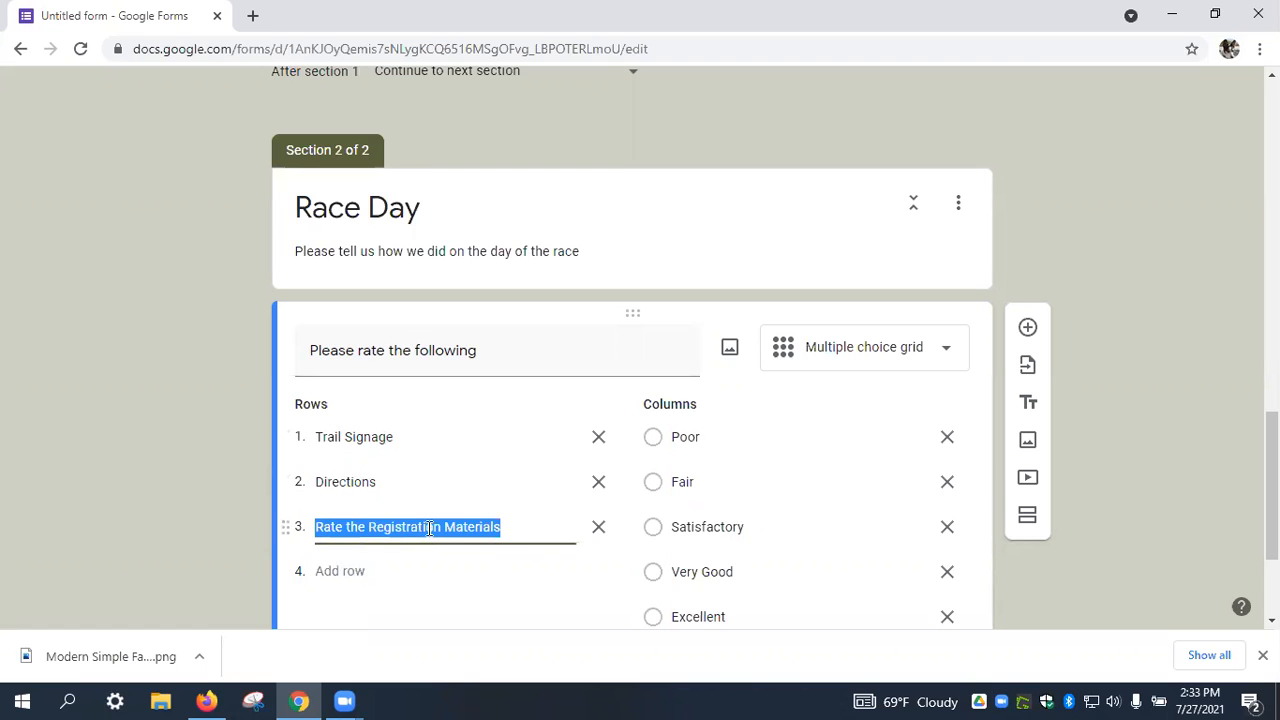
pyautogui.write('T-S')
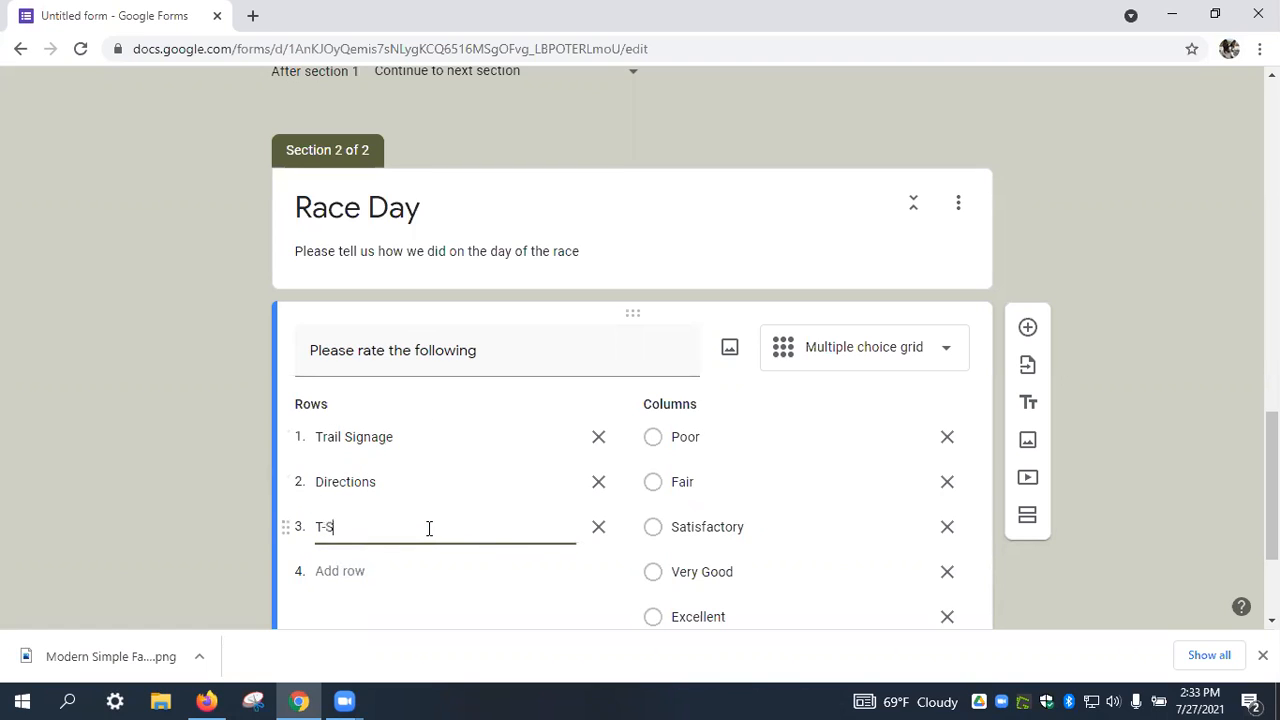
pyautogui.write('hirt Qualti')
pyautogui.write('y')
pyautogui.click(405, 559)
pyautogui.click(360, 570)
pyautogui.write('Race Org')
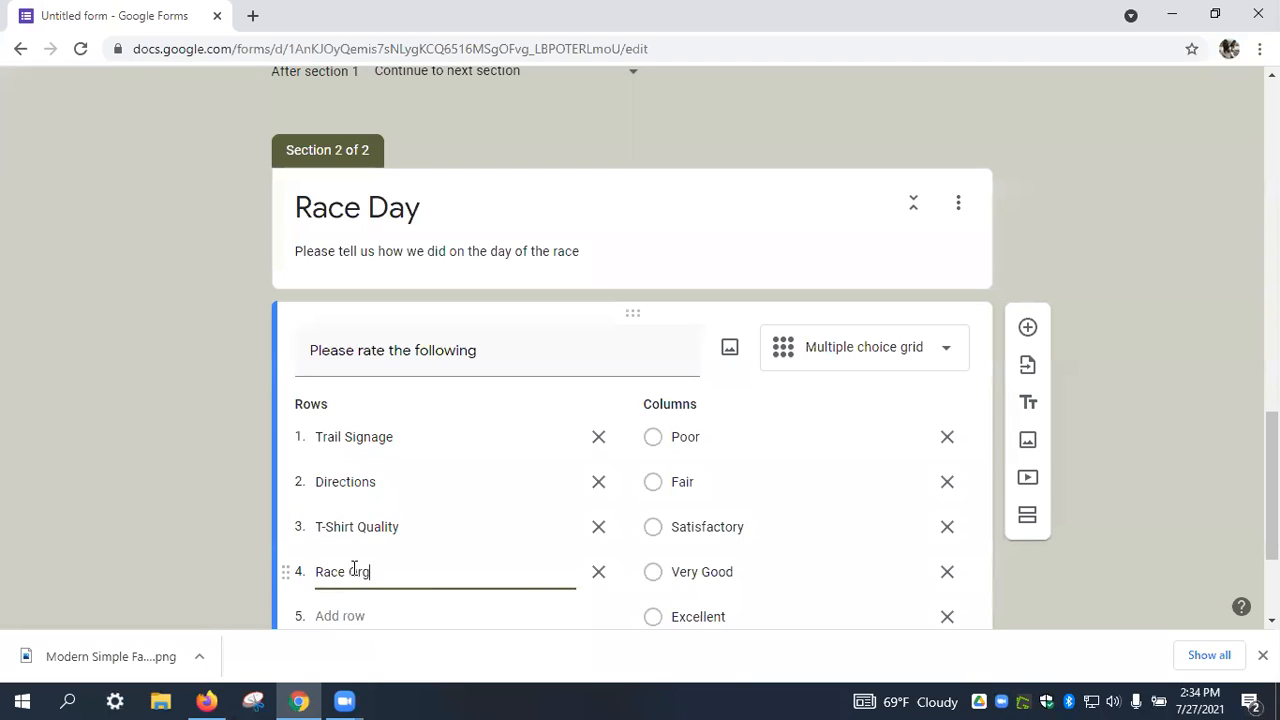
pyautogui.write('anization')
pyautogui.scroll(-2, 660, 392)
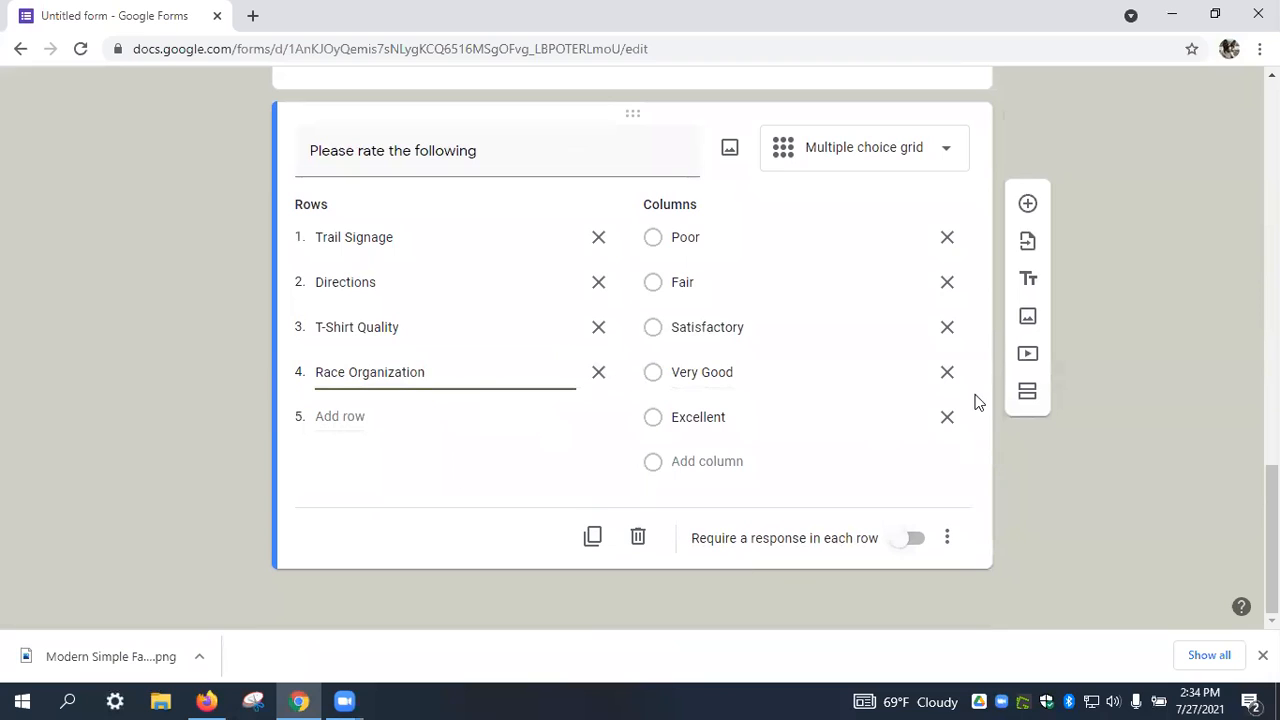
# Add the question 'How can we improve the race day experience?' below the grid.
pyautogui.click(1027, 207)
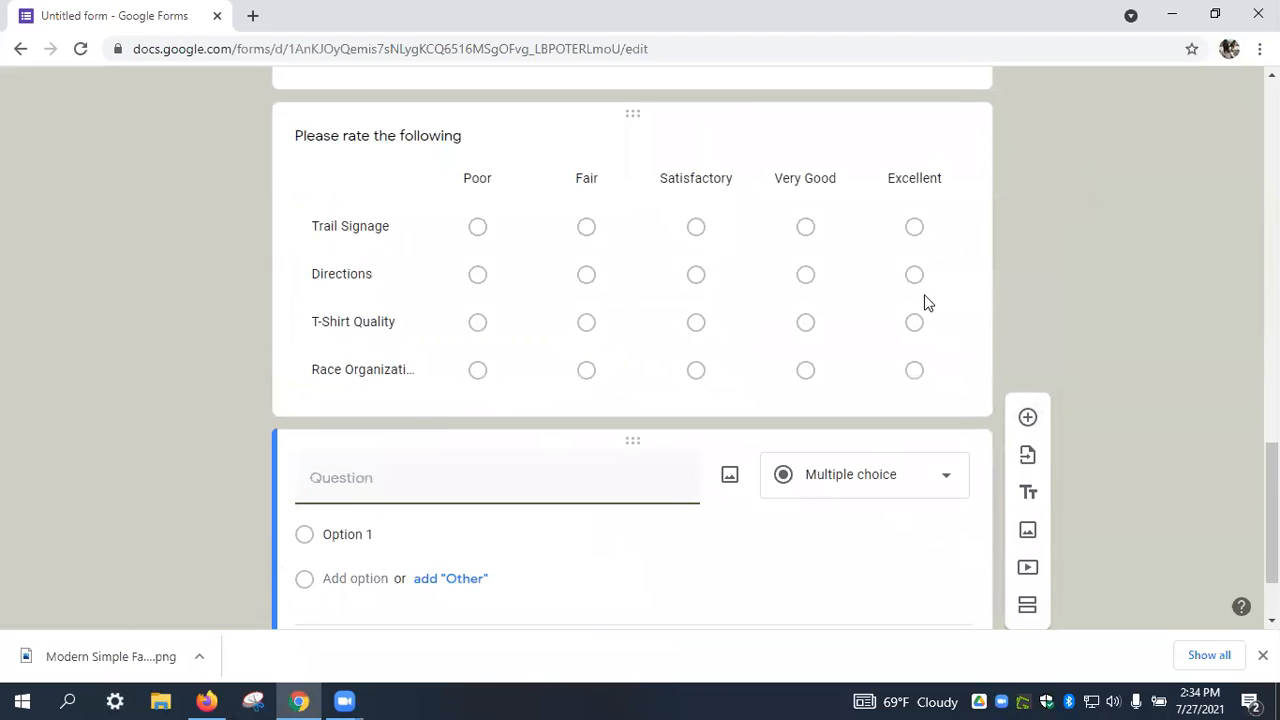
pyautogui.write('How can we improve the ')
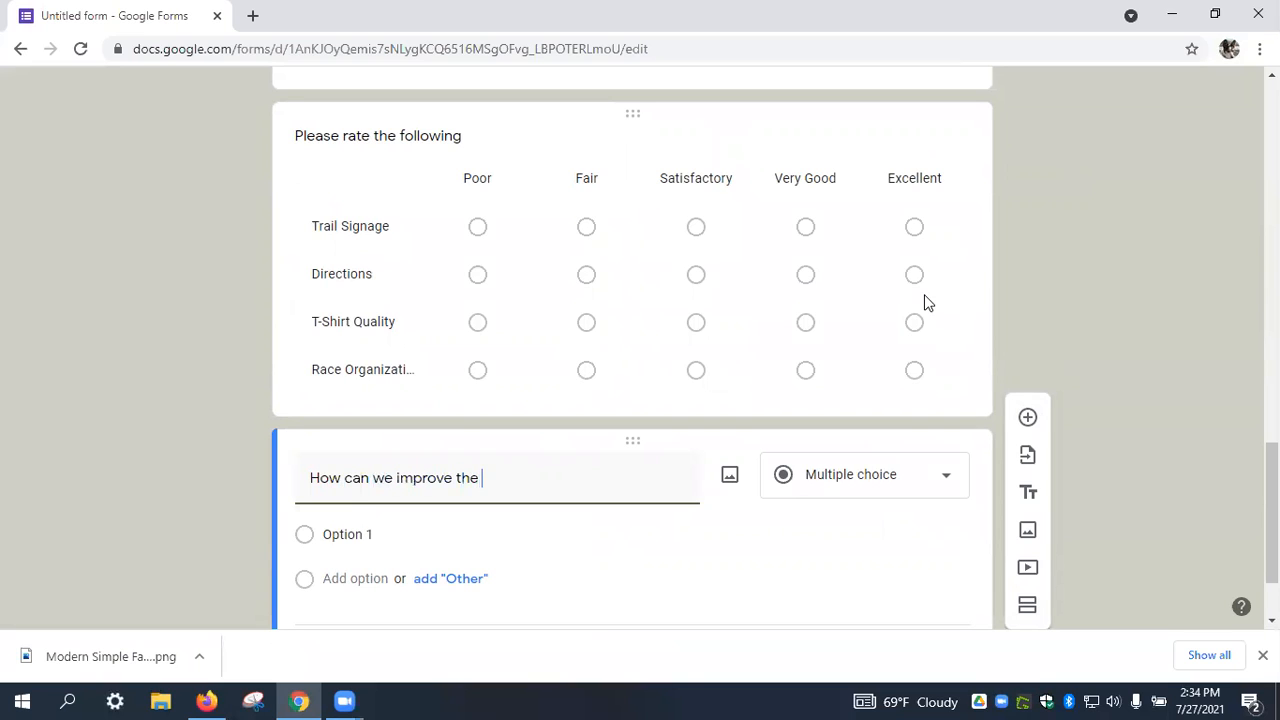
pyautogui.write('race day experience?')
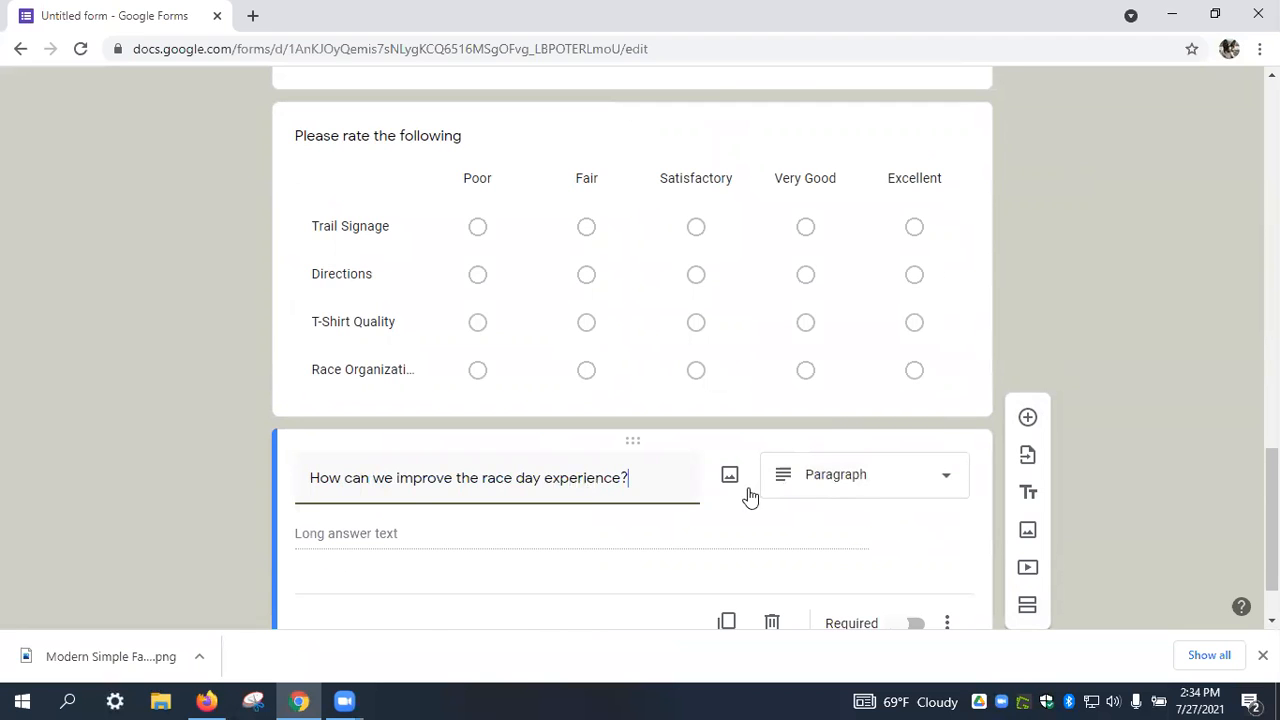
pyautogui.scroll(-1, 791, 469)
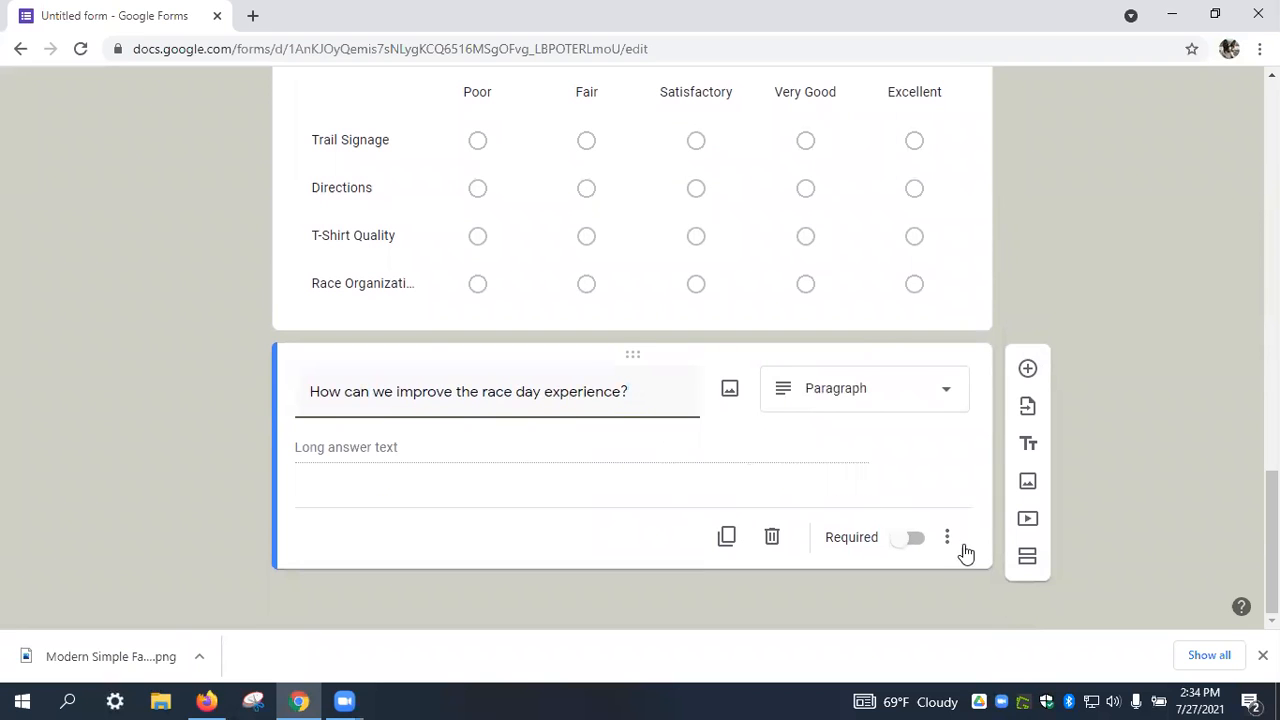
# Add a third section titled 'Tell us about the trail'.
pyautogui.click(1029, 560)
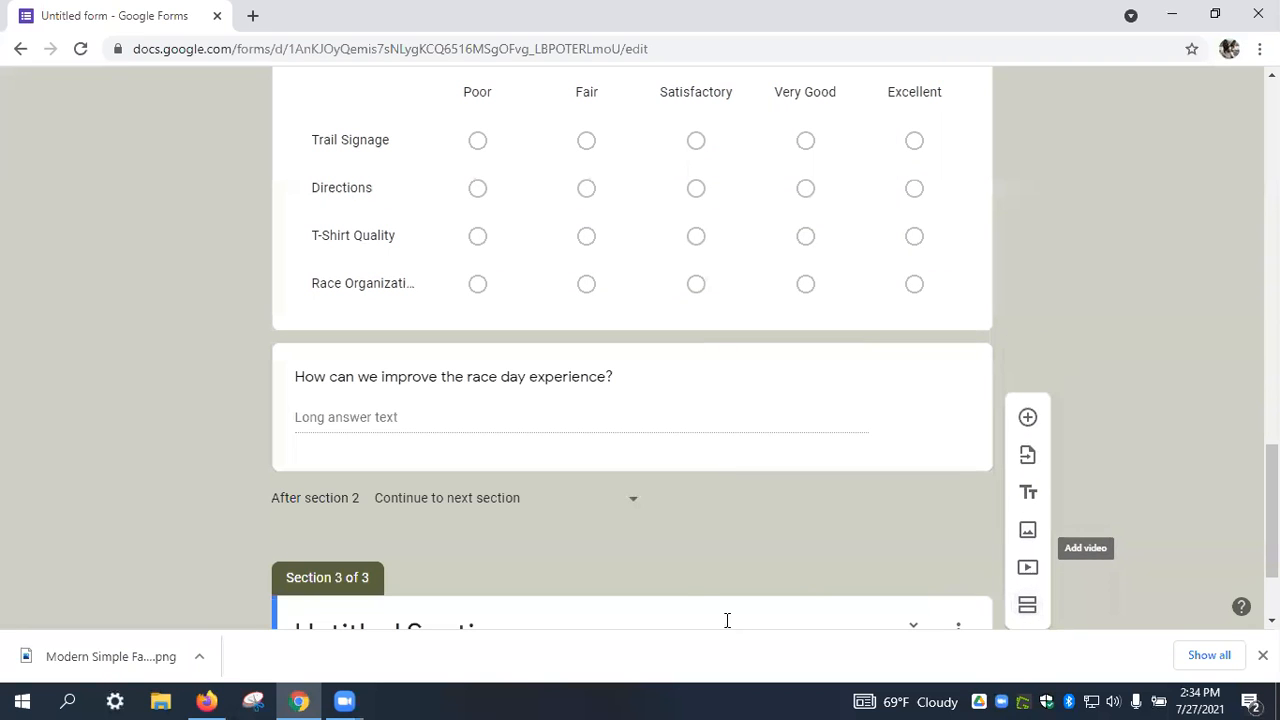
pyautogui.click(478, 48)
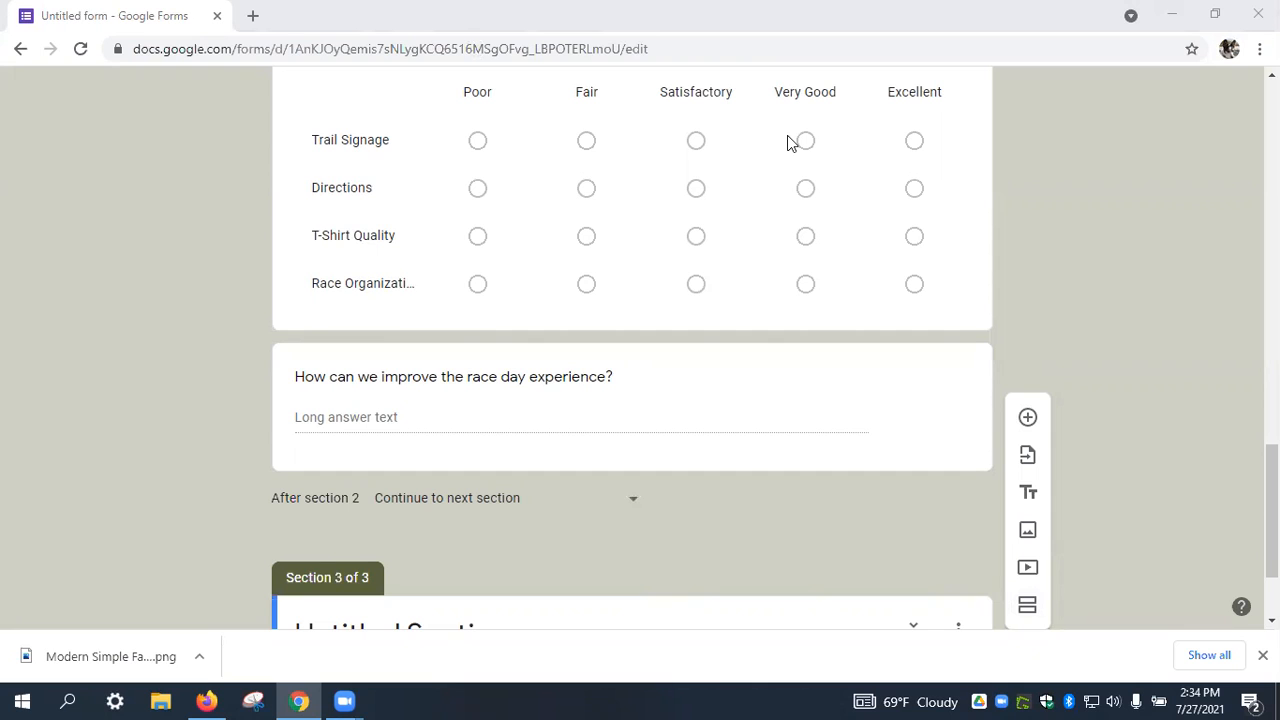
pyautogui.scroll(-2, 686, 276)
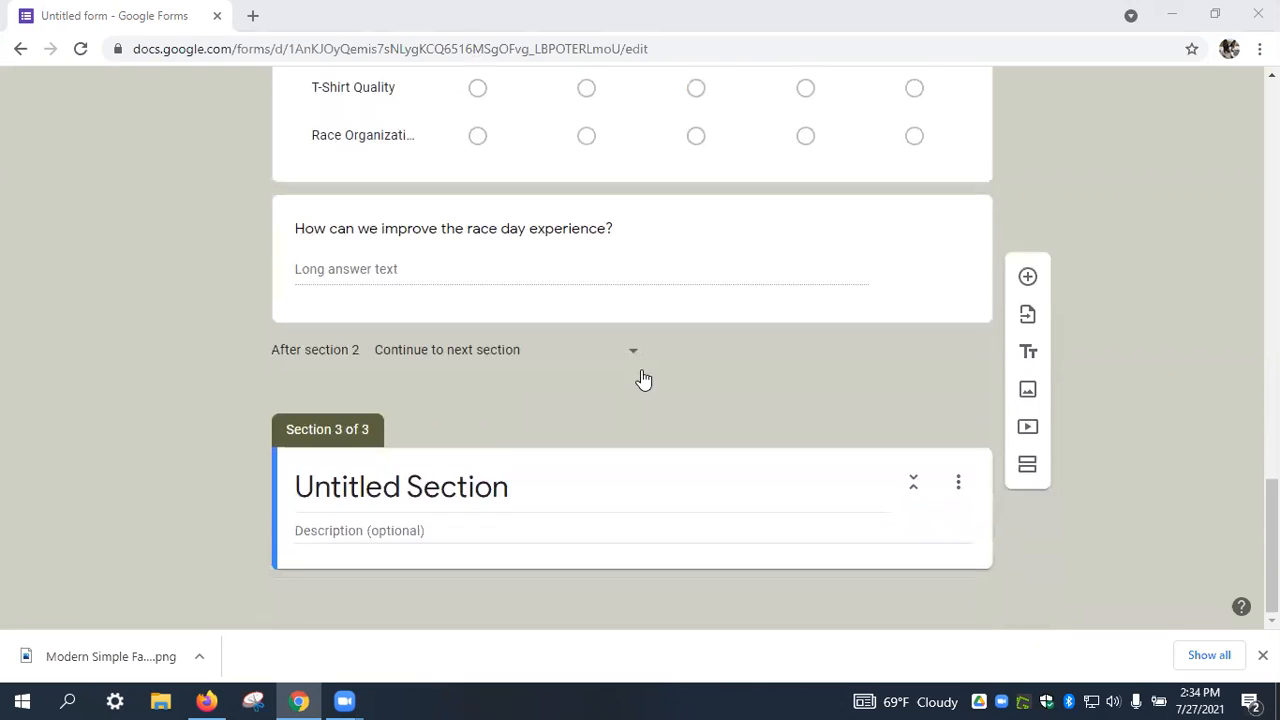
pyautogui.click(466, 490)
pyautogui.write('Tells')
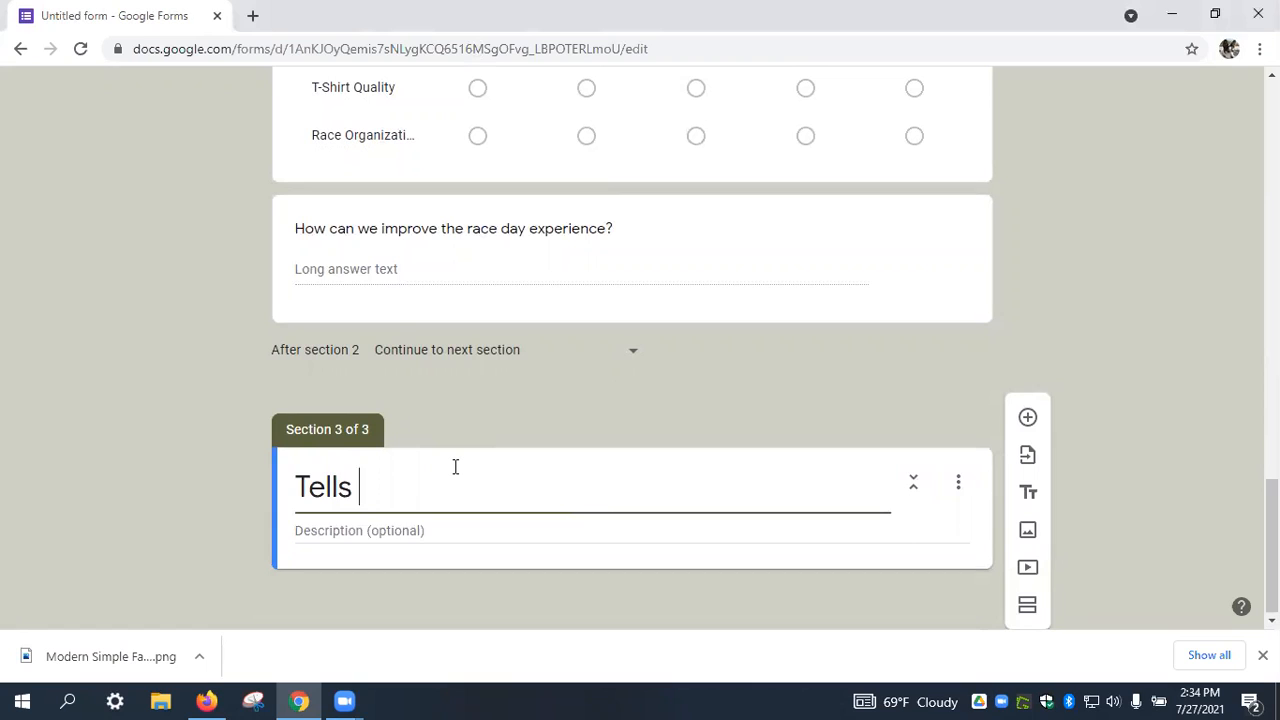
pyautogui.press('BackSpace')
pyautogui.write('us about the trail')
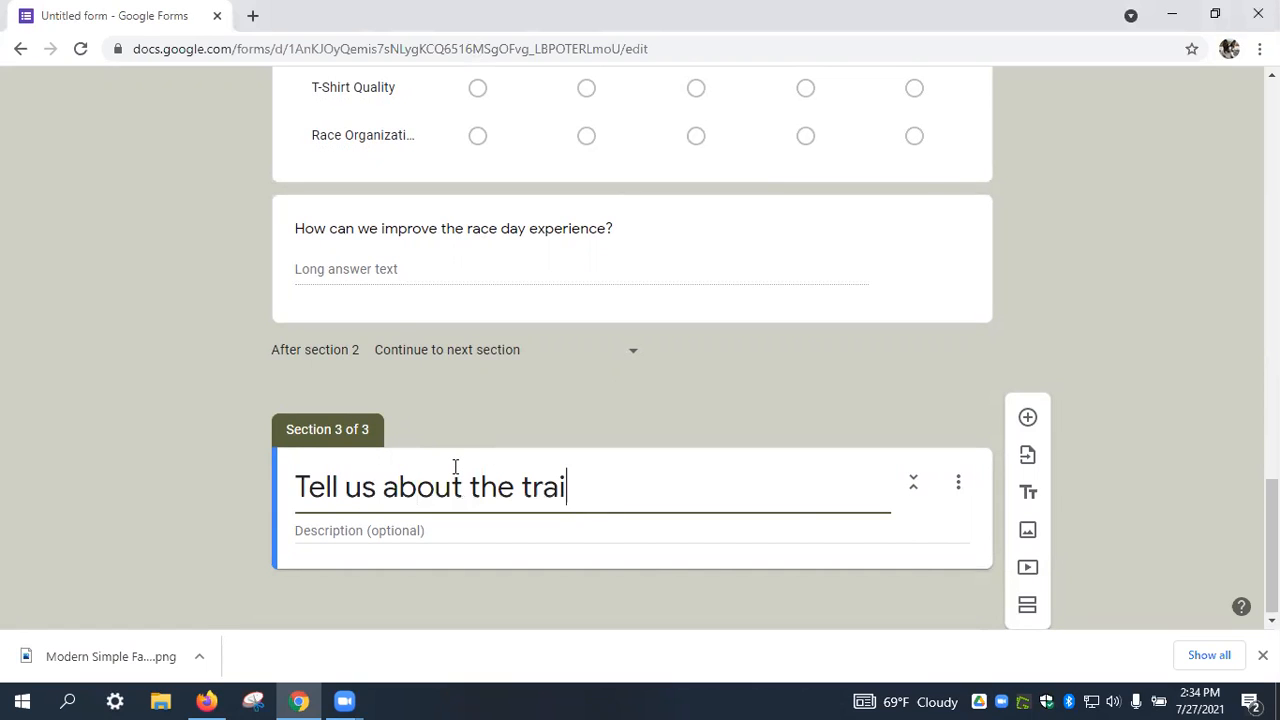
# Describe the section as 'Let us know what you think about the trail' and add a question.
pyautogui.click(448, 538)
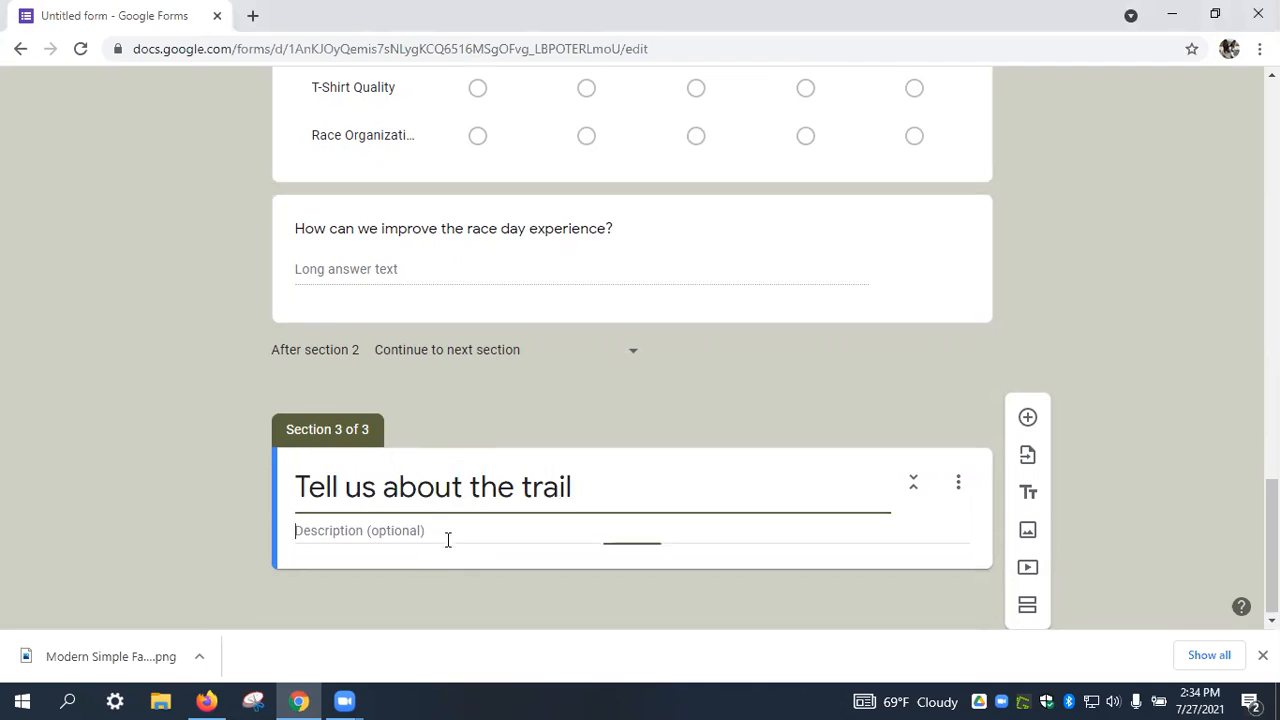
pyautogui.write('Let')
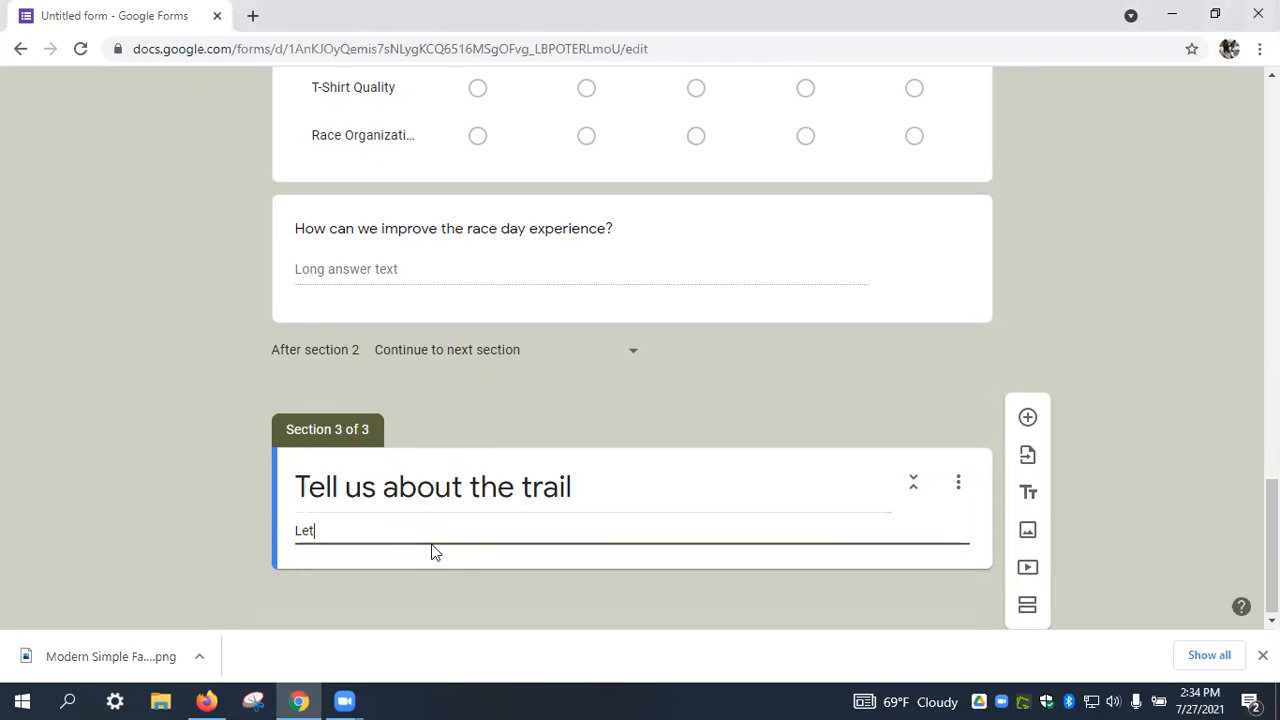
pyautogui.write(' us know what you think about the trail')
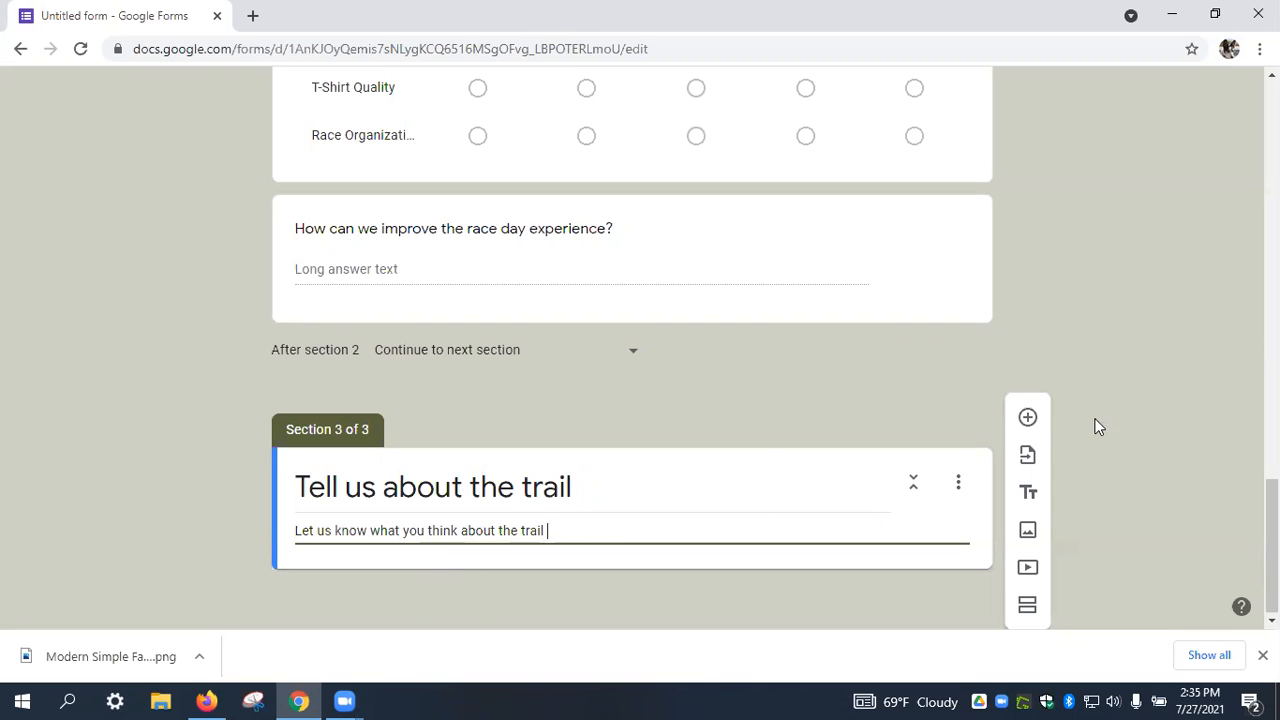
pyautogui.click(1027, 420)
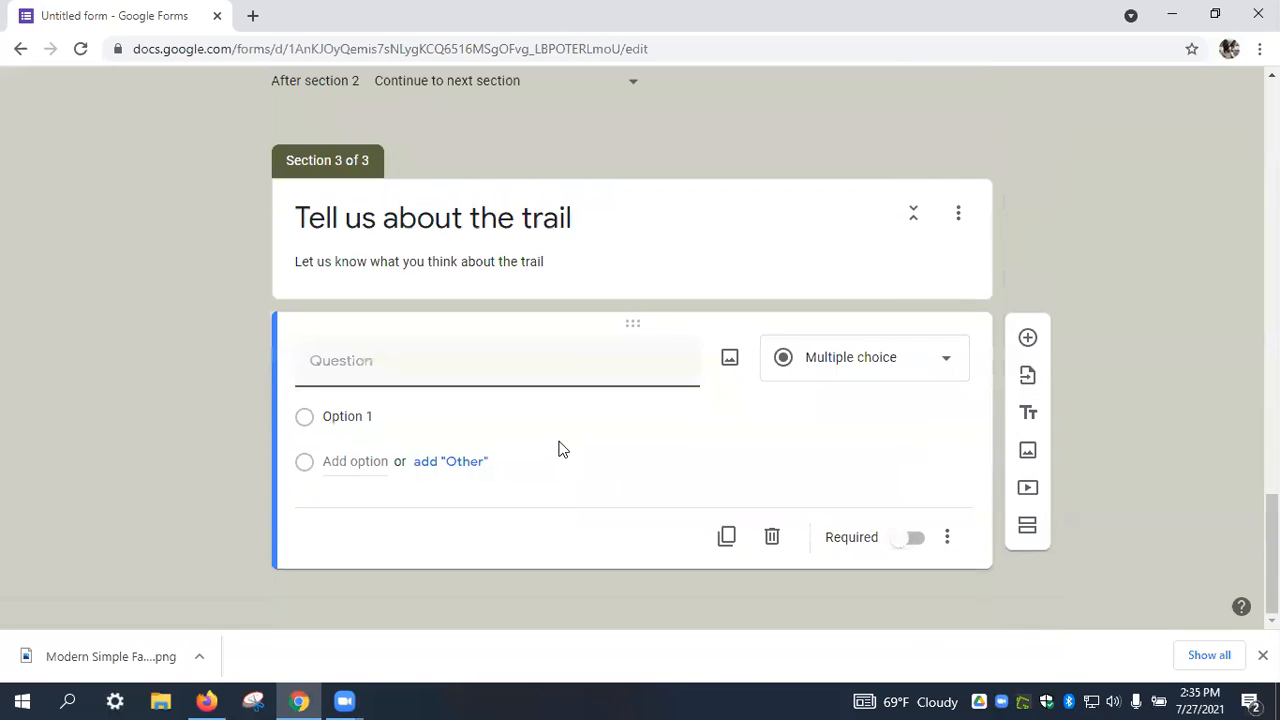
# Make a linear scale question 'Please rate the overall difficulty of the trail'.
pyautogui.write('P')
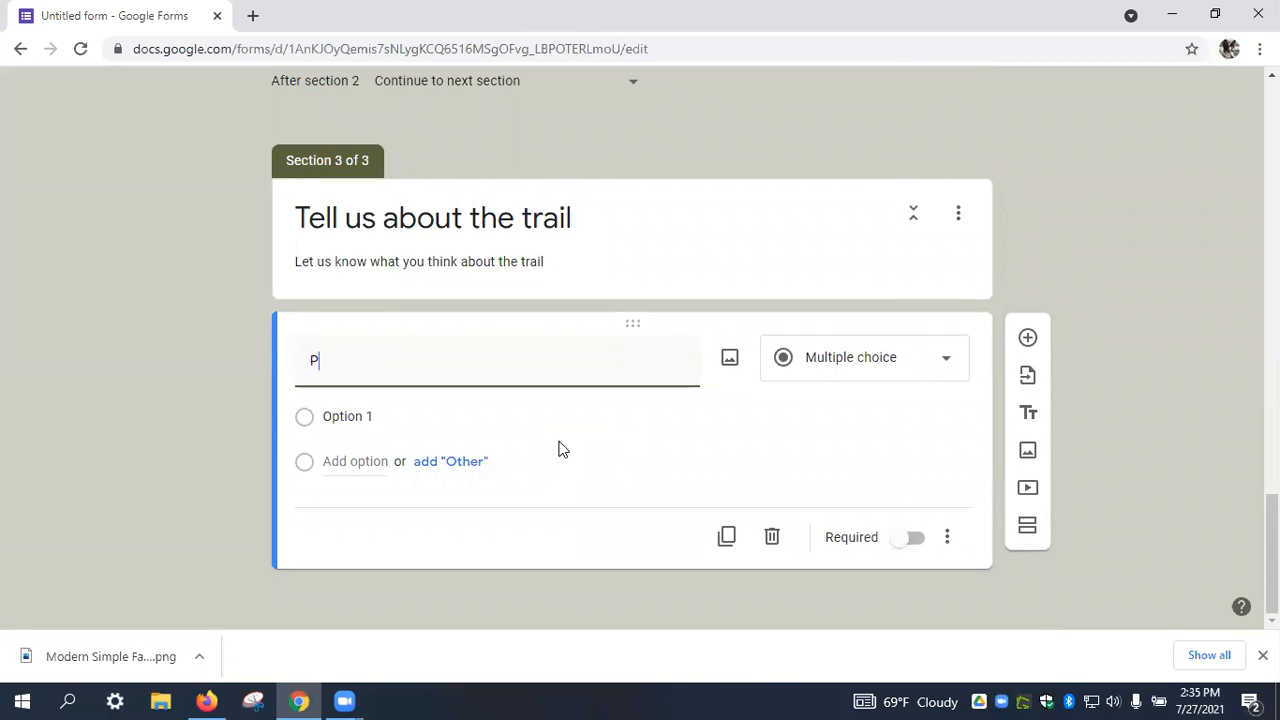
pyautogui.write('lease rate the overall difficutly')
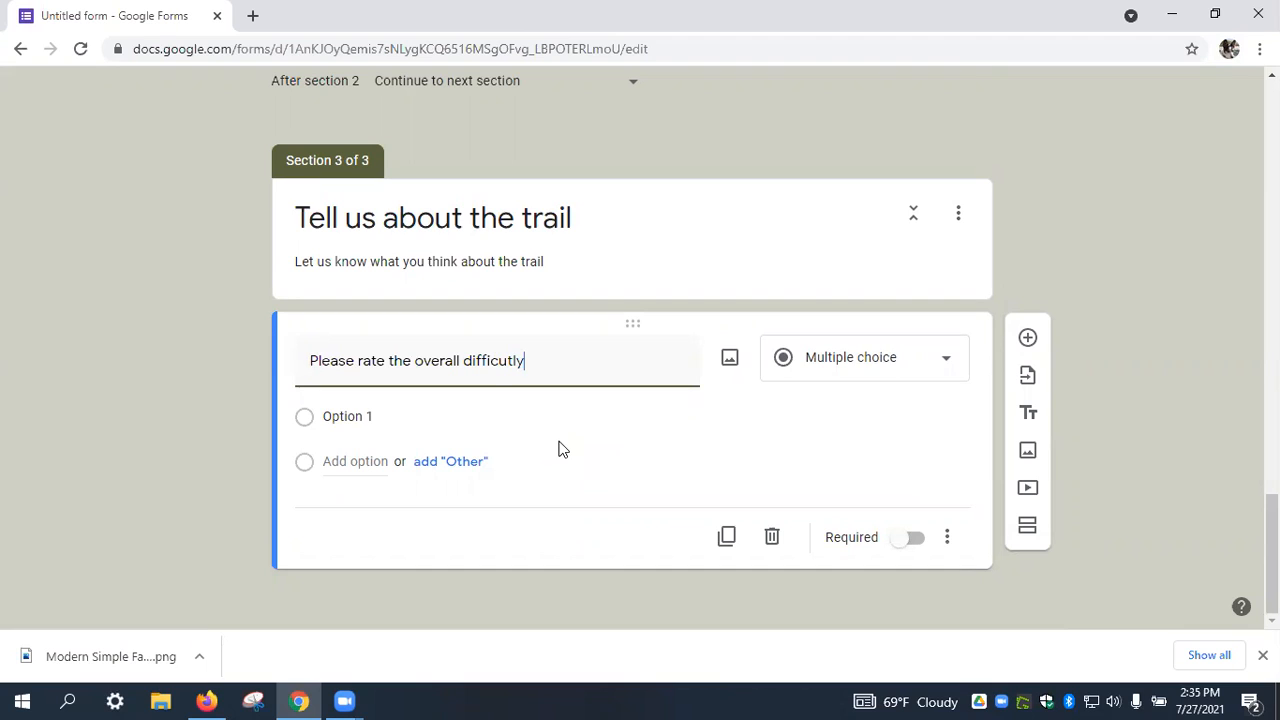
pyautogui.press('BackSpace')
pyautogui.write('lyt of')
pyautogui.write(' the')
pyautogui.press('BackSpace')
pyautogui.press('BackSpace')
pyautogui.press('BackSpace')
pyautogui.press('BackSpace')
pyautogui.press('BackSpace')
pyautogui.press('BackSpace')
pyautogui.press('BackSpace')
pyautogui.press('BackSpace')
pyautogui.press('BackSpace')
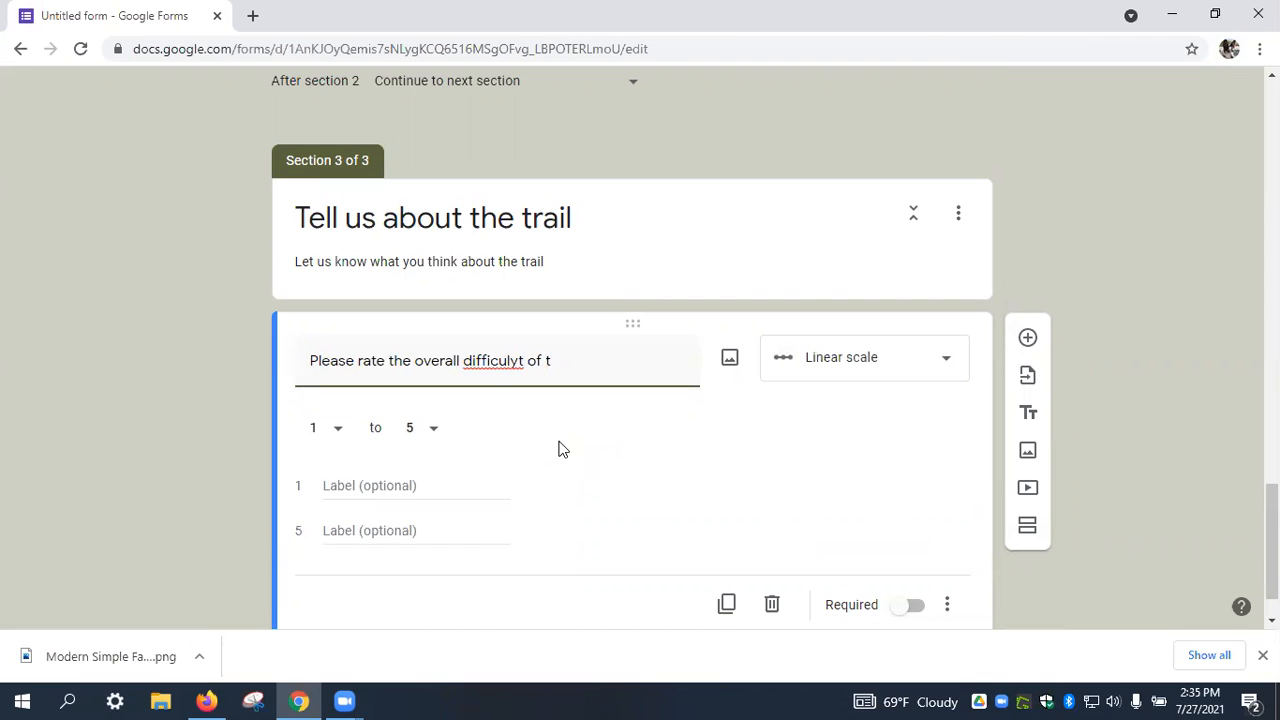
pyautogui.write('ty of the trail')
pyautogui.click(111, 74)
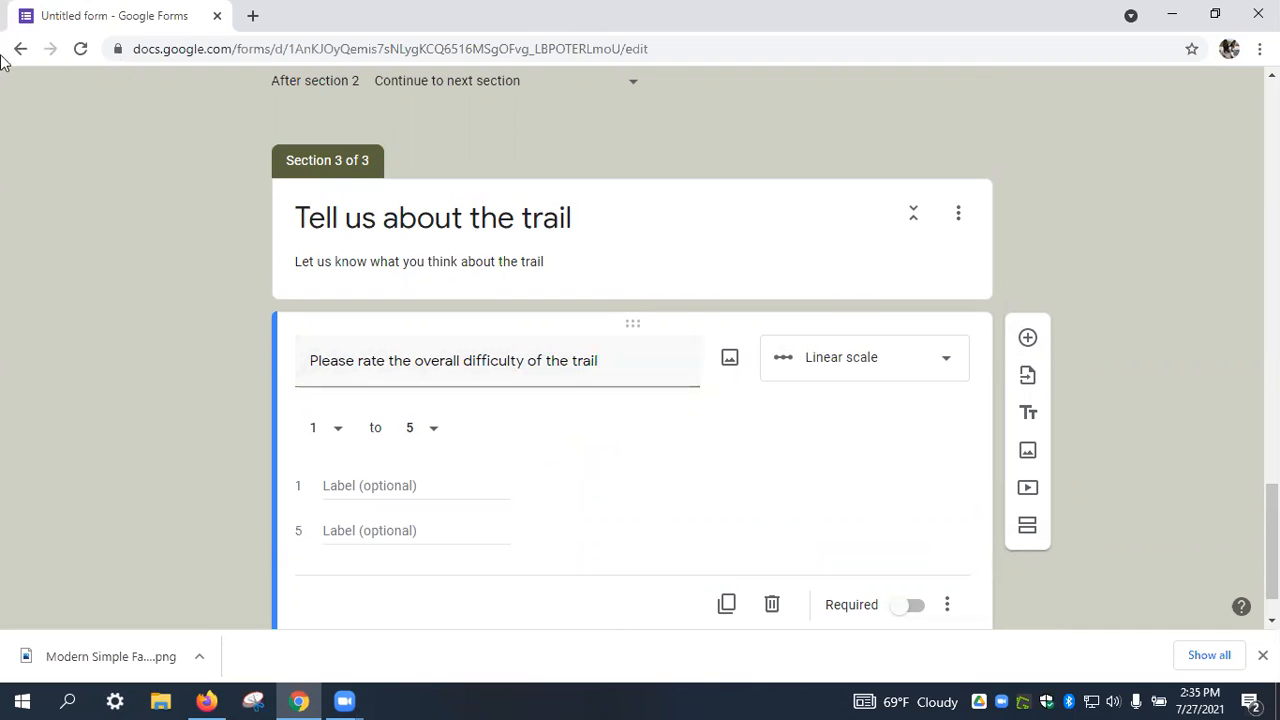
pyautogui.click(923, 362)
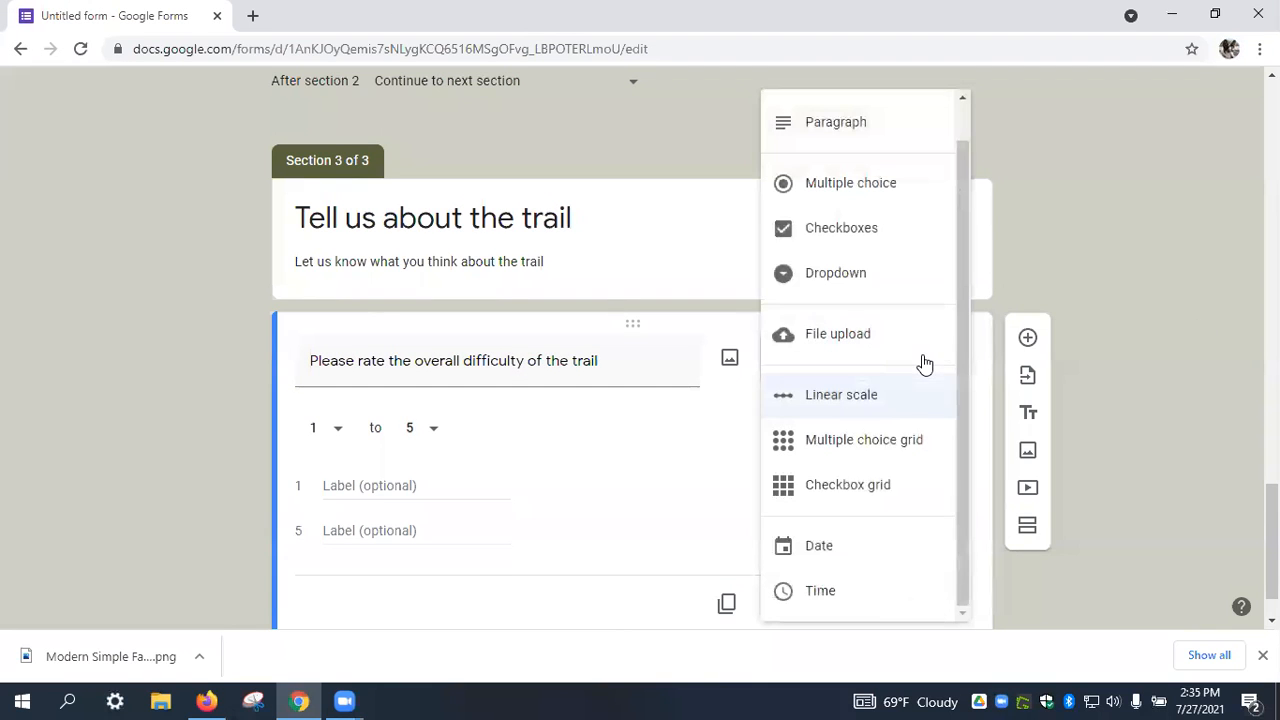
pyautogui.click(912, 396)
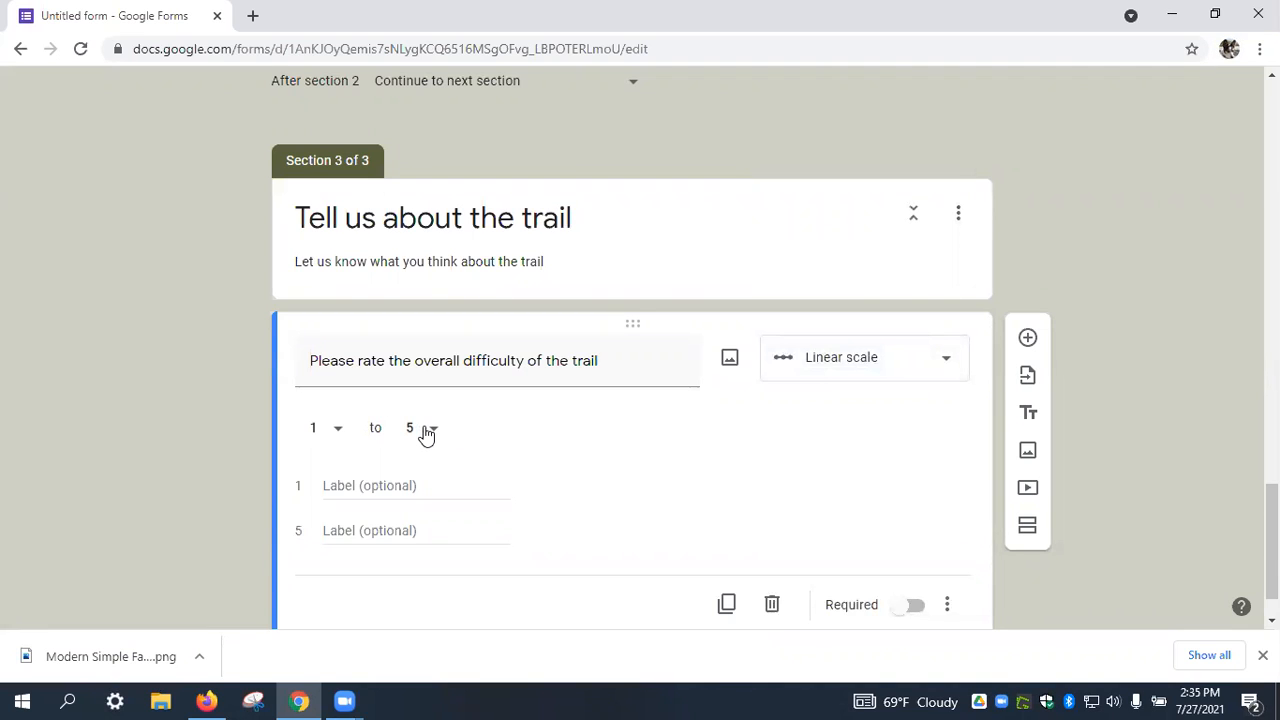
# Label the scale ends 'Too Easy' at 1 and 'Too hard' at 5.
pyautogui.click(340, 486)
pyautogui.write('Too Easy')
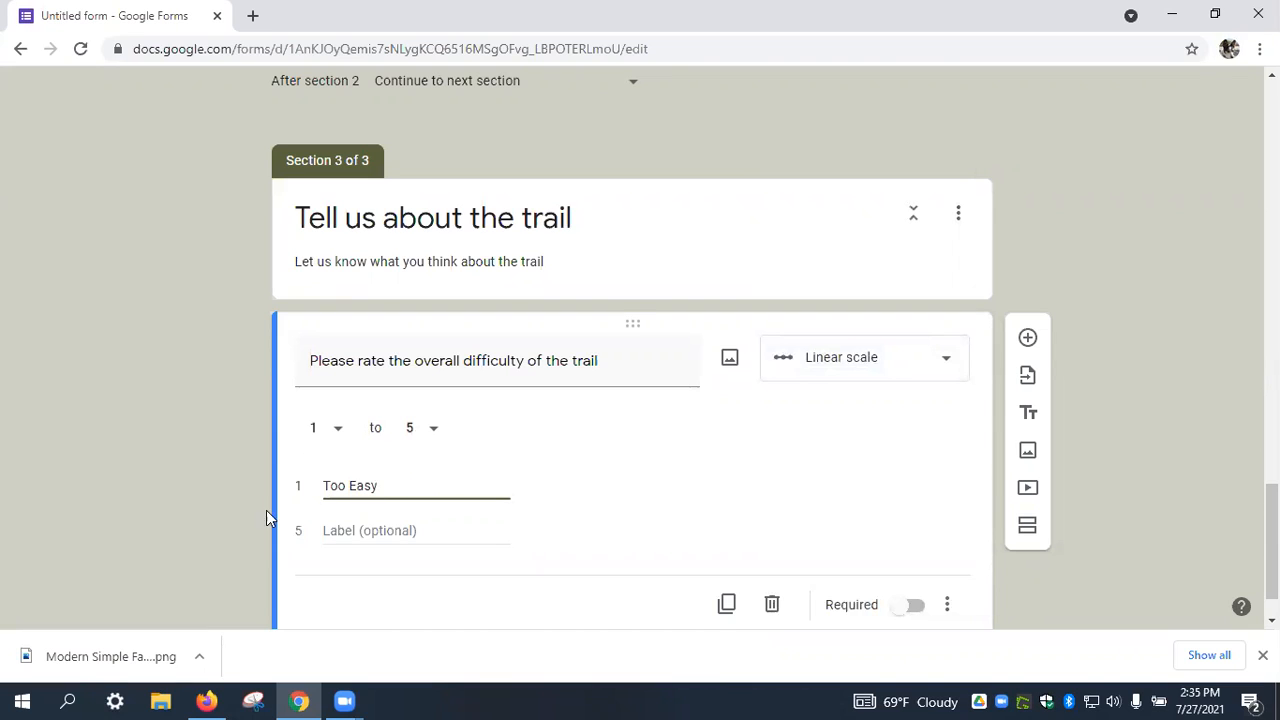
pyautogui.click(372, 534)
pyautogui.write('Too hard')
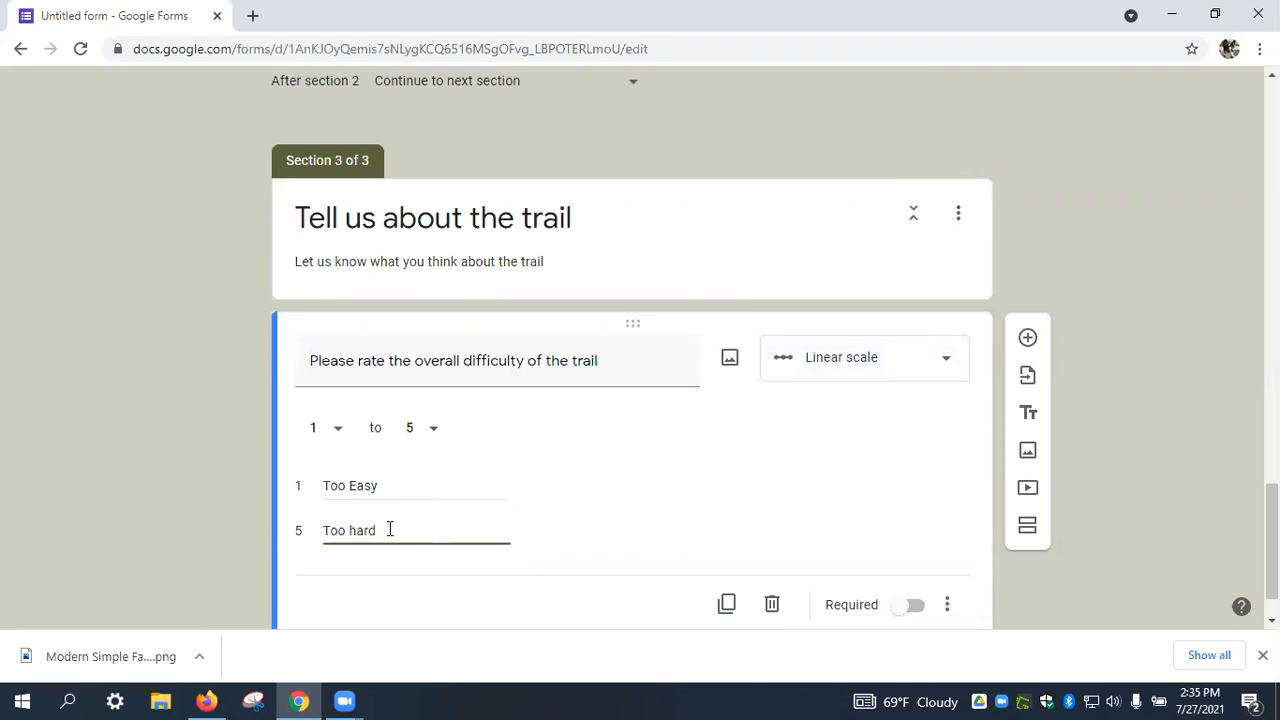
pyautogui.scroll(-1, 1085, 347)
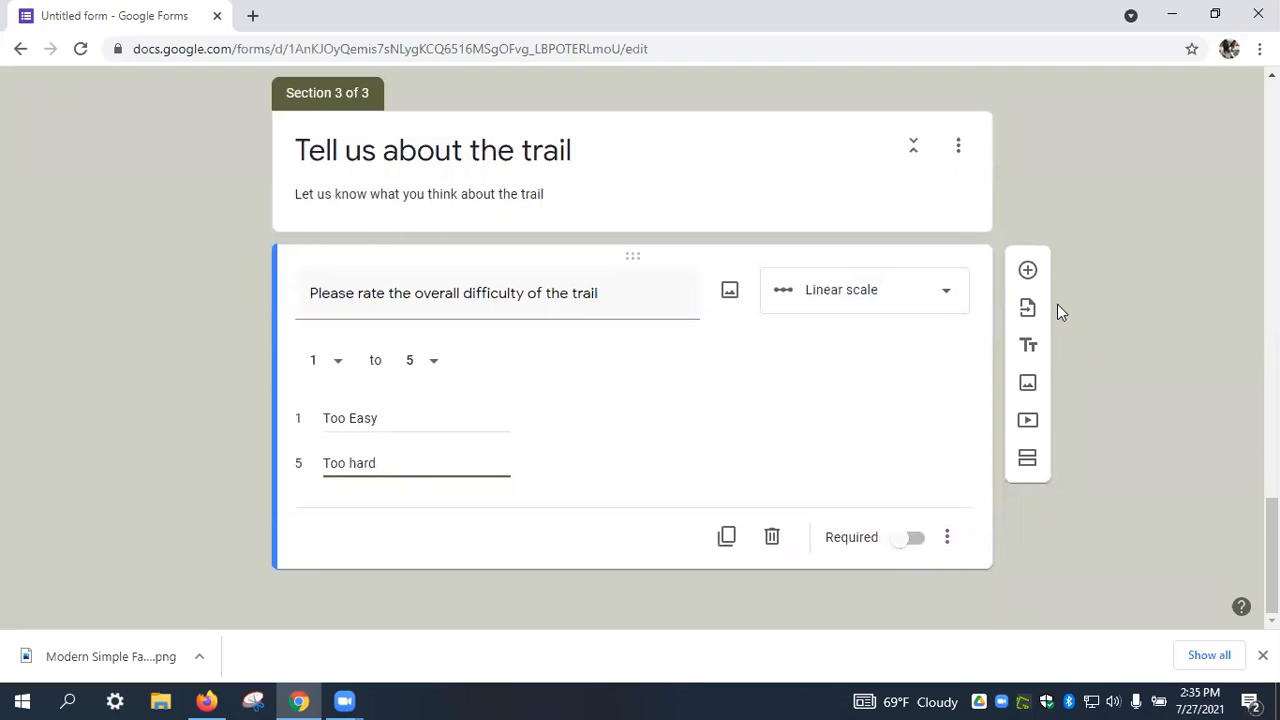
# Duplicate the difficulty scale question and retitle it 'Please tell us about the length of the trail'.
pyautogui.click(731, 535)
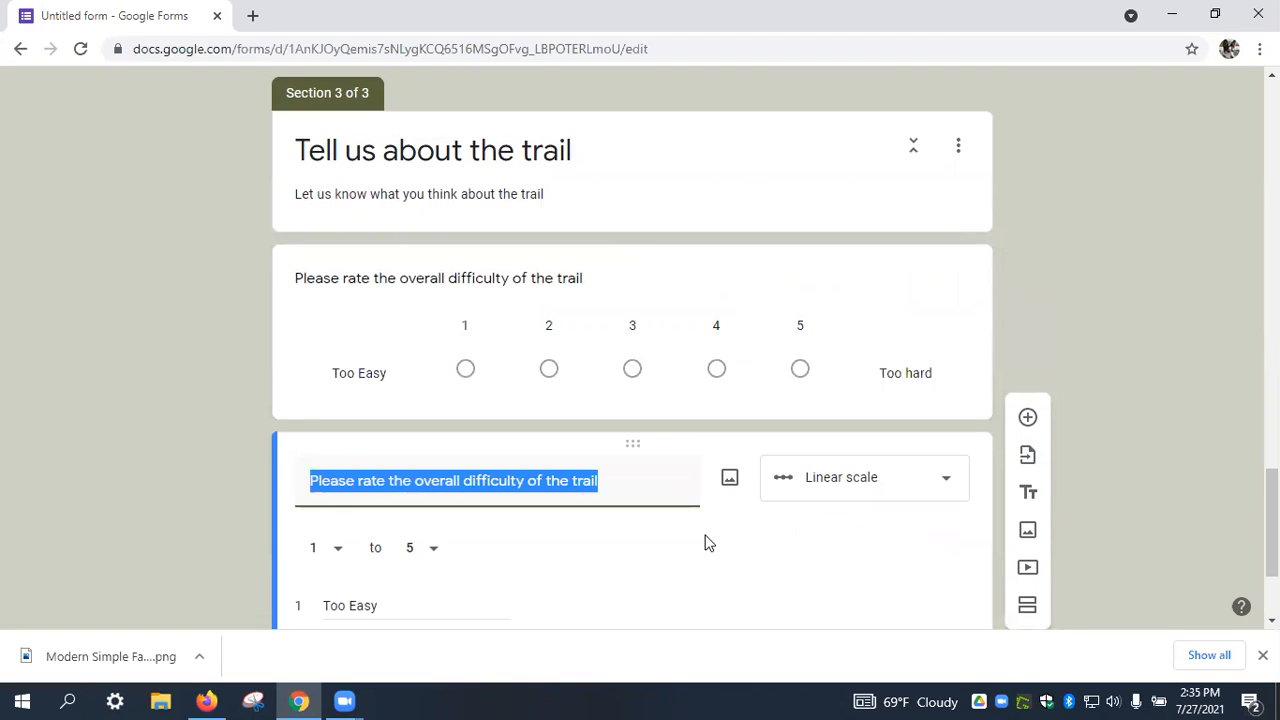
pyautogui.write('Please tell')
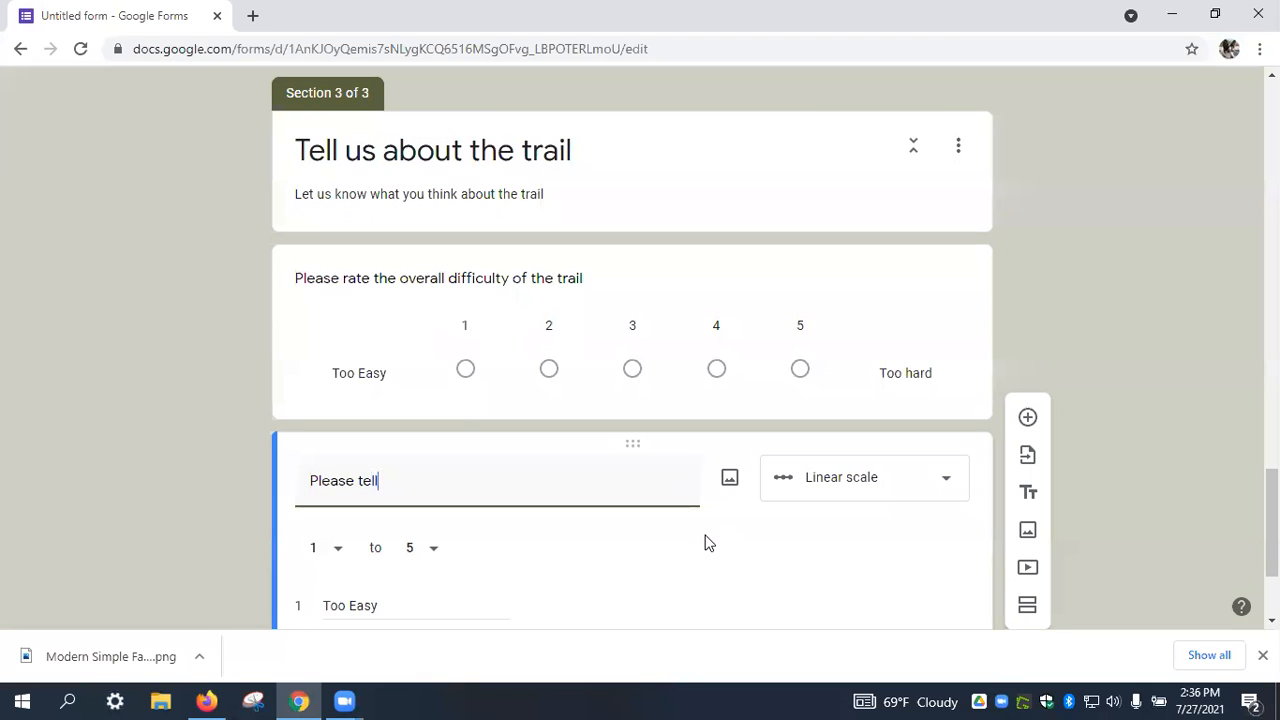
pyautogui.write(' us abou th')
pyautogui.press('BackSpace')
pyautogui.press('BackSpace')
pyautogui.press('BackSpace')
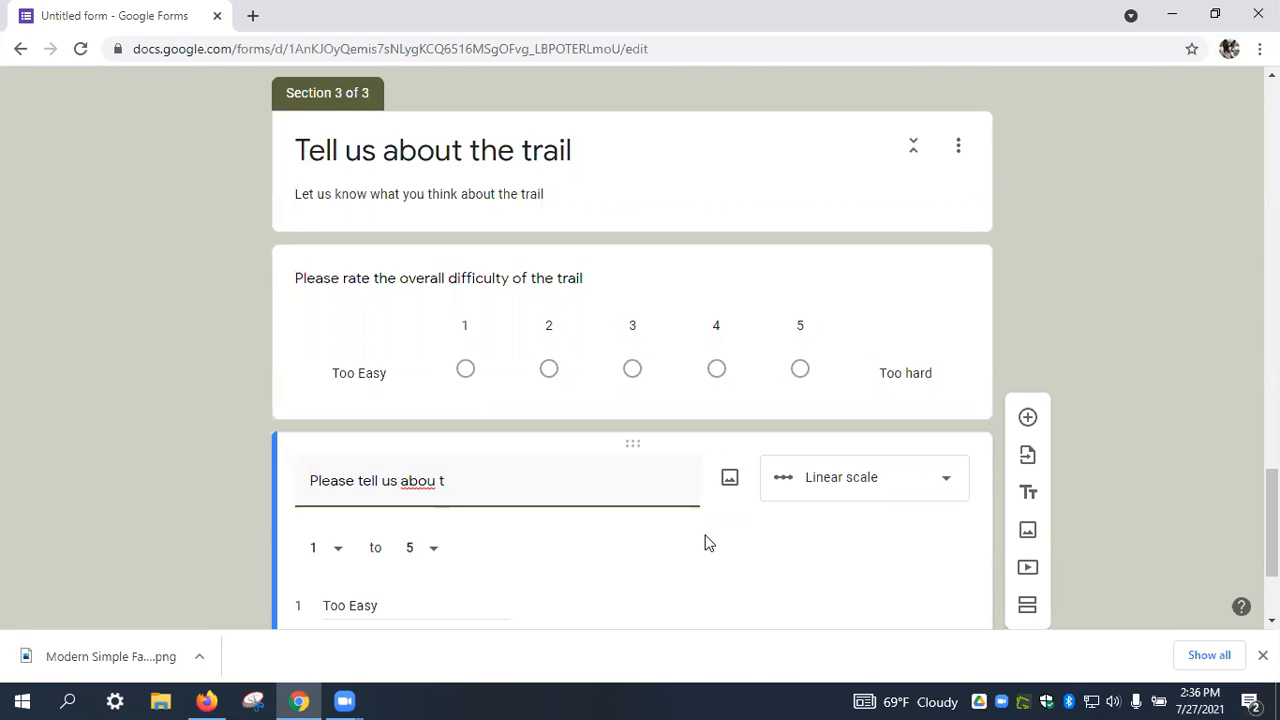
pyautogui.write('t the legn')
pyautogui.write('ngth o')
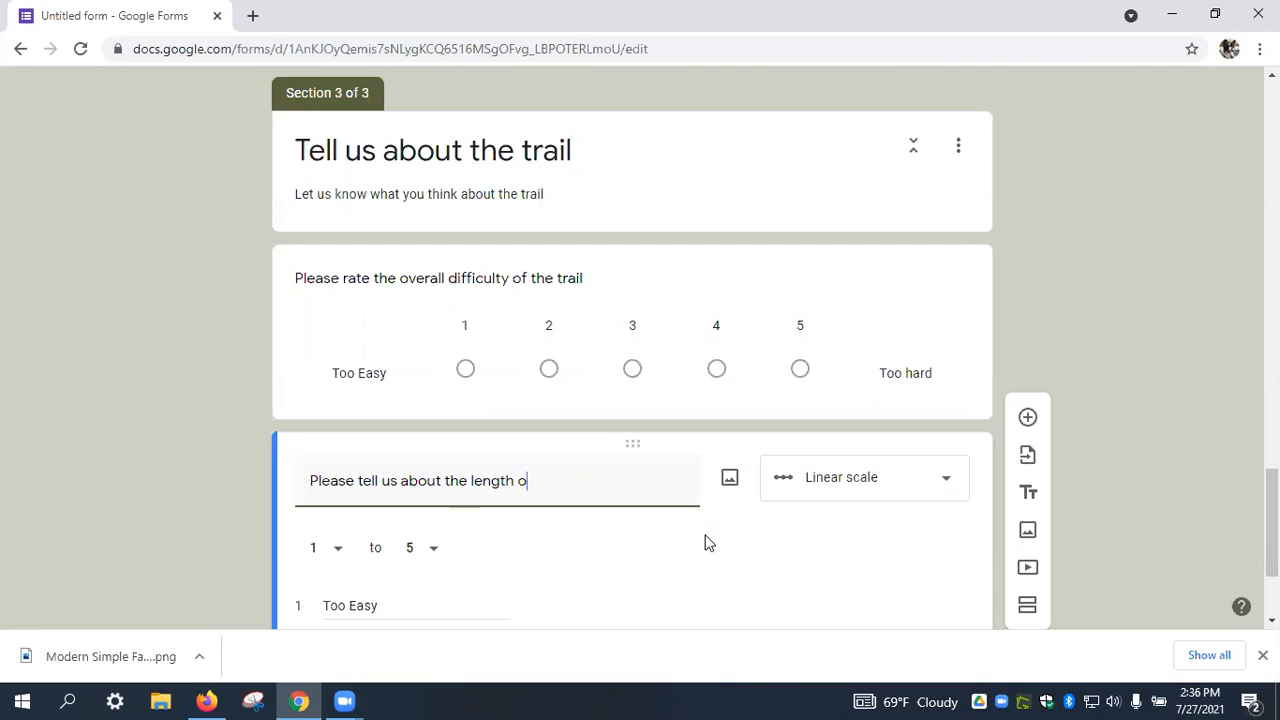
pyautogui.write('f the trail')
# Relabel the scale ends Too short and Too Long, then add a new blank question.
pyautogui.scroll(-2, 650, 520)
pyautogui.tripleClick(362, 418)
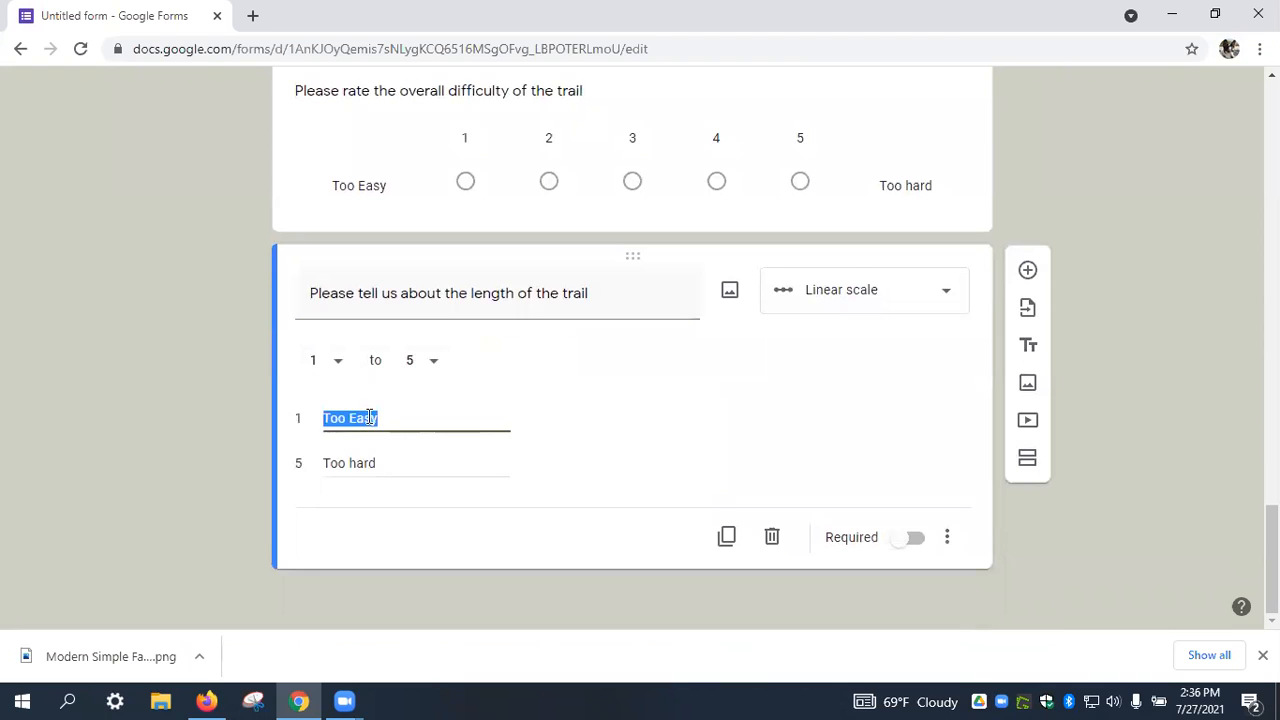
pyautogui.write('Too short')
pyautogui.press('BackSpace')
pyautogui.press('BackSpace')
pyautogui.press('BackSpace')
pyautogui.write('hort')
pyautogui.tripleClick(401, 461)
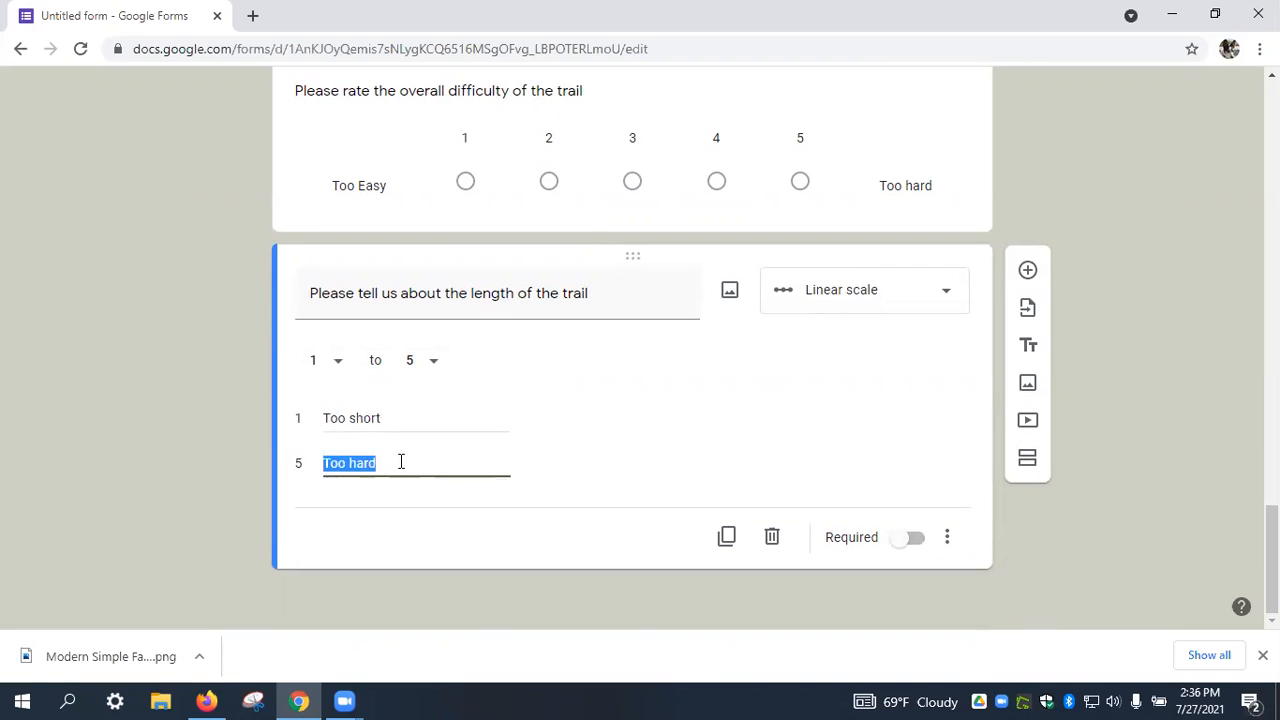
pyautogui.write('Too Long')
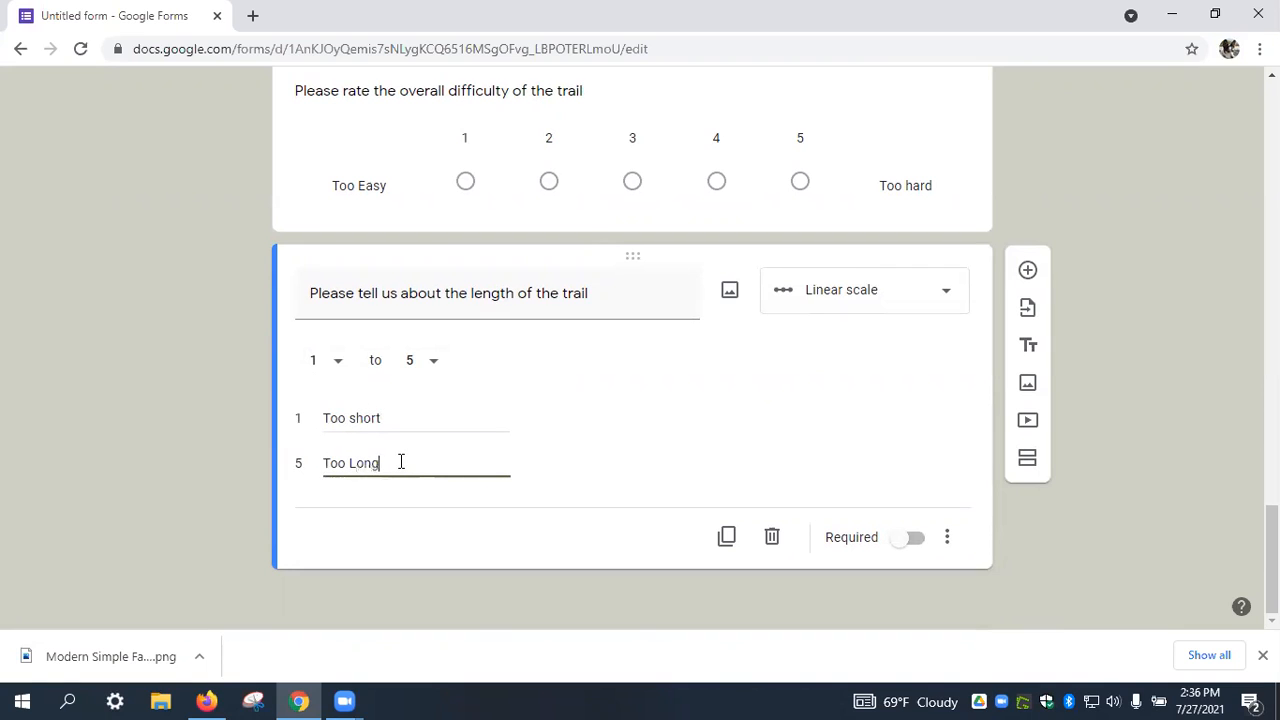
pyautogui.click(1028, 270)
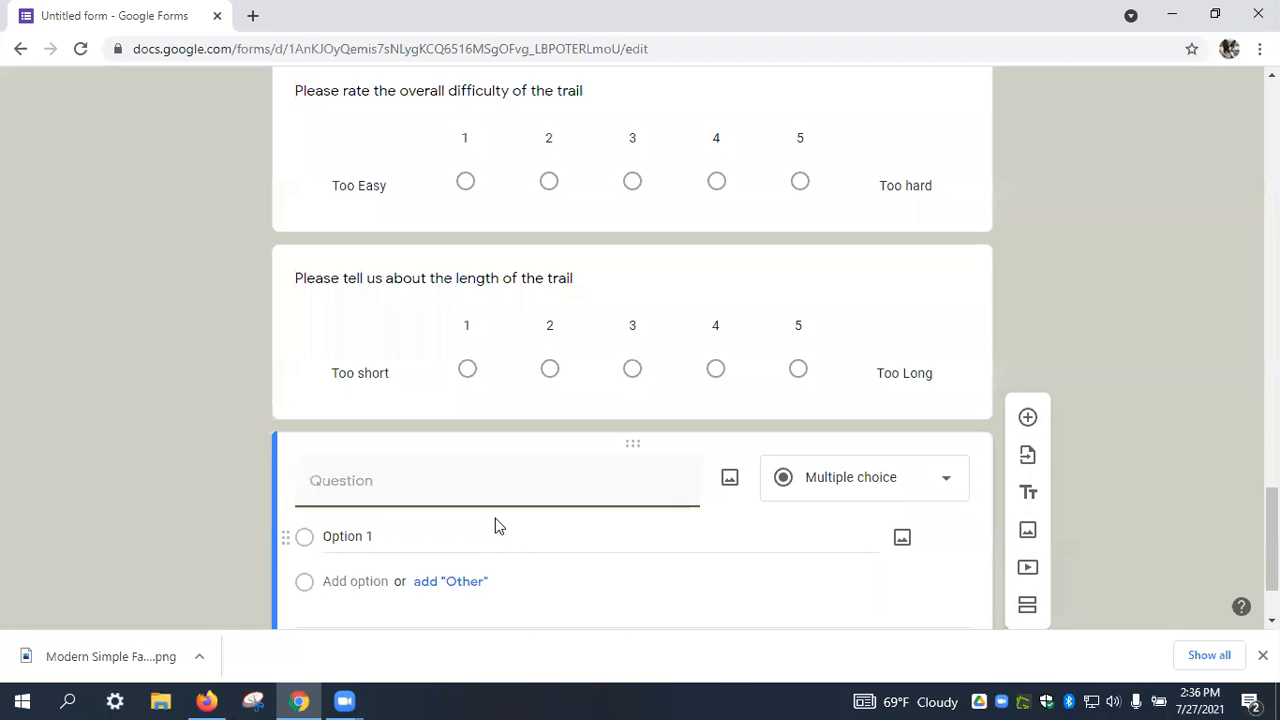
# Add the question 'Please tell us about the elevation of the trail' as a linear scale.
pyautogui.write('Plea')
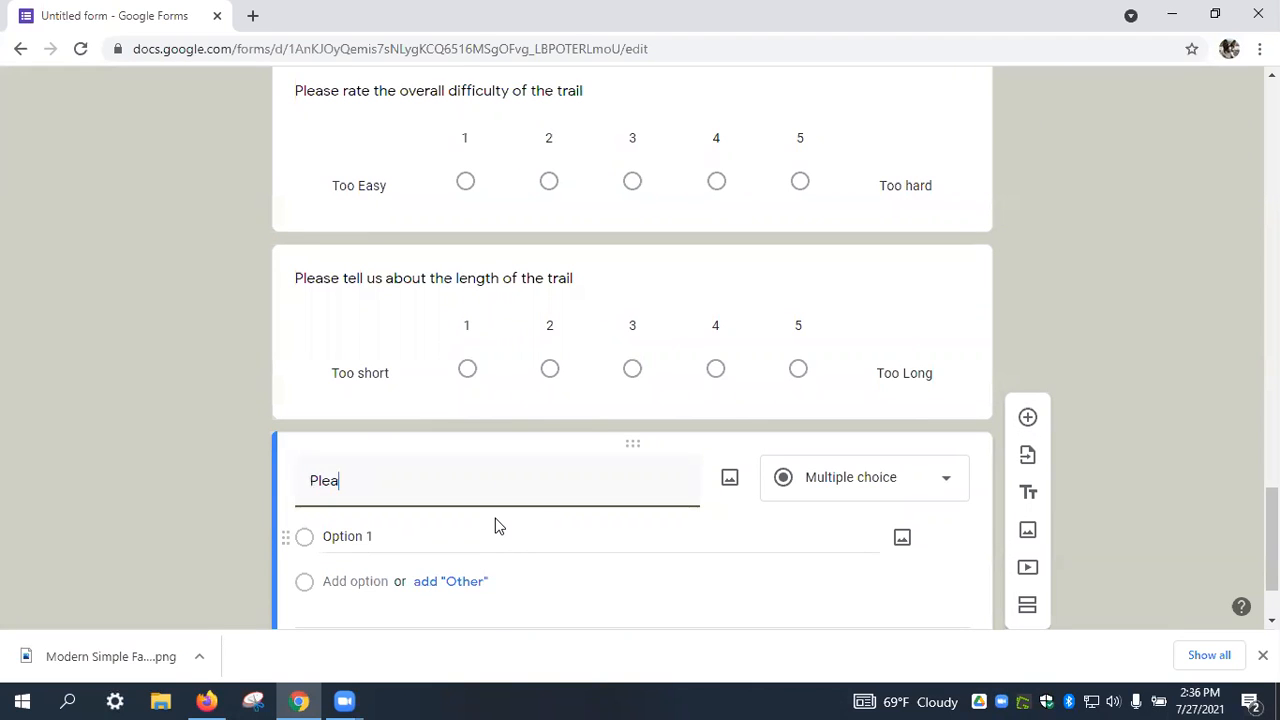
pyautogui.write('se tell us about the elev')
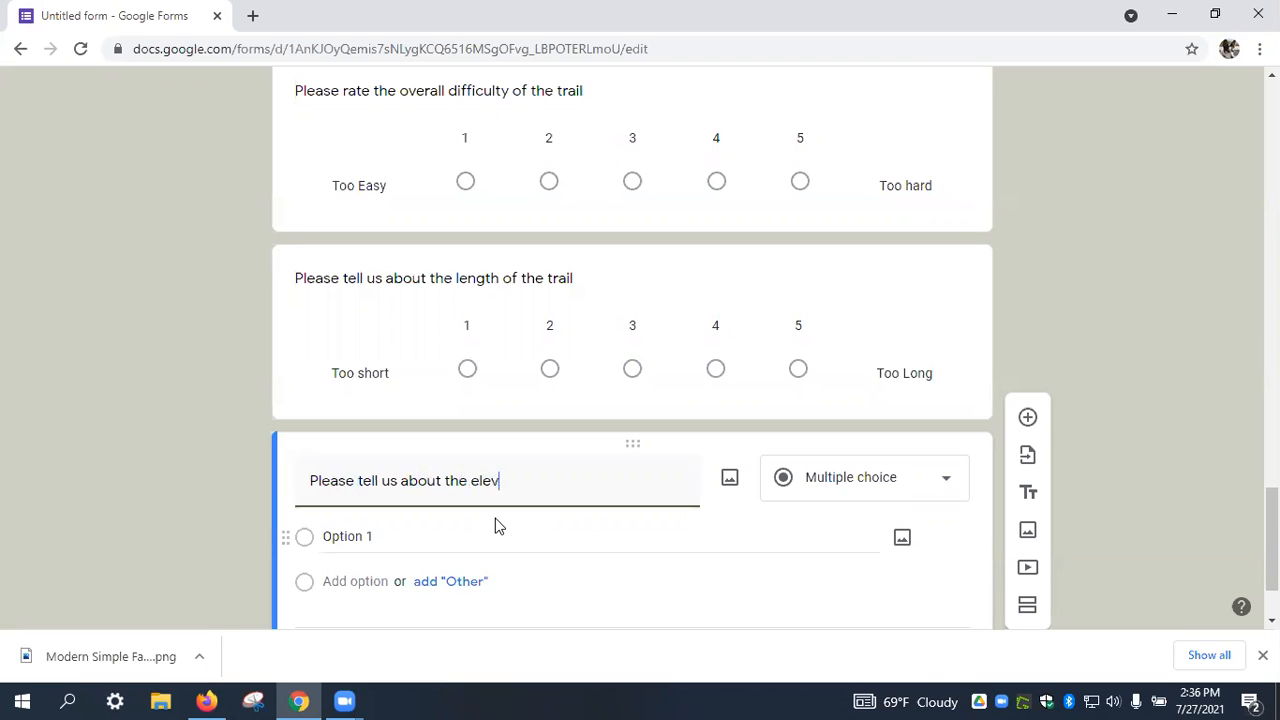
pyautogui.write('ation of the trail')
pyautogui.click(917, 494)
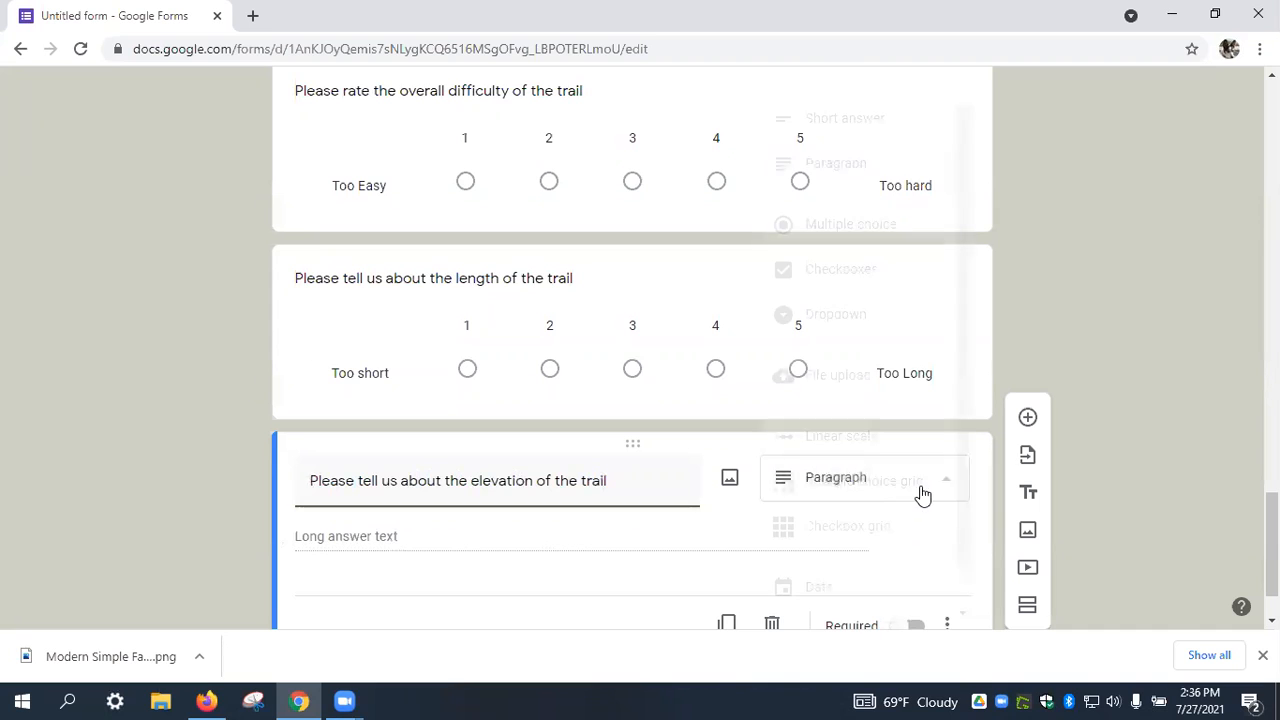
pyautogui.click(845, 437)
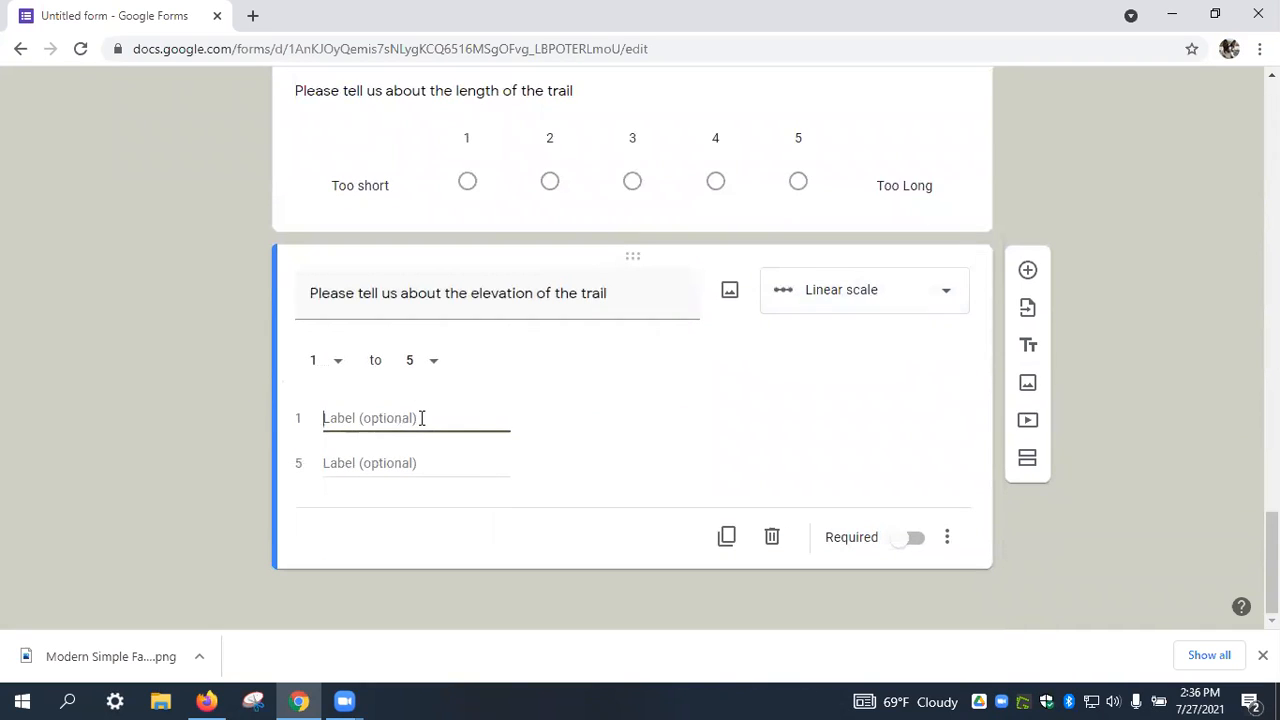
# Label the elevation scale Too short to Too high, then add 'Is there anything else you'd like to tell us about the trail'.
pyautogui.write('Thoo')
pyautogui.press('BackSpace')
pyautogui.write('oo short')
pyautogui.click(410, 462)
pyautogui.write('Too high')
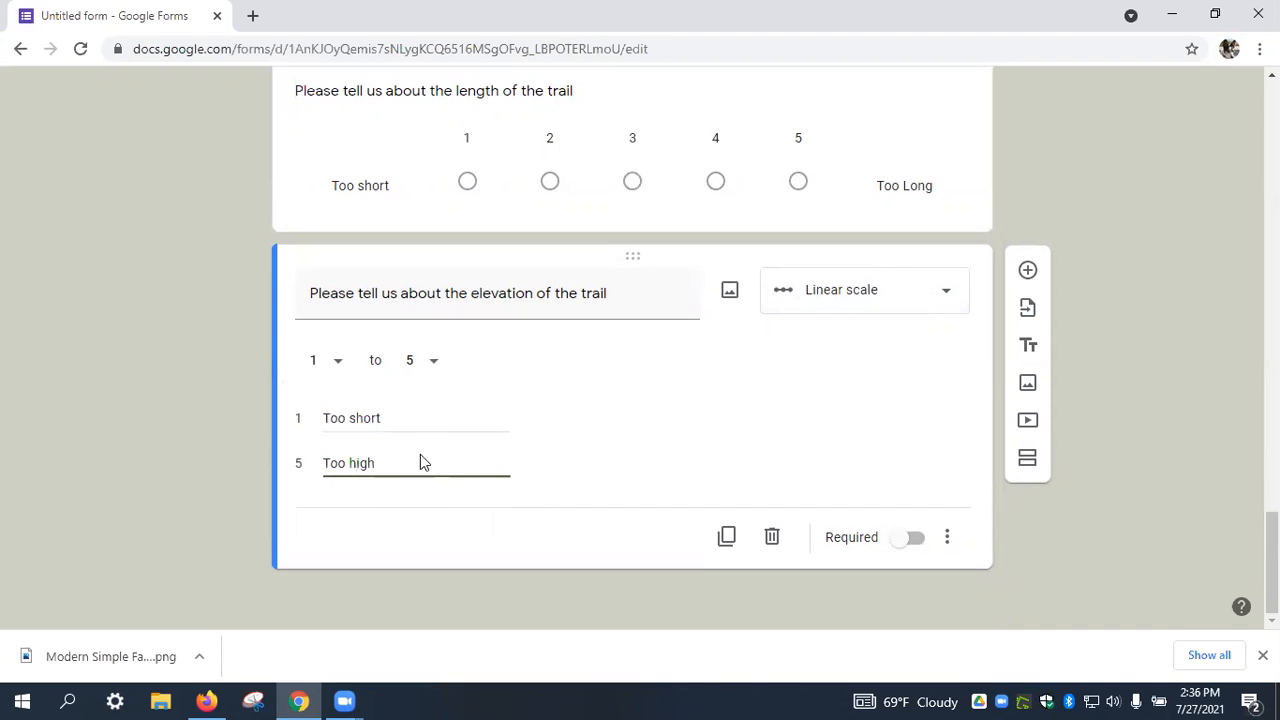
pyautogui.click(1030, 272)
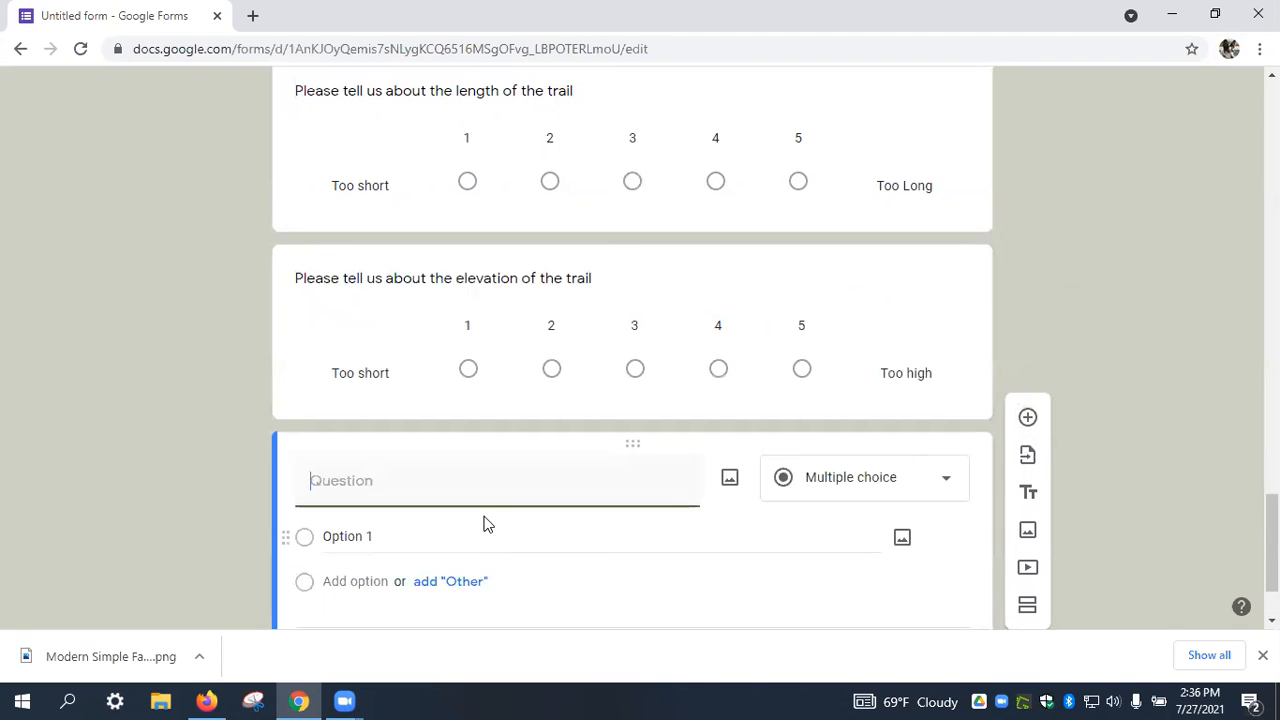
pyautogui.write('Is there anything e')
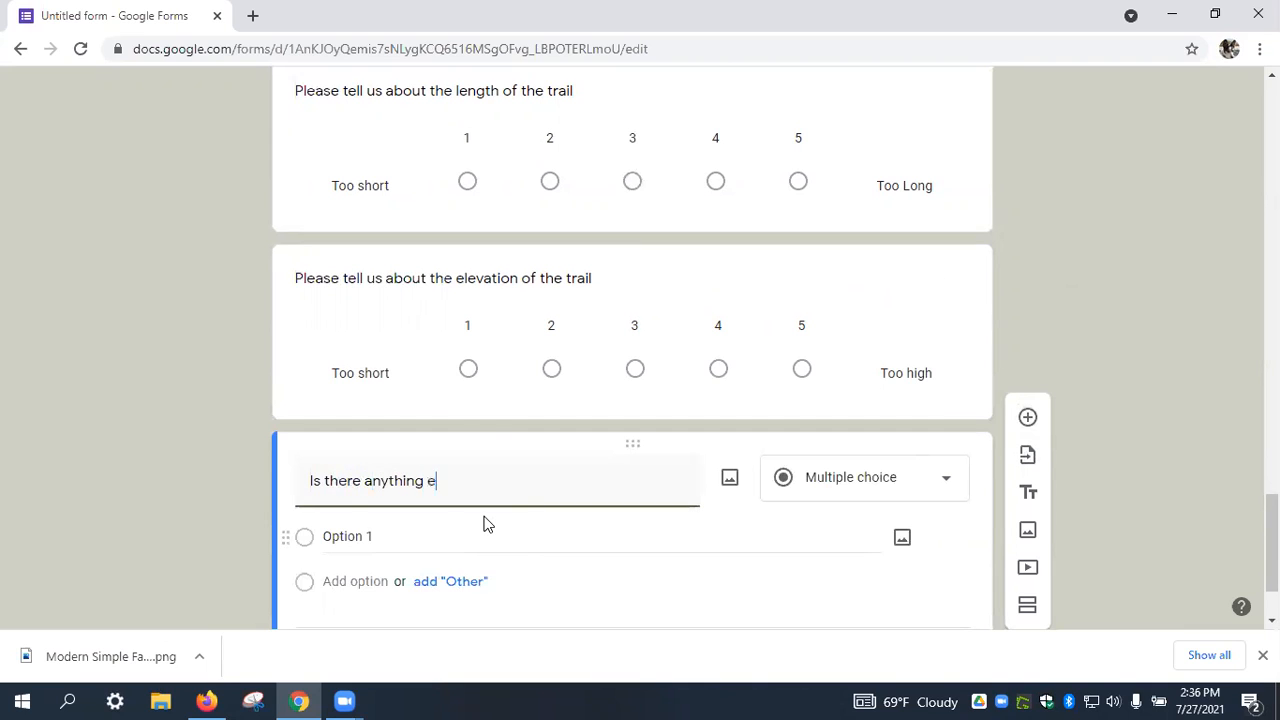
pyautogui.write("lse you'd like to tell ")
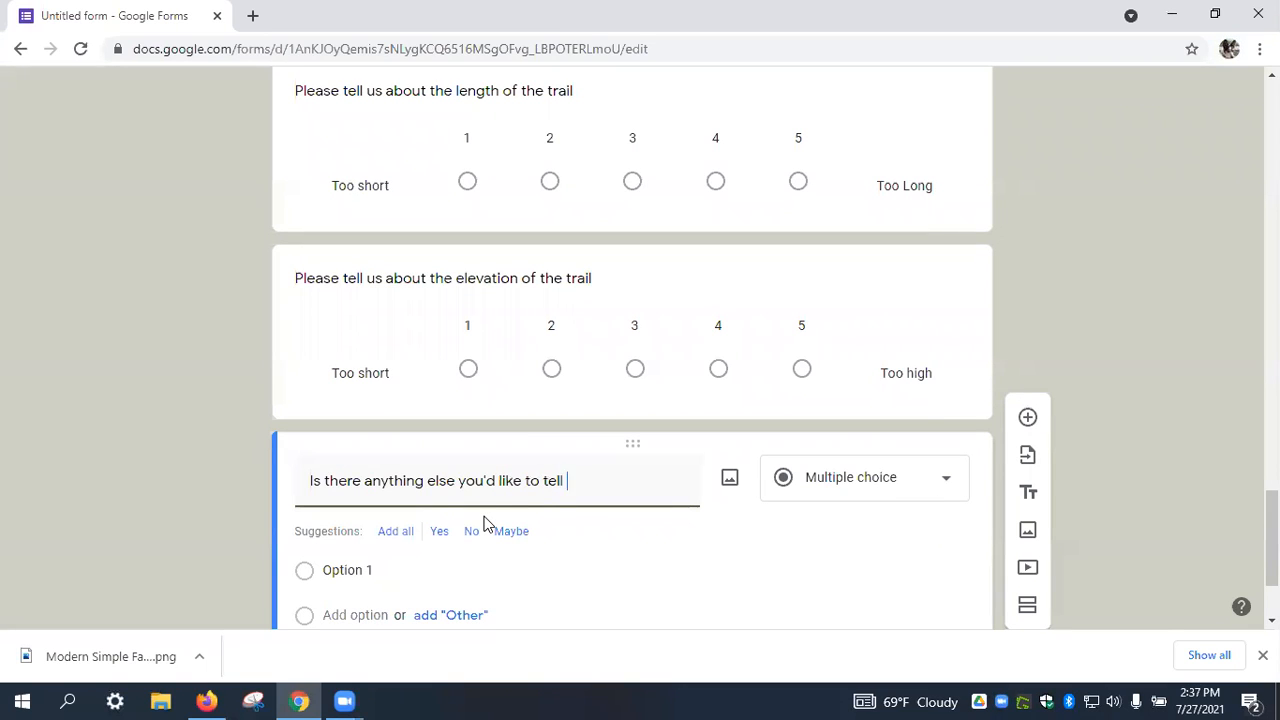
pyautogui.write('us about the trail')
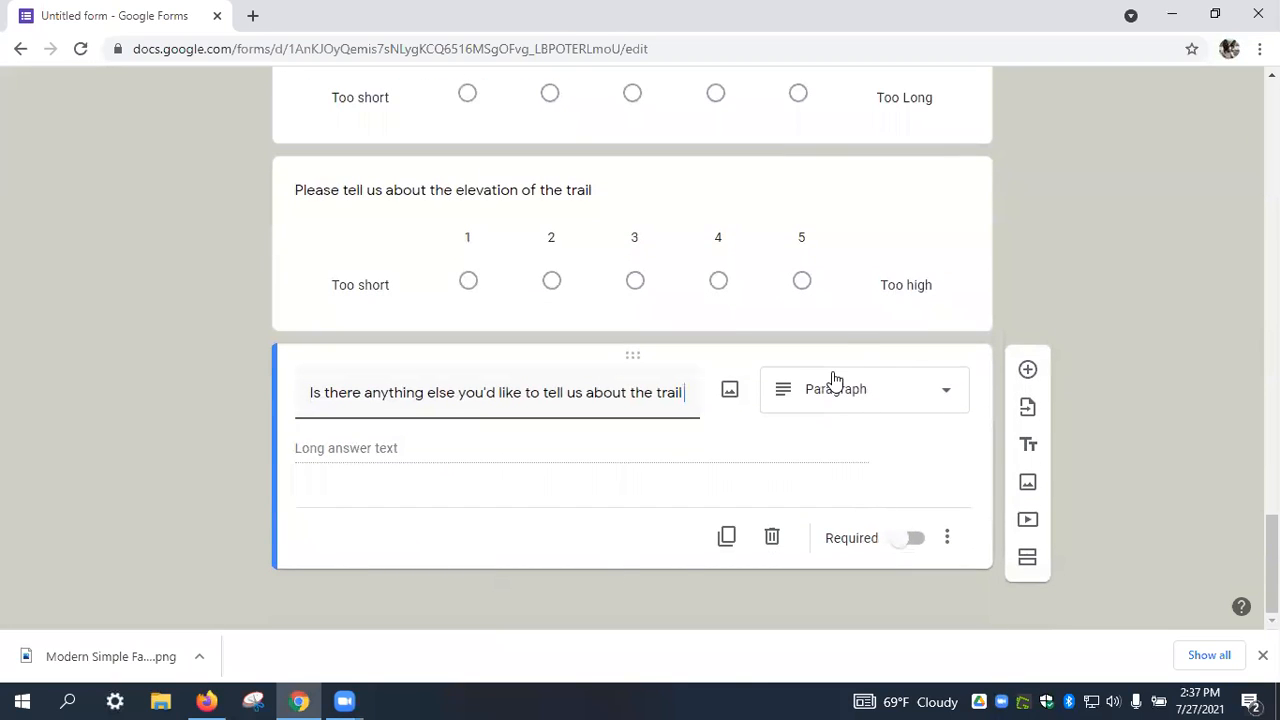
# Add a new fourth section titled 'Tell us about yourself'.
pyautogui.click(1030, 561)
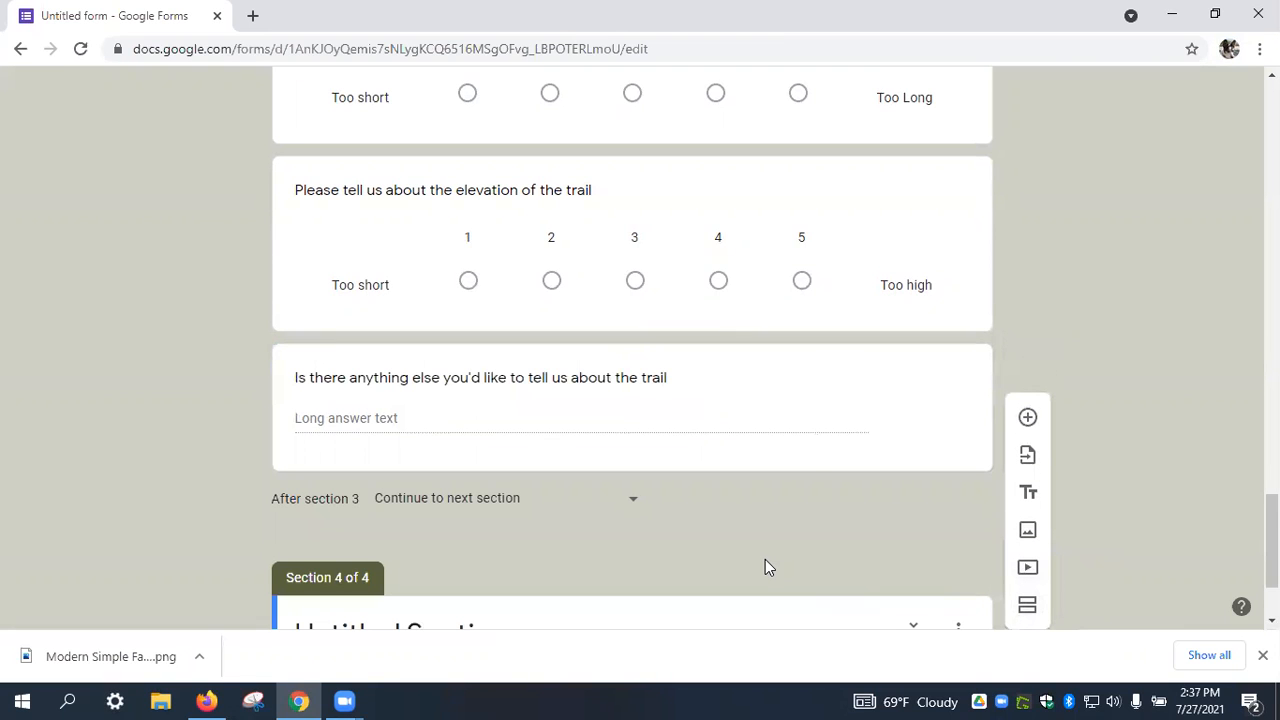
pyautogui.scroll(-2, 723, 568)
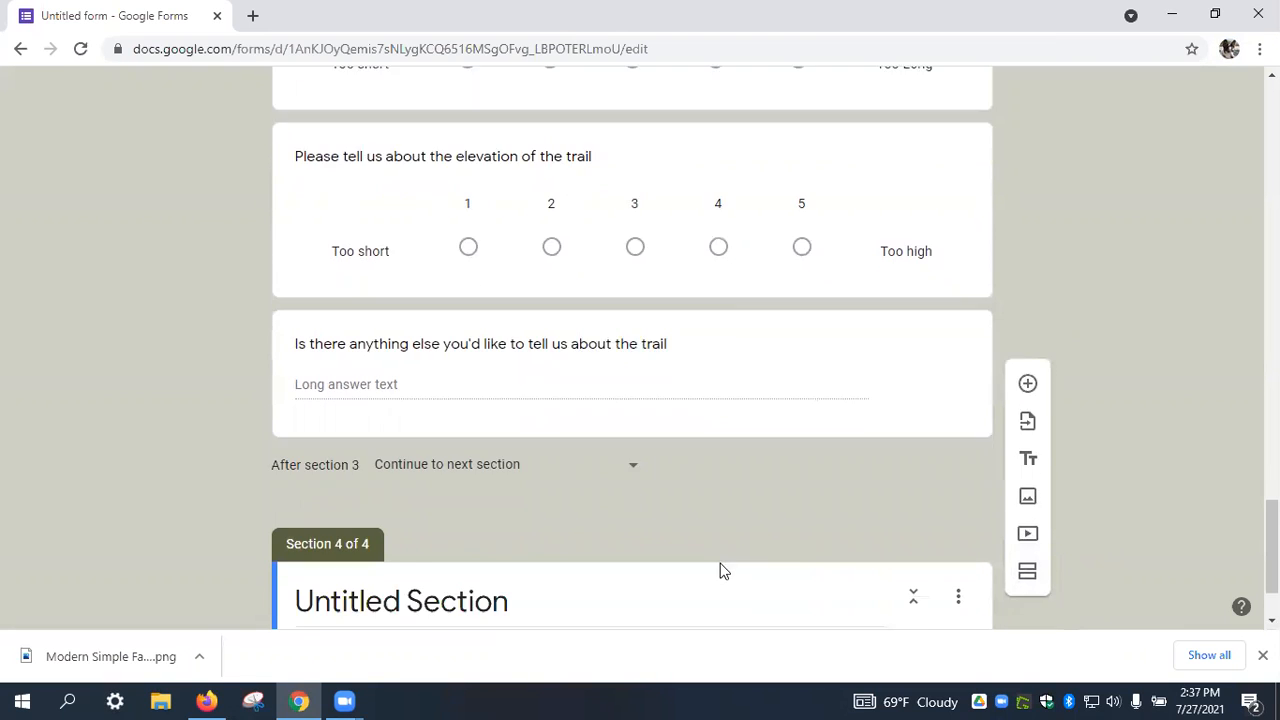
pyautogui.click(566, 489)
pyautogui.write('Tell usa')
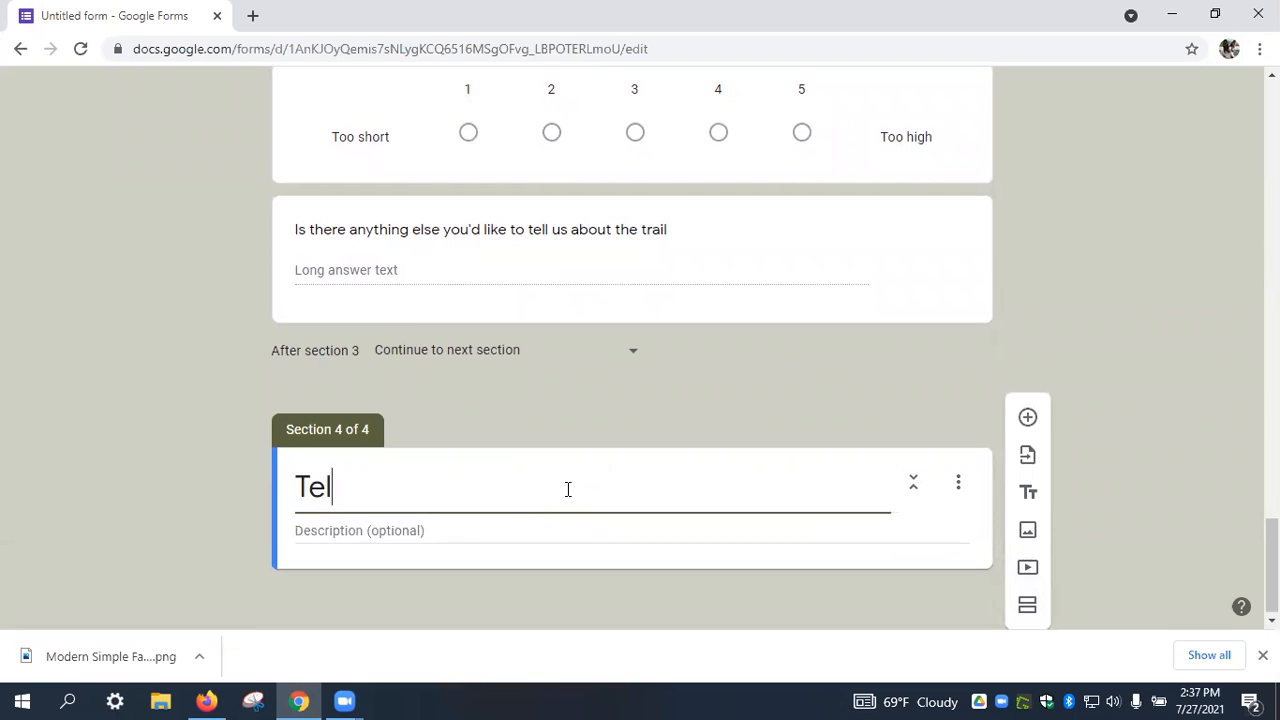
pyautogui.press('BackSpace')
pyautogui.press('BackSpace')
pyautogui.write('about yourself')
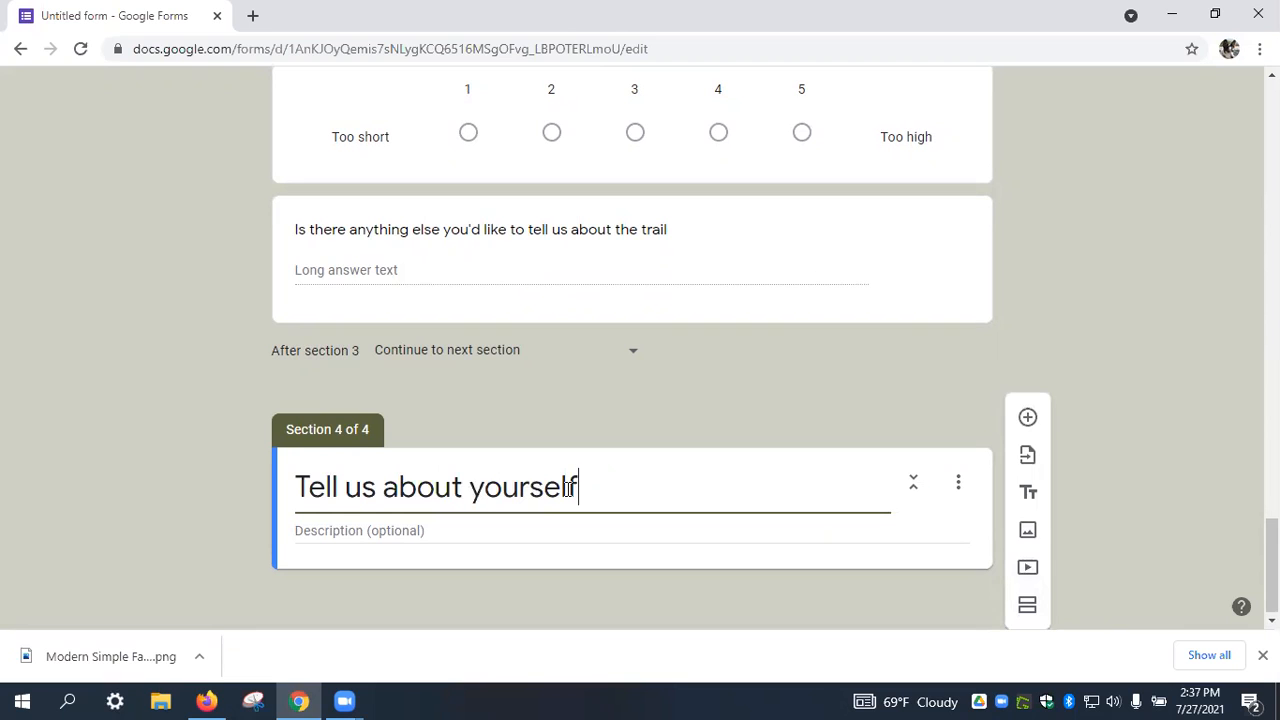
# Add a multiple-choice Age question with 20-35 as its first choice.
pyautogui.click(1028, 417)
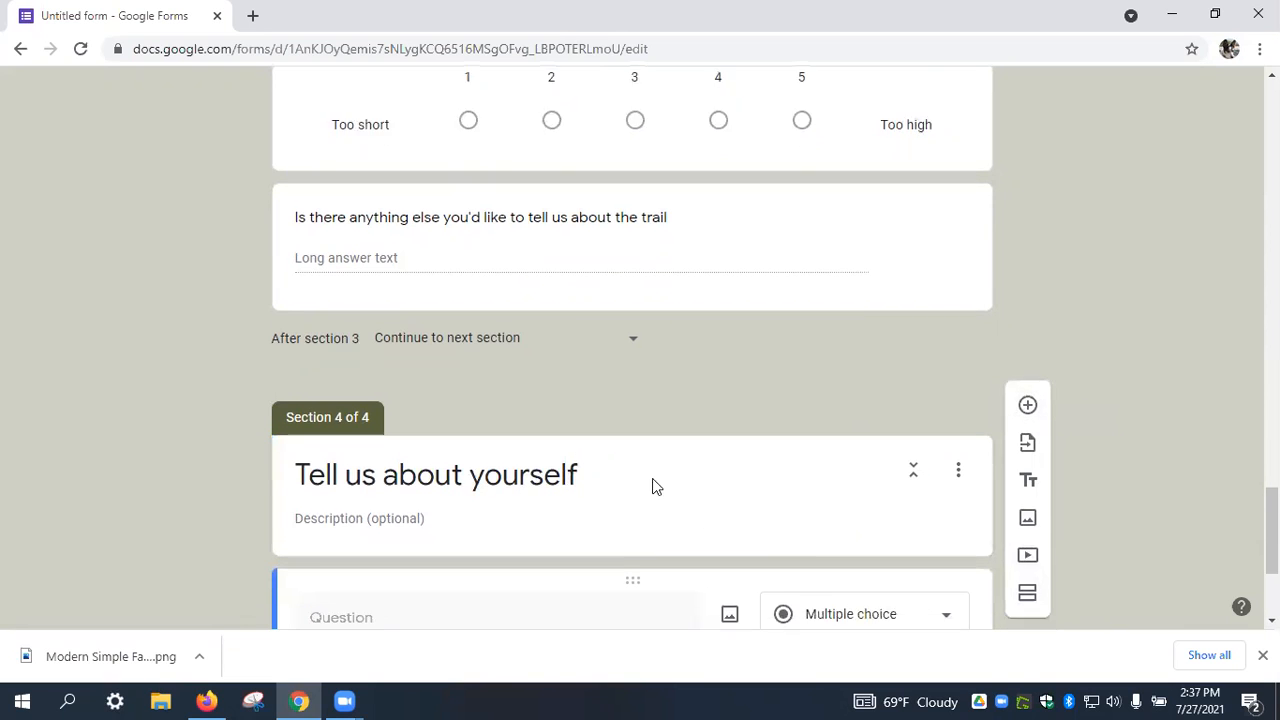
pyautogui.write('Age')
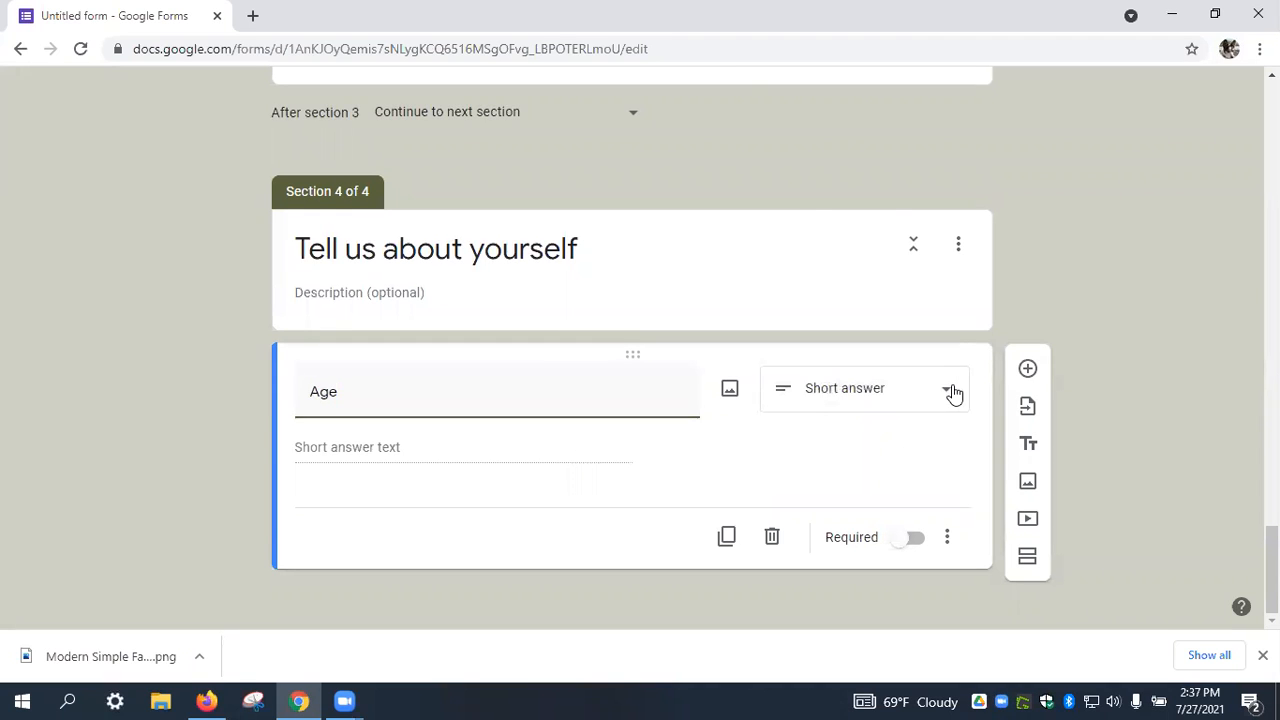
pyautogui.click(947, 390)
pyautogui.click(877, 235)
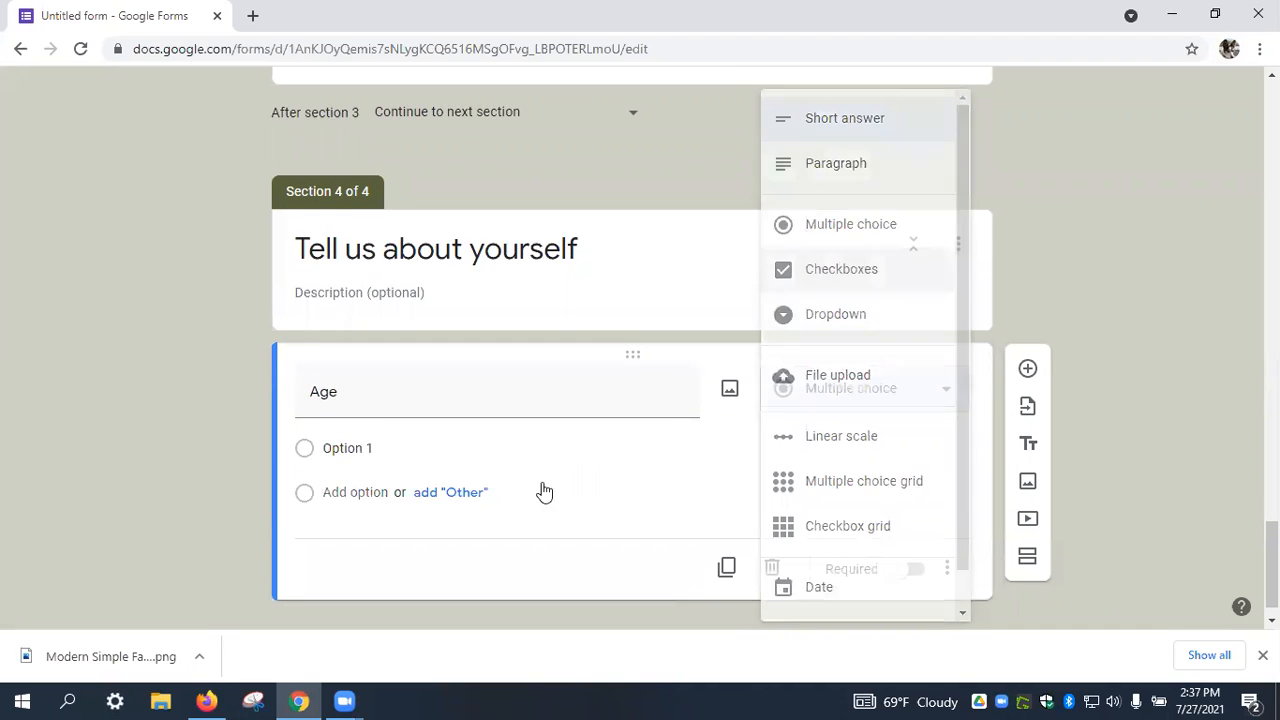
pyautogui.click(342, 450)
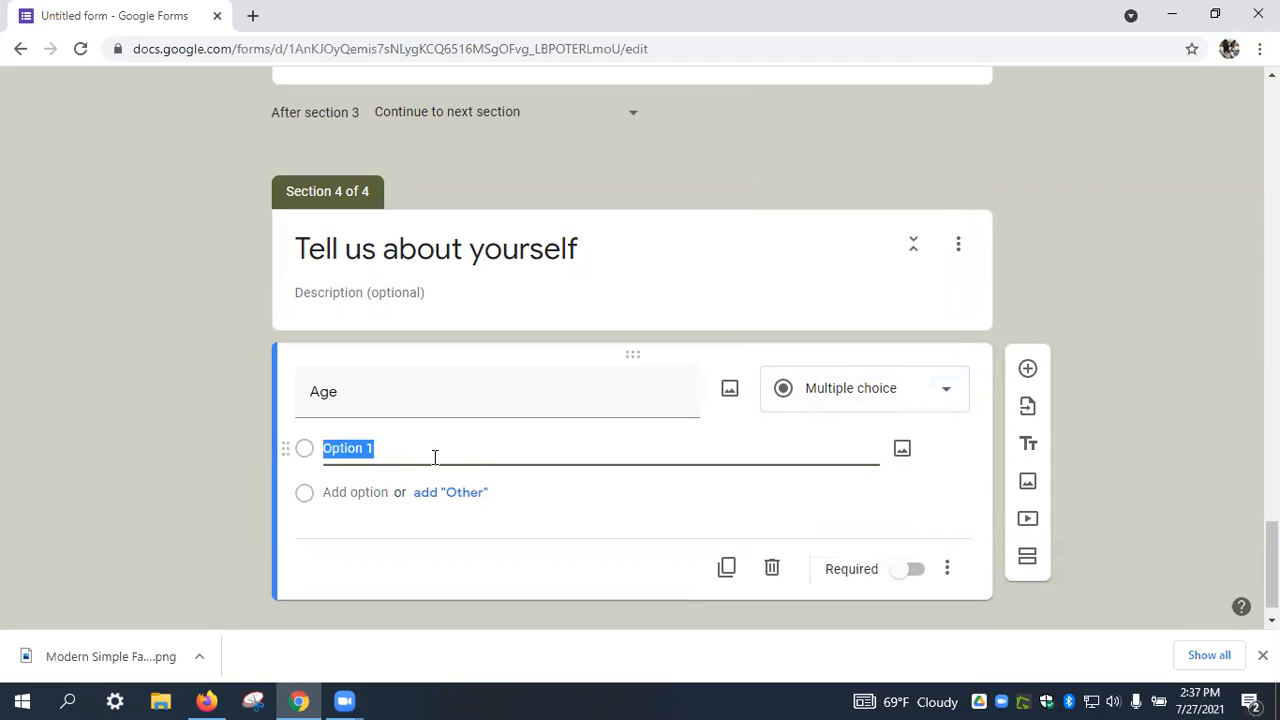
pyautogui.write('20-3')
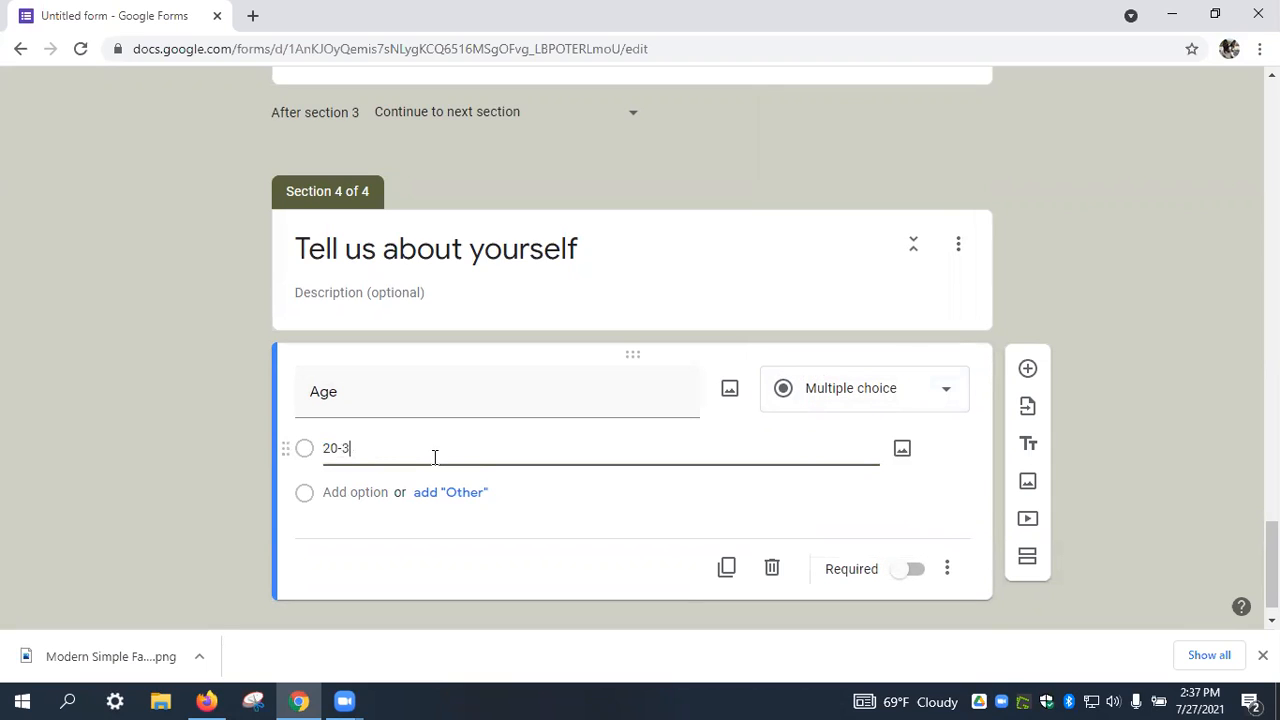
pyautogui.write('5')
# Add the Age choices 36-50, 50-65 and Over 66.
pyautogui.click(371, 492)
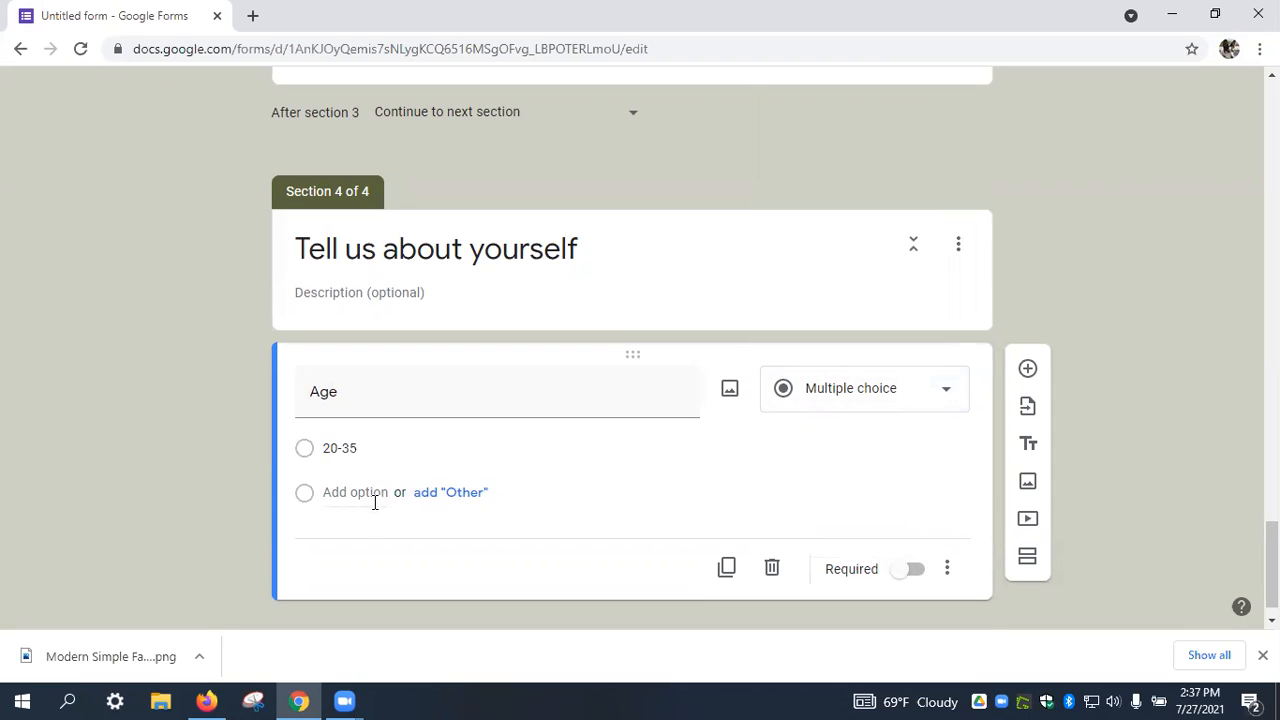
pyautogui.write('36-50')
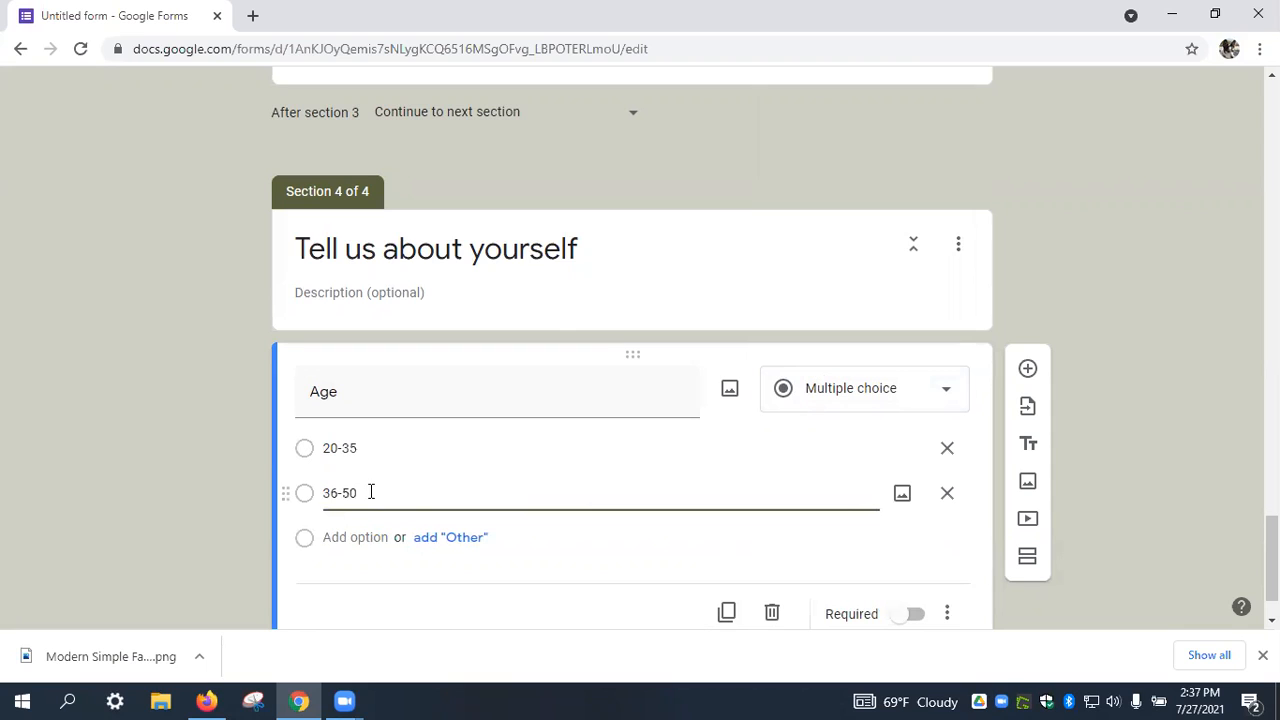
pyautogui.click(358, 541)
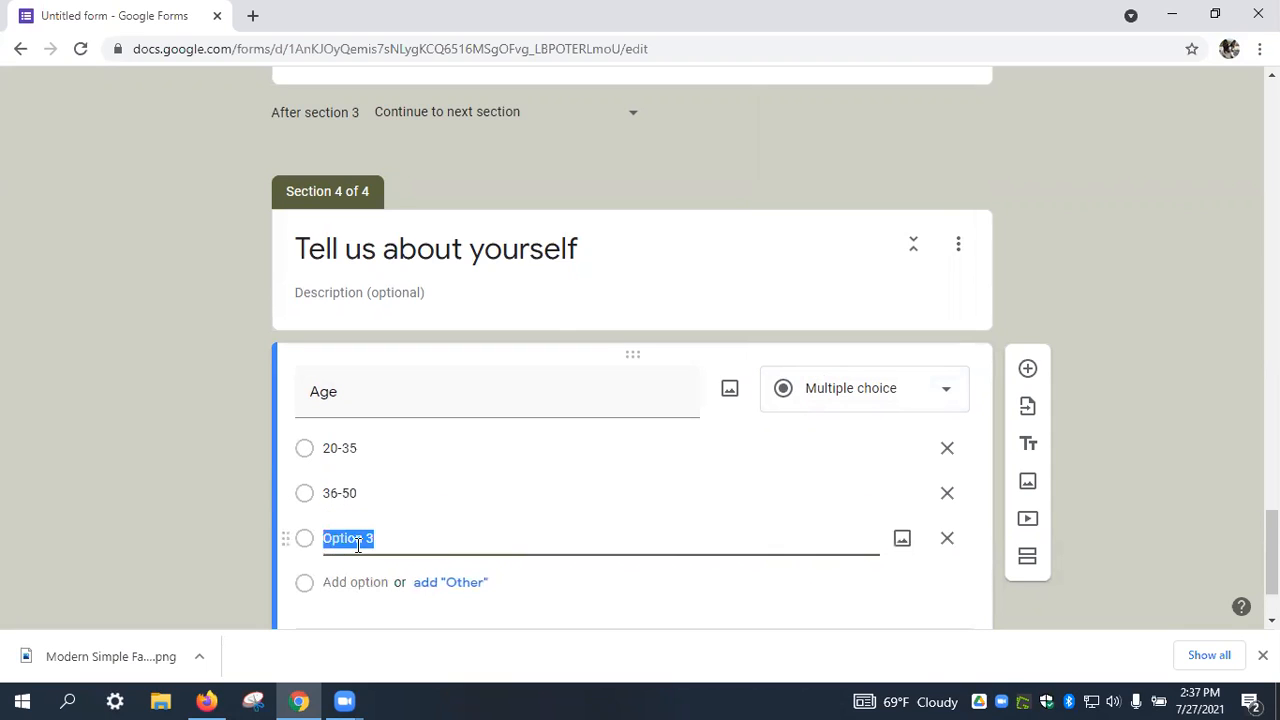
pyautogui.write('50-65')
pyautogui.click(350, 583)
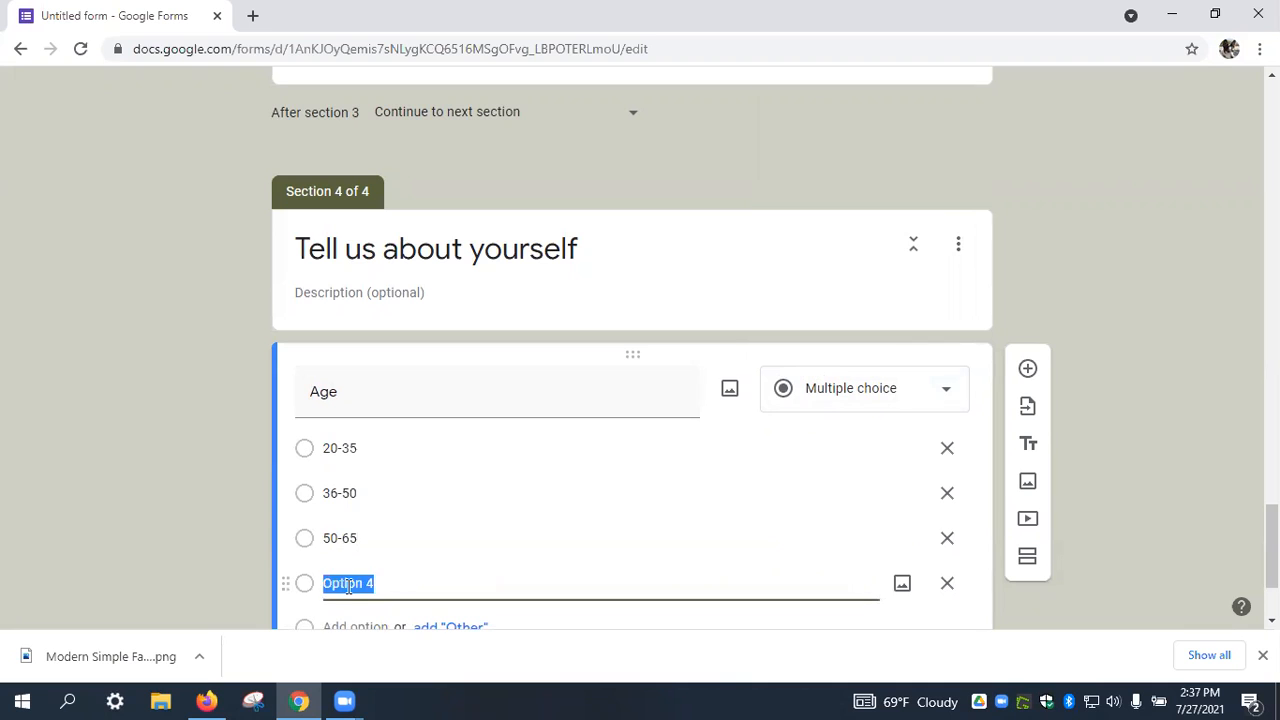
pyautogui.write('Over 66')
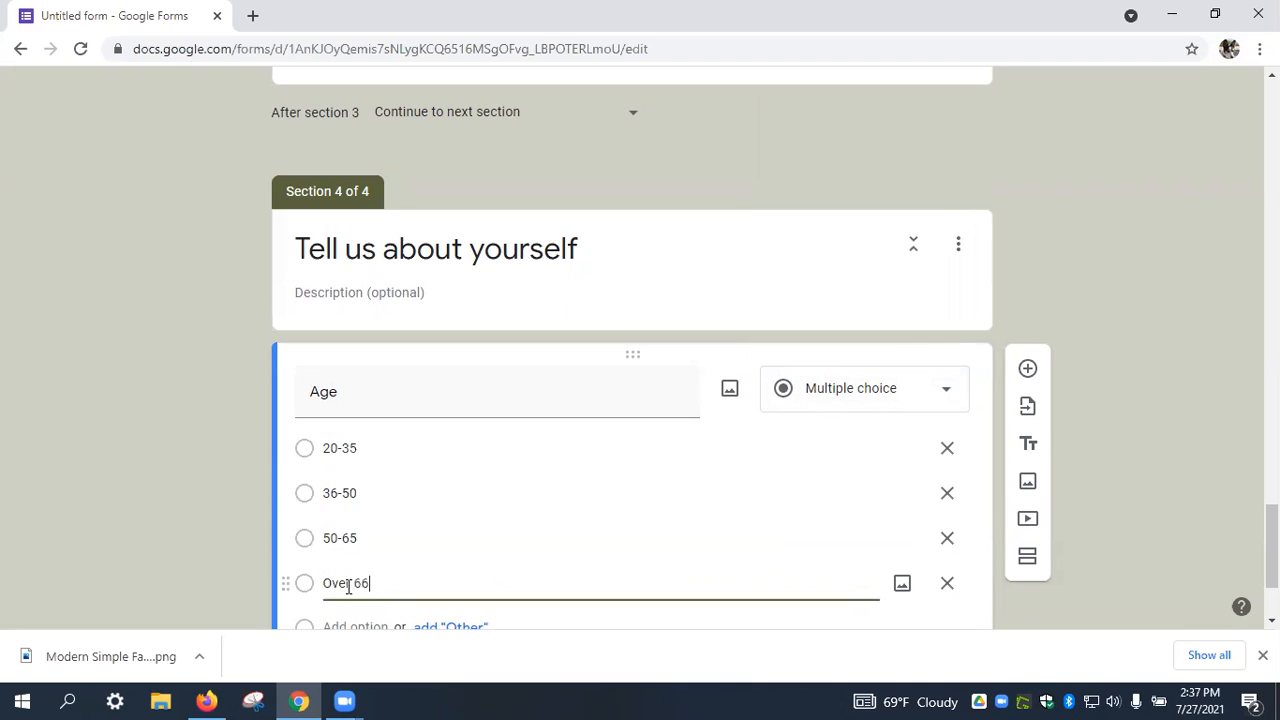
pyautogui.click(1149, 429)
pyautogui.scroll(-2, 1123, 426)
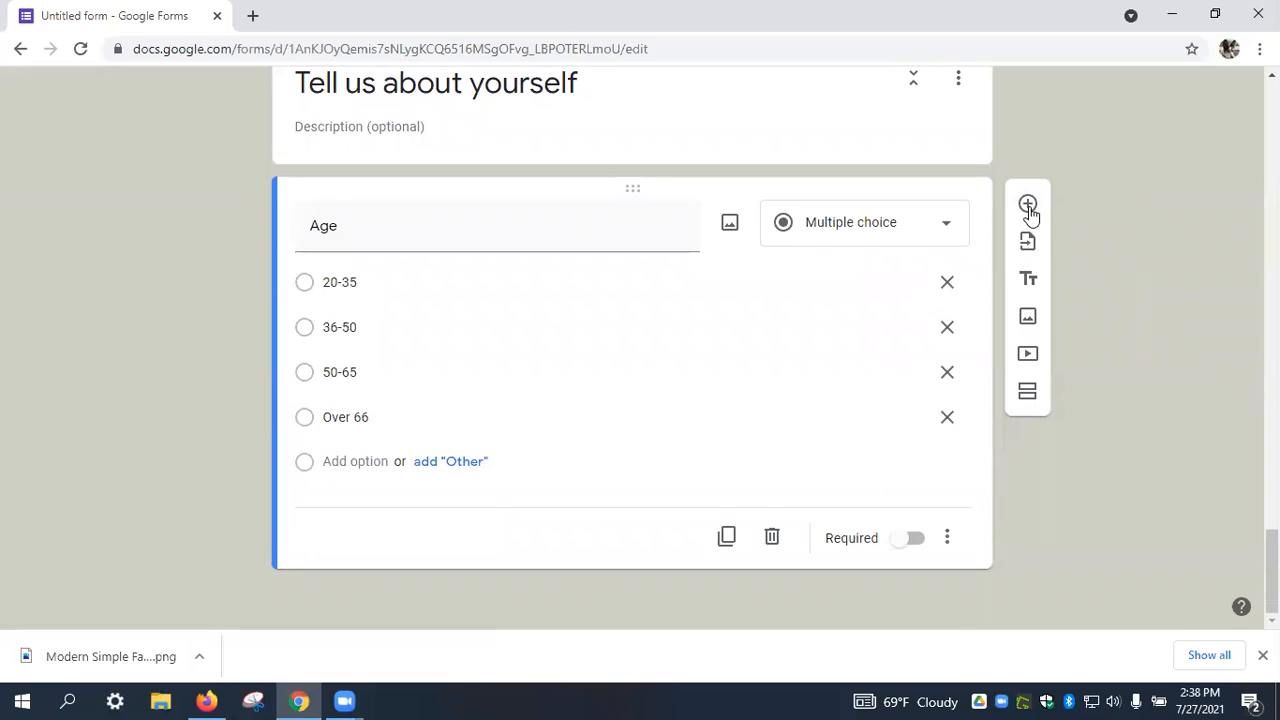
# Add the multiple-choice question 'Are you an alumni?' with the suggested choices Yes and No.
pyautogui.click(1028, 205)
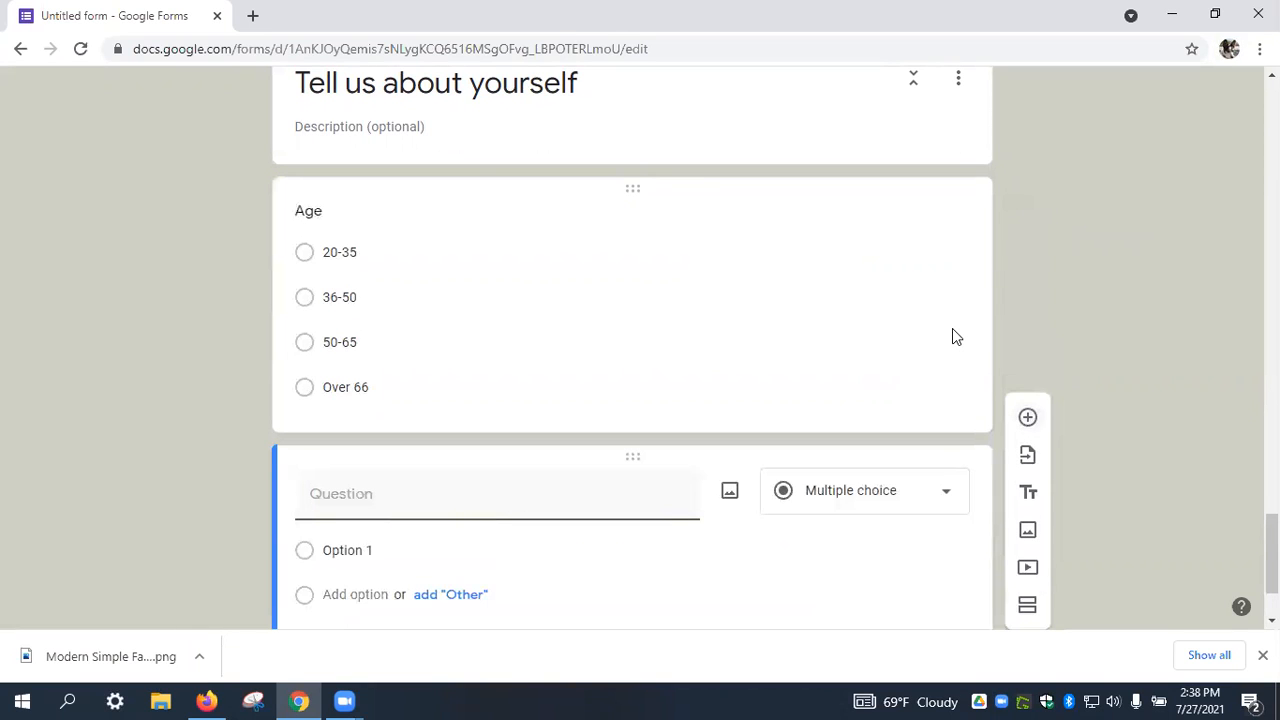
pyautogui.write('Are you t')
pyautogui.press('BackSpace')
pyautogui.write('an alumni')
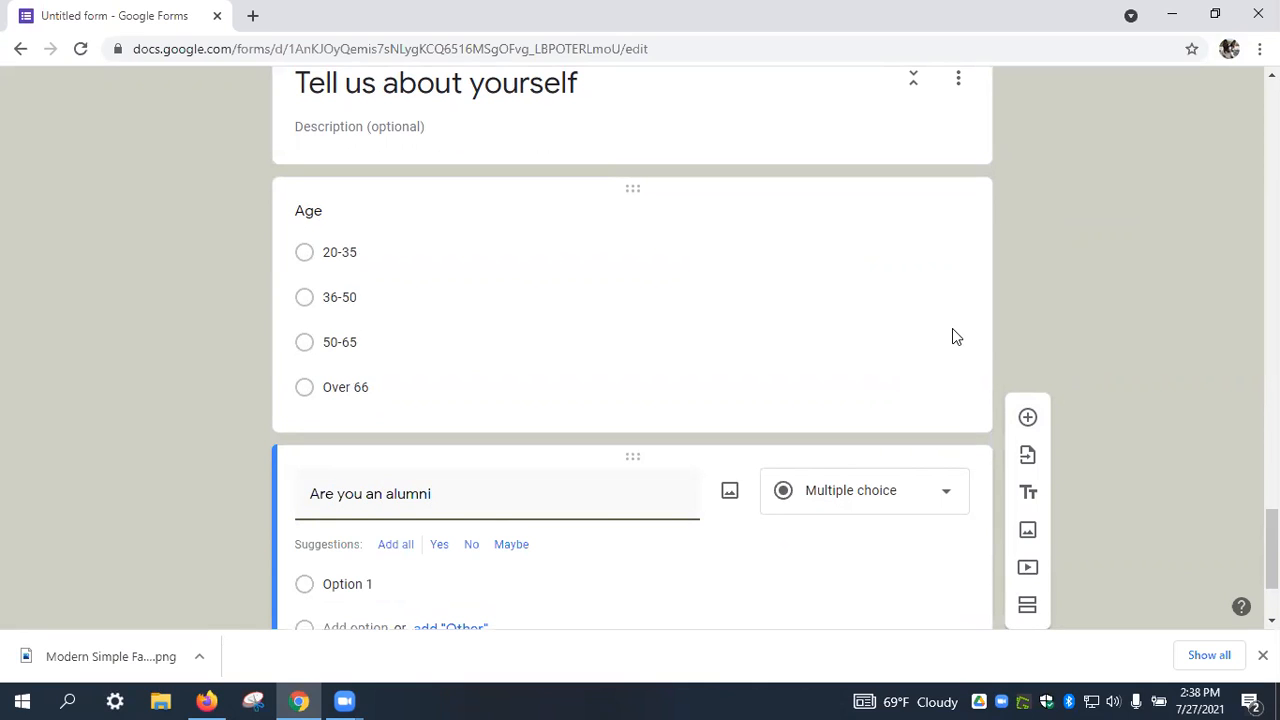
pyautogui.click(937, 490)
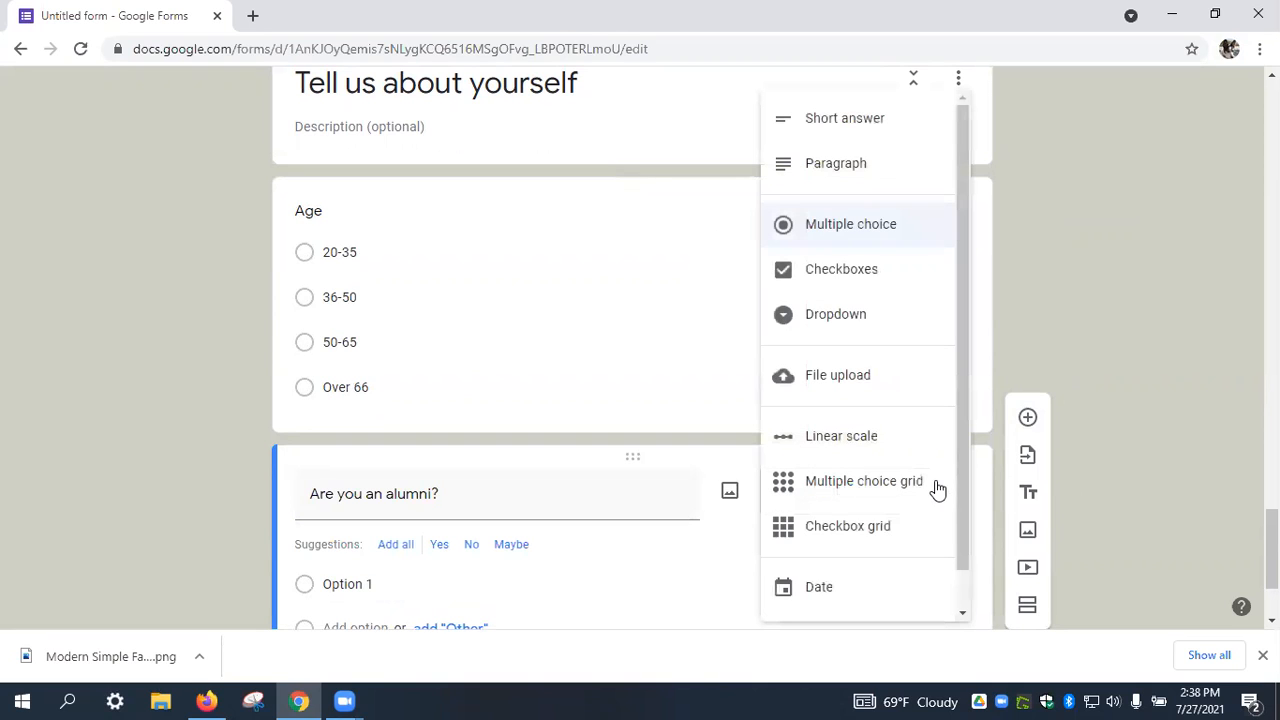
pyautogui.click(872, 241)
pyautogui.scroll(-2, 643, 403)
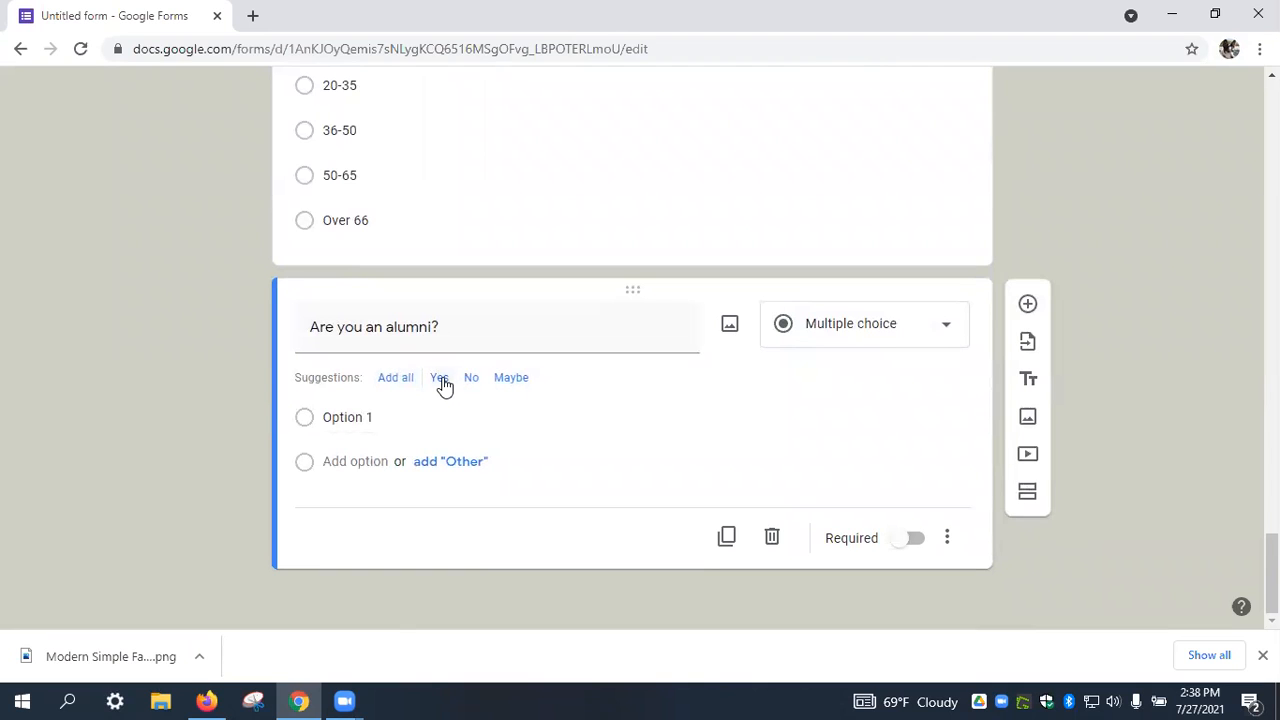
pyautogui.click(441, 380)
pyautogui.click(439, 380)
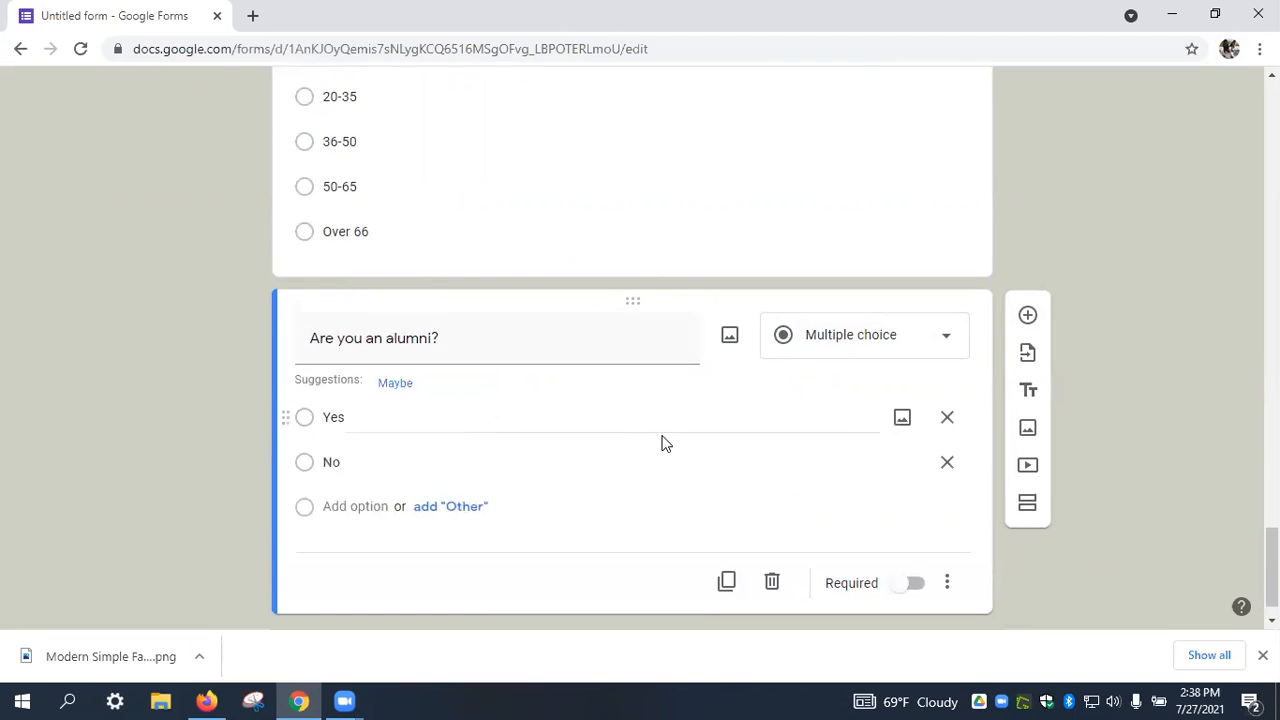
pyautogui.scroll(-1, 667, 443)
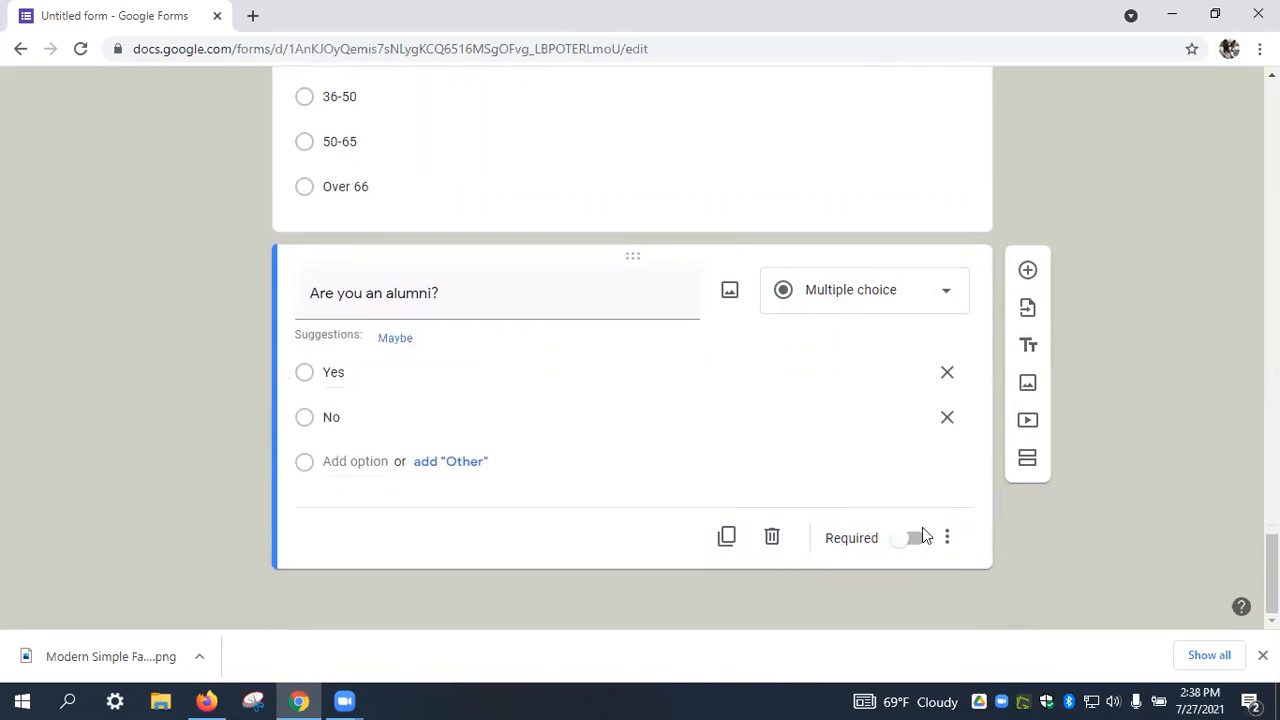
# Add a Gender question and accept all suggested choices: Female, Male, Prefer not to say, Other.
pyautogui.click(1028, 270)
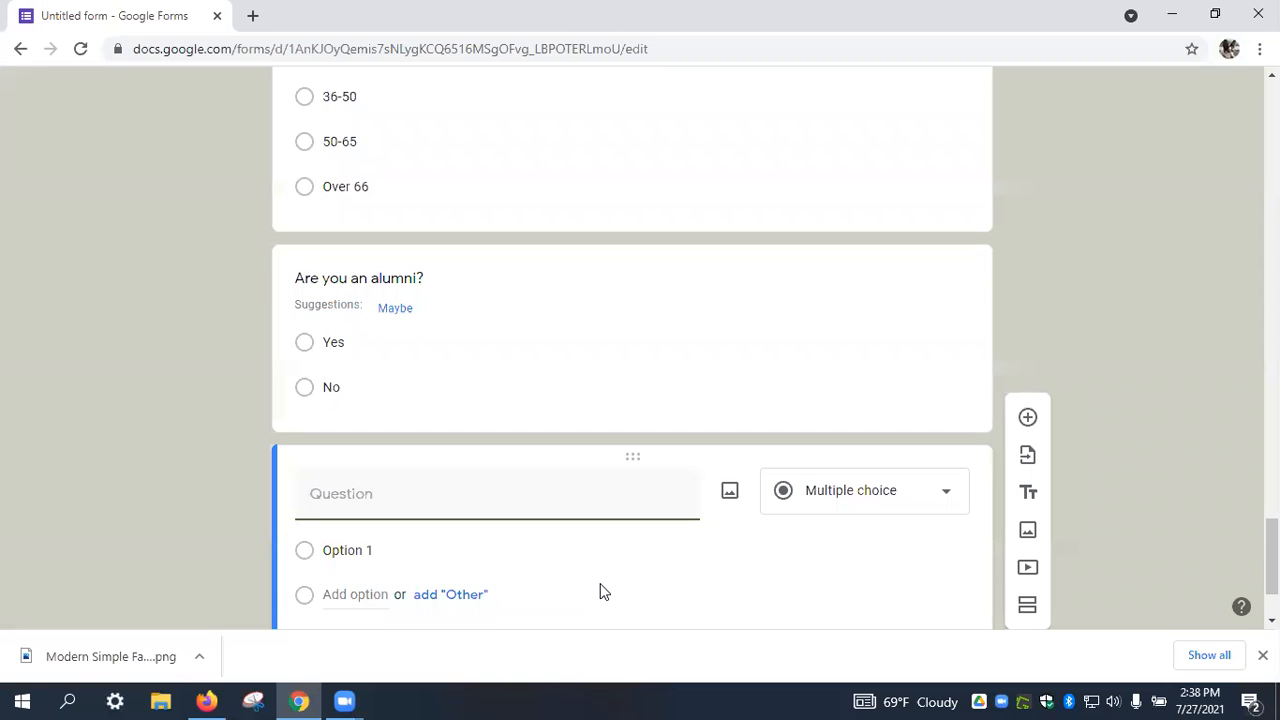
pyautogui.write('Gender')
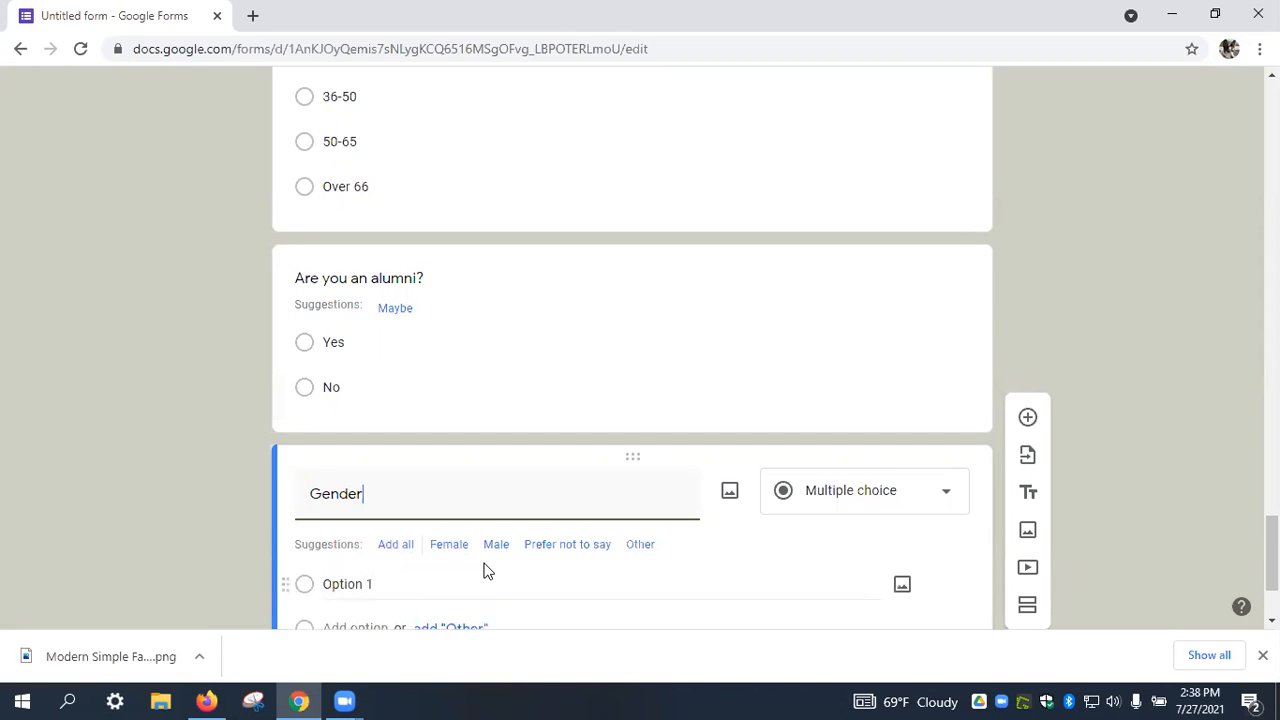
pyautogui.scroll(-2, 486, 571)
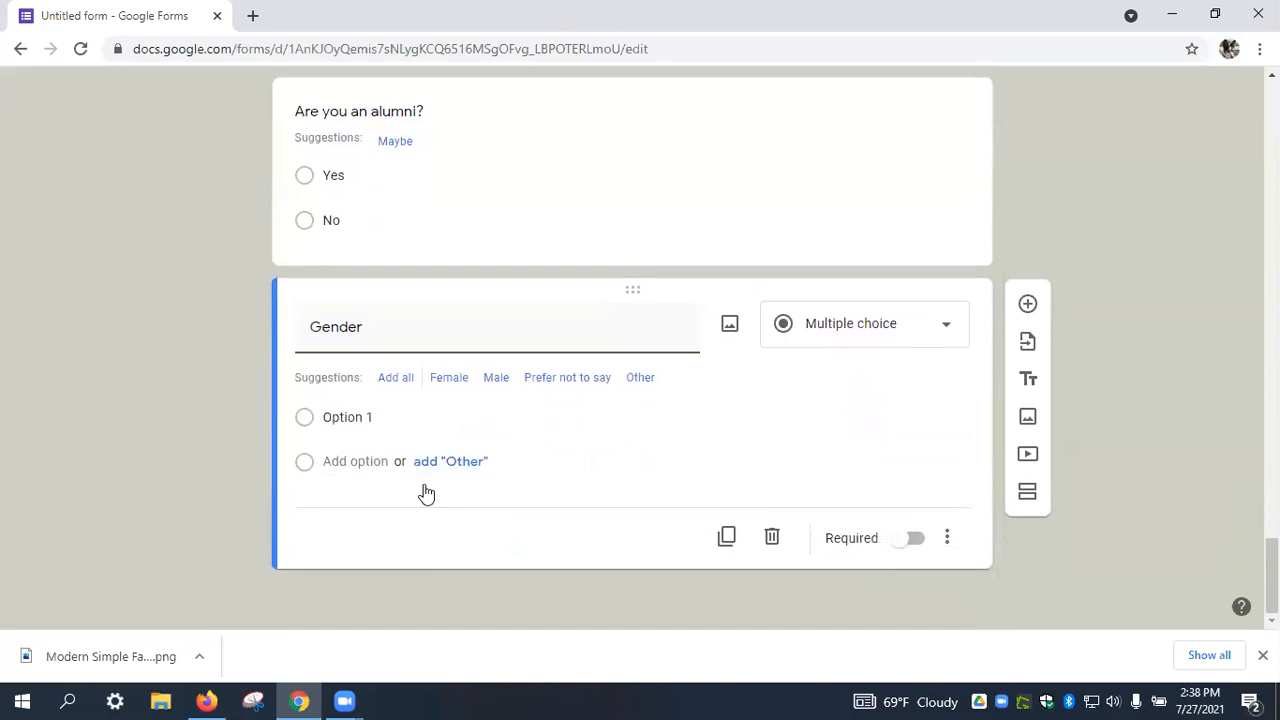
pyautogui.click(396, 384)
pyautogui.scroll(-1, 974, 534)
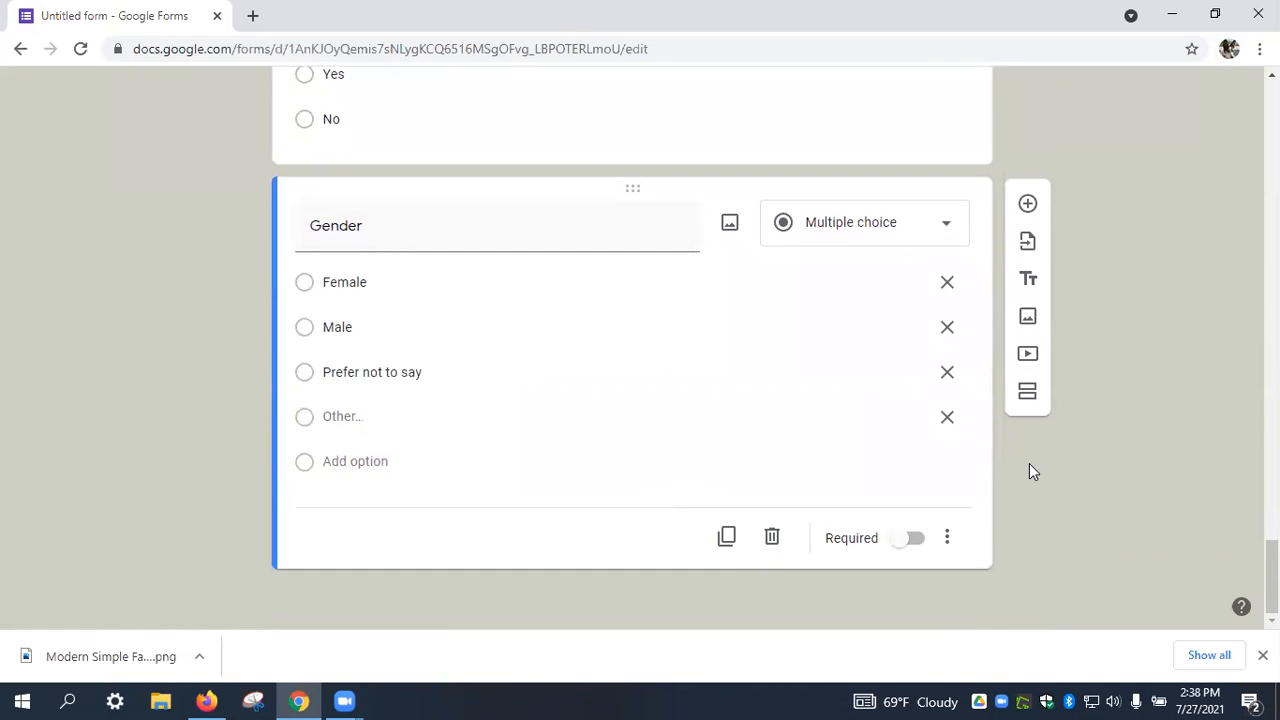
pyautogui.scroll(15, 1029, 463)
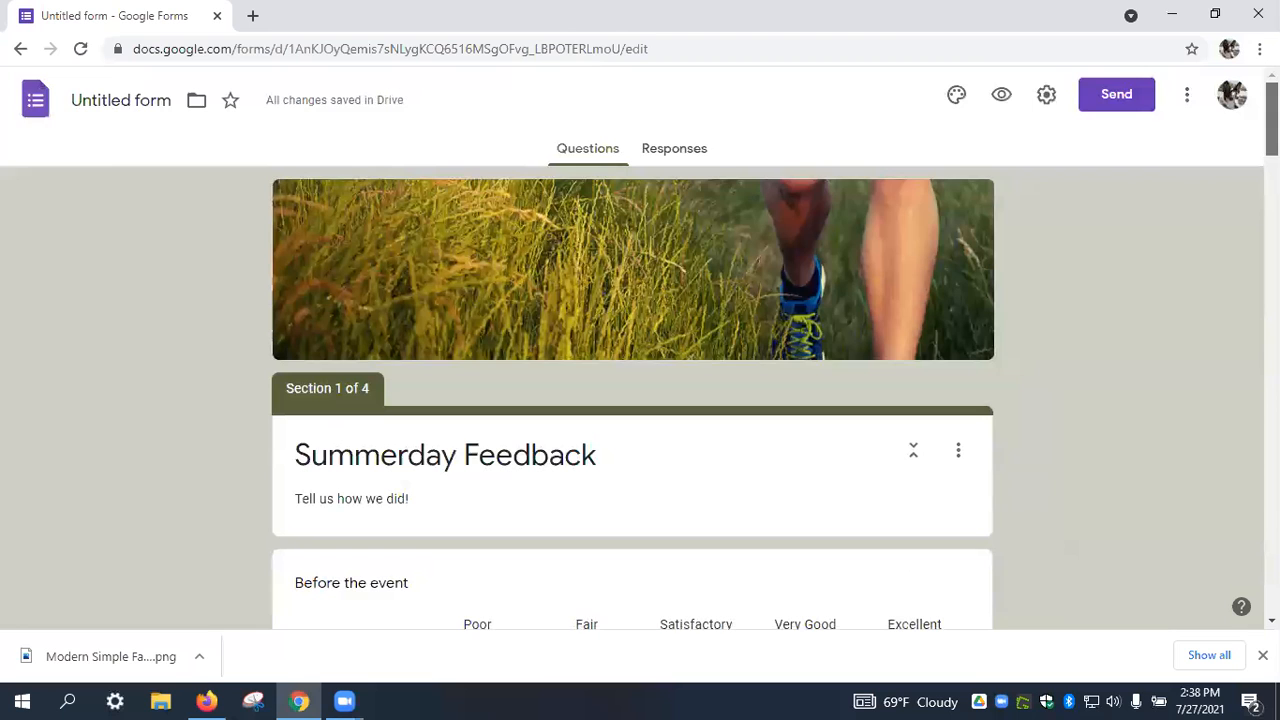
pyautogui.scroll(-4, 1072, 232)
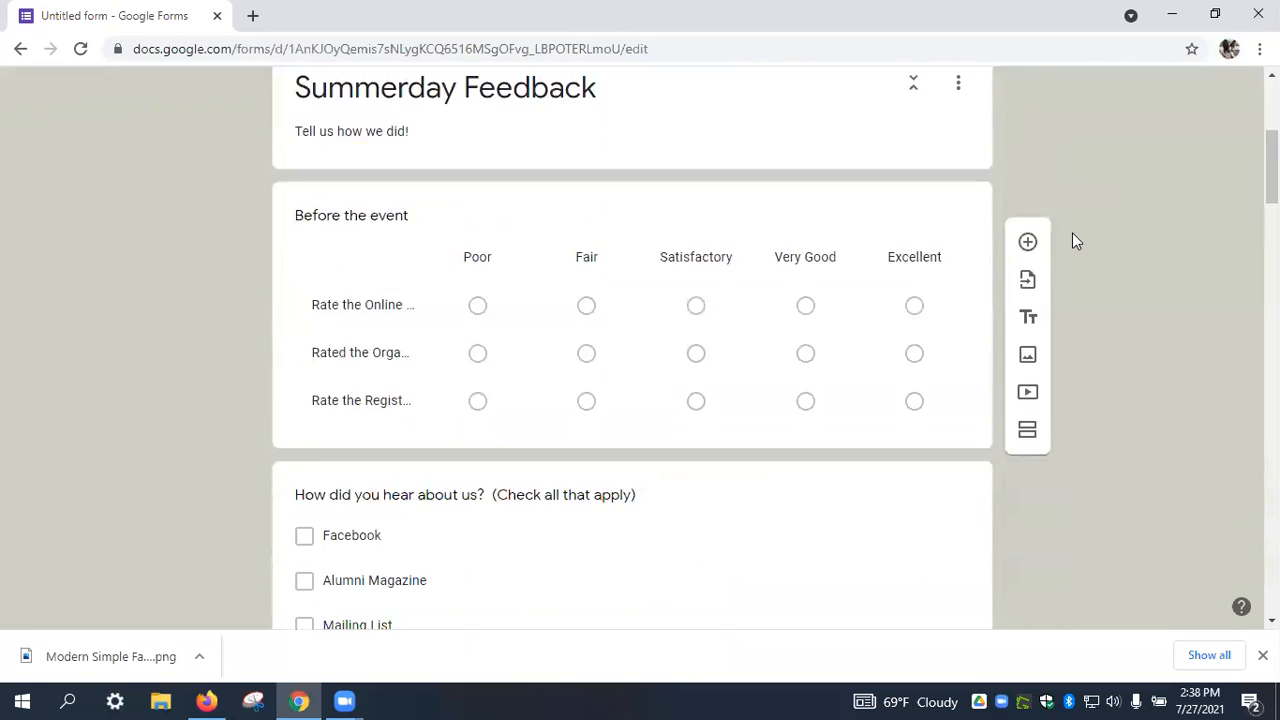
pyautogui.scroll(4, 1072, 232)
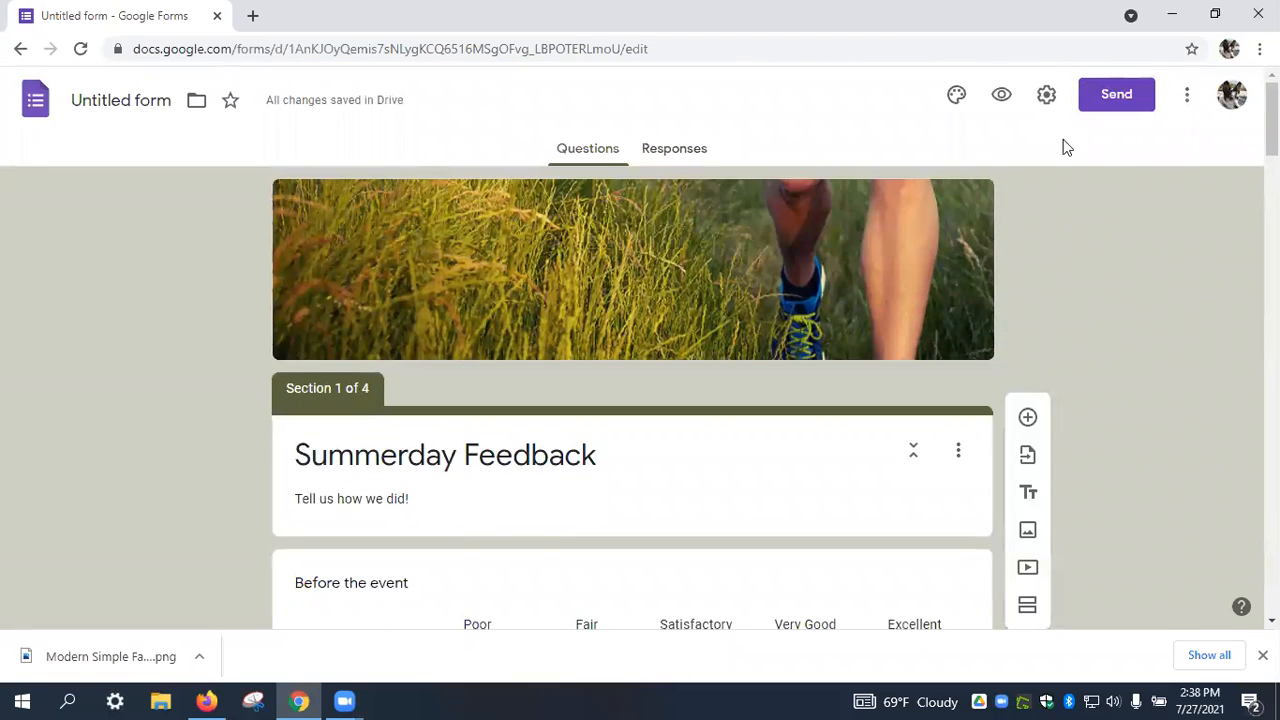
# Preview the form and rate Online Registration, Organizers Communication and Registration Materials Satisfactory.
pyautogui.click(1003, 97)
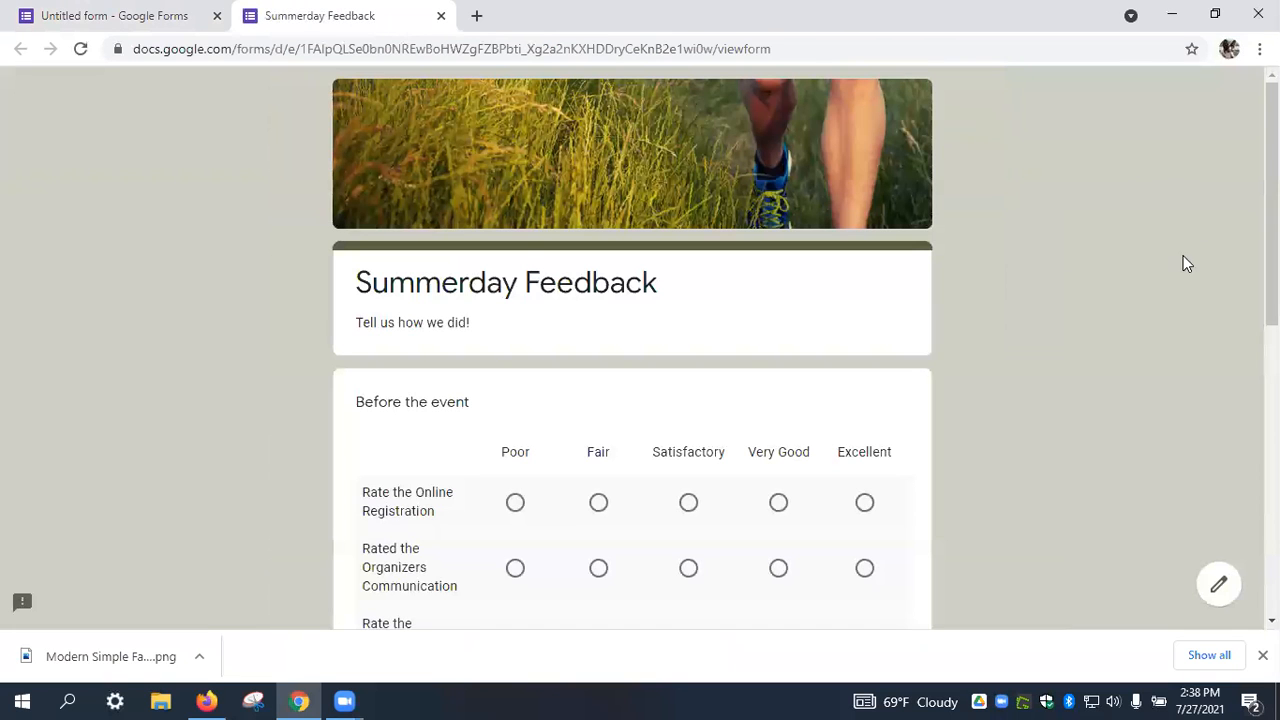
pyautogui.scroll(-2, 600, 257)
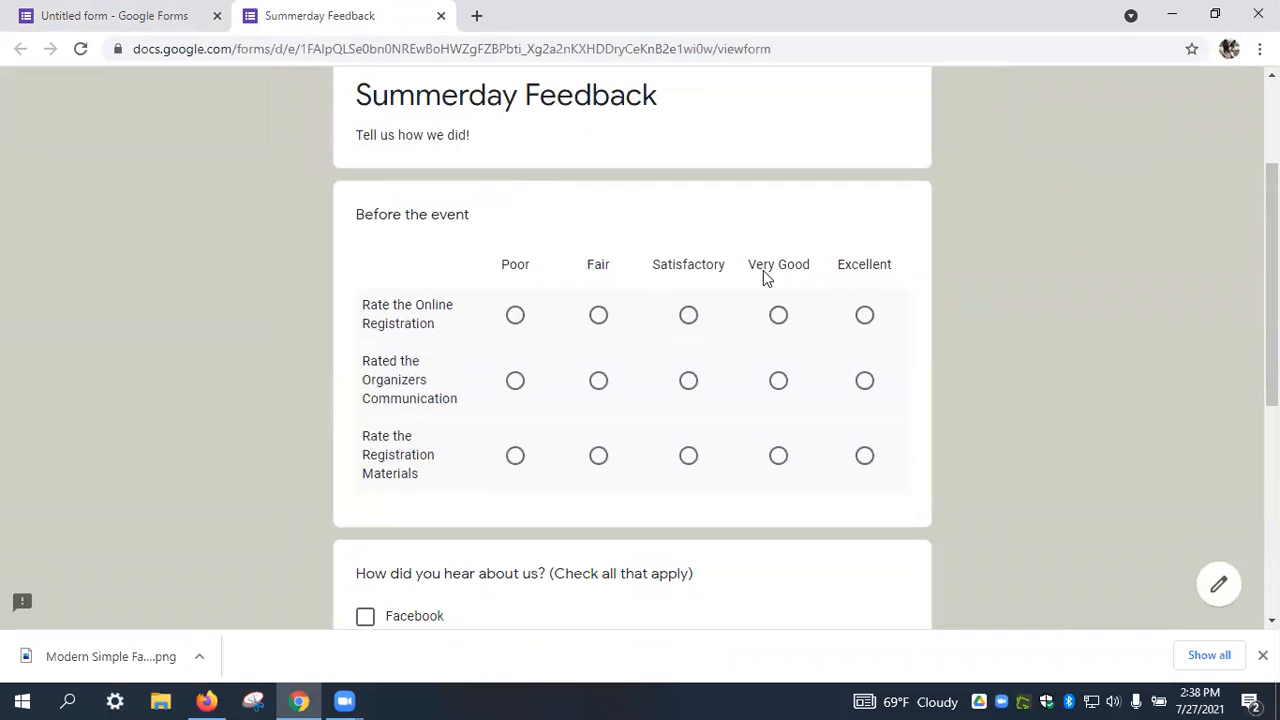
pyautogui.click(690, 316)
pyautogui.click(692, 386)
pyautogui.click(688, 456)
pyautogui.scroll(-3, 943, 386)
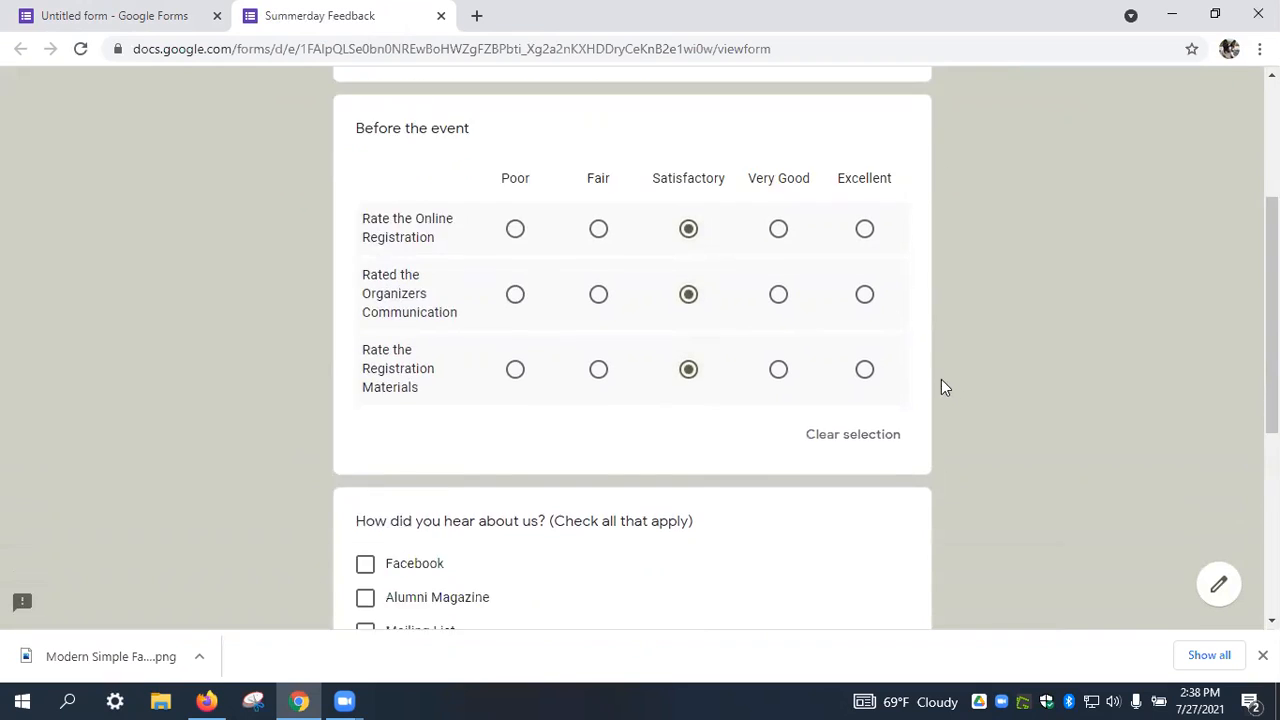
# Tick Mailing List and Other: Book Club, enter filler comments, and continue to Race Day.
pyautogui.click(365, 436)
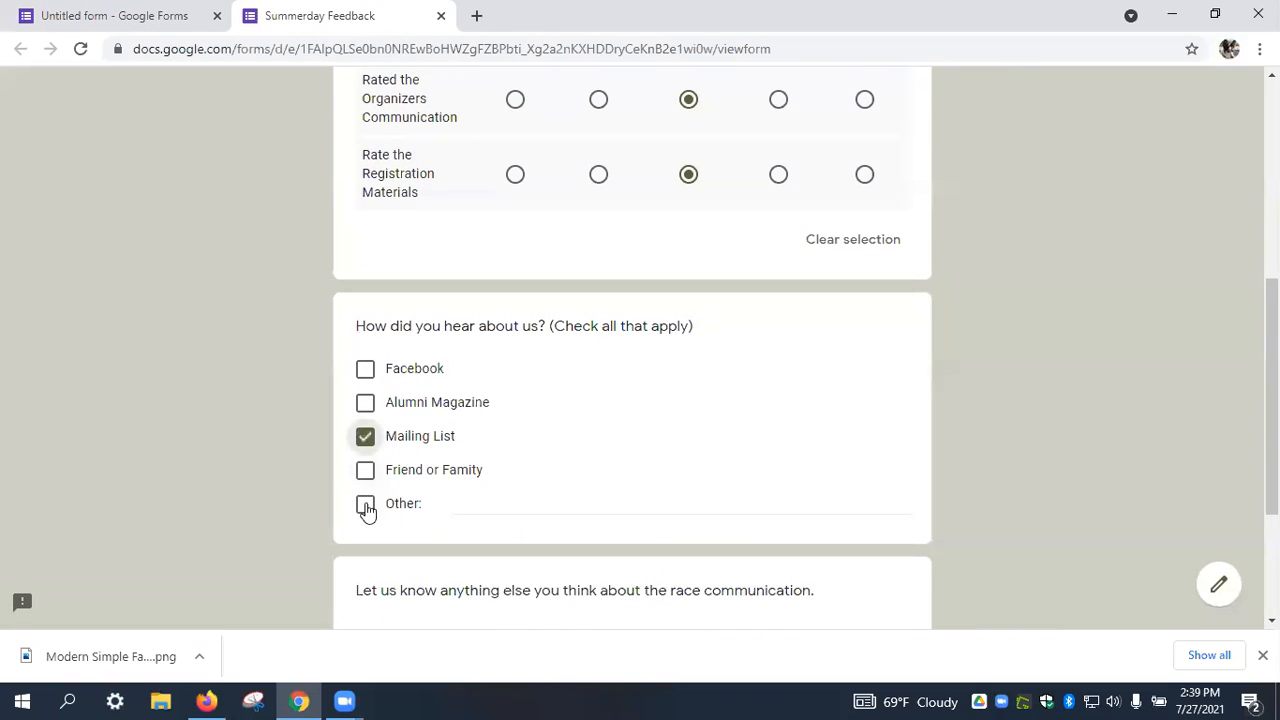
pyautogui.click(365, 470)
pyautogui.click(365, 470)
pyautogui.click(366, 504)
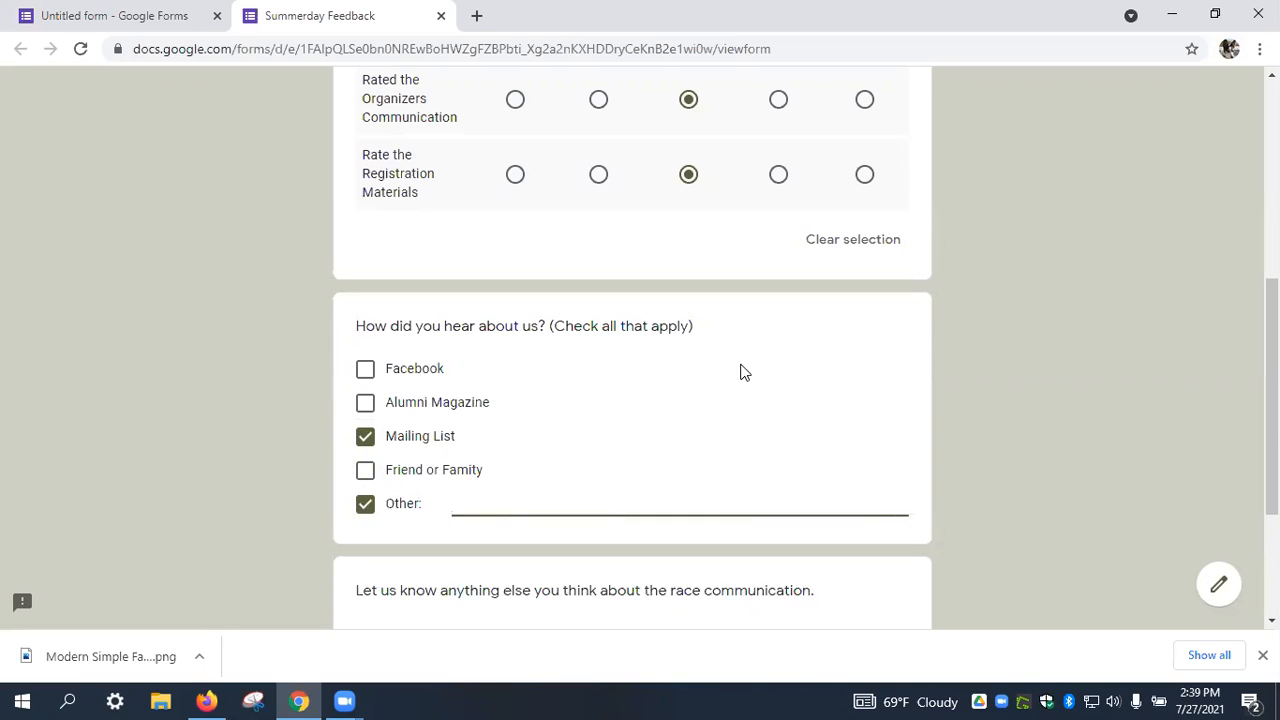
pyautogui.write('Book Club')
pyautogui.scroll(-2, 774, 366)
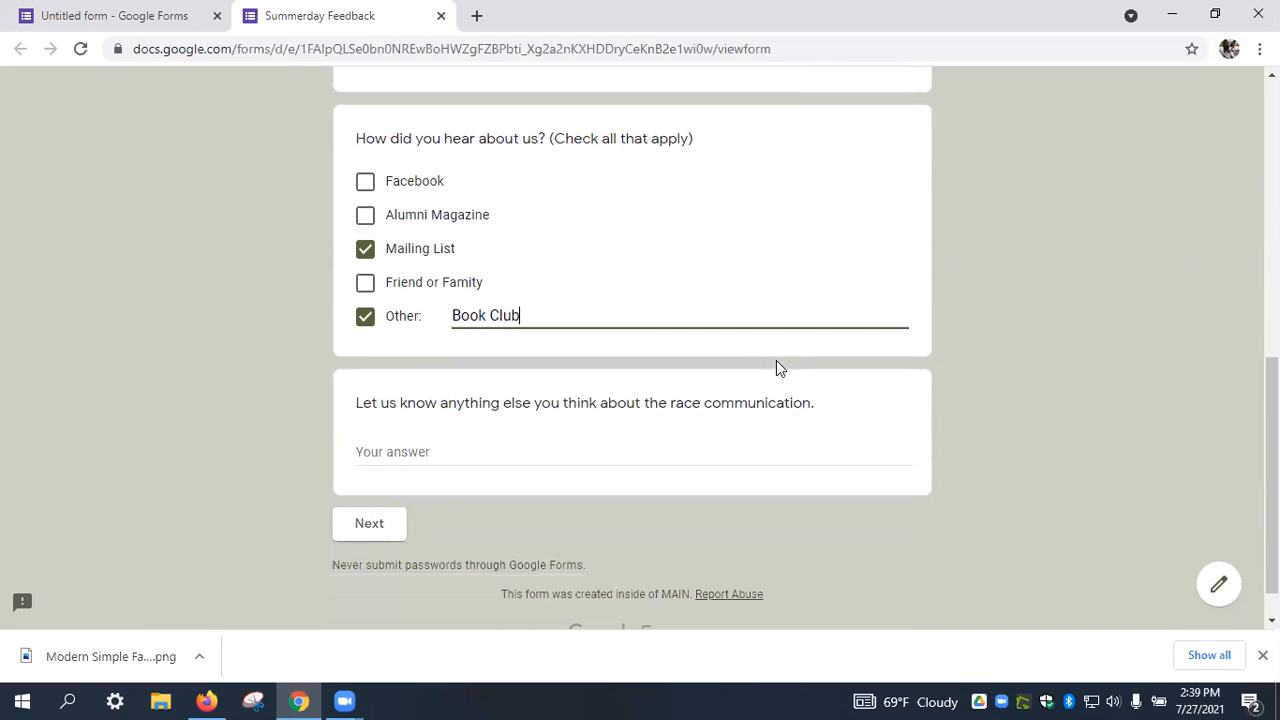
pyautogui.click(400, 455)
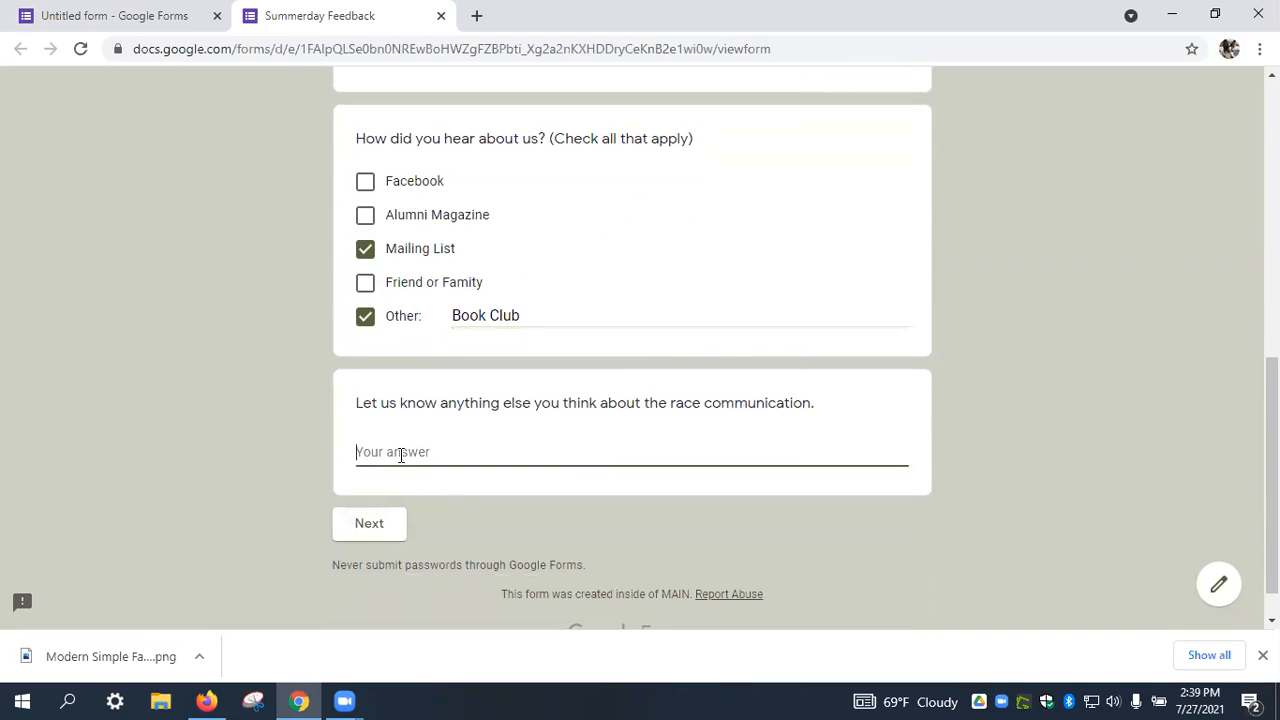
pyautogui.write('hidoajoregtji')
pyautogui.click(369, 524)
# Rate Signage, Directions and T-Shirt Very Good, Race Organization Satisfactory, add filler comments, continue.
pyautogui.scroll(-2, 369, 537)
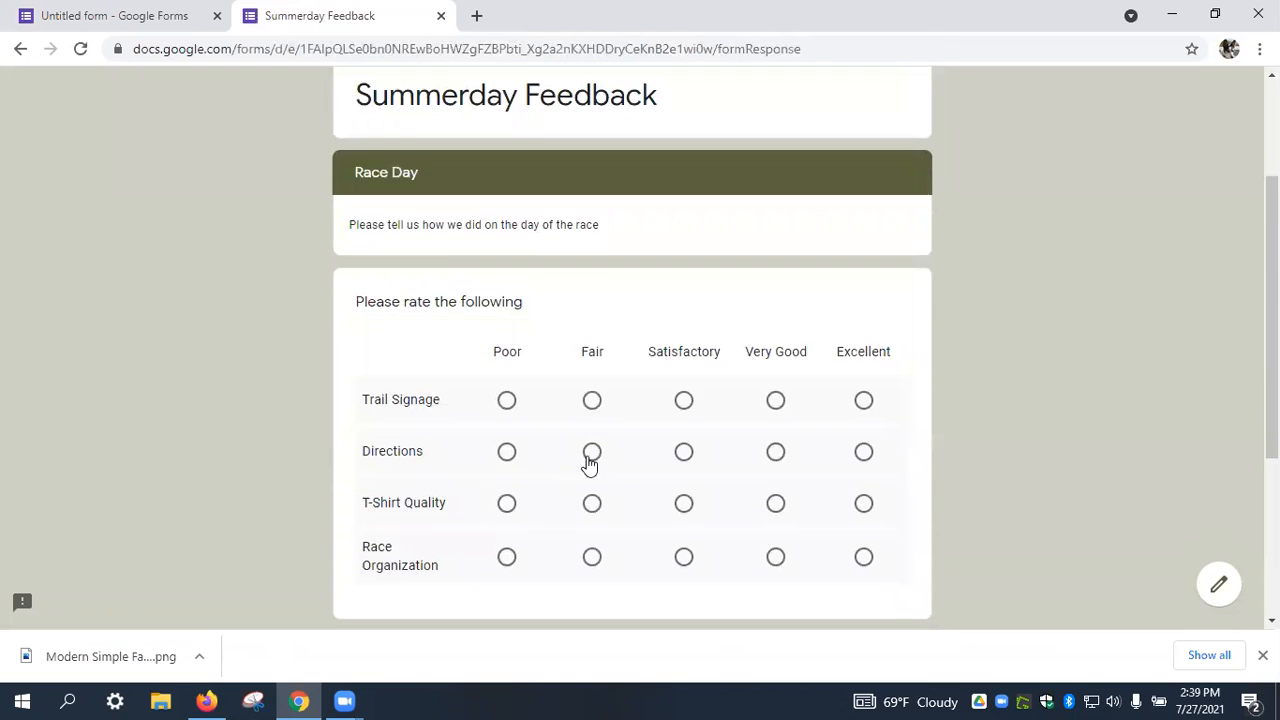
pyautogui.click(776, 401)
pyautogui.click(775, 451)
pyautogui.click(775, 503)
pyautogui.click(683, 556)
pyautogui.scroll(-3, 695, 550)
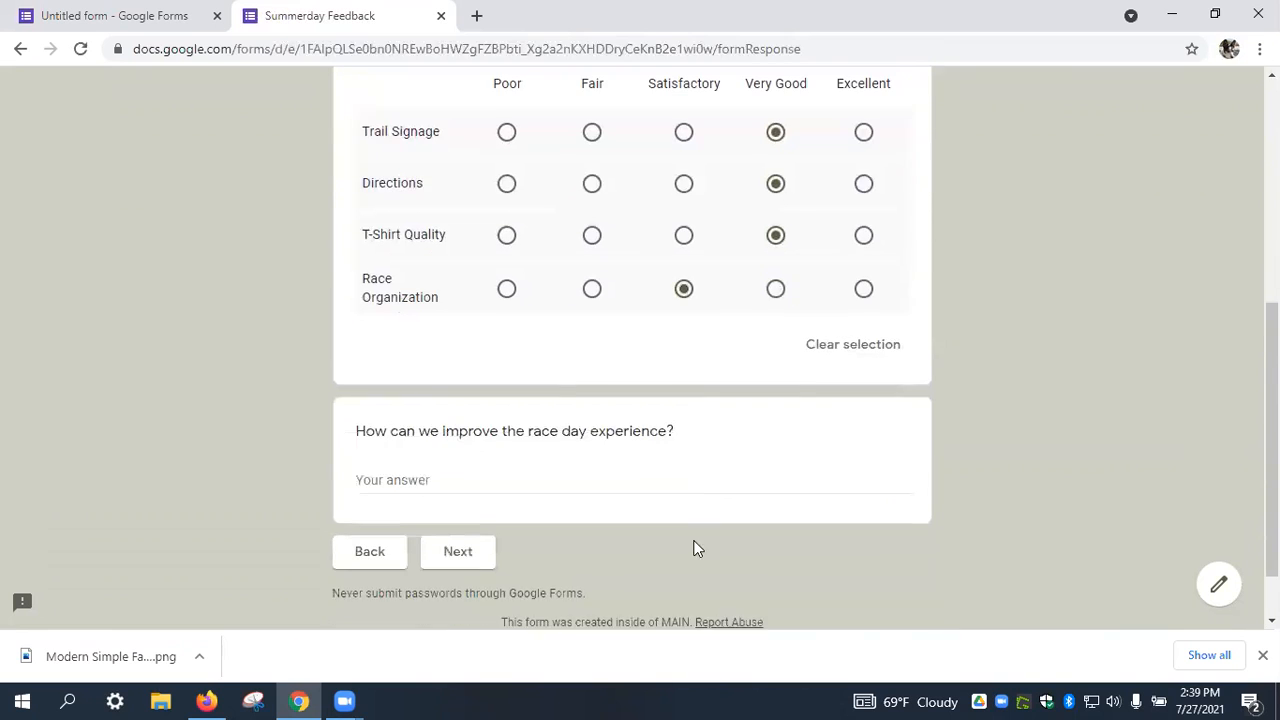
pyautogui.click(406, 467)
pyautogui.write('kij;agjir')
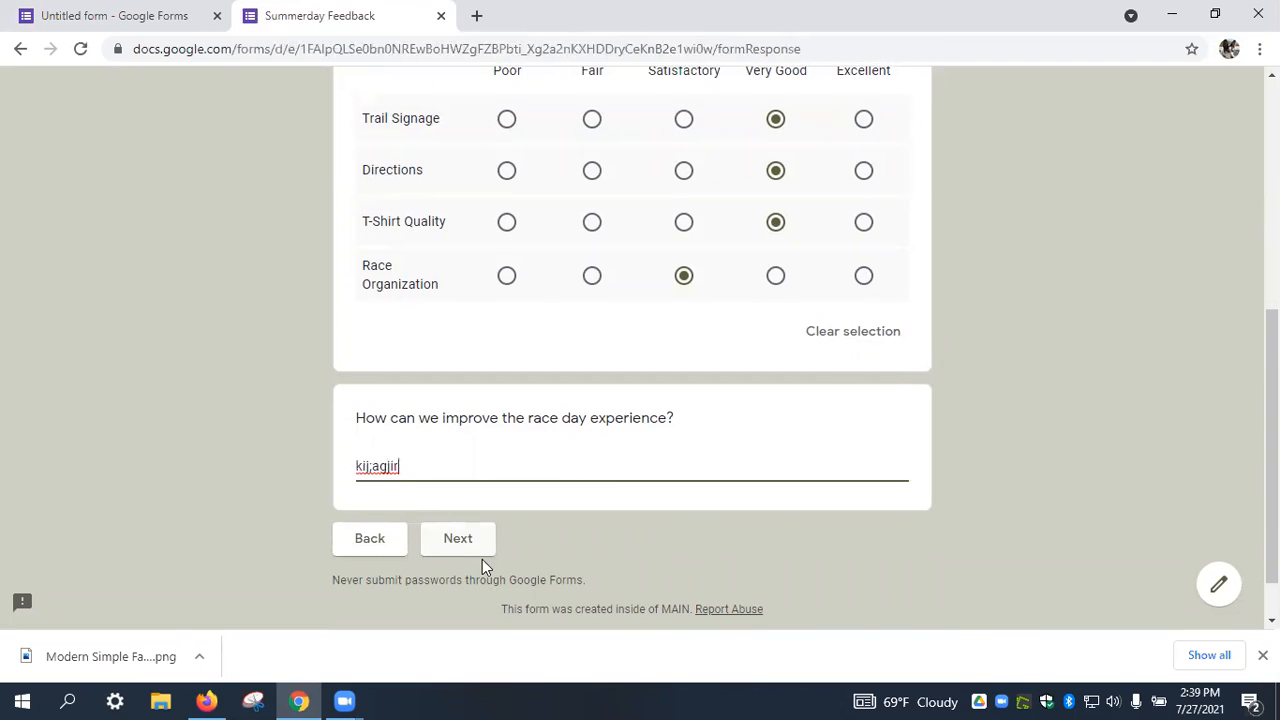
pyautogui.click(468, 546)
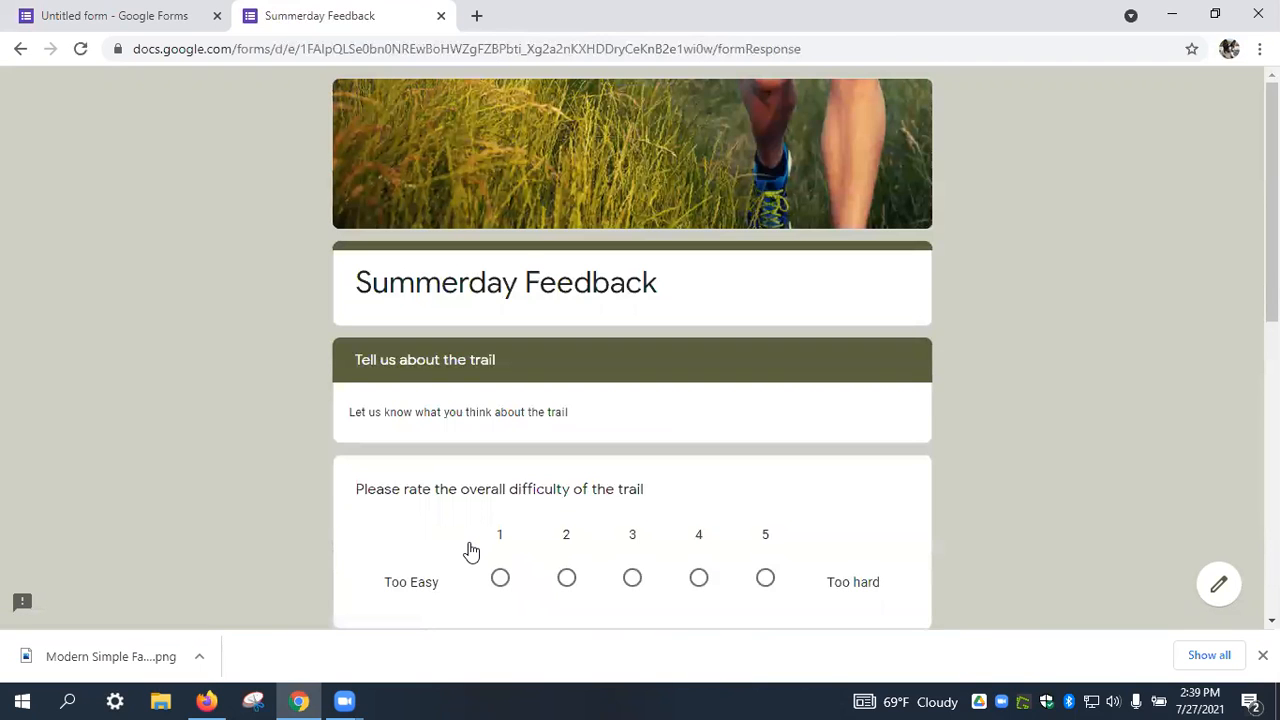
# Rate trail difficulty 2, length 1 and elevation 3, then continue.
pyautogui.click(567, 580)
pyautogui.scroll(-2, 592, 570)
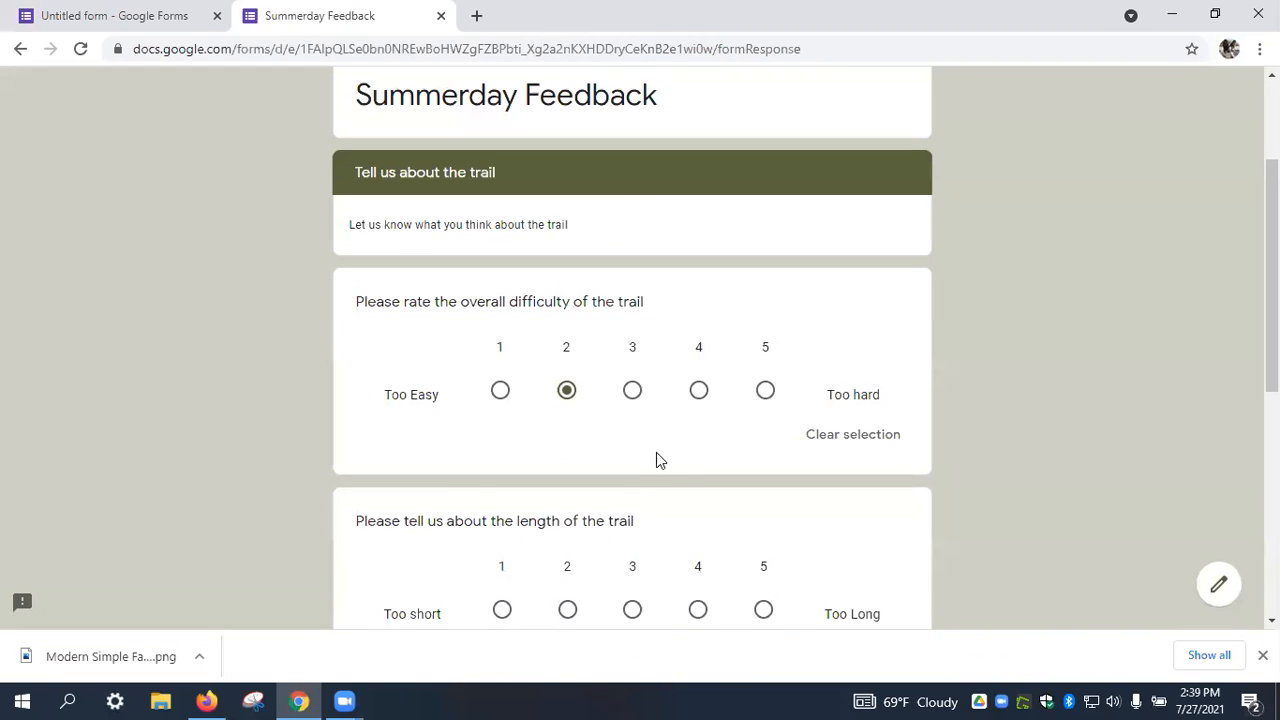
pyautogui.click(502, 610)
pyautogui.scroll(-3, 519, 615)
pyautogui.click(637, 558)
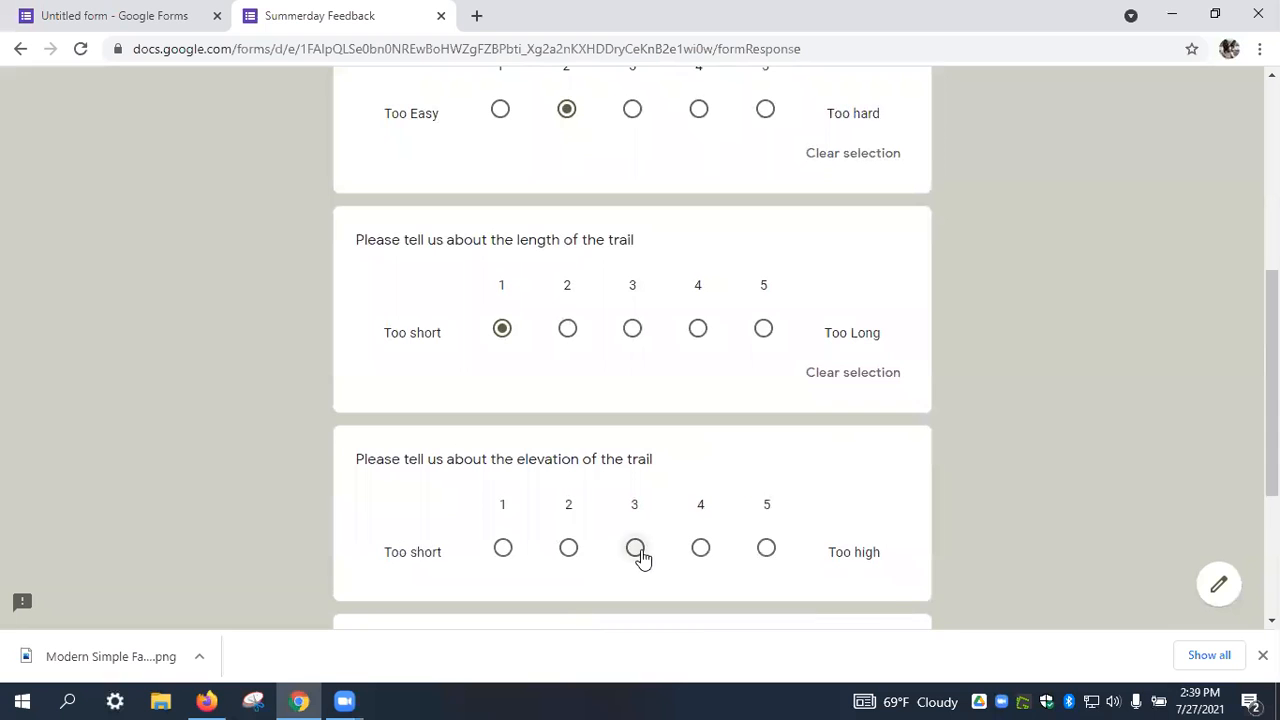
pyautogui.scroll(-3, 632, 553)
pyautogui.click(455, 488)
# Answer age 36-50, alumni Yes and gender Female, then submit the response.
pyautogui.scroll(-2, 540, 440)
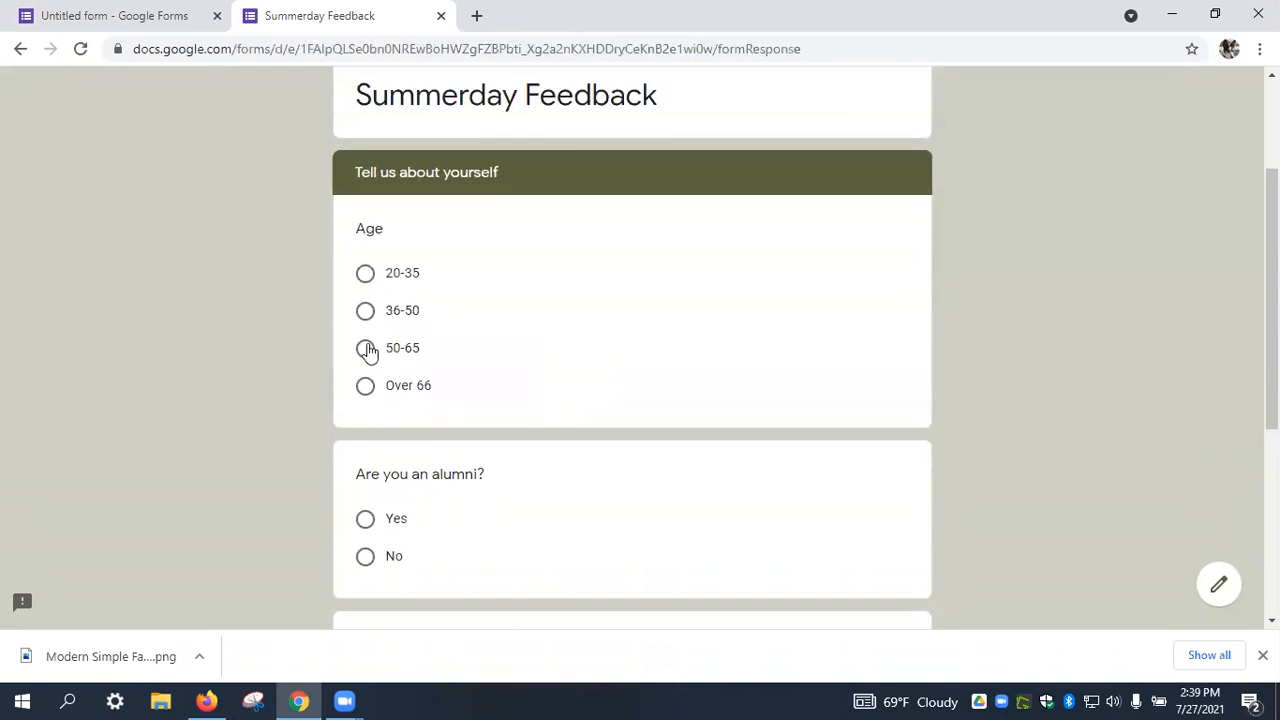
pyautogui.click(365, 311)
pyautogui.click(365, 551)
pyautogui.scroll(-4, 365, 565)
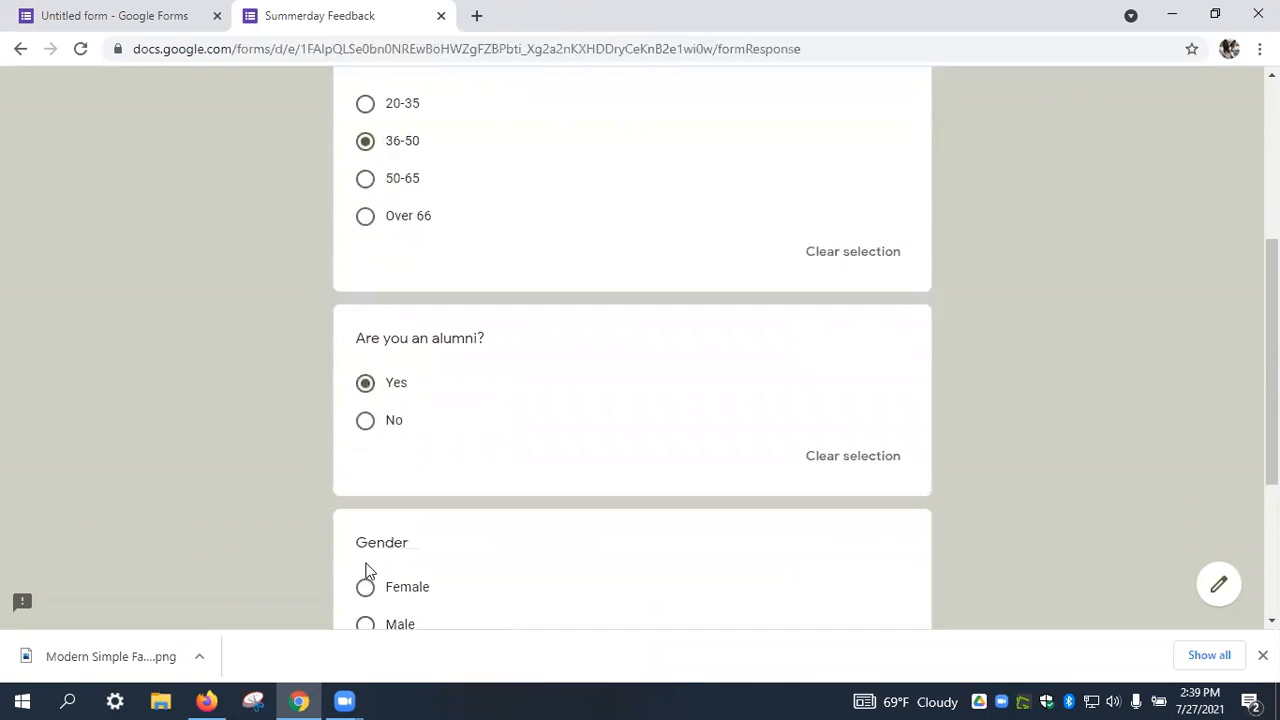
pyautogui.click(378, 387)
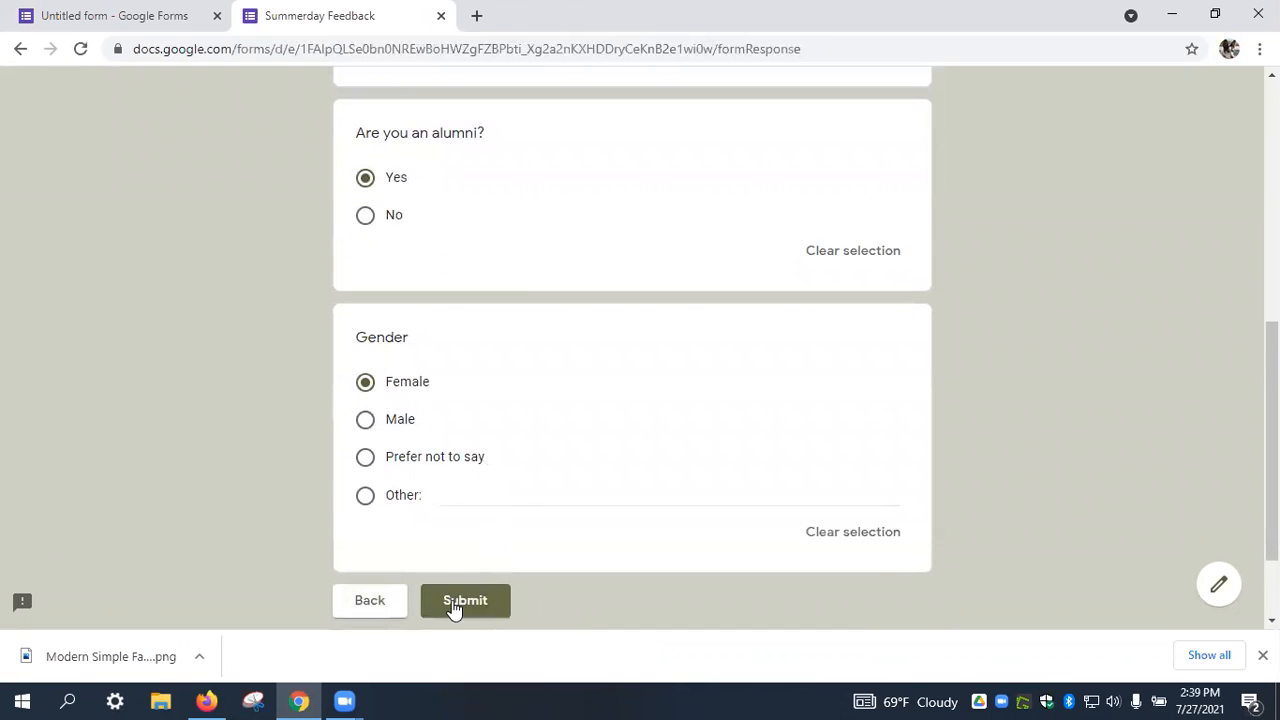
pyautogui.click(452, 604)
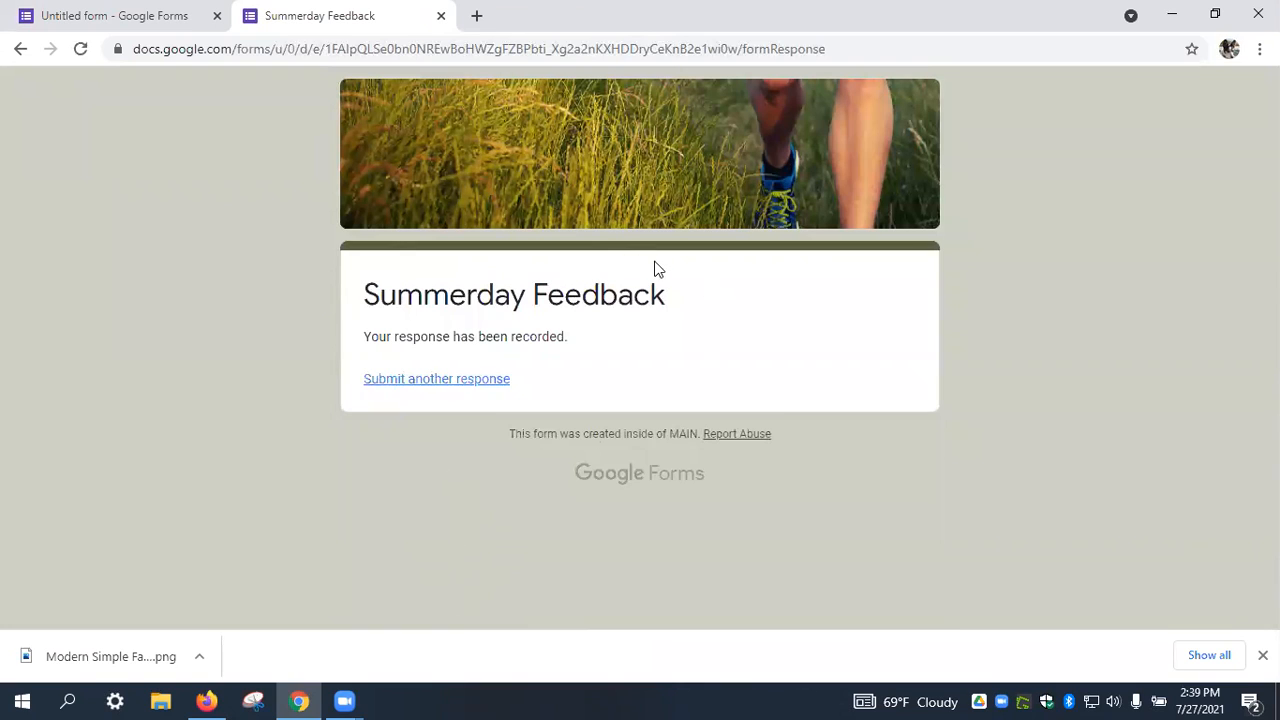
# Close the submitted response page and turn off the Restrict to users in MAIN setting.
pyautogui.click(441, 16)
pyautogui.click(1046, 94)
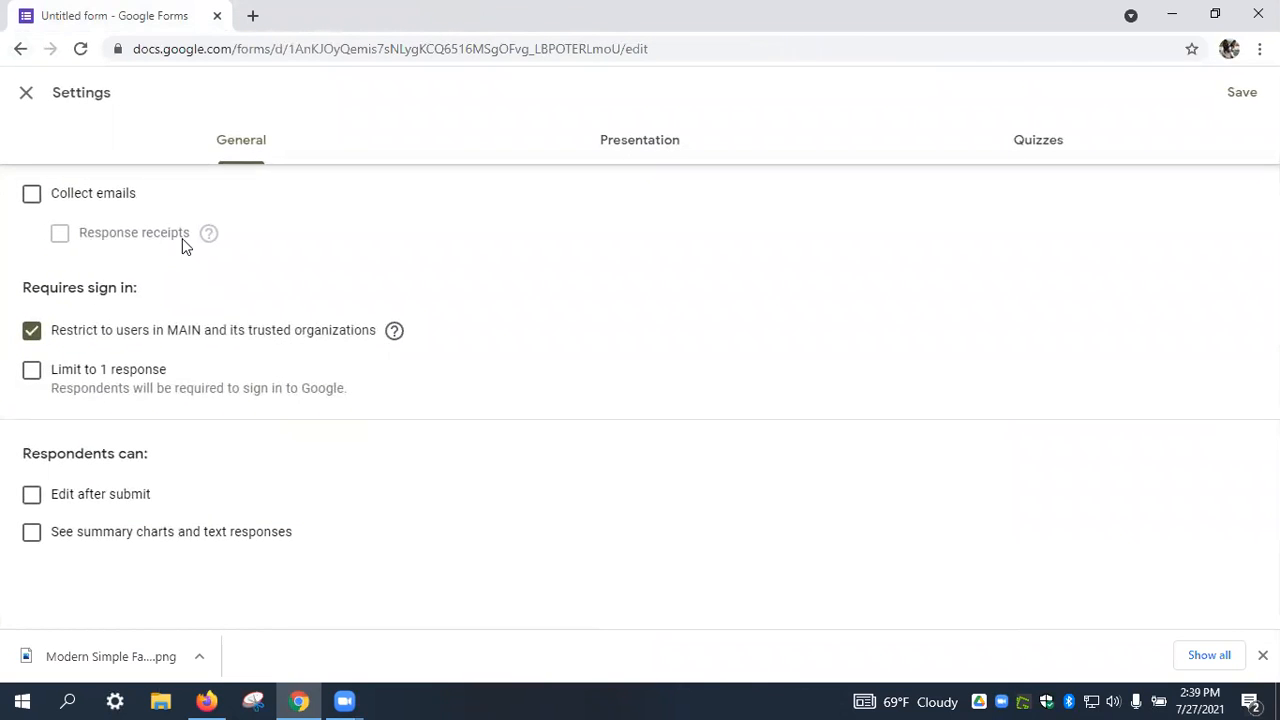
pyautogui.click(31, 331)
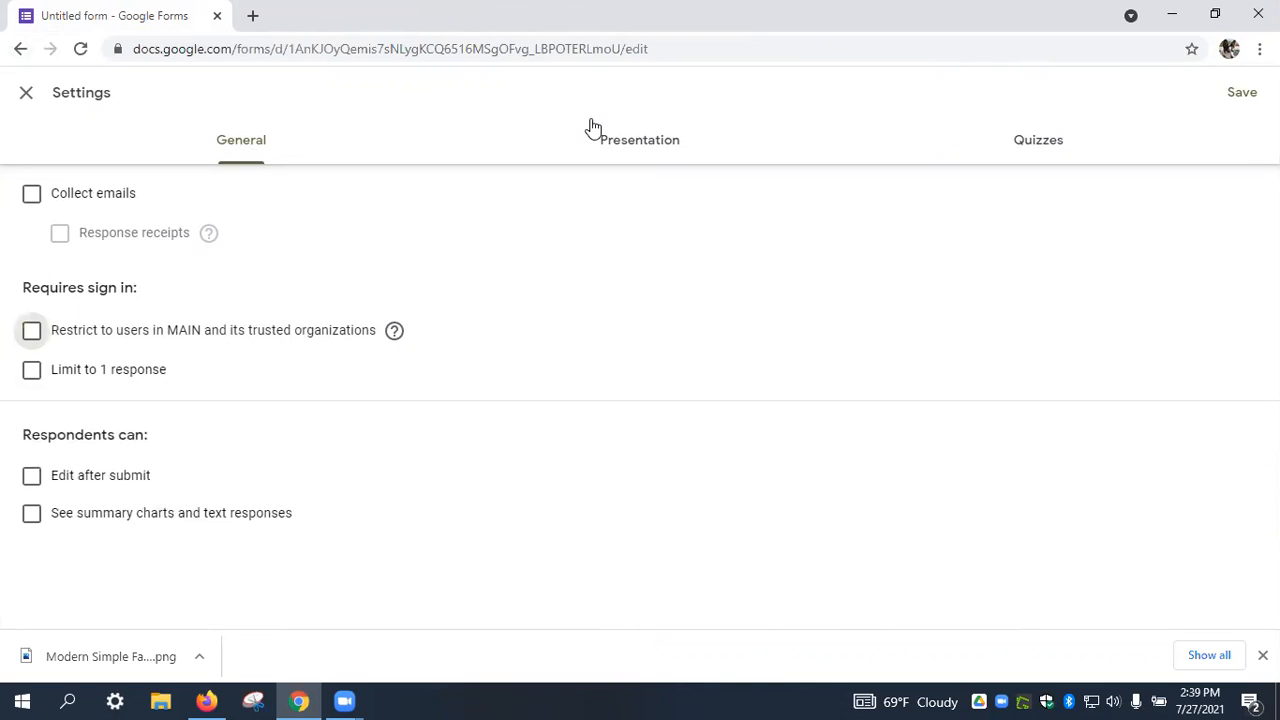
# Set the confirmation message to 'Thank you for your answers!' and save the settings.
pyautogui.click(617, 145)
pyautogui.click(229, 346)
pyautogui.write('Tha')
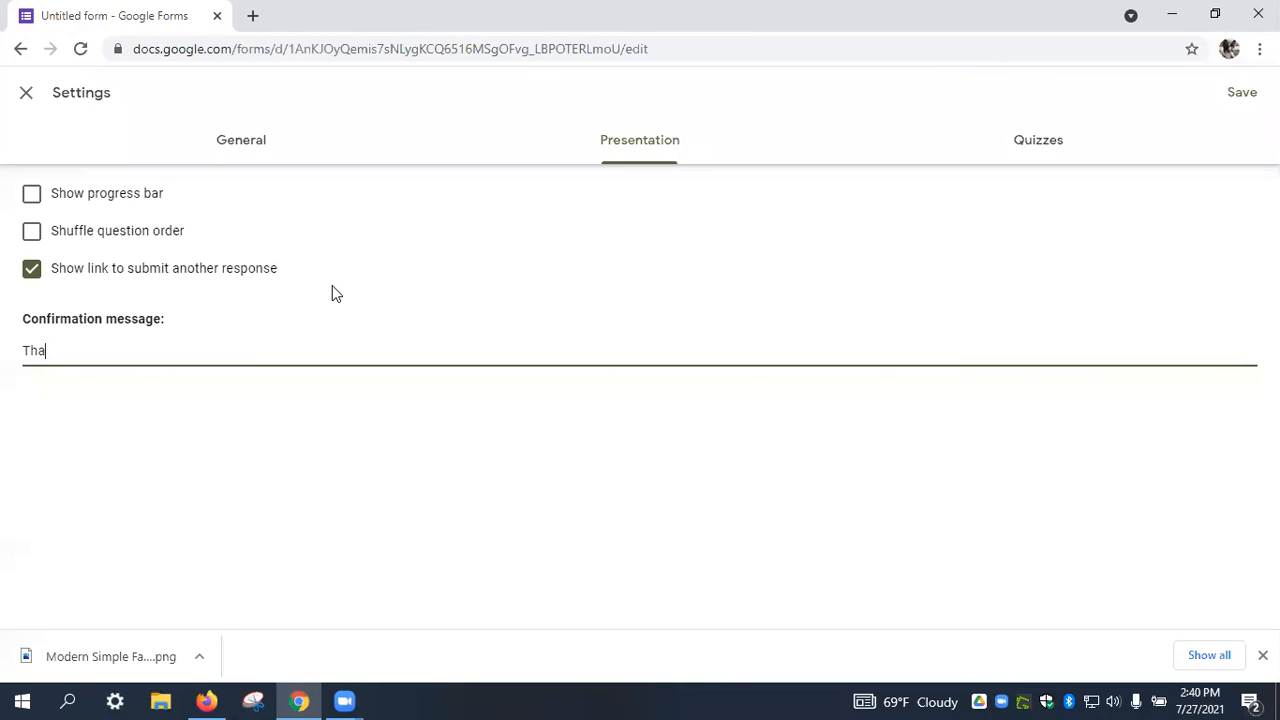
pyautogui.write('nk you for your answers!')
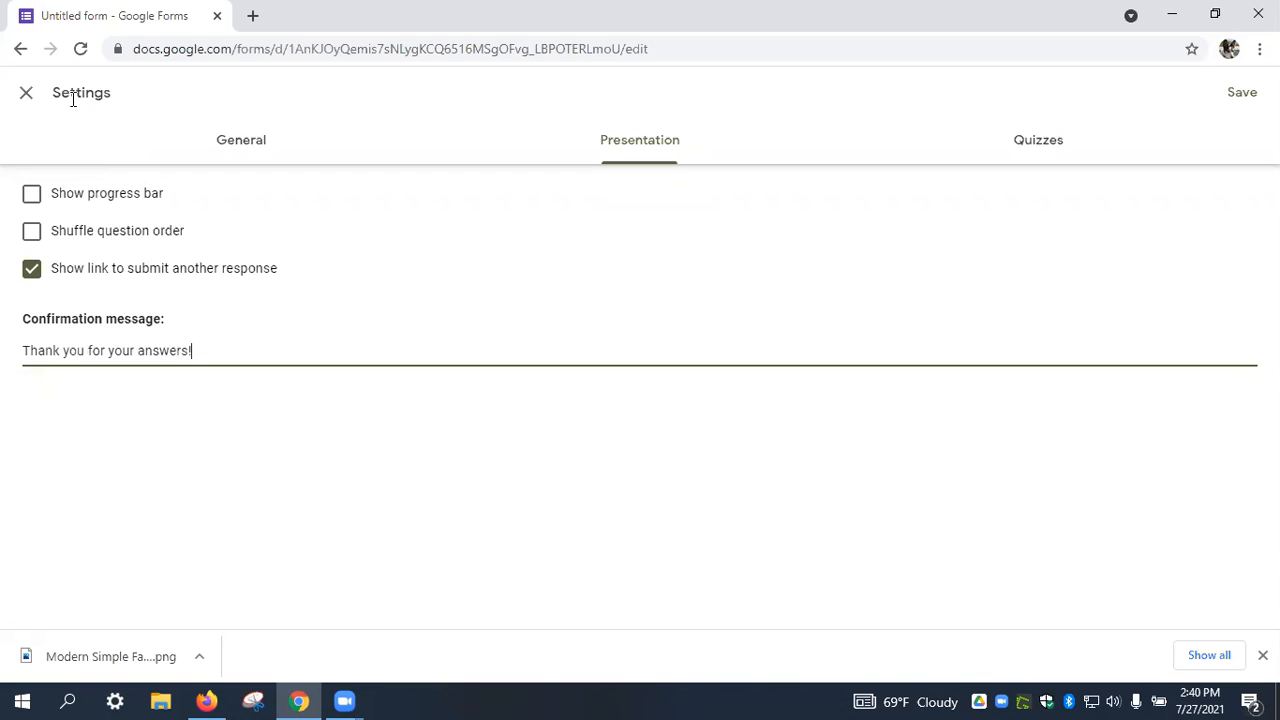
pyautogui.click(1242, 98)
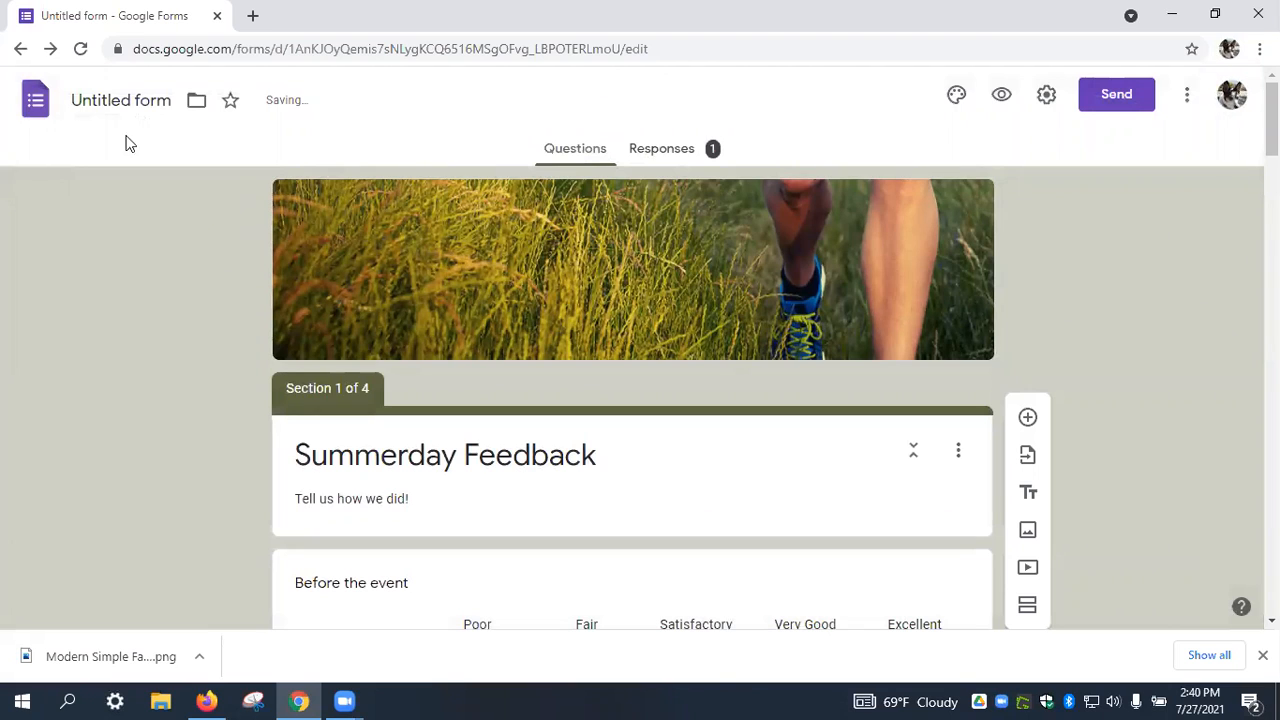
# Change the form's title from Untitled to Summerday Feedback.
pyautogui.click(121, 100)
pyautogui.click(197, 440)
pyautogui.scroll(-3, 196, 434)
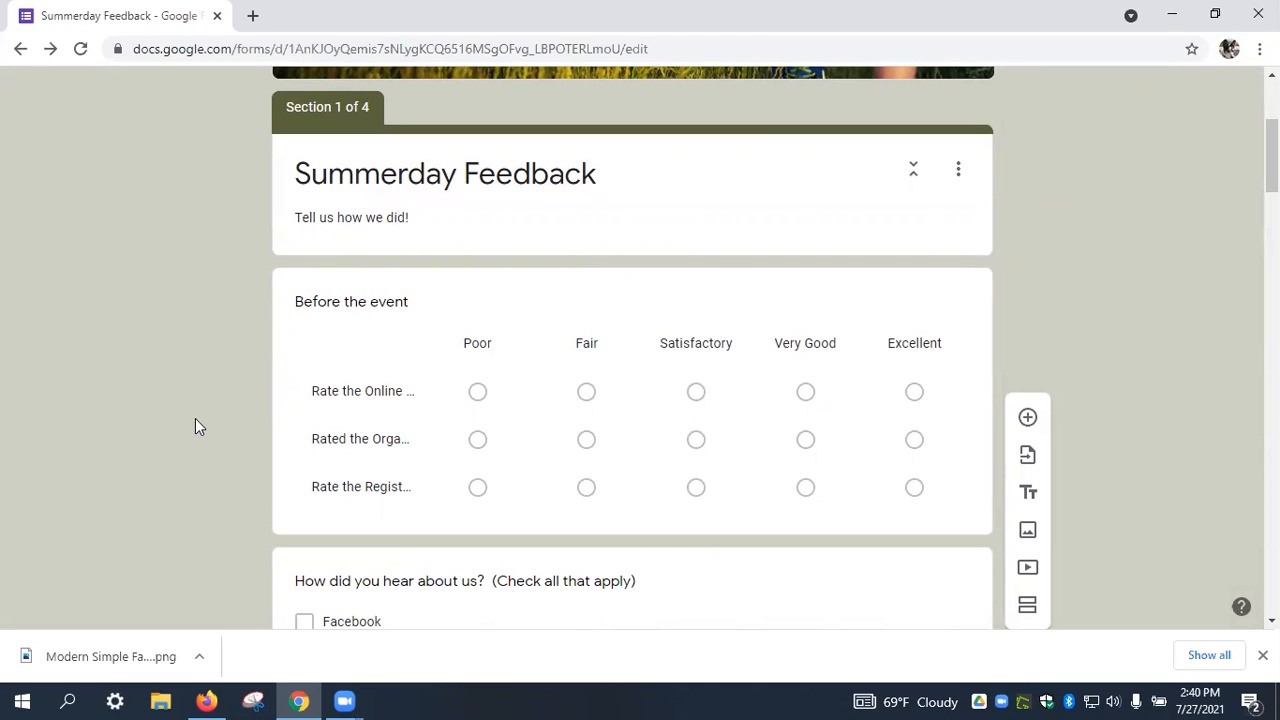
pyautogui.scroll(3, 199, 350)
pyautogui.scroll(1, 199, 351)
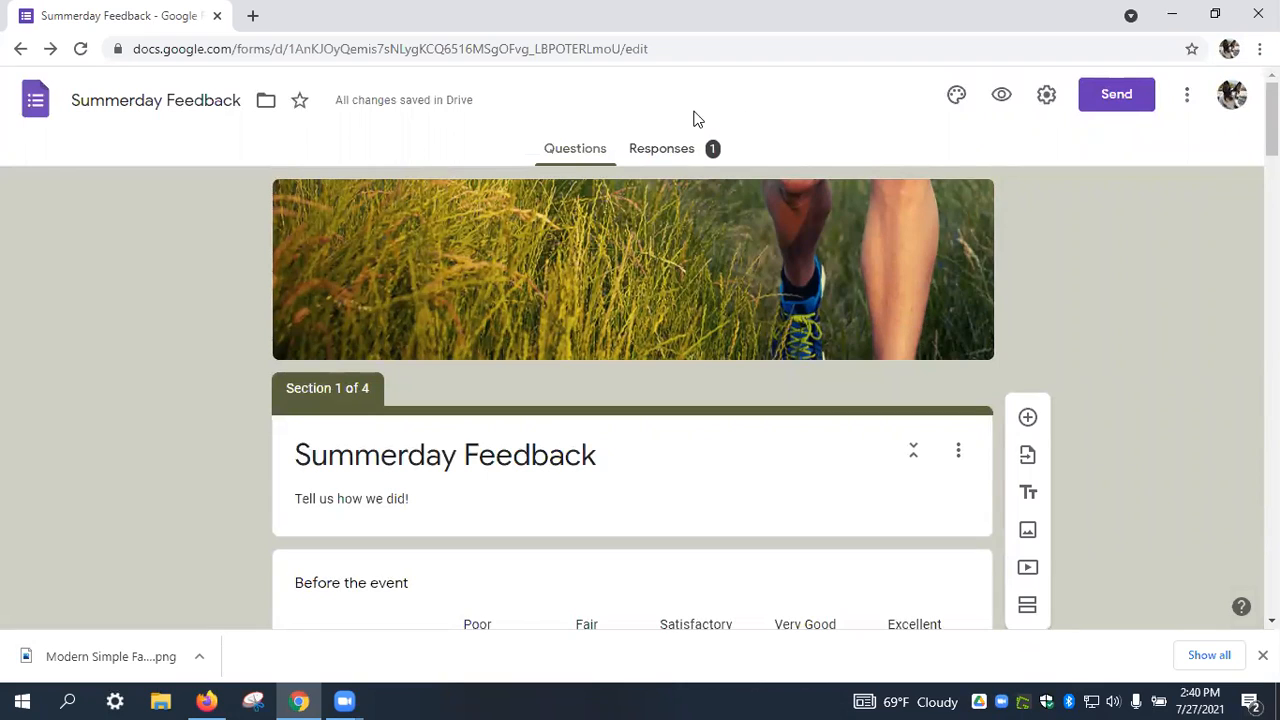
pyautogui.click(614, 90)
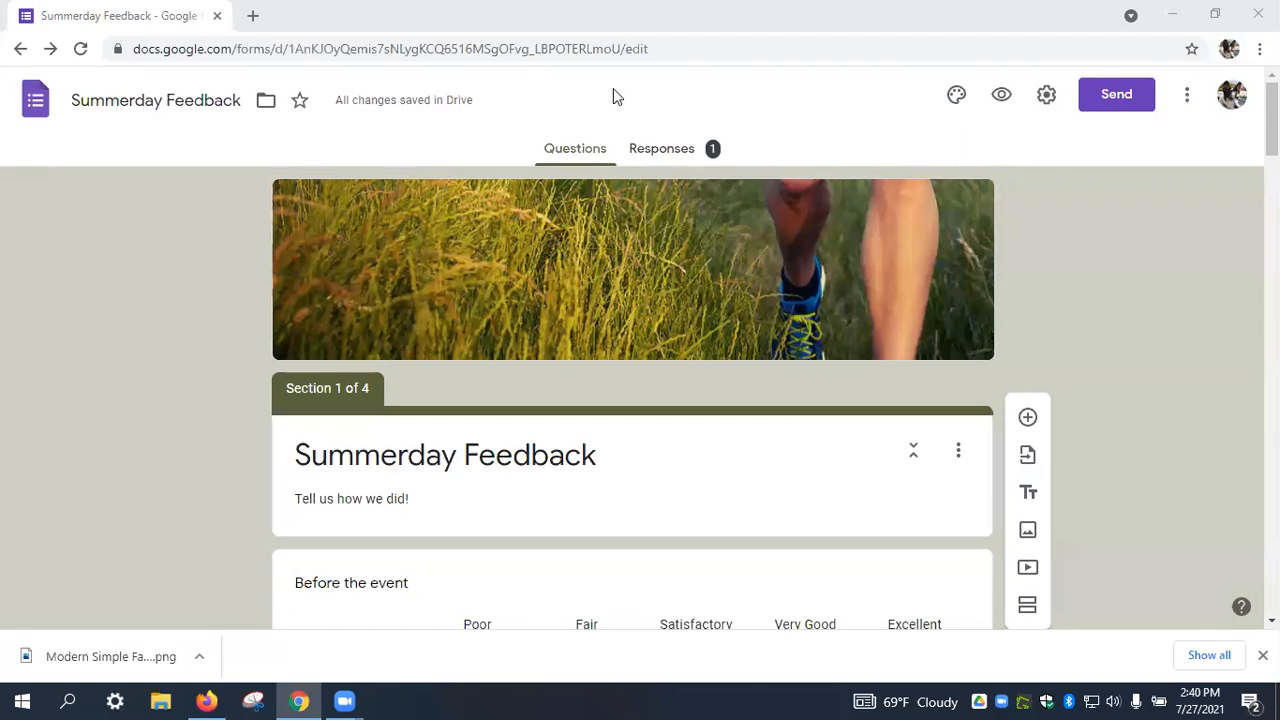
pyautogui.click(811, 106)
pyautogui.click(677, 148)
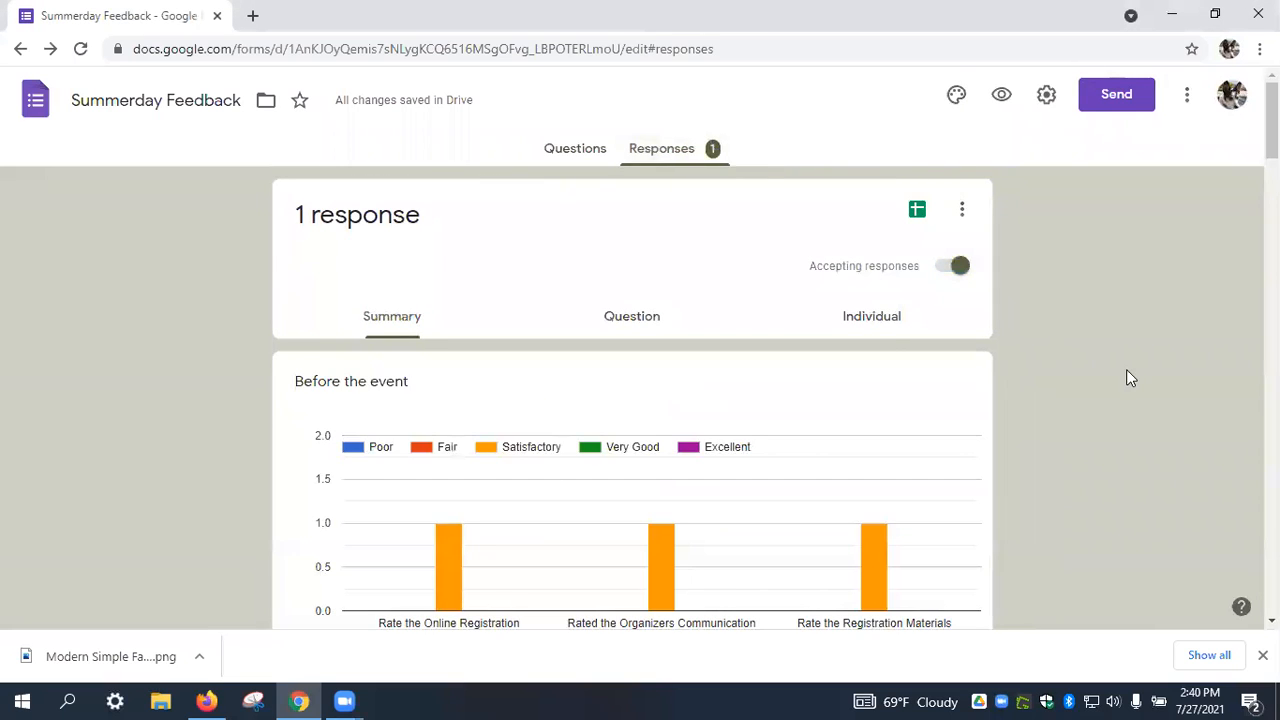
pyautogui.scroll(-2, 960, 392)
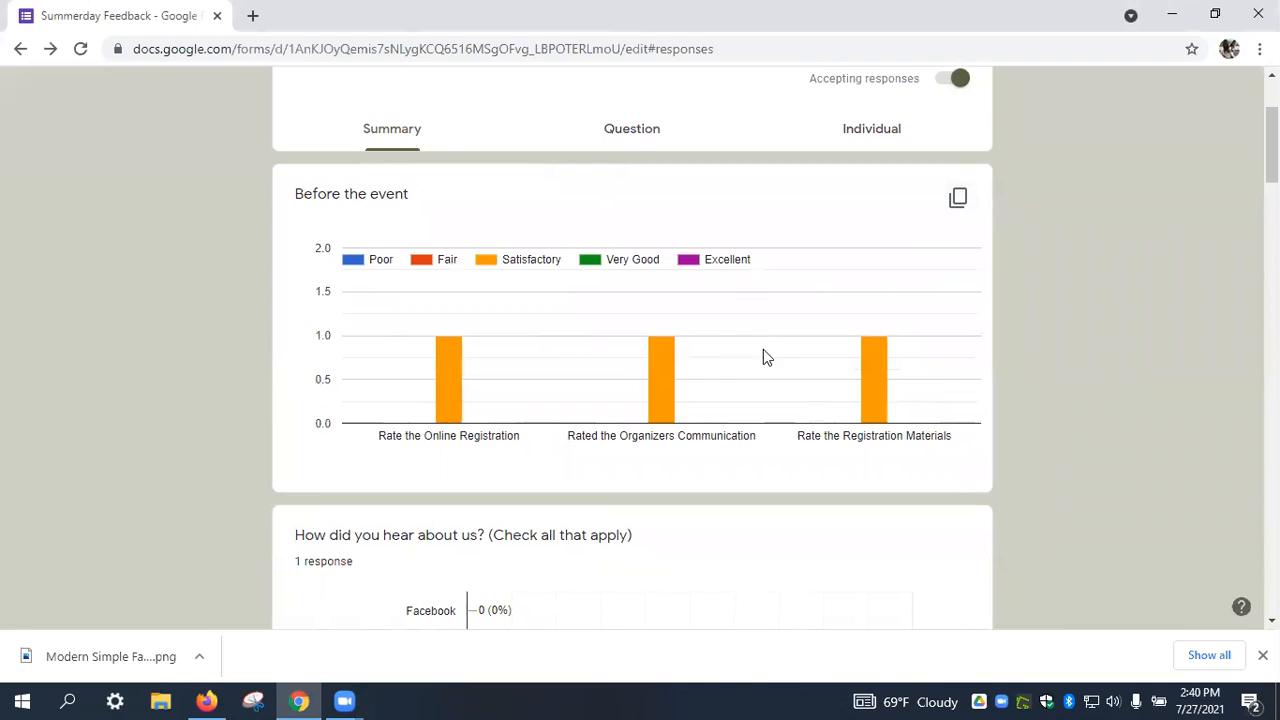
pyautogui.scroll(-2, 763, 350)
pyautogui.scroll(-5, 765, 350)
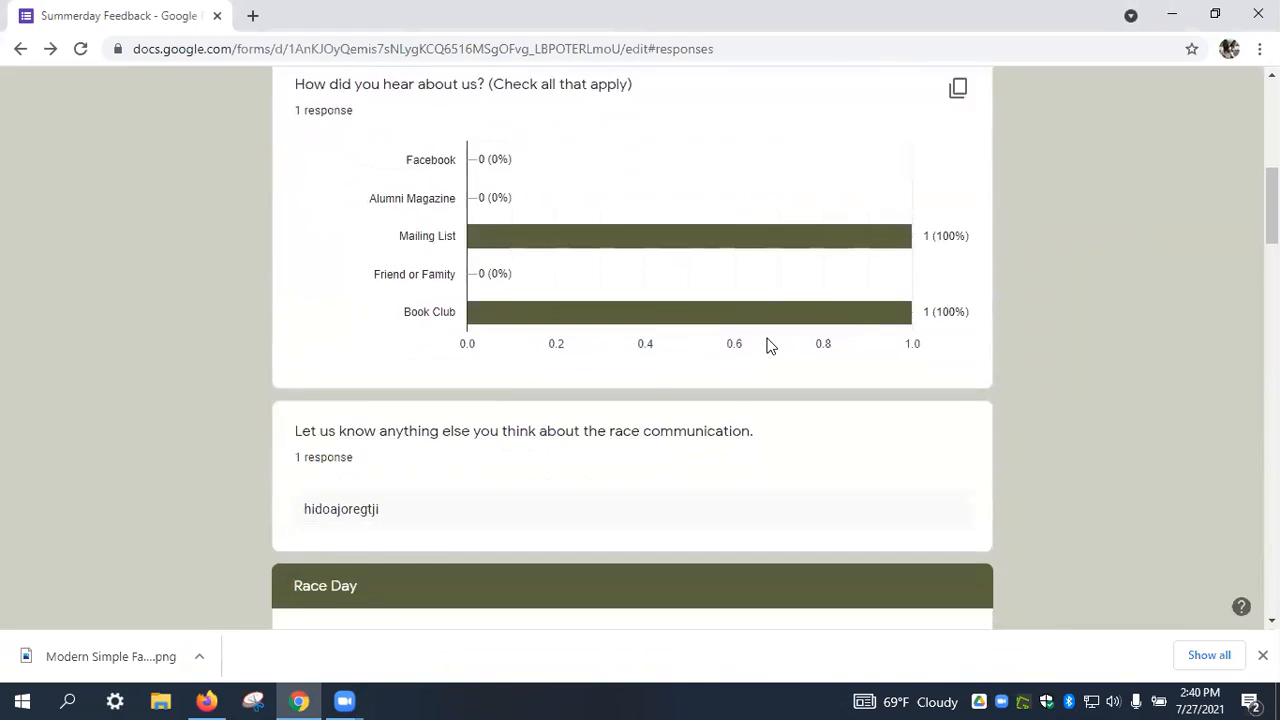
pyautogui.scroll(-5, 768, 345)
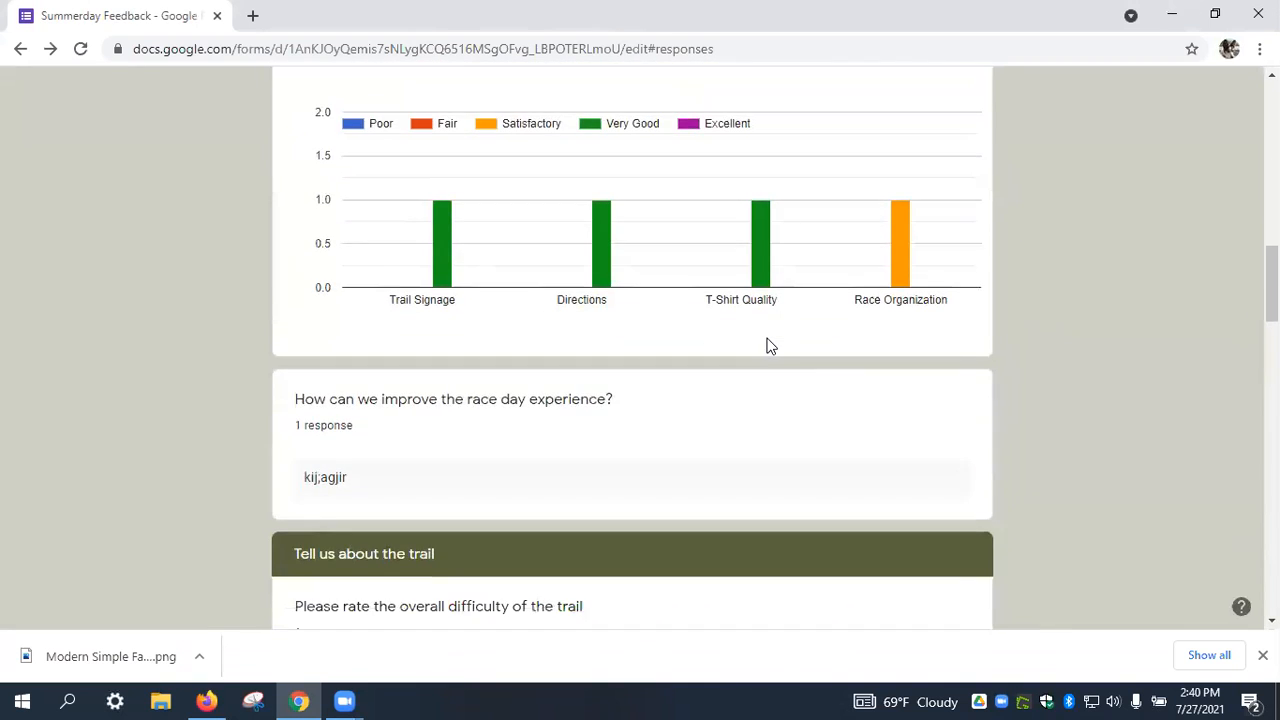
pyautogui.scroll(-5, 768, 345)
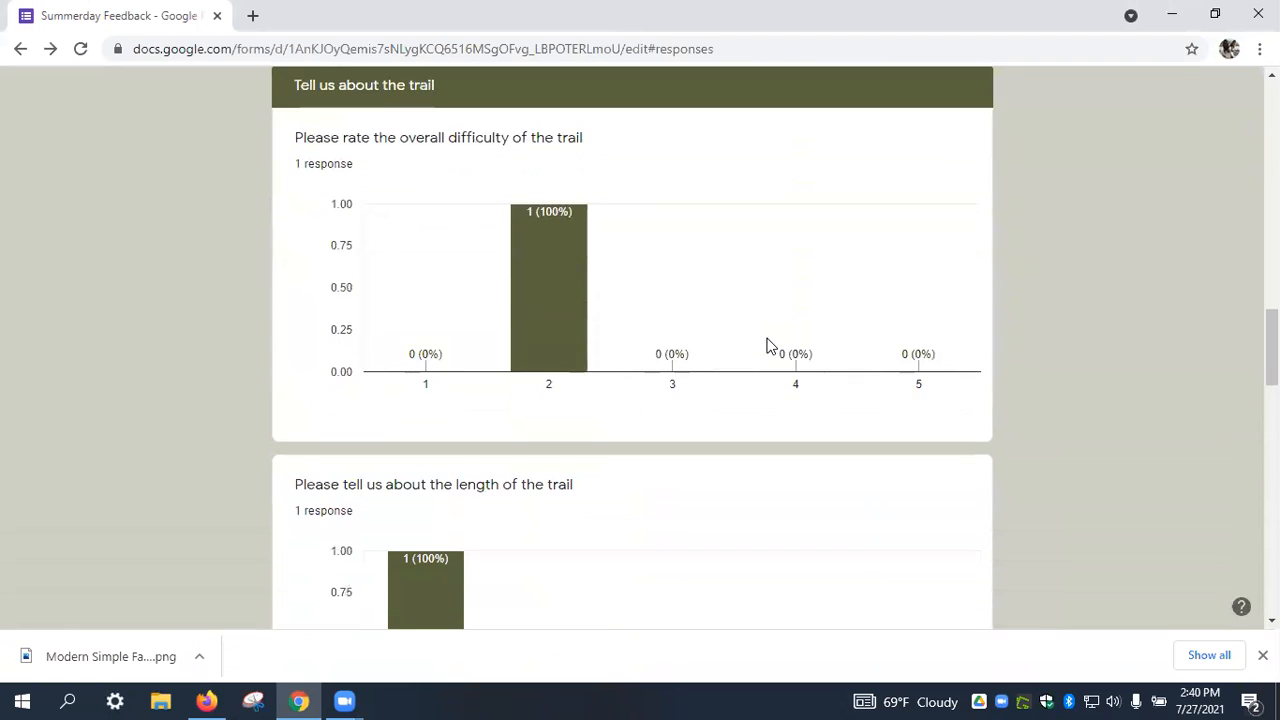
pyautogui.scroll(-10, 768, 345)
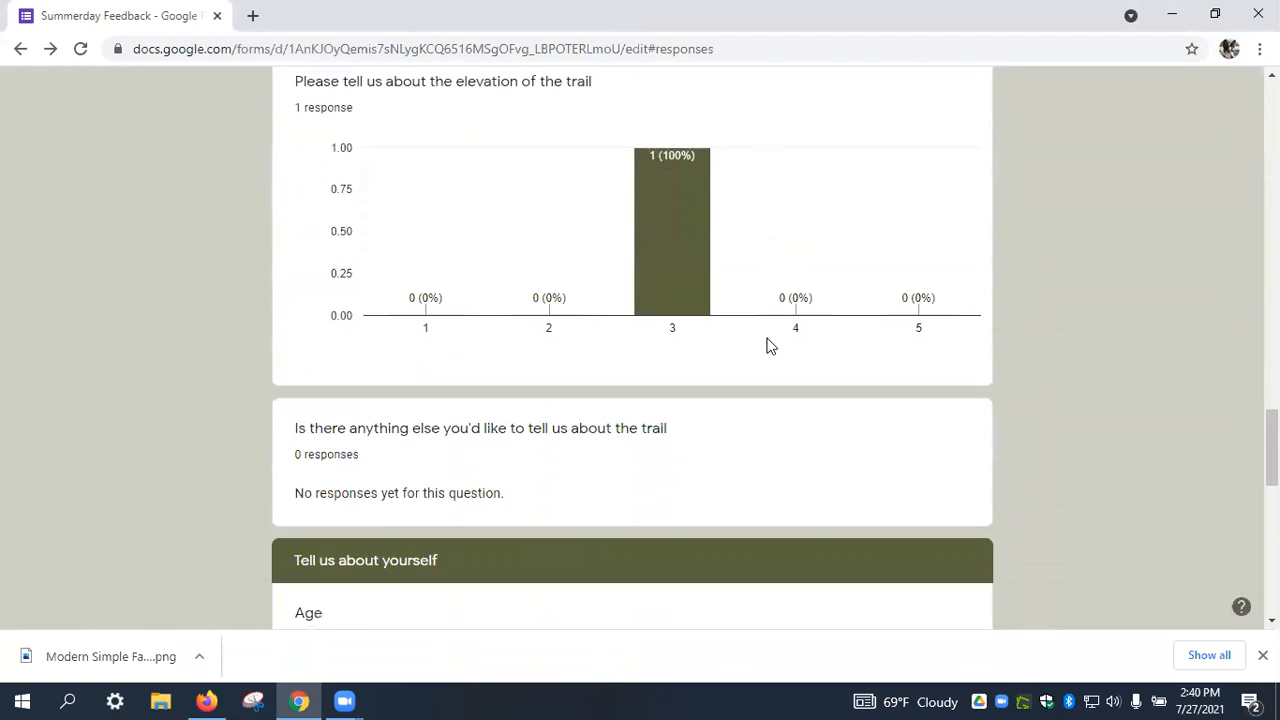
pyautogui.scroll(-6, 770, 345)
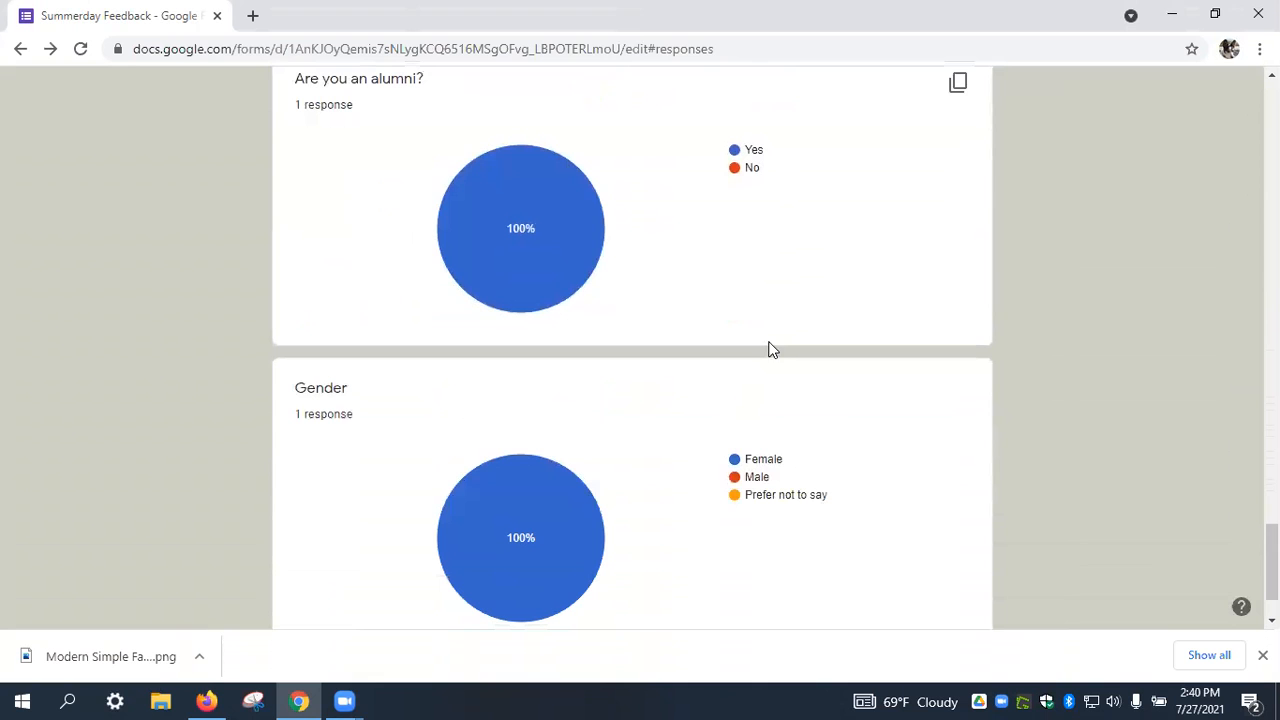
pyautogui.scroll(-1, 774, 347)
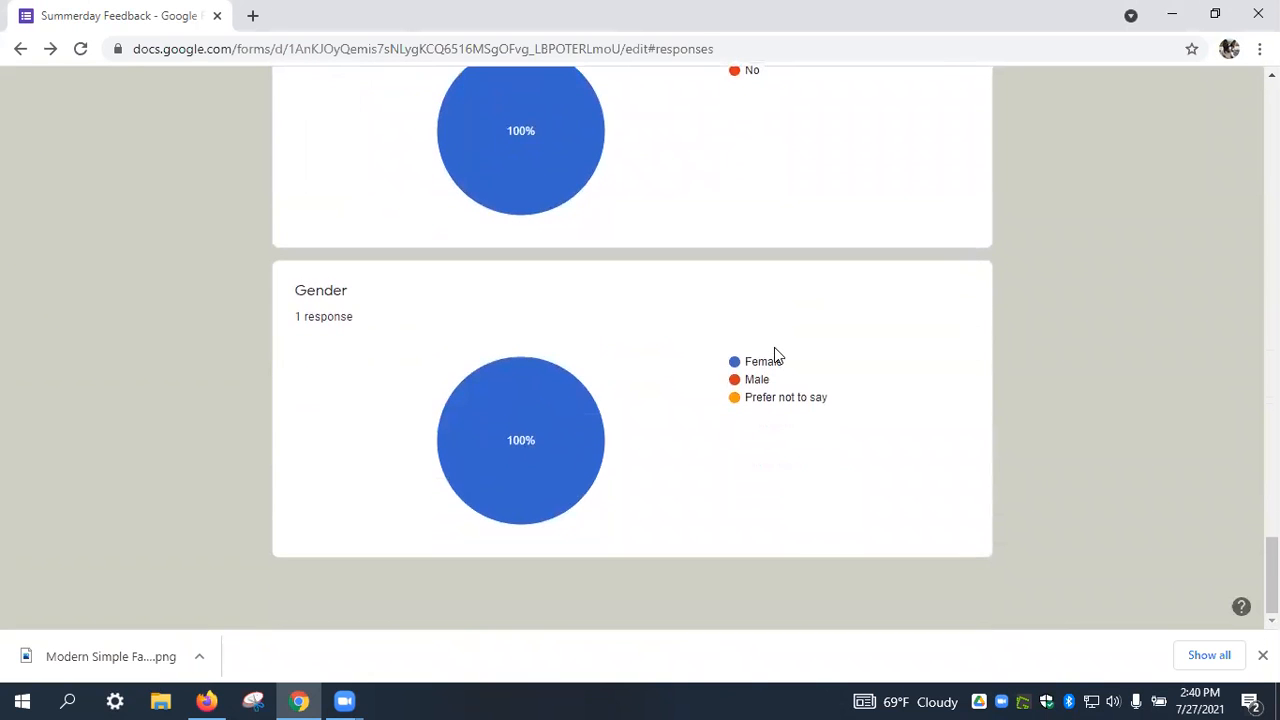
pyautogui.scroll(5, 774, 345)
pyautogui.scroll(20, 780, 348)
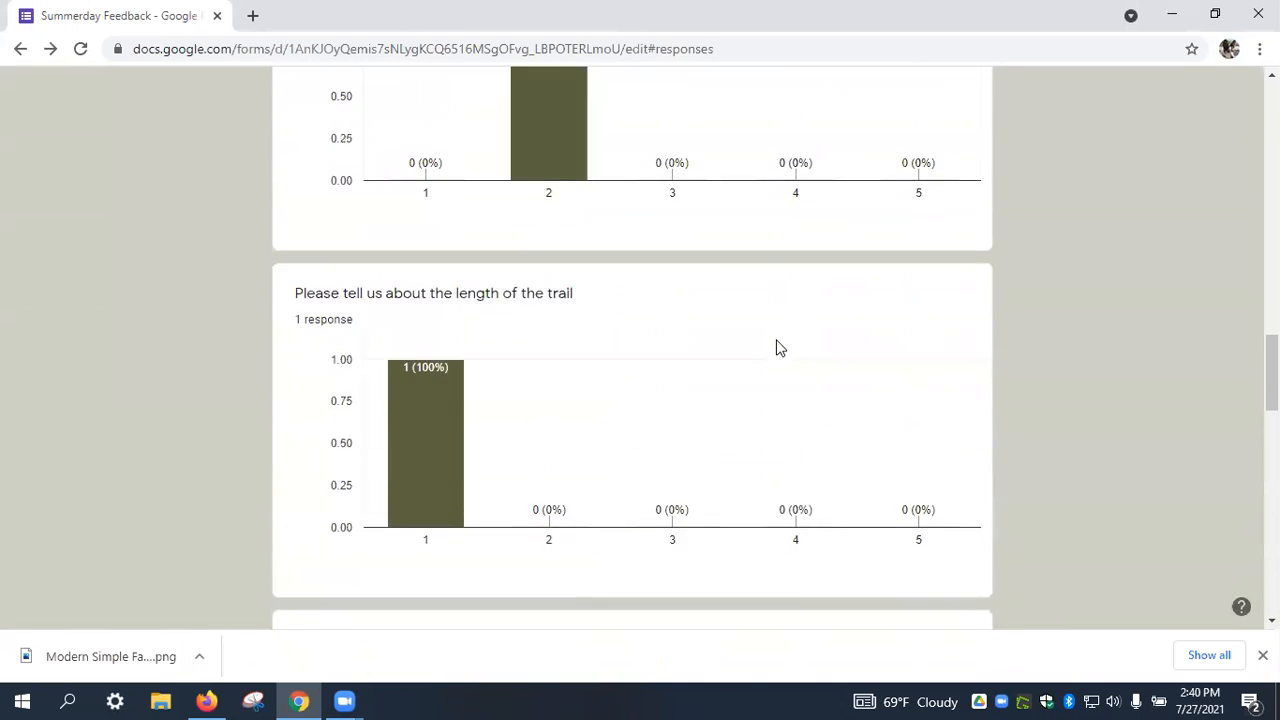
pyautogui.scroll(5, 780, 348)
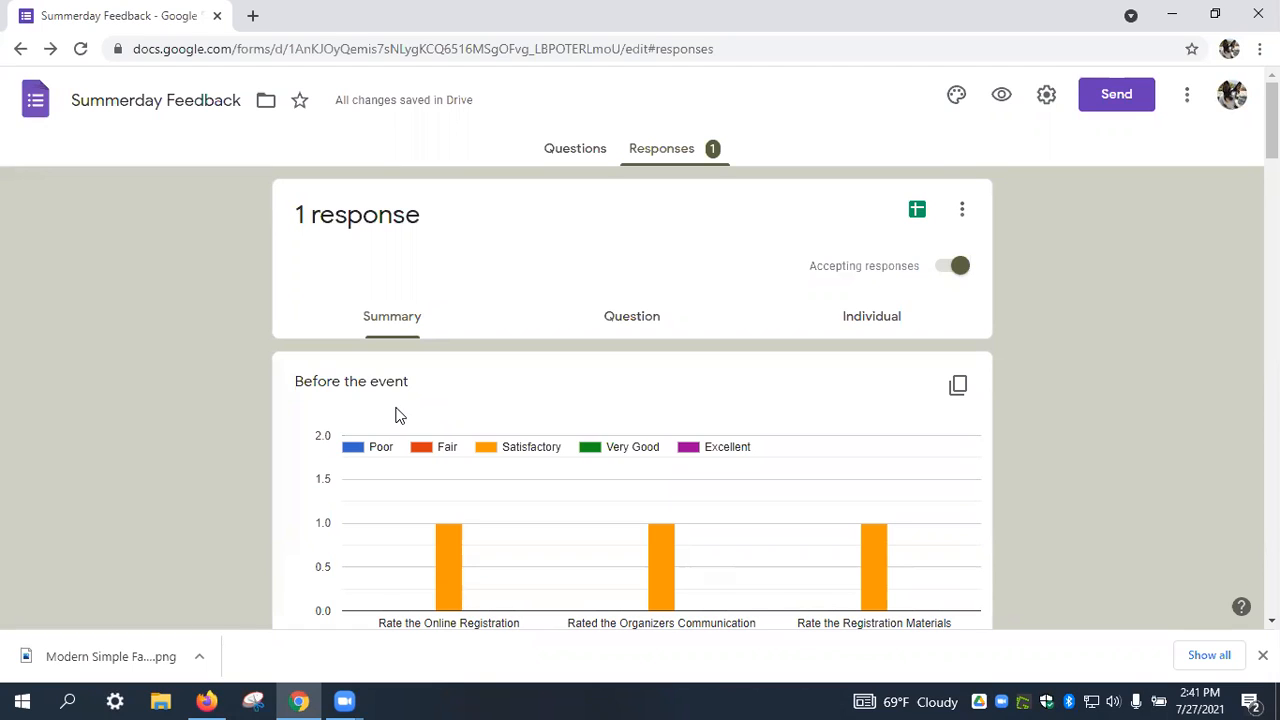
pyautogui.click(568, 155)
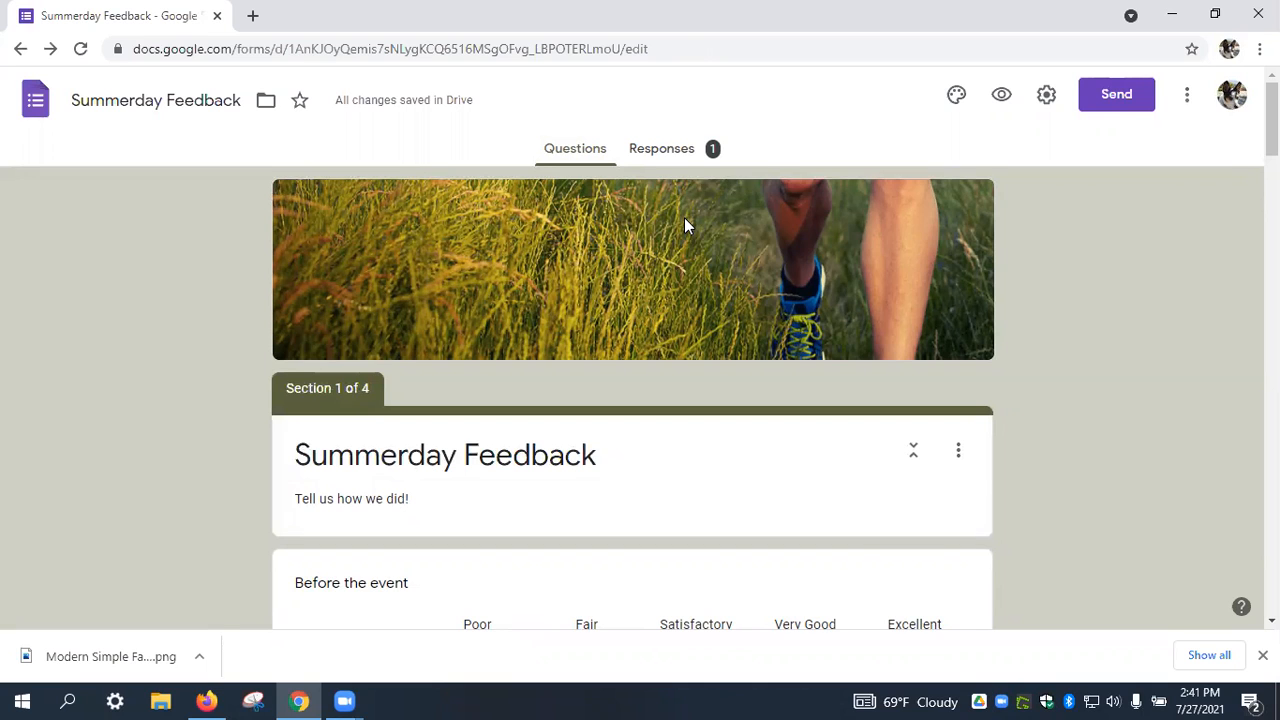
# Send the form by e-mail to the intended contact picked from autocomplete.
pyautogui.click(1115, 97)
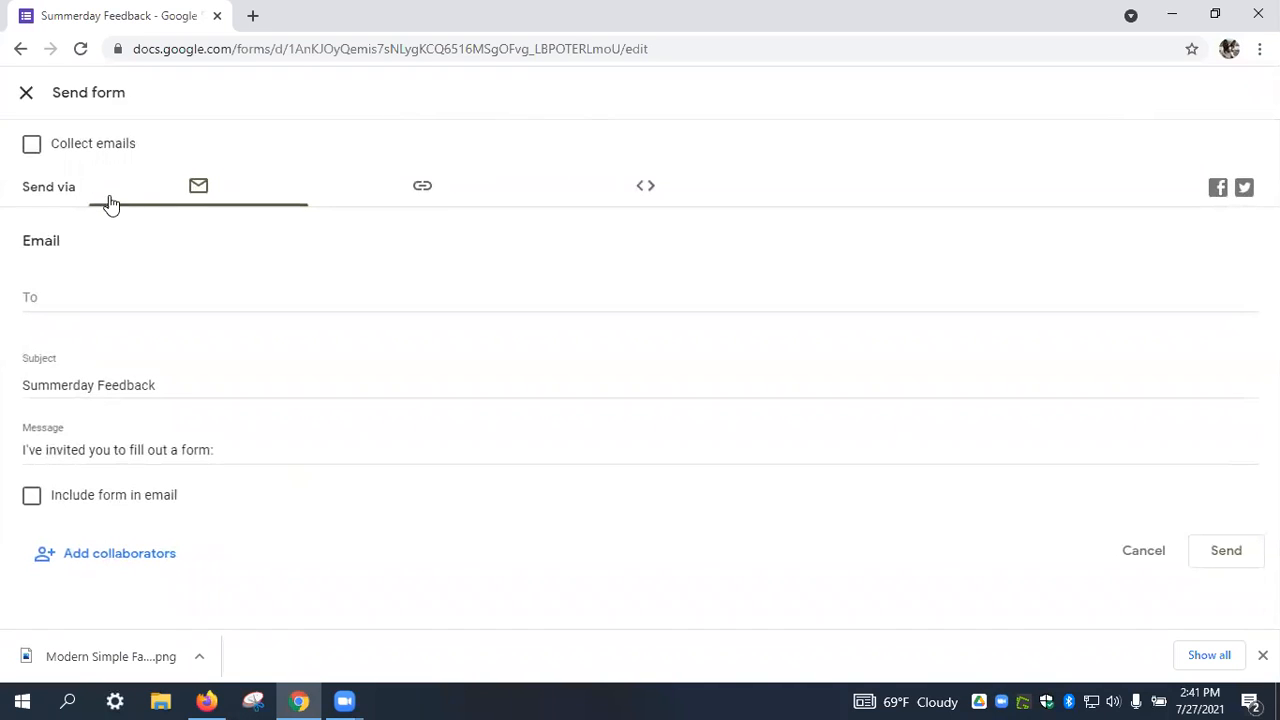
pyautogui.click(208, 195)
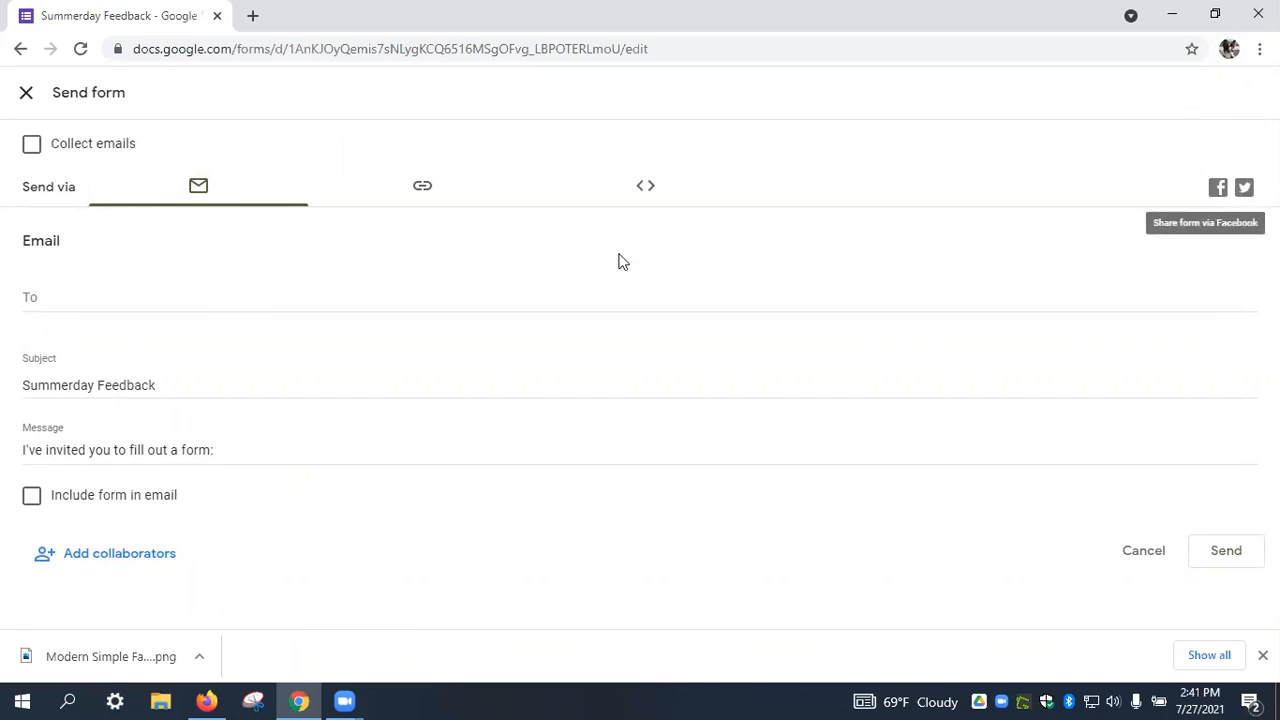
pyautogui.click(178, 290)
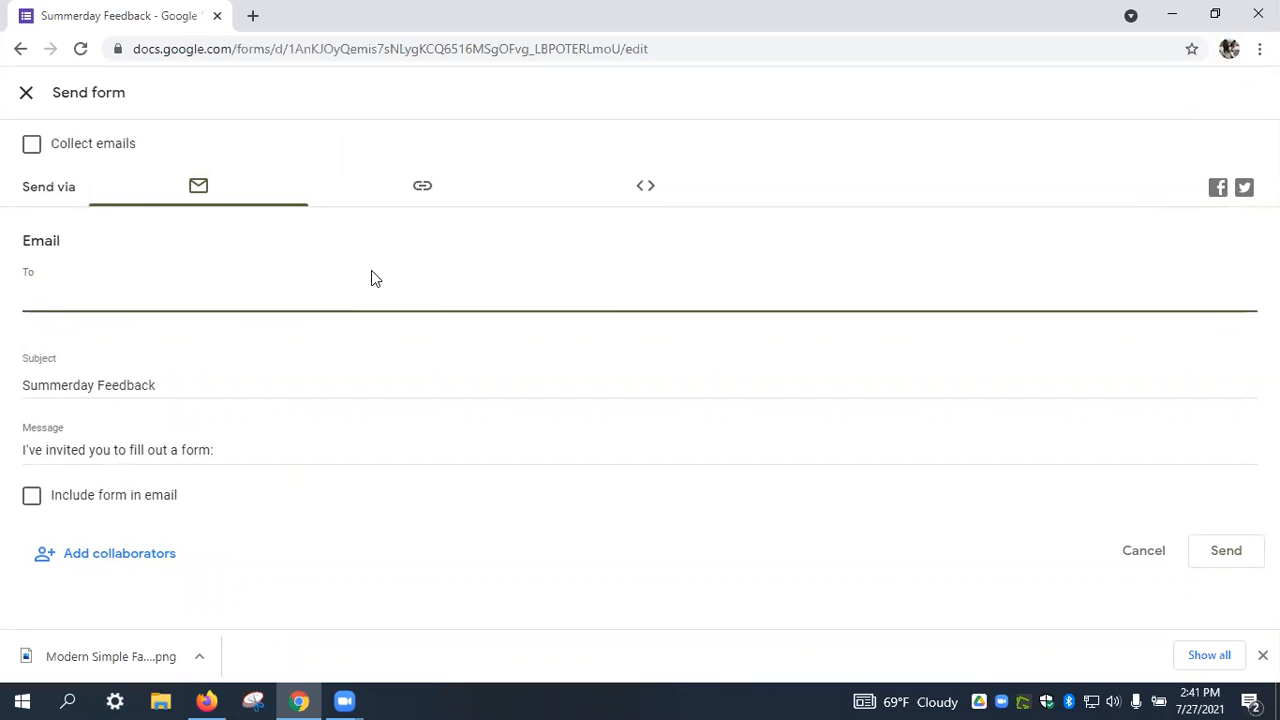
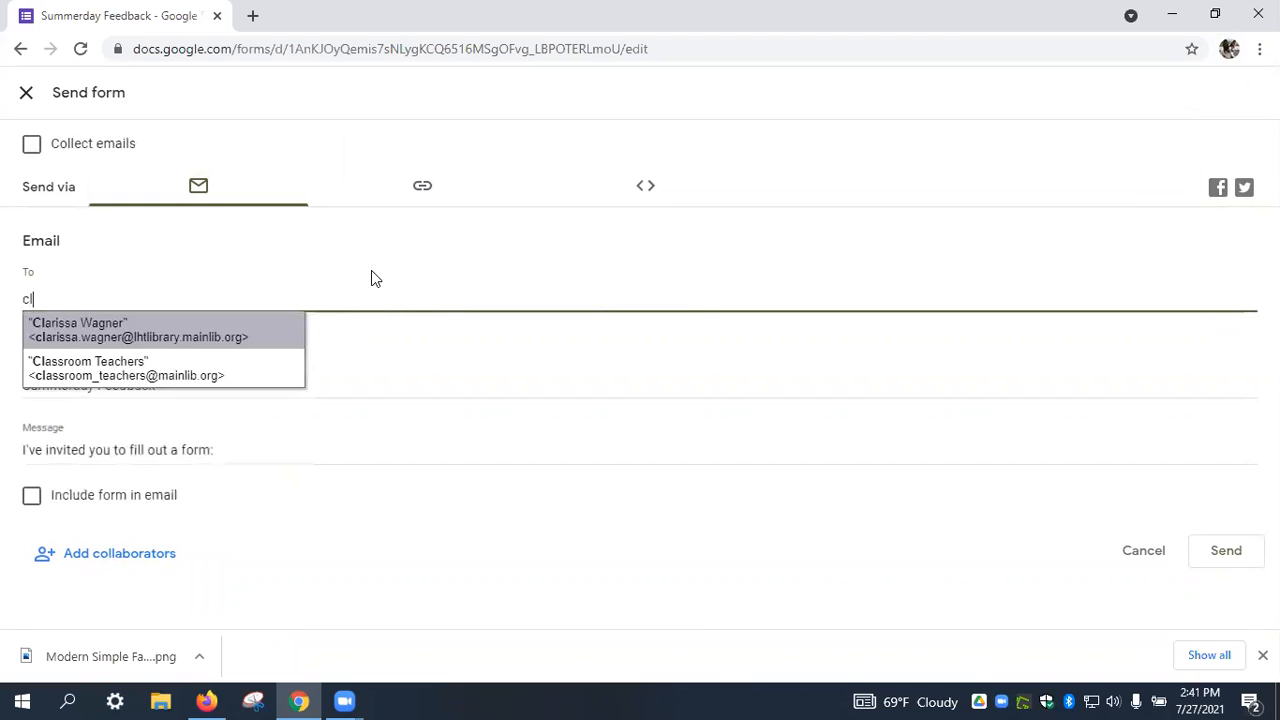
pyautogui.press('BackSpace')
pyautogui.press('BackSpace')
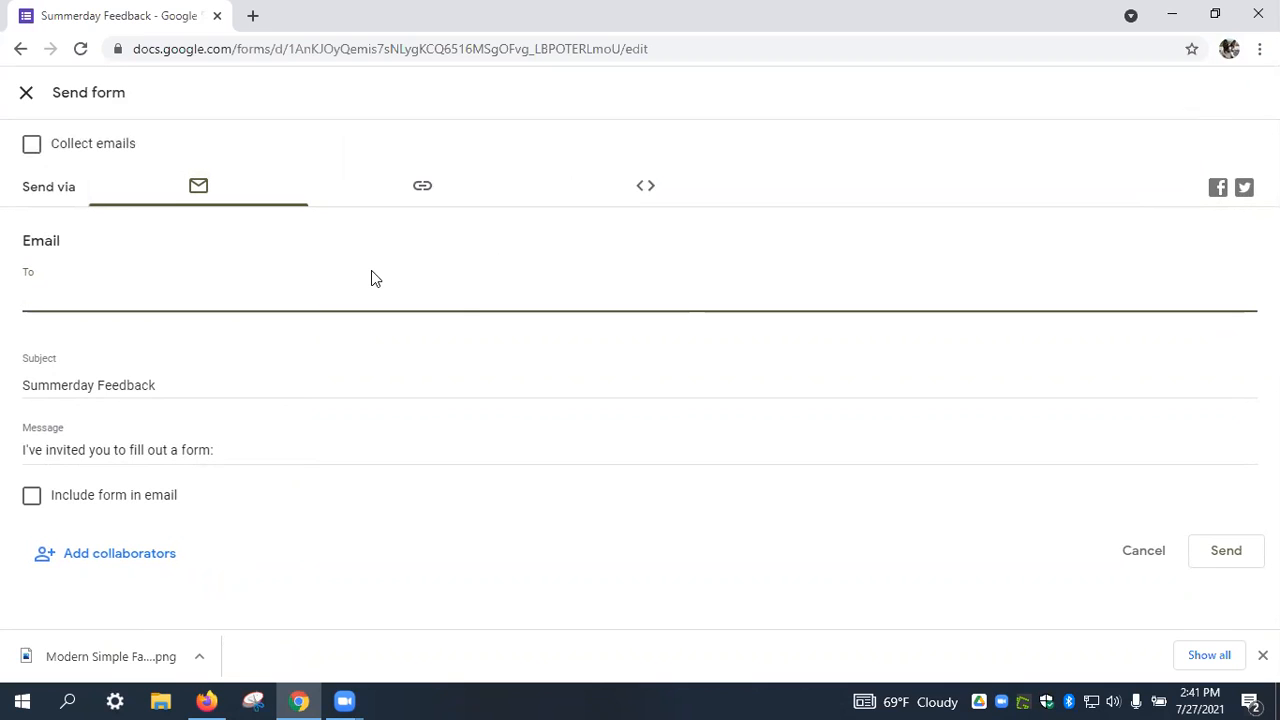
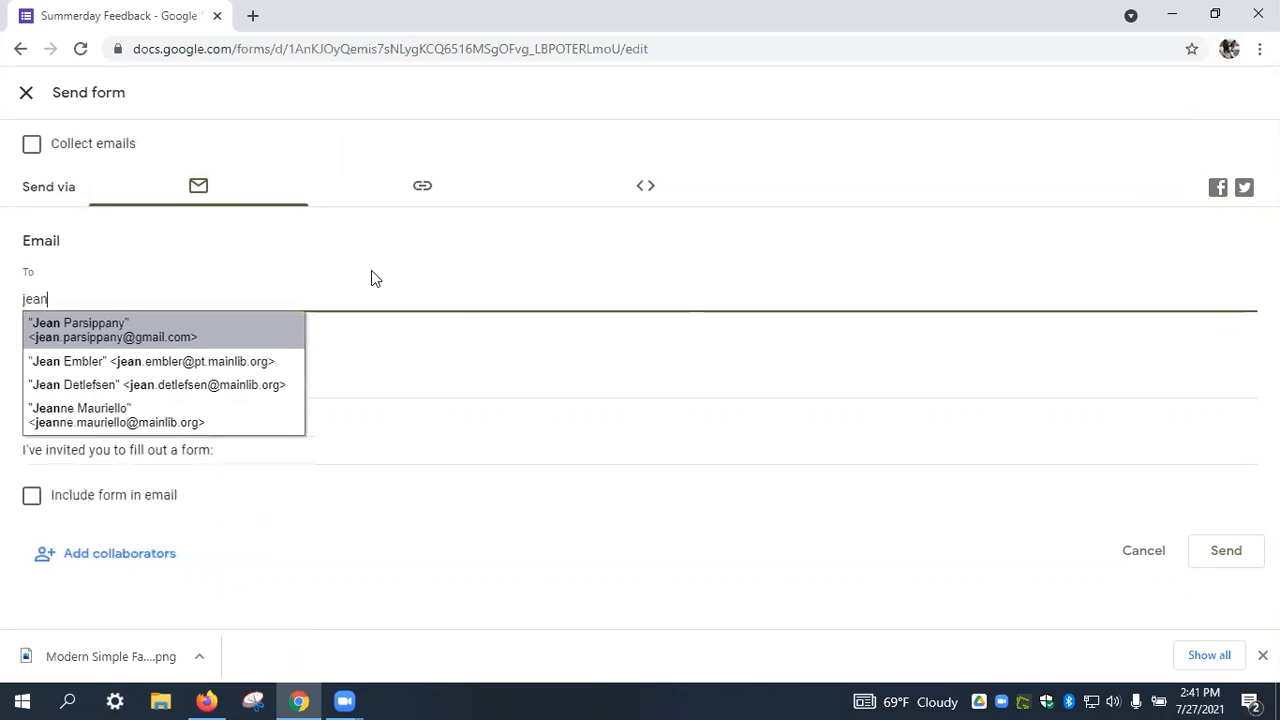
pyautogui.click(257, 340)
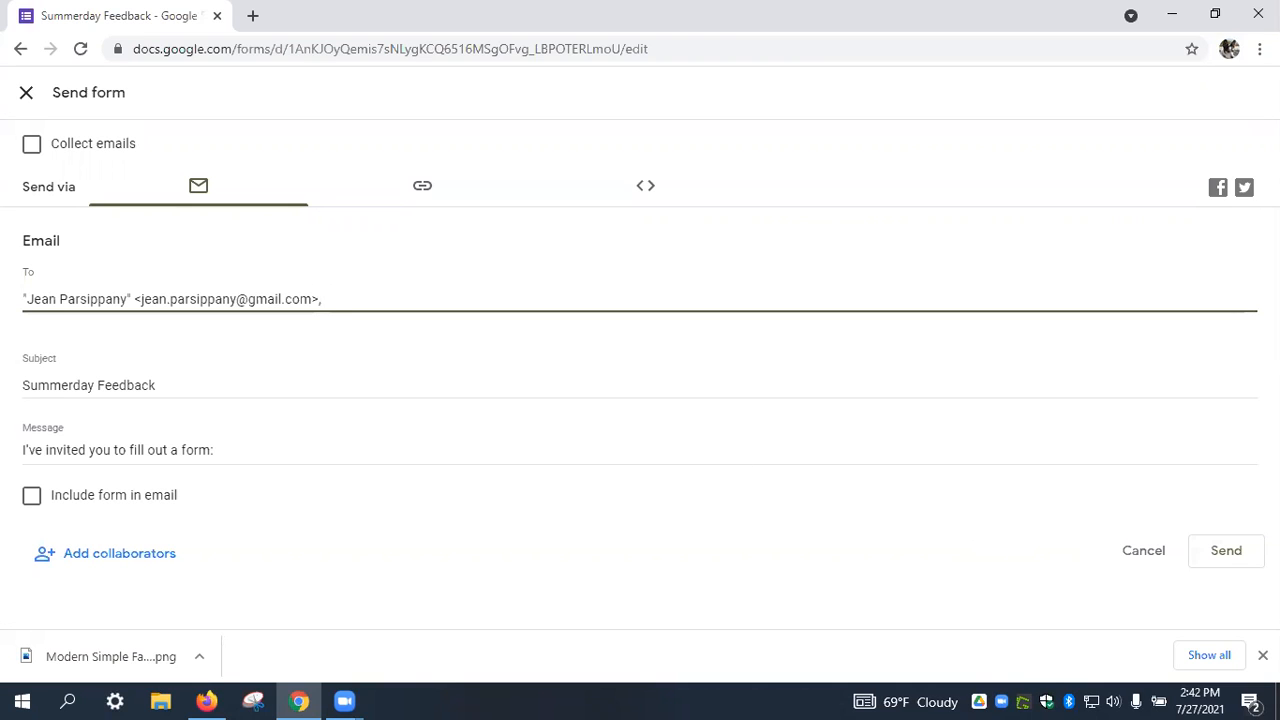
pyautogui.click(1213, 553)
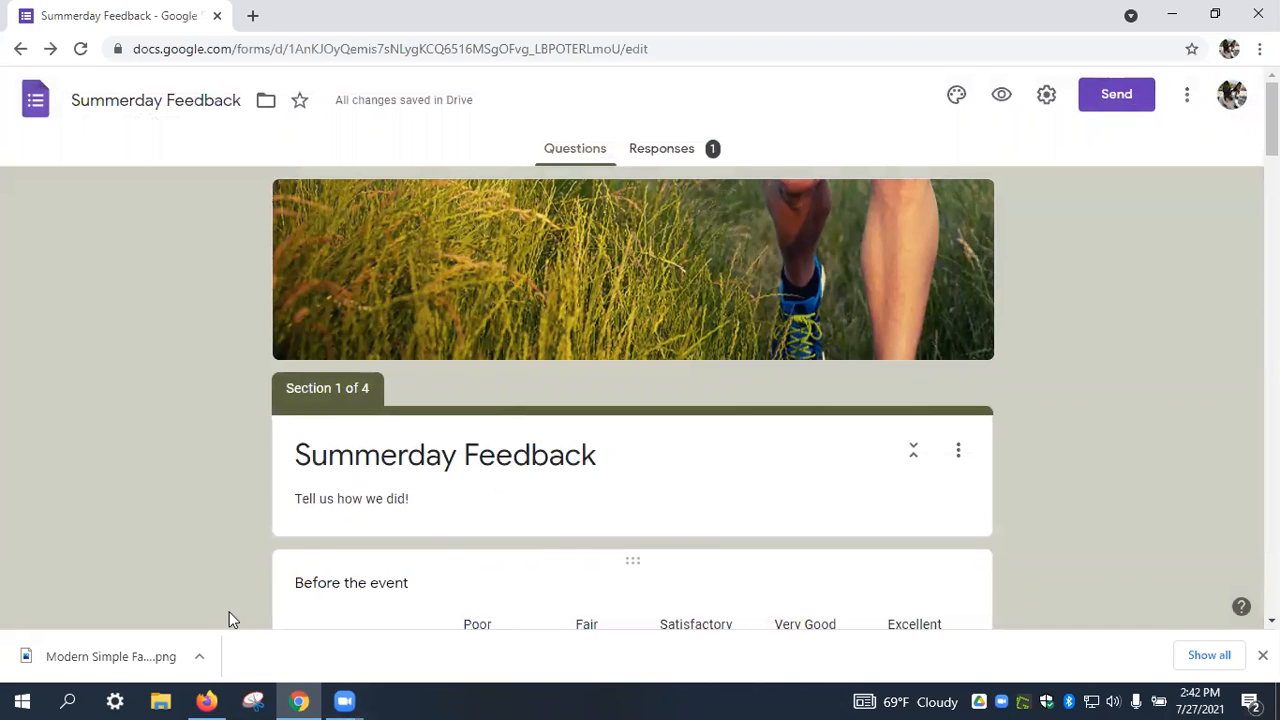
# In a new Firefox tab, go to Gmail and open the Summerday Feedback invitation email.
pyautogui.click(207, 700)
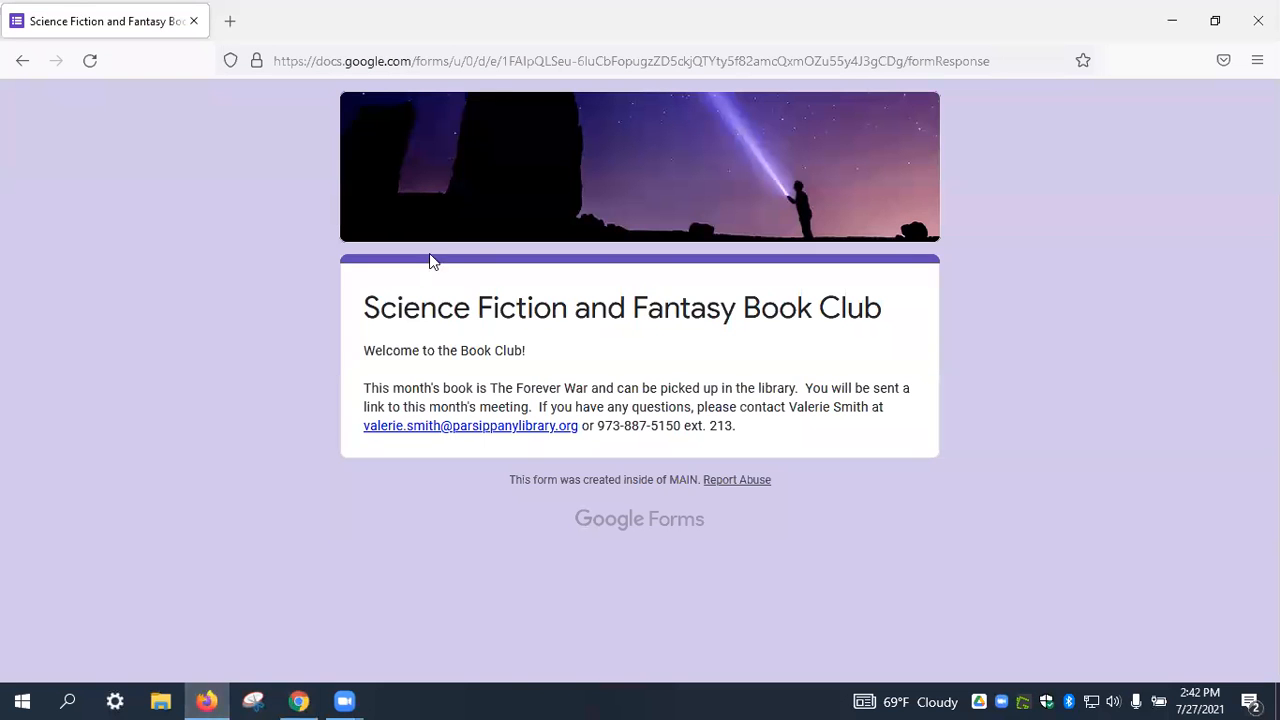
pyautogui.click(231, 23)
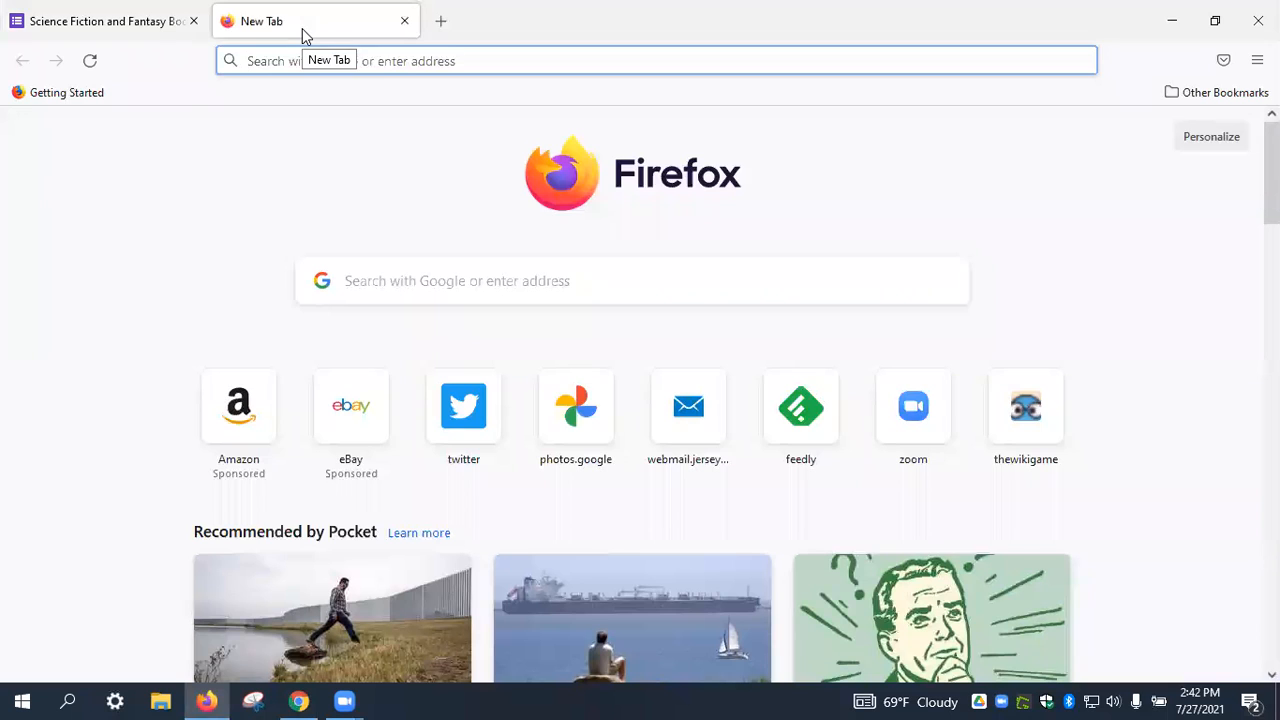
pyautogui.write('gmail')
pyautogui.press('Return')
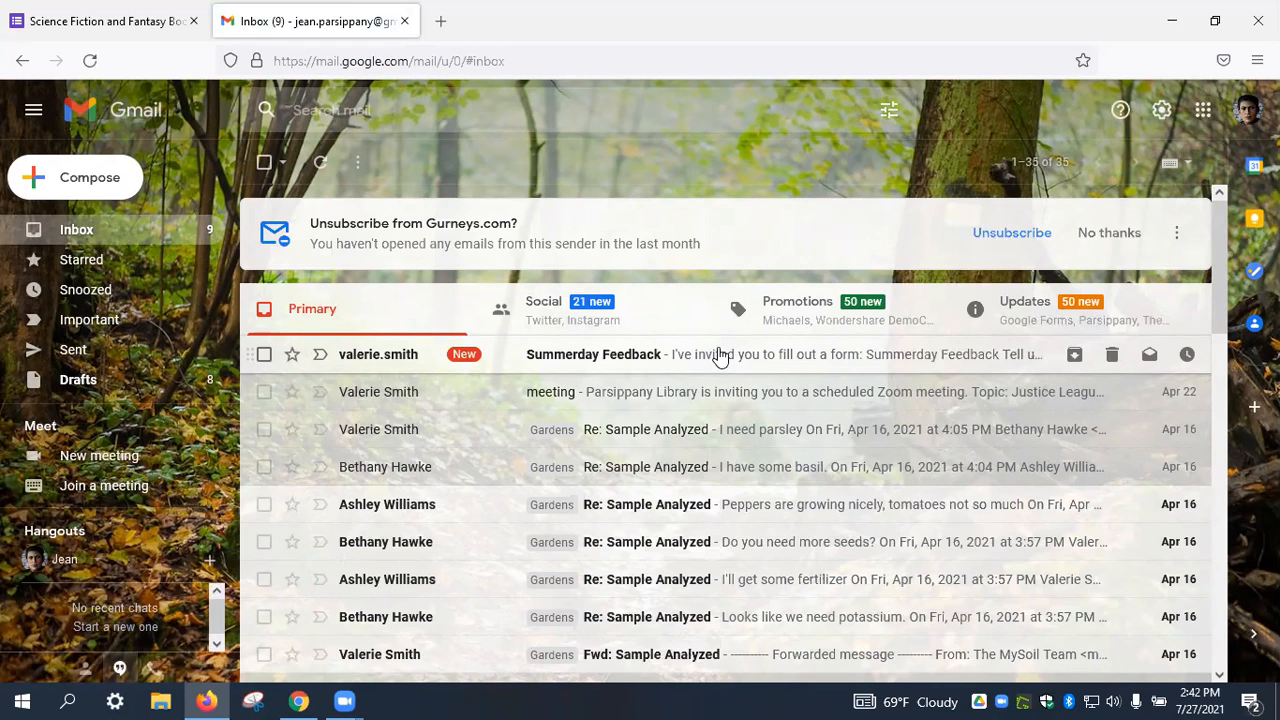
pyautogui.click(718, 355)
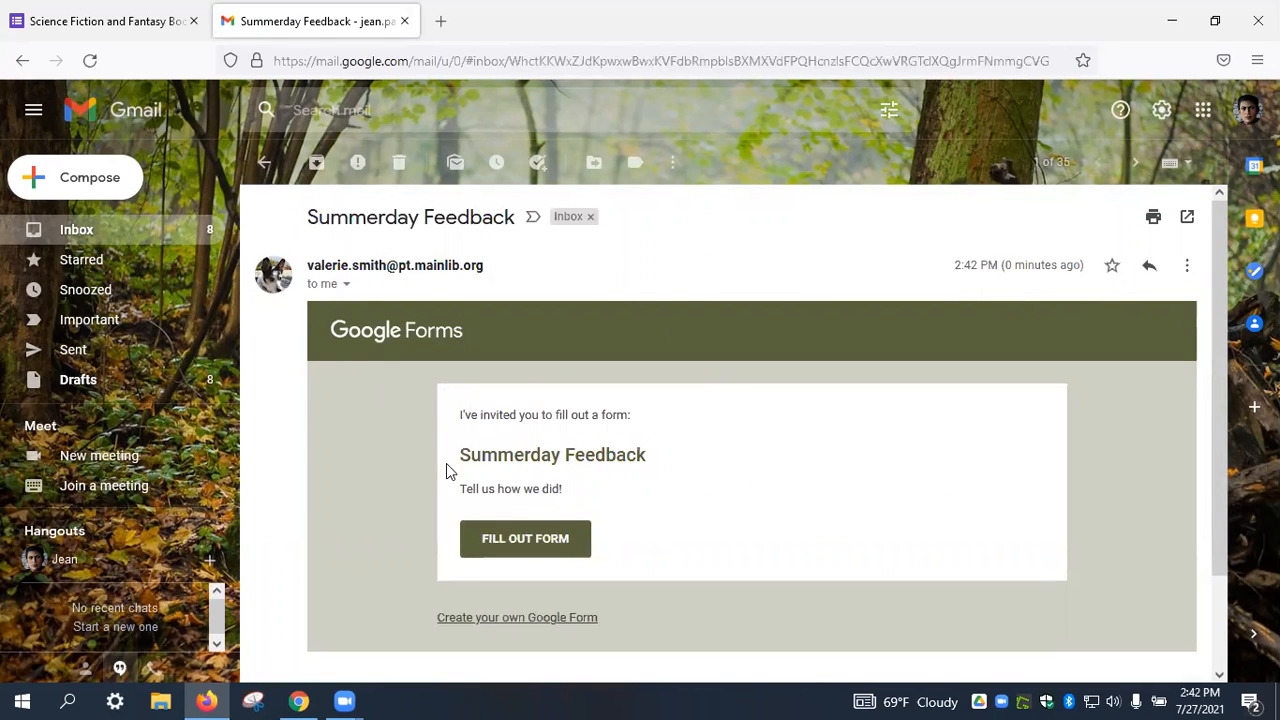
# Open the form and rate registration items (Very Good, Excellent, Very Good), ticking Facebook and Mailing List.
pyautogui.click(549, 538)
pyautogui.scroll(-3, 557, 440)
pyautogui.click(778, 230)
pyautogui.click(864, 295)
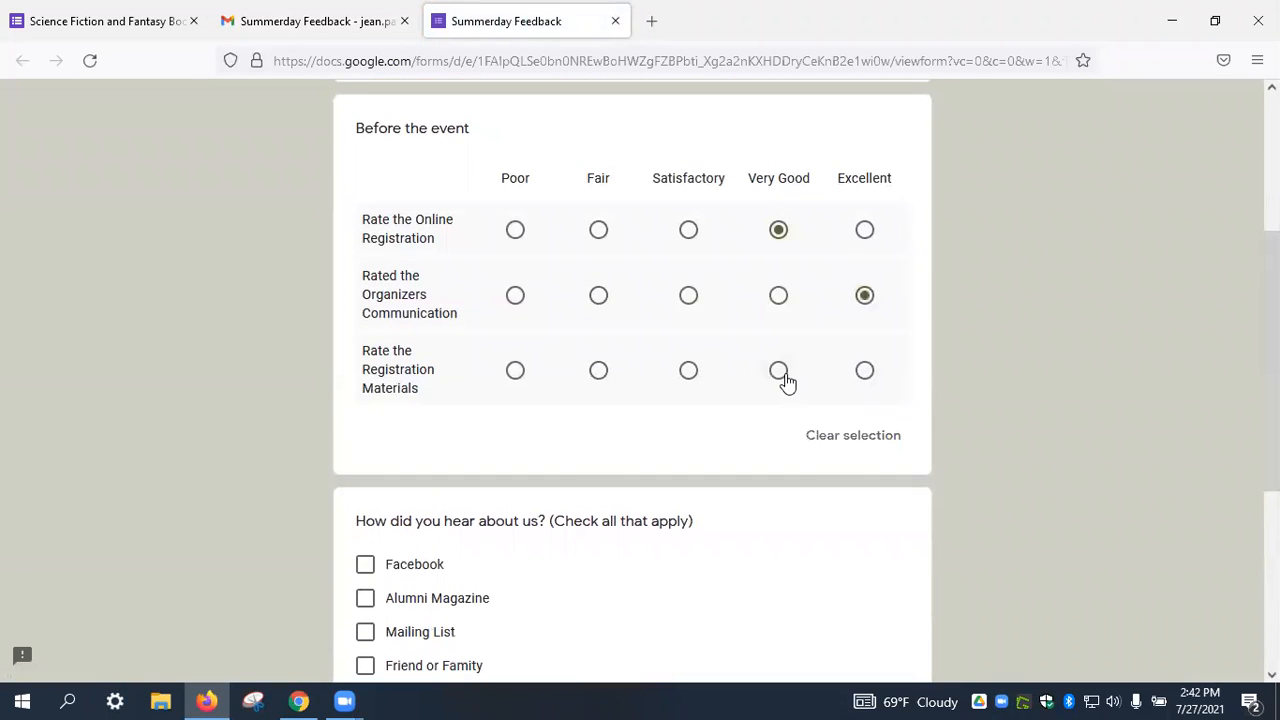
pyautogui.click(778, 370)
pyautogui.scroll(-3, 728, 420)
pyautogui.click(375, 289)
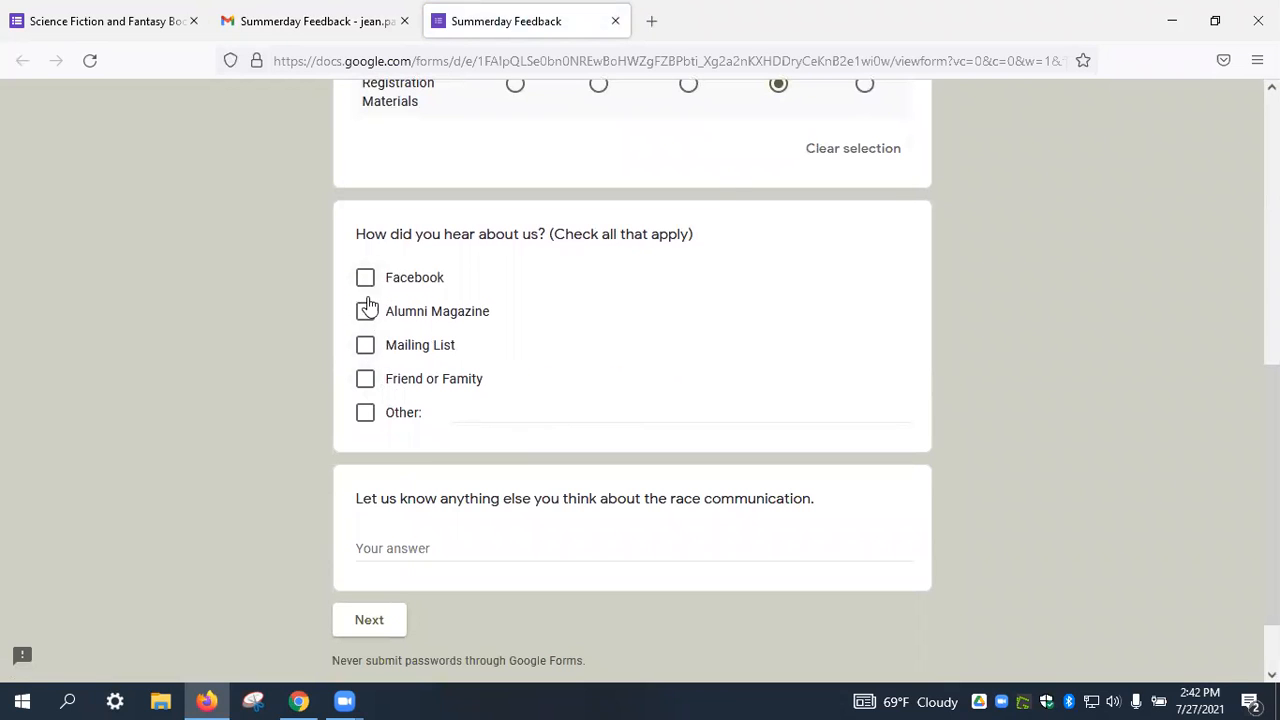
pyautogui.click(366, 350)
pyautogui.click(378, 620)
# Rate Race Day: Trail Signage Very Good, Directions Excellent, T-Shirt Very Good, Organization Excellent.
pyautogui.scroll(-3, 760, 440)
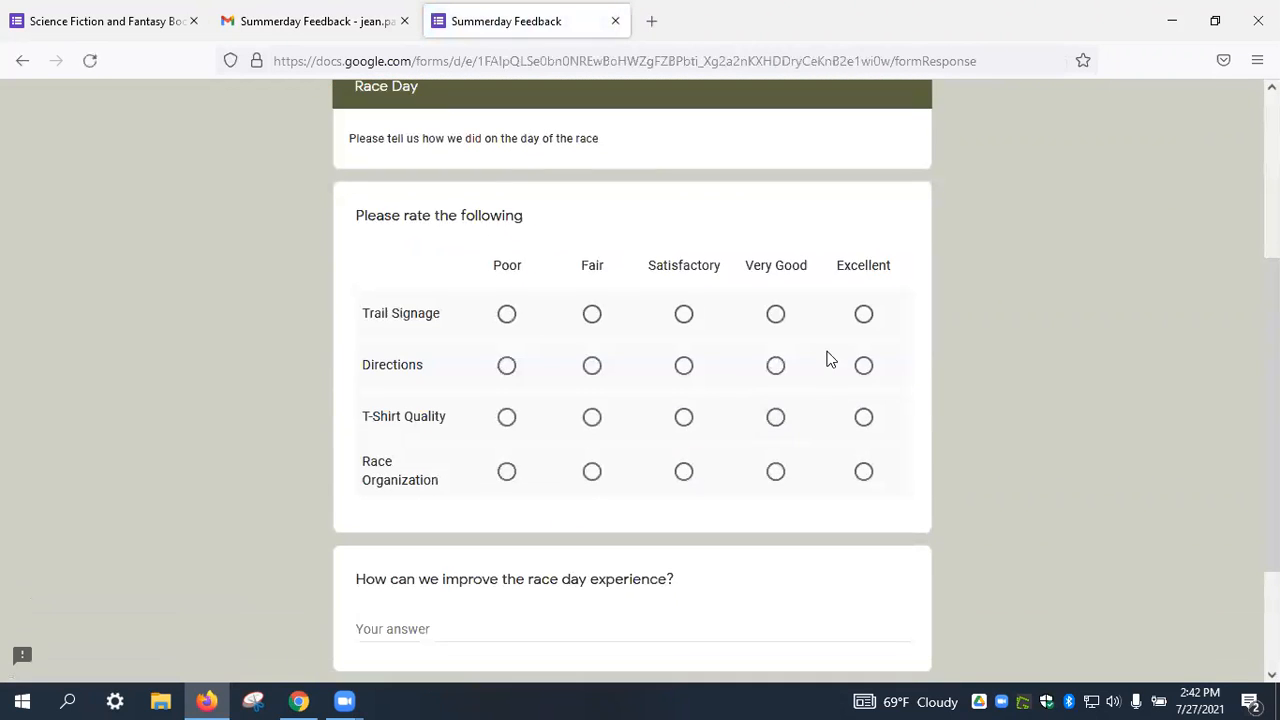
pyautogui.click(776, 314)
pyautogui.click(864, 366)
pyautogui.click(776, 417)
pyautogui.click(863, 471)
pyautogui.scroll(-1, 814, 481)
pyautogui.scroll(-2, 700, 495)
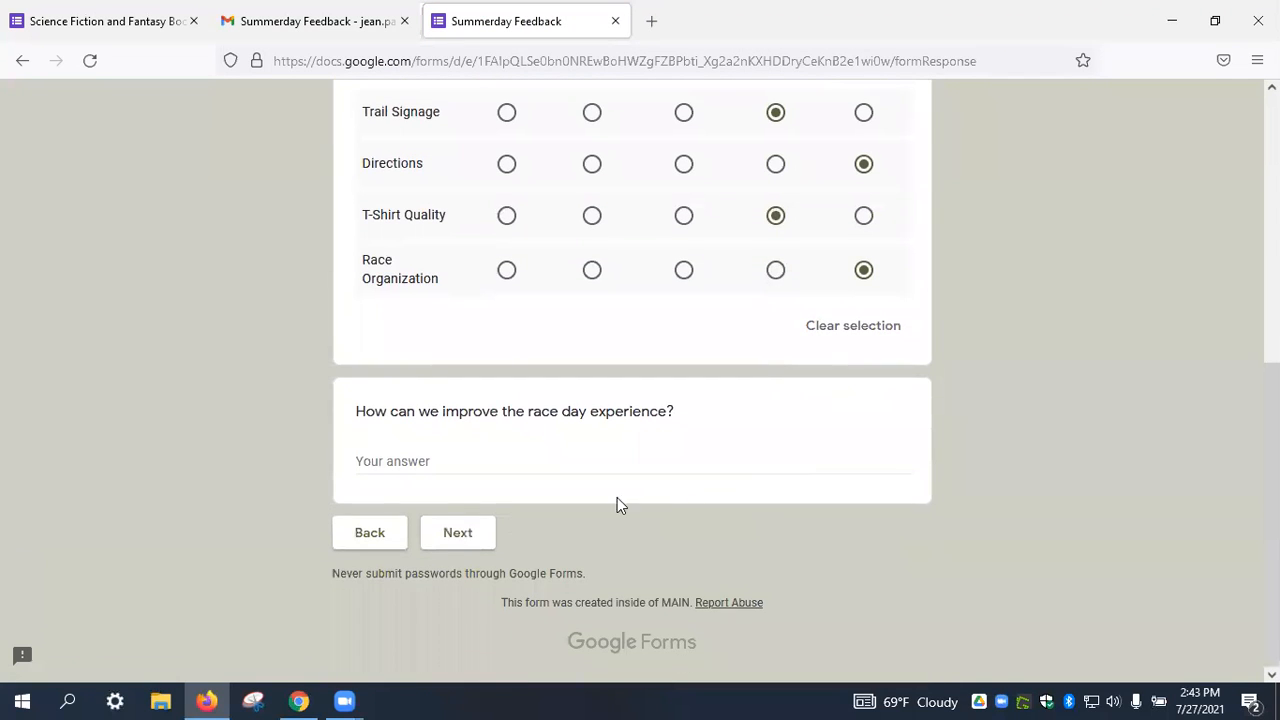
pyautogui.click(477, 531)
# Rate the trail's difficulty 2, length 4 and elevation 2.
pyautogui.scroll(-2, 632, 475)
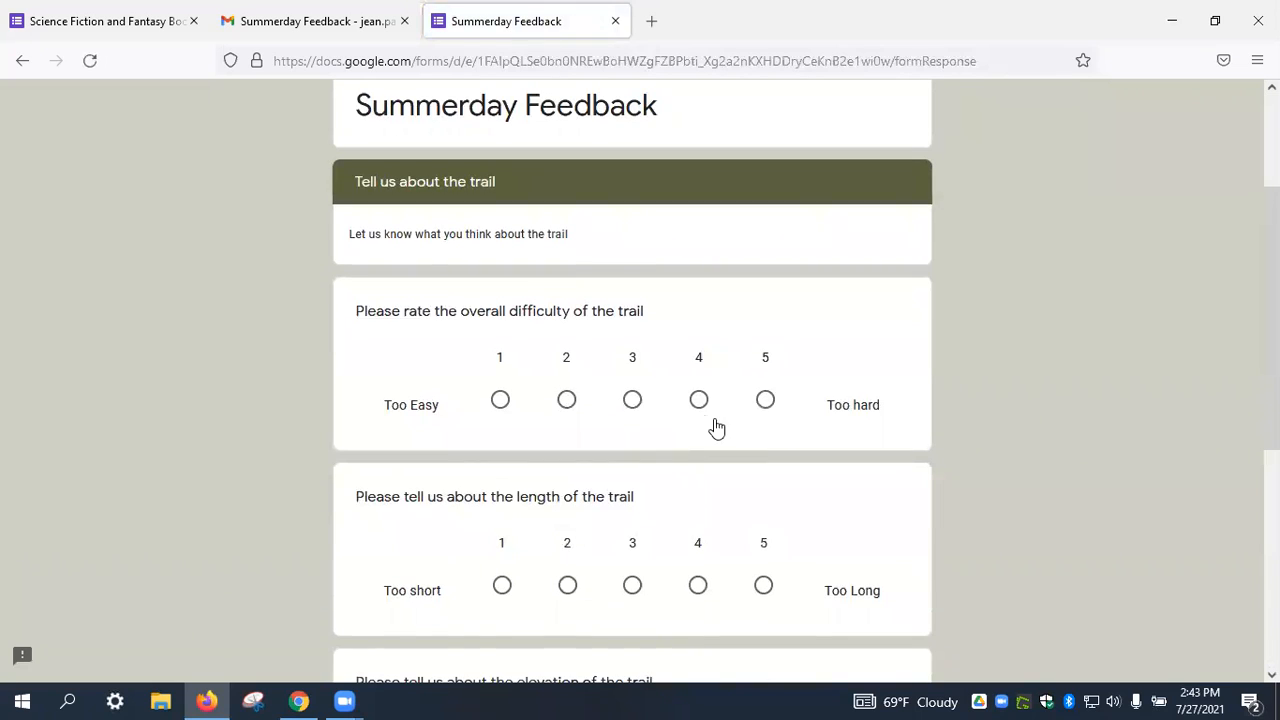
pyautogui.click(578, 418)
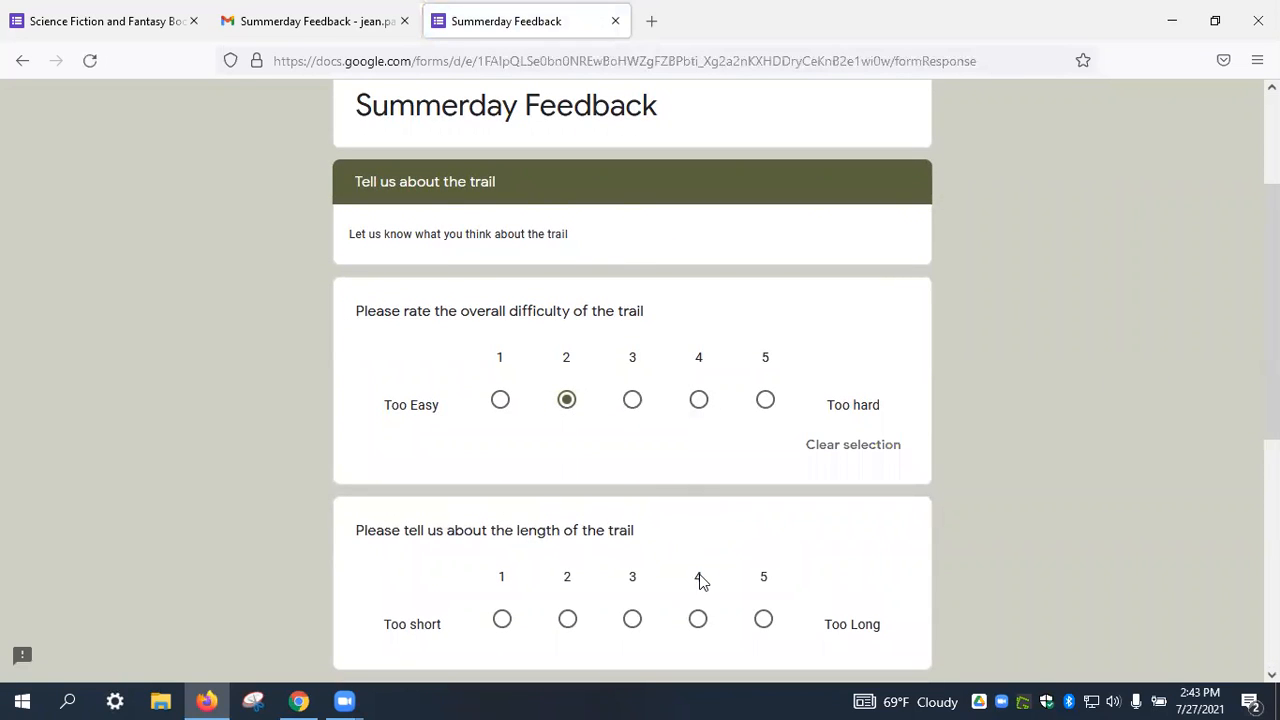
pyautogui.click(699, 617)
pyautogui.scroll(-5, 702, 610)
pyautogui.rightClick(705, 606)
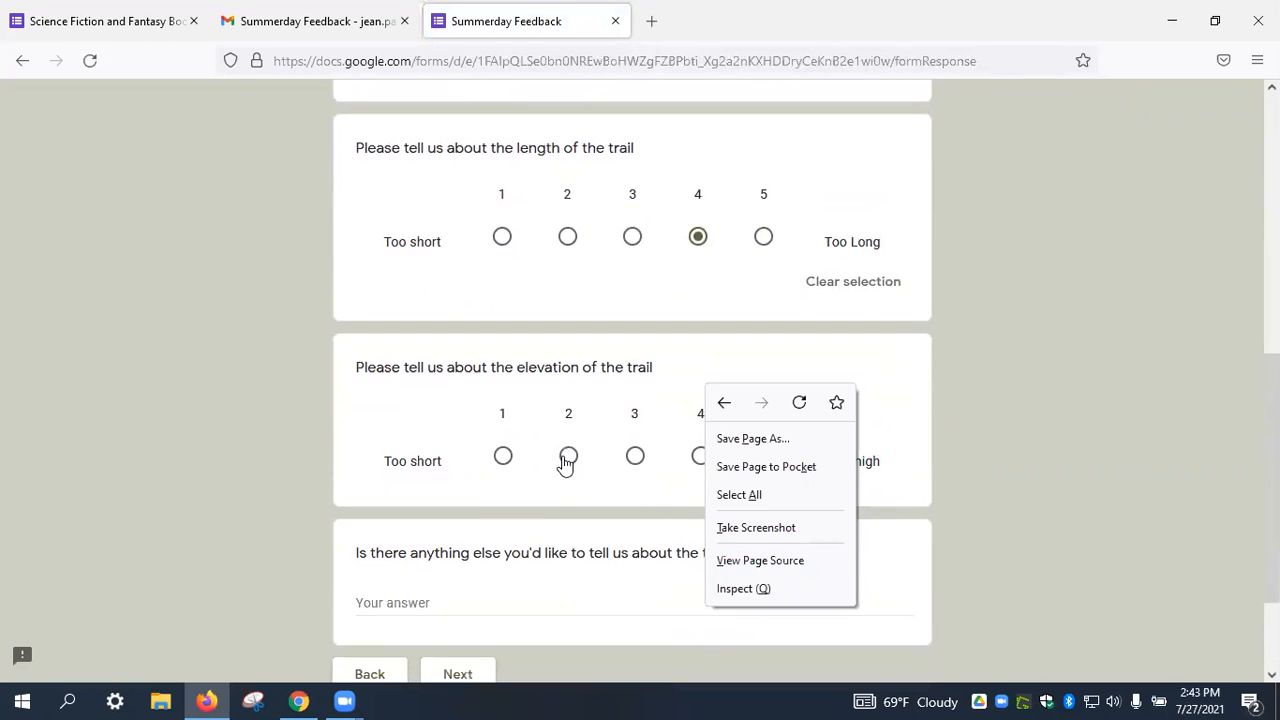
pyautogui.click(568, 456)
pyautogui.scroll(-3, 574, 477)
pyautogui.click(477, 537)
# Answer age 36-50, alumni No and gender Prefer not to say, then submit the form.
pyautogui.click(366, 512)
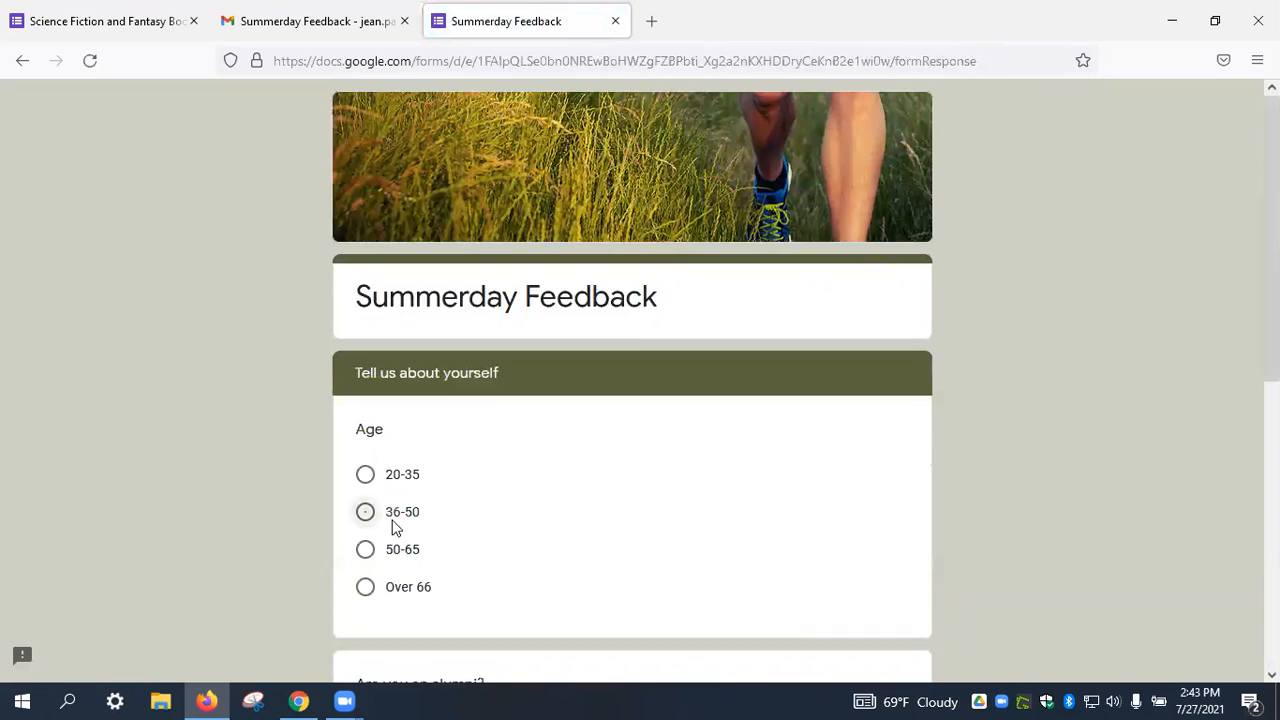
pyautogui.scroll(-5, 400, 515)
pyautogui.click(366, 466)
pyautogui.scroll(-1, 405, 511)
pyautogui.scroll(-5, 400, 511)
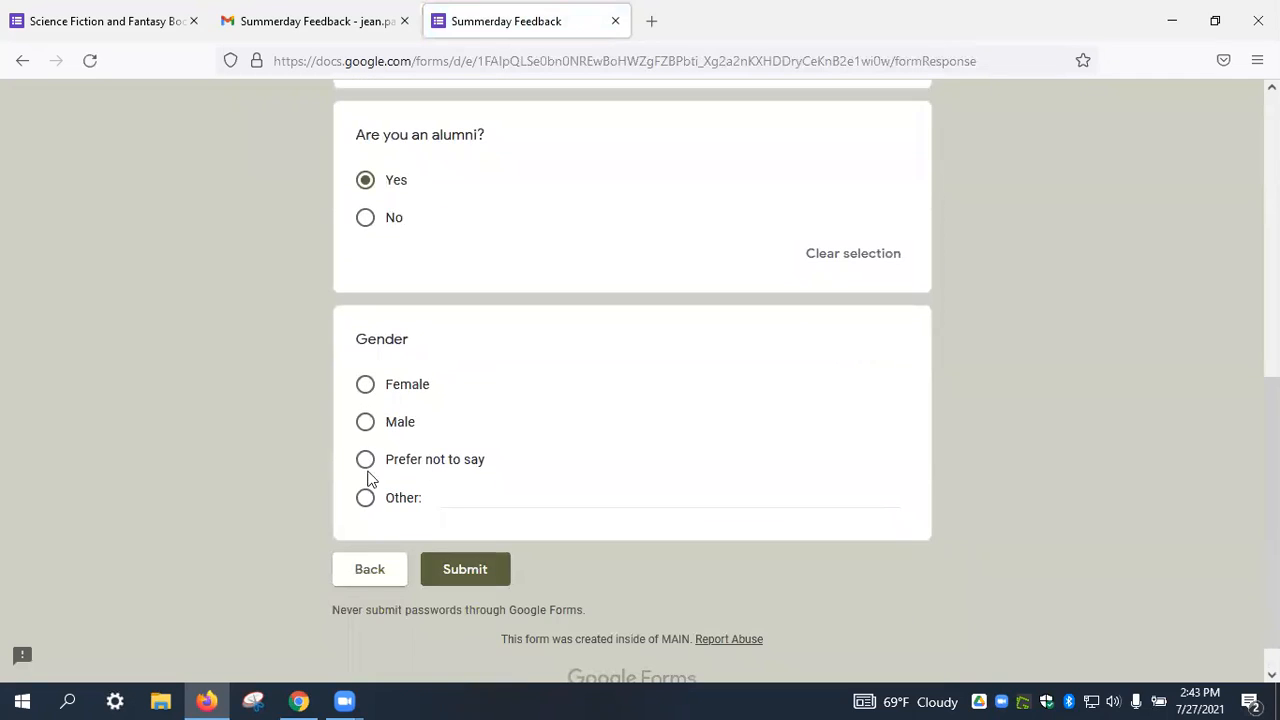
pyautogui.click(365, 217)
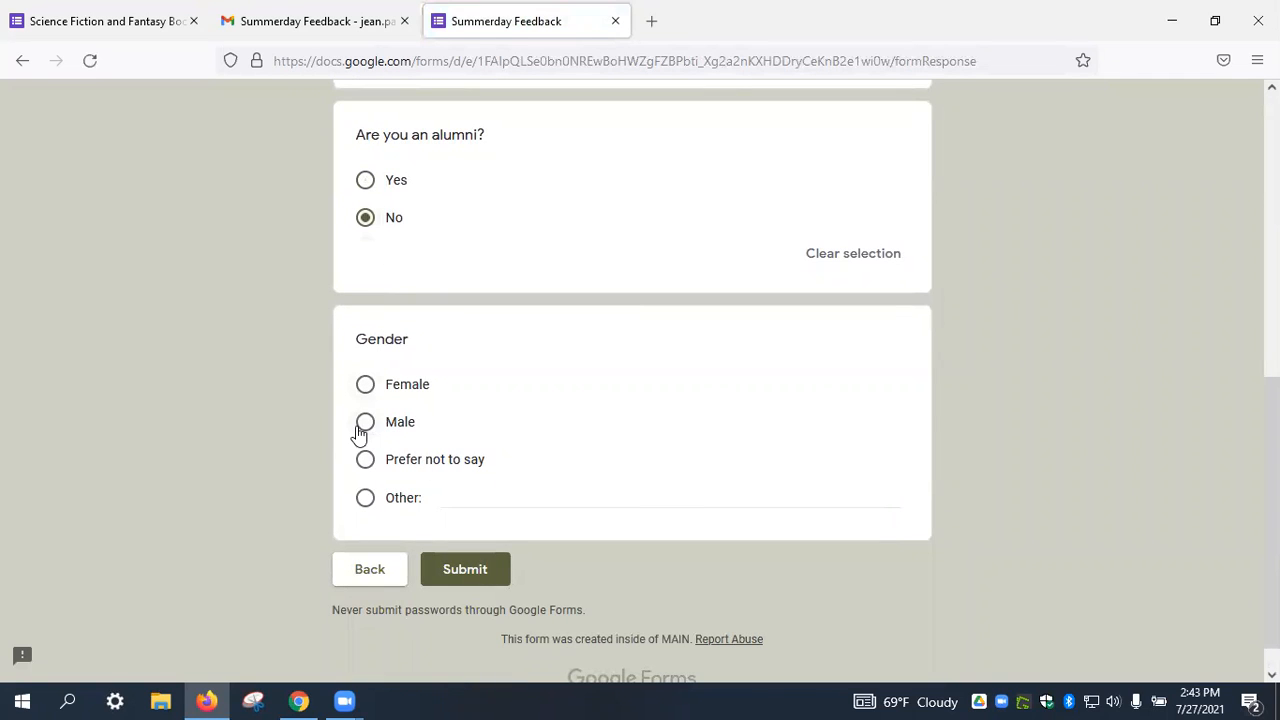
pyautogui.click(425, 460)
pyautogui.click(468, 606)
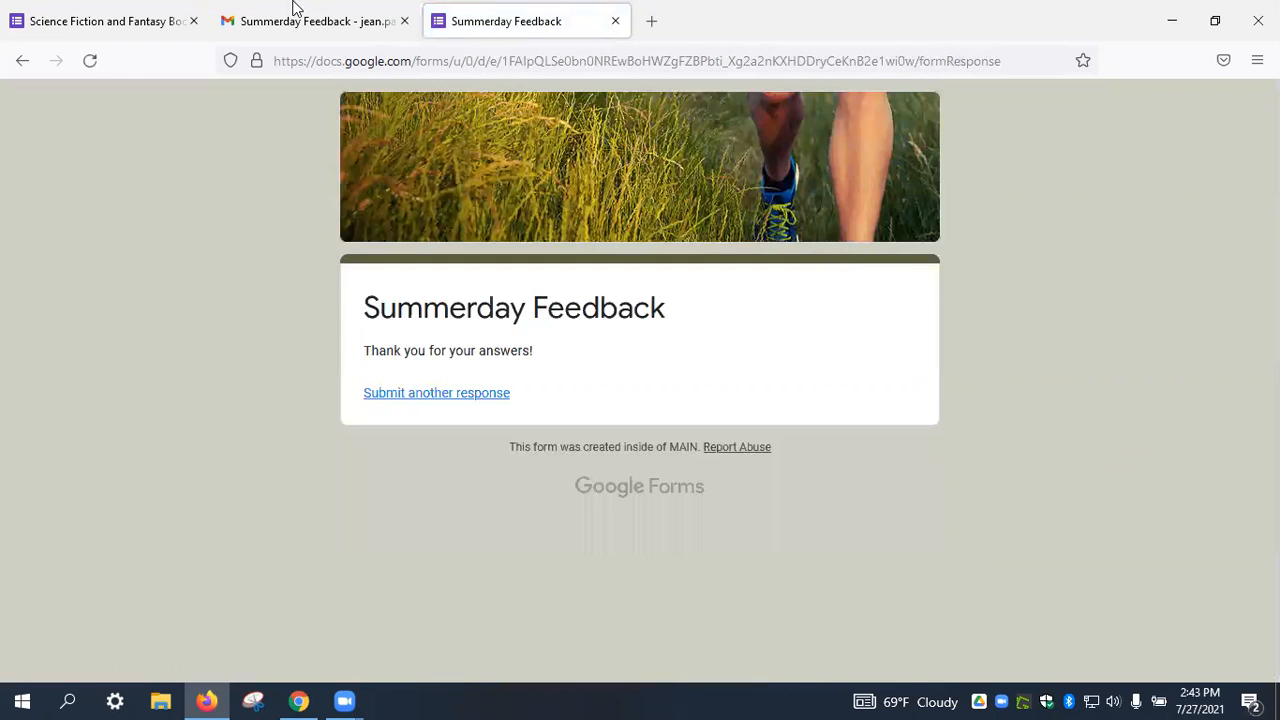
# Review the Summary charts for the 2 responses in Chrome, then return to the Forms home page.
pyautogui.click(298, 700)
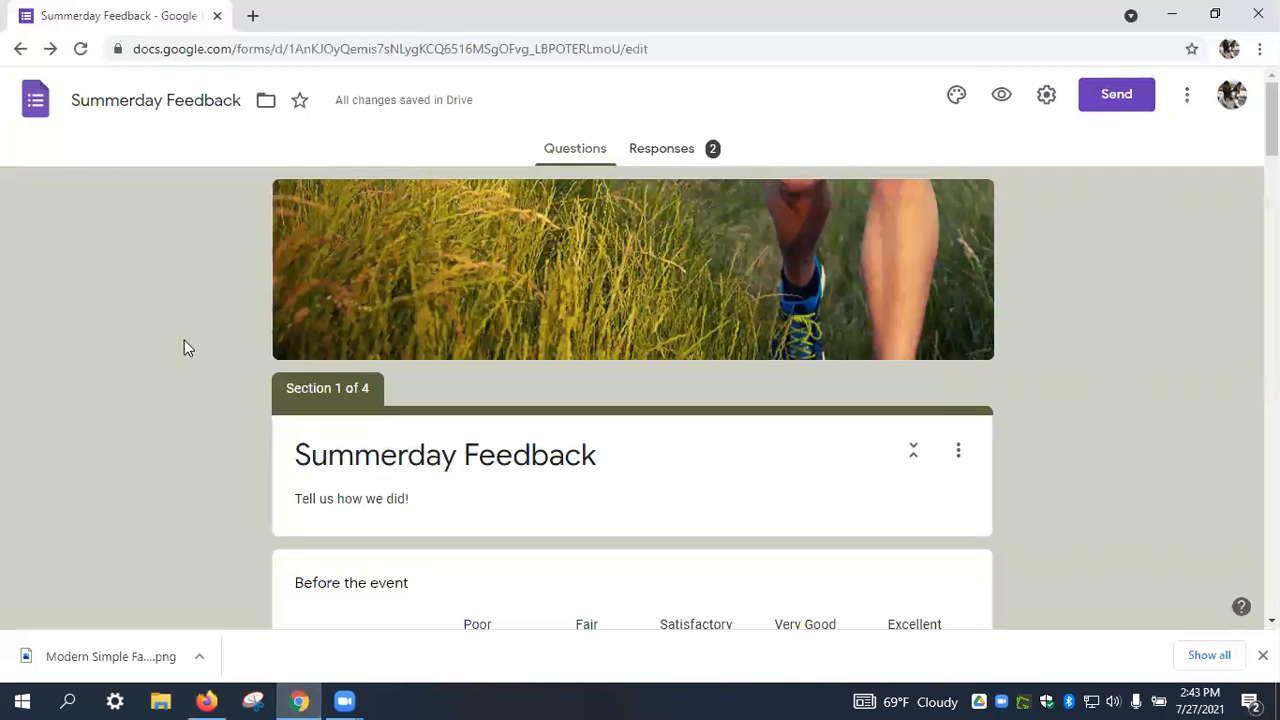
pyautogui.click(655, 150)
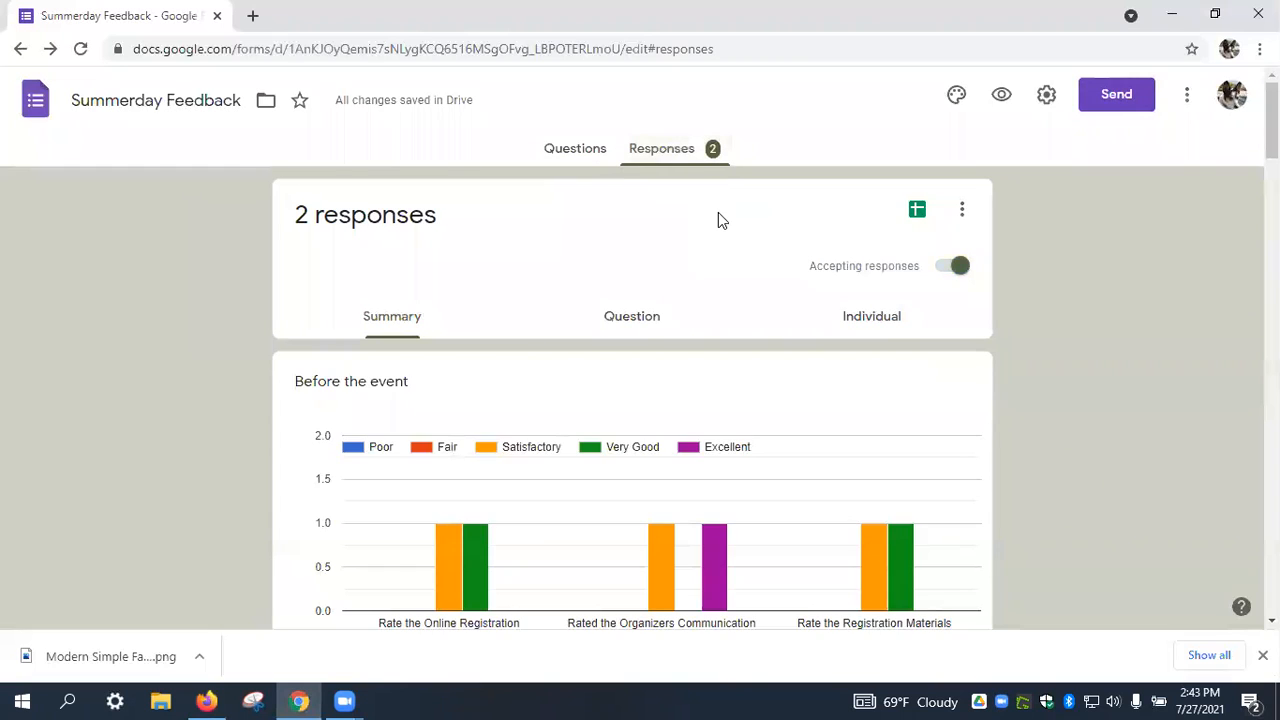
pyautogui.scroll(-8, 1020, 518)
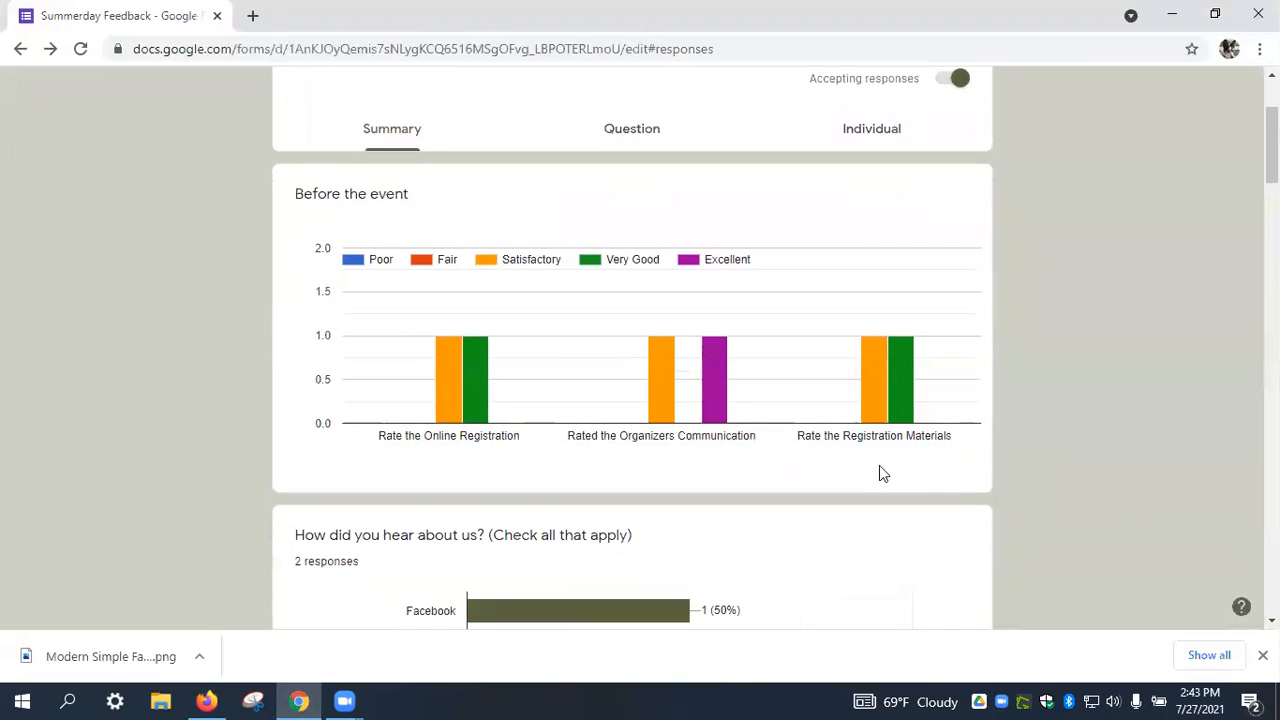
pyautogui.scroll(-2, 757, 445)
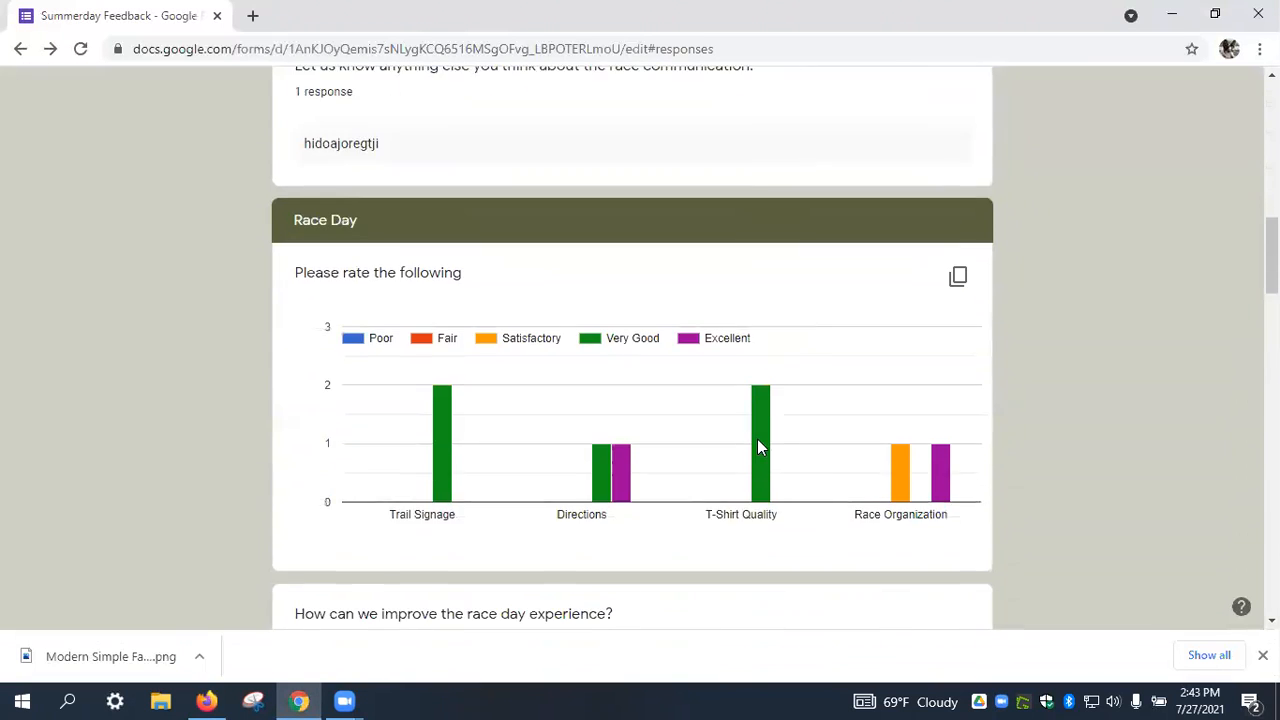
pyautogui.scroll(10, 766, 440)
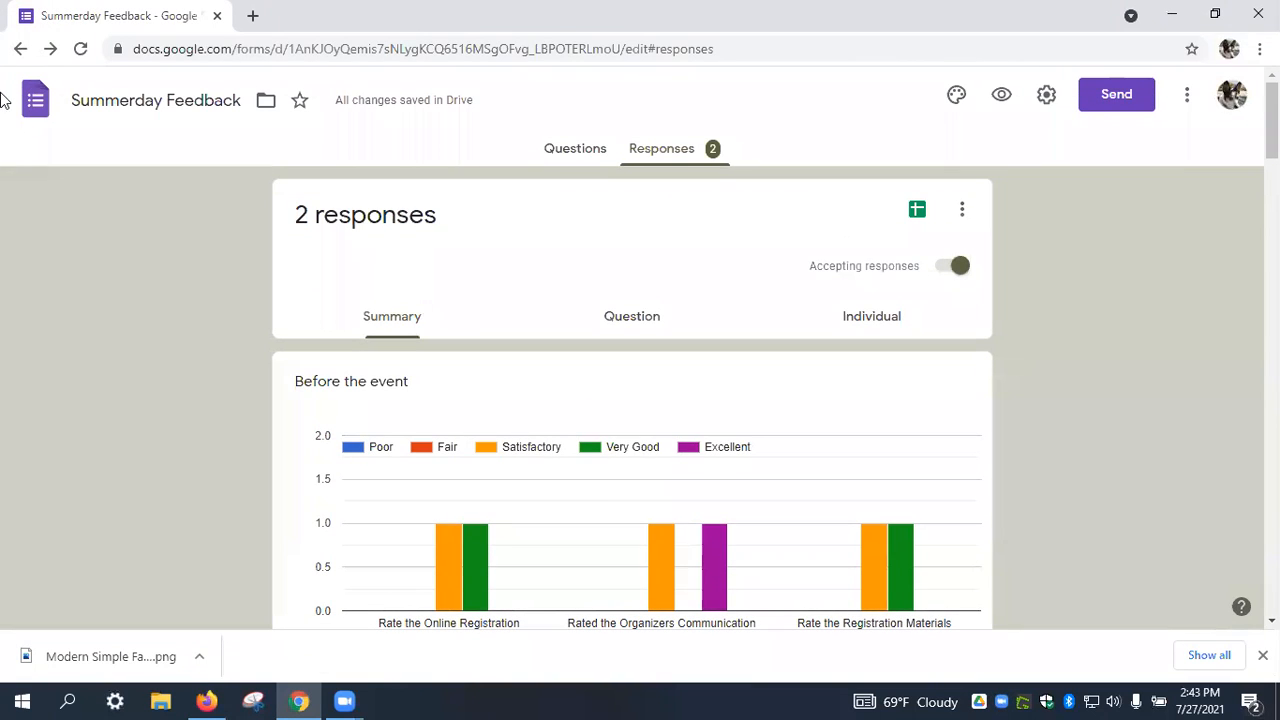
pyautogui.click(21, 48)
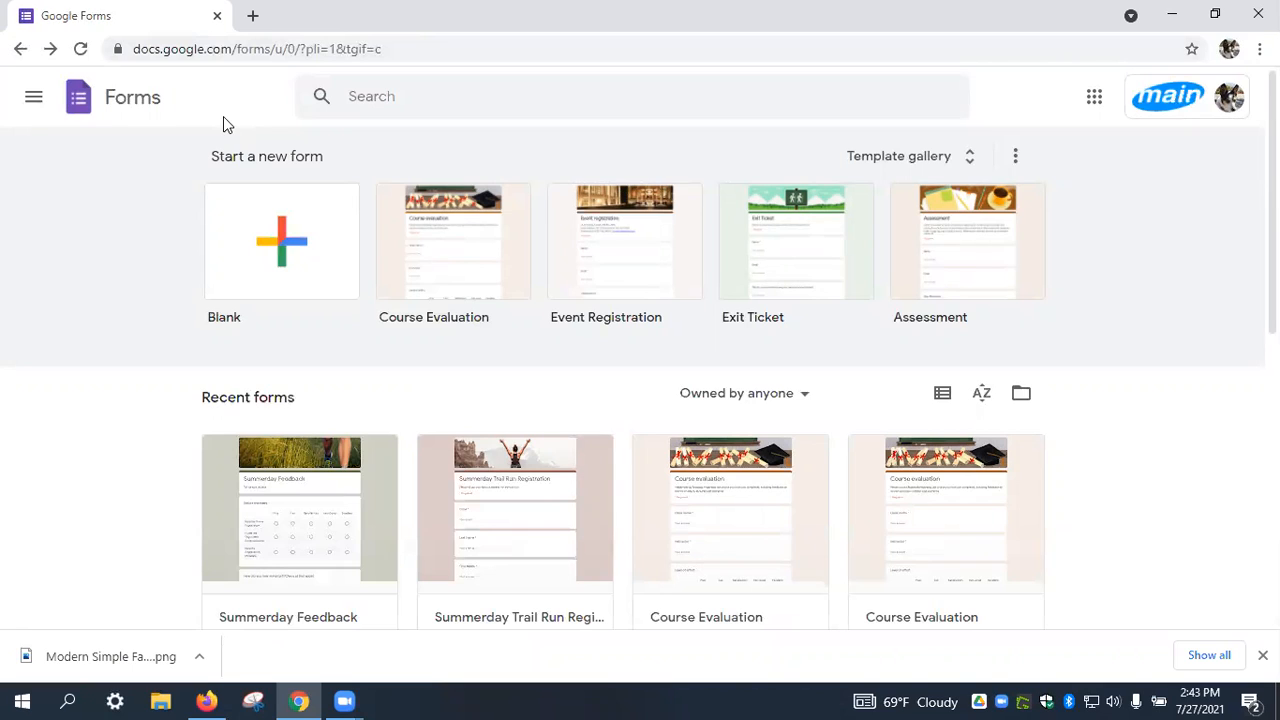
pyautogui.click(408, 4)
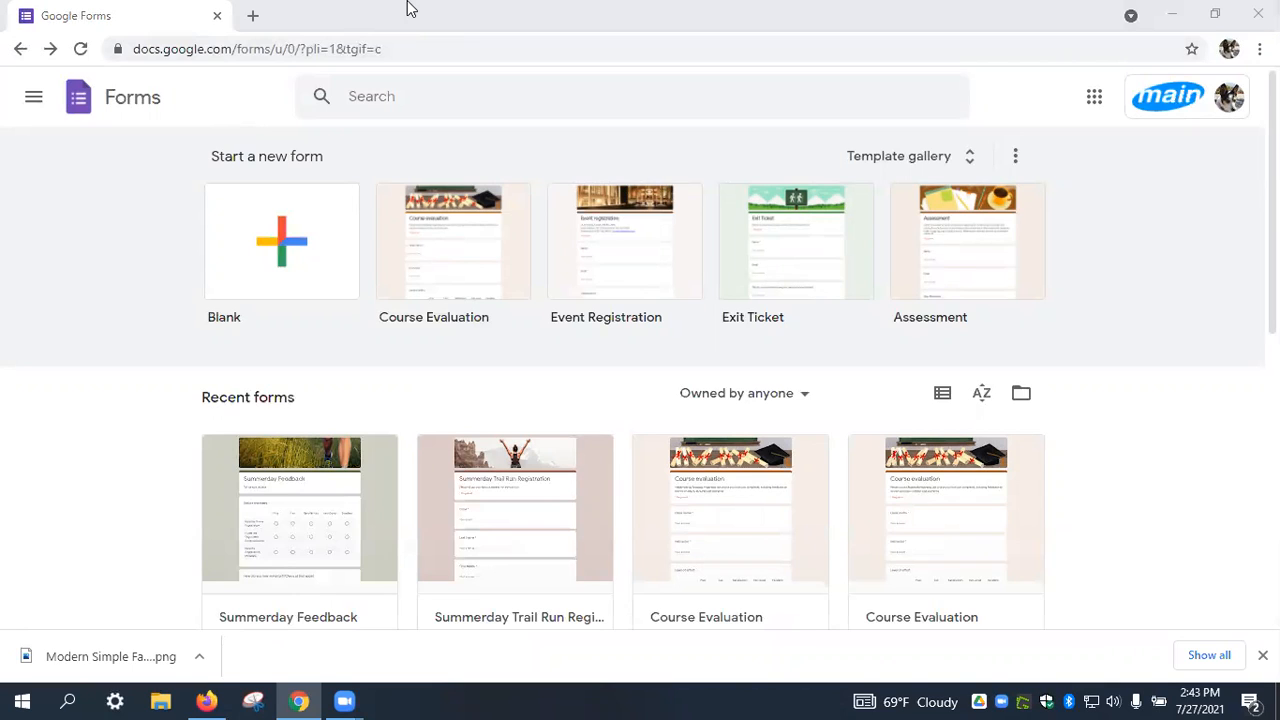